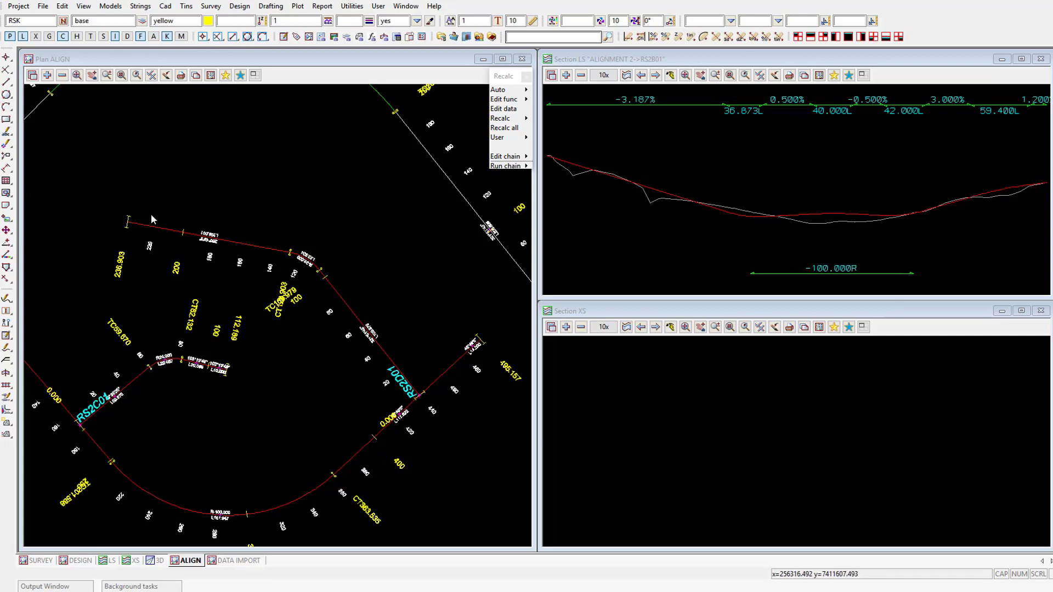
click(81, 561)
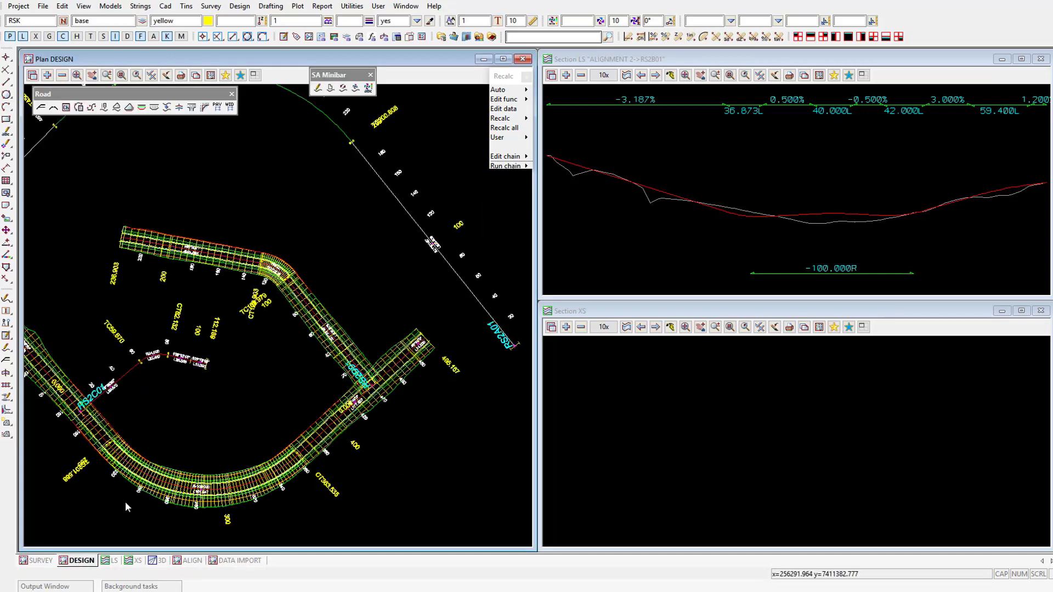
scroll(376, 380, up, 4)
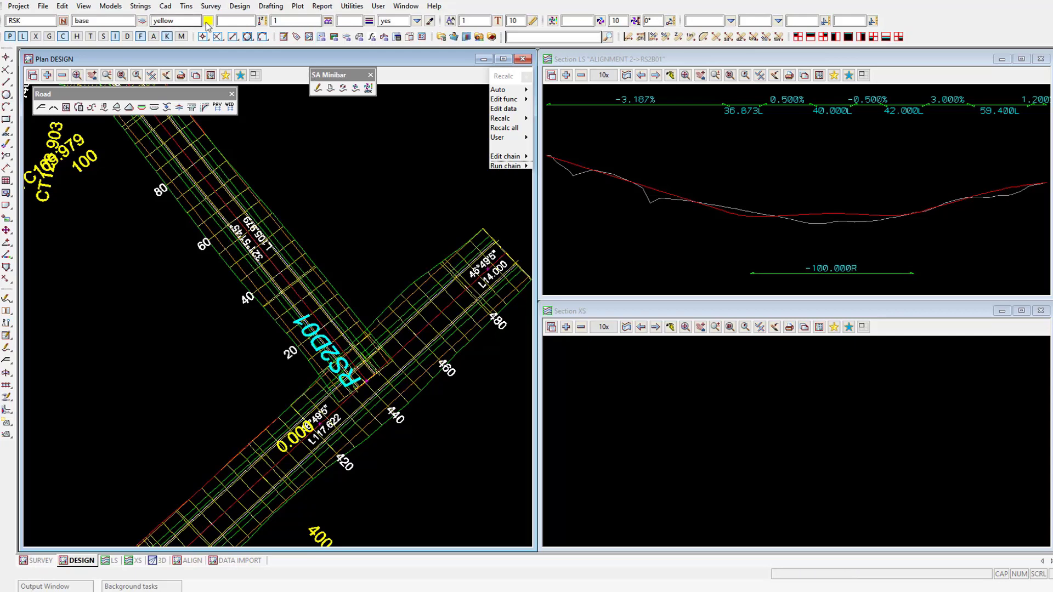
click(237, 7)
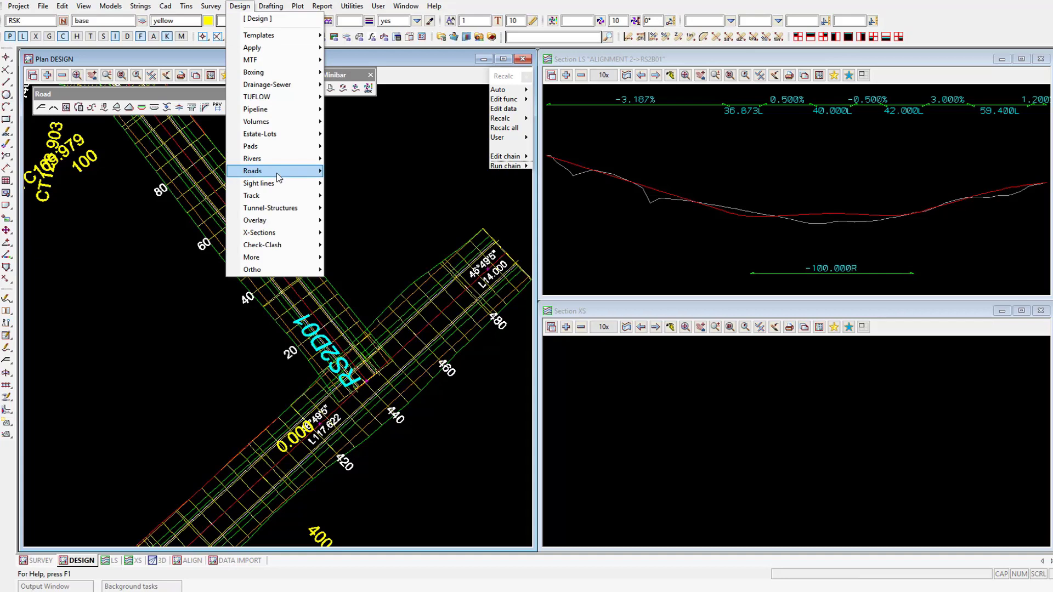
mouse_move(276, 171)
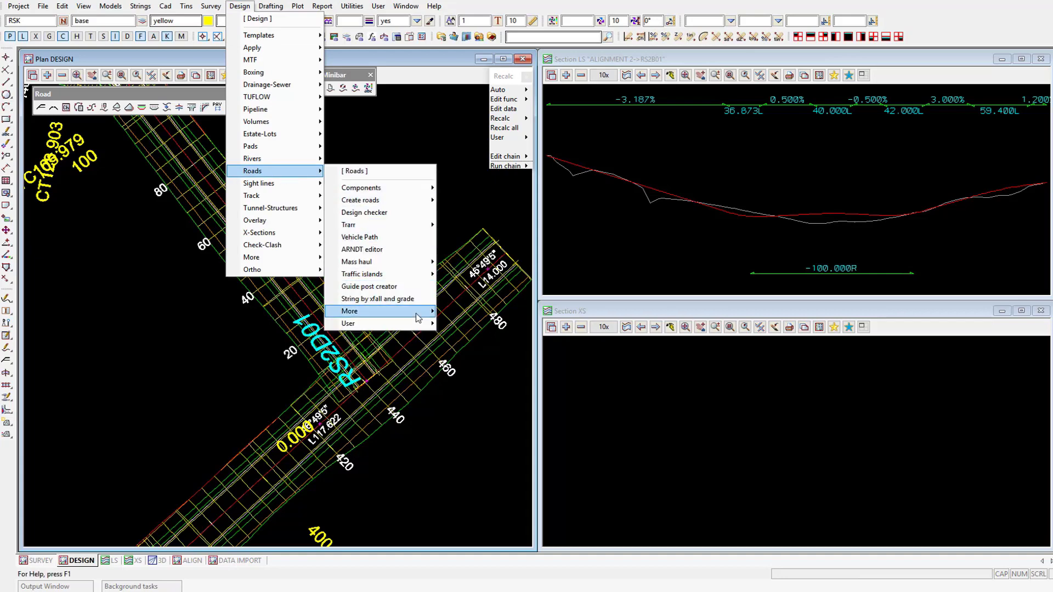
mouse_move(411, 311)
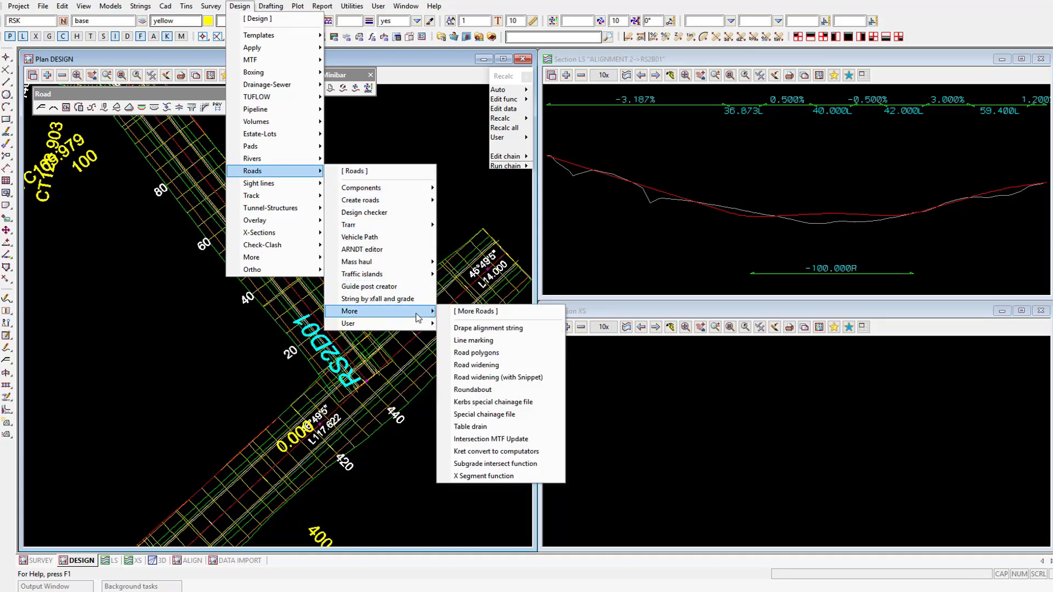
click(530, 453)
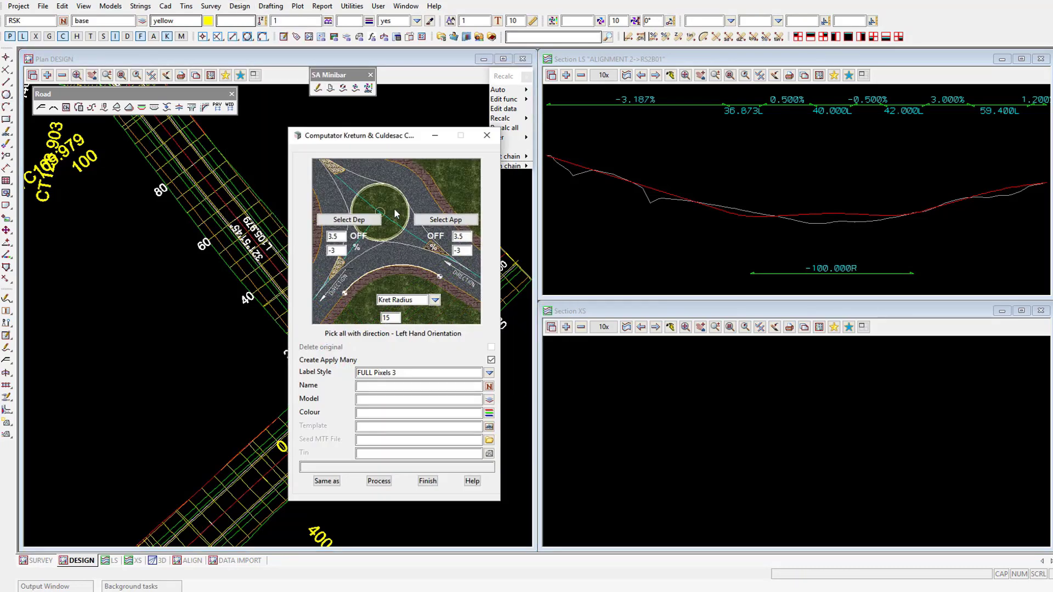
click(486, 135)
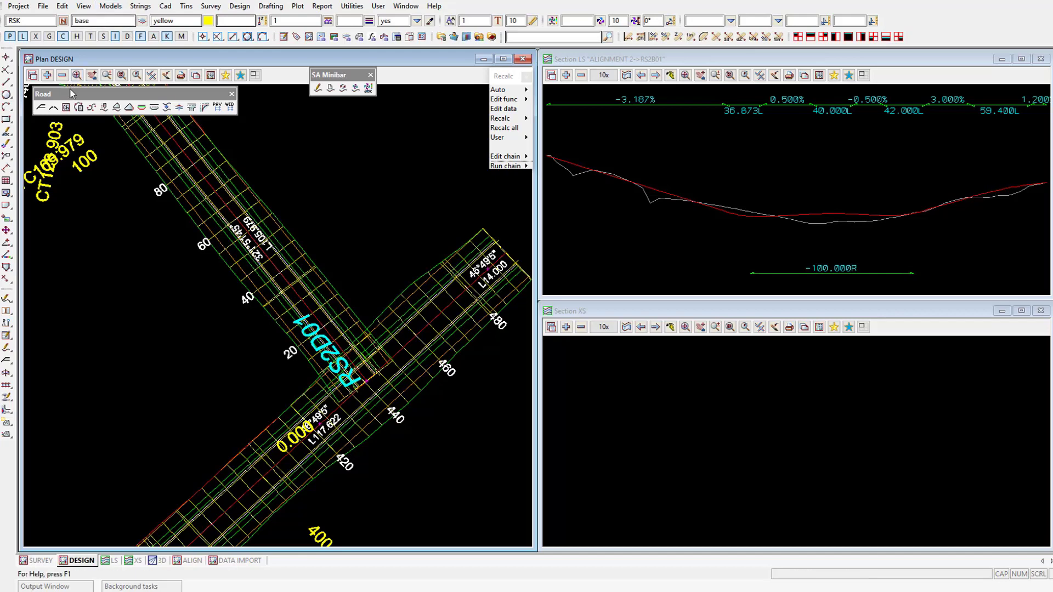
Review the list of toolbars in the toolbar customization dialog and close it without changes.
click(83, 6)
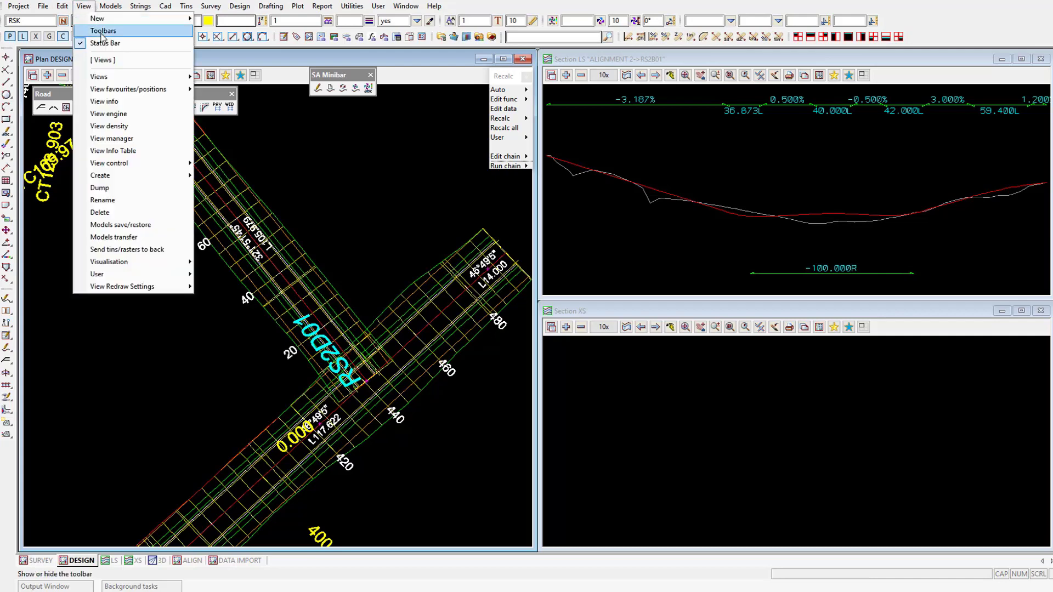
click(92, 27)
click(254, 129)
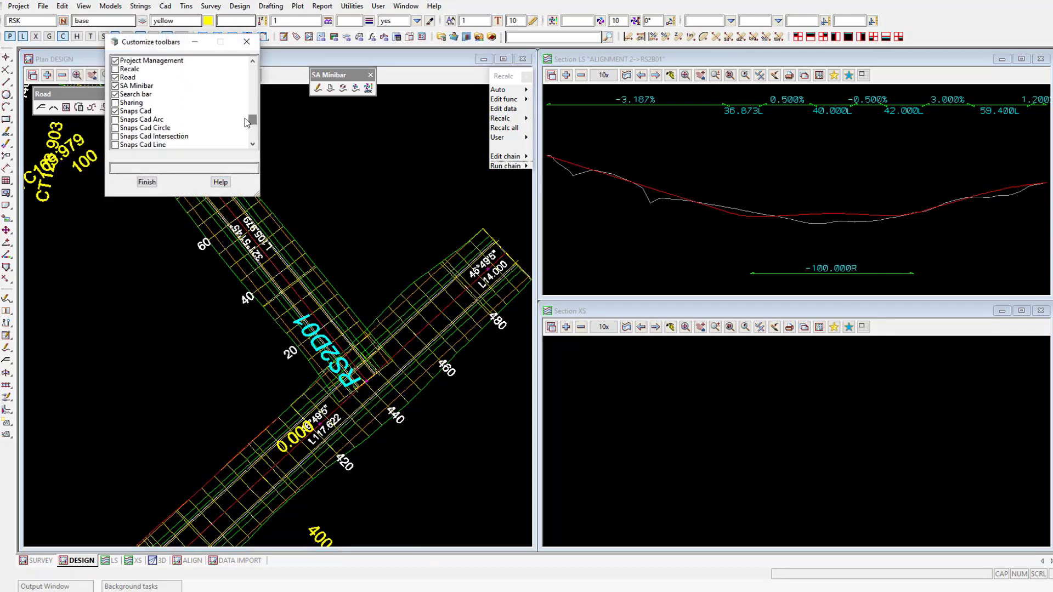
click(149, 182)
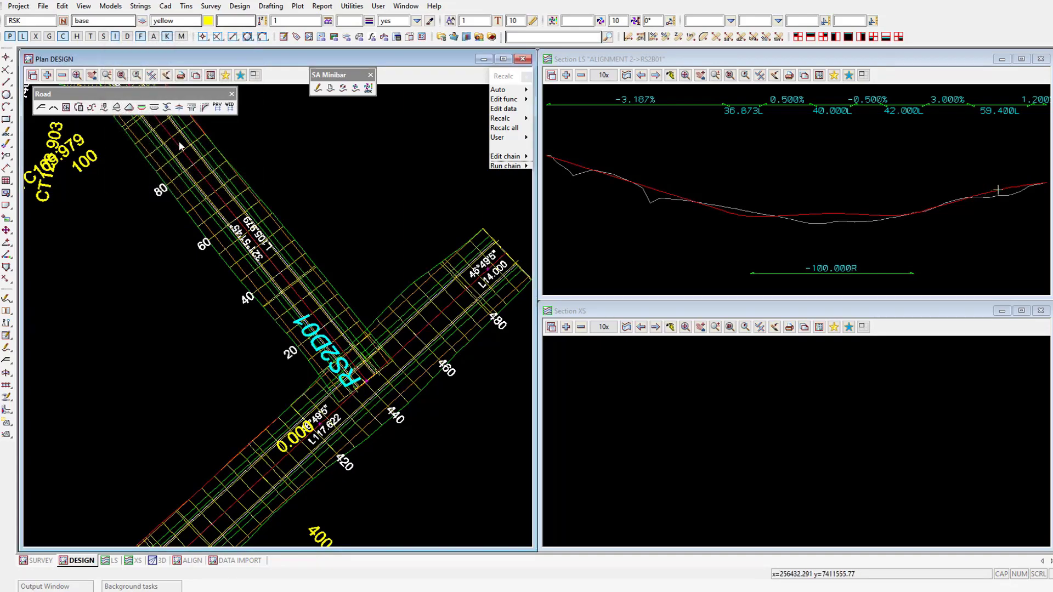
Open the Kreturn & Culdesac computator beside the plan and show the ALIGN view around the RS2D01 intersection.
click(204, 111)
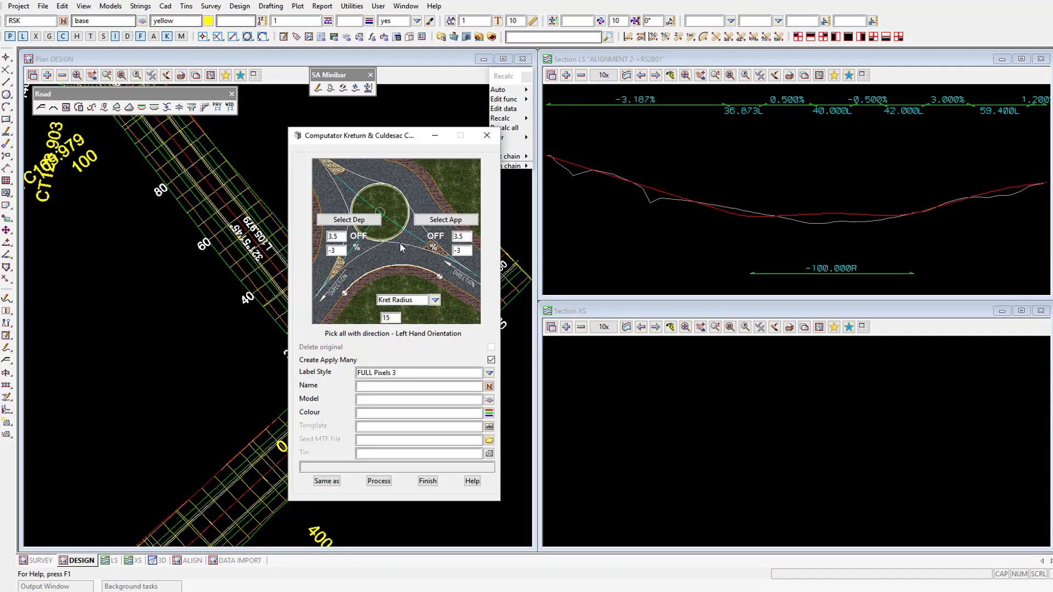
drag(330, 141, 591, 137)
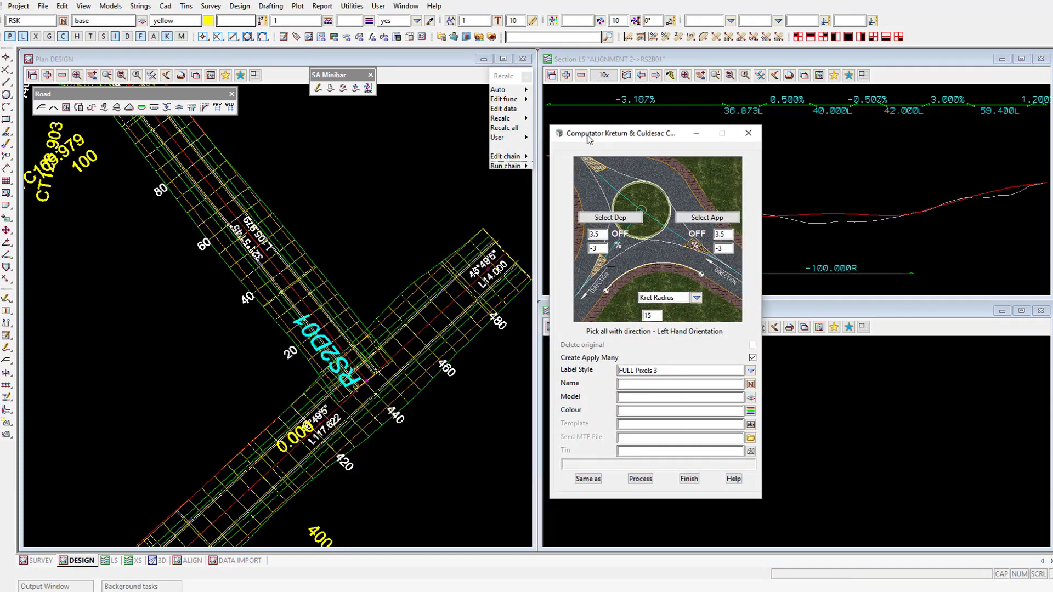
click(197, 563)
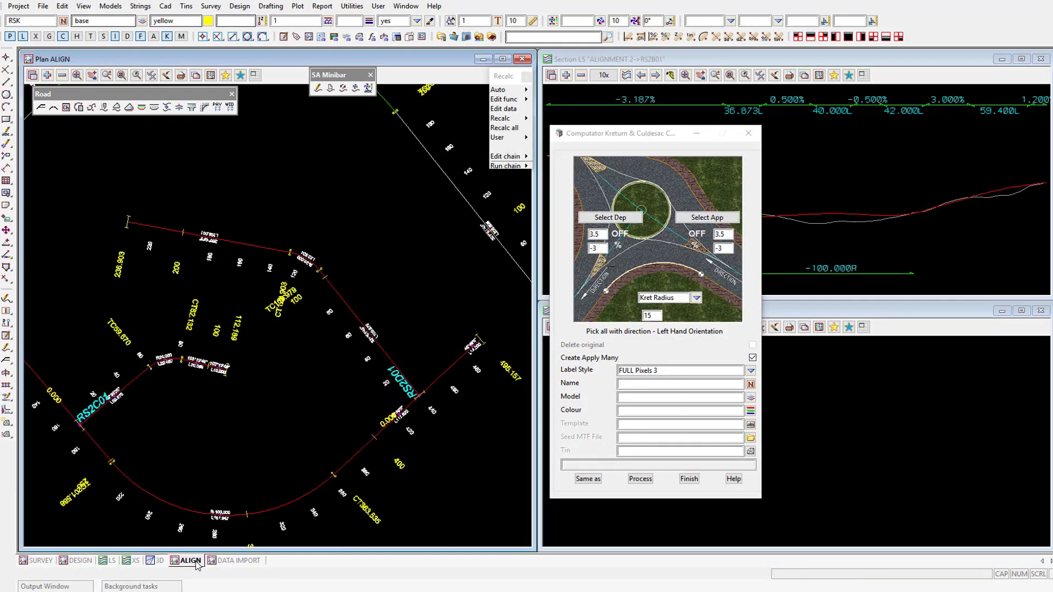
scroll(433, 401, up, 4)
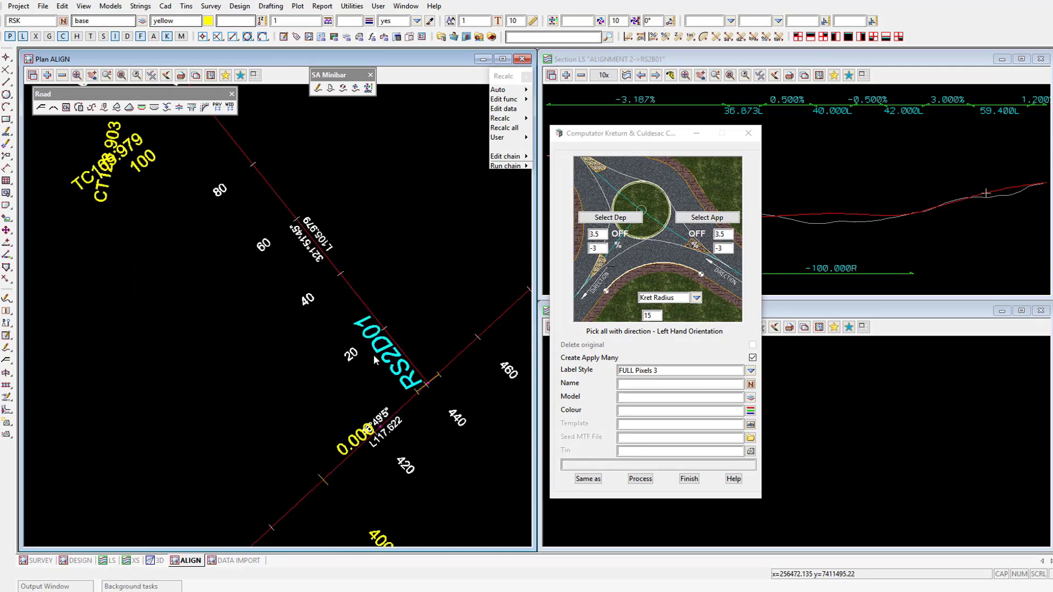
scroll(376, 360, down, 2)
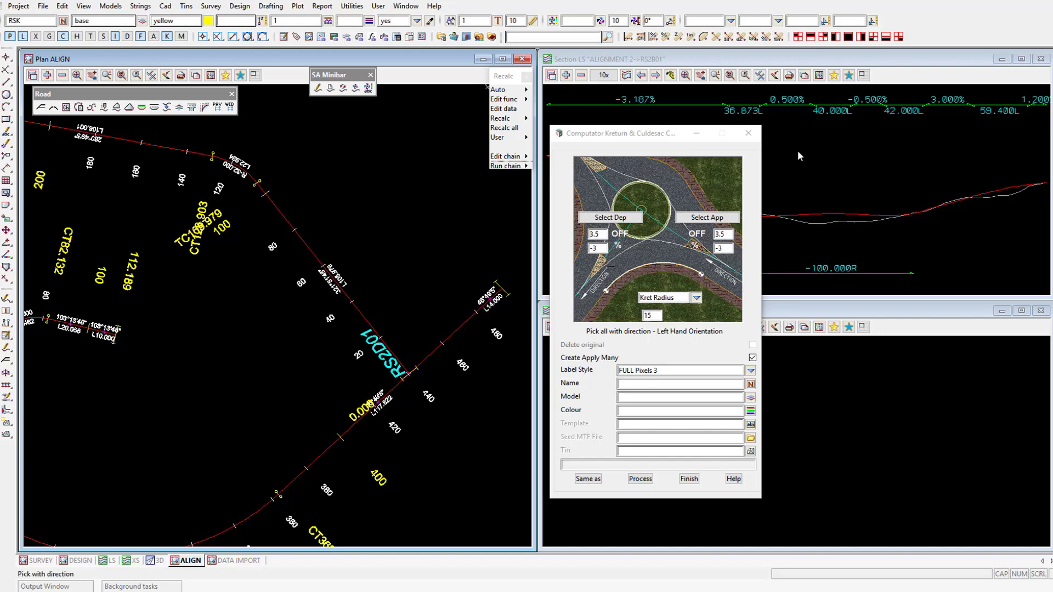
drag(605, 133, 631, 135)
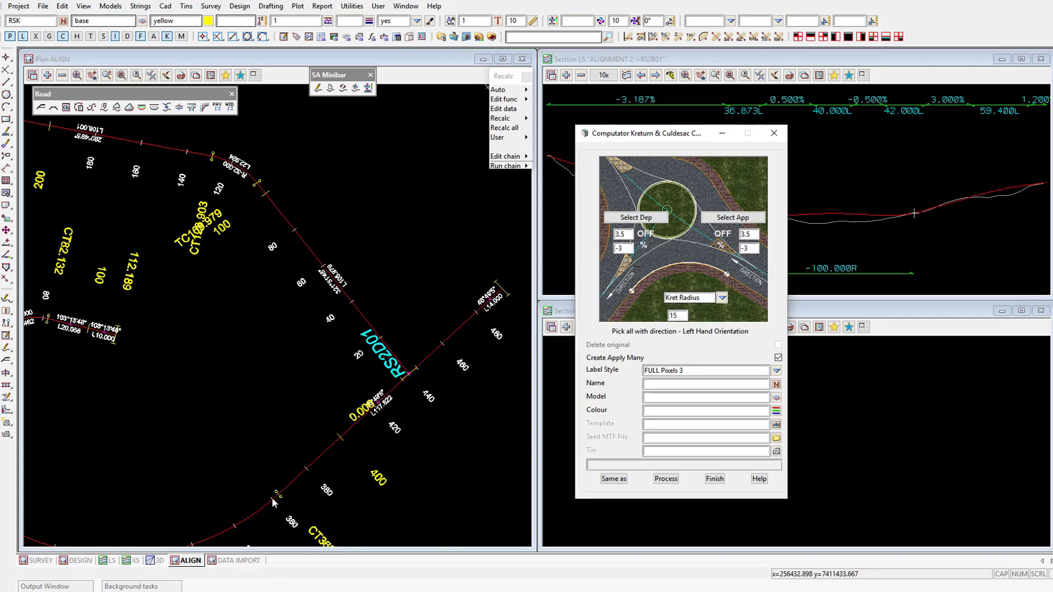
Set the approach offset to 4.2 and its crossfall to 3%, the departure offset to 2.7, and the kerb return radius to 12.
click(746, 234)
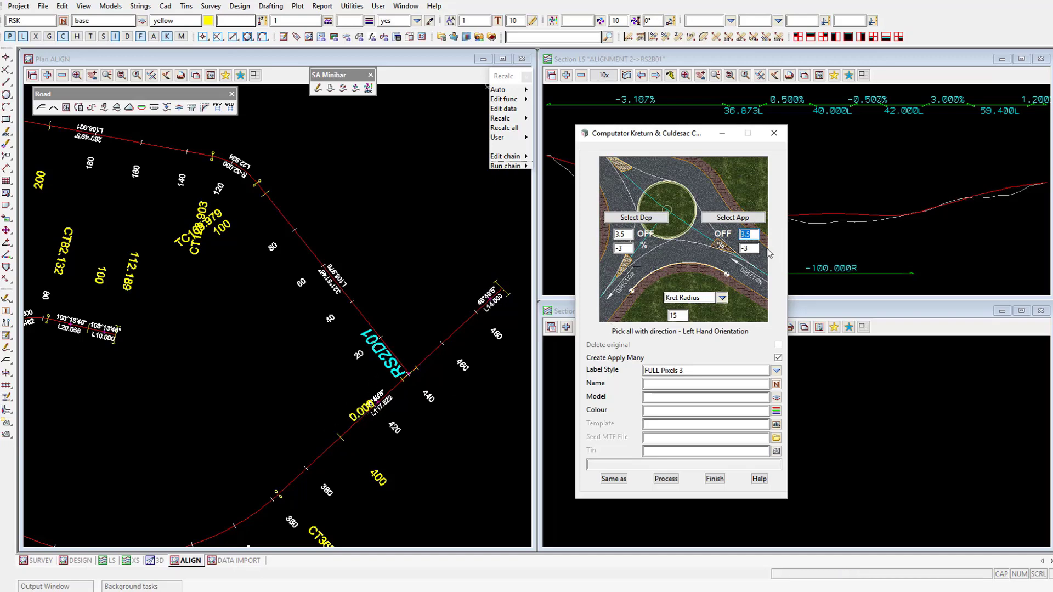
text(4.2)
click(627, 235)
text(2.7)
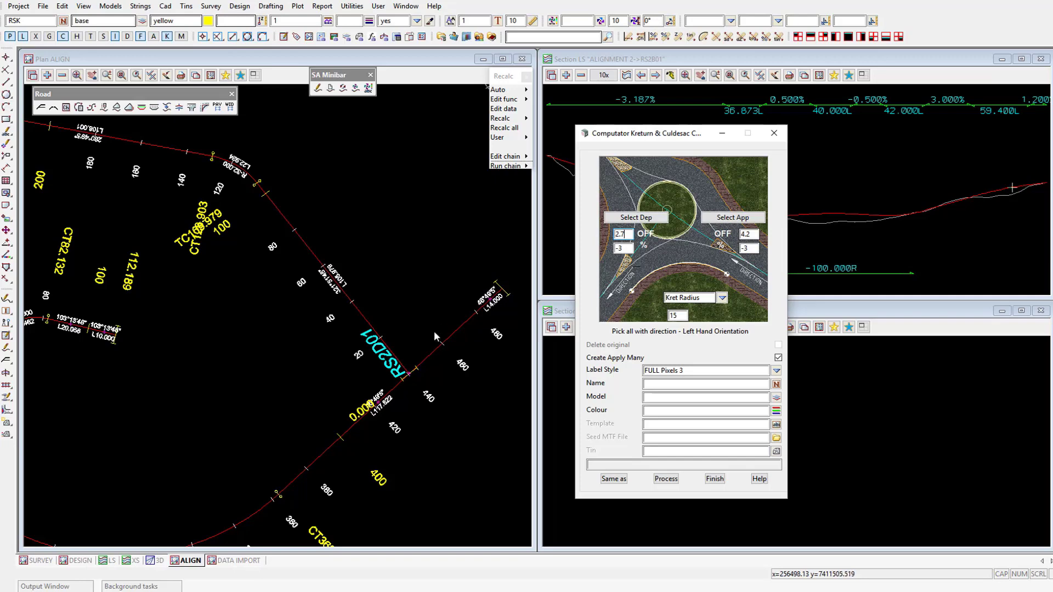
double_click(747, 248)
text(3)
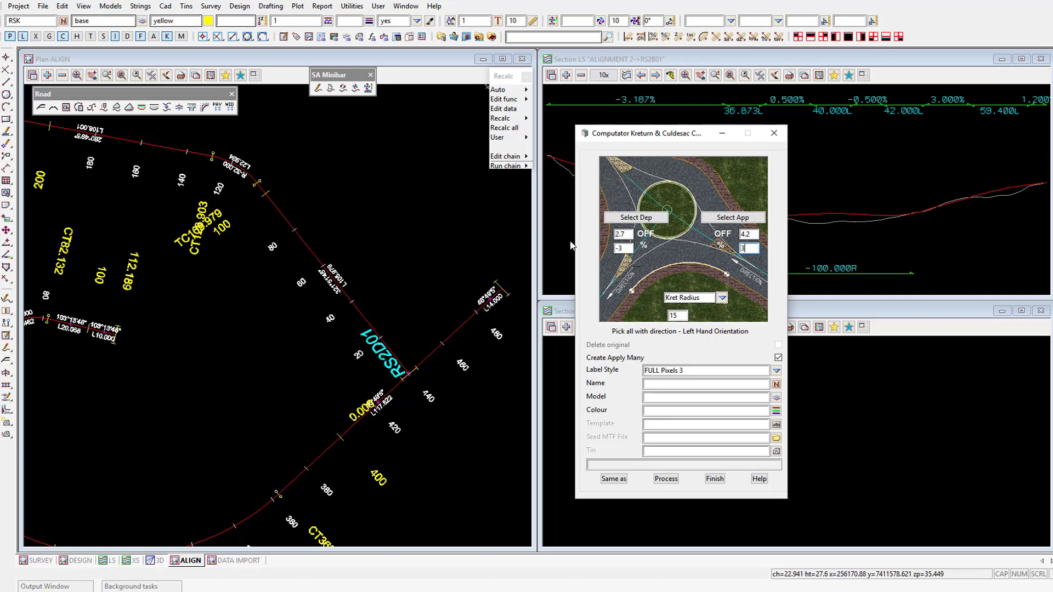
key(Tab)
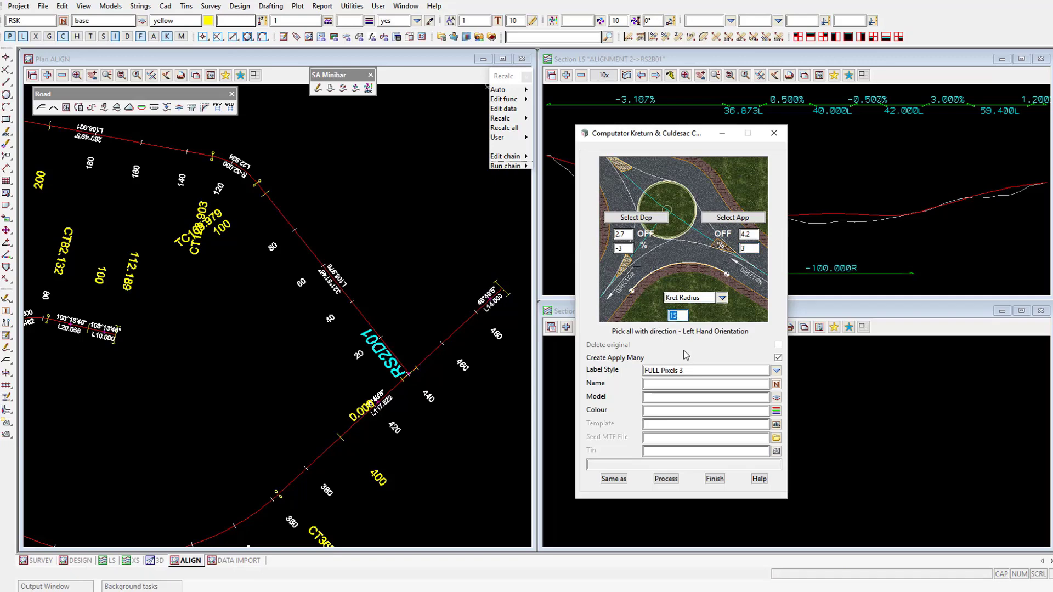
text(12)
Pick RS2B01 as the approach alignment and RS2D01 as the departure alignment, both with direction.
click(723, 217)
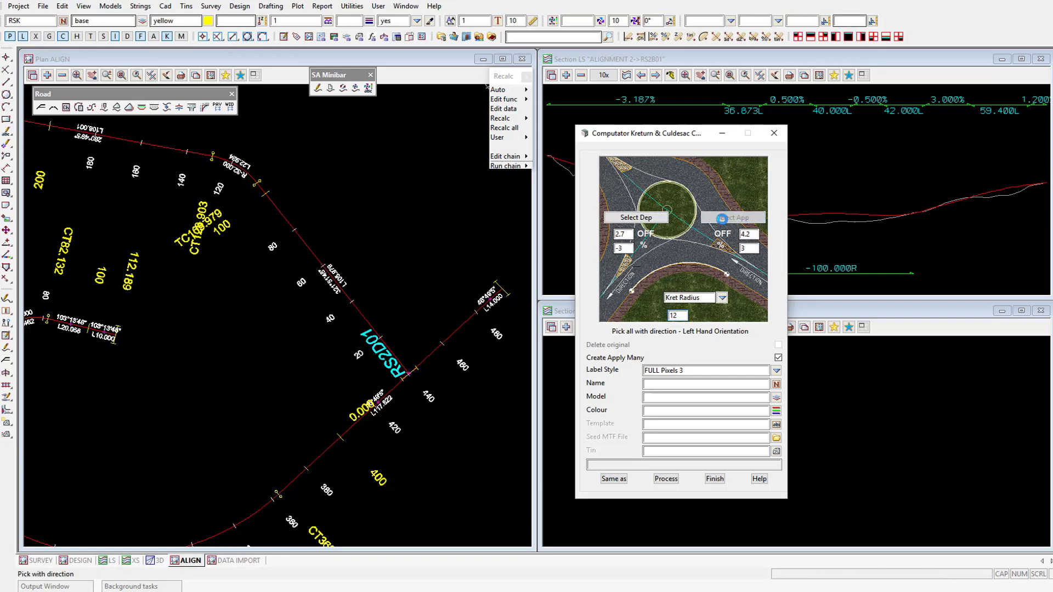
click(328, 448)
middle_click(331, 449)
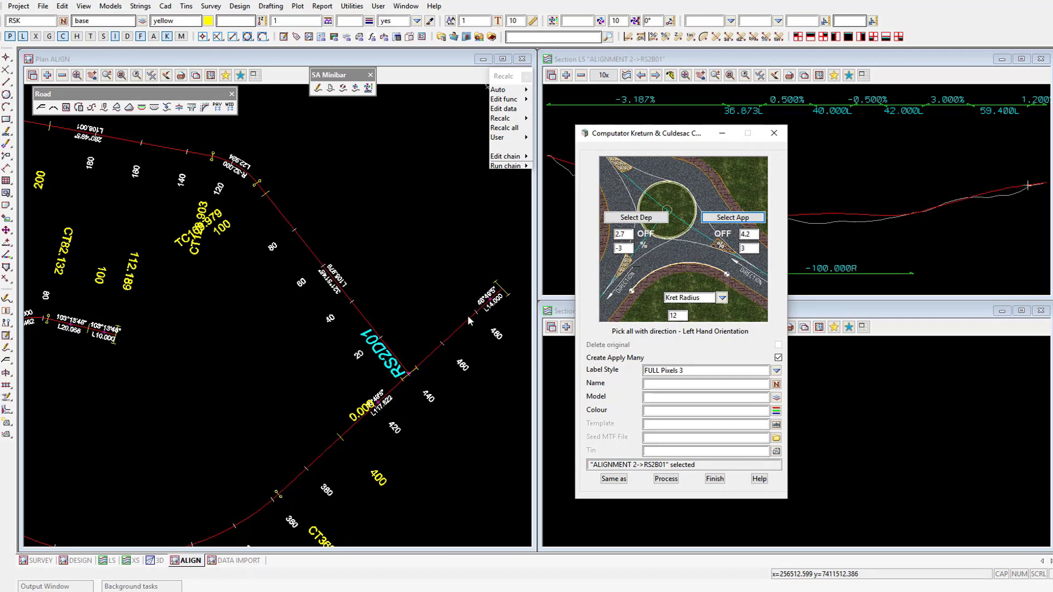
click(636, 217)
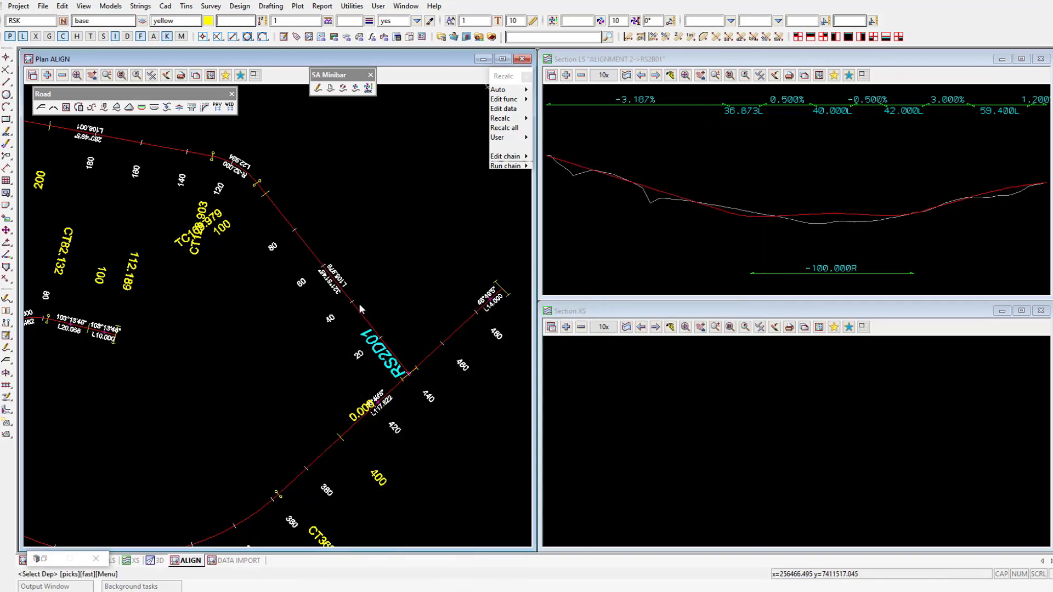
click(349, 288)
middle_click(350, 289)
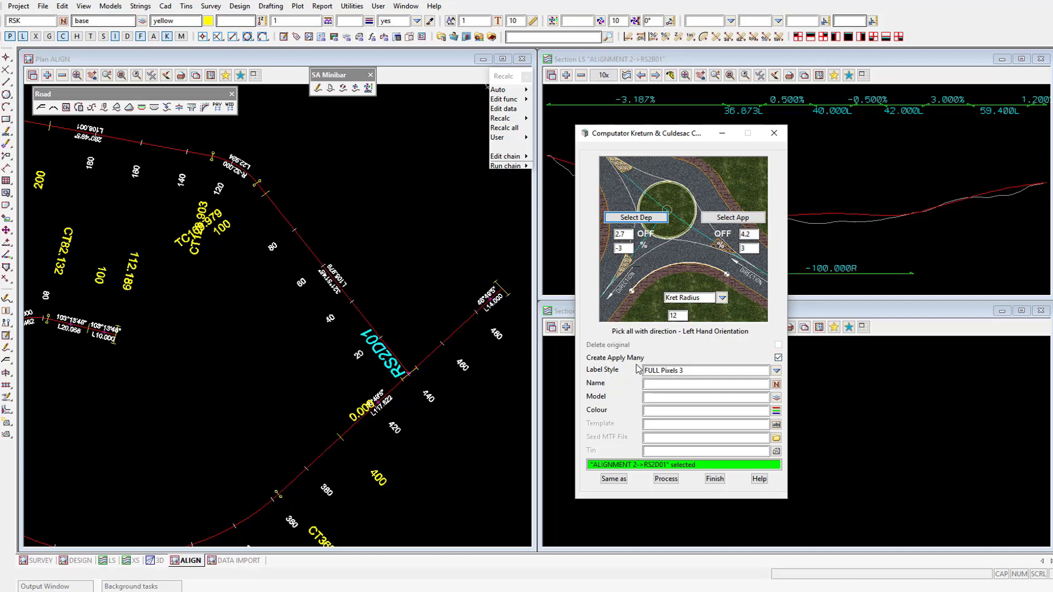
Turn off Create Apply Many and set the kerb return's label style to KERBS LHS.
click(777, 357)
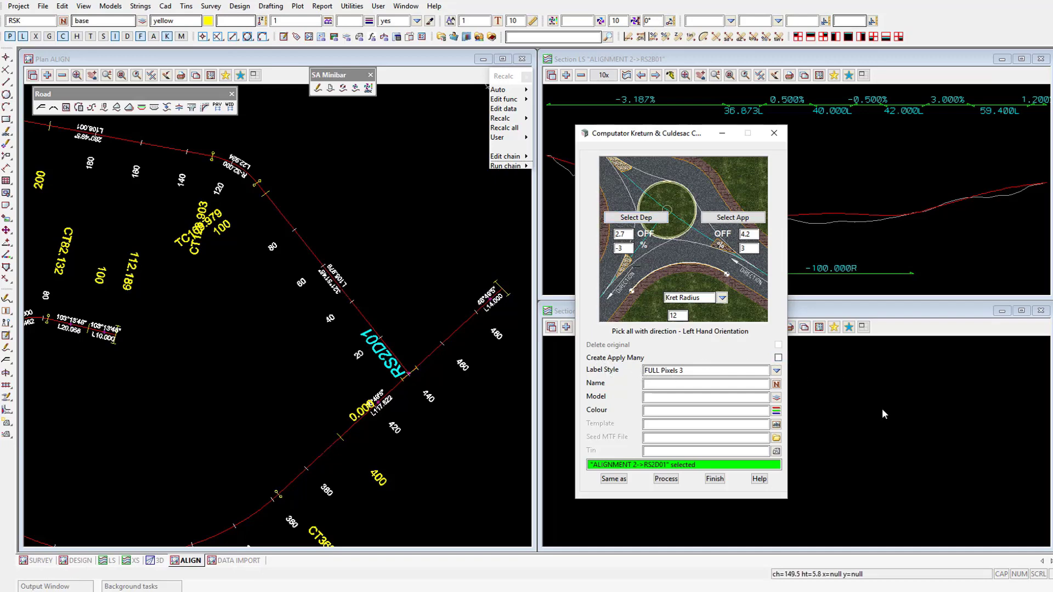
click(776, 371)
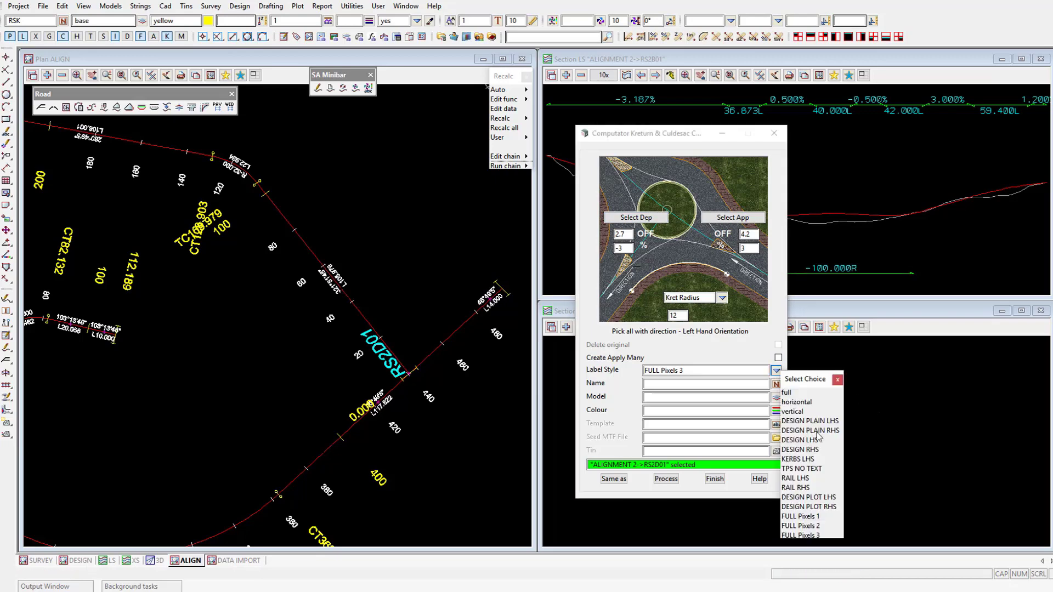
click(813, 459)
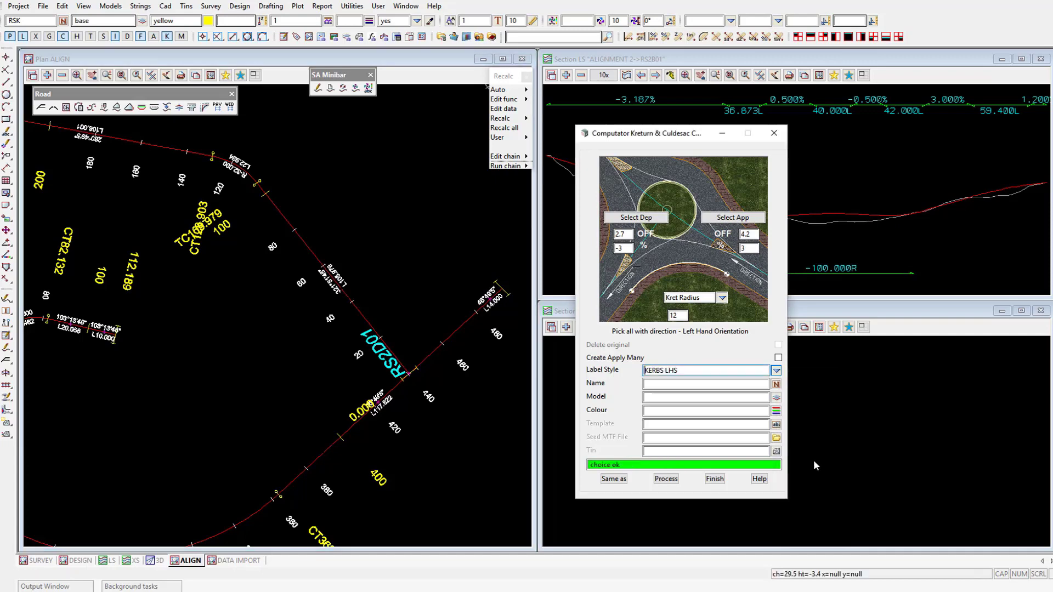
Create the kerb return alignment with name RSKD01, model ALIGNMENT KERBS and colour green.
click(705, 385)
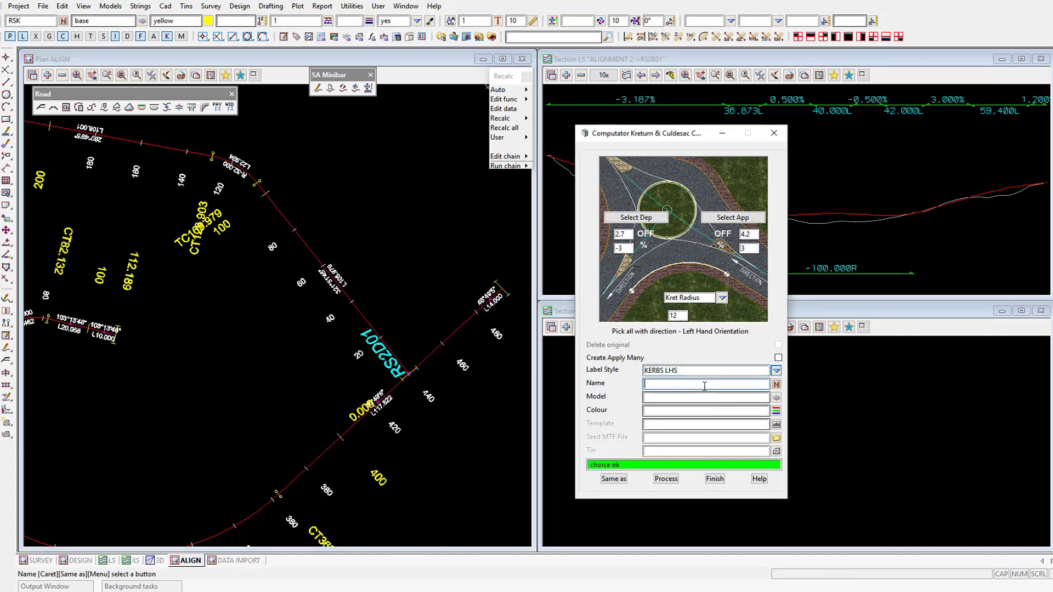
text(RSKD01)
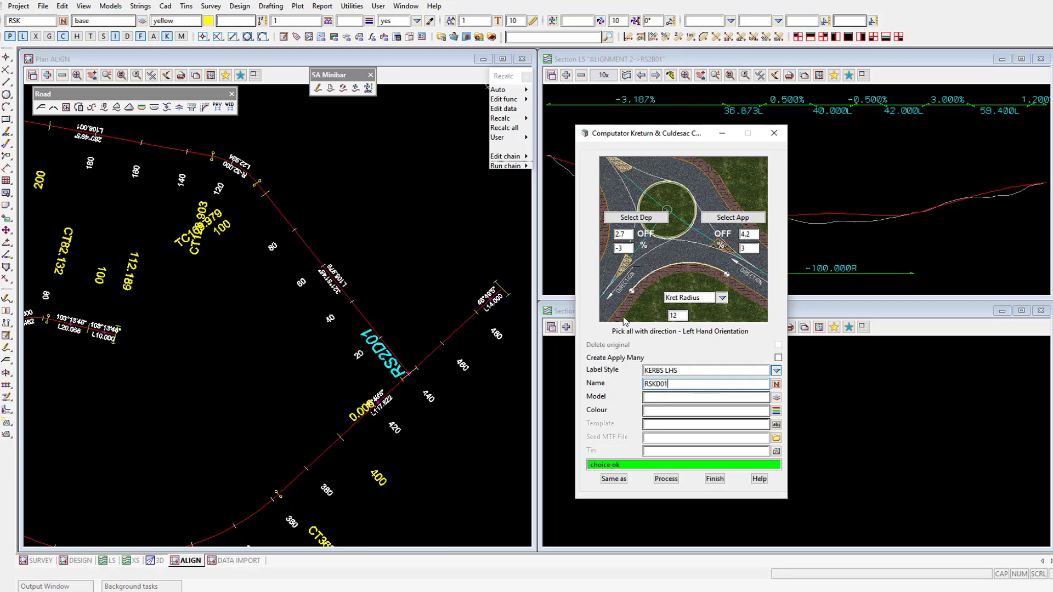
click(674, 402)
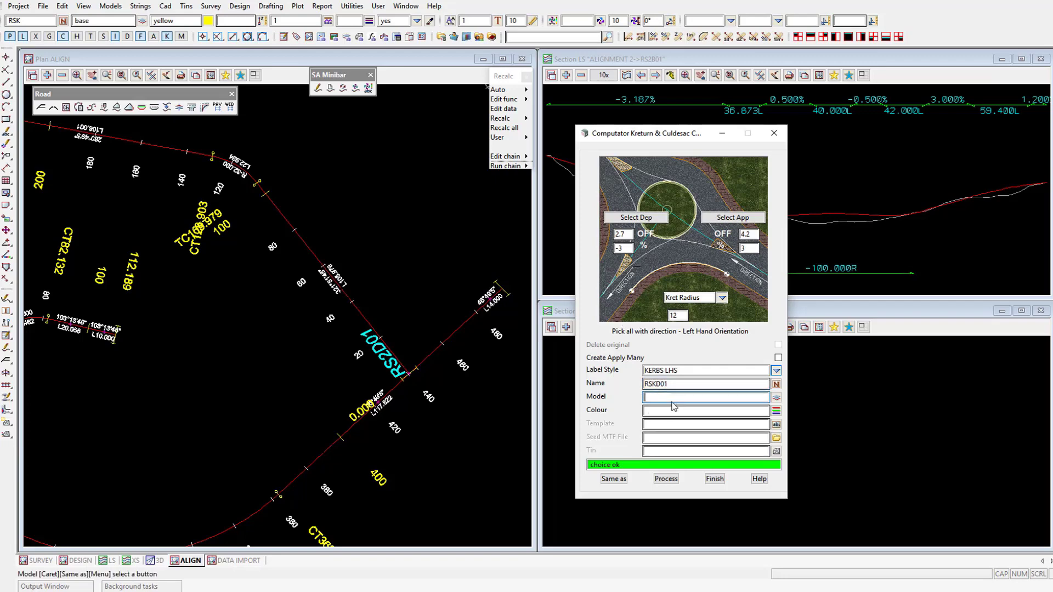
text(ALIGNM)
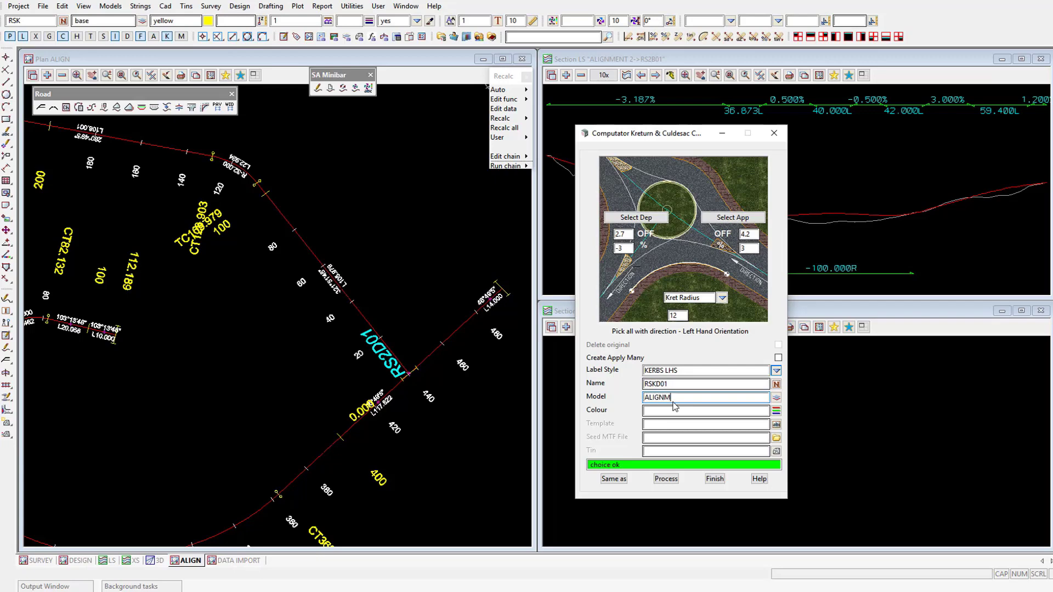
text(ENT KERBS)
key(Return)
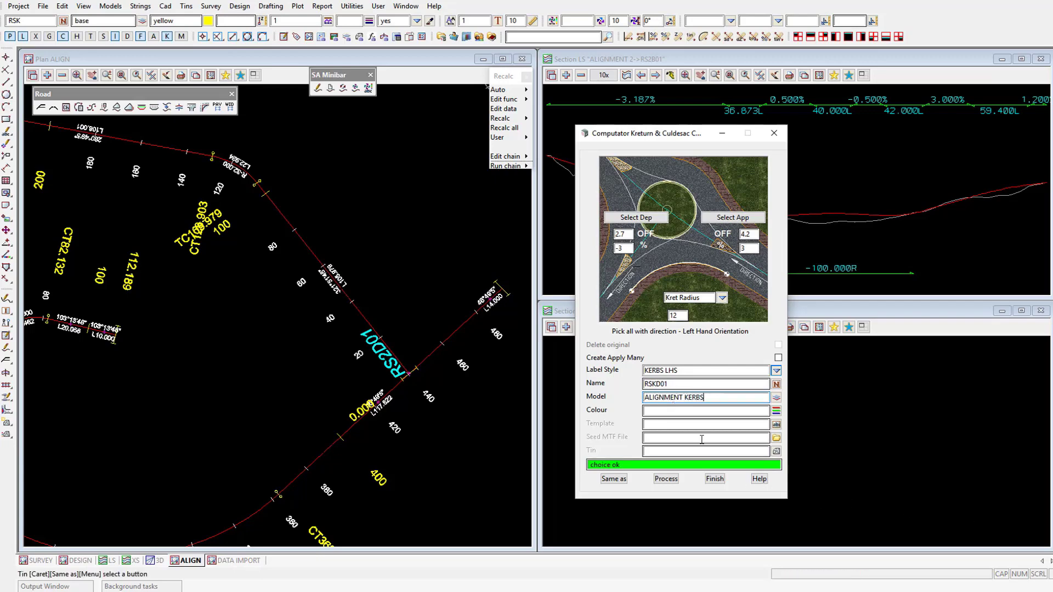
text(gr)
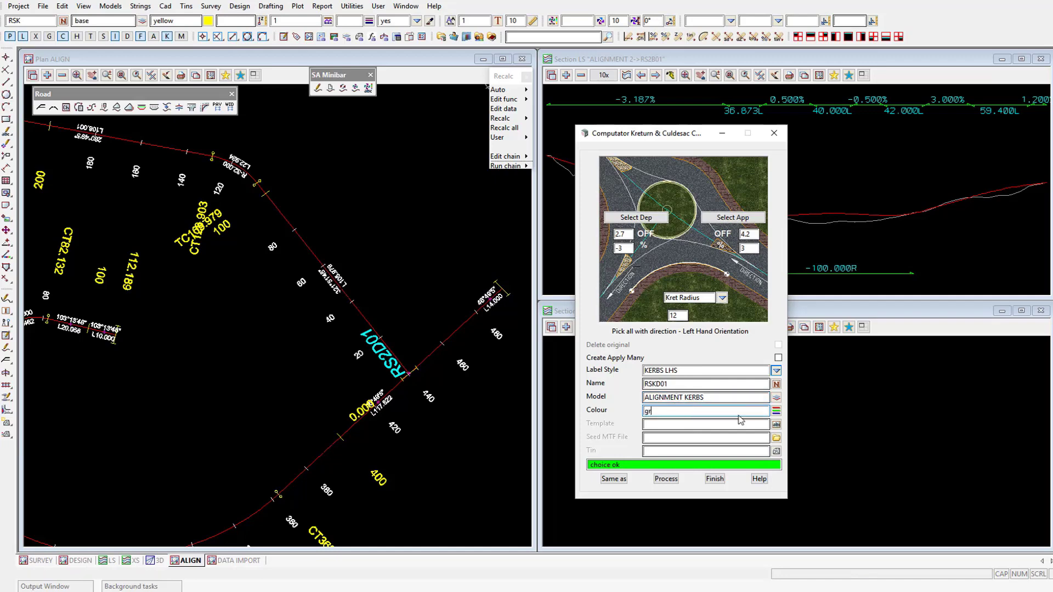
text(een)
key(Return)
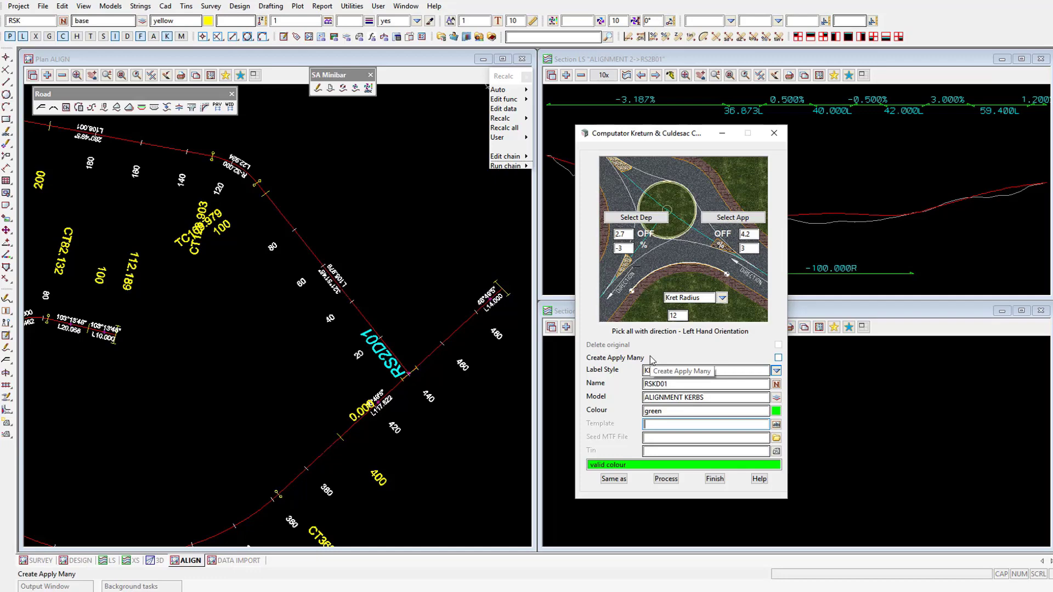
click(664, 480)
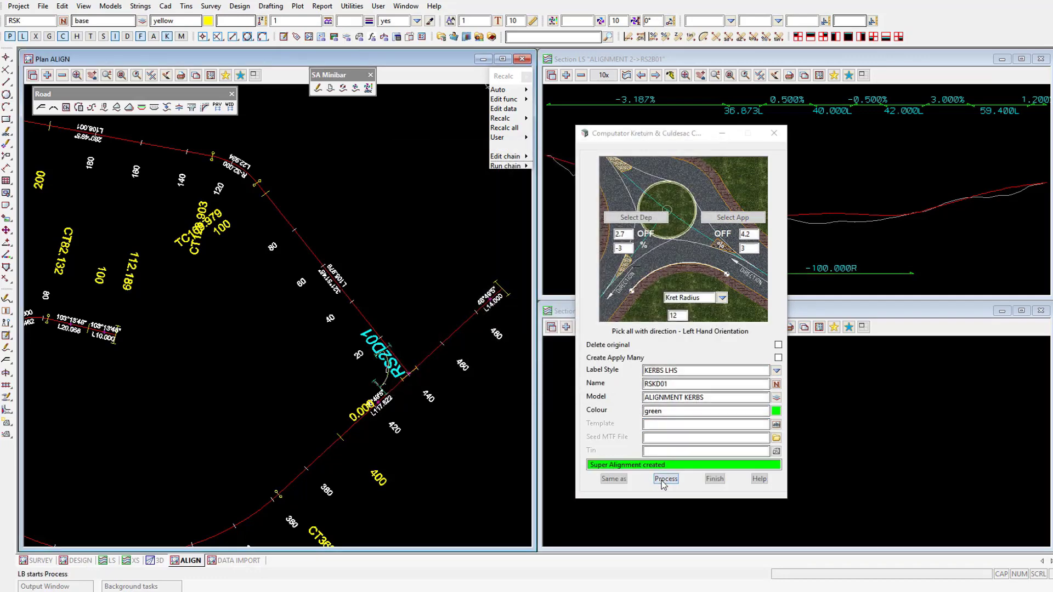
Profile the new kerb return RSKD01 from the plan in the LS section view.
scroll(405, 386, up, 3)
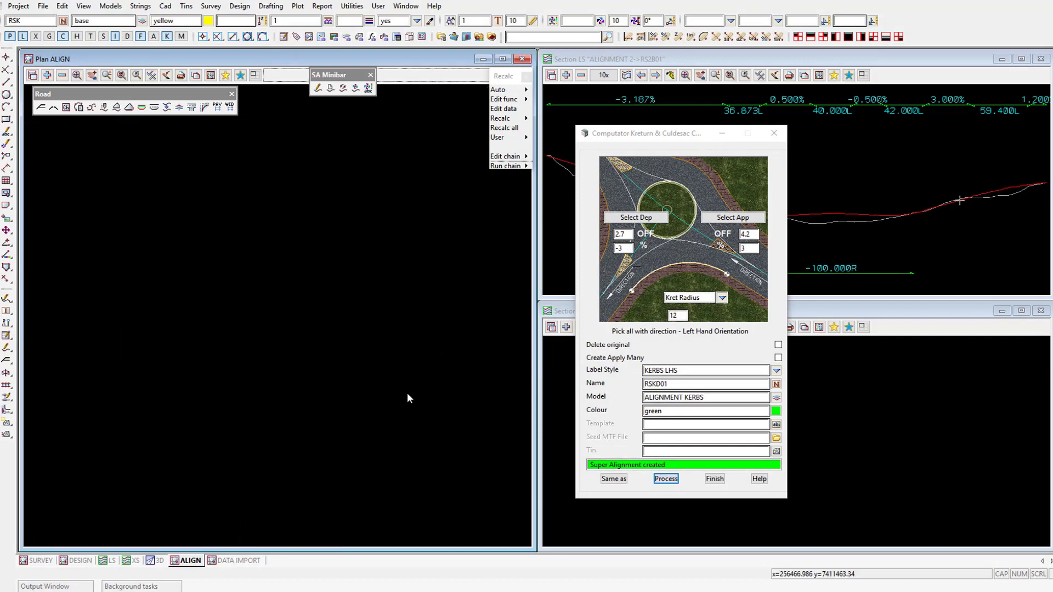
scroll(398, 372, up, 3)
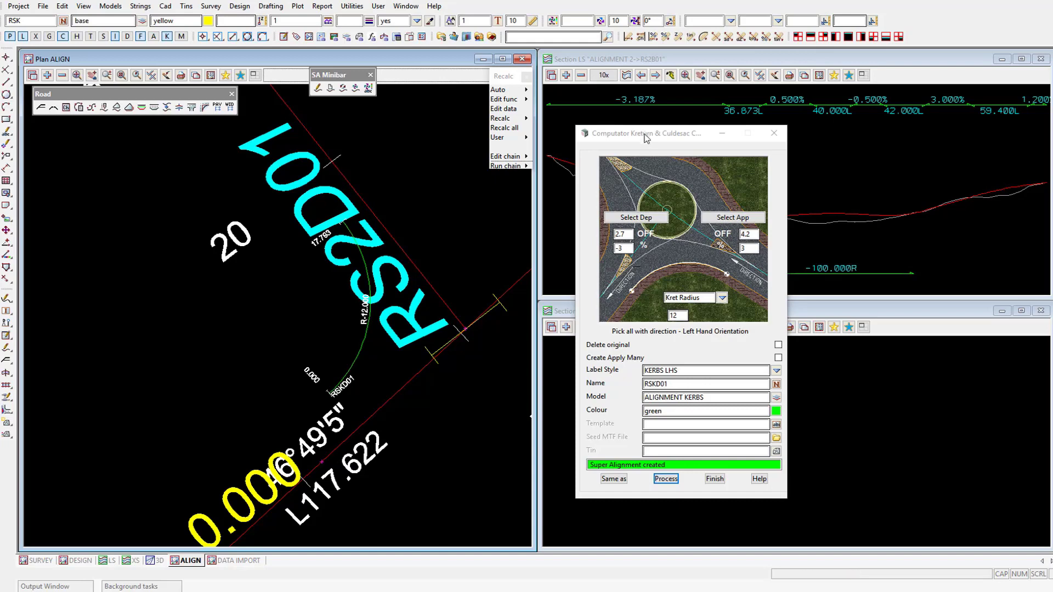
click(703, 303)
drag(702, 300, 701, 346)
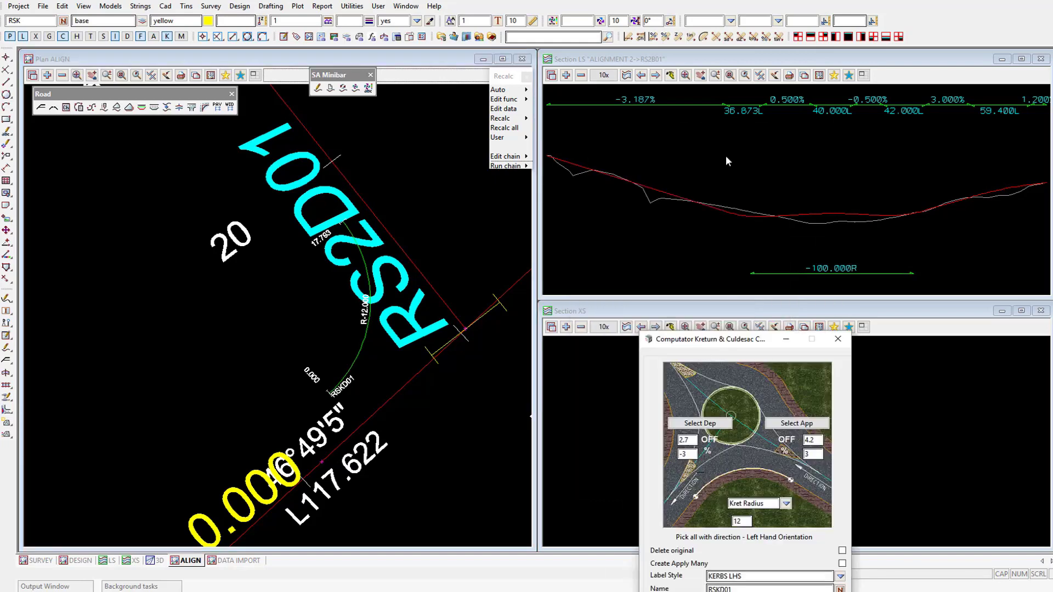
click(626, 78)
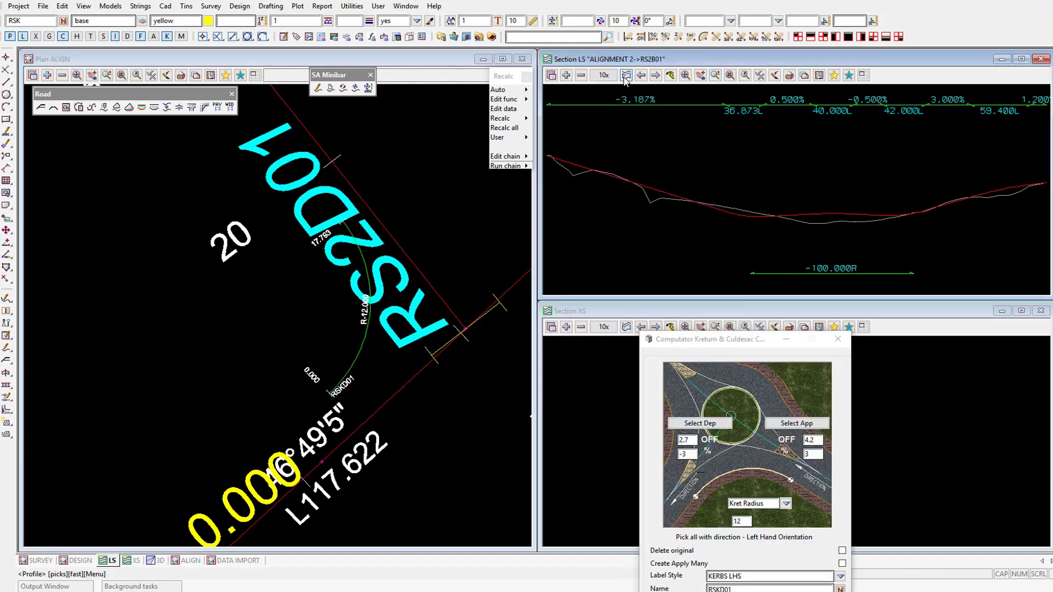
click(360, 354)
middle_click(359, 353)
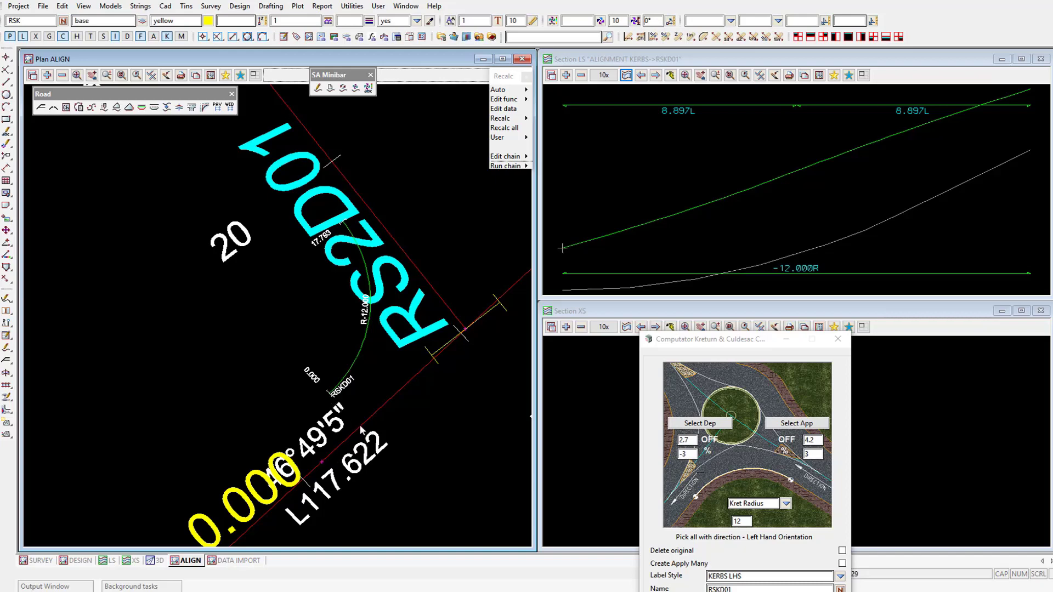
Start editing super alignment RSKD01 and open its parts for editing, with the computator window out of the way.
click(683, 340)
drag(683, 340, 693, 238)
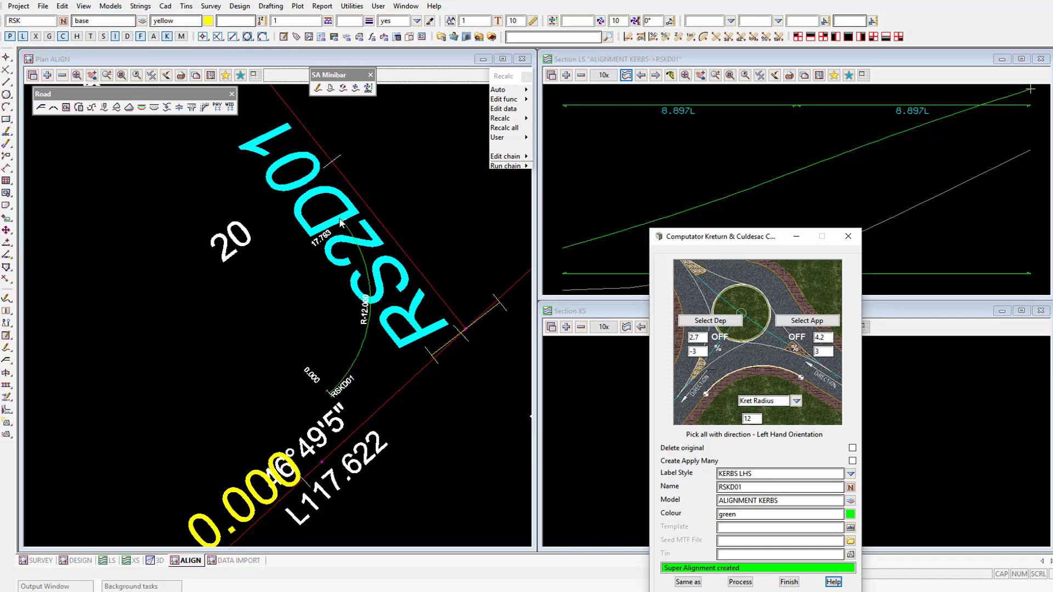
drag(765, 237, 421, 203)
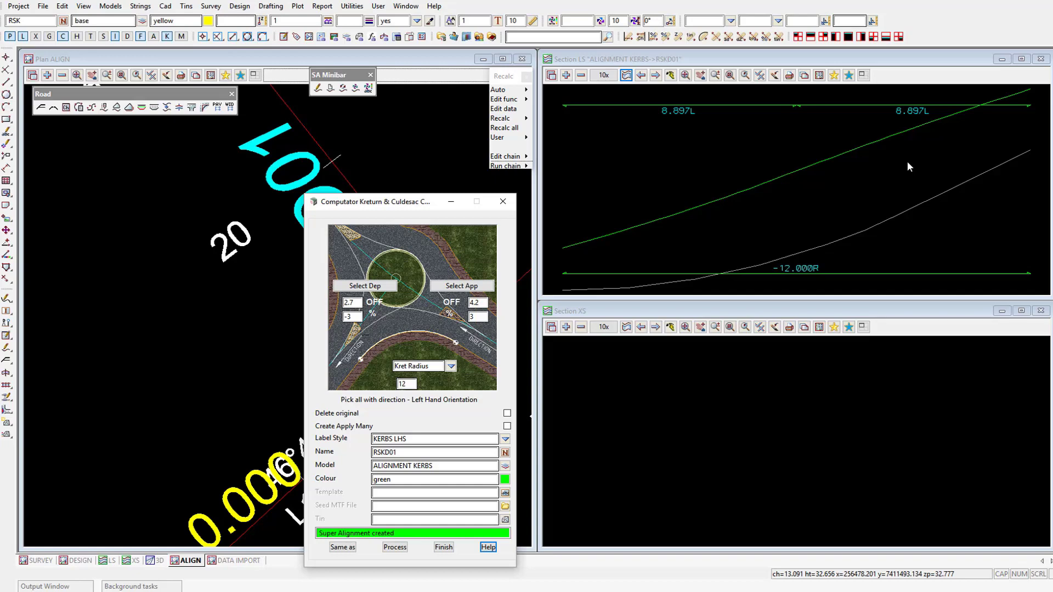
drag(355, 203, 609, 463)
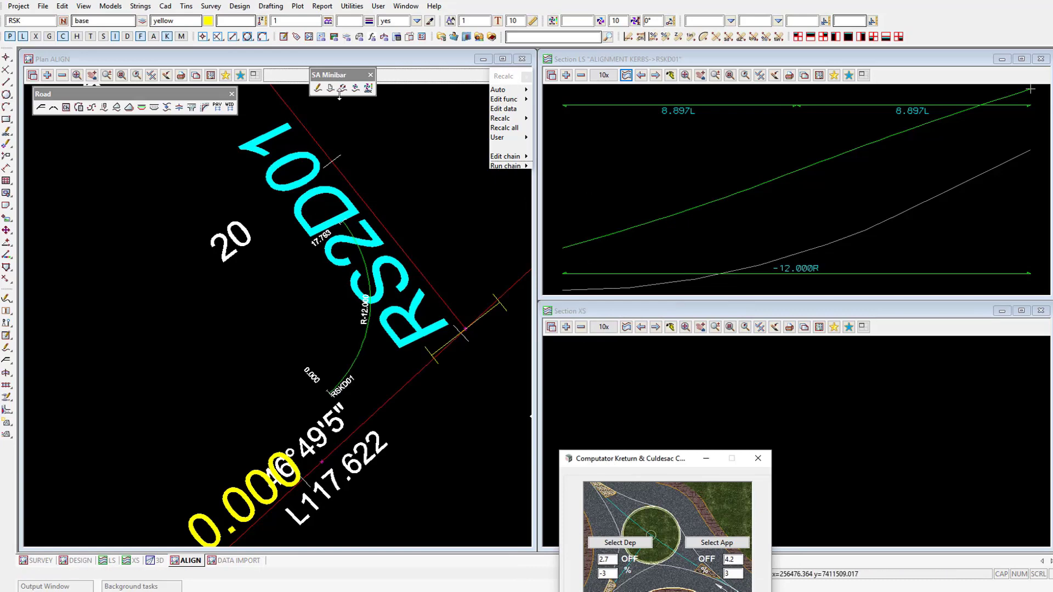
click(317, 88)
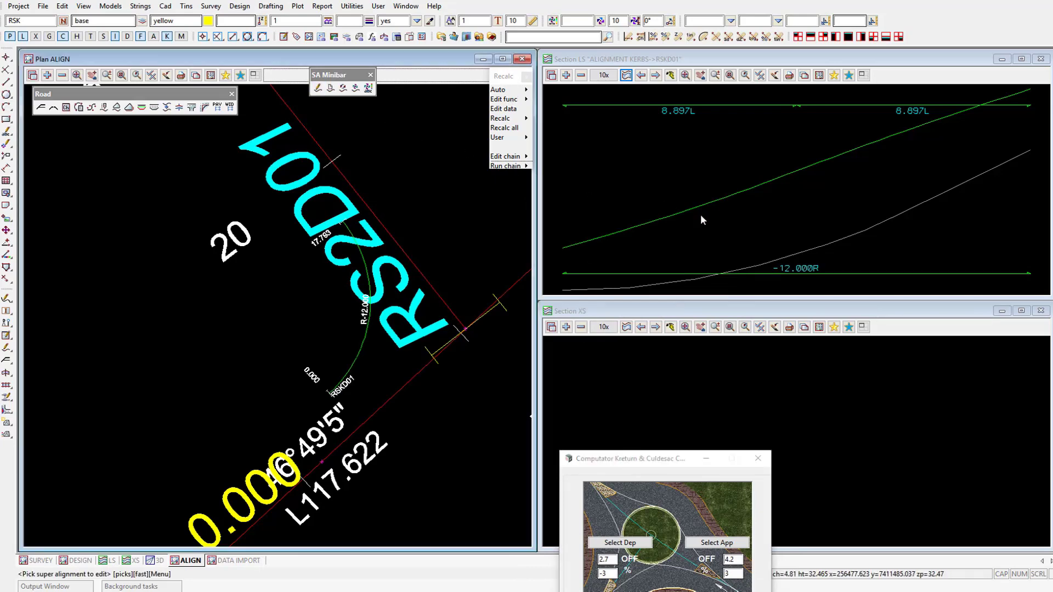
click(366, 341)
click(365, 341)
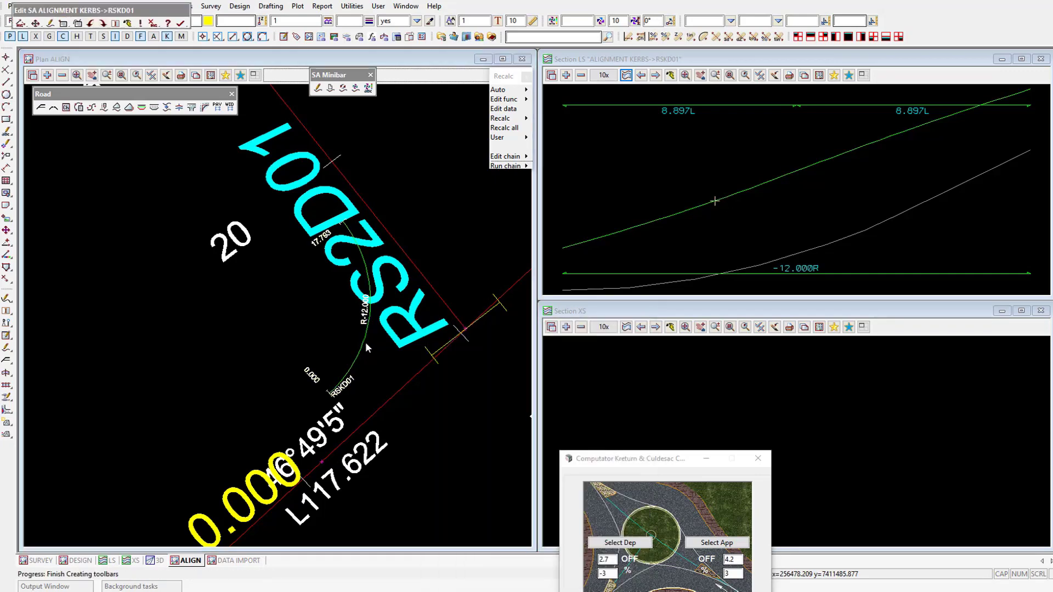
drag(120, 10, 211, 132)
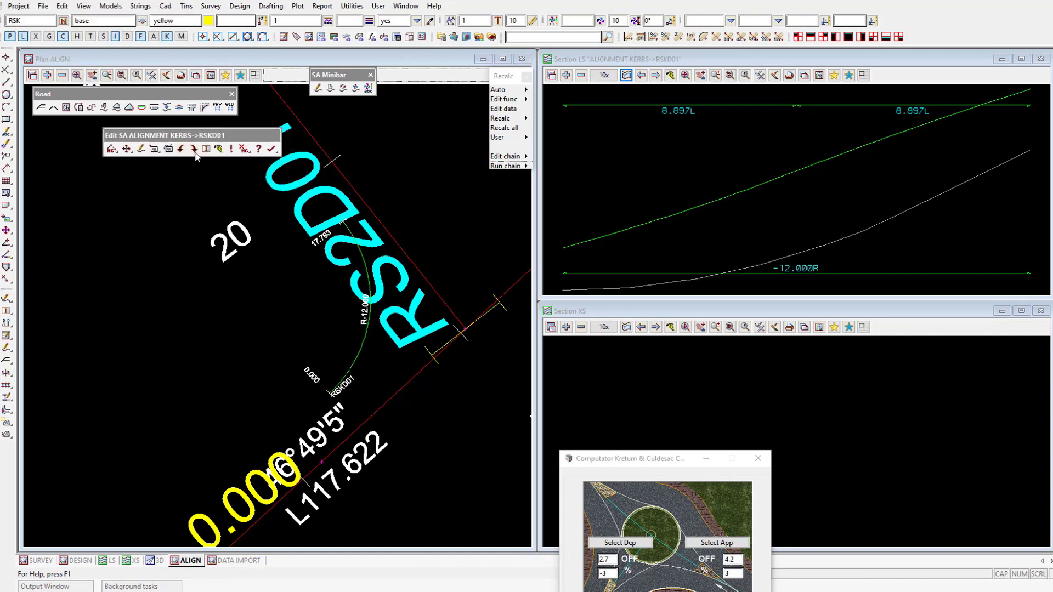
click(153, 153)
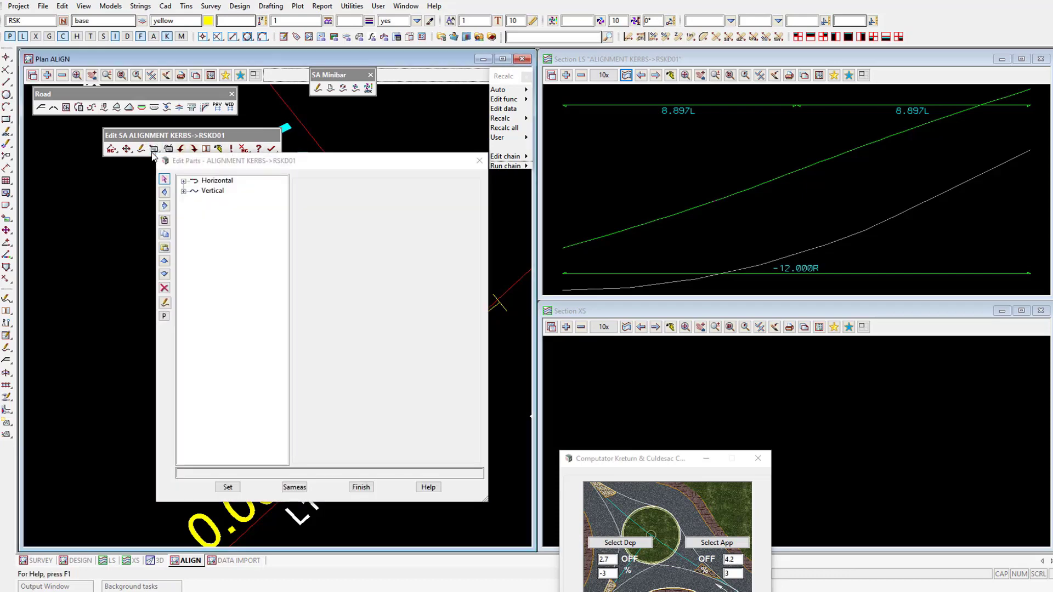
Examine RSKD01's horizontal fillet compound and the reference strings and offsets of its approach and departure parts.
click(220, 182)
double_click(220, 182)
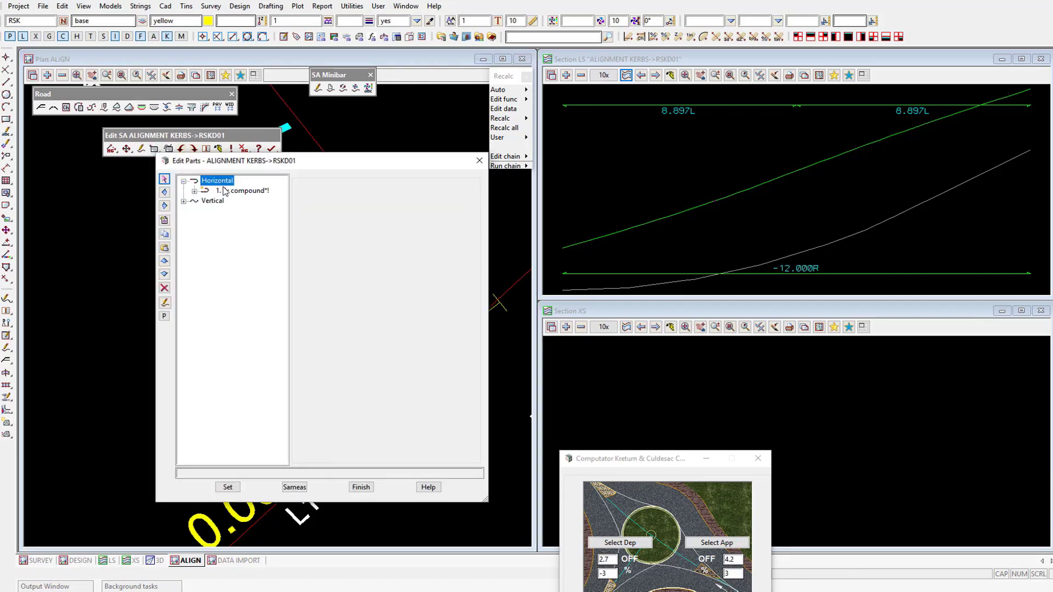
drag(242, 164, 714, 135)
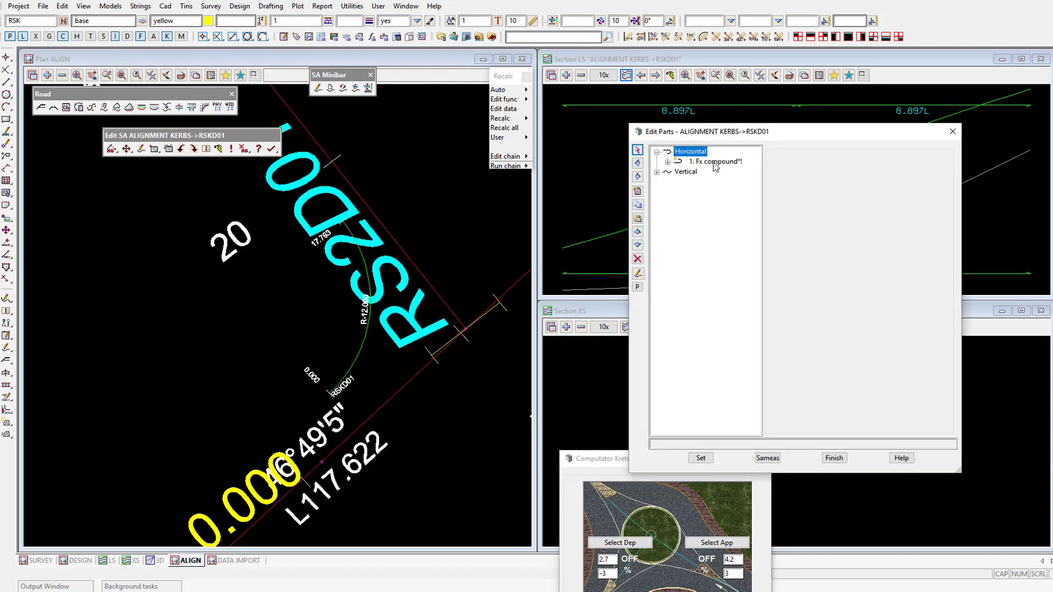
click(717, 171)
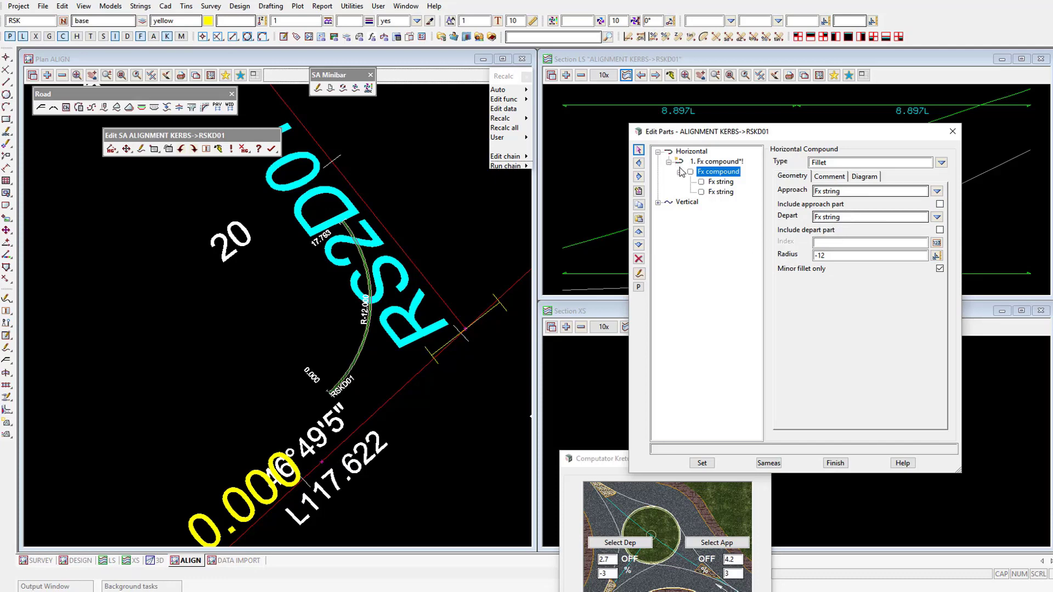
click(874, 162)
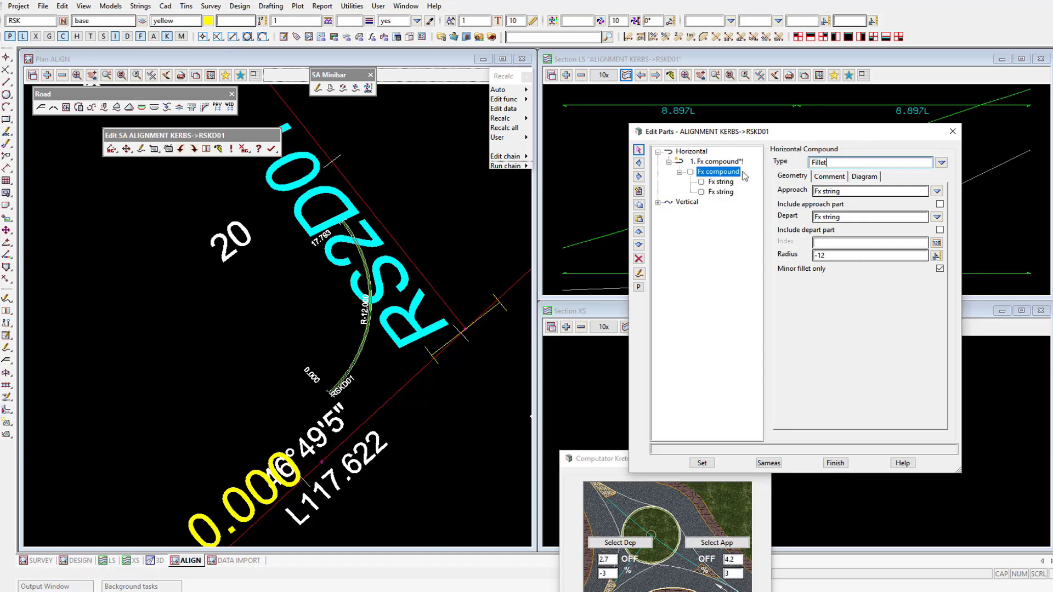
click(726, 184)
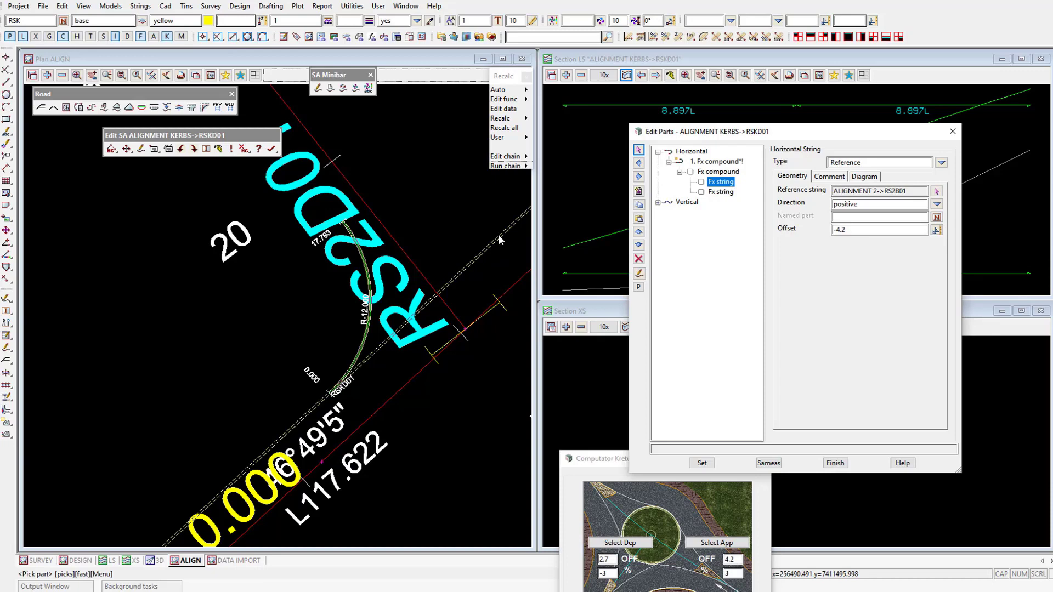
click(721, 192)
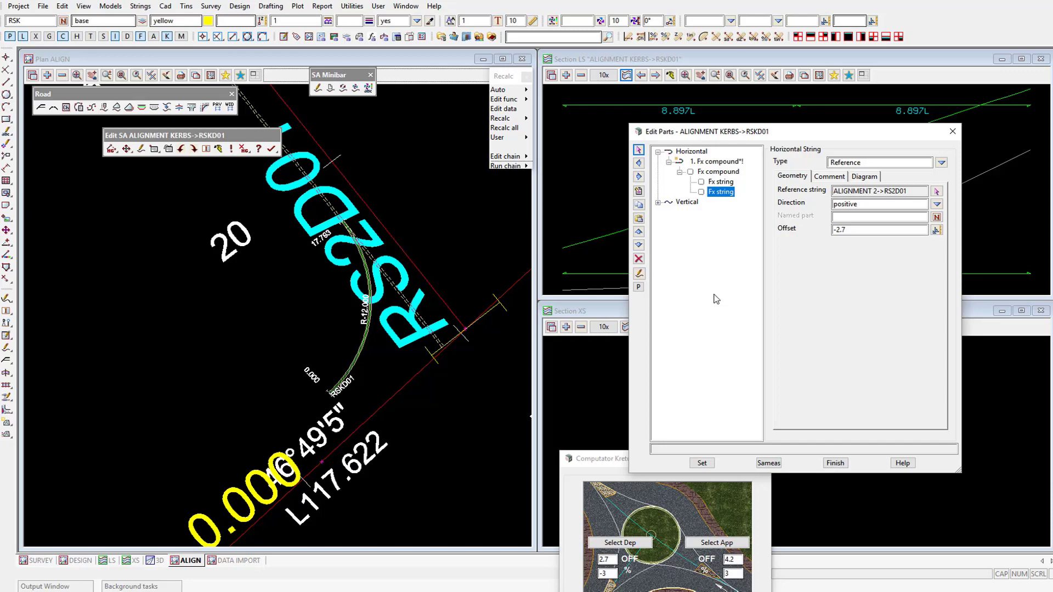
Set the radius of RSKD01's horizontal fillet compound to -15 and apply it.
click(713, 161)
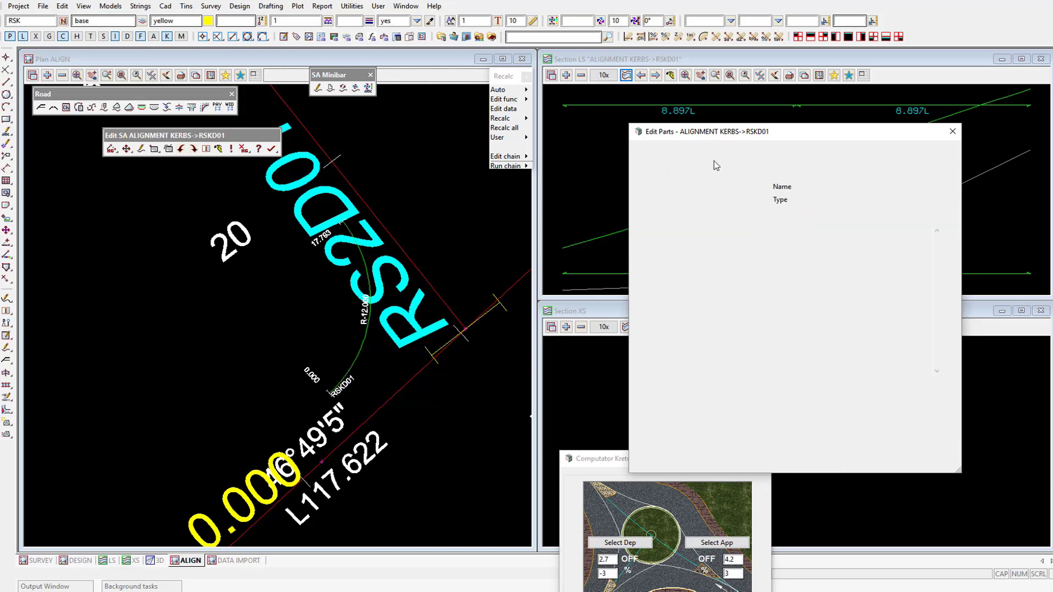
click(715, 172)
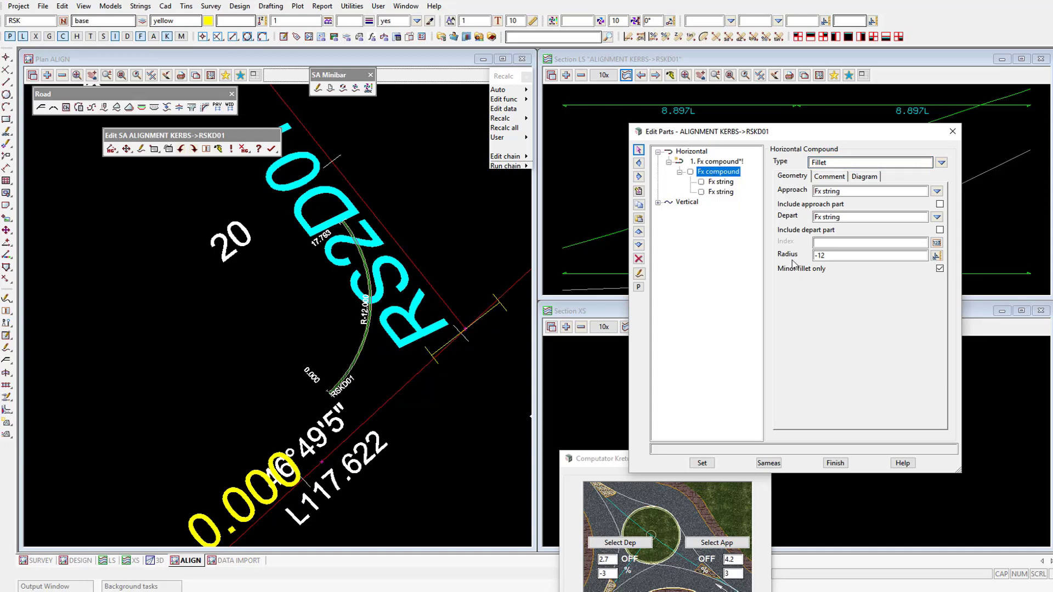
click(838, 255)
key(BackSpace)
text(5)
click(702, 463)
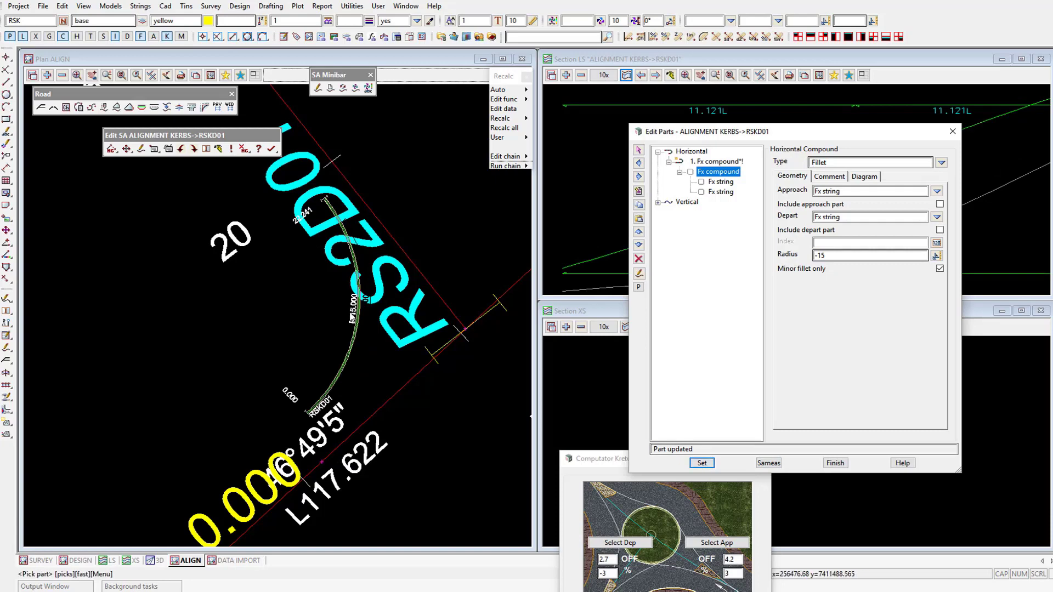
Make the first and third vertical parts of RSKD01, both computator fixed lines, visible in the LS section.
drag(765, 135, 784, 313)
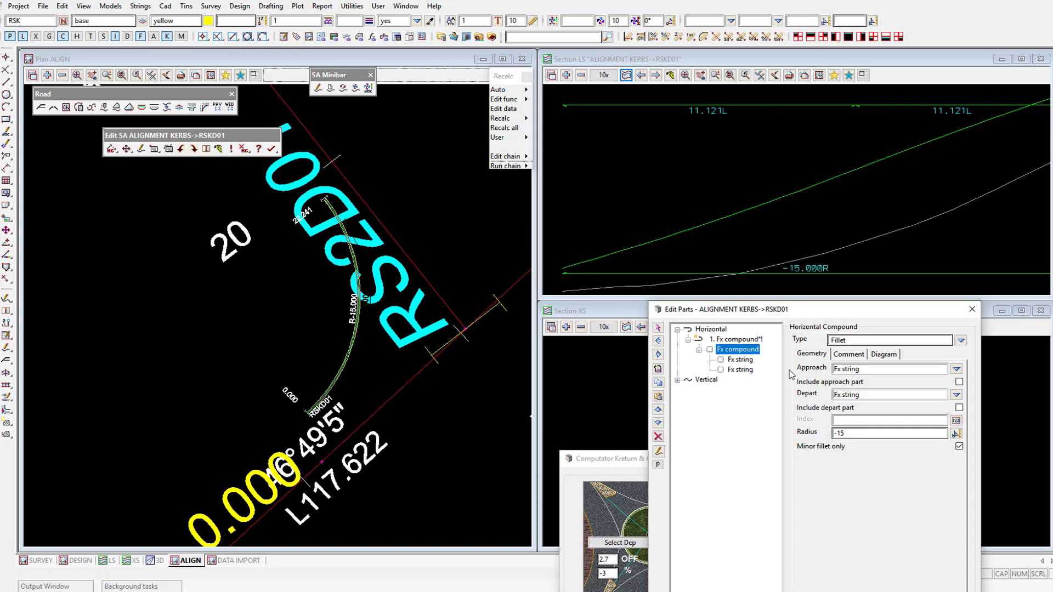
click(711, 382)
double_click(713, 384)
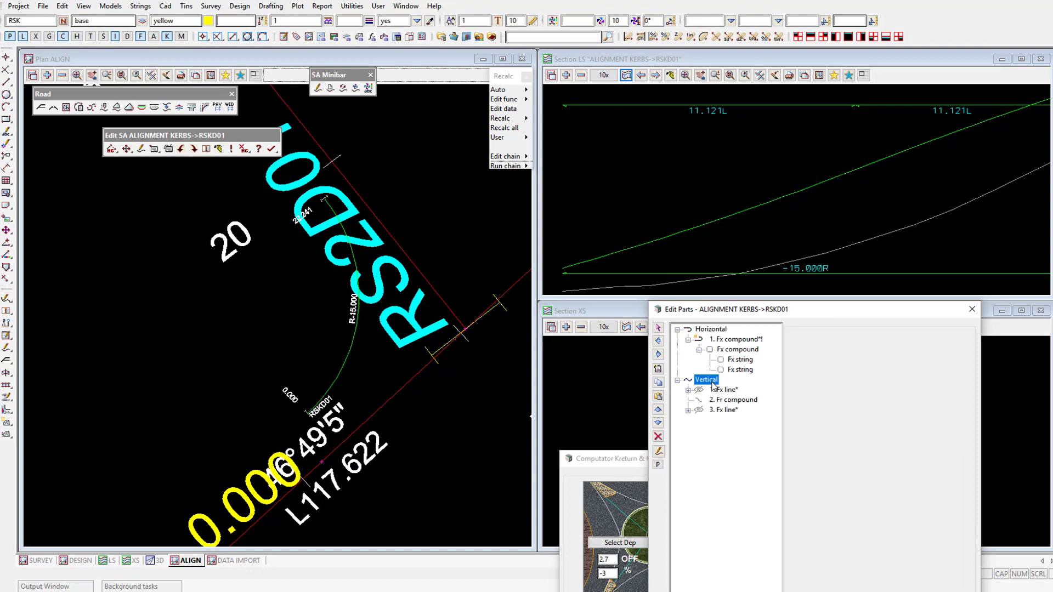
drag(738, 310, 735, 241)
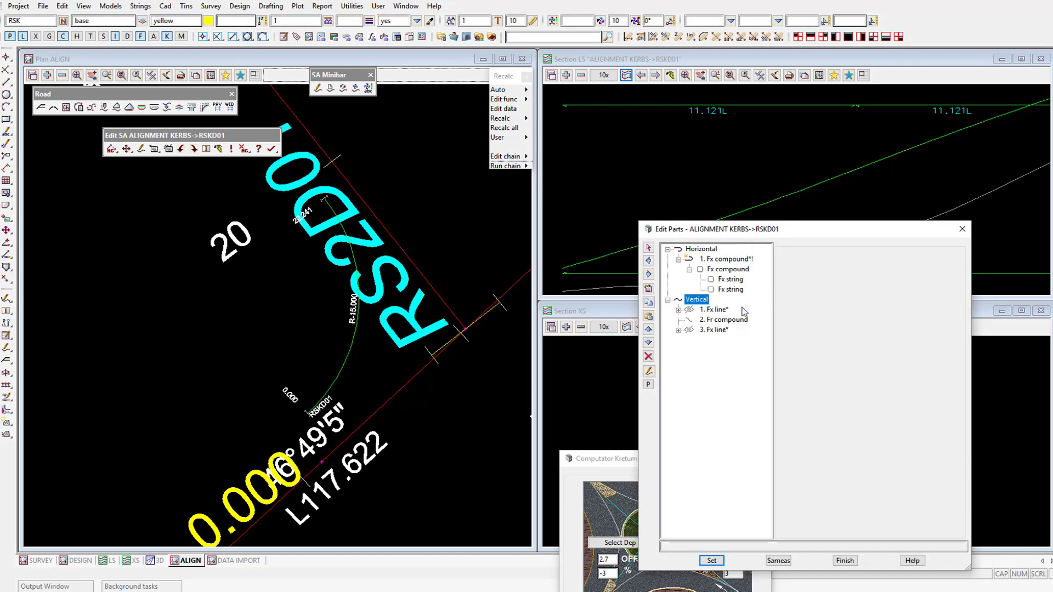
double_click(715, 310)
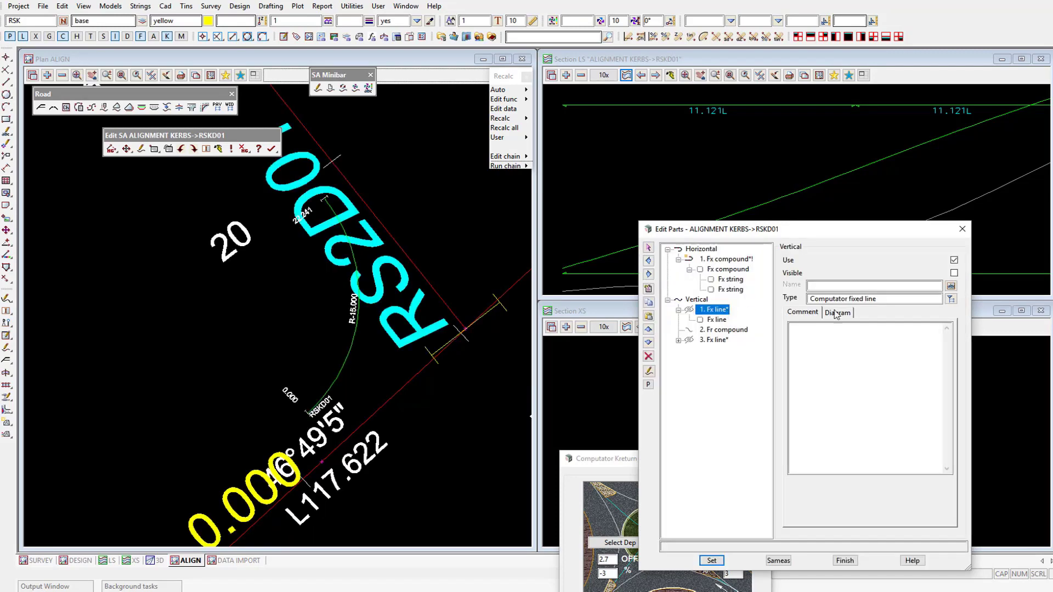
click(955, 274)
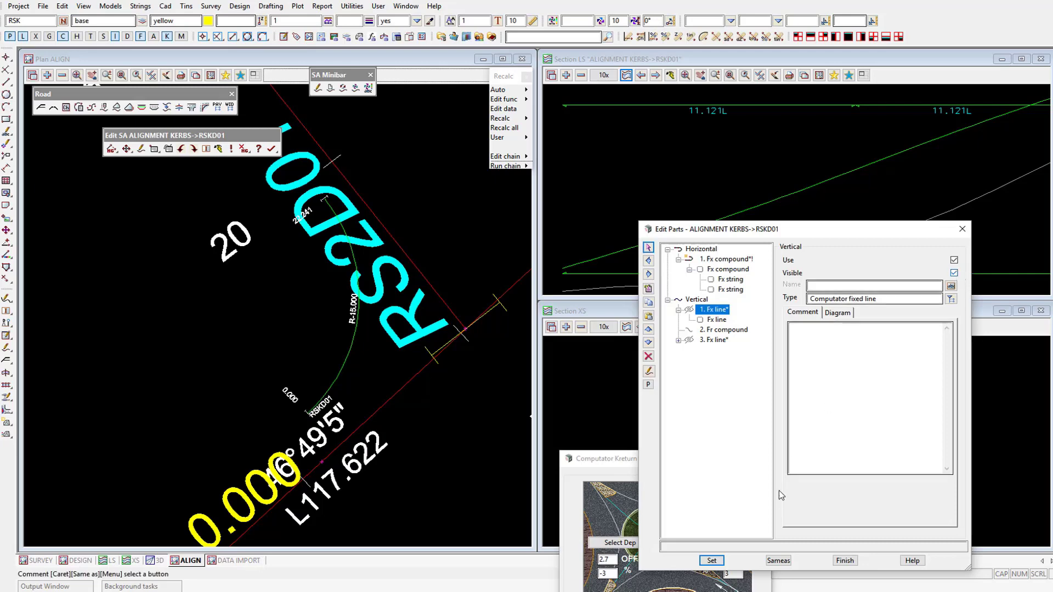
click(719, 561)
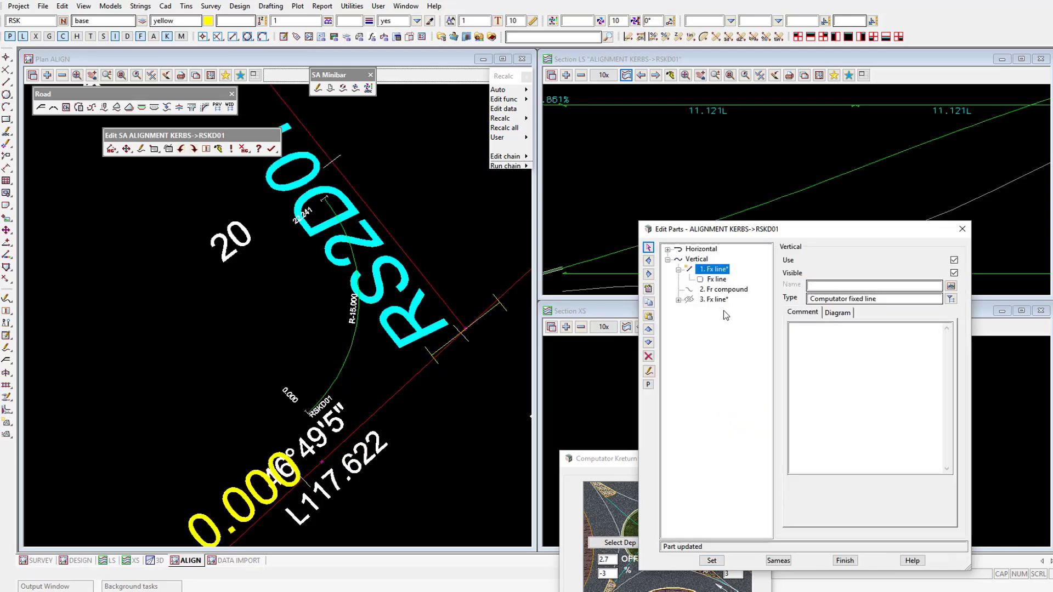
double_click(720, 300)
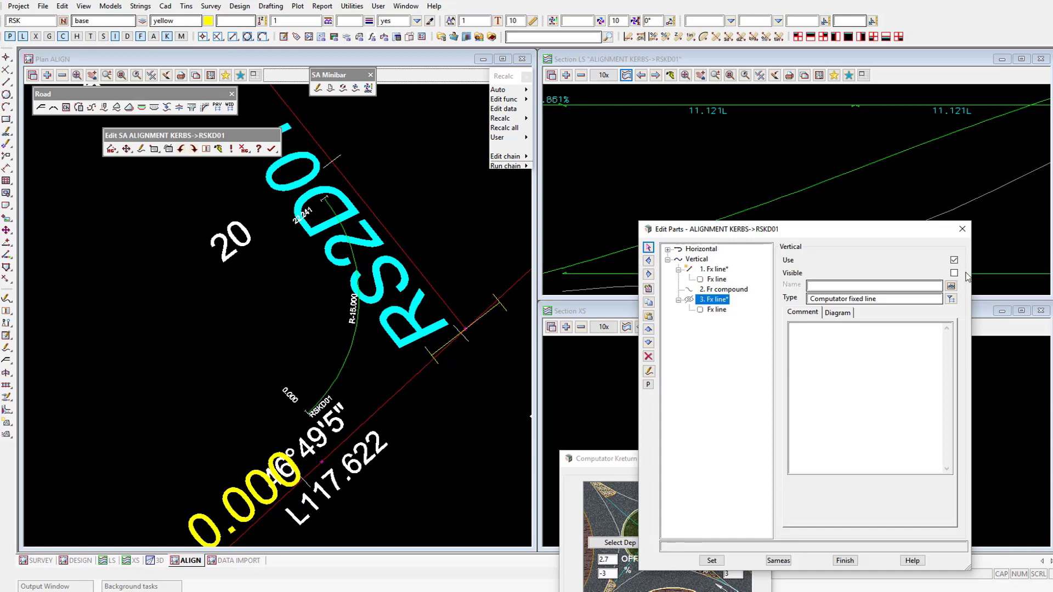
click(721, 560)
drag(791, 229, 757, 386)
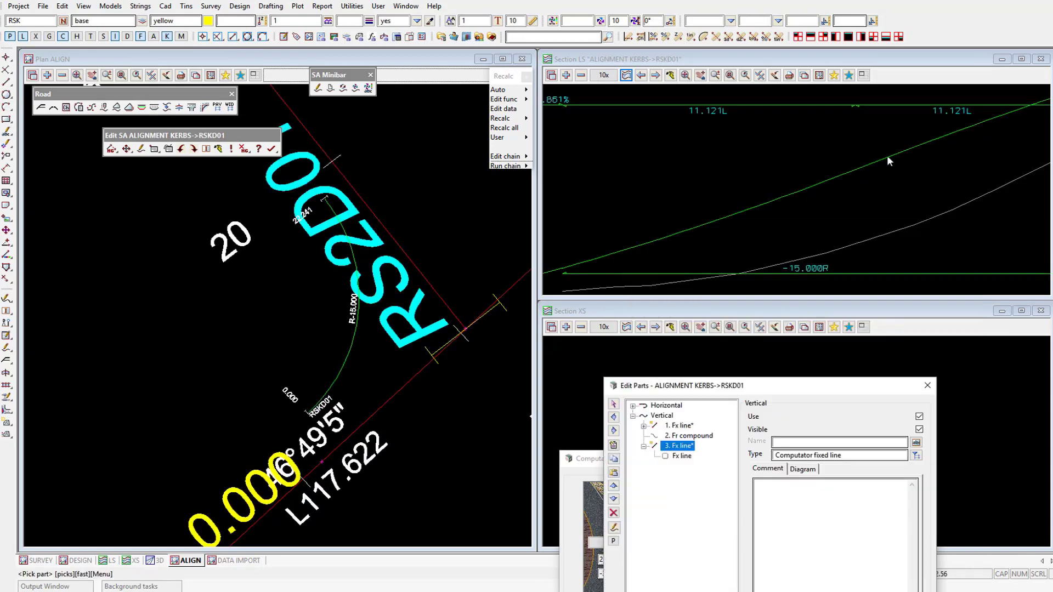
click(920, 113)
scroll(854, 211, down, 4)
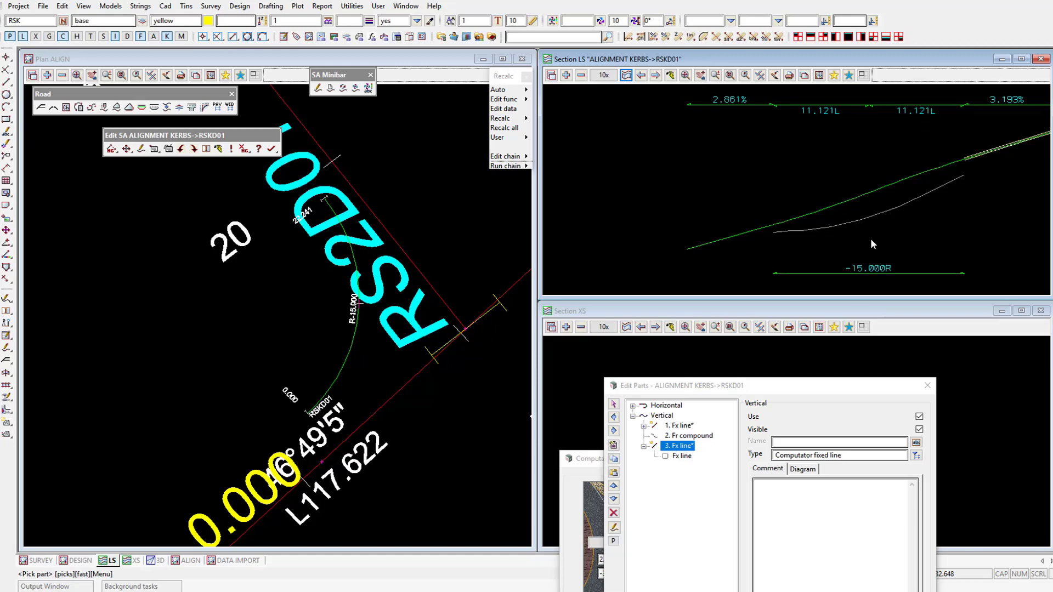
Turn off the visibility of both computator fixed lines, the third and first vertical parts.
drag(839, 386, 805, 249)
click(916, 293)
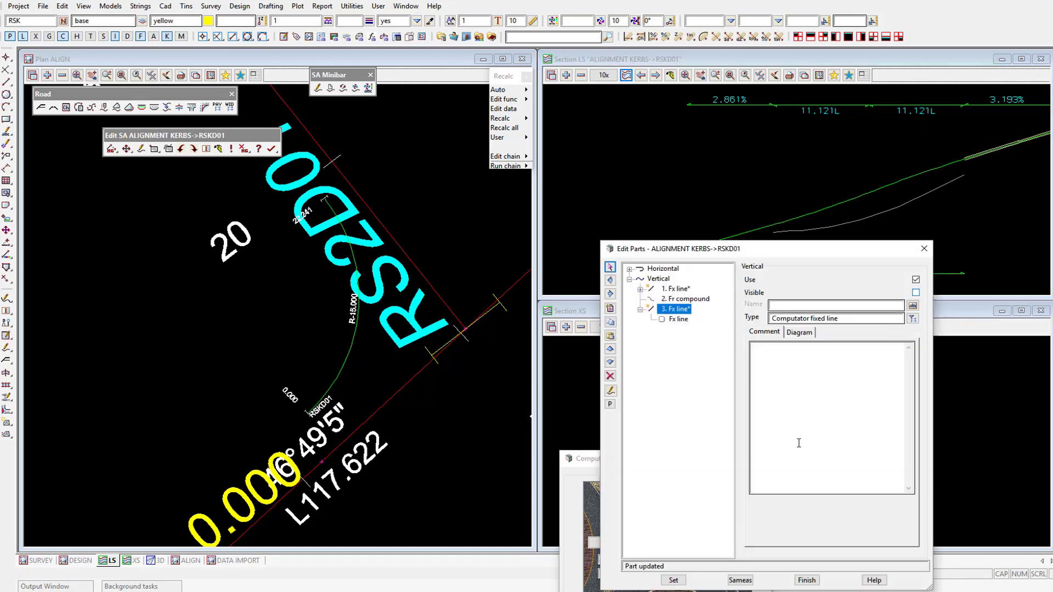
click(673, 580)
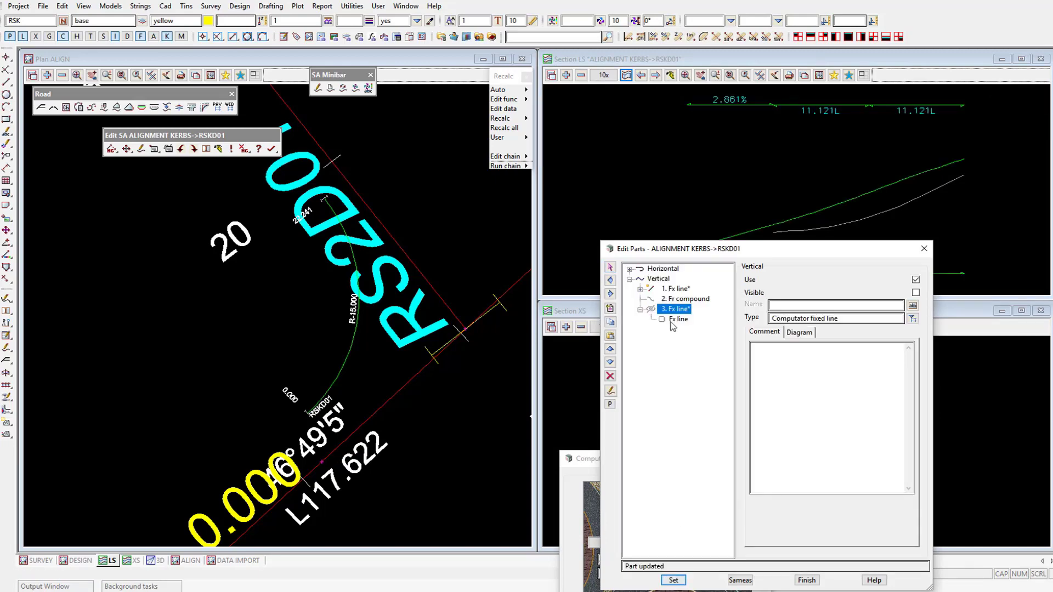
click(915, 293)
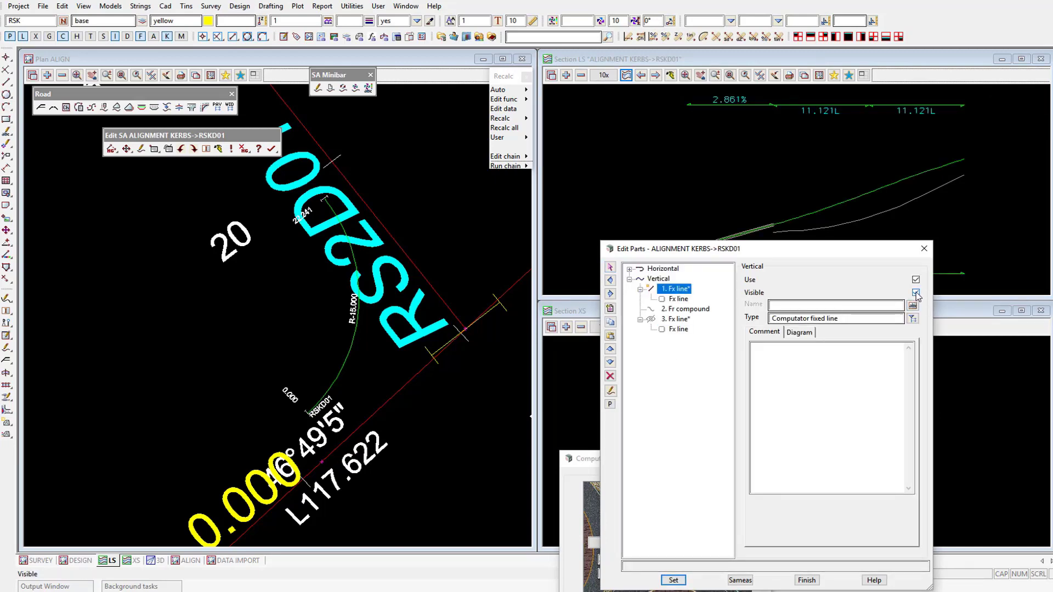
click(673, 580)
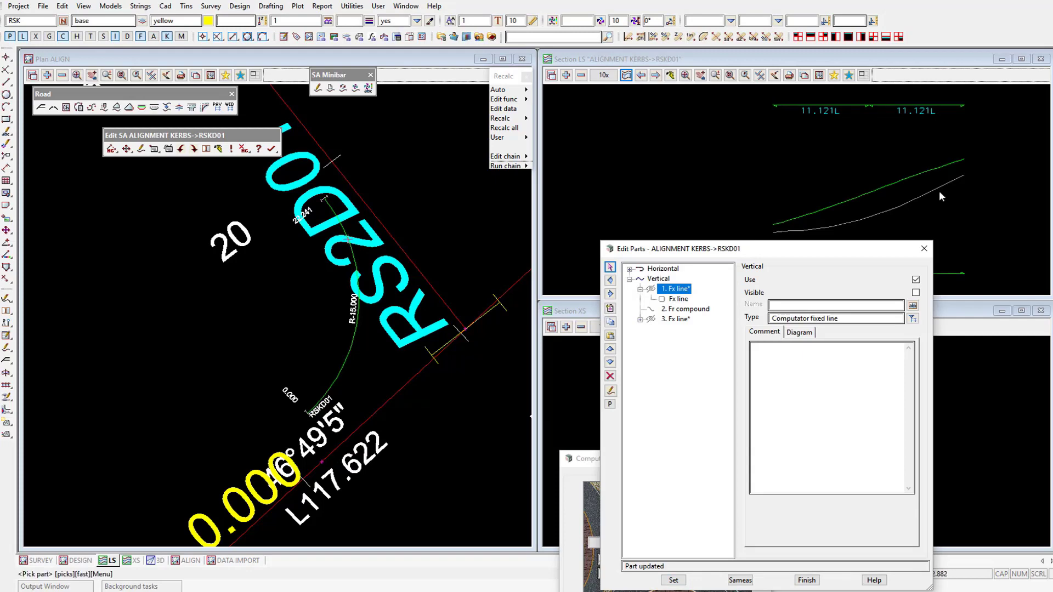
Examine the geometry of the first vertical fixed line, including its slope and relative start.
click(679, 299)
click(842, 400)
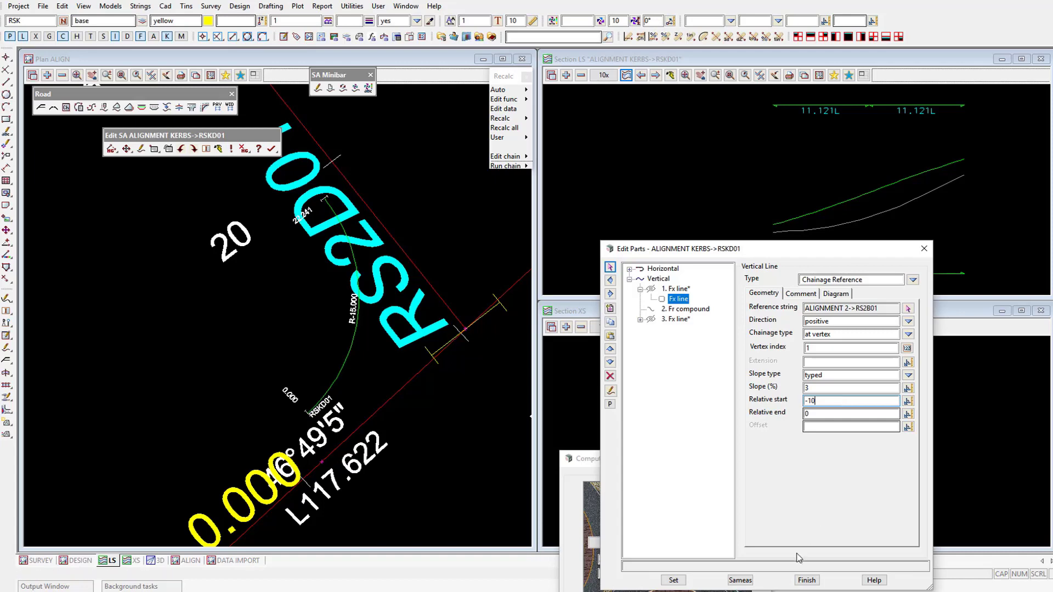
End the edit of RSKD01, discarding its changes, and close the Kreturn and Culdesac computator.
click(806, 580)
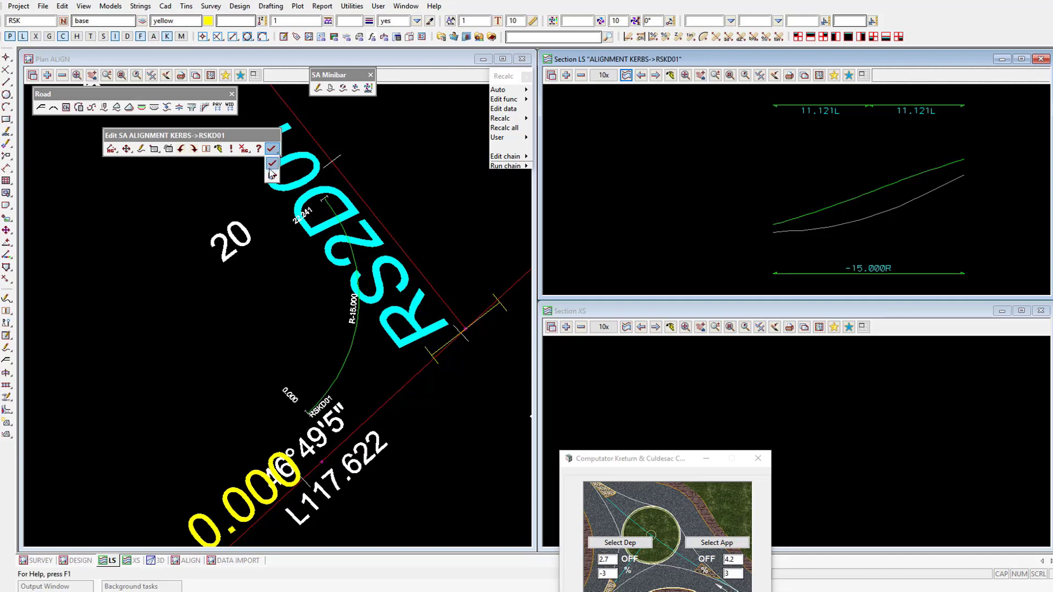
click(271, 149)
click(300, 212)
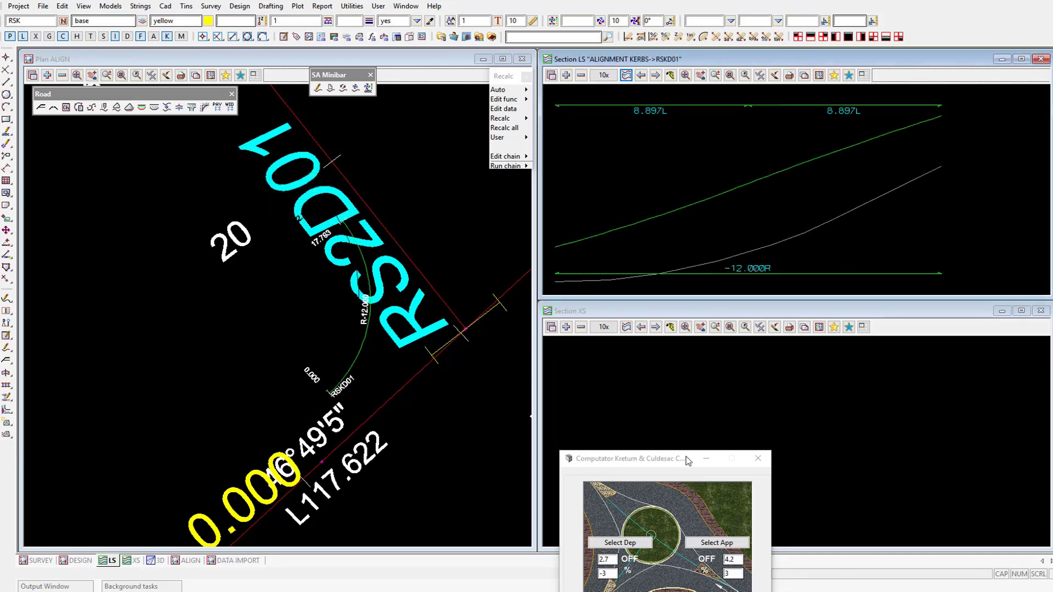
click(758, 457)
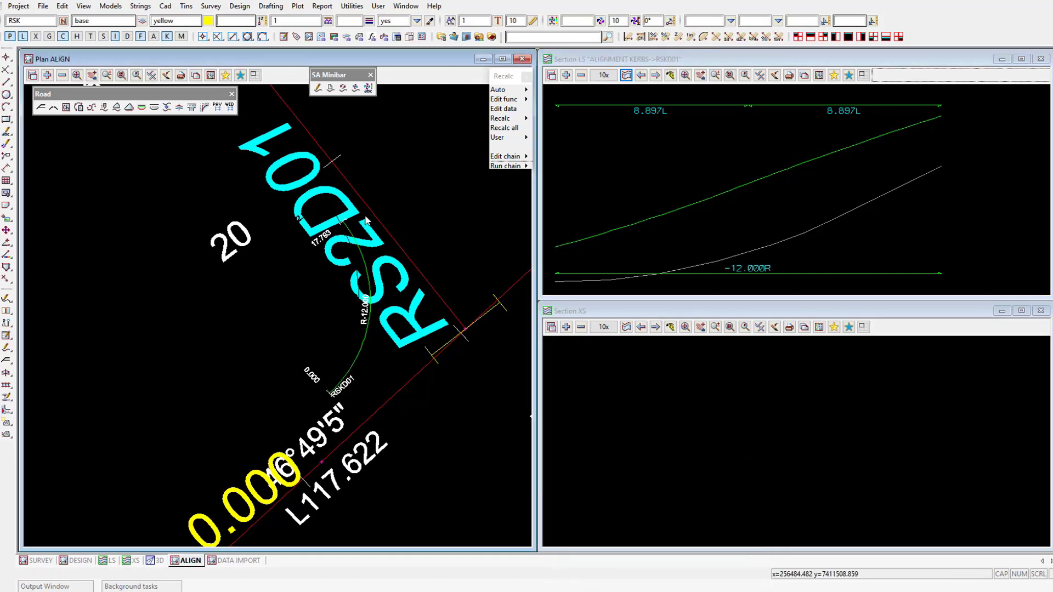
Create super alignment RSKD02 in model ALIGNMENT KERBS with its settings copied from RSKD01, including label style KERBS LHS.
scroll(327, 283, down, 2)
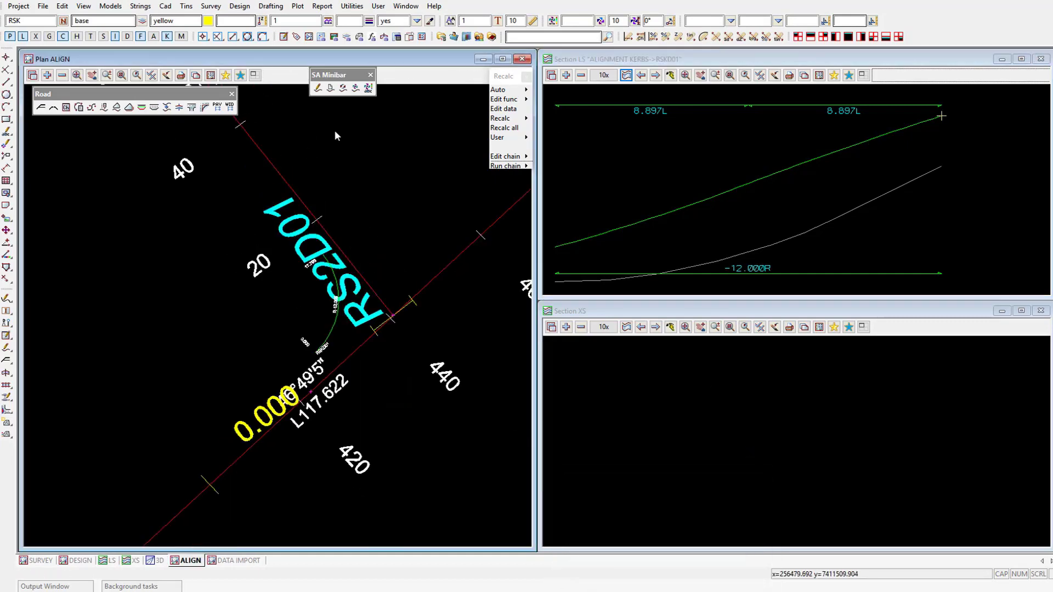
click(322, 93)
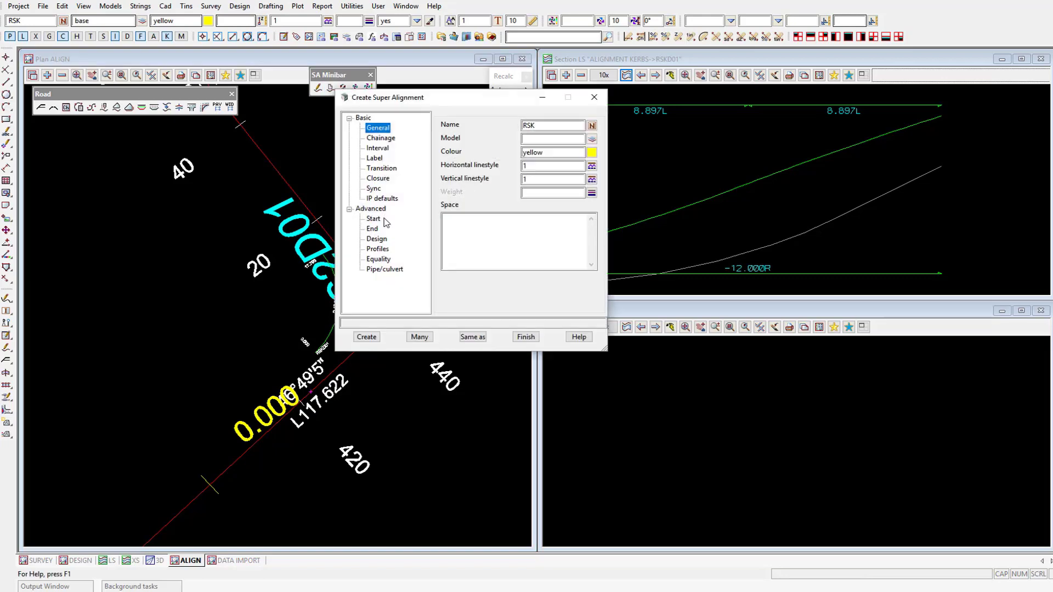
click(472, 336)
click(341, 320)
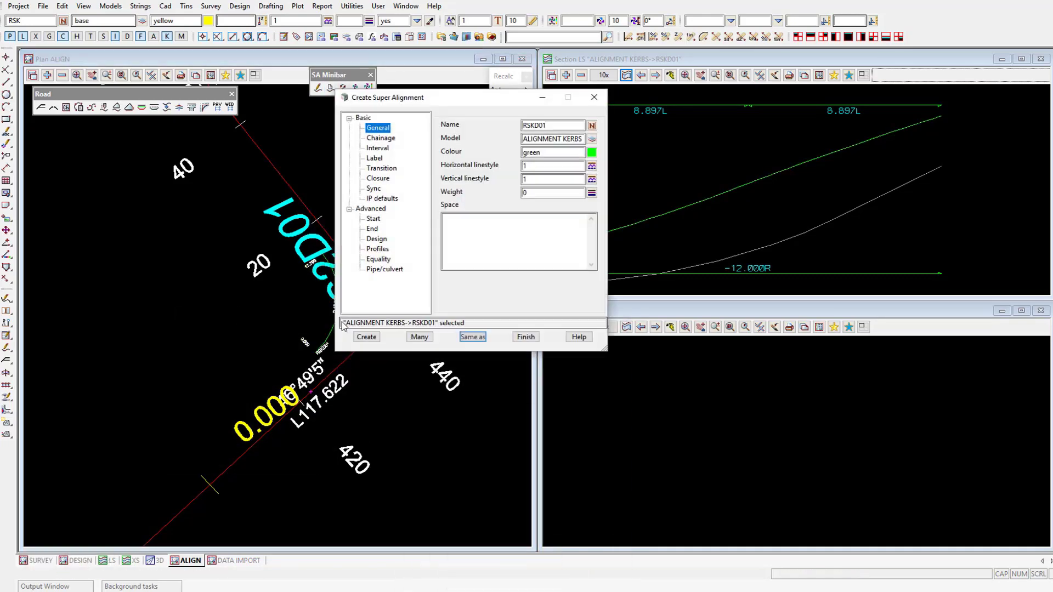
click(569, 125)
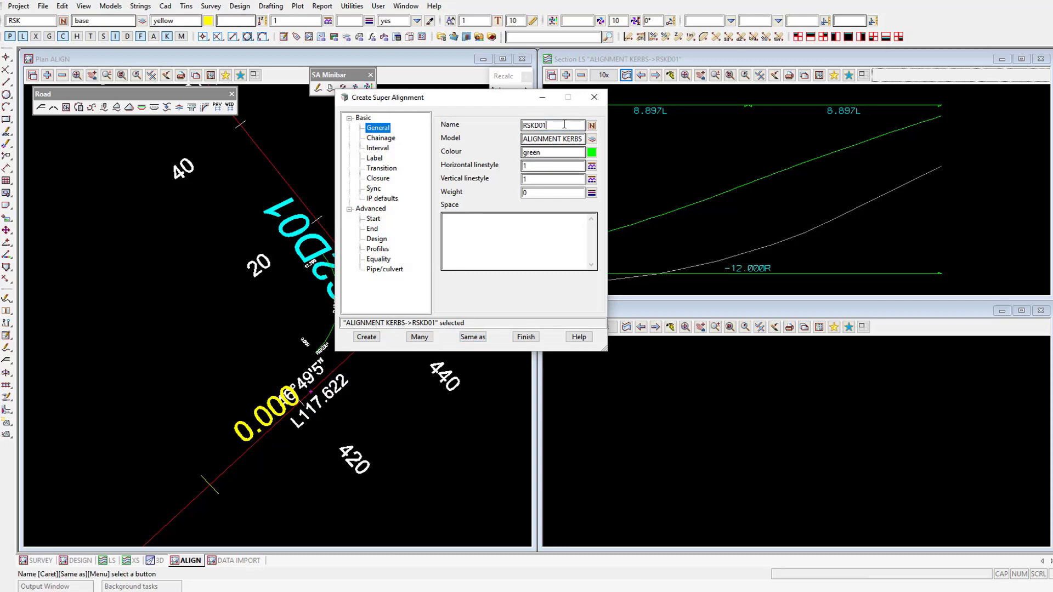
key(BackSpace)
text(2)
drag(457, 98, 689, 192)
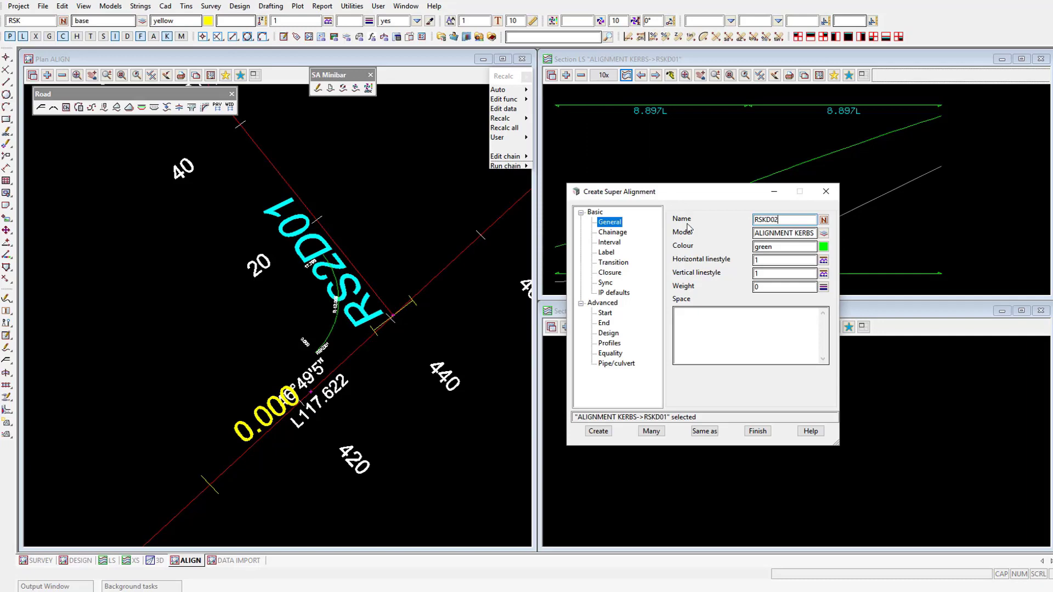
click(611, 253)
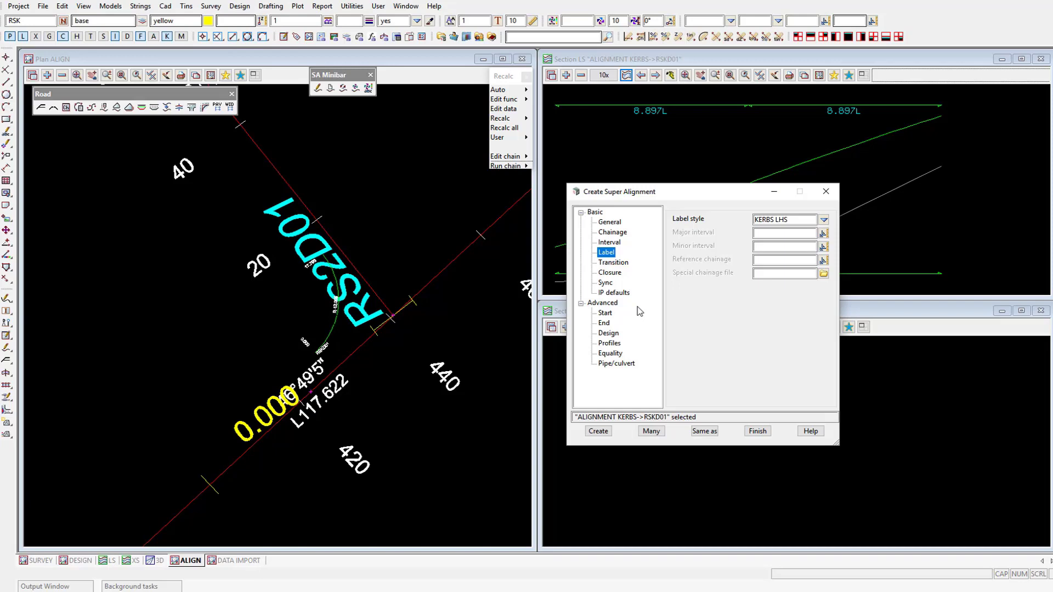
click(601, 429)
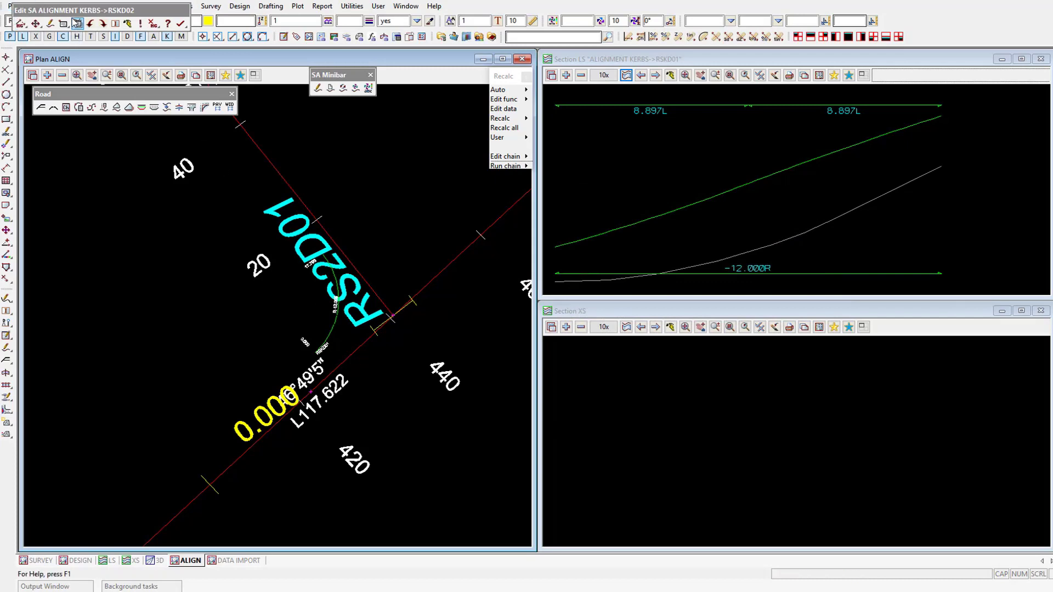
Add a computator fixed compound as the first horizontal part of RSKD02 and apply it.
drag(71, 12, 95, 136)
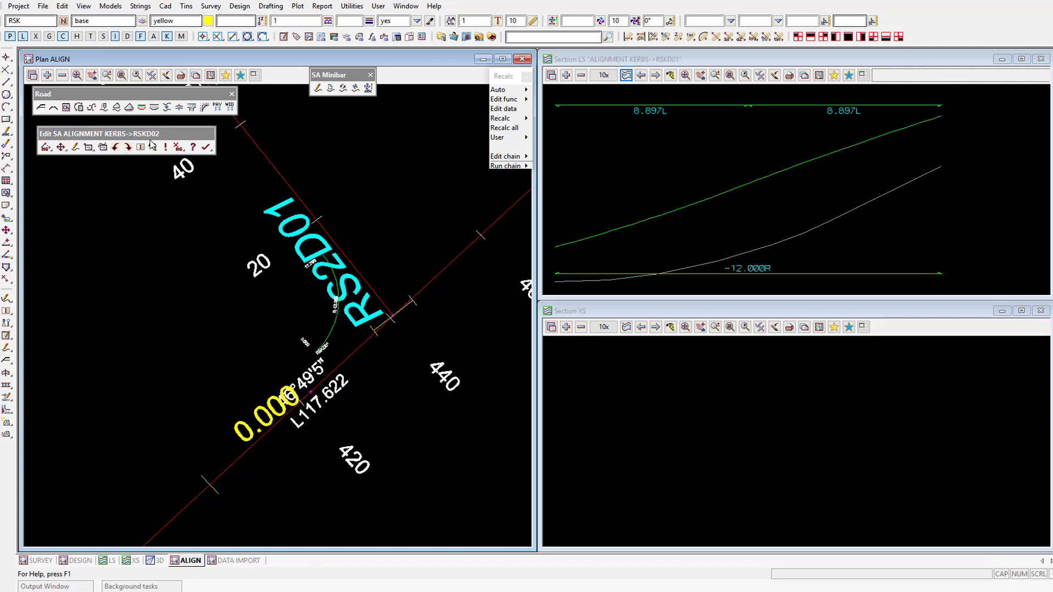
click(88, 147)
drag(182, 160, 342, 173)
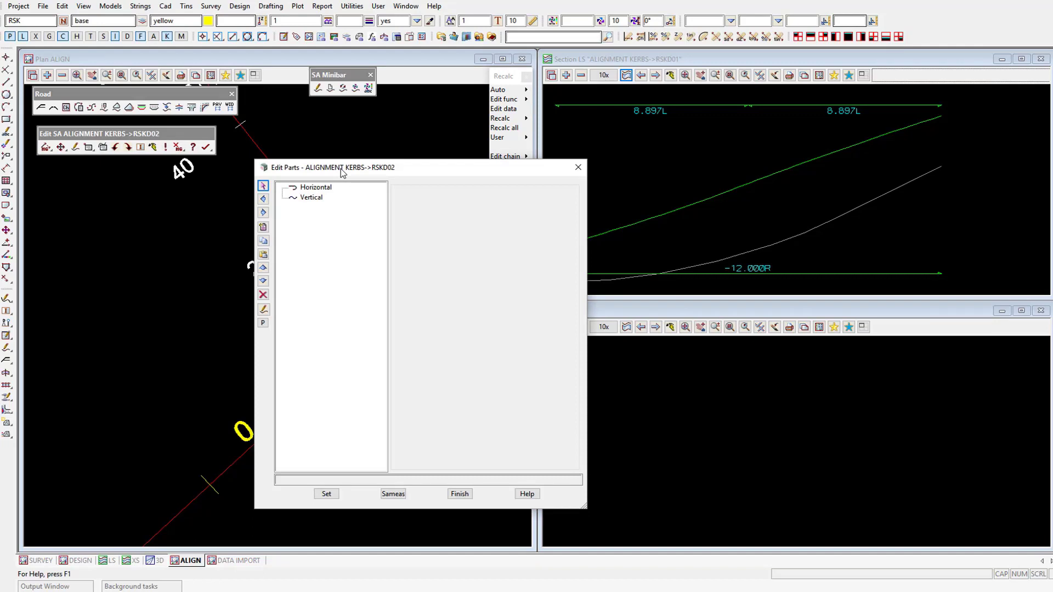
drag(343, 173, 611, 184)
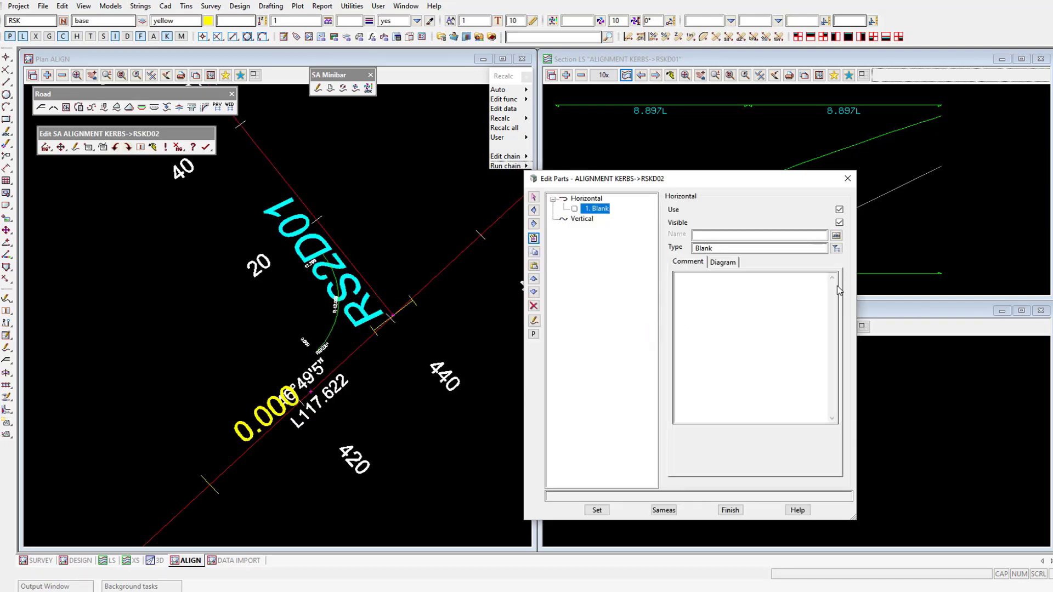
click(836, 248)
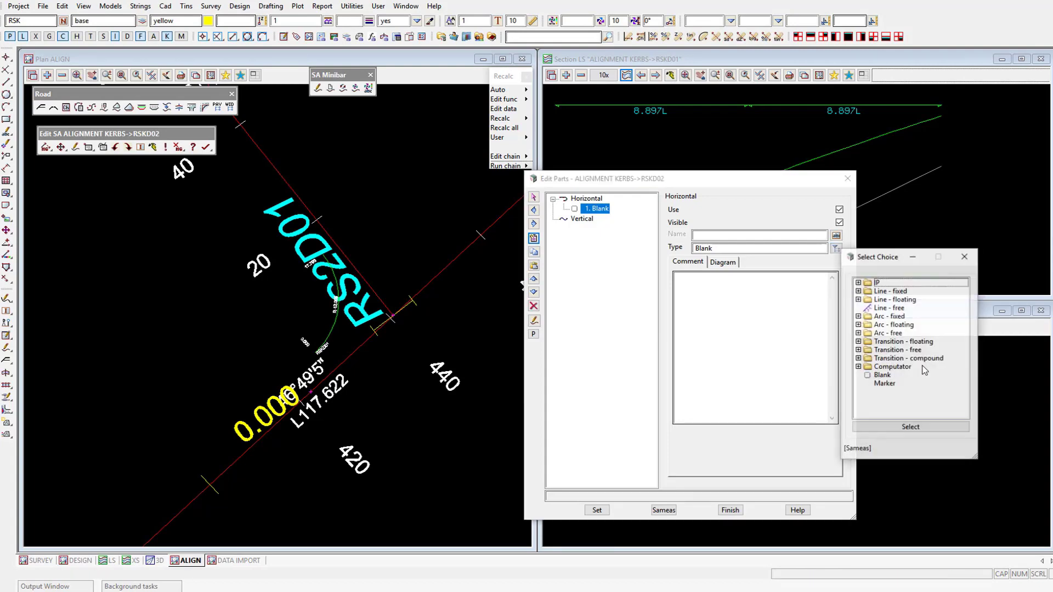
double_click(912, 367)
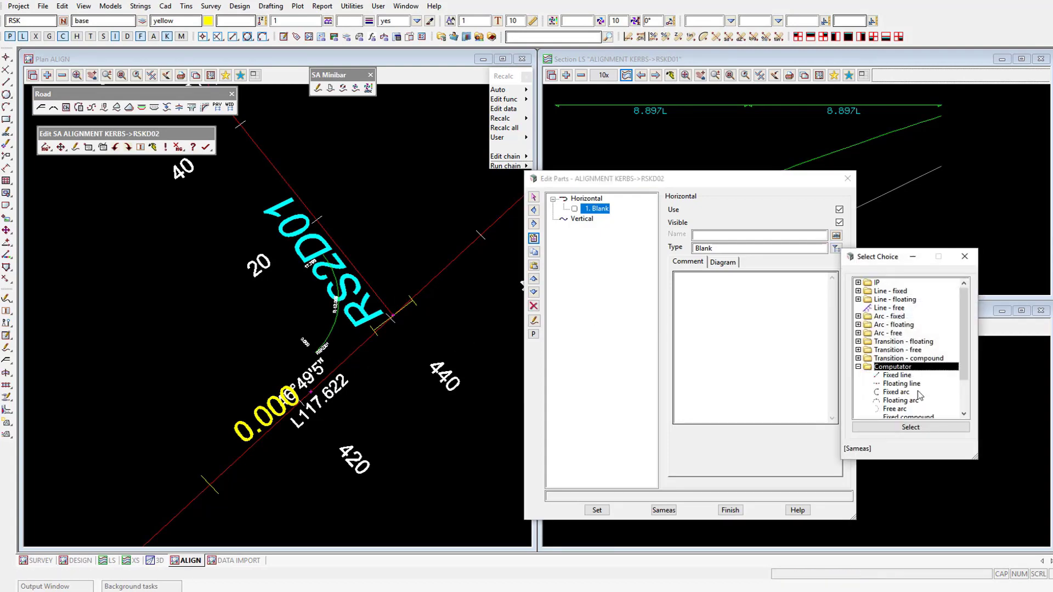
drag(962, 348, 962, 379)
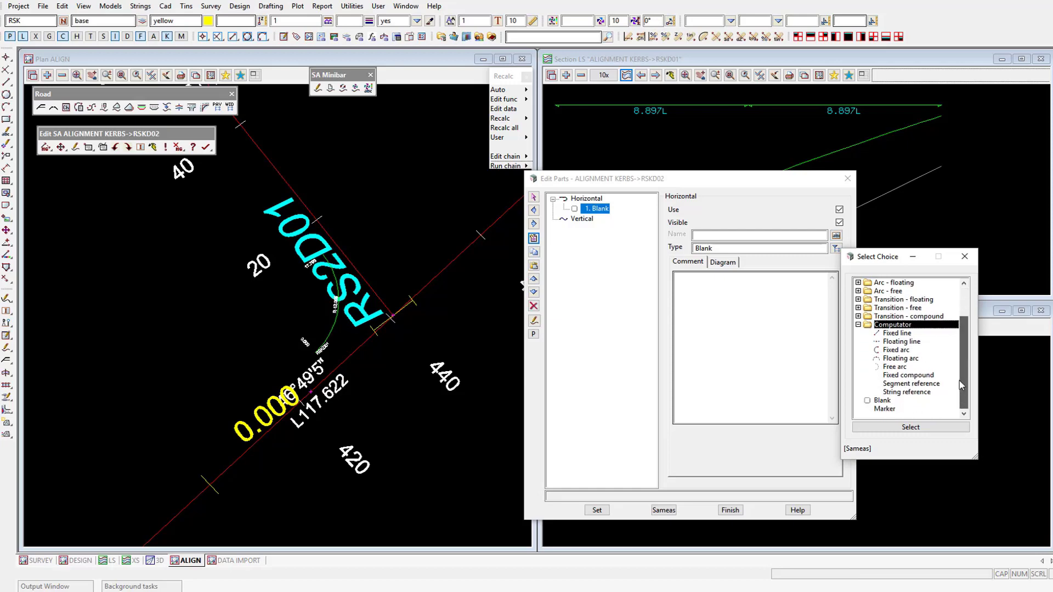
double_click(912, 376)
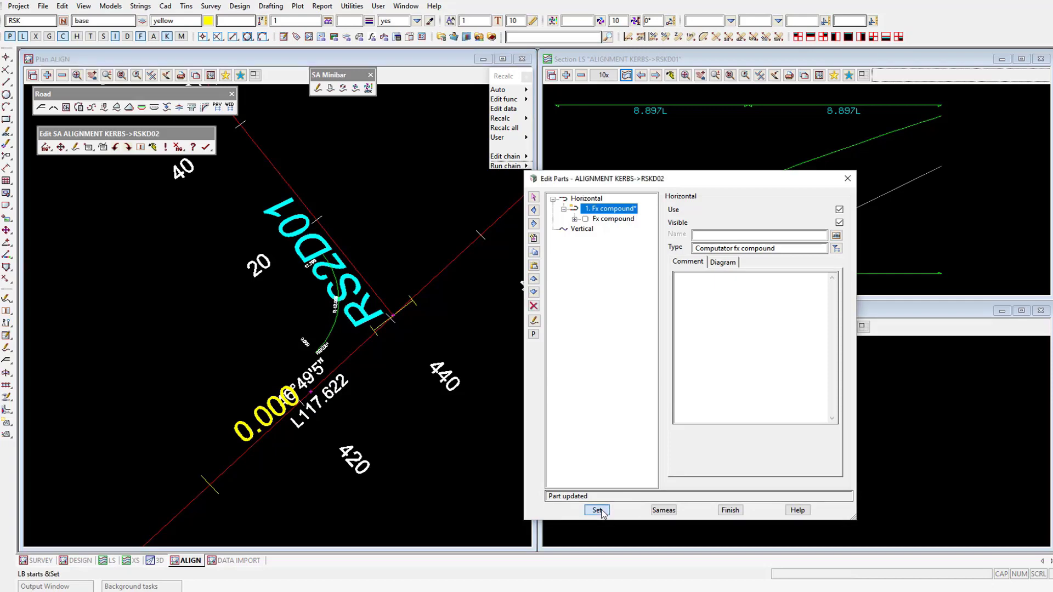
Set the radius of RSKD02's horizontal fillet compound to -12 and apply it.
double_click(613, 219)
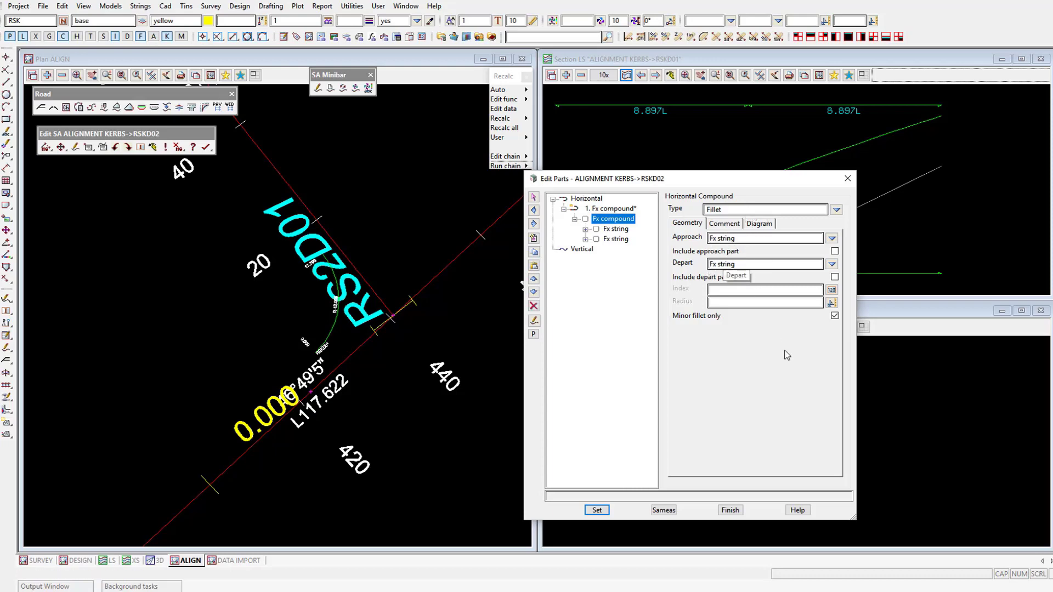
click(743, 302)
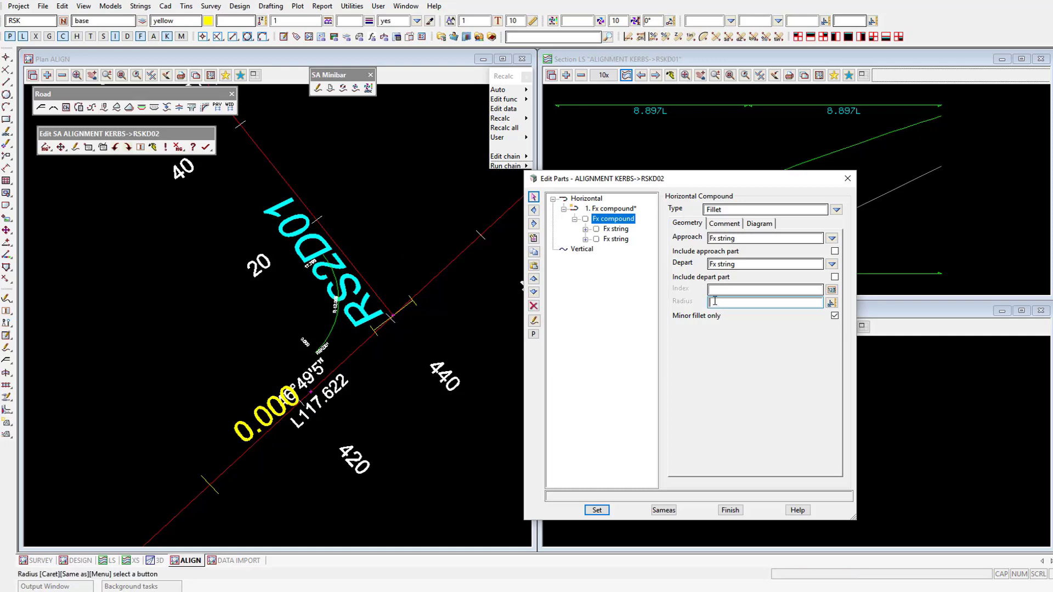
text(-12)
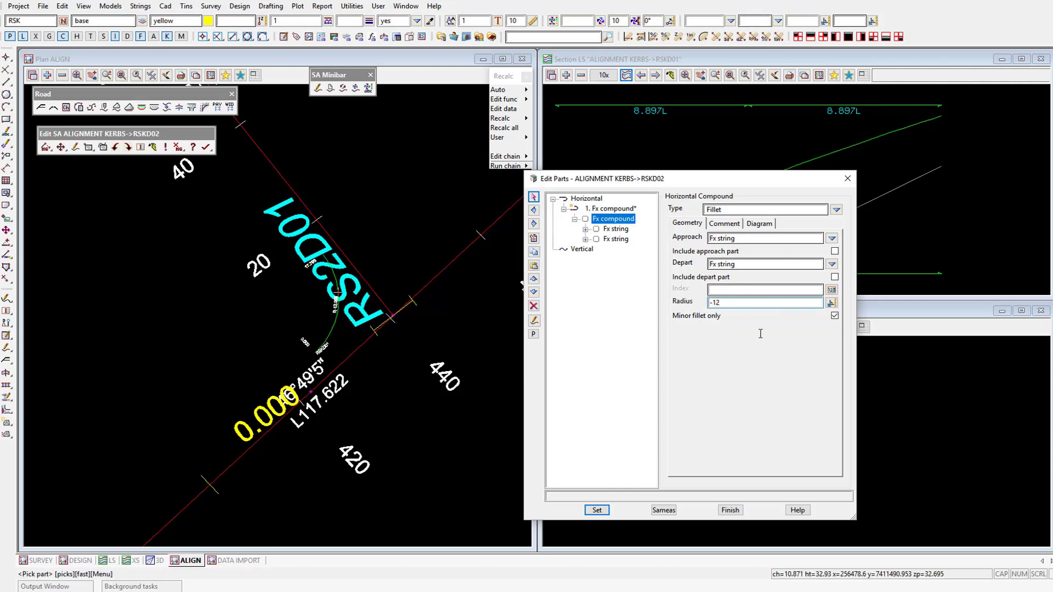
click(596, 510)
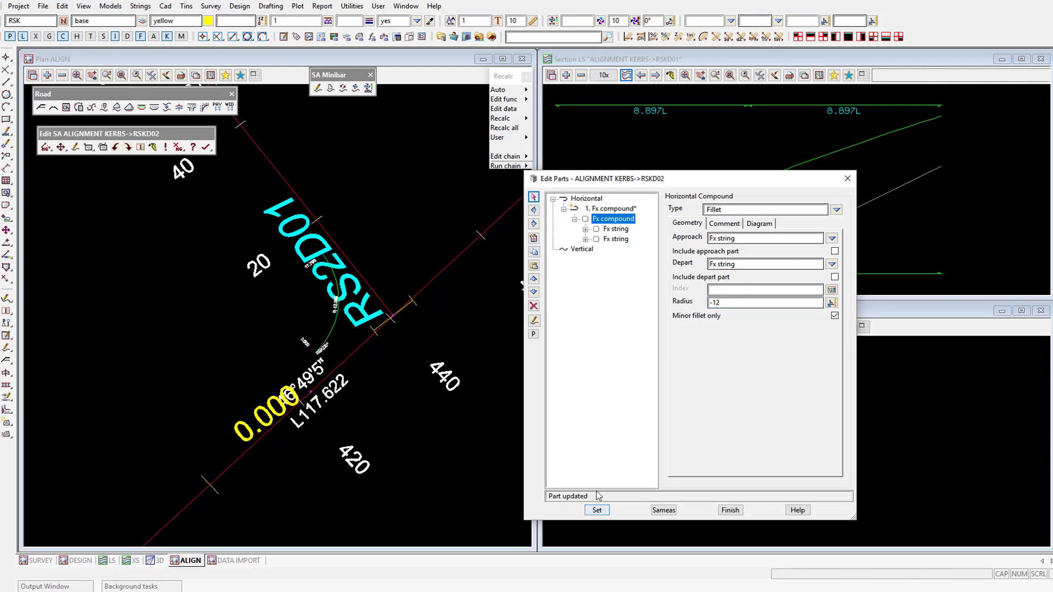
Reference the fillet's approach string to RS2D01 in the negative direction with an offset of -2.7 and apply it.
click(616, 229)
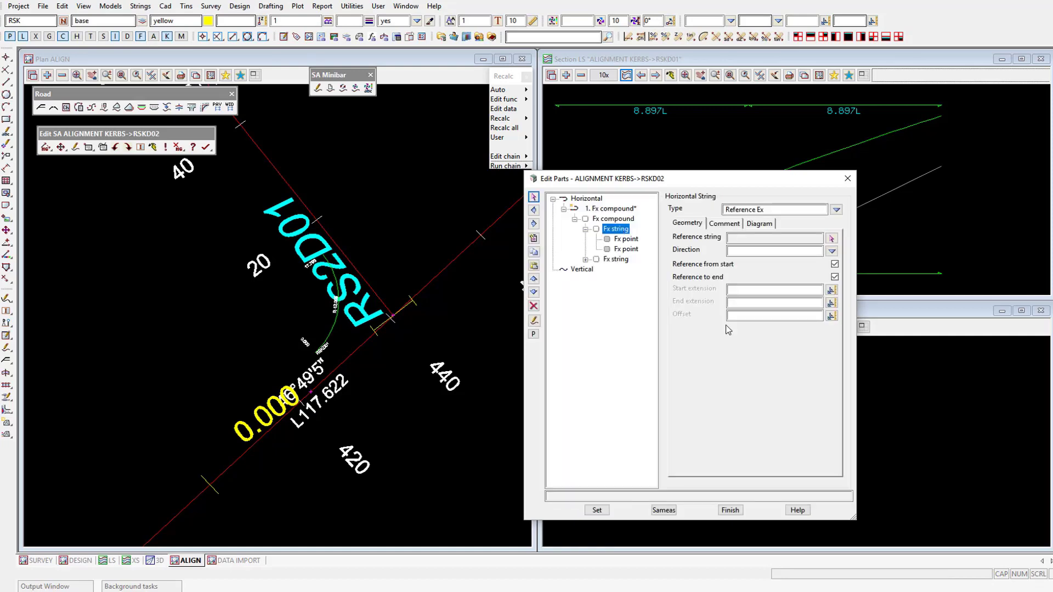
click(832, 239)
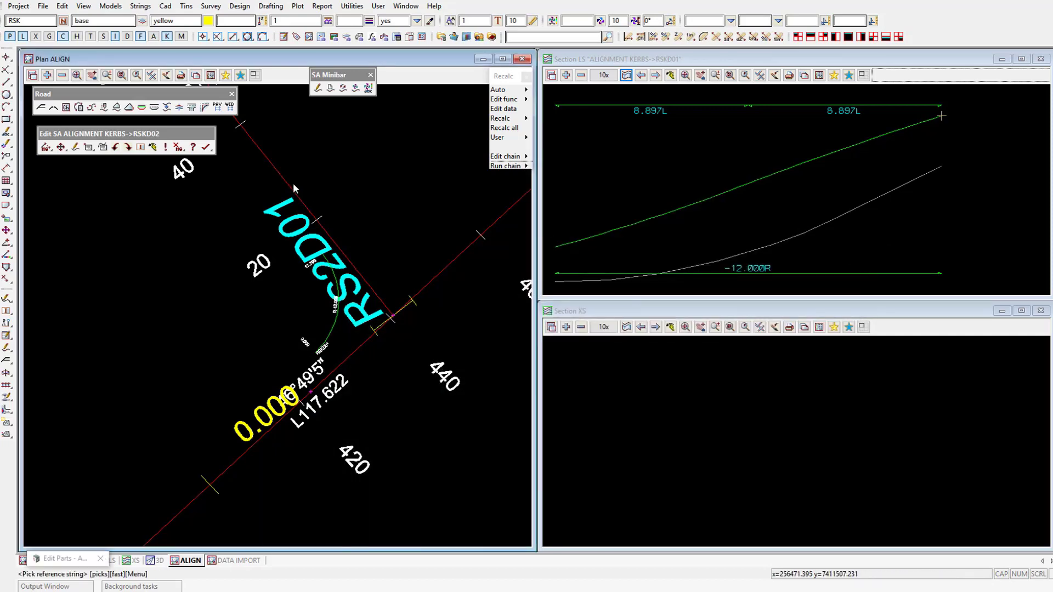
click(292, 188)
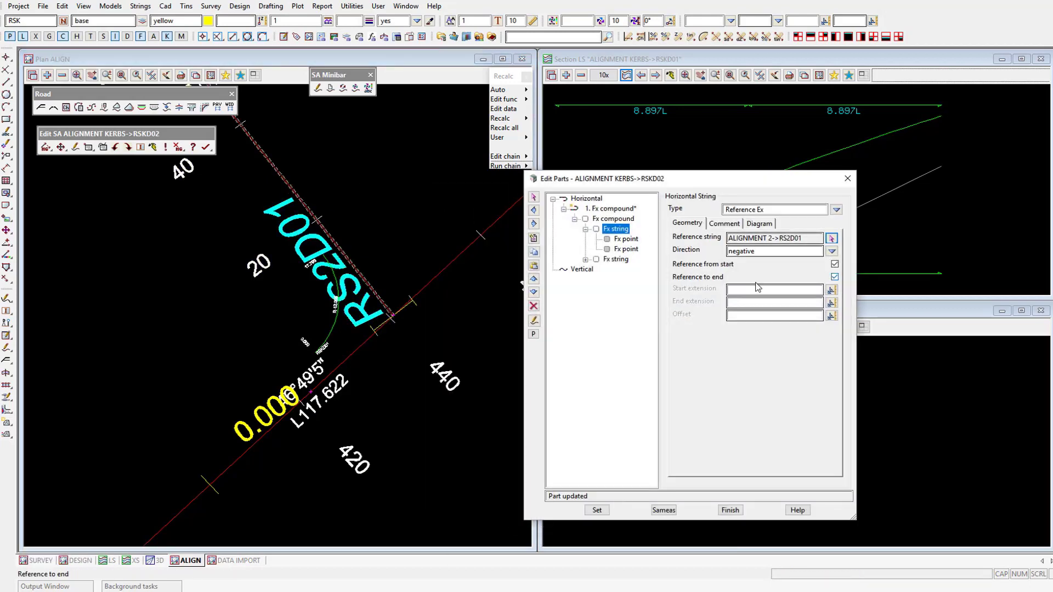
click(755, 315)
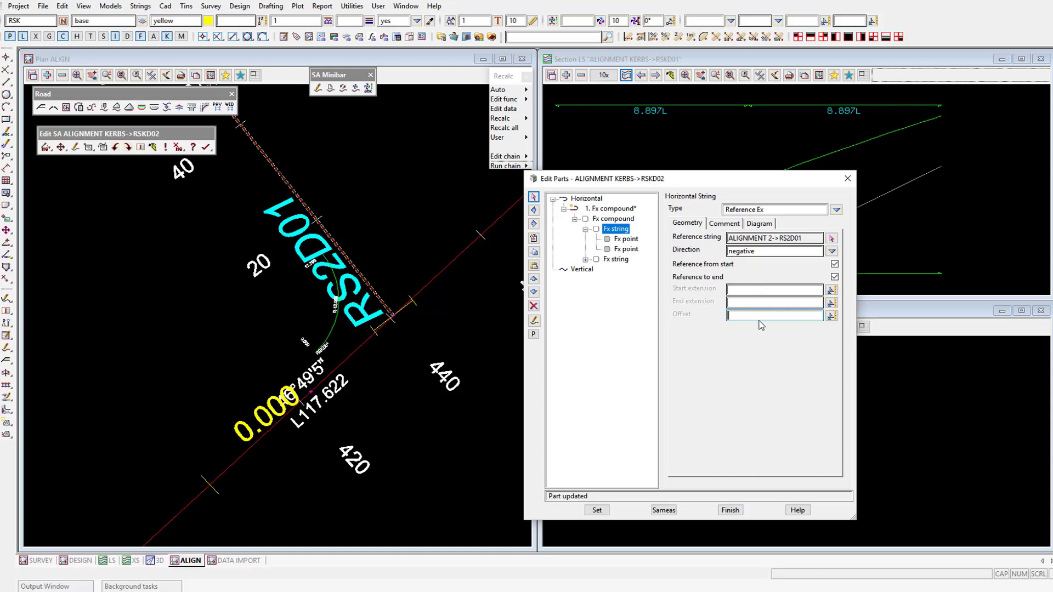
text(-2.7)
click(597, 510)
Reference the fillet's depart string to RS2B01 in the positive direction with an offset of -4.2 and apply it.
click(621, 261)
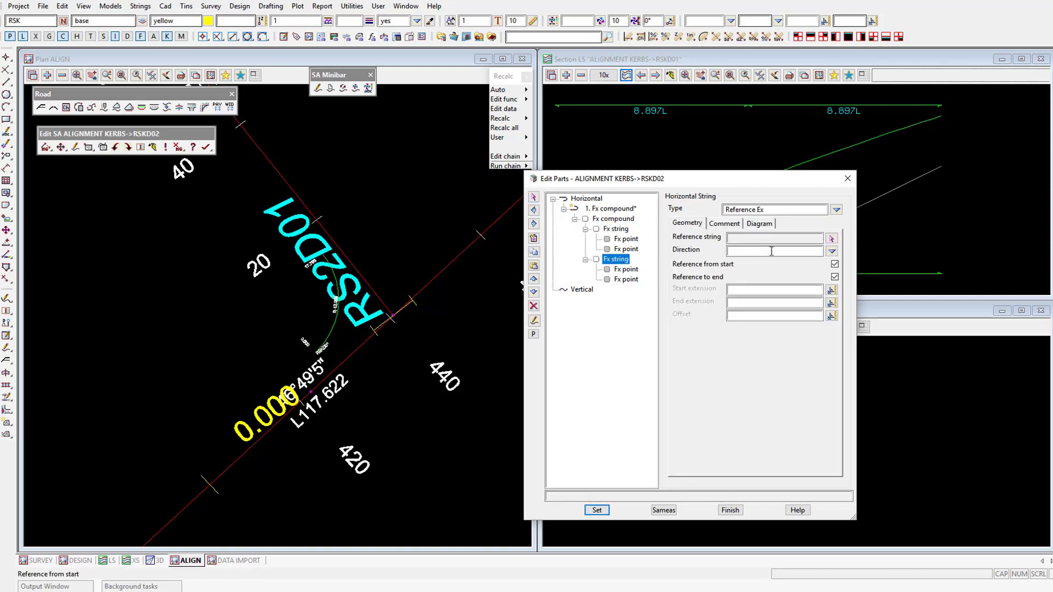
click(831, 238)
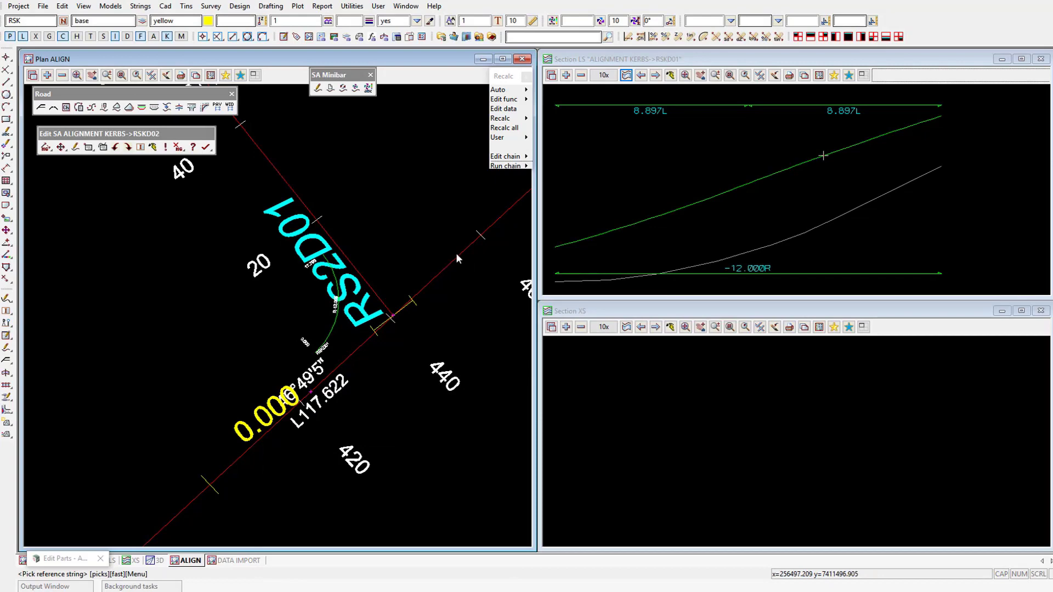
click(448, 262)
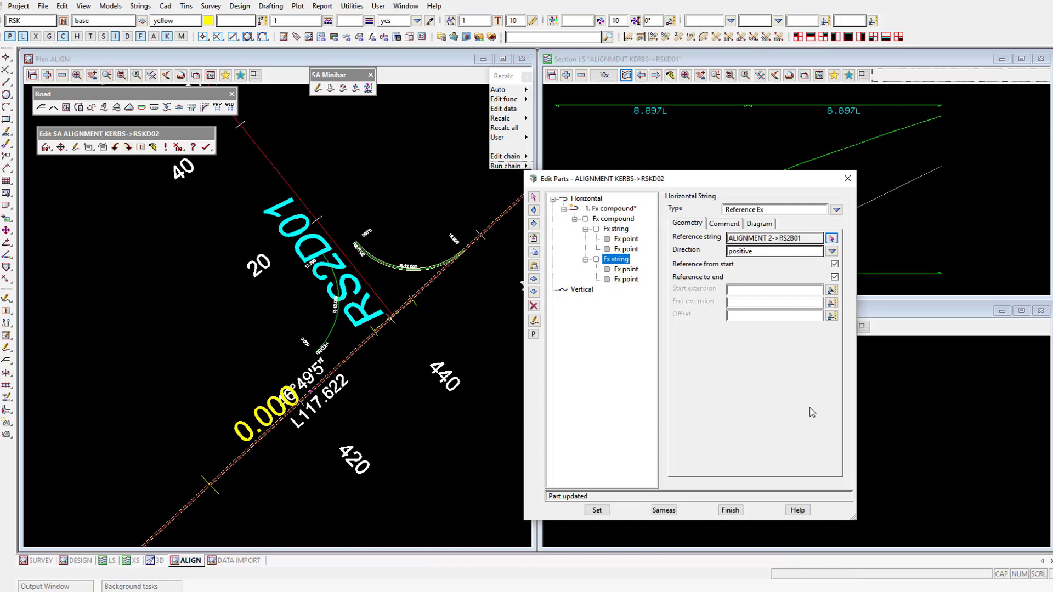
click(734, 317)
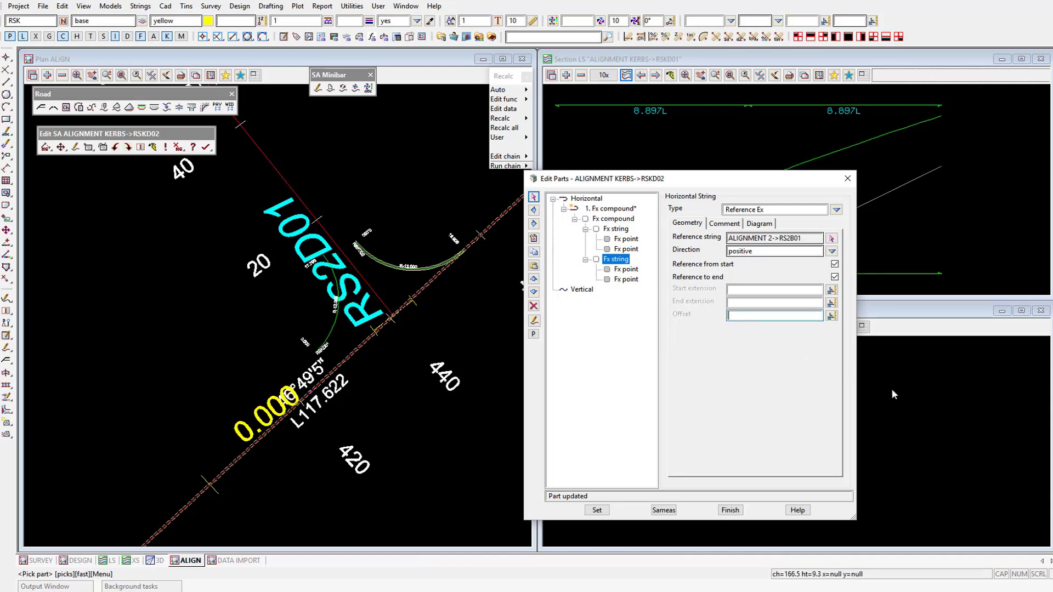
text(-4.2)
click(596, 510)
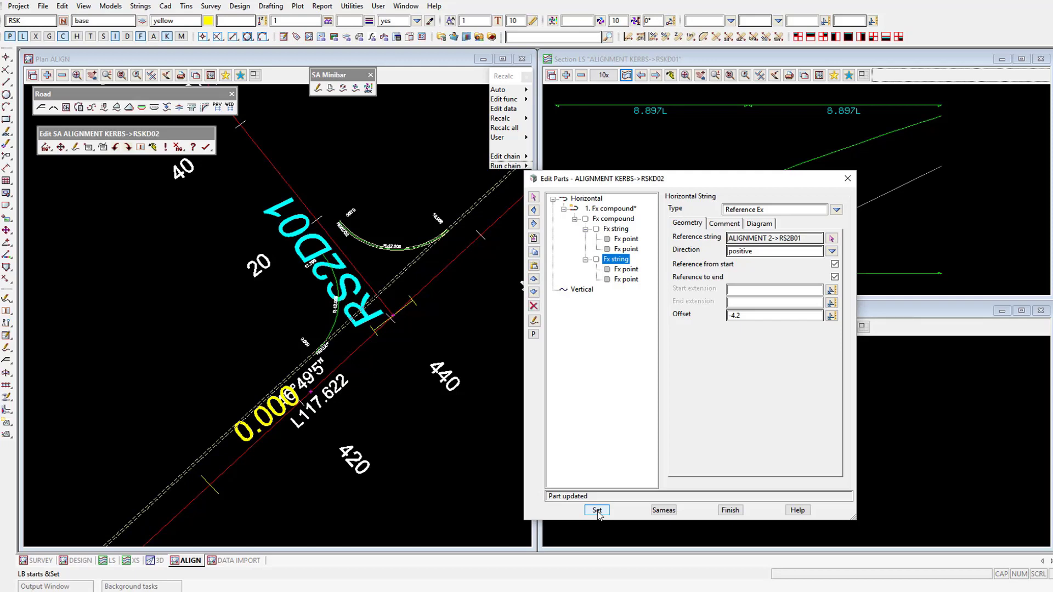
click(598, 511)
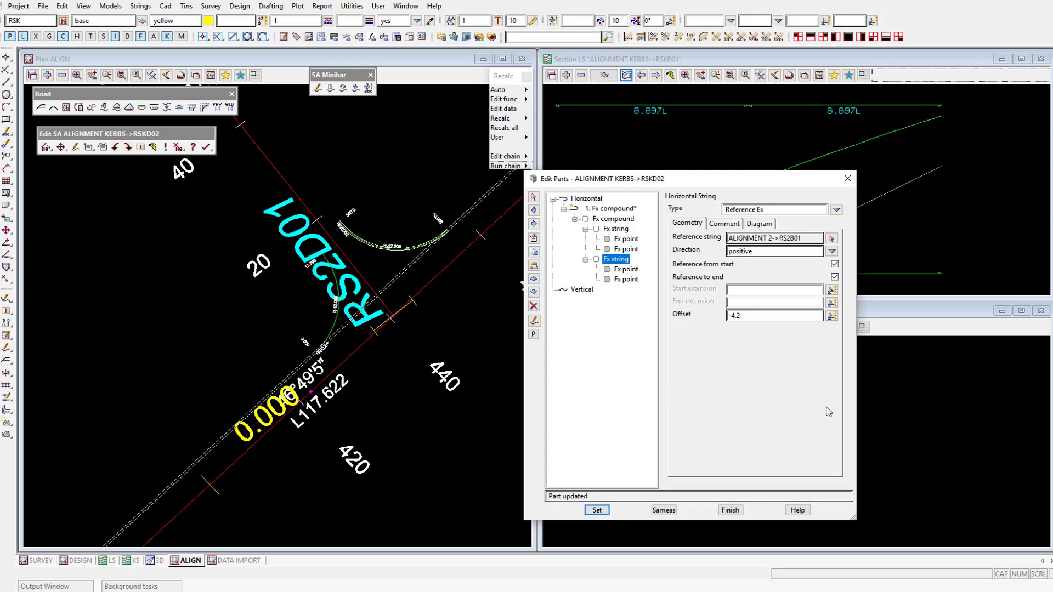
Add a computator fixed line as the first vertical part of RSKD02.
click(581, 290)
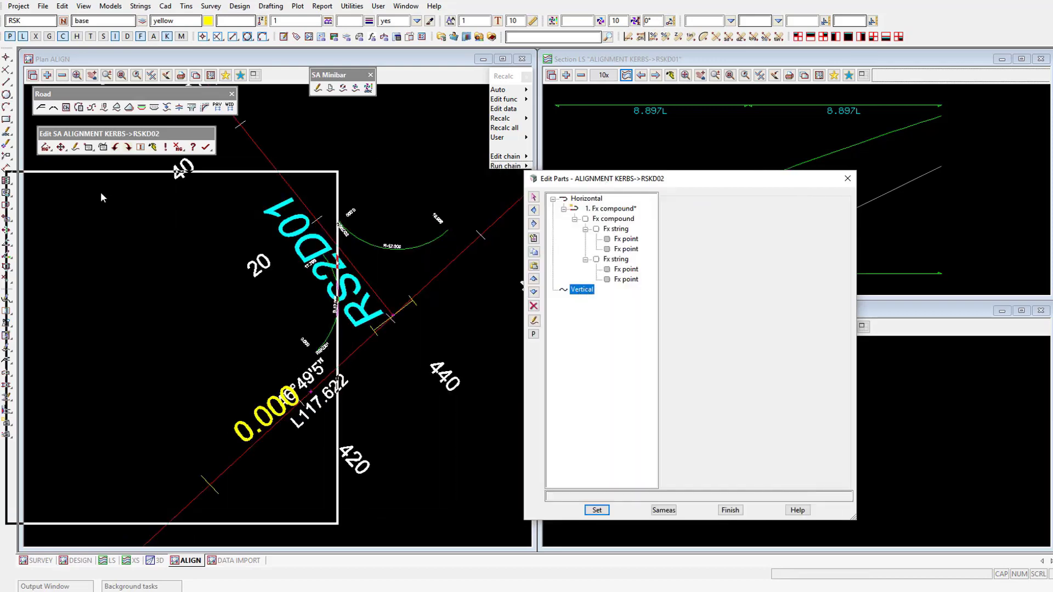
drag(112, 198, 123, 198)
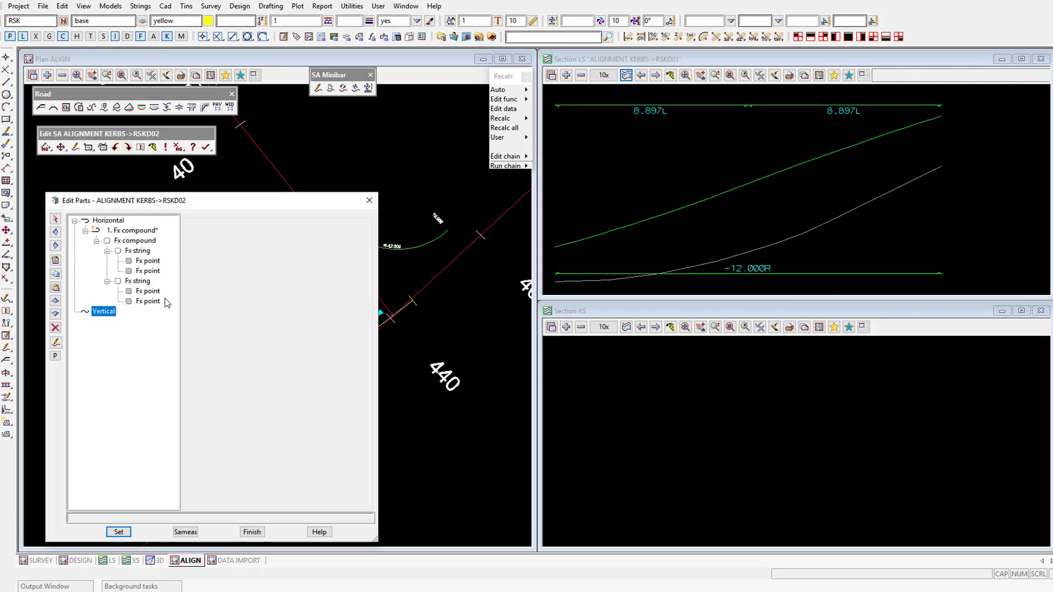
click(56, 260)
click(357, 270)
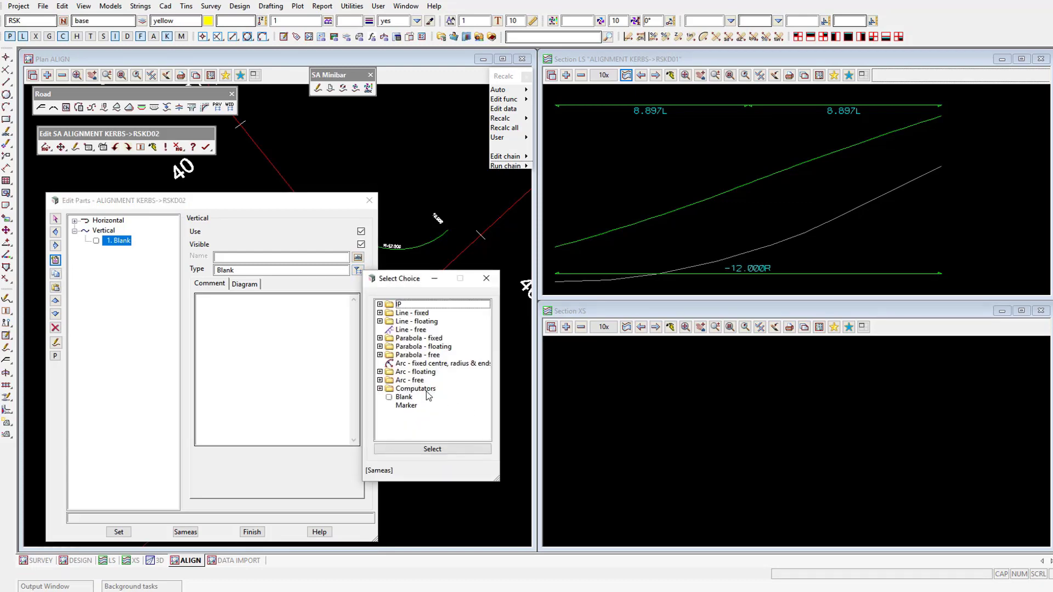
double_click(422, 389)
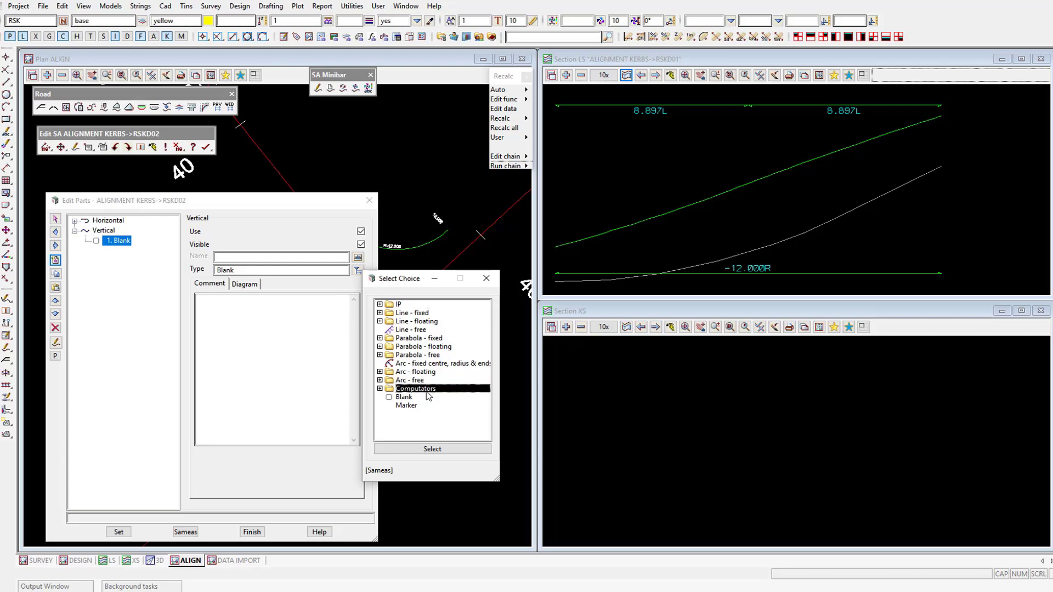
drag(488, 388, 485, 413)
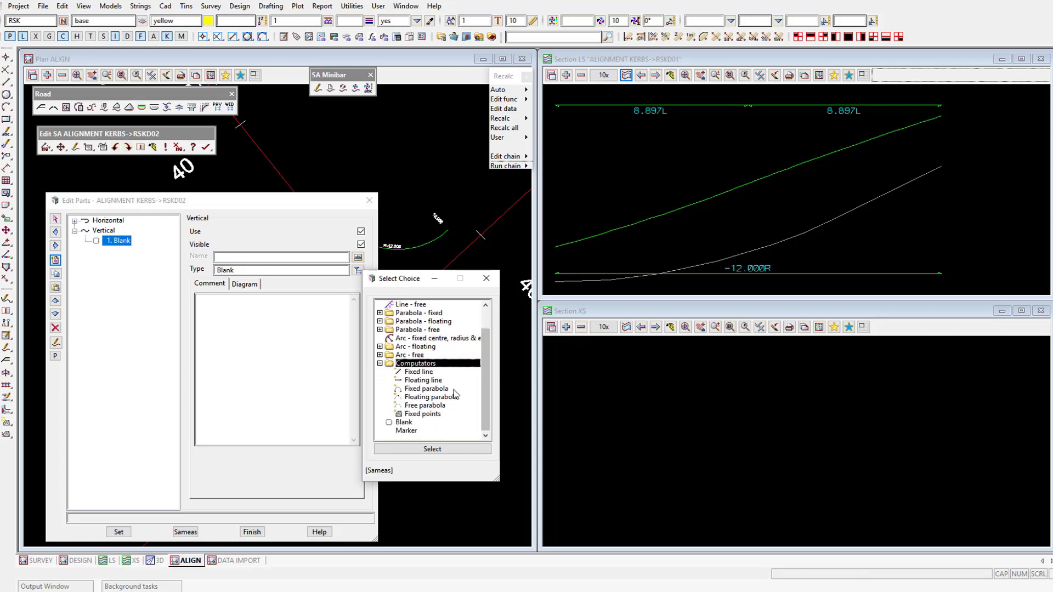
double_click(429, 375)
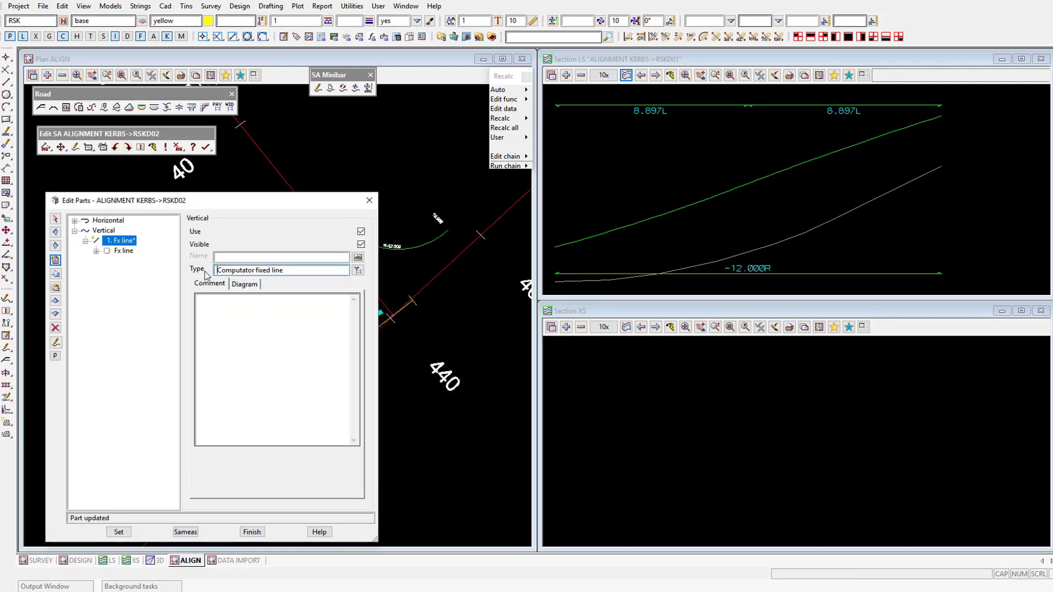
Define the first vertical part's fixed line as a Chainage Reference to RS2D01 in the negative direction.
click(122, 250)
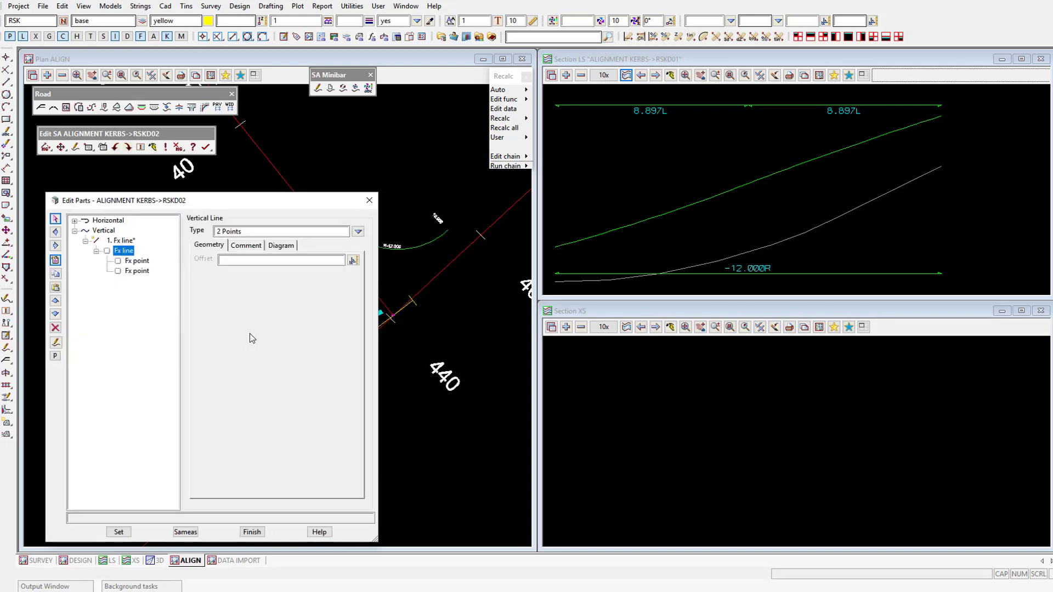
click(357, 231)
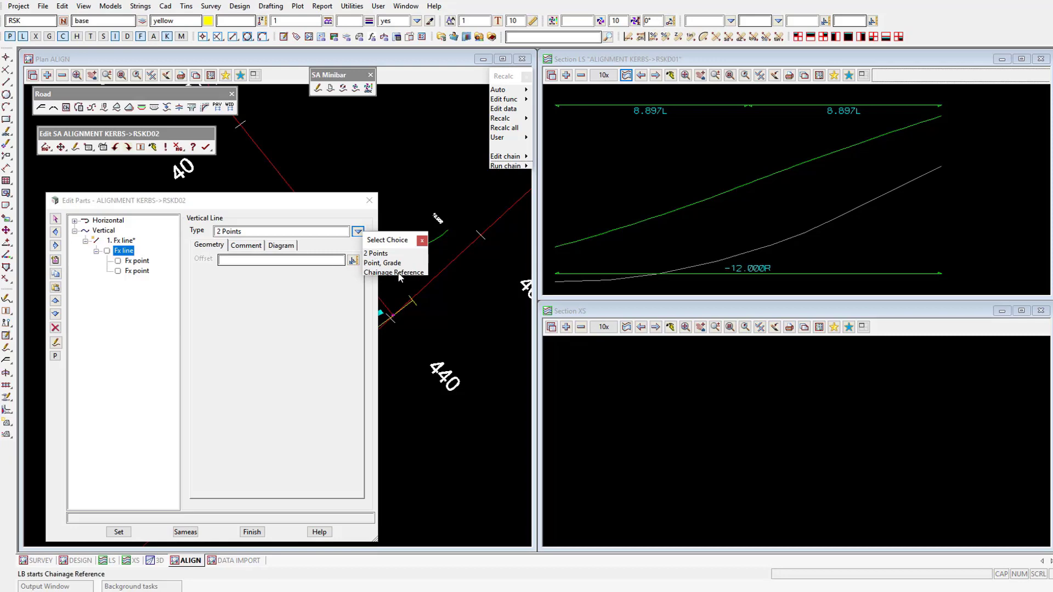
click(399, 272)
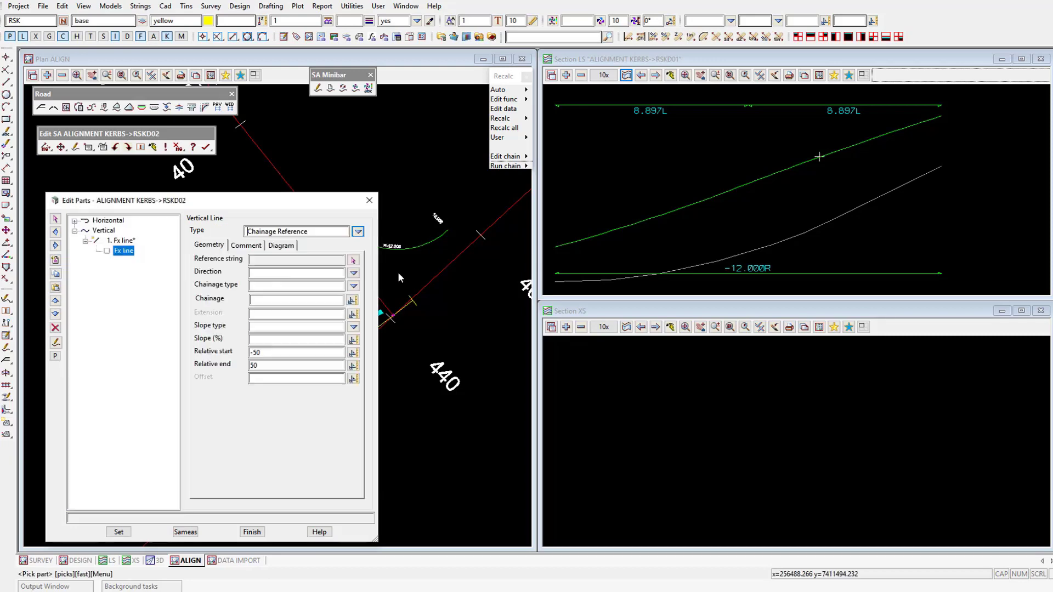
click(353, 260)
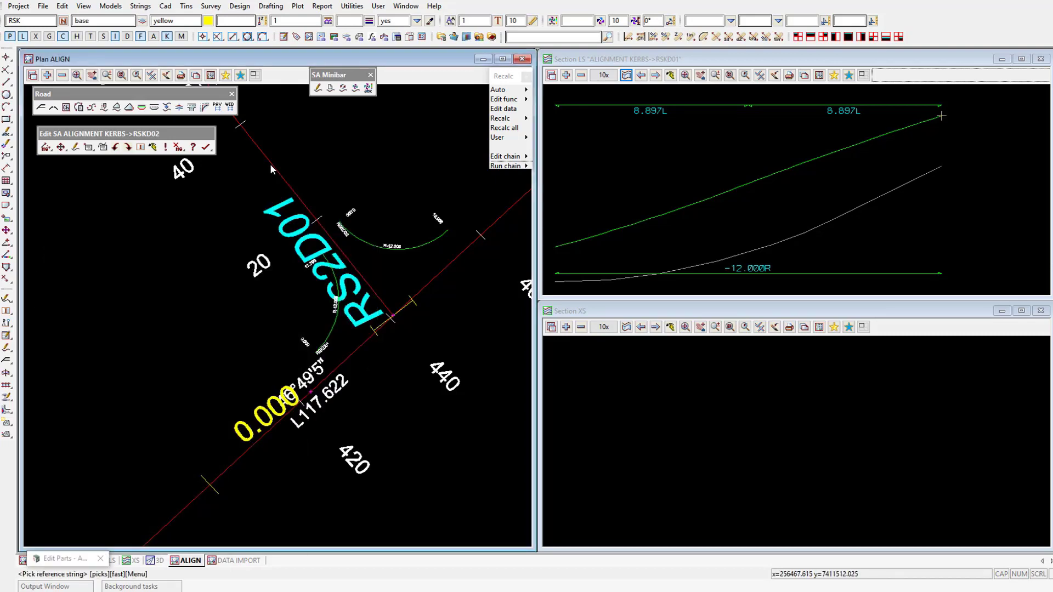
click(285, 191)
middle_click(285, 191)
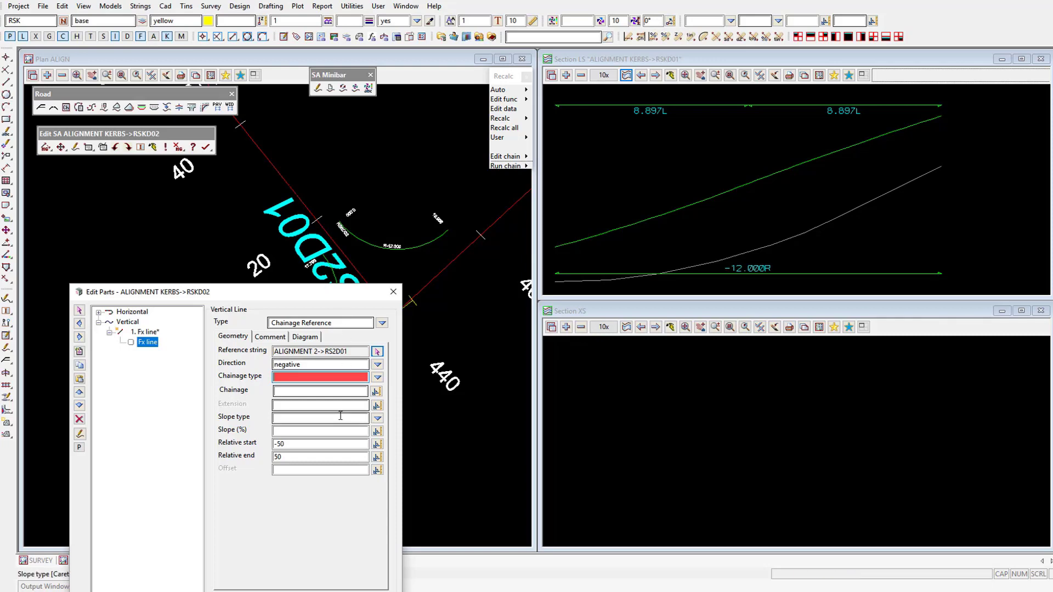
Set the line's chainage type to at vertex with vertex index 1.
click(378, 377)
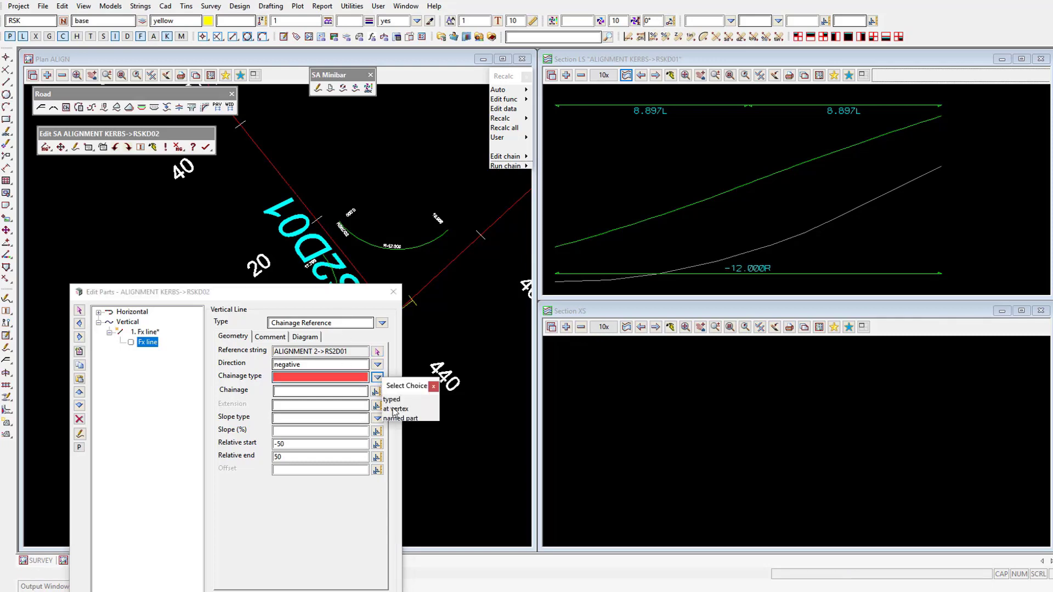
click(394, 409)
click(339, 392)
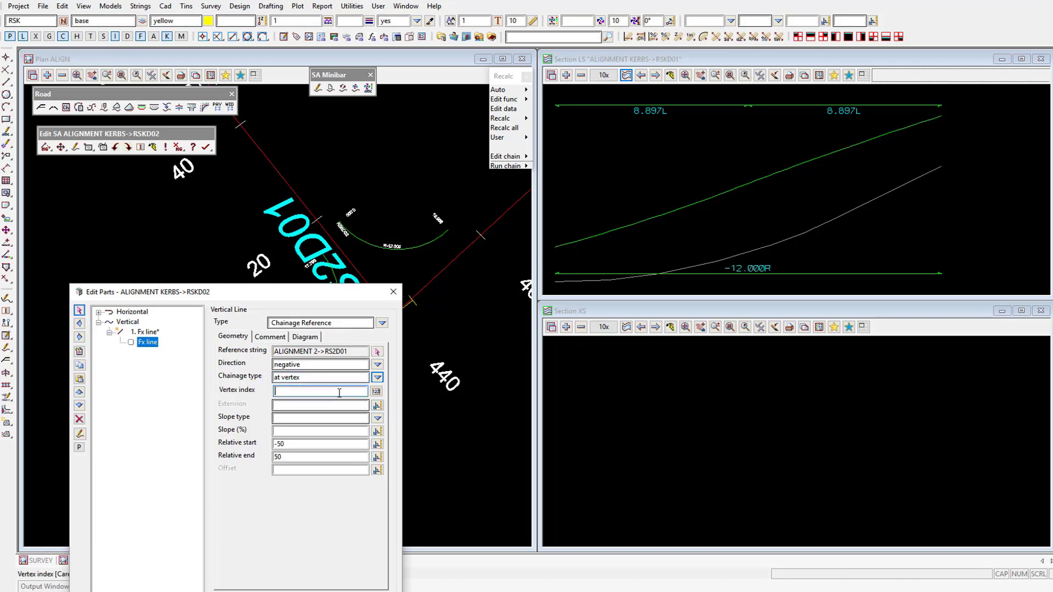
text(1)
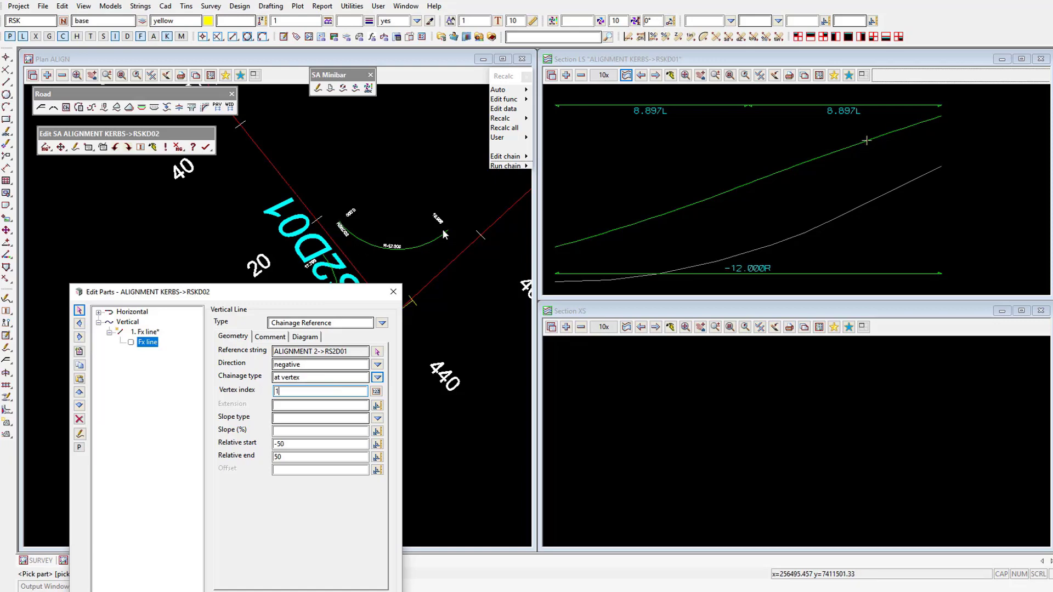
Give the line a typed slope of -3%, relative start -10 and relative end 0, and apply it.
click(378, 417)
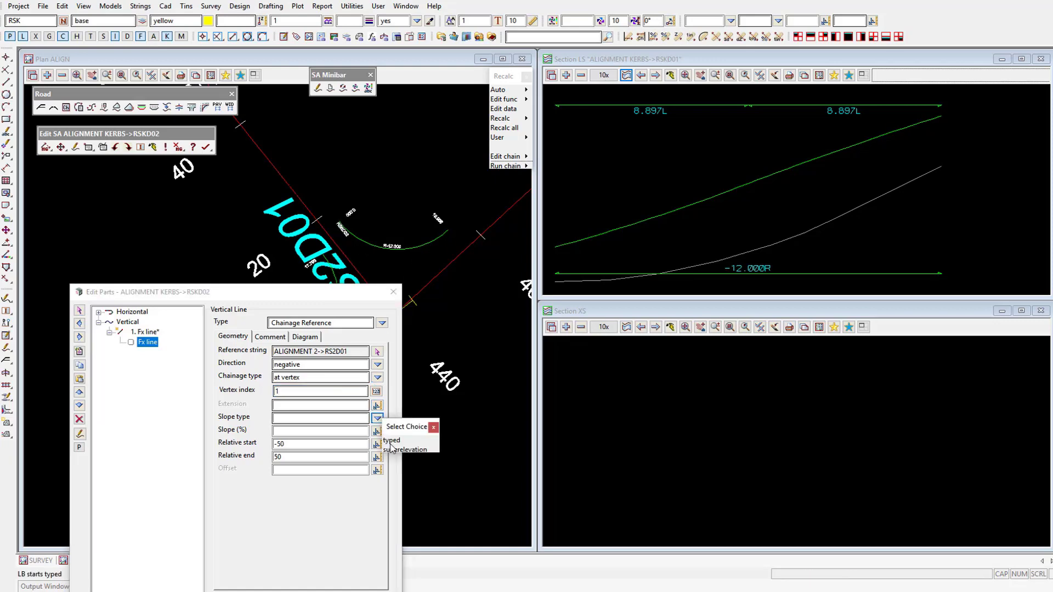
click(391, 441)
click(339, 432)
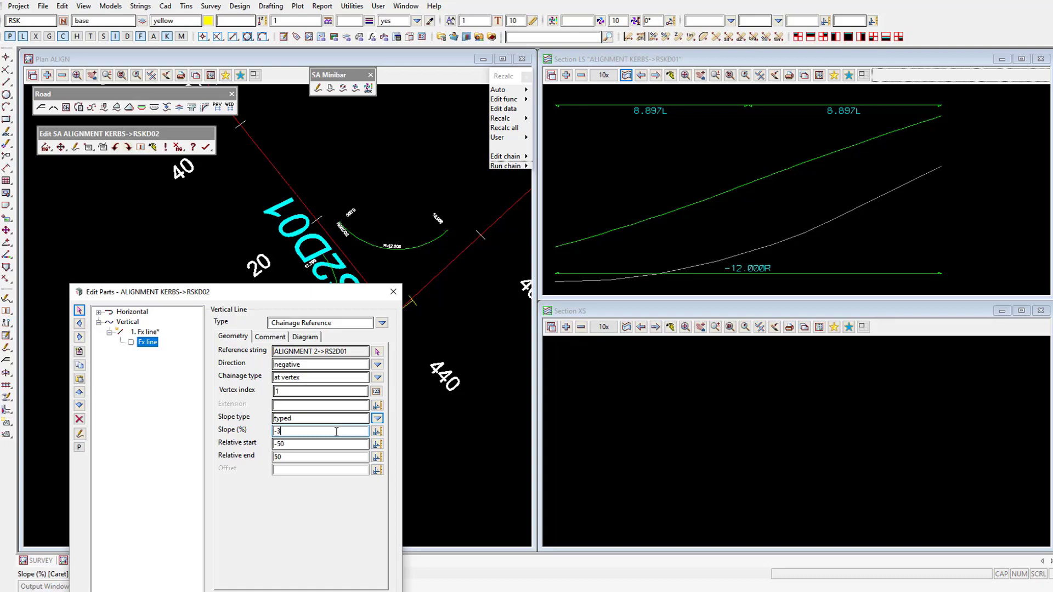
key(Tab)
text(-1)
key(Tab)
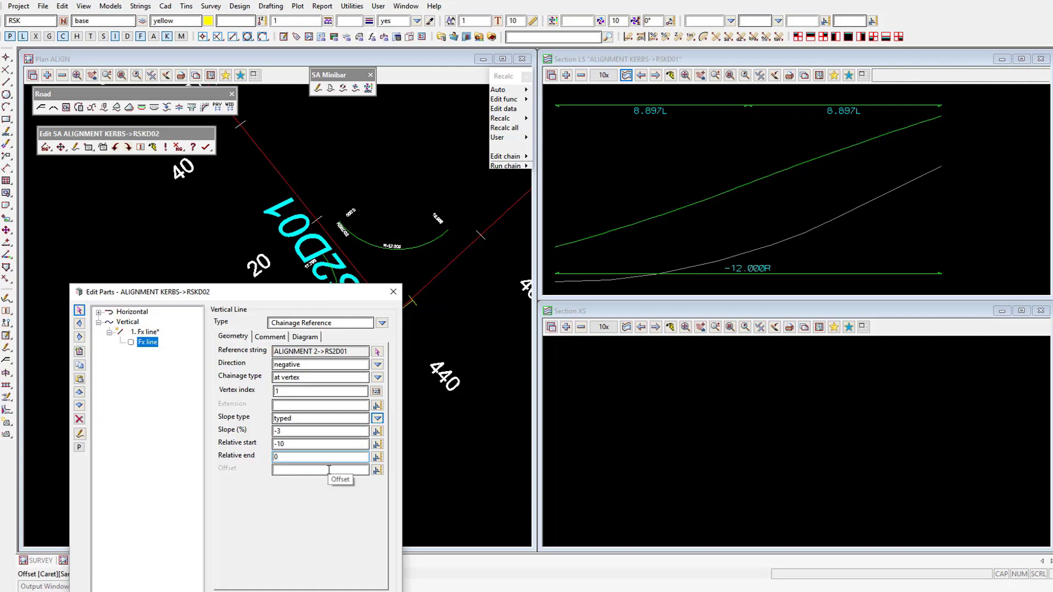
drag(242, 294, 262, 163)
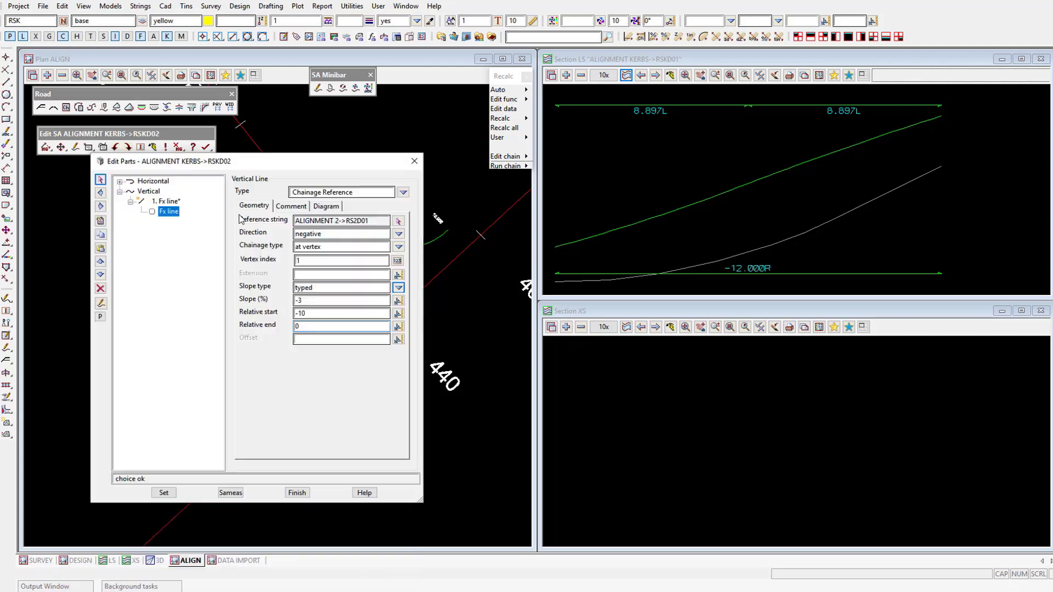
click(163, 492)
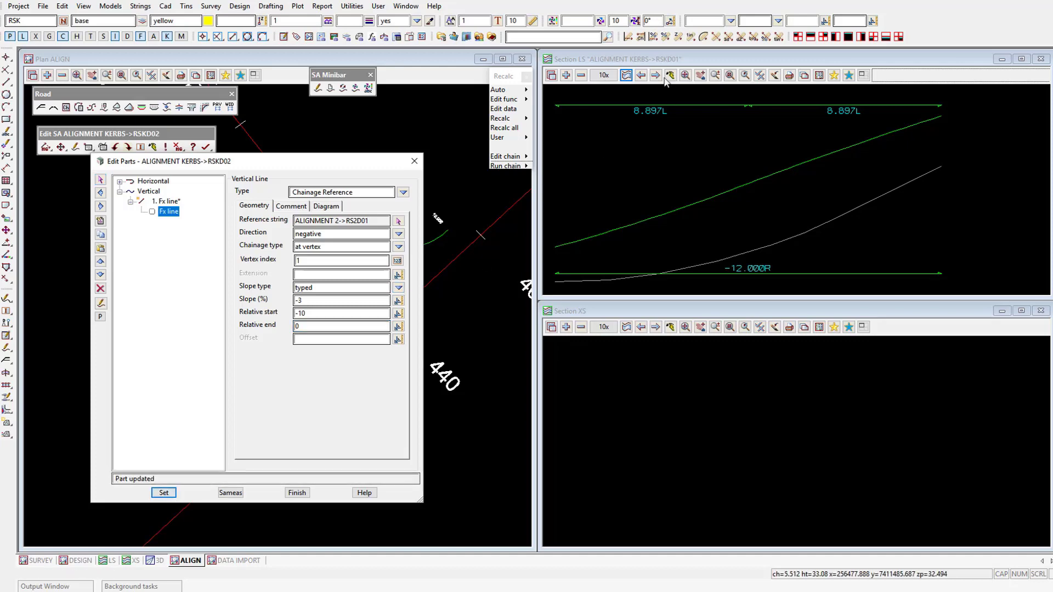
Profile the RSKD02 kerb string in the LS section view.
click(626, 76)
drag(294, 160, 272, 316)
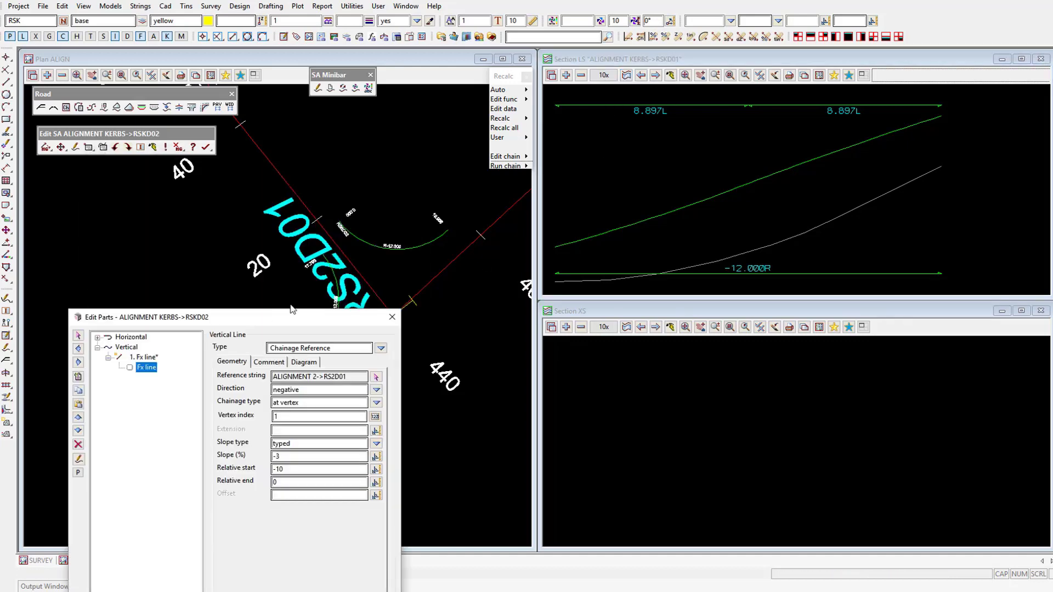
click(373, 243)
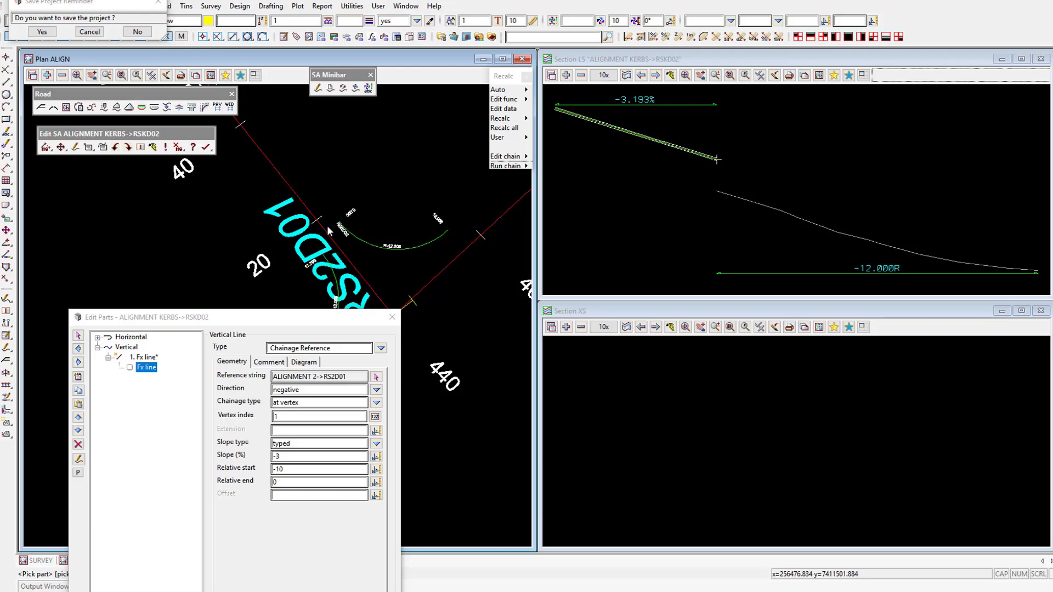
drag(267, 323, 282, 251)
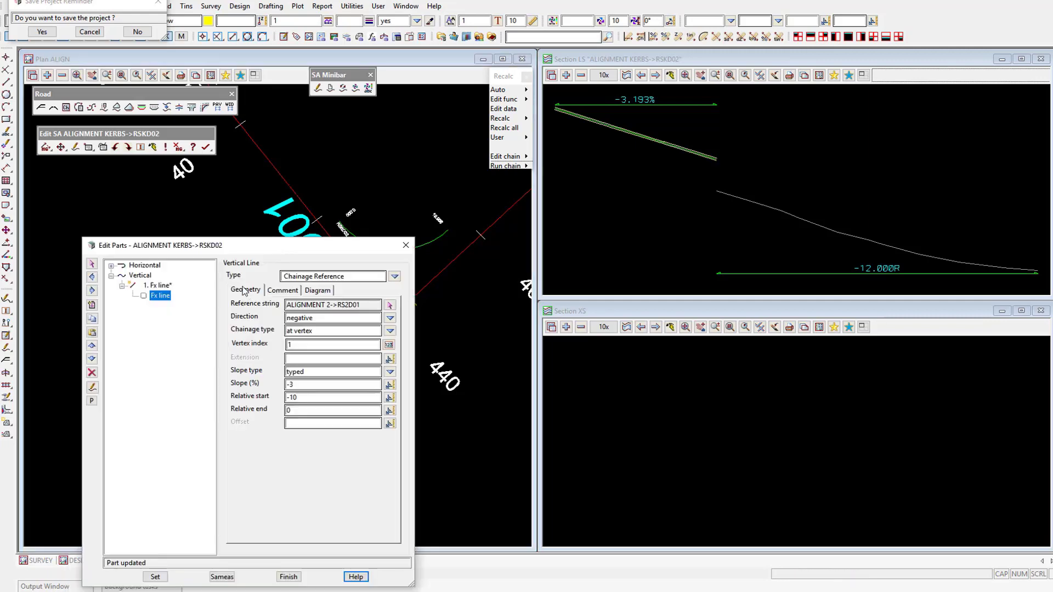
Add a free compound parabola as the second vertical part with 50% length on the leading curve, and apply it.
click(92, 305)
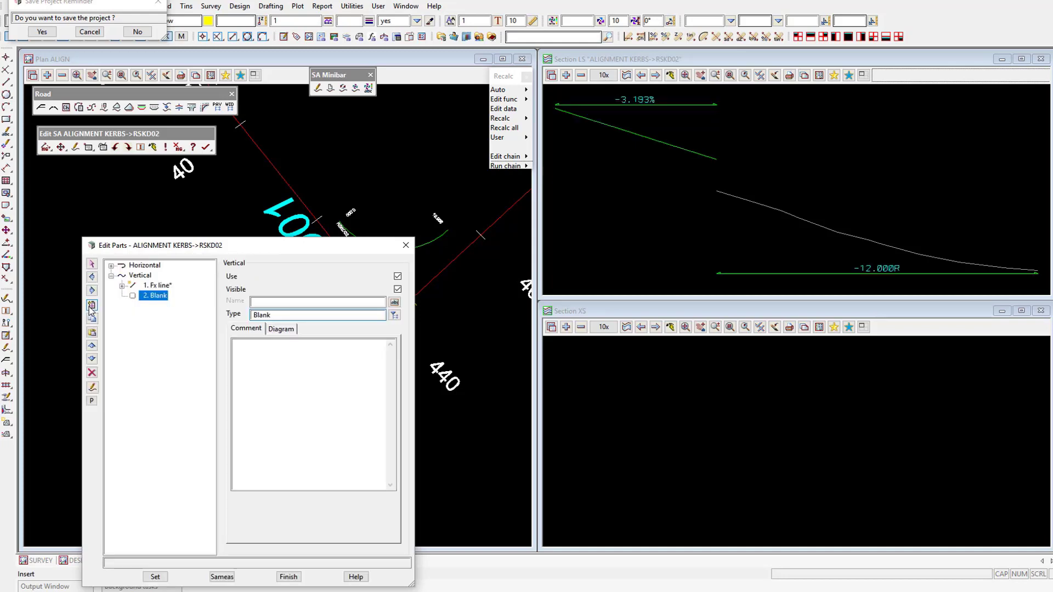
click(394, 315)
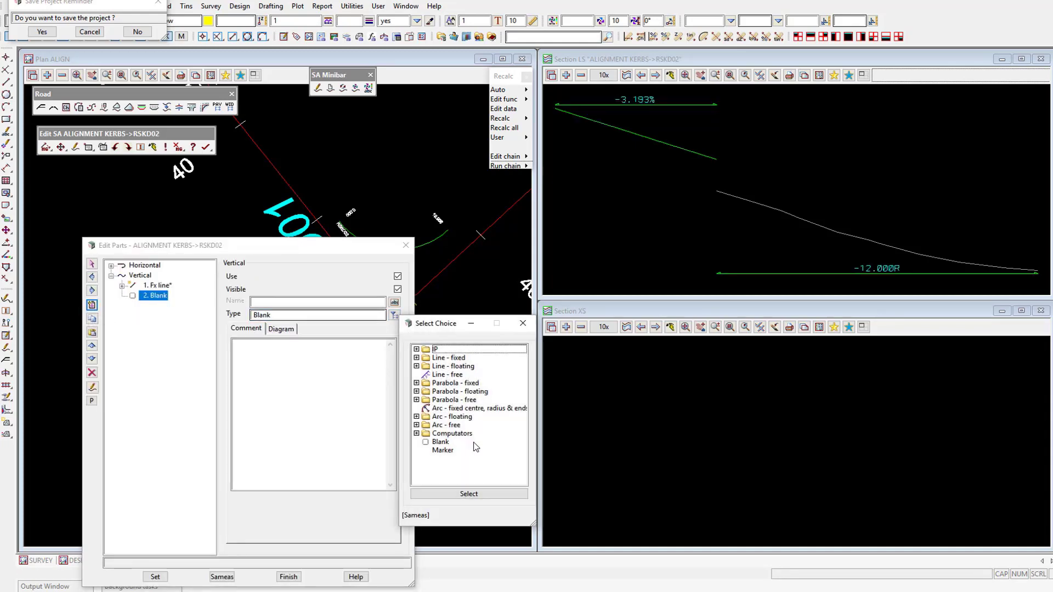
double_click(464, 401)
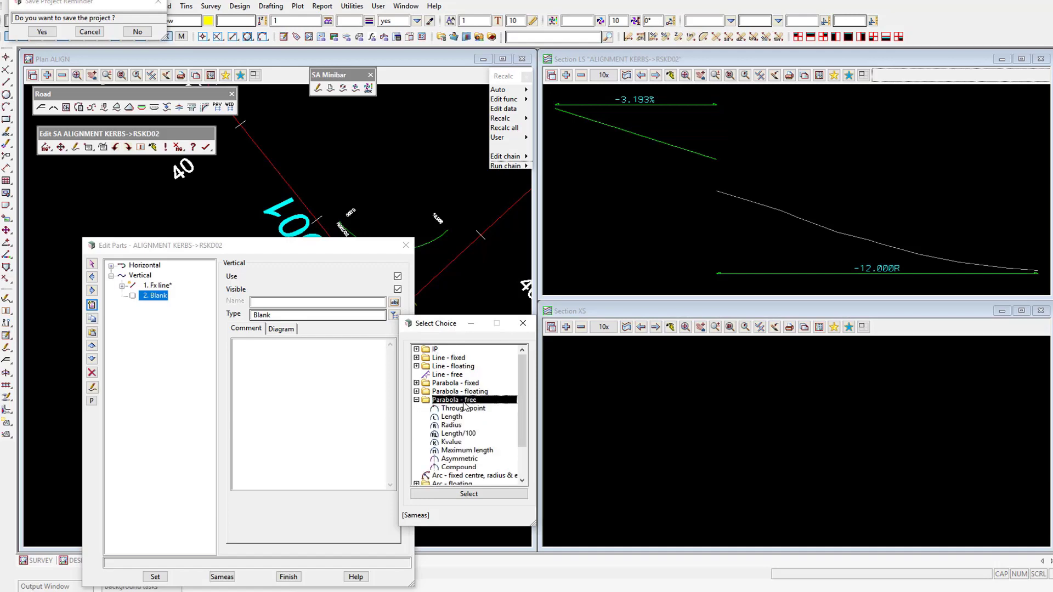
double_click(465, 466)
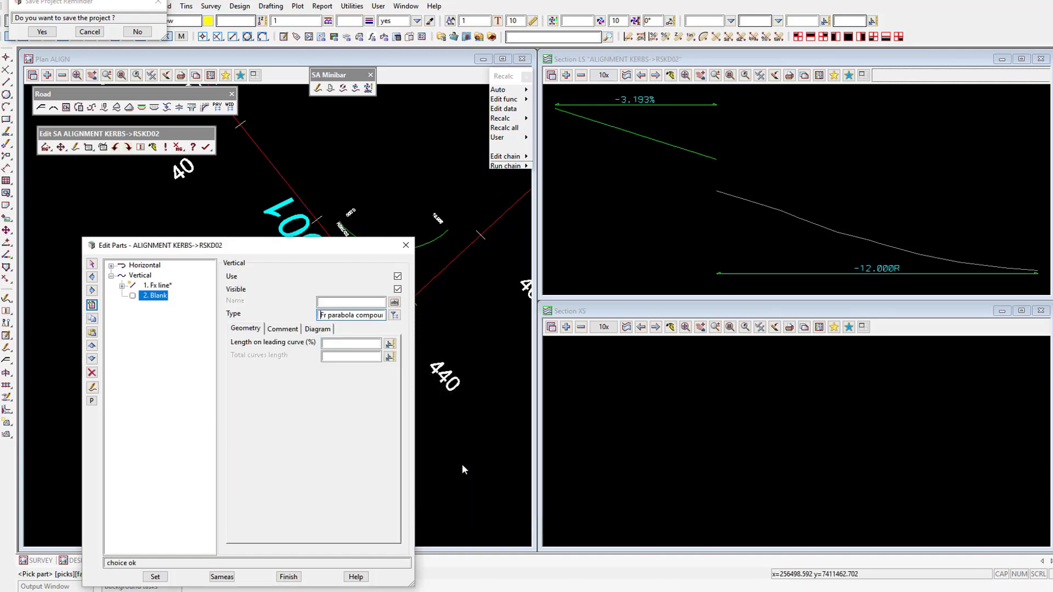
text(50)
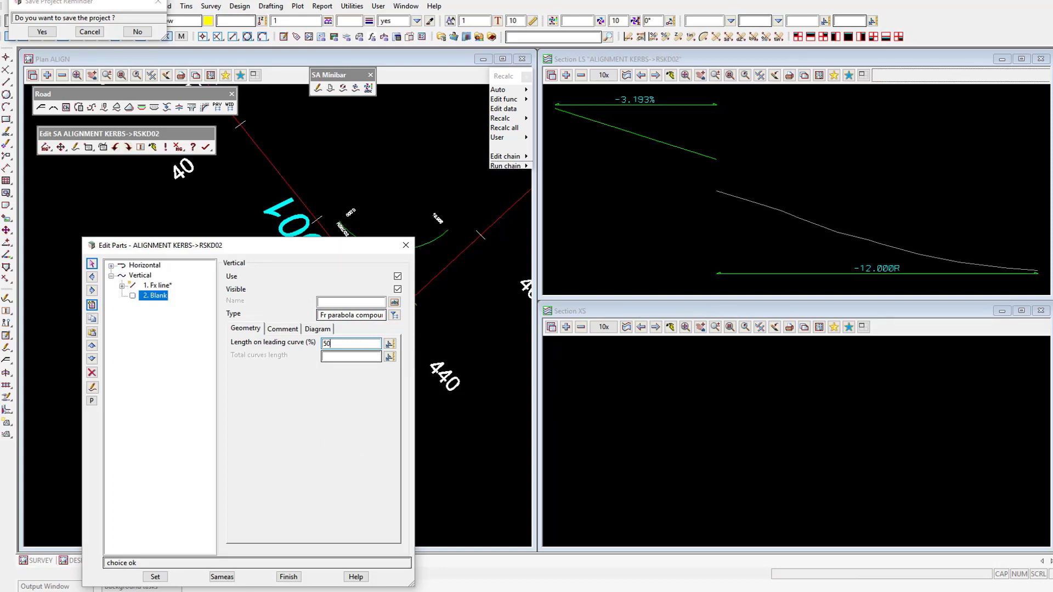
click(152, 576)
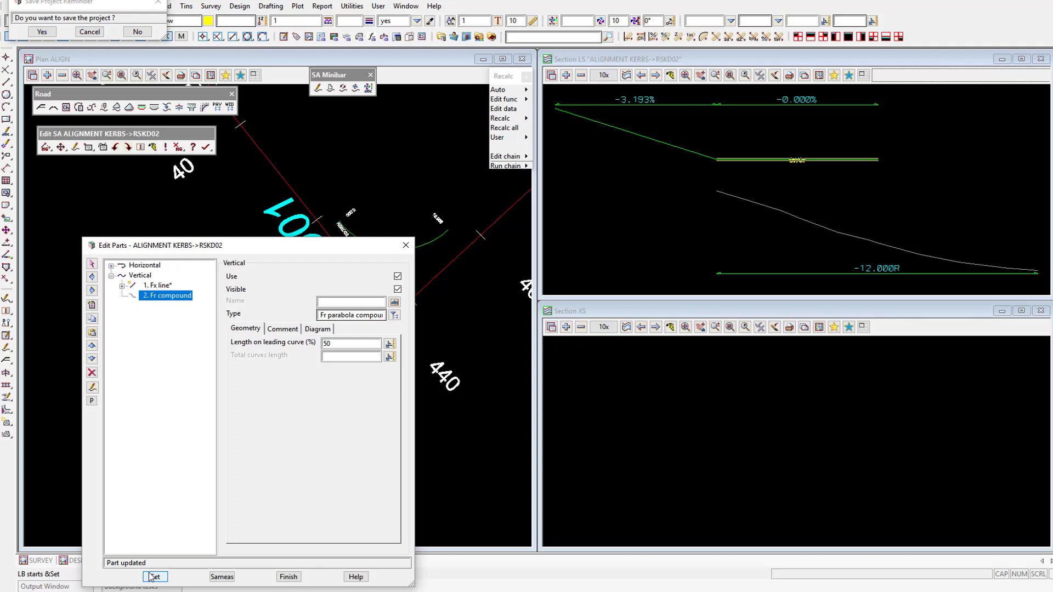
Add a computator fixed line as the third vertical part of RSKD02.
click(91, 306)
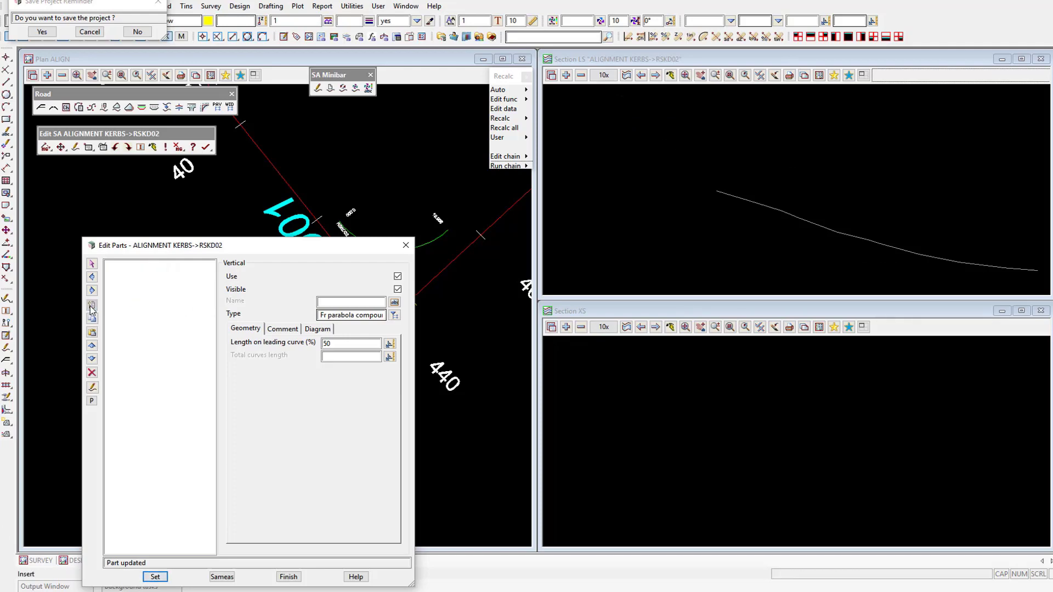
click(394, 315)
click(451, 433)
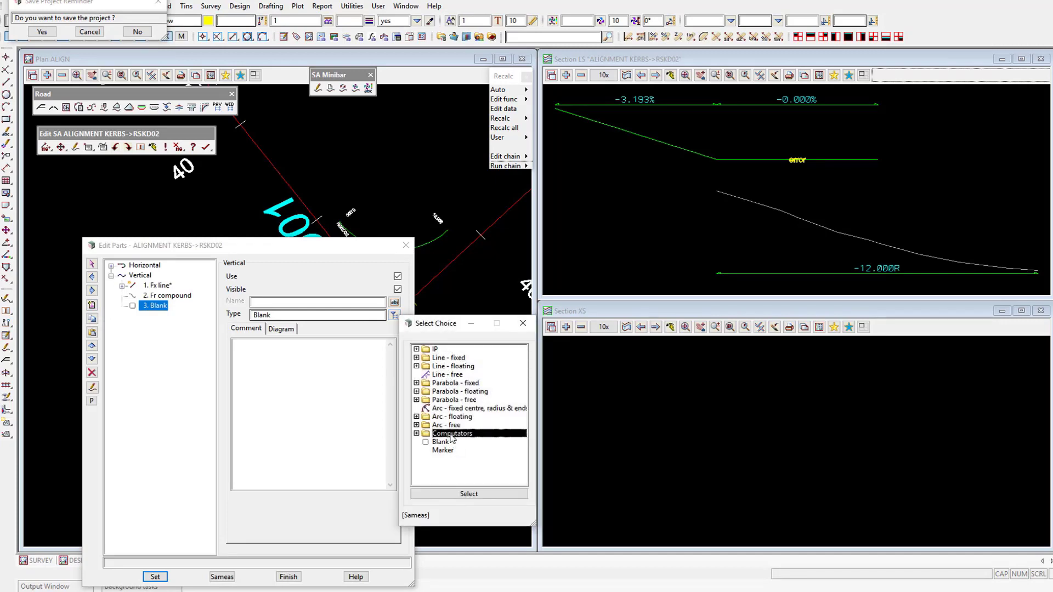
double_click(450, 437)
double_click(458, 440)
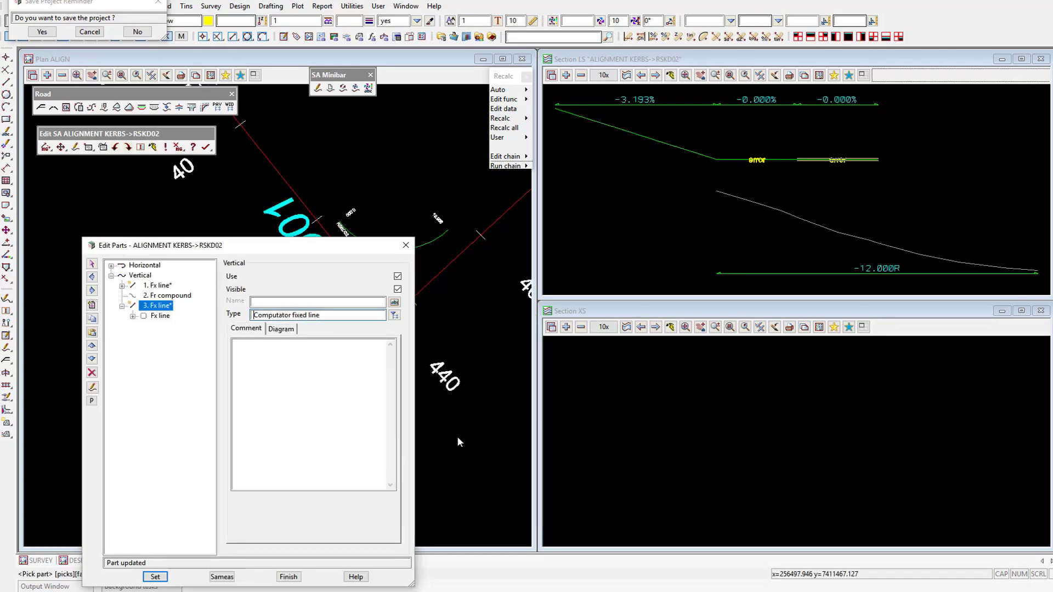
Set the third part's fixed line to a chainage reference on RS2B01, positive direction, with chainage type at vertex and vertex index 2.
double_click(165, 319)
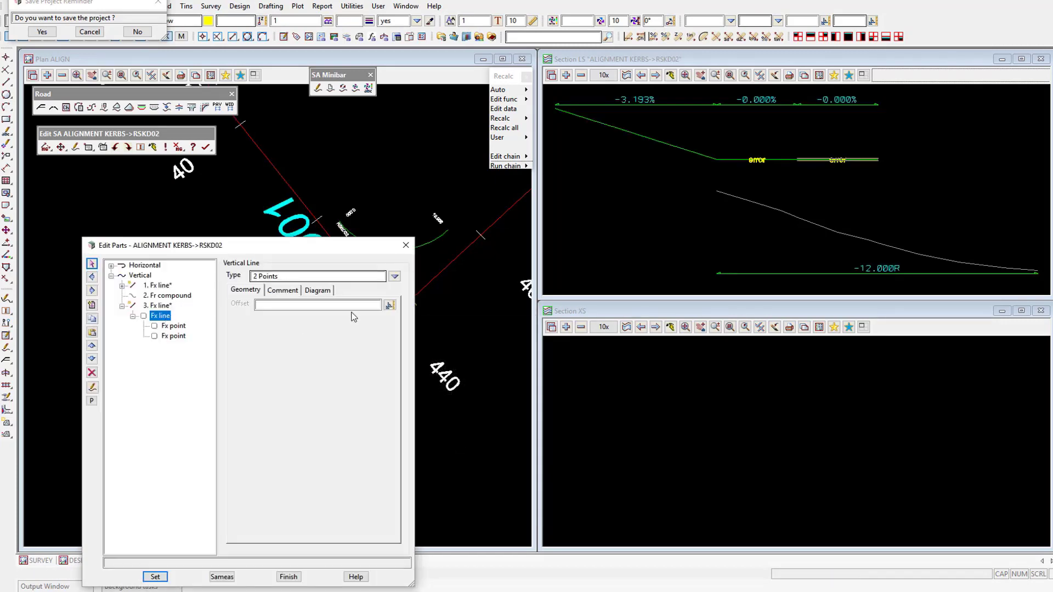
click(395, 277)
double_click(432, 314)
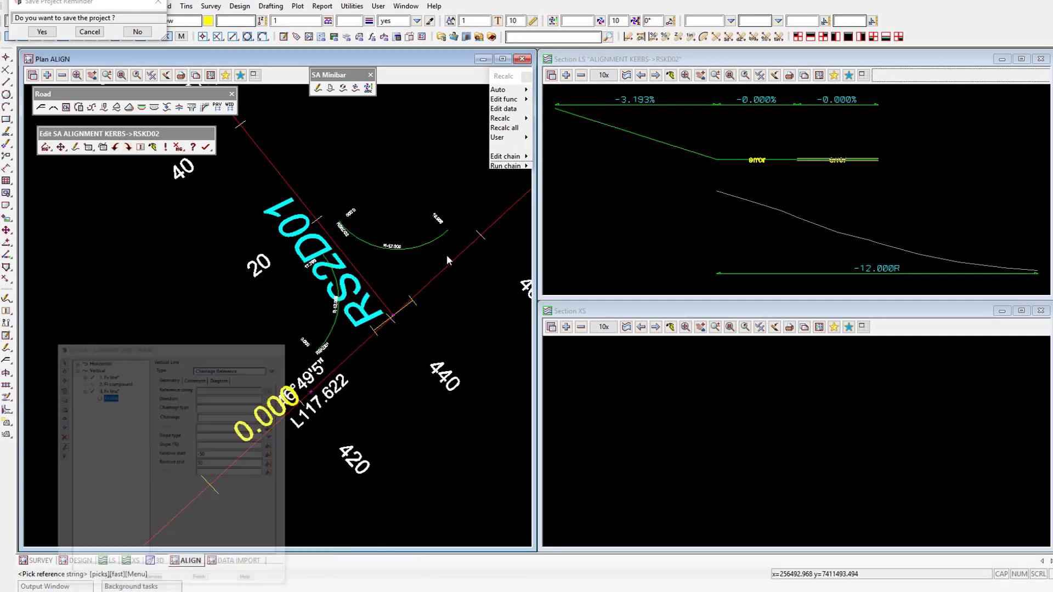
click(475, 243)
middle_click(475, 243)
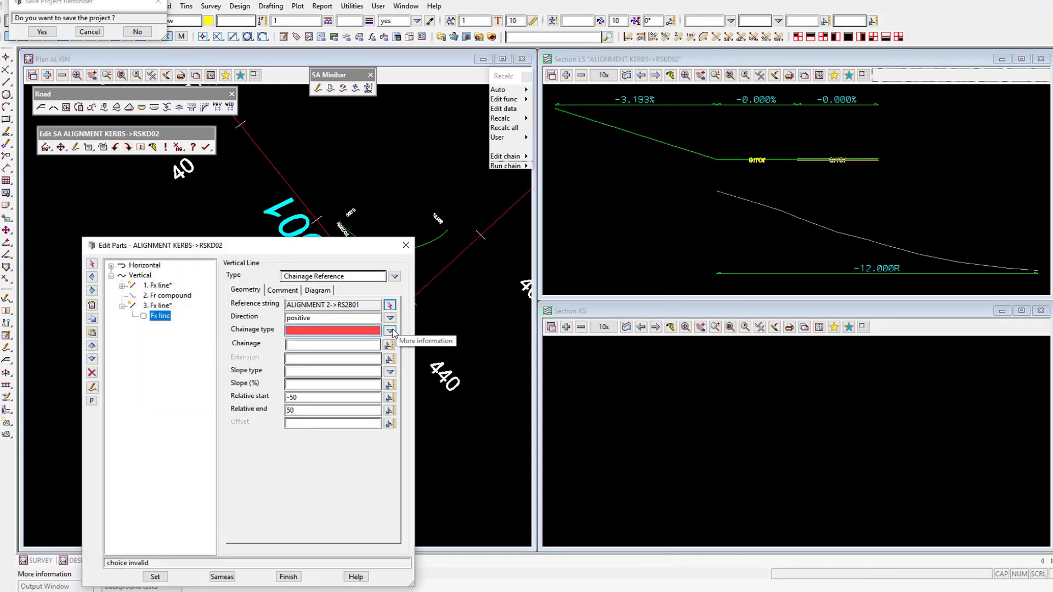
click(389, 331)
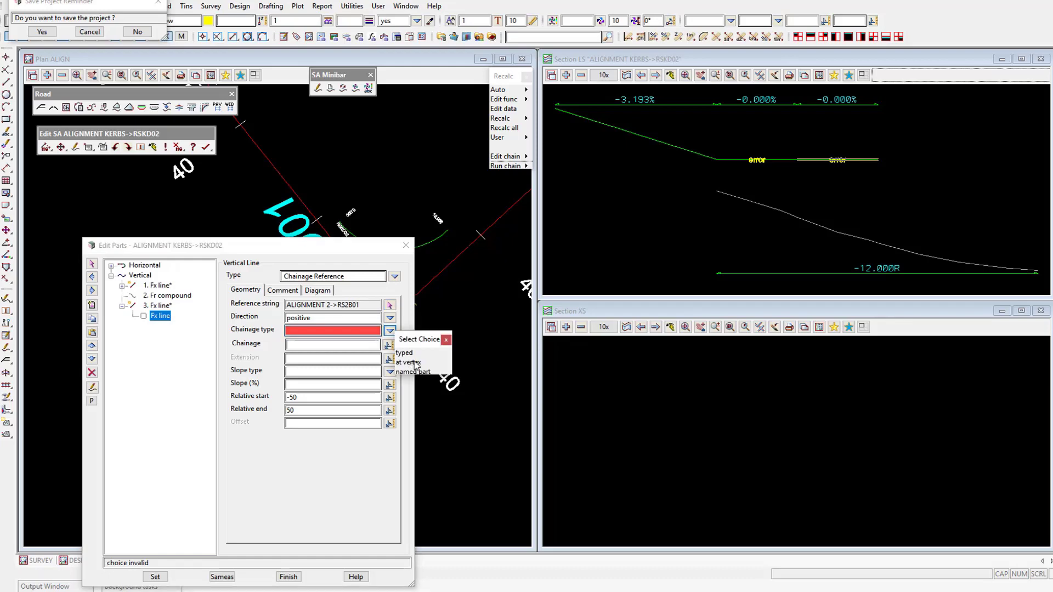
click(409, 362)
click(353, 344)
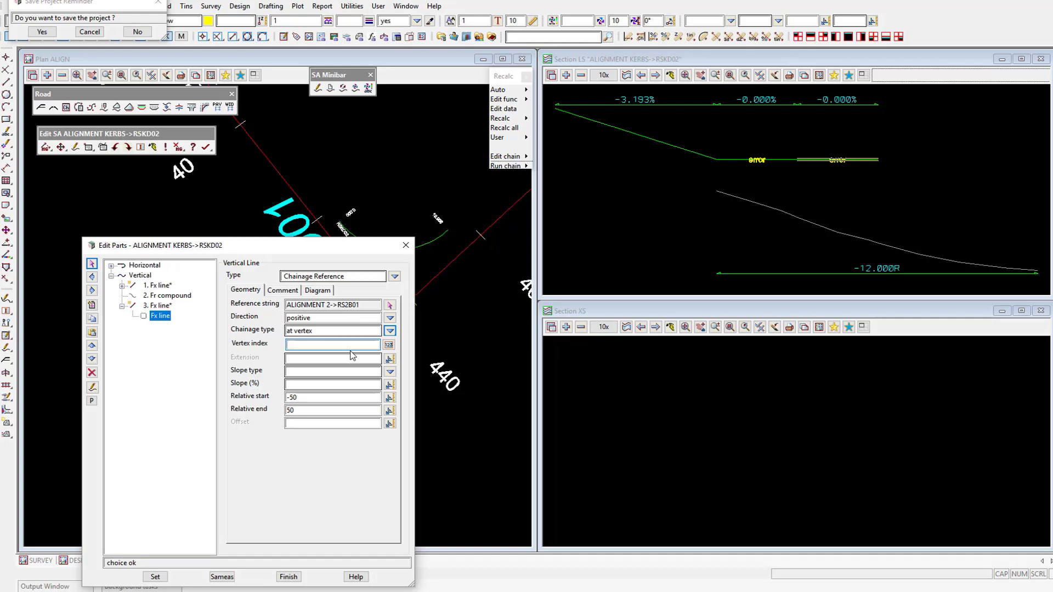
text(2)
Give the third part's line a typed slope of 3%, relative start 0 and relative end 10, and apply it.
click(354, 373)
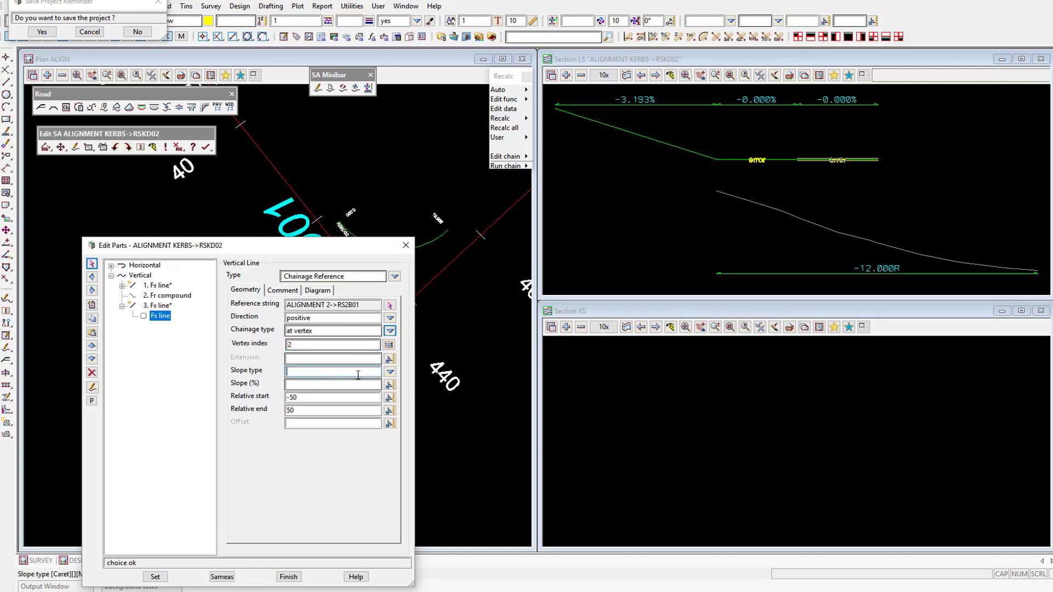
click(389, 372)
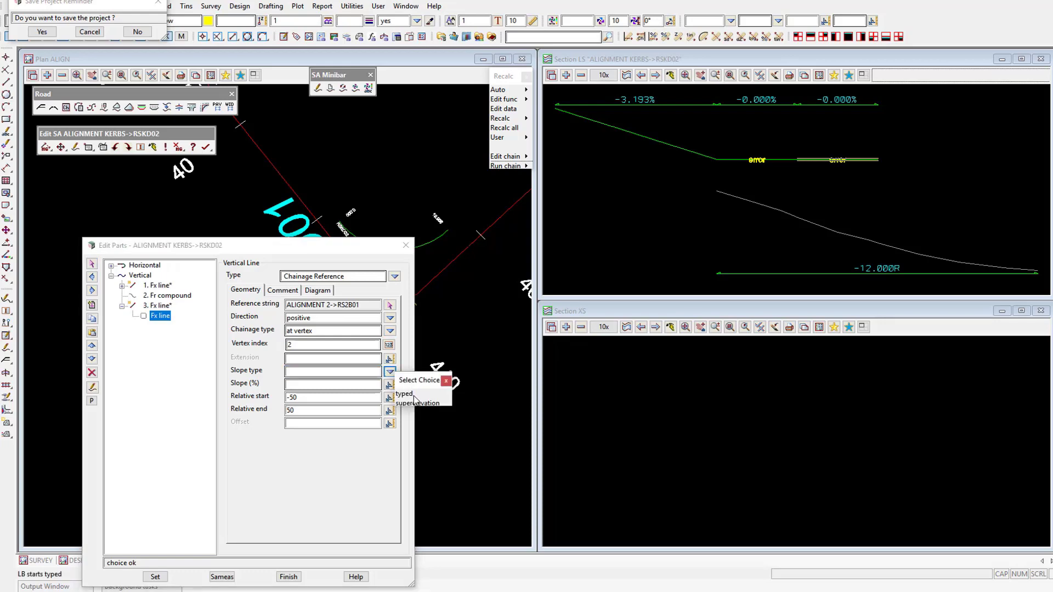
click(408, 394)
click(351, 384)
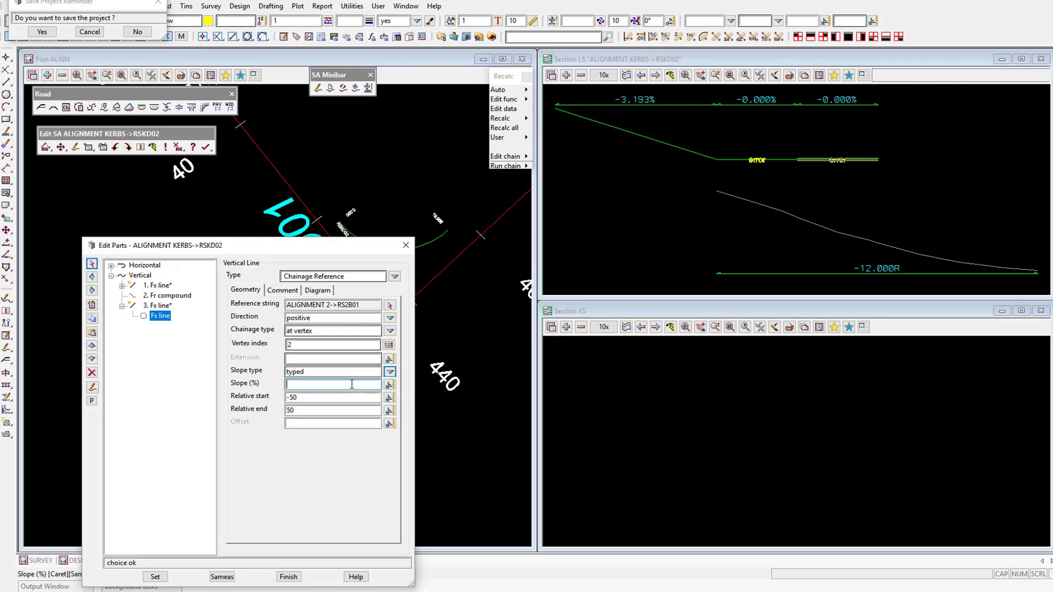
text(3)
double_click(306, 399)
drag(306, 400, 281, 401)
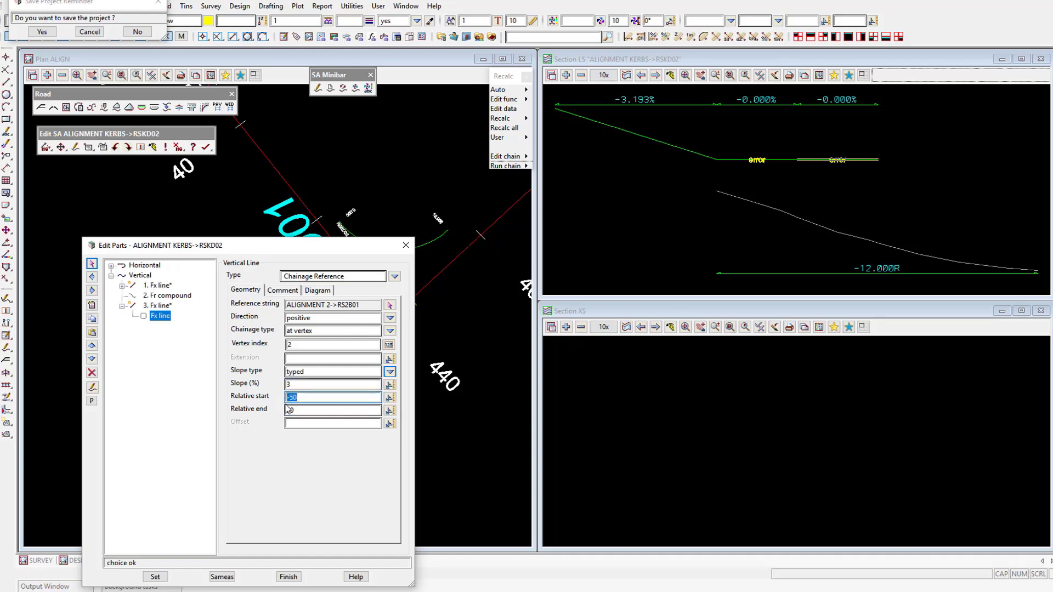
text(0)
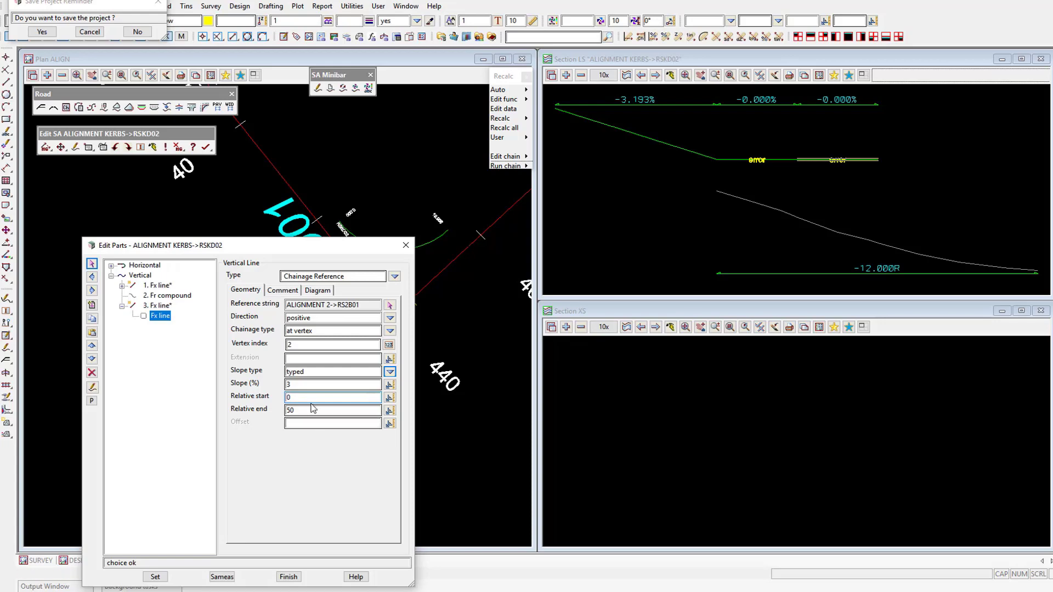
key(Tab)
text(10)
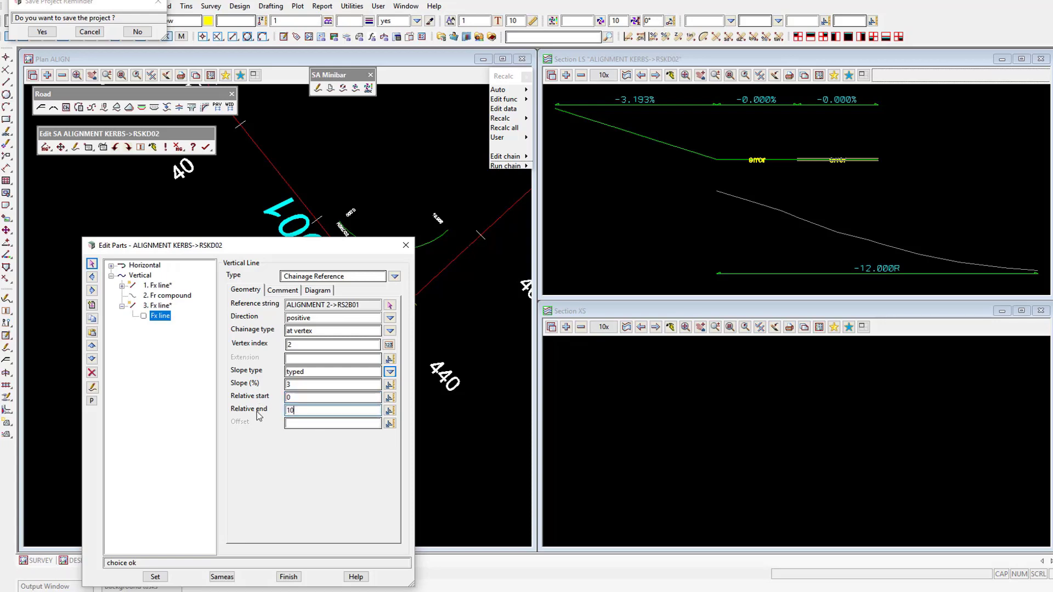
click(154, 578)
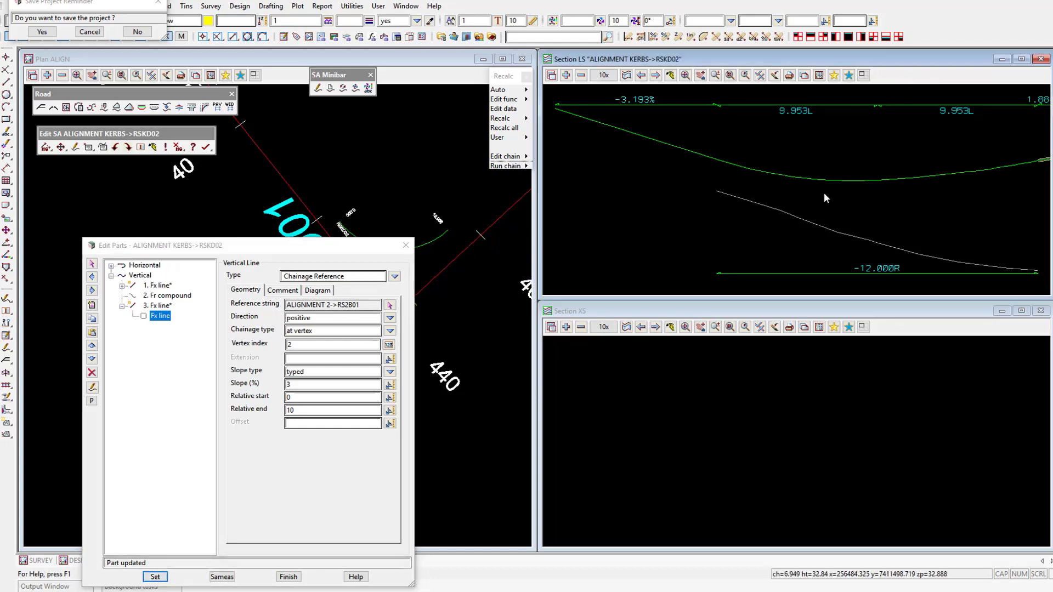
scroll(765, 222, down, 2)
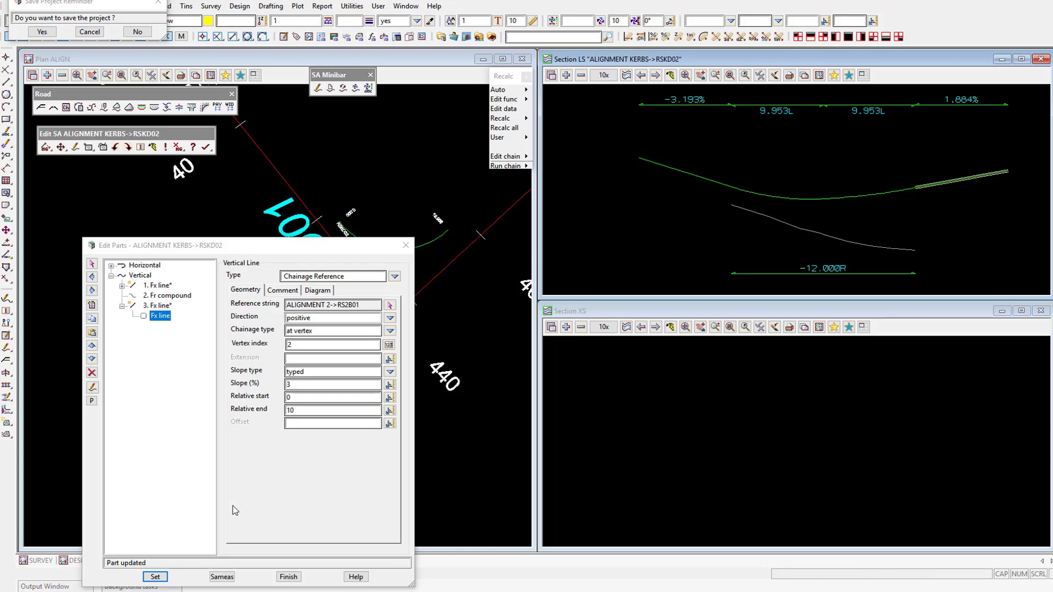
Make the first and third vertical fixed lines of RSKD02 invisible and apply both changes.
click(164, 286)
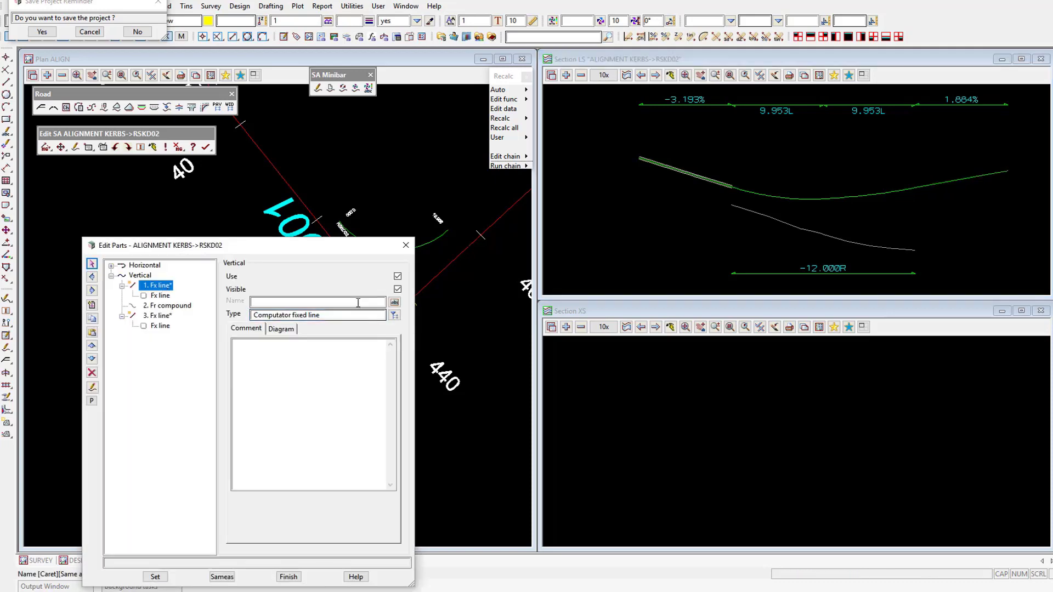
click(155, 577)
click(158, 316)
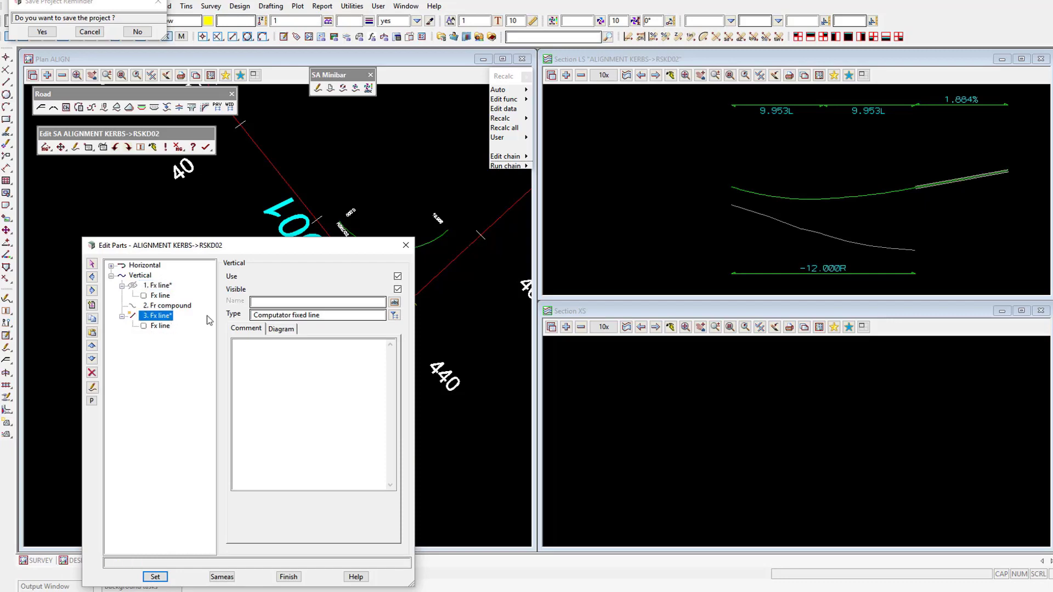
click(398, 288)
click(156, 577)
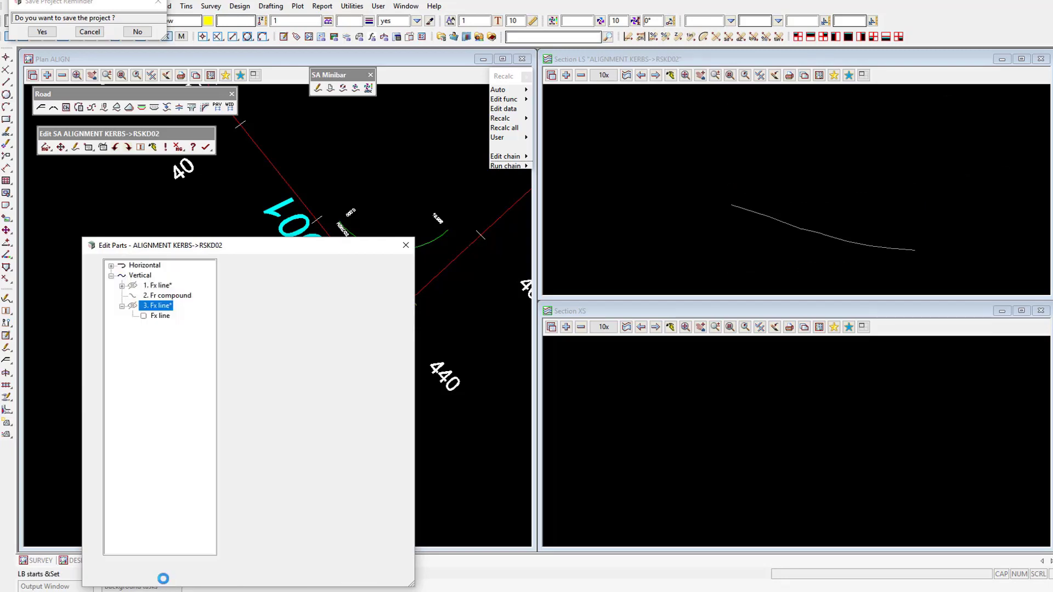
Finish editing the RSKD02 string and save the project.
click(287, 576)
click(206, 147)
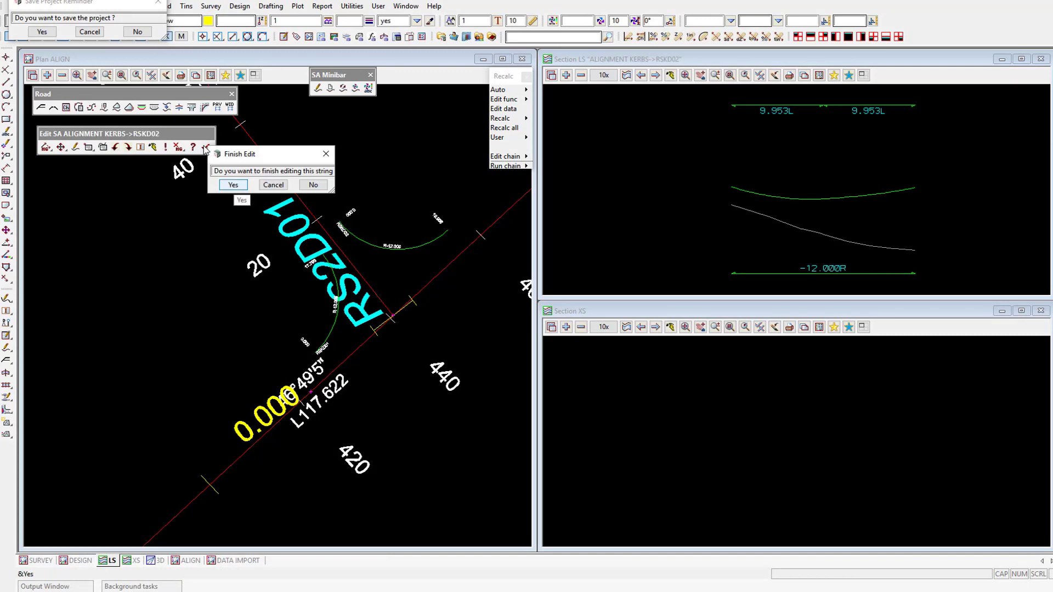
click(233, 185)
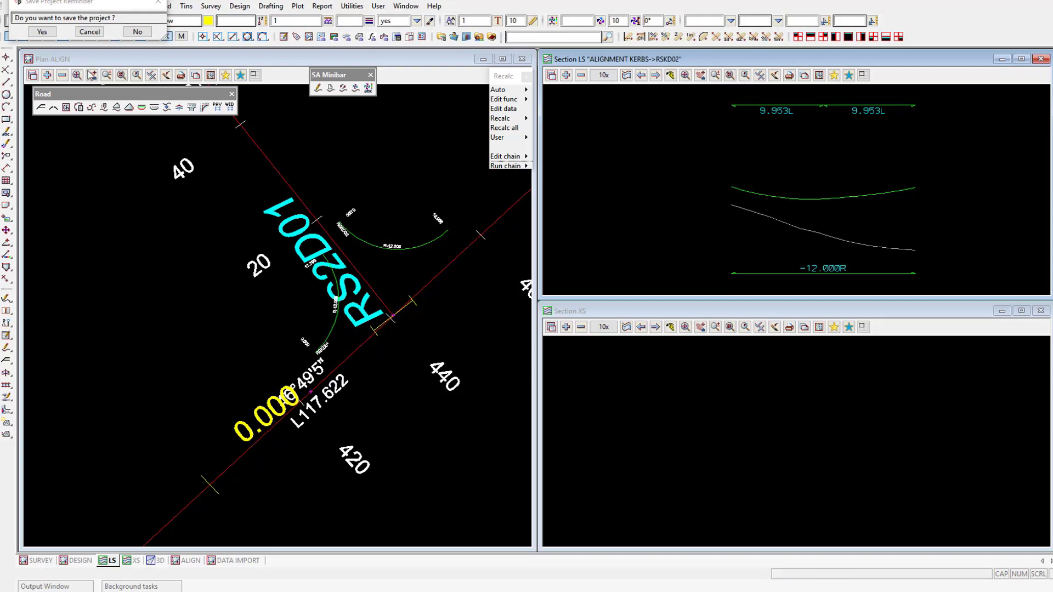
click(49, 32)
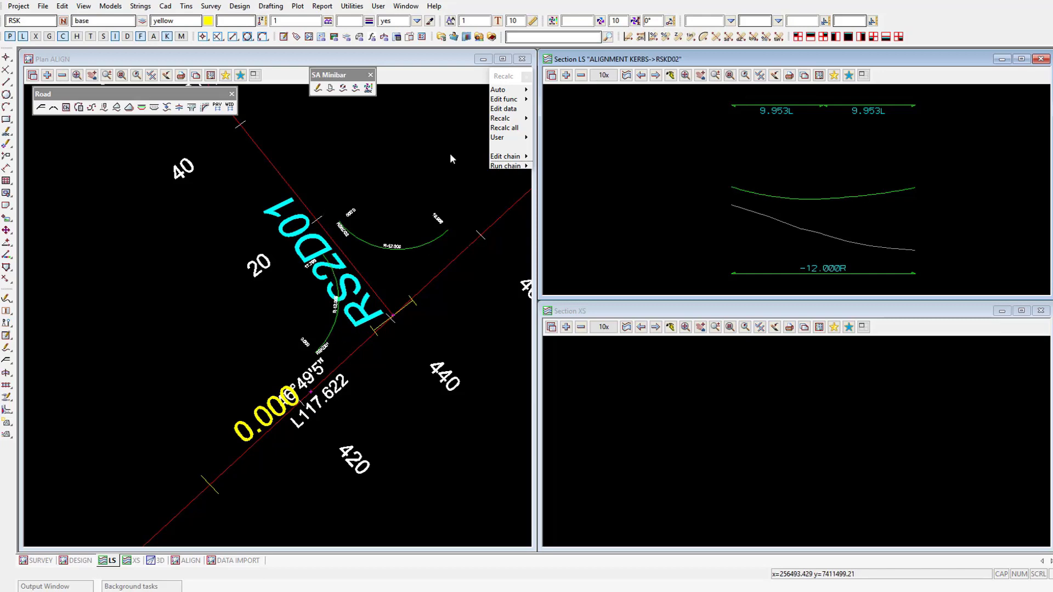
Review the fixed links of the KERB LHS template, including their widths, heights, crossfalls and colours.
click(240, 6)
mouse_move(256, 40)
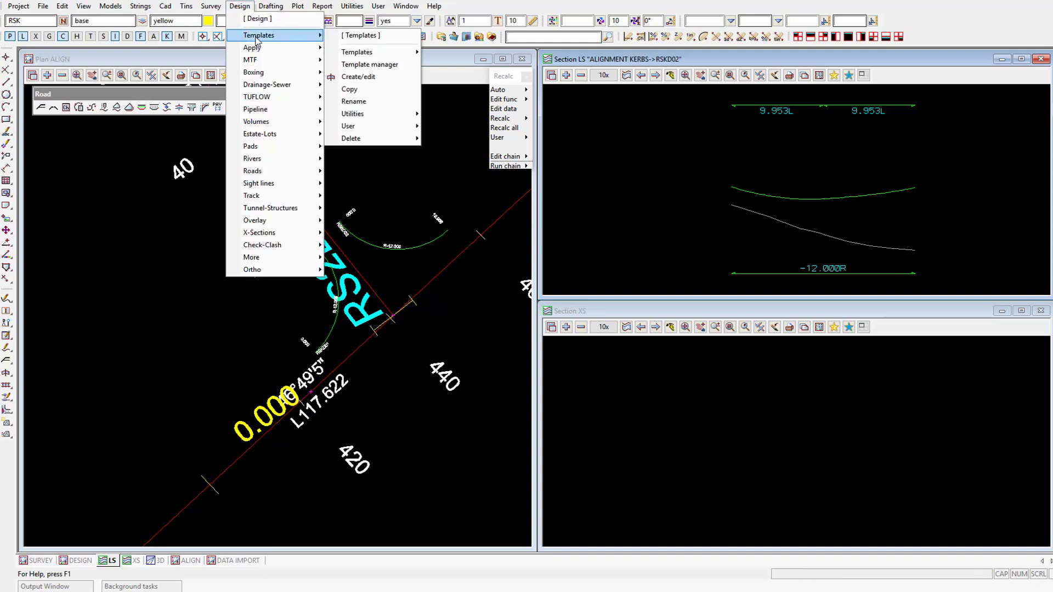
click(358, 77)
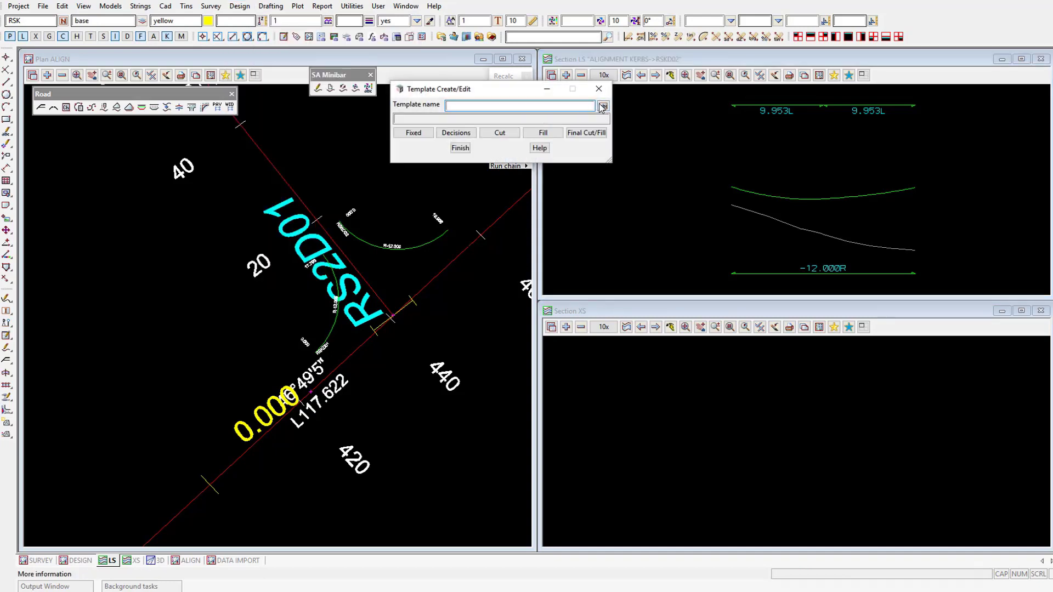
click(603, 106)
double_click(643, 182)
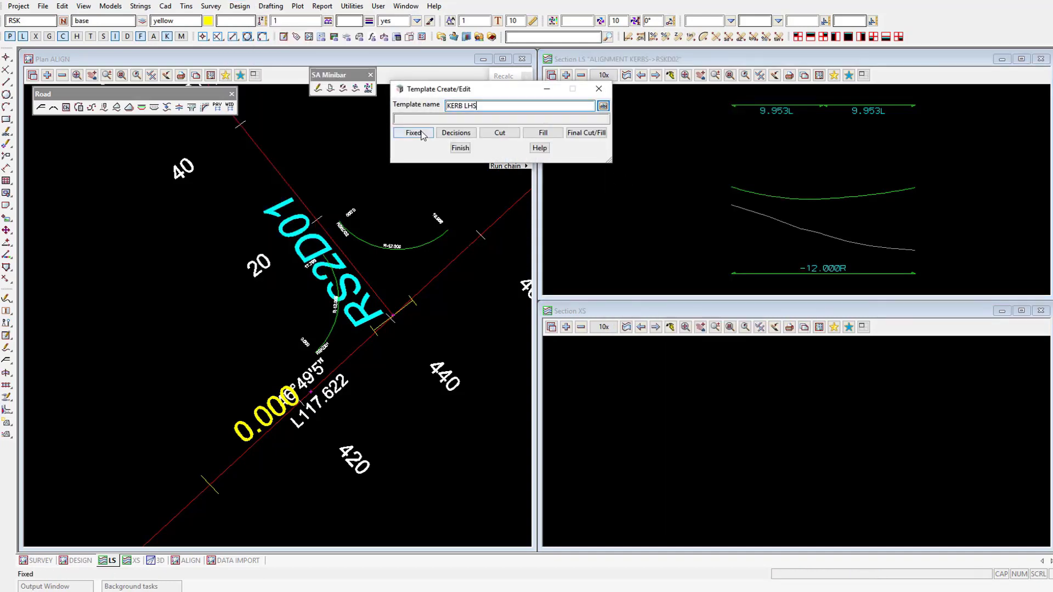
click(415, 133)
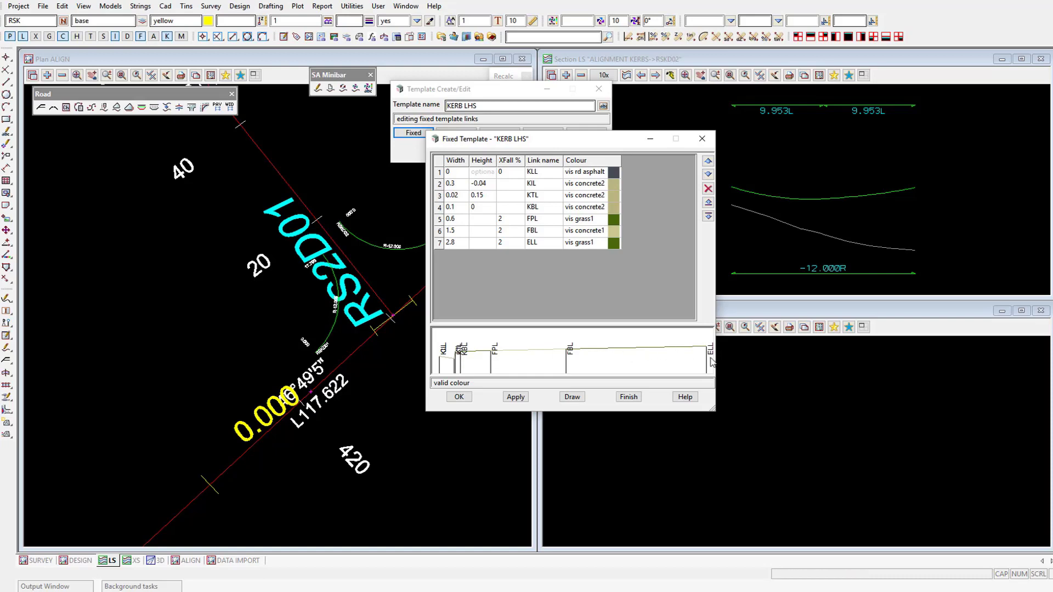
click(632, 400)
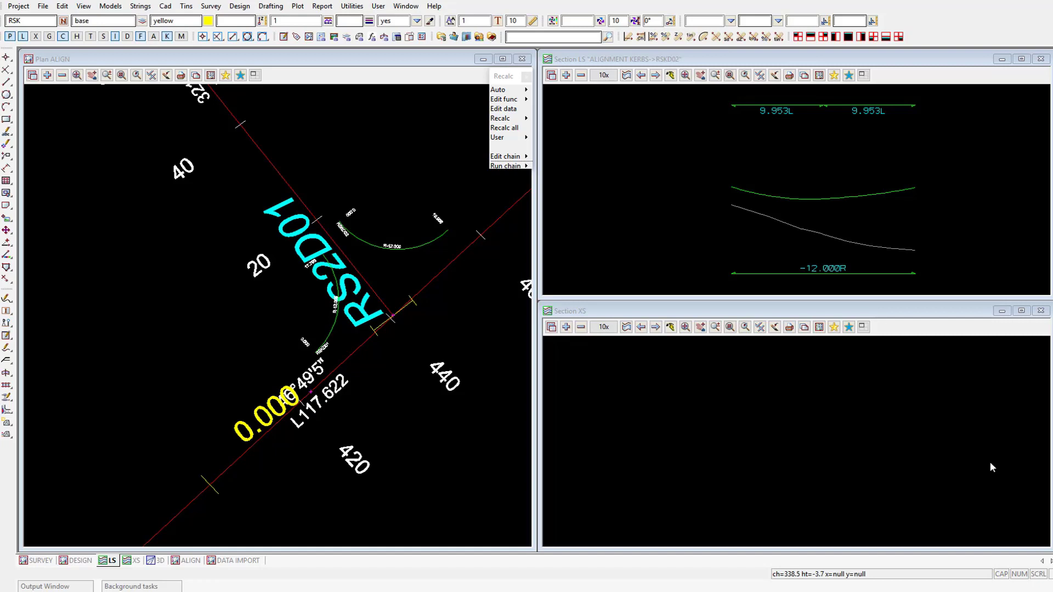
Load the super alignments of the ALIGNMENT KERBS model into the Apply MTF Manager grid.
click(239, 6)
mouse_move(258, 53)
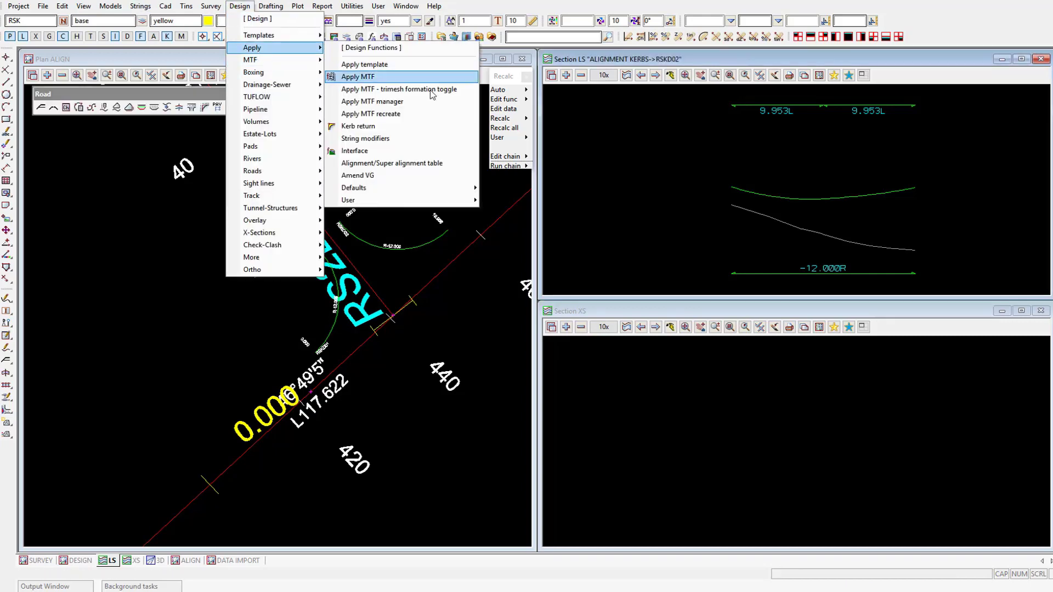
click(429, 103)
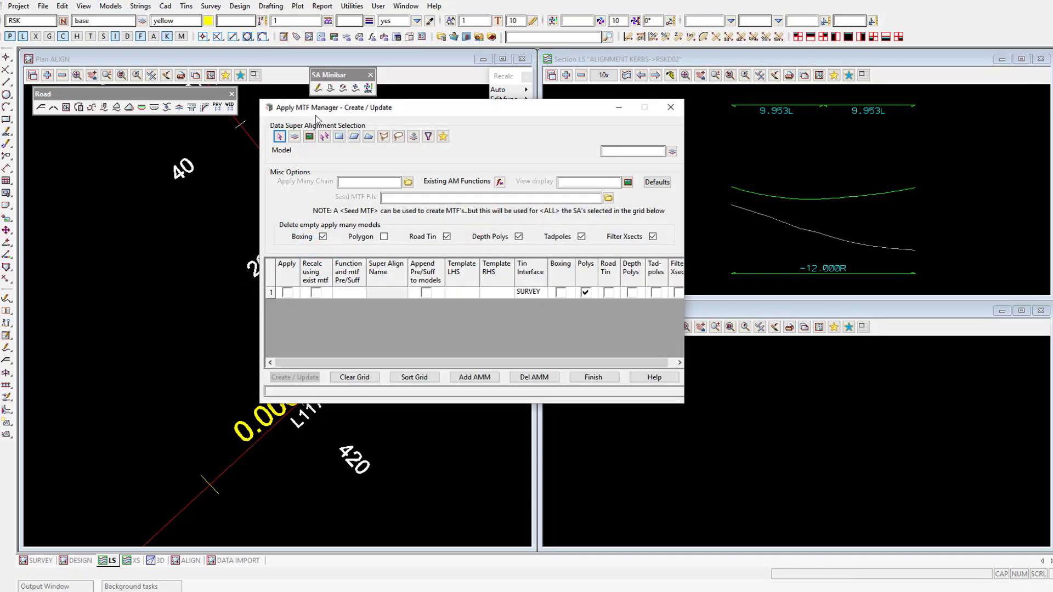
drag(303, 104, 526, 123)
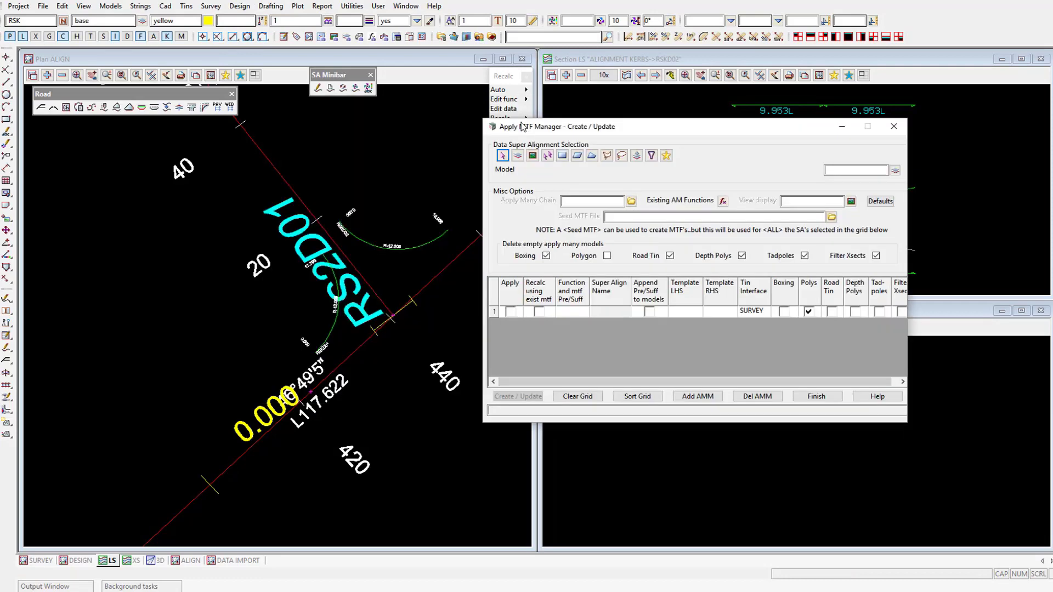
click(895, 170)
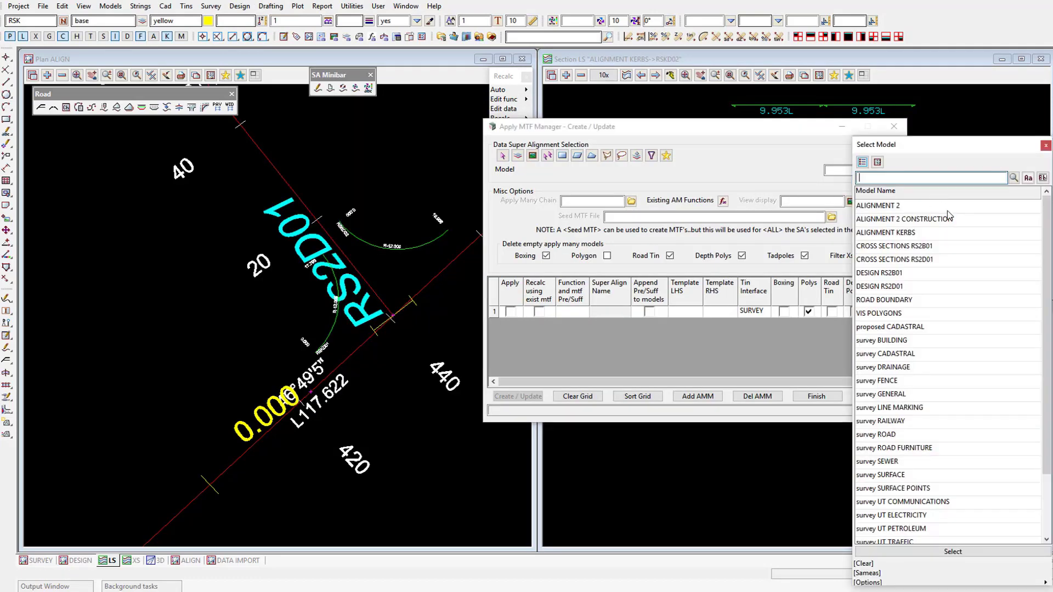
double_click(926, 232)
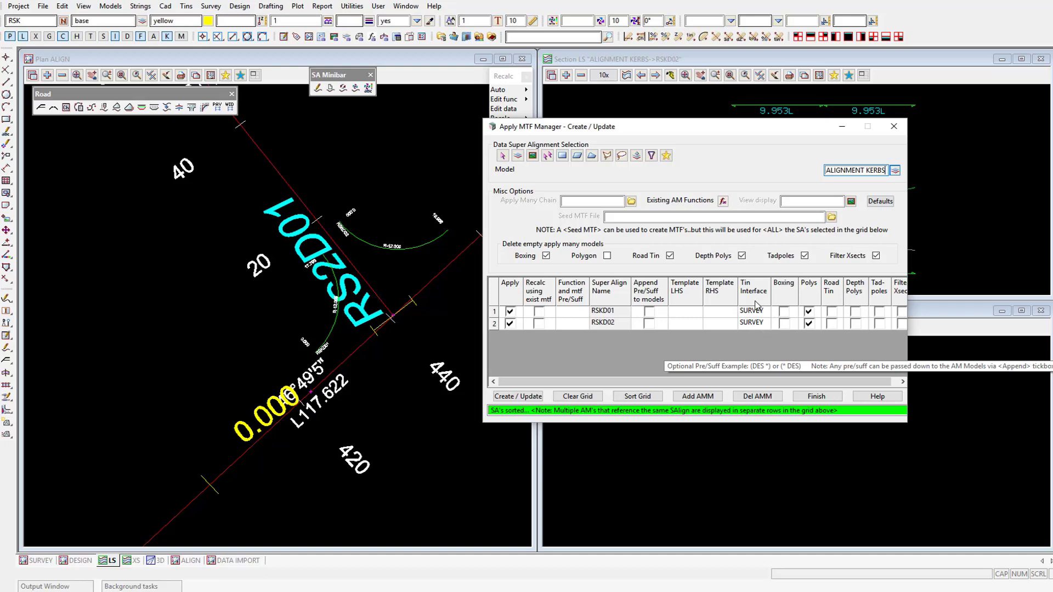
Review the Apply MTF defaults, covering the main, model, tin and miscellaneous settings.
click(241, 7)
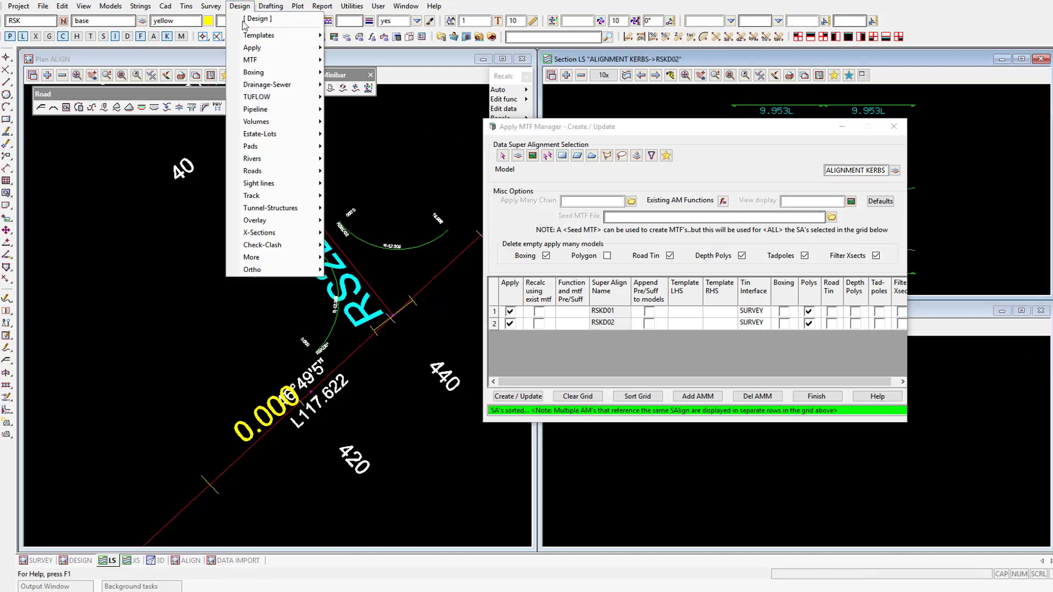
mouse_move(252, 47)
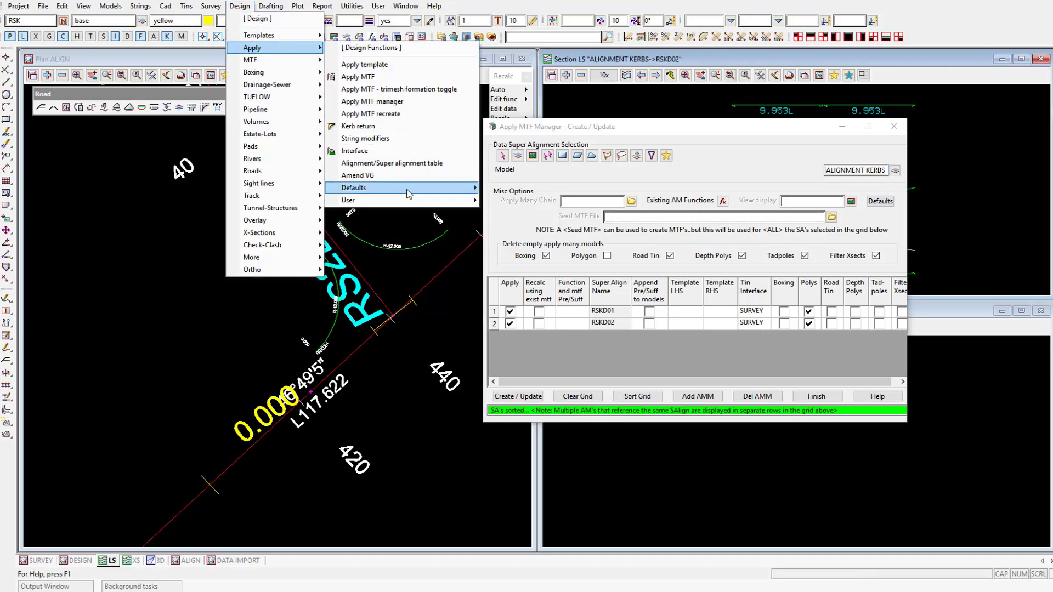
mouse_move(408, 193)
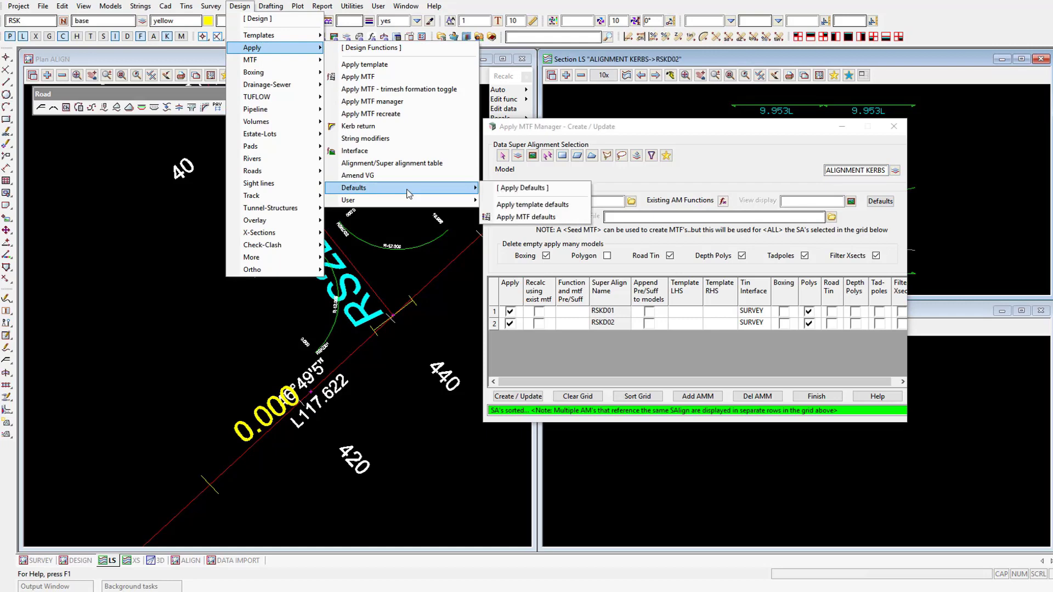
click(567, 219)
drag(721, 224, 282, 144)
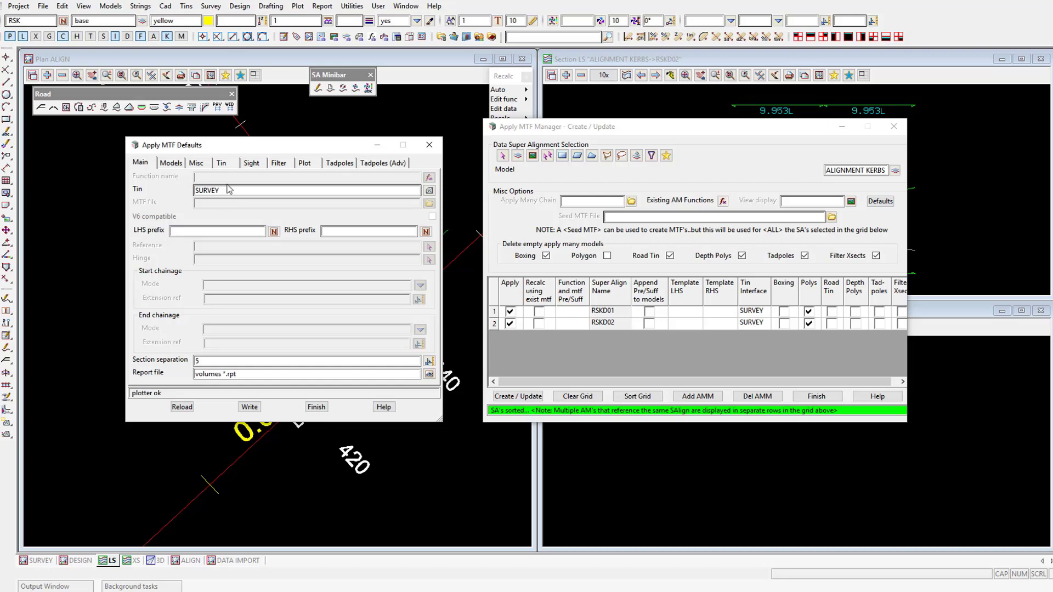
click(170, 164)
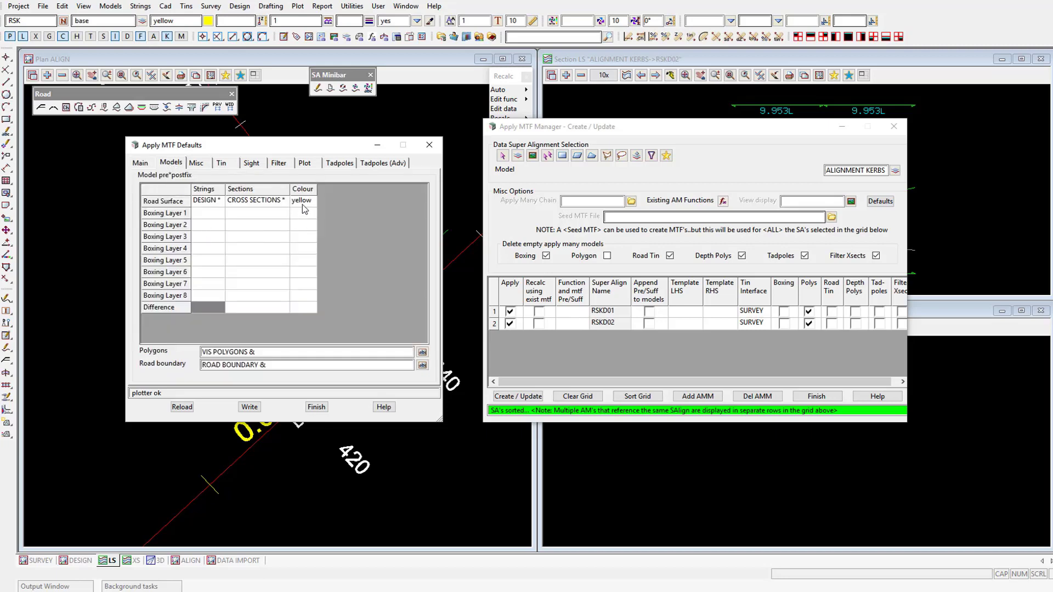
click(226, 166)
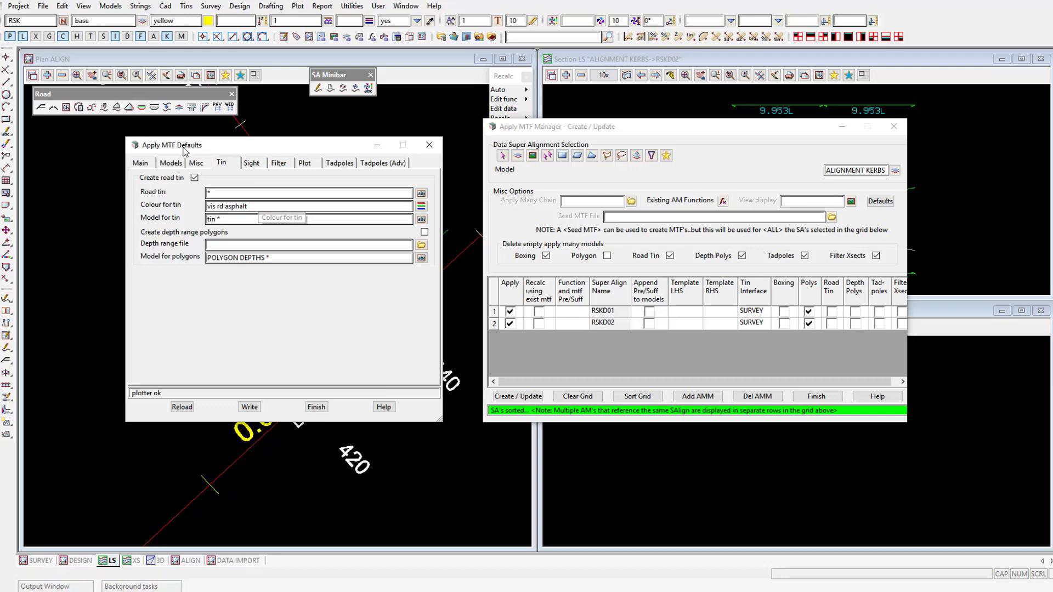
click(200, 163)
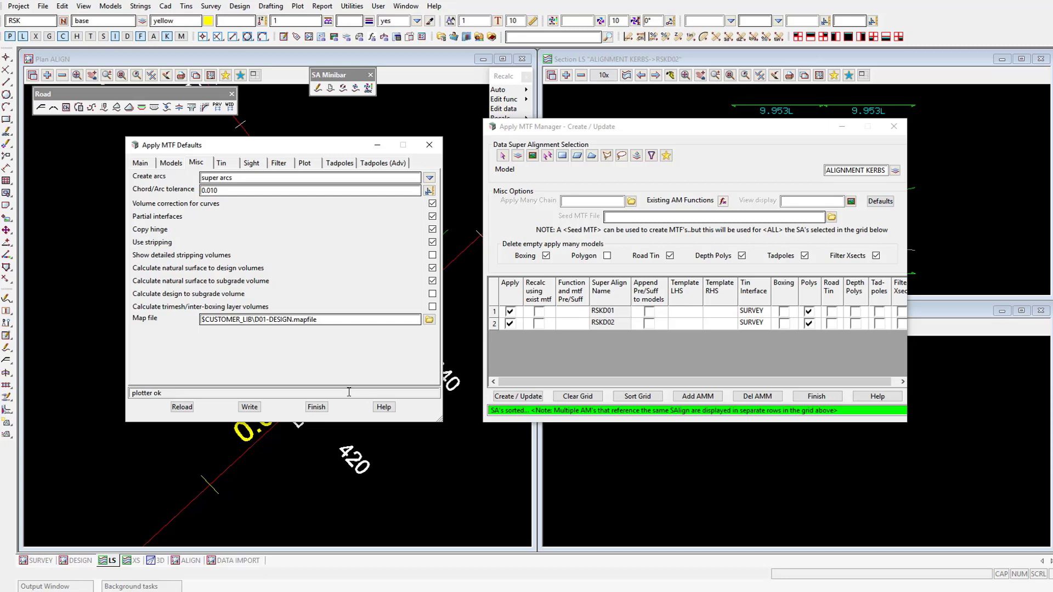
click(320, 408)
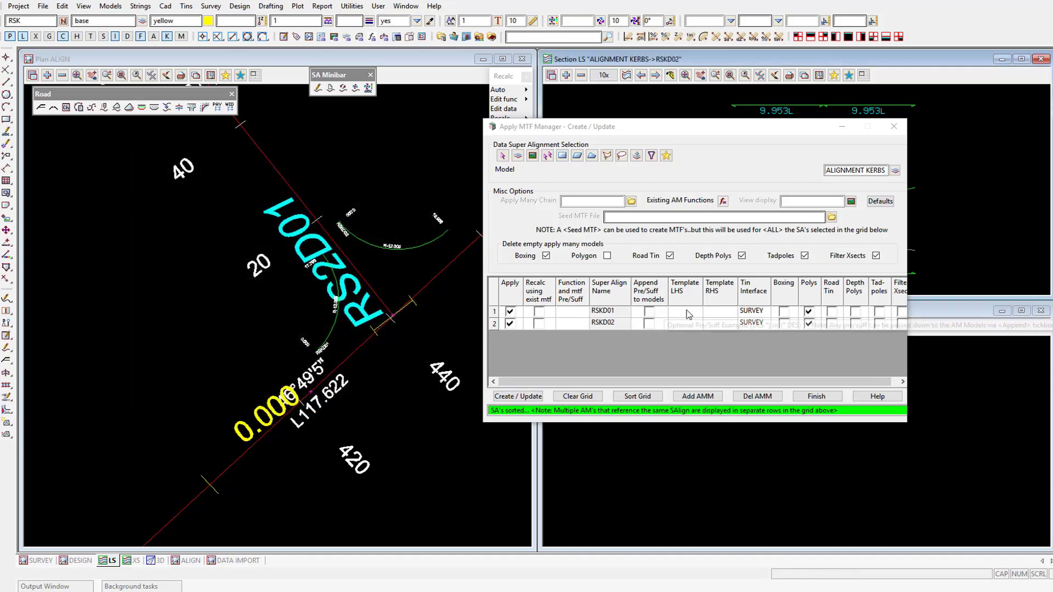
Assign the KERB LHS template as the left-hand template of both RSKD01 and RSKD02.
right_click(692, 298)
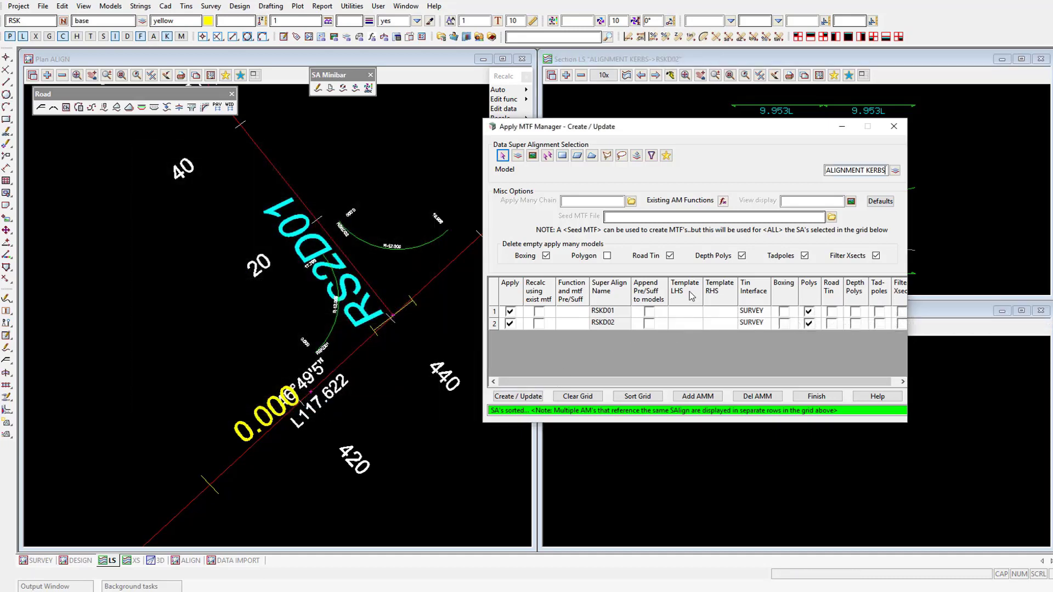
click(733, 300)
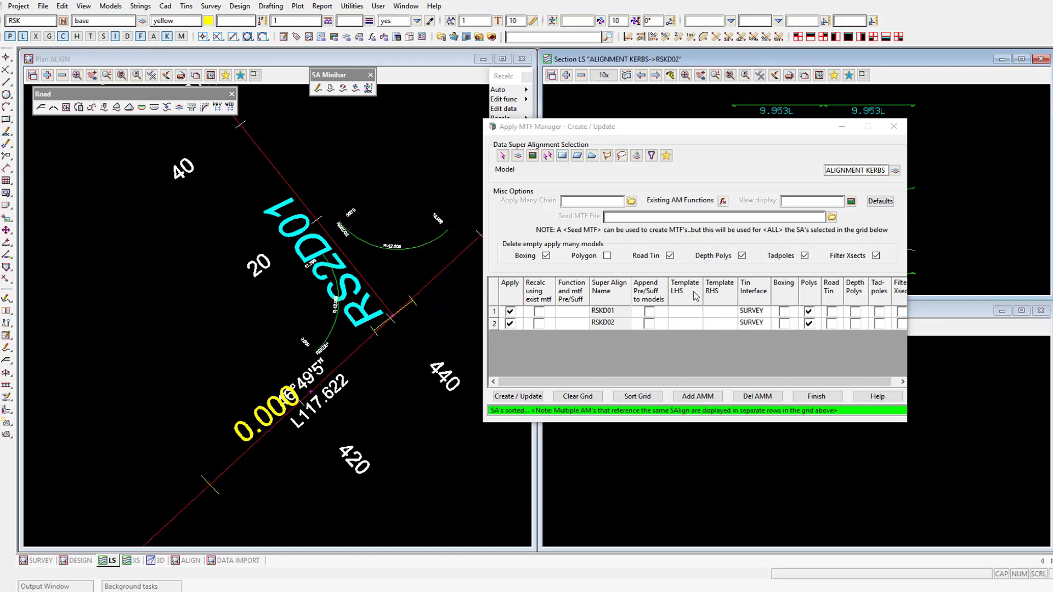
click(695, 294)
right_click(695, 297)
click(710, 333)
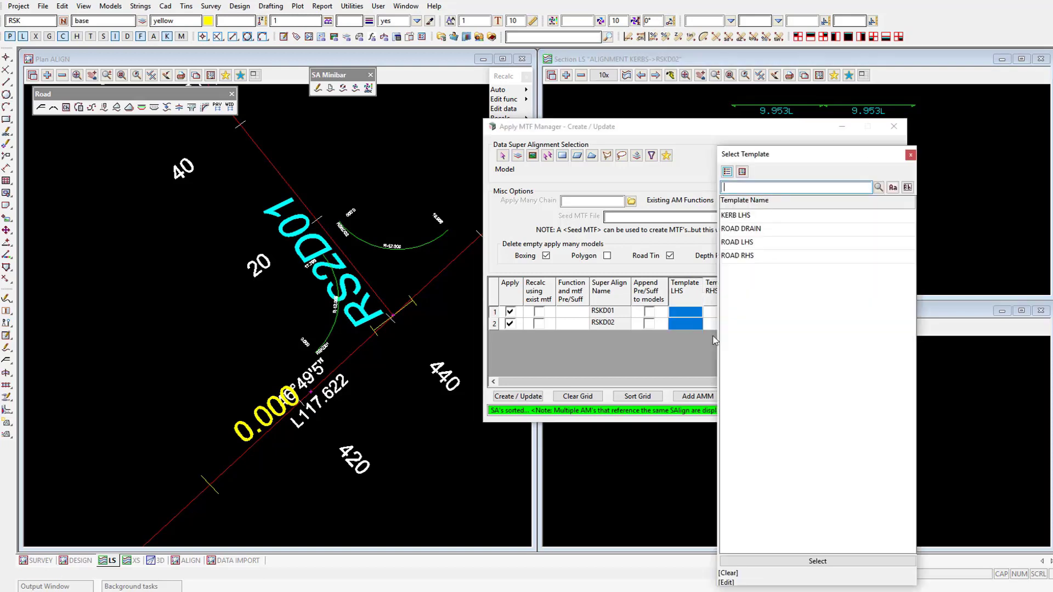
click(750, 217)
double_click(750, 217)
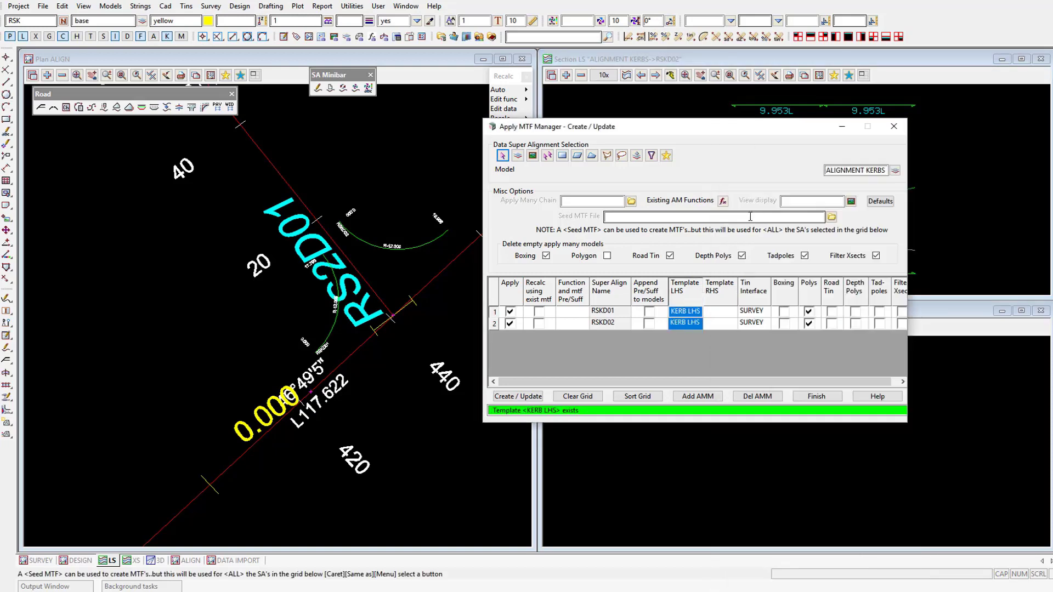
Set the view display to DESIGN and the chain to KERBS.chain, and enable the road tin for RSKD01 and RSKD02.
click(851, 202)
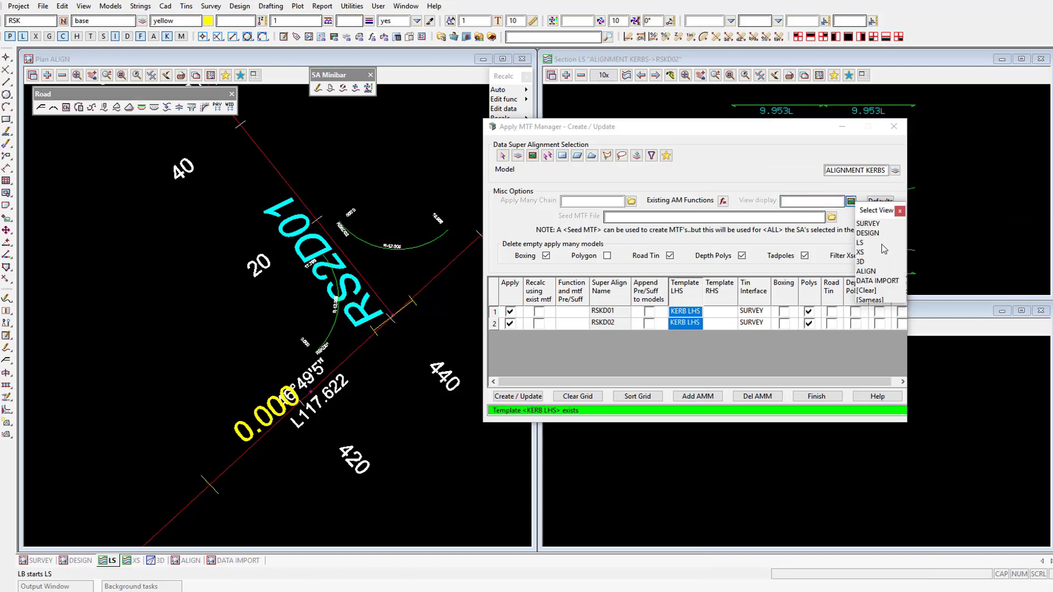
click(880, 234)
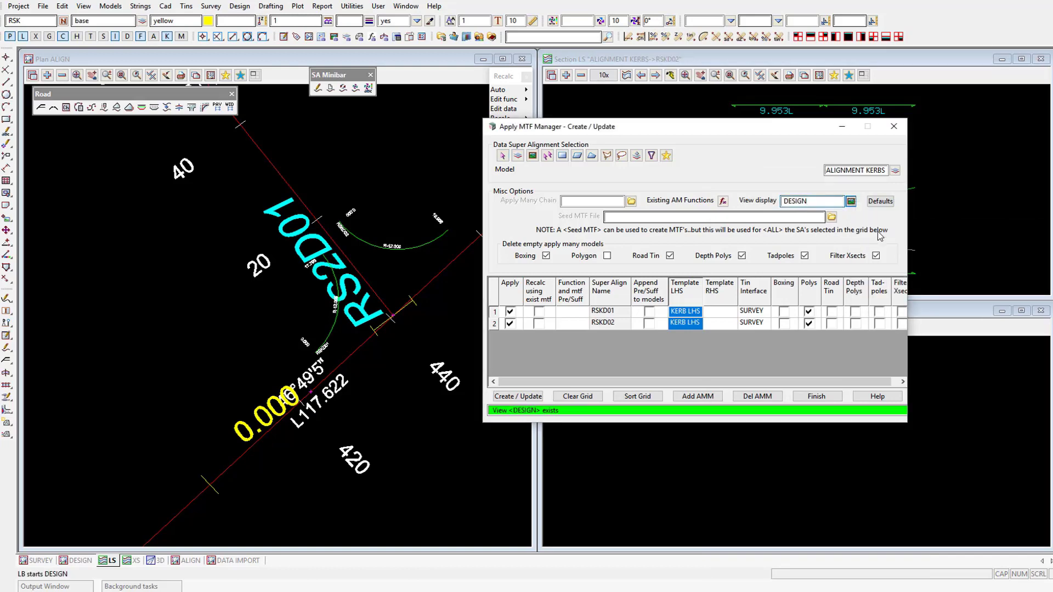
click(612, 200)
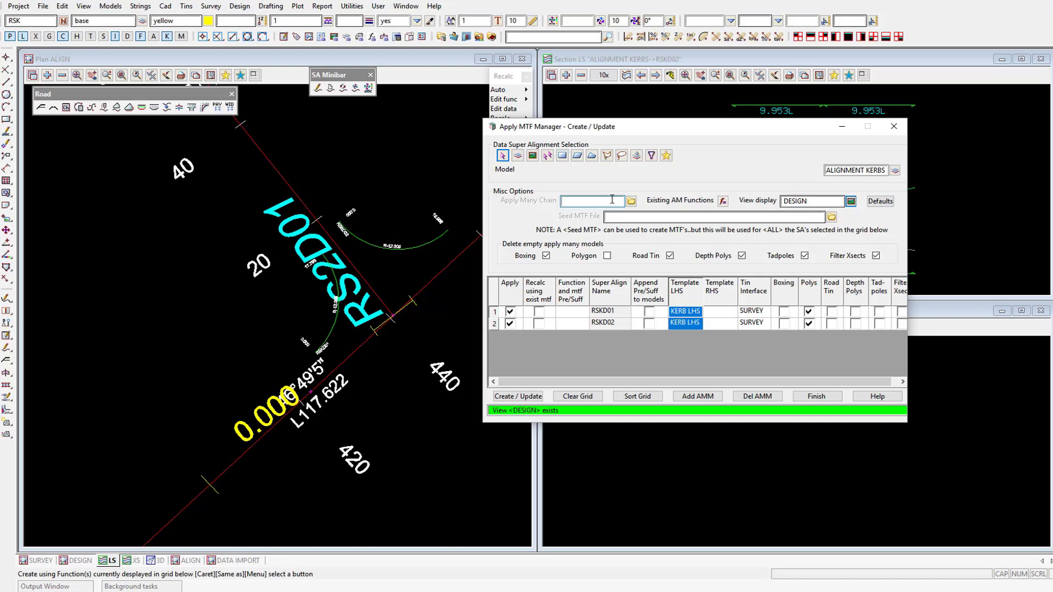
text(KERBS.chain)
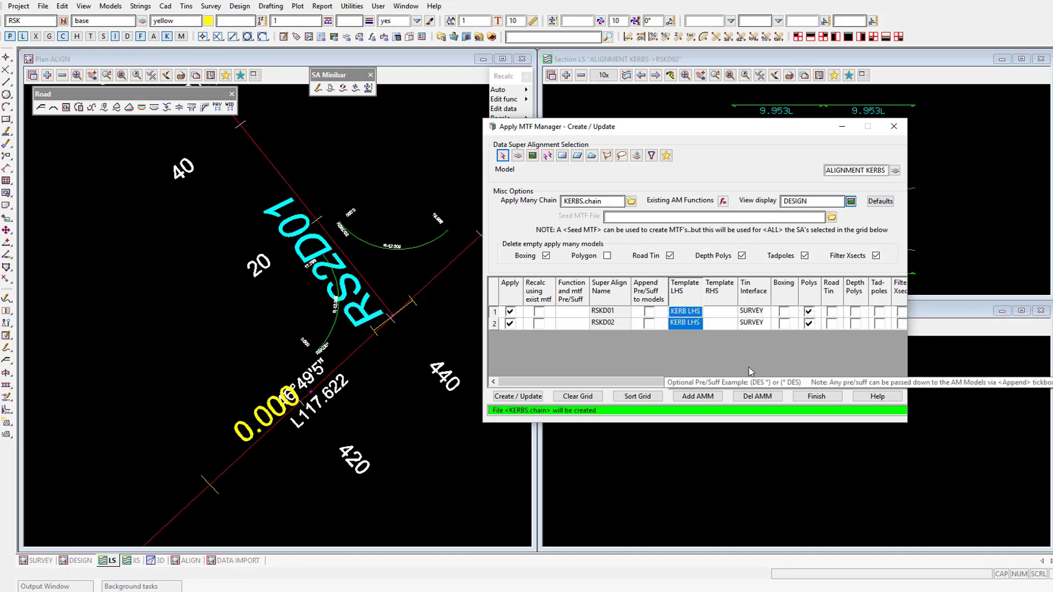
click(831, 311)
click(831, 323)
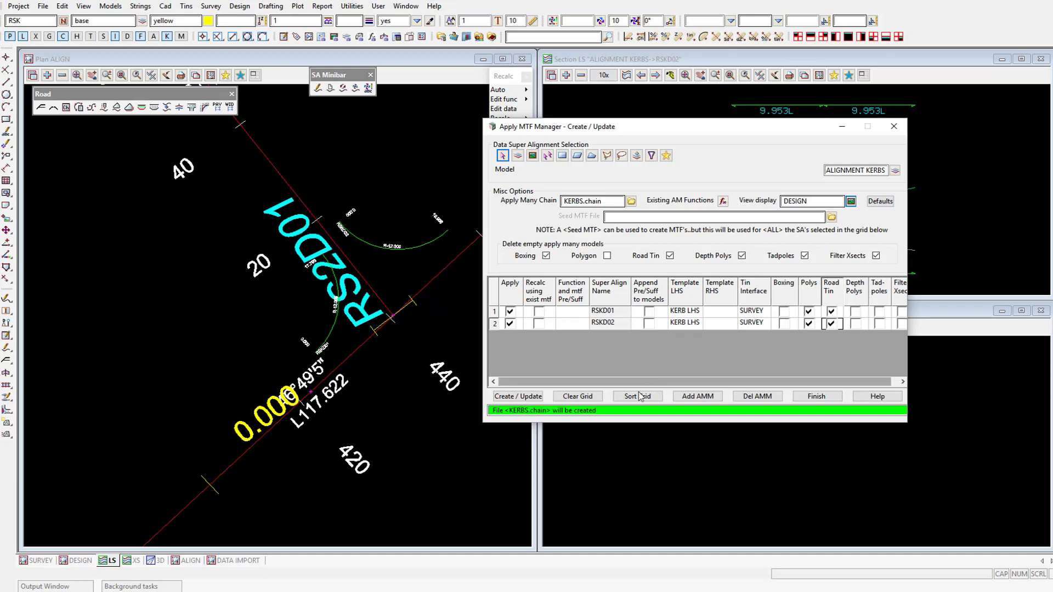
Create the apply MTF functions for both kerb returns, accept the volume reports and finish with the manager.
click(508, 397)
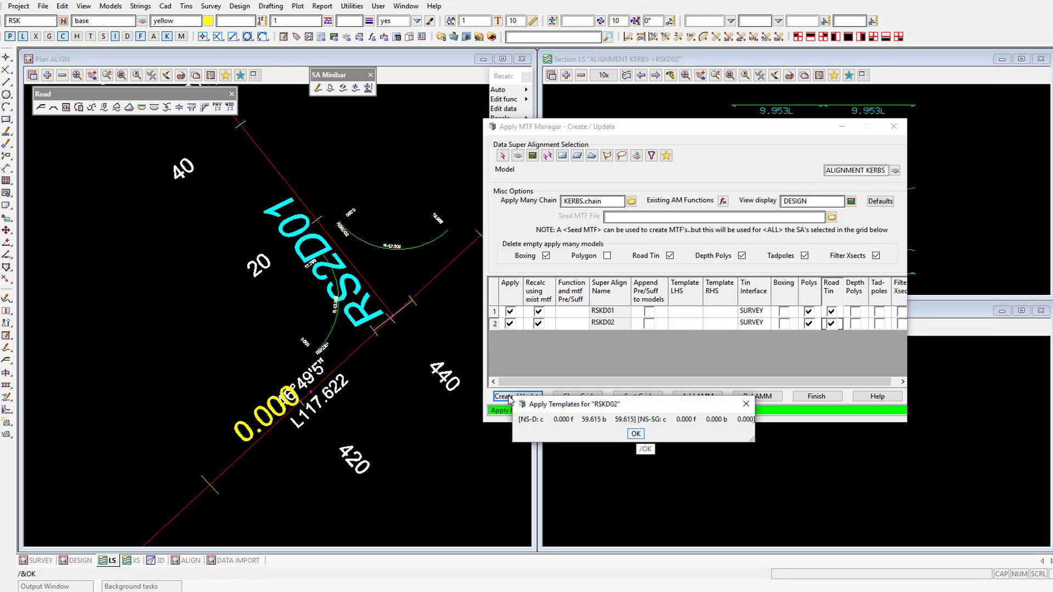
click(636, 433)
click(636, 433)
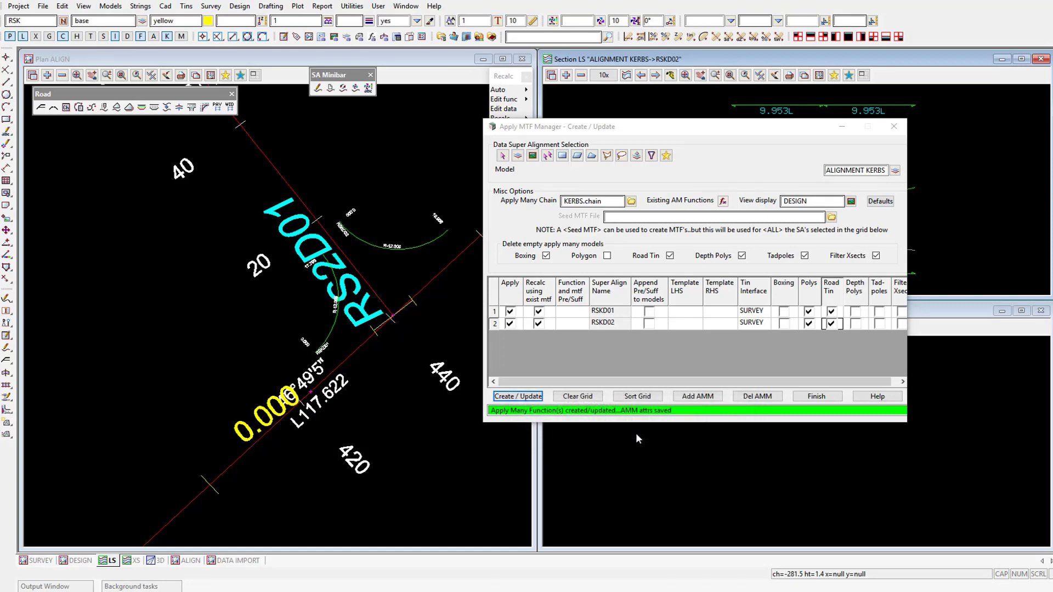
click(815, 399)
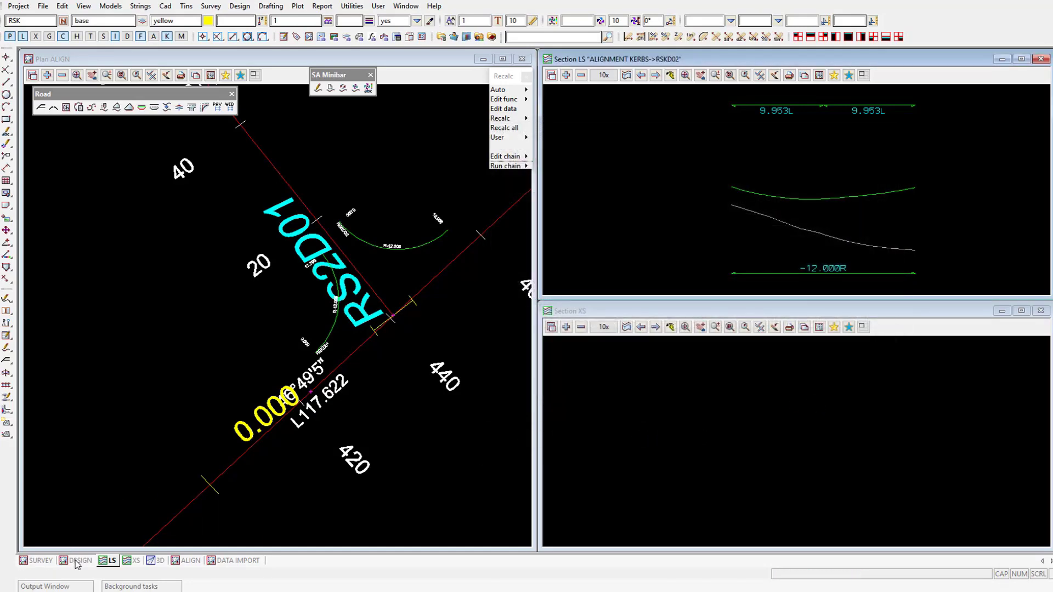
Open the MTF data of road RS2B01 for editing by picking it in the DESIGN plan view.
click(77, 561)
scroll(320, 377, up, 2)
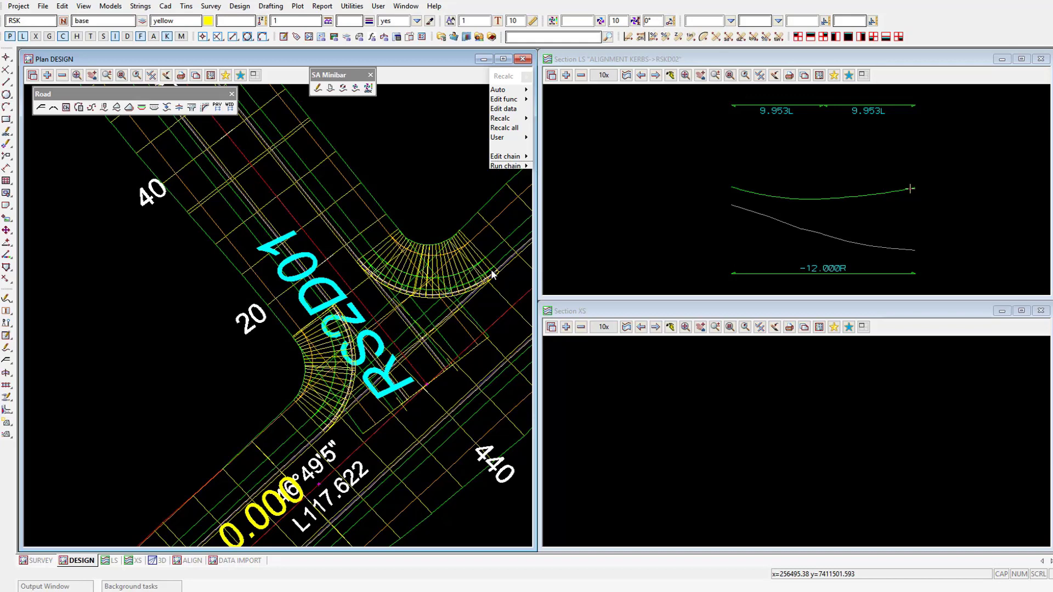
click(504, 109)
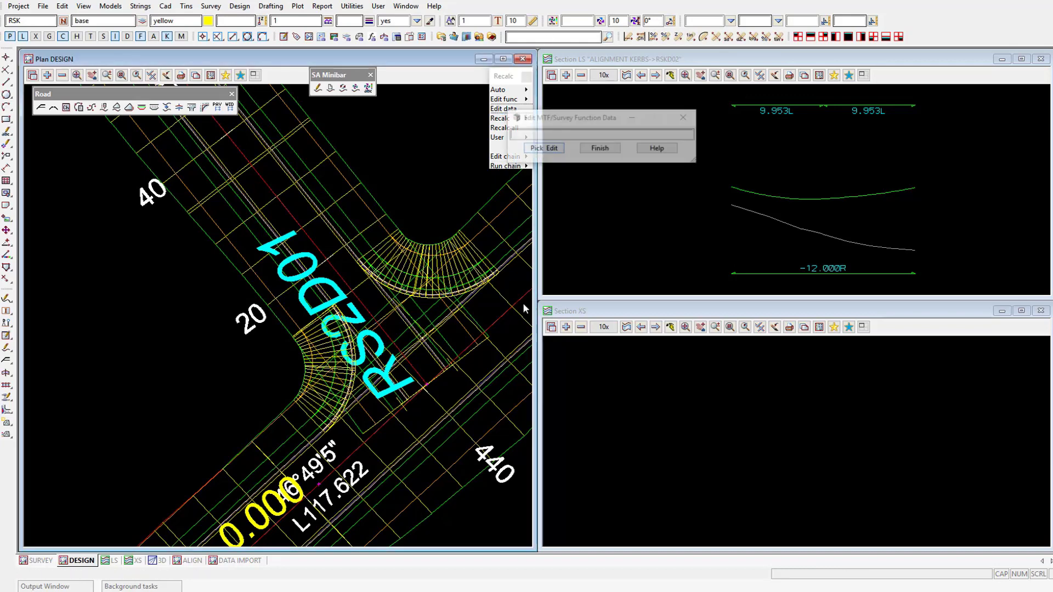
click(445, 412)
middle_click(444, 411)
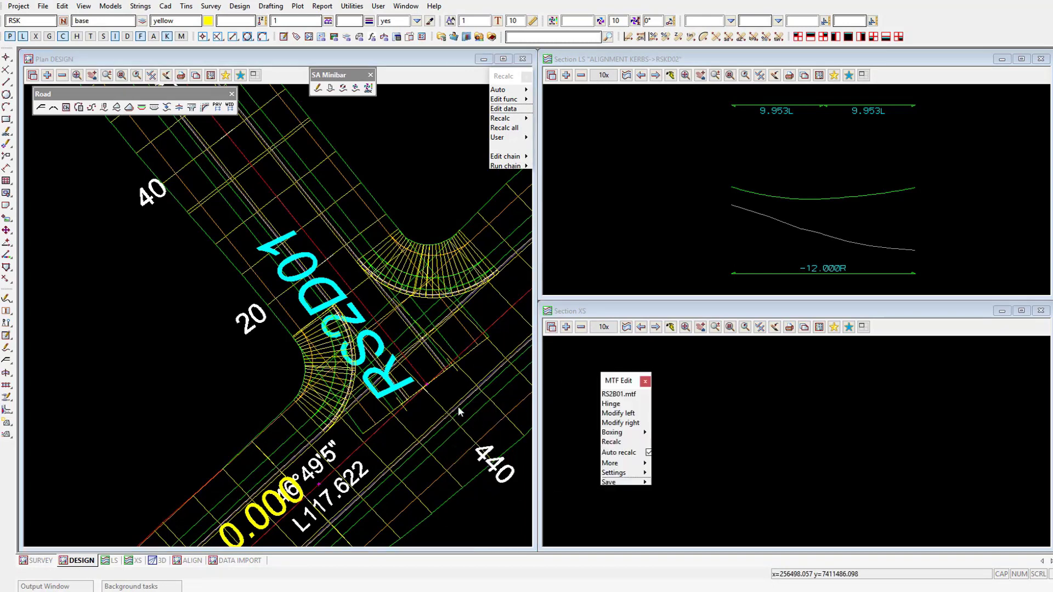
Open the left modifiers of RS2B01.mtf and display the ALIGN plan view beside them.
click(200, 560)
drag(606, 387, 452, 351)
click(464, 378)
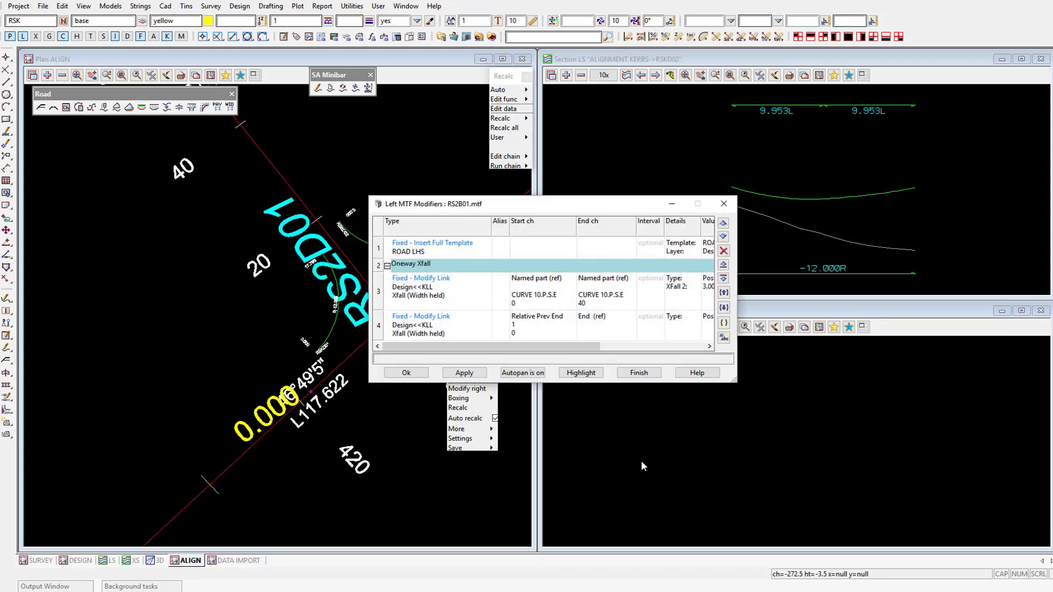
drag(492, 209, 552, 162)
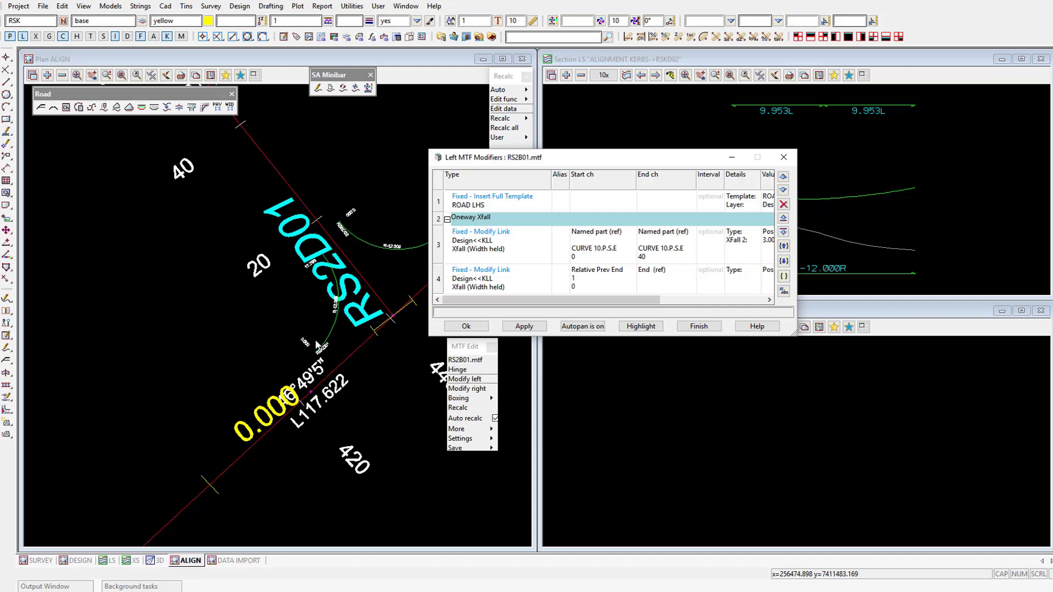
click(90, 560)
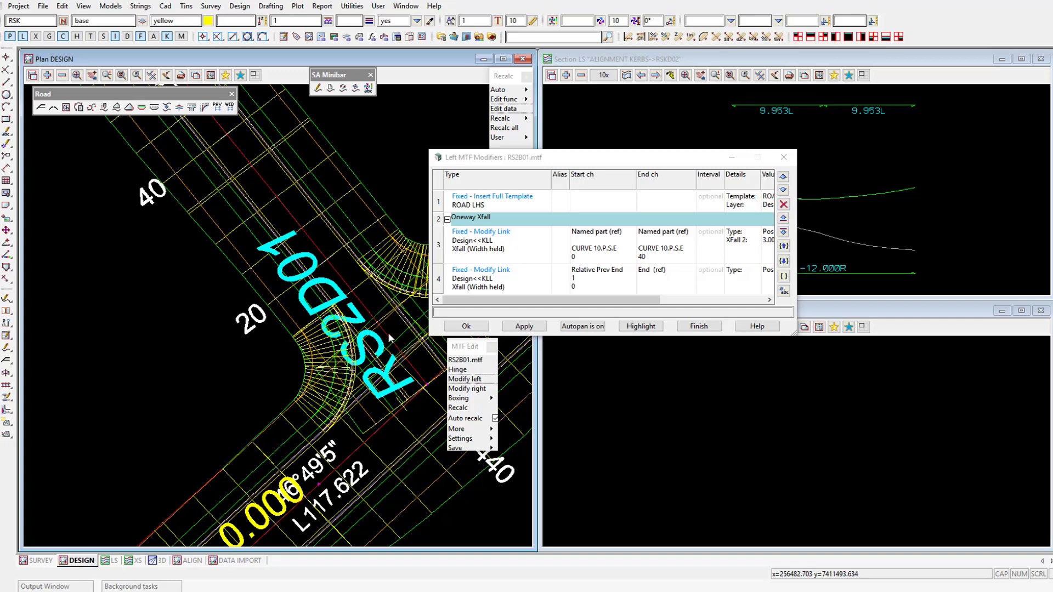
click(198, 562)
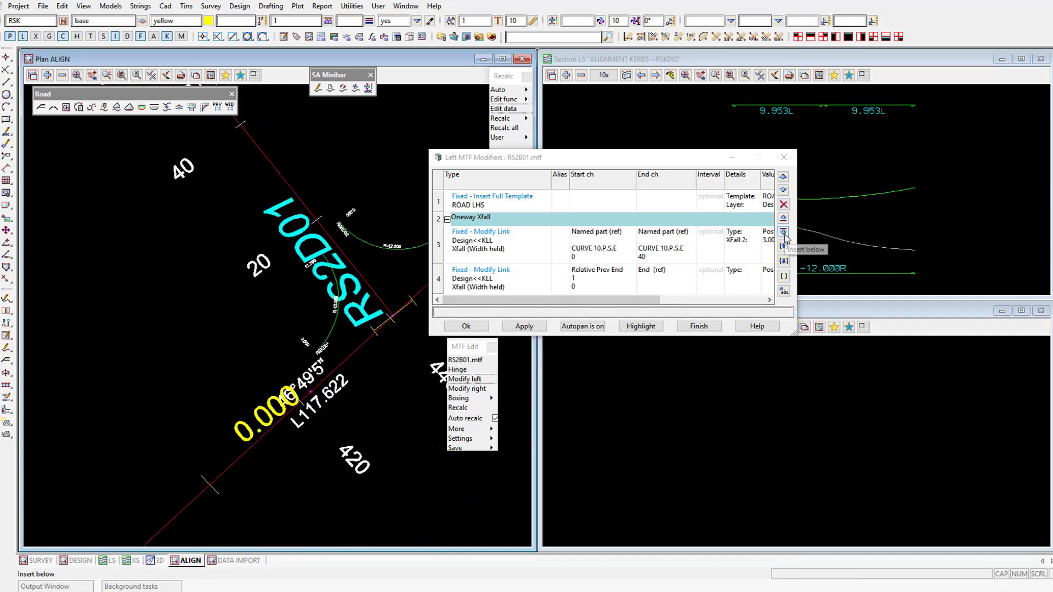
Insert a region named "Intersection RS2D01" below the last left modifier, with an empty row under it.
click(716, 279)
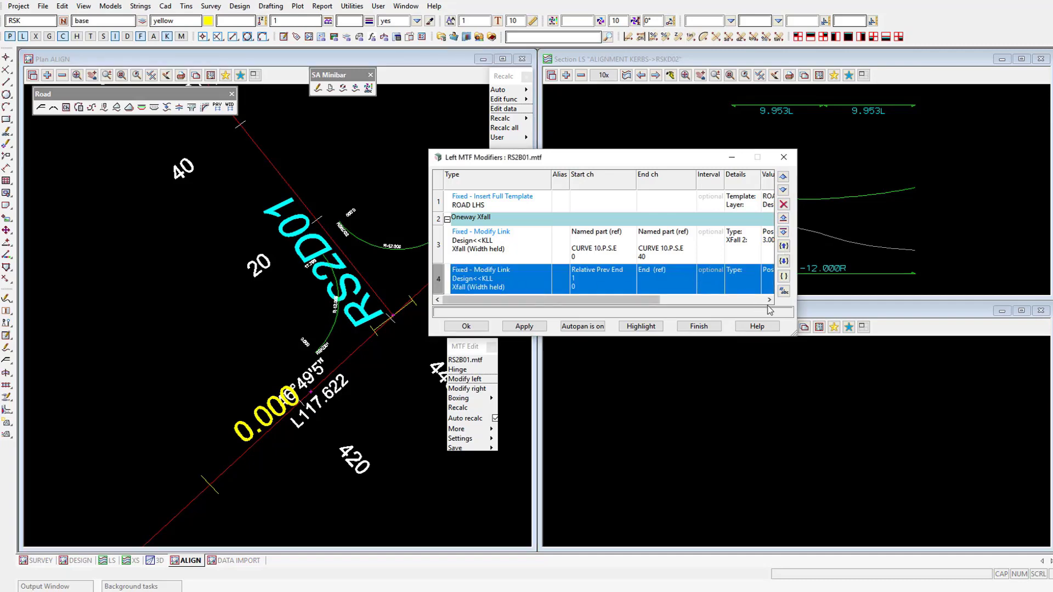
drag(794, 336, 801, 367)
click(789, 232)
click(540, 301)
click(551, 385)
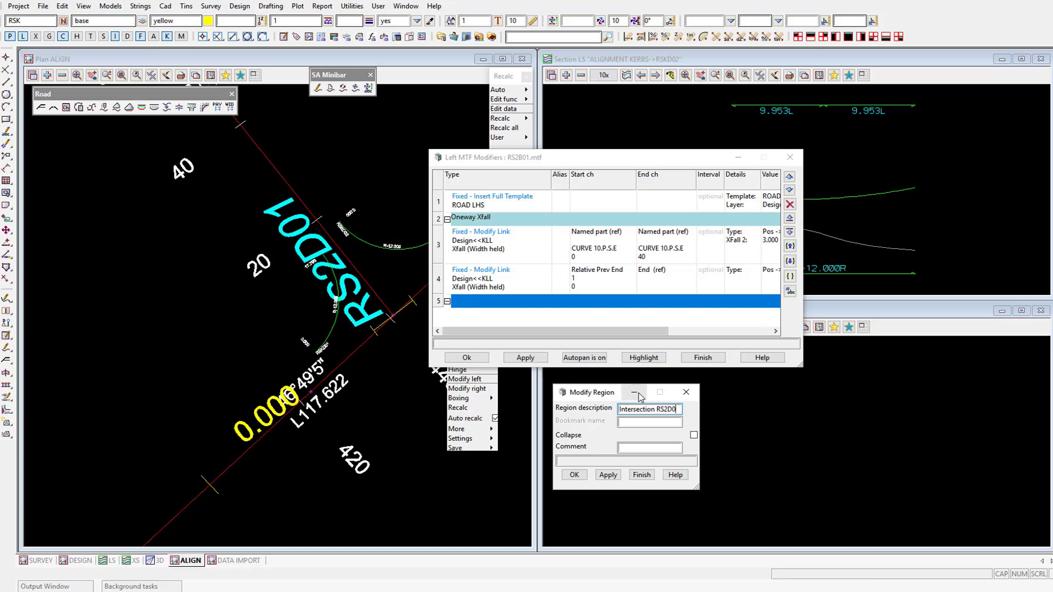
click(573, 474)
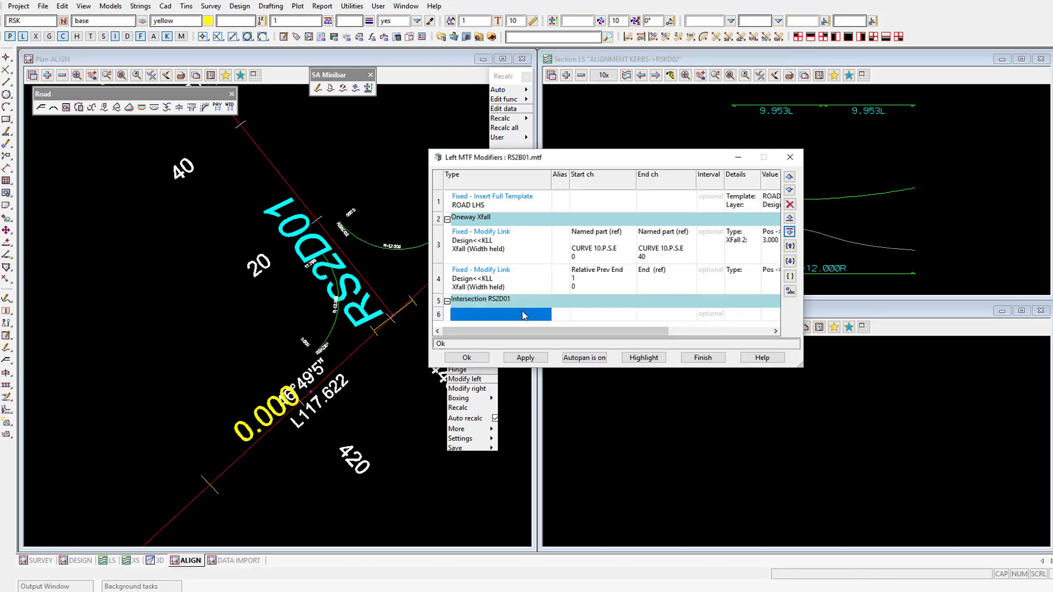
Insert a fixed "Leave fixed/remove from name" modifier for link KLL in the empty row of the Intersection RS2D01 region.
right_click(525, 317)
click(542, 333)
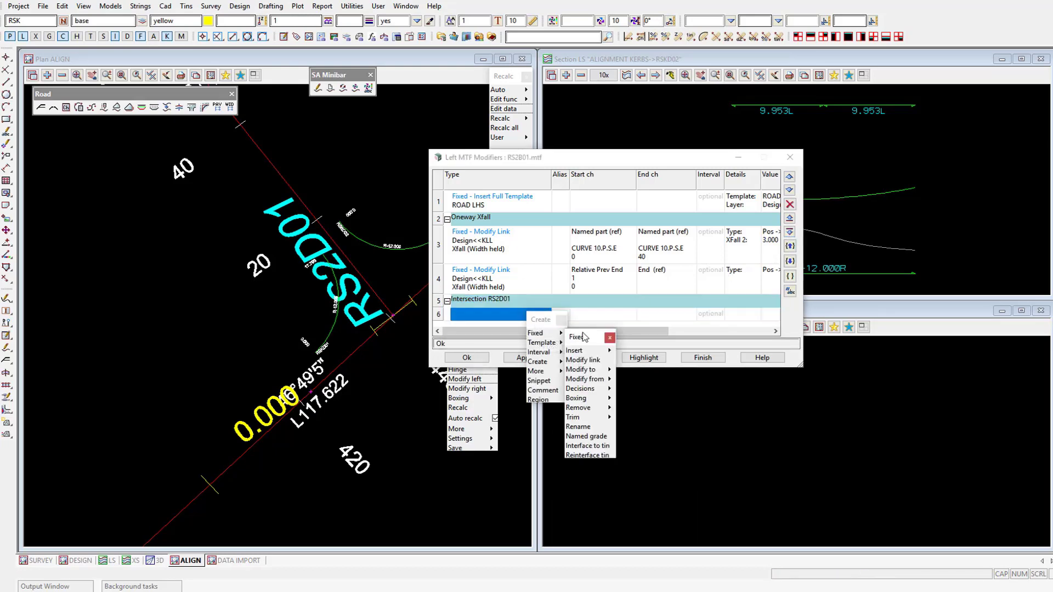
click(601, 408)
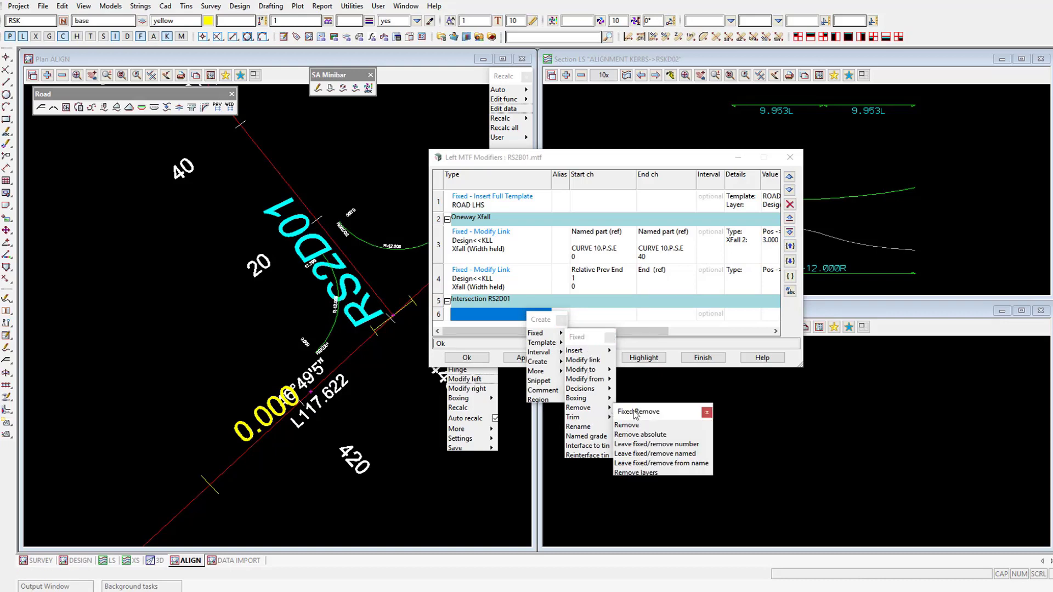
click(673, 464)
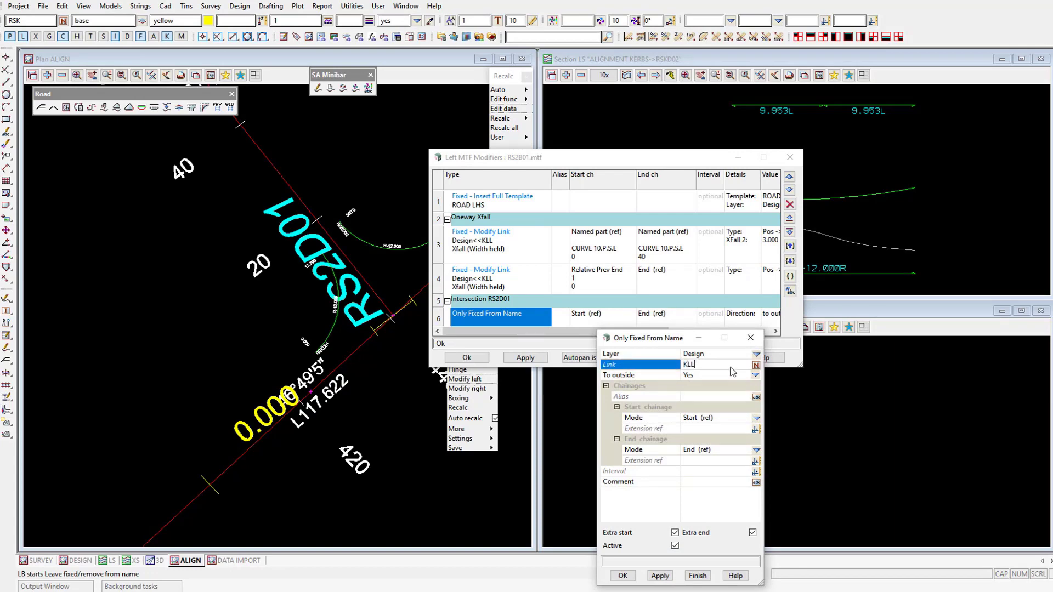
Set the modifier's start chainage mode to lowest and its end chainage mode to highest dropped chainage of other string.
click(757, 419)
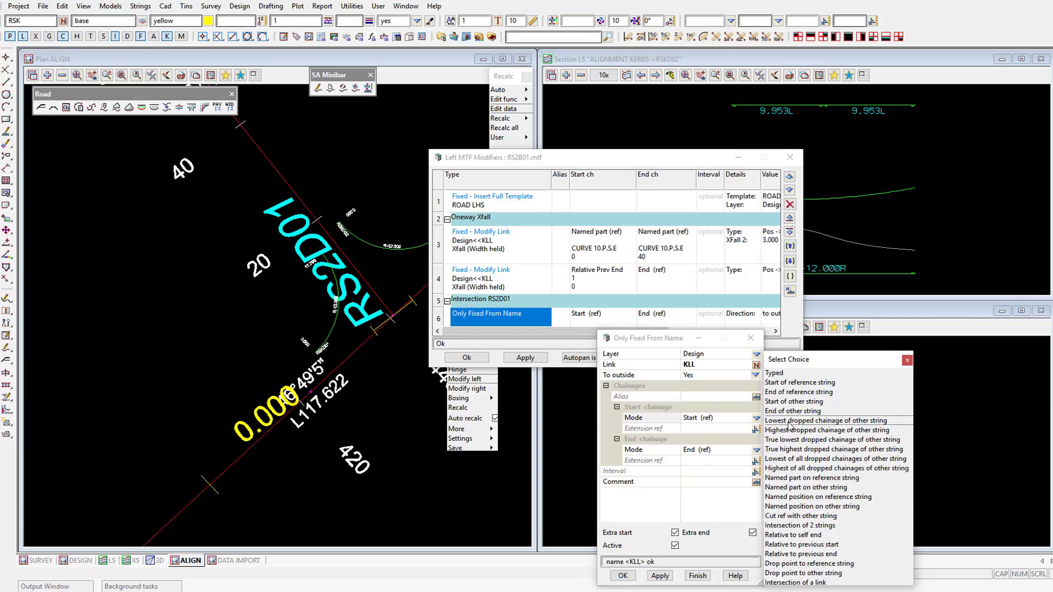
click(789, 422)
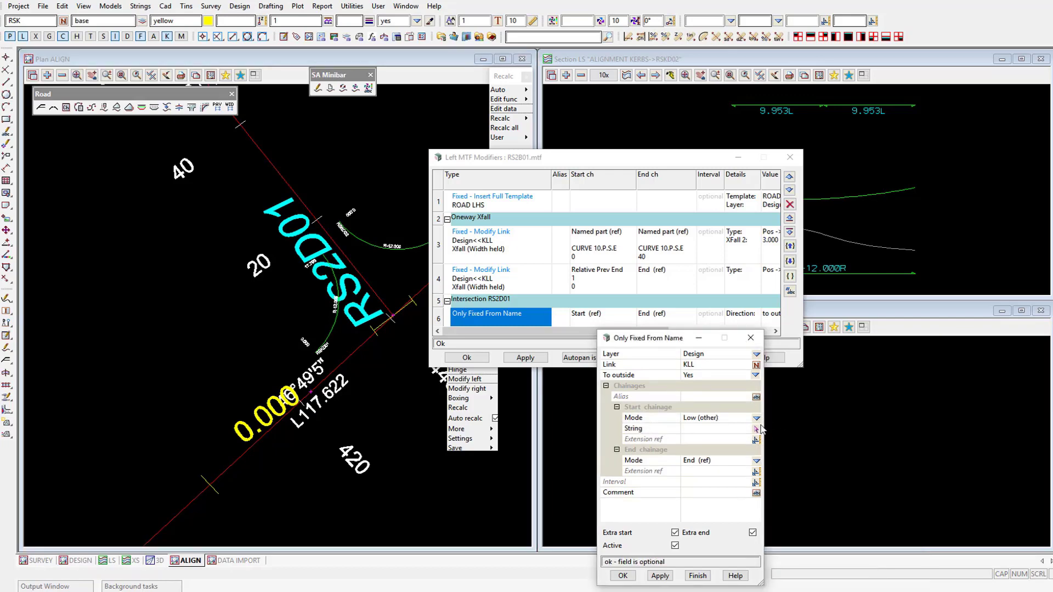
click(756, 461)
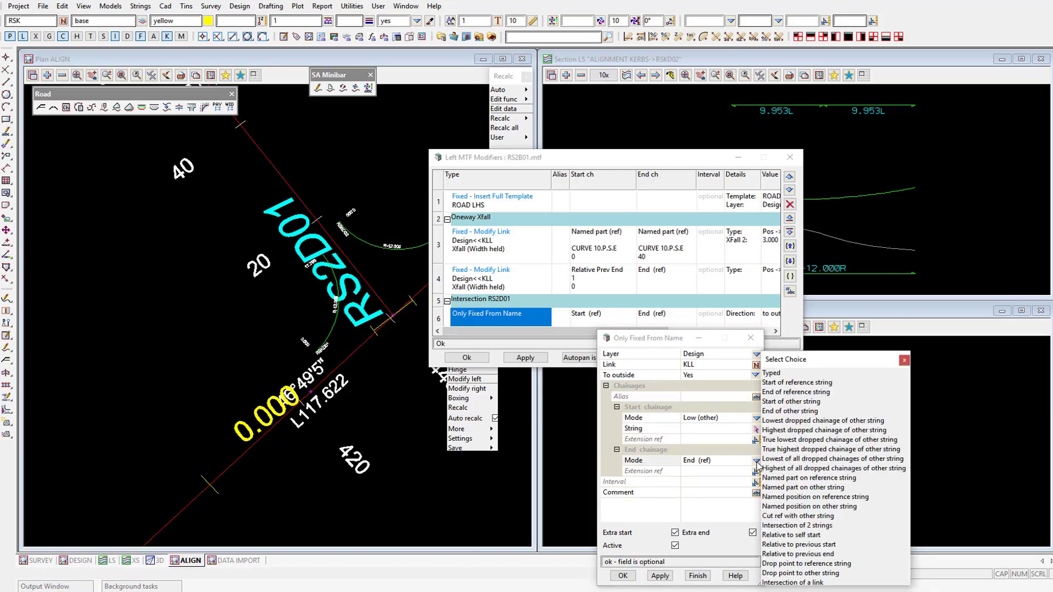
click(804, 430)
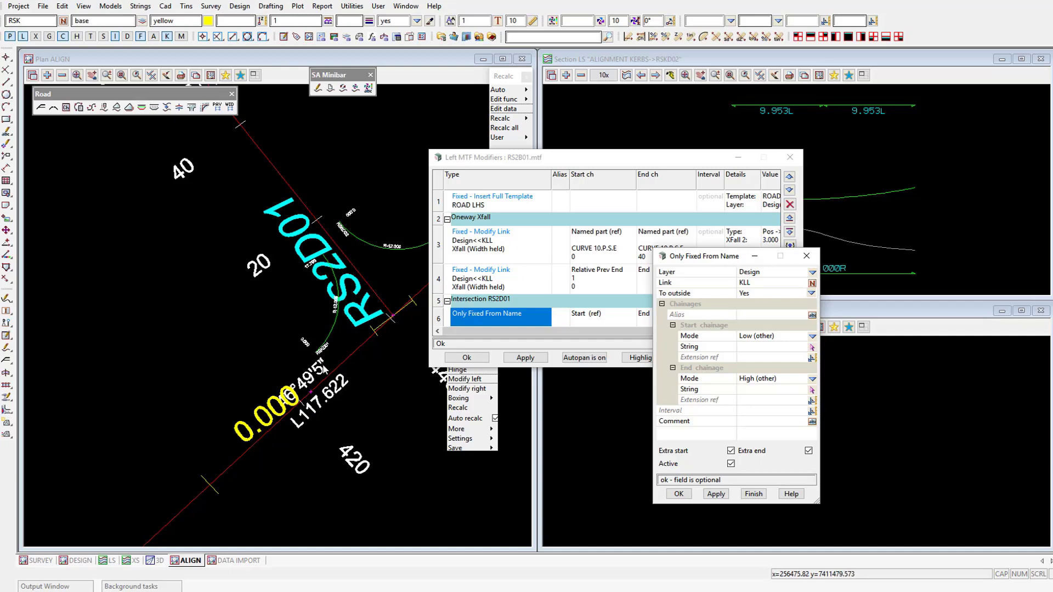
Pick kerb return RSKD01 as the start chainage string and kerb return RSKD02 as the end chainage string.
click(812, 347)
click(334, 331)
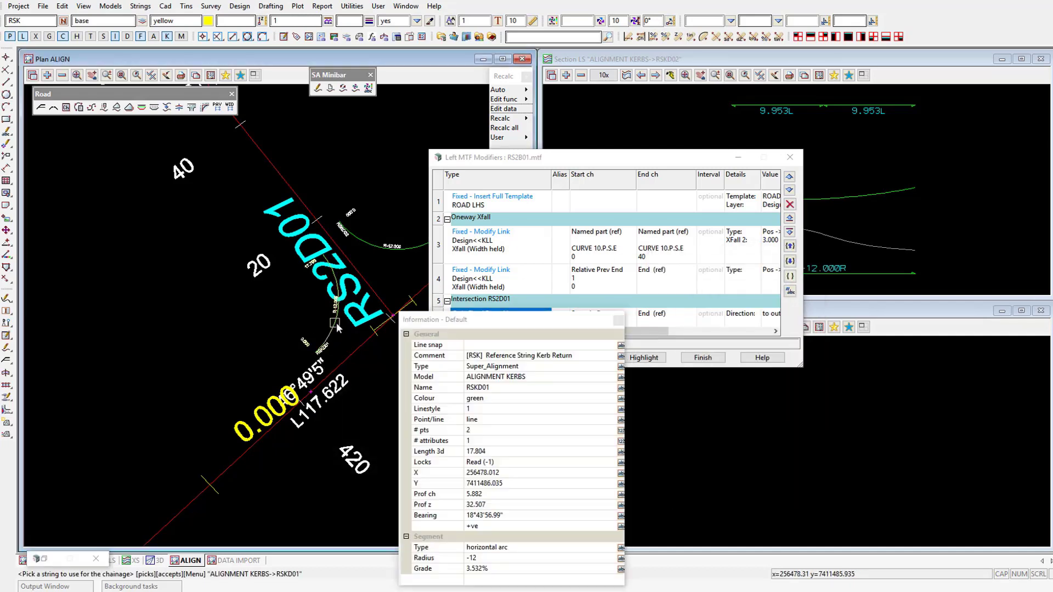
middle_click(335, 328)
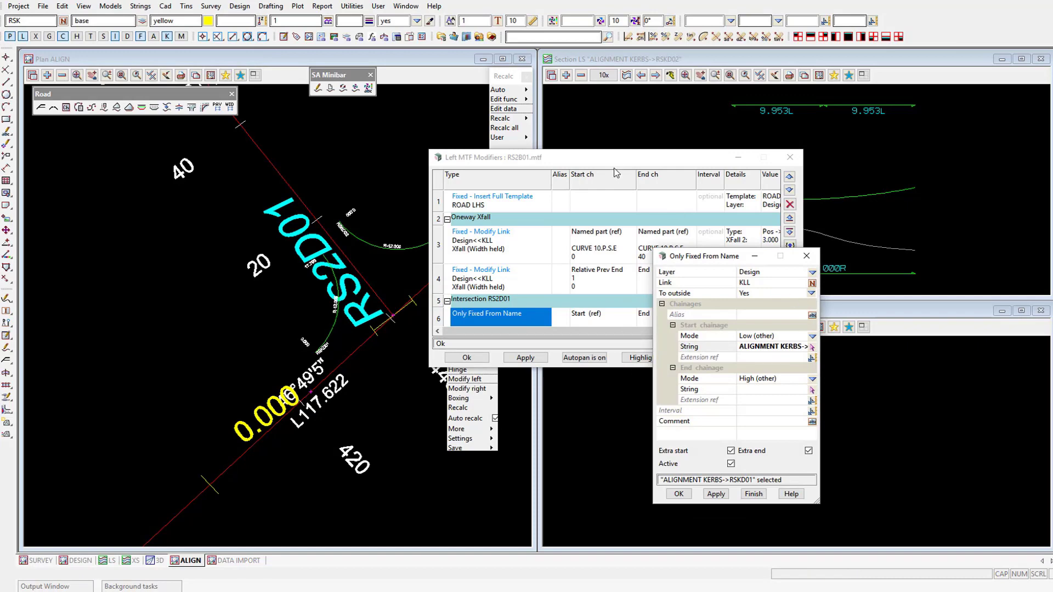
drag(624, 155, 767, 102)
scroll(288, 288, down, 1)
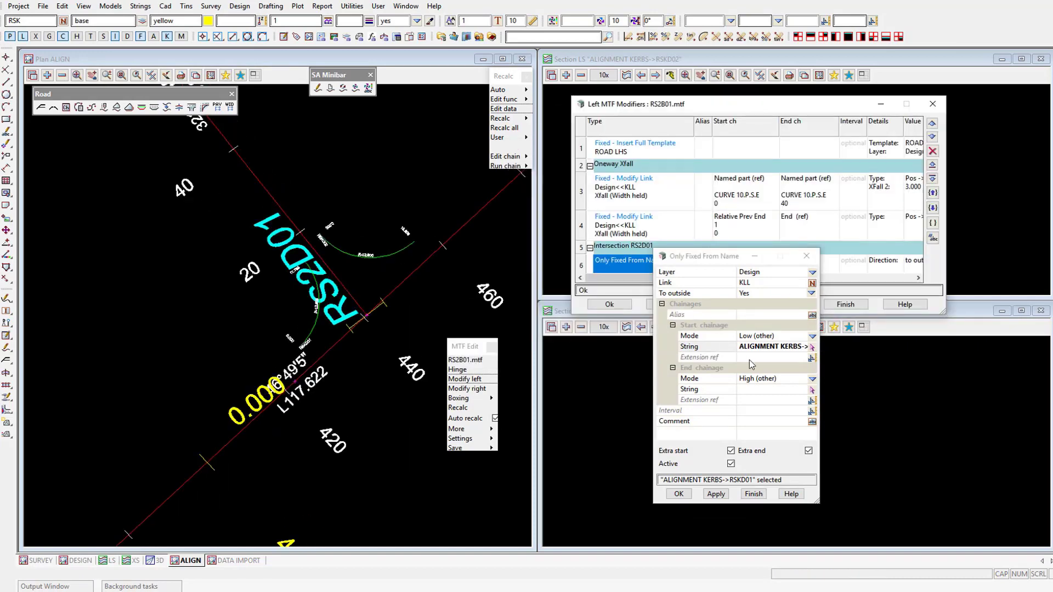
click(812, 389)
click(371, 256)
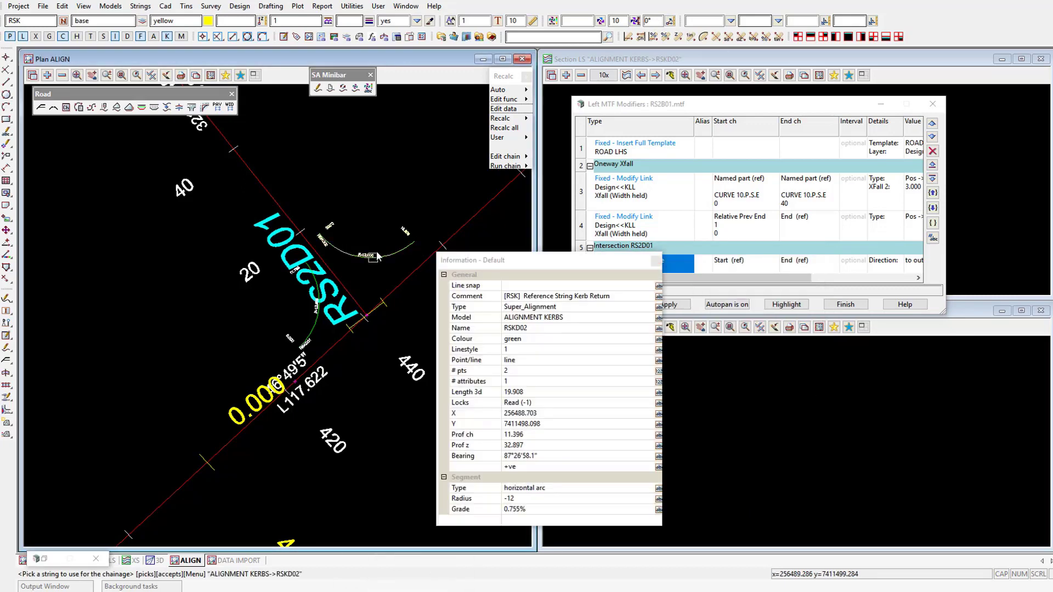
middle_click(371, 256)
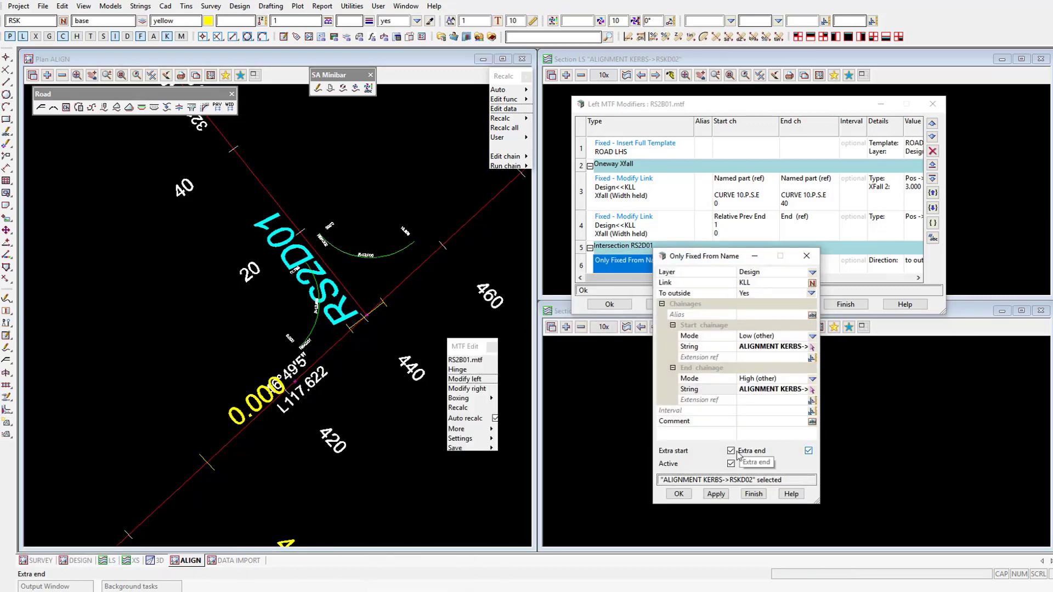
Apply the new modifier to RS2B01, accept the volume report and check the intersection in the DESIGN plan view.
click(716, 494)
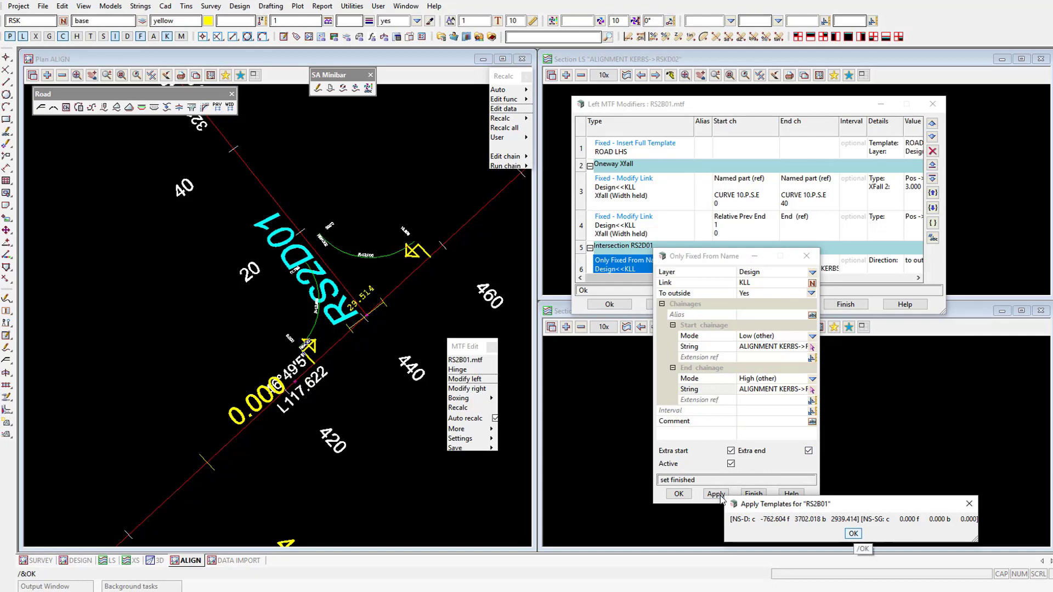
click(853, 533)
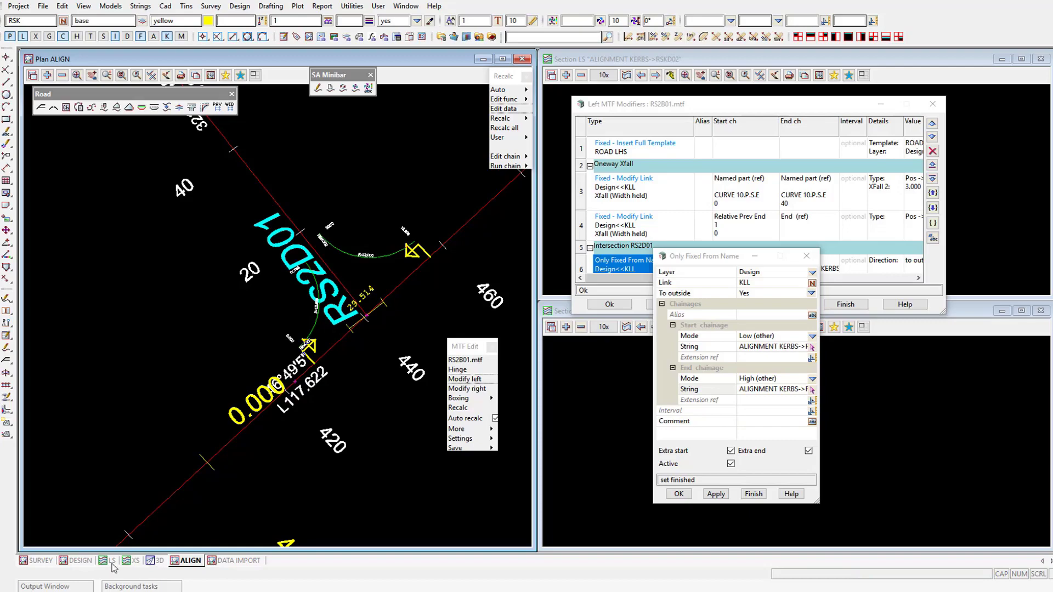
click(87, 563)
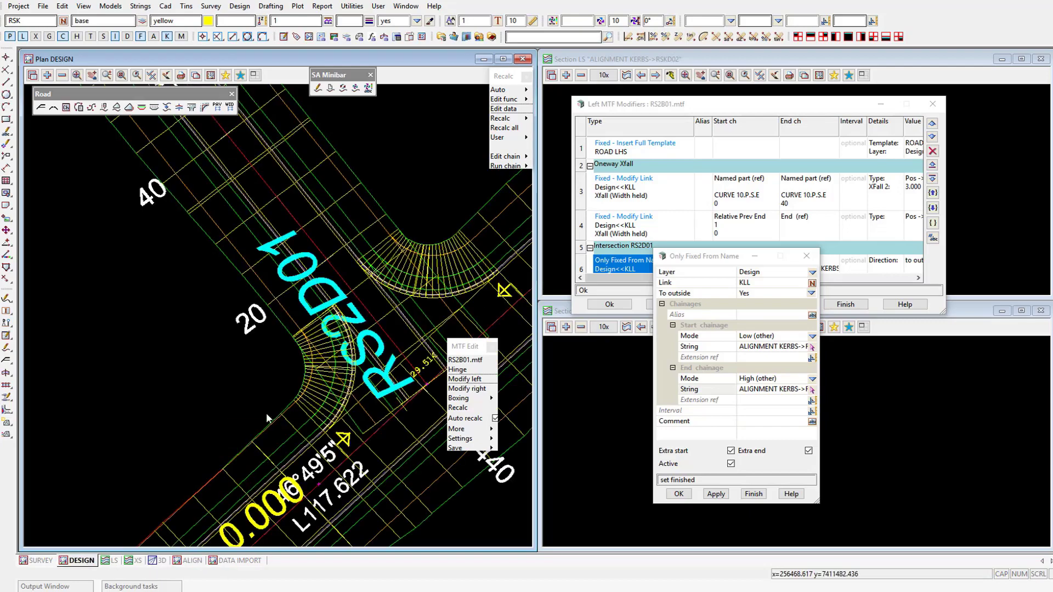
scroll(263, 301, down, 3)
scroll(331, 324, up, 2)
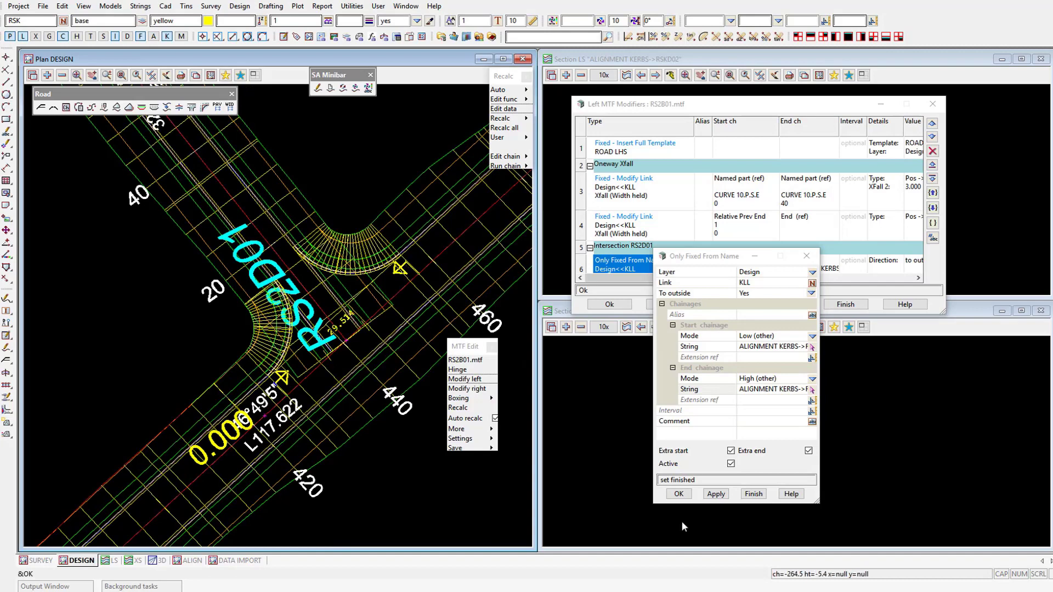
Accept the left modifiers of RS2B01.mtf, and save and finish the MTF edit.
click(680, 494)
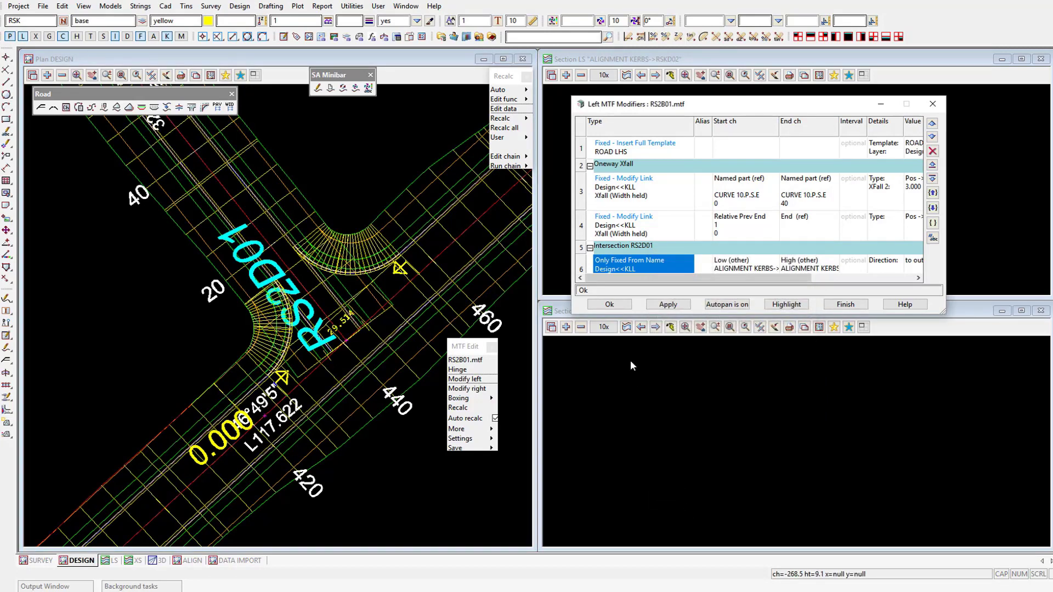
click(609, 304)
mouse_move(492, 446)
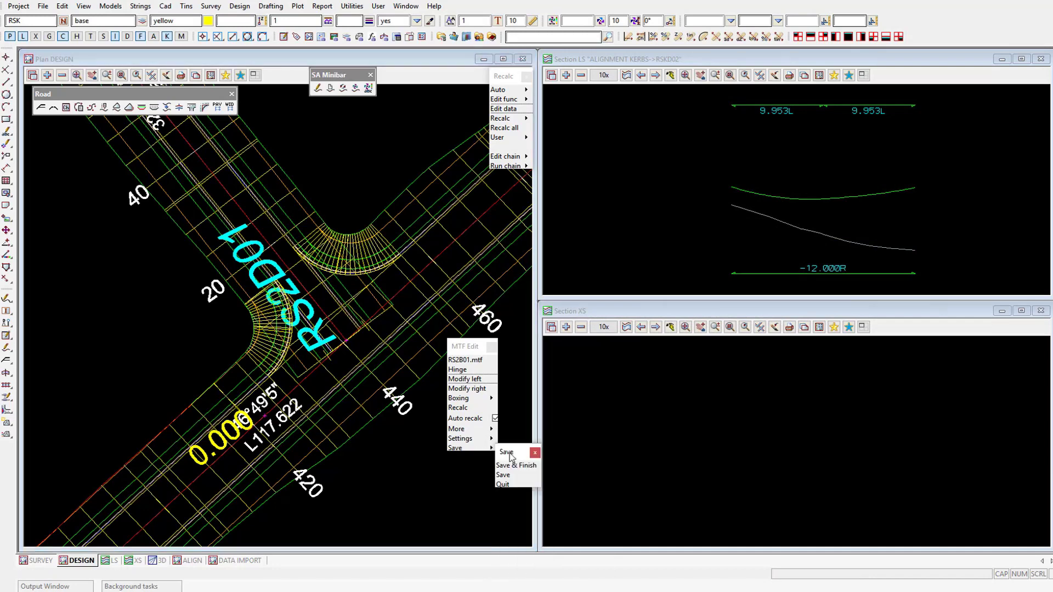
click(521, 463)
click(477, 329)
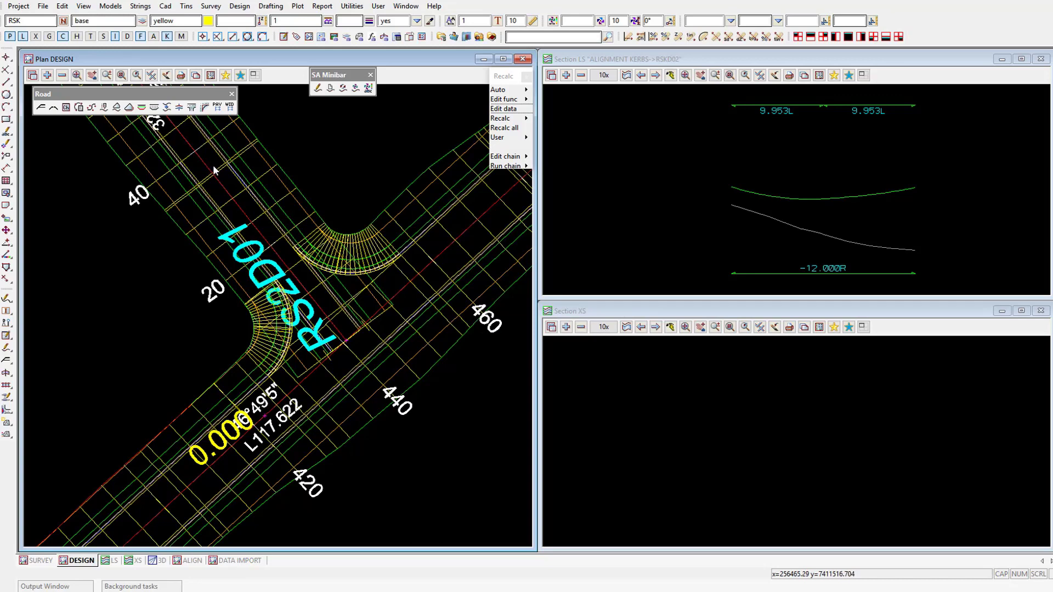
Open the left modifiers of road RS2D01 by picking it in plan, and display the ALIGN plan view beside them.
click(503, 109)
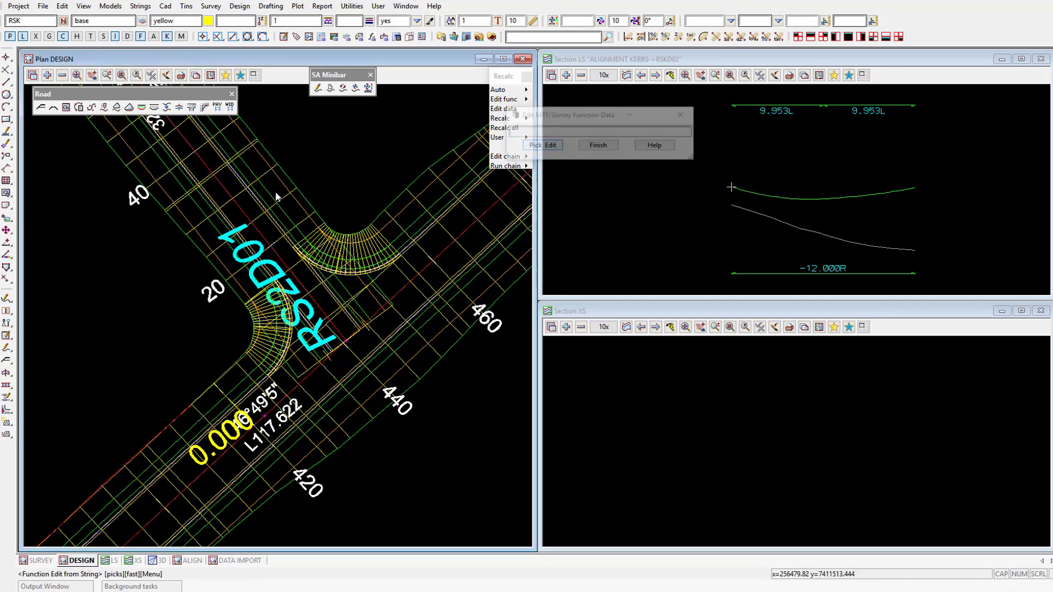
click(239, 195)
middle_click(239, 195)
drag(265, 202, 612, 331)
click(614, 365)
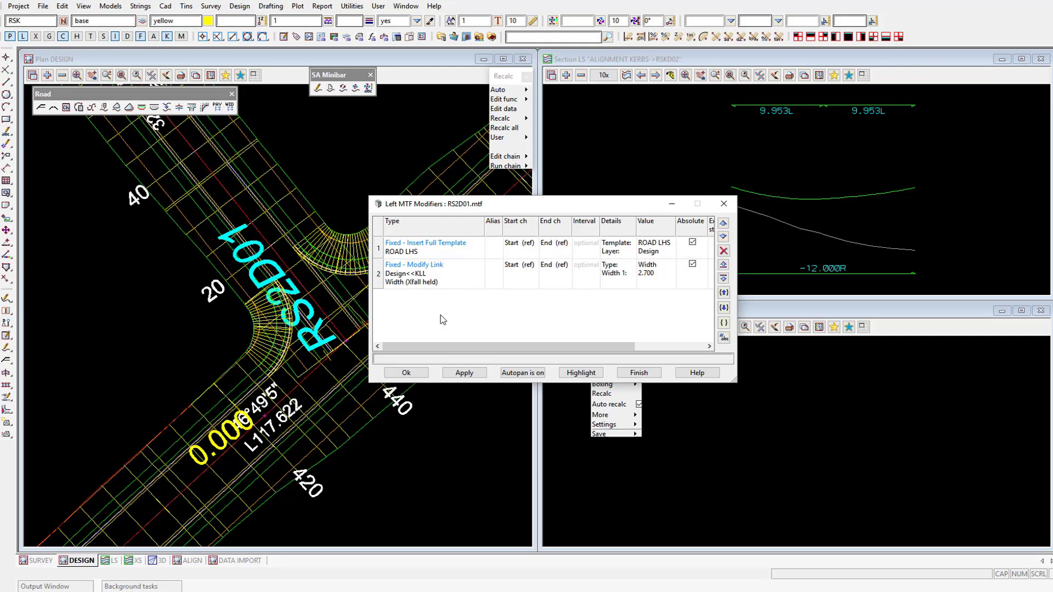
click(193, 565)
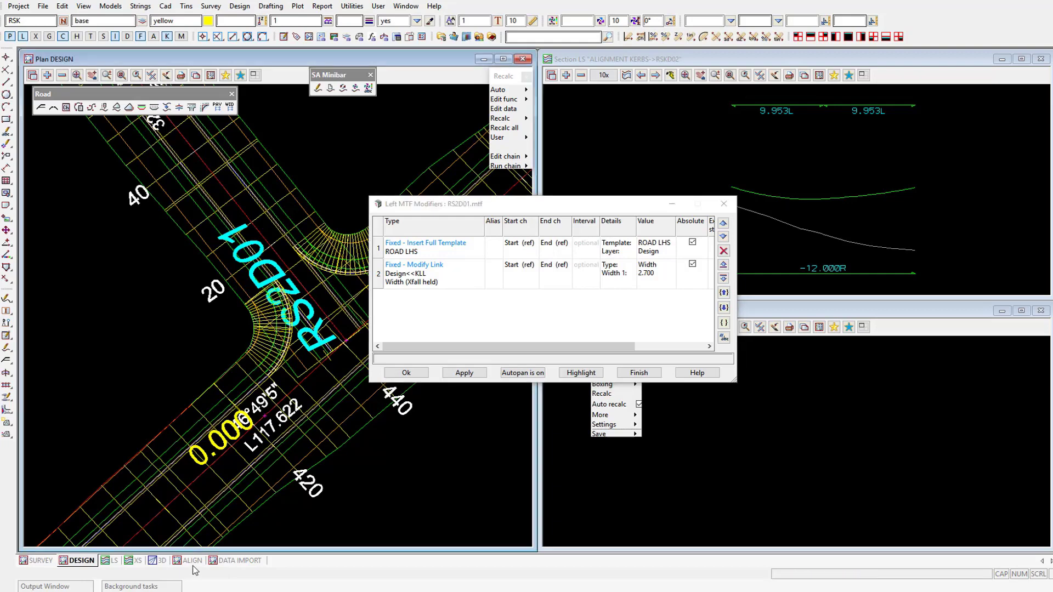
click(191, 561)
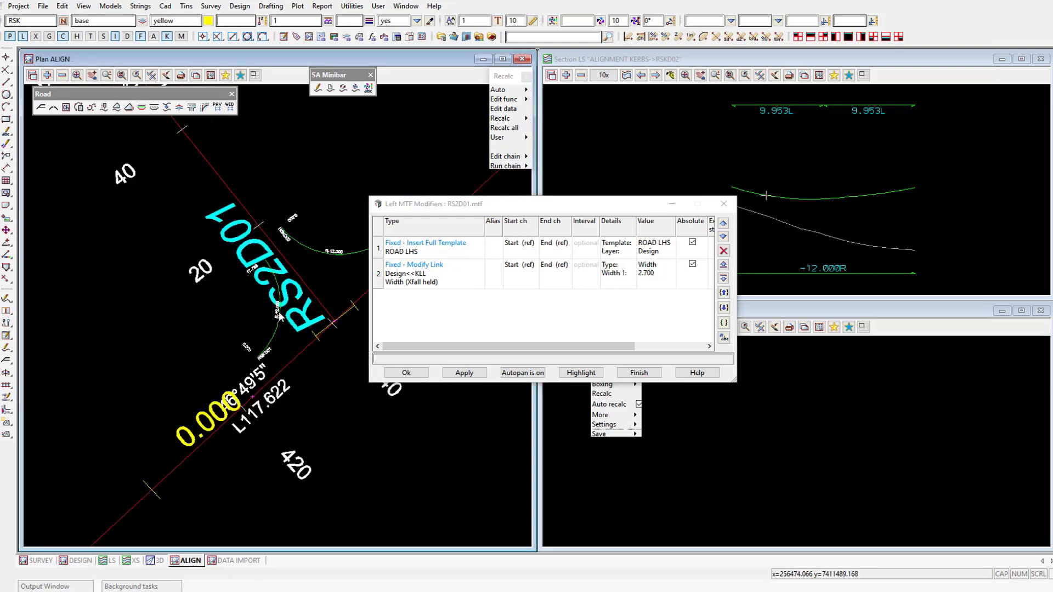
Set the ROAD LHS template's start chainage to the highest dropped chainage of other string, using kerb return RSKD01.
double_click(529, 248)
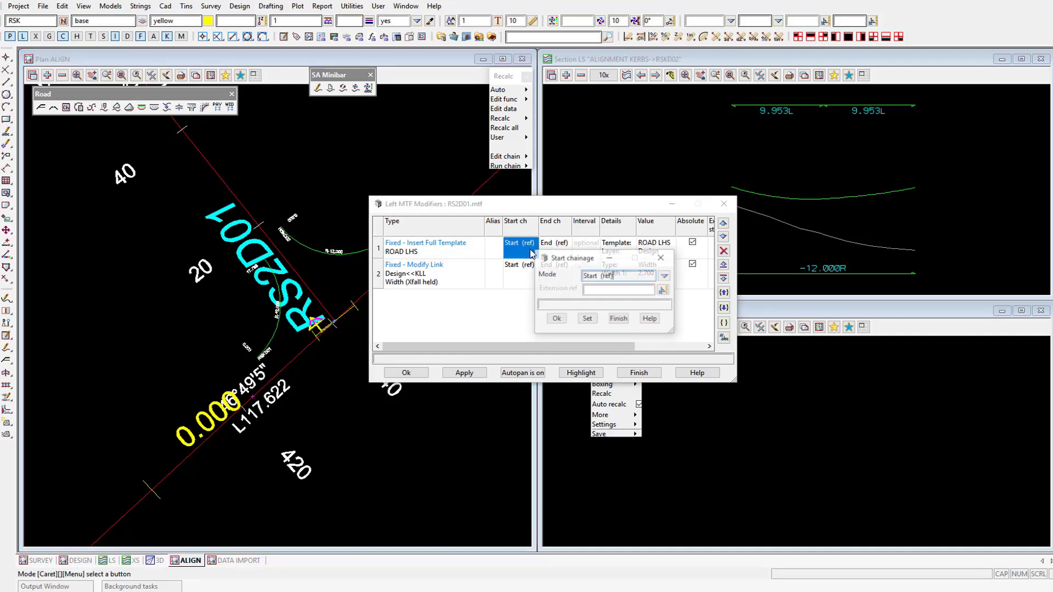
click(665, 276)
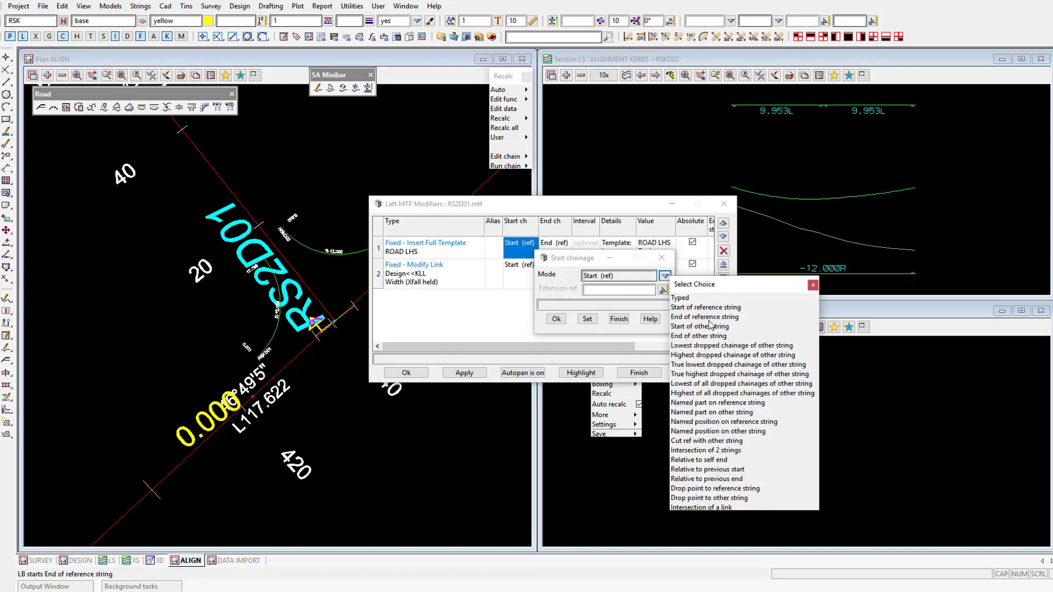
click(720, 355)
click(663, 290)
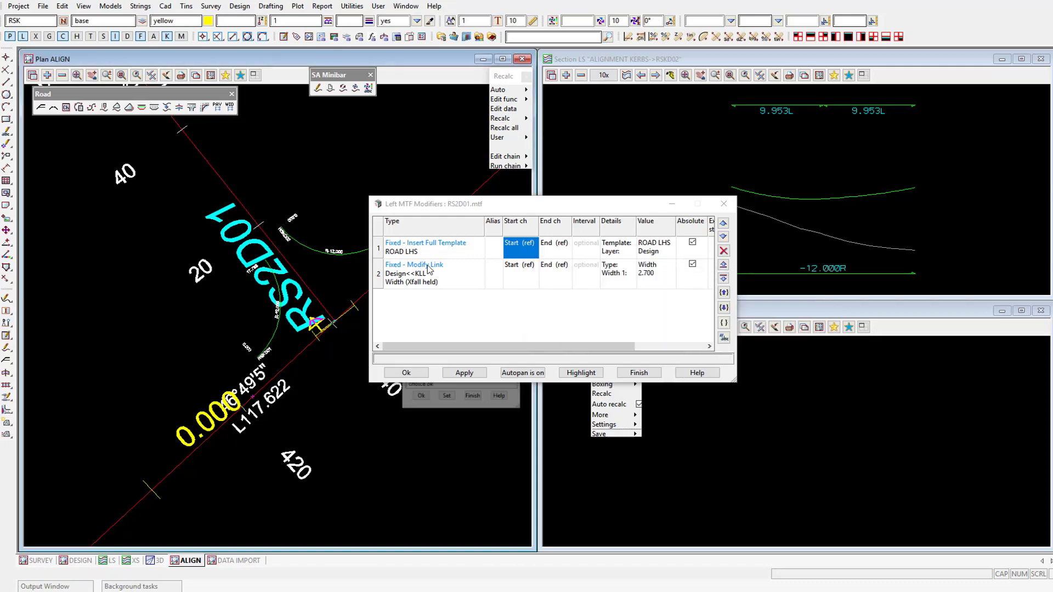
click(276, 282)
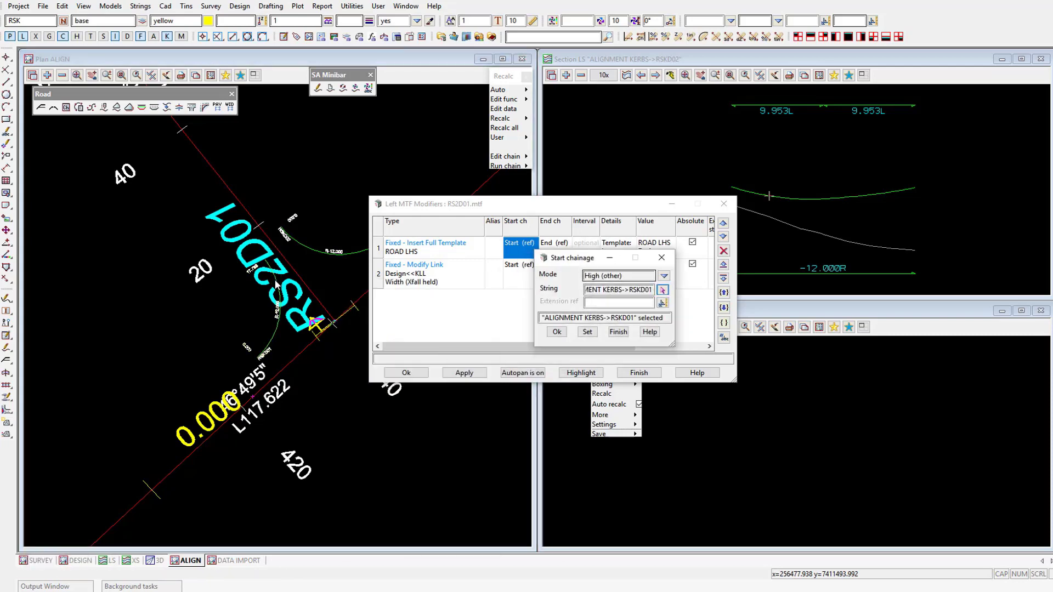
click(556, 332)
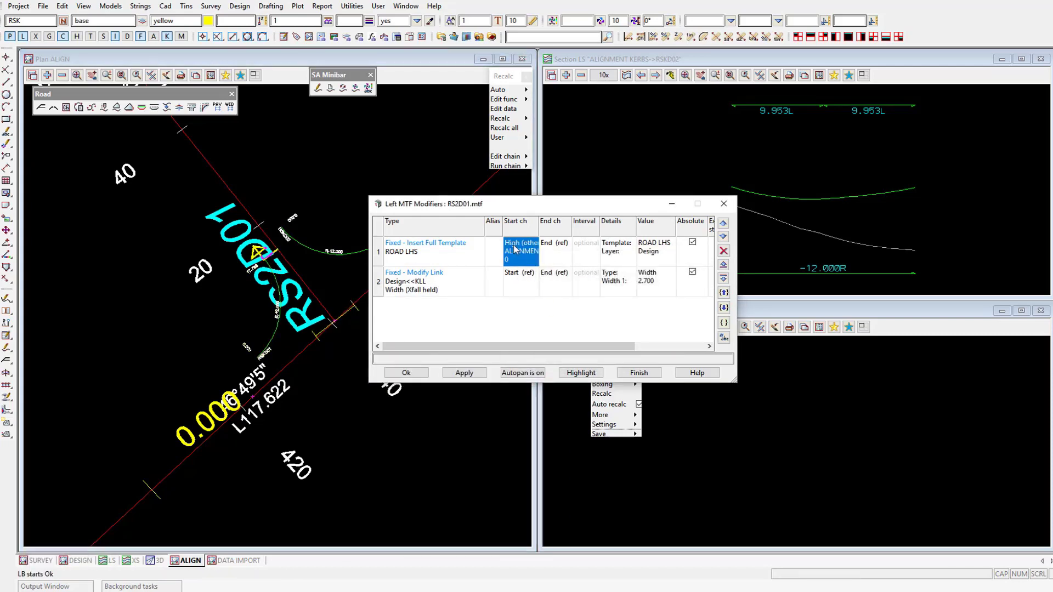
Copy the ROAD LHS template's start chainage to the start chainage of the KLL Modify Link row below it.
key(ctrl+c)
click(516, 280)
key(shift+Left)
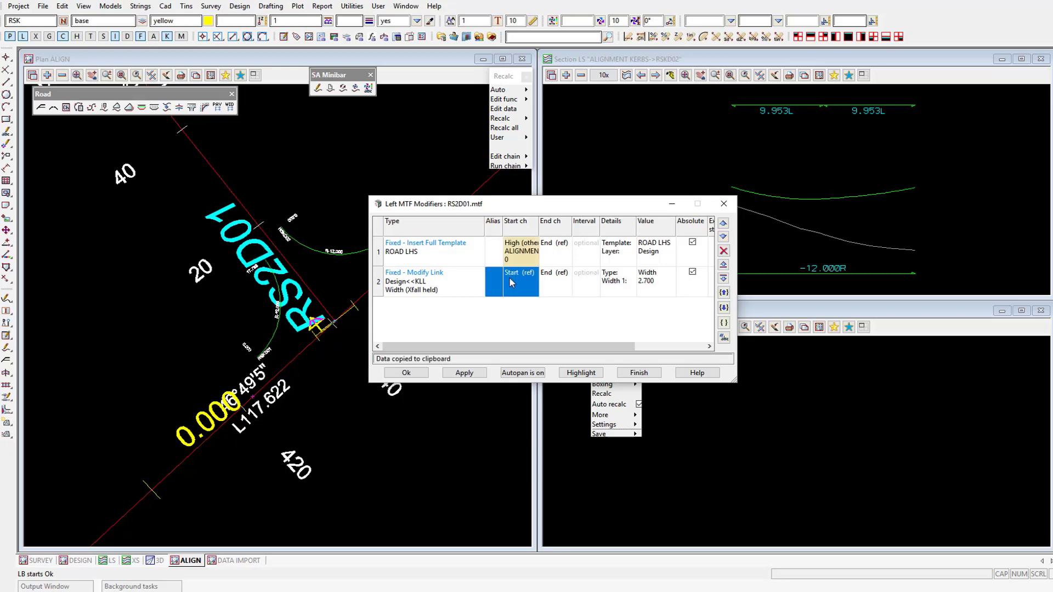
shift+click(530, 259)
double_click(530, 259)
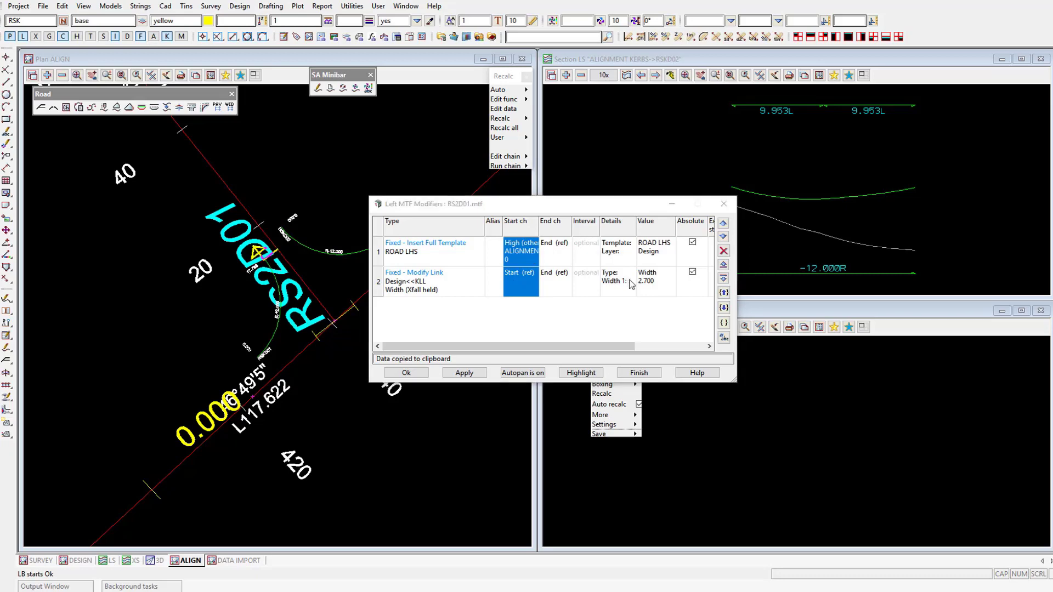
click(618, 337)
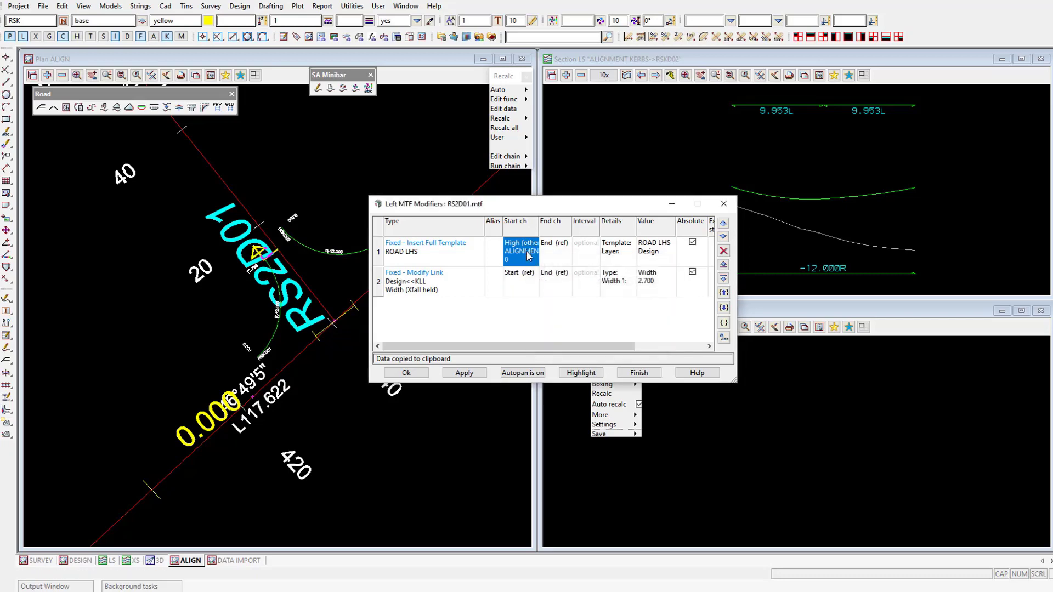
click(524, 288)
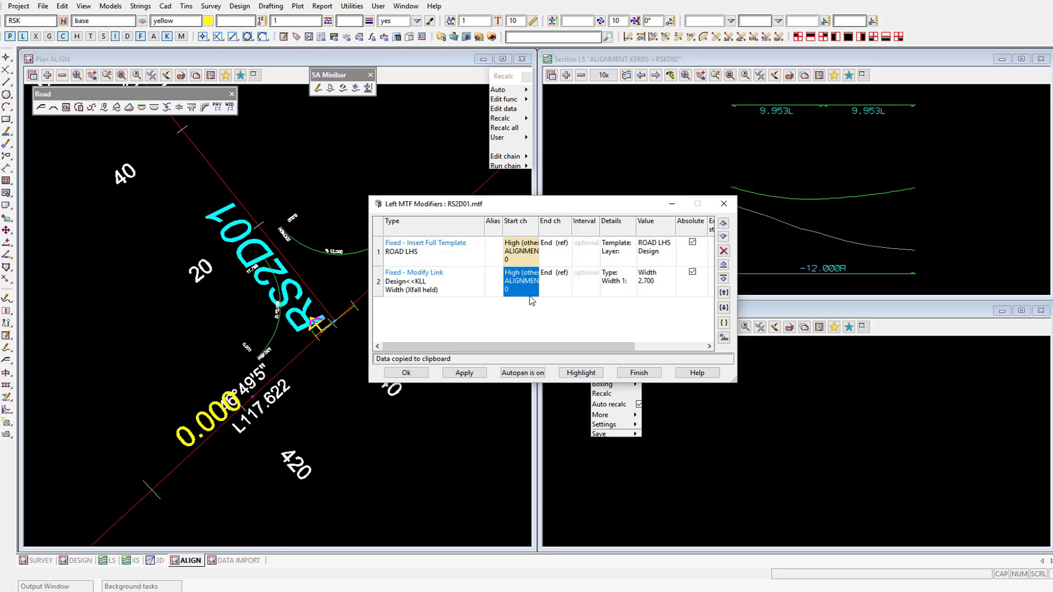
Apply the left modifiers of RS2D01.mtf, check them in the DESIGN plan view and accept them.
click(480, 376)
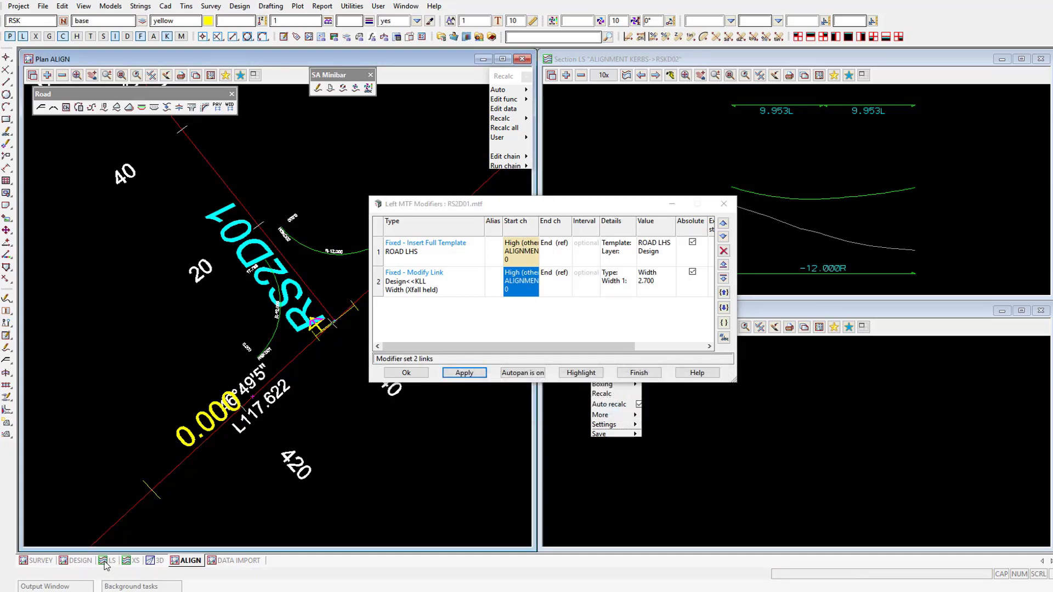
click(77, 561)
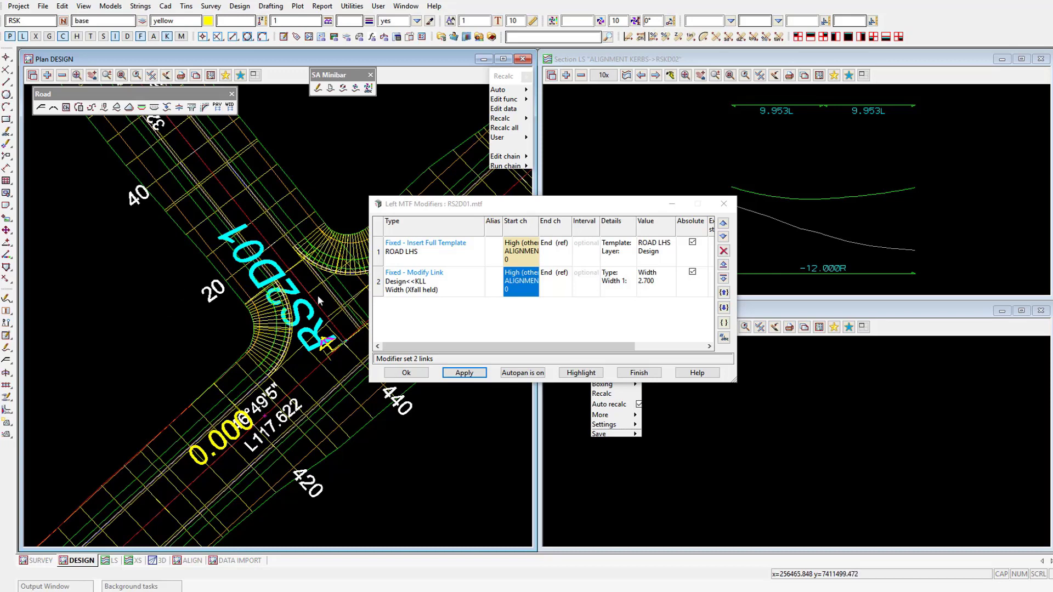
click(406, 372)
In the right modifiers of RS2D01.mtf, start the ROAD RHS template at the highest dropped chainage of other string, using kerb return RSKD02.
click(610, 374)
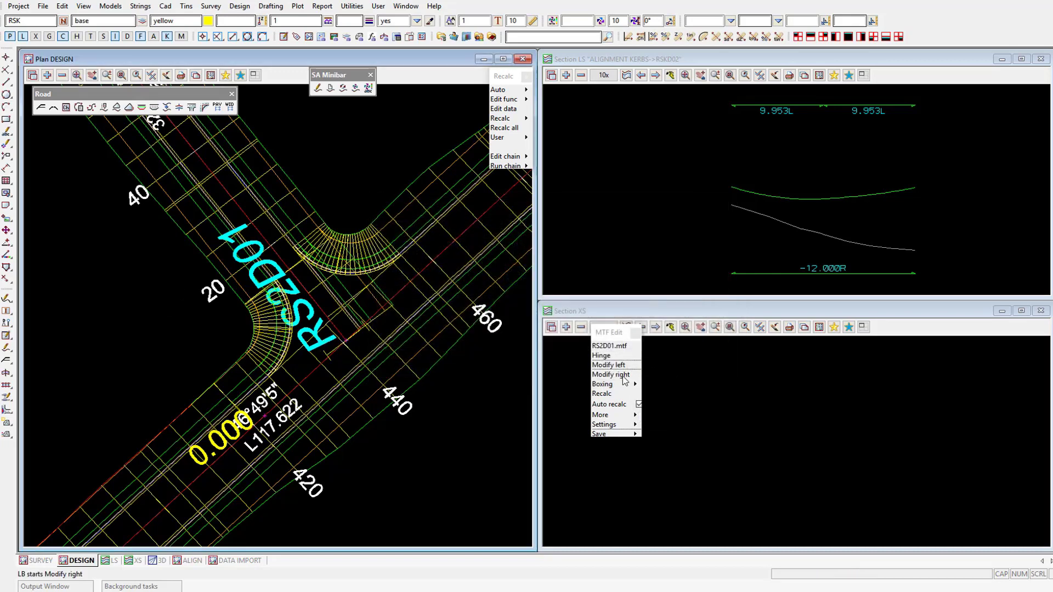
click(192, 560)
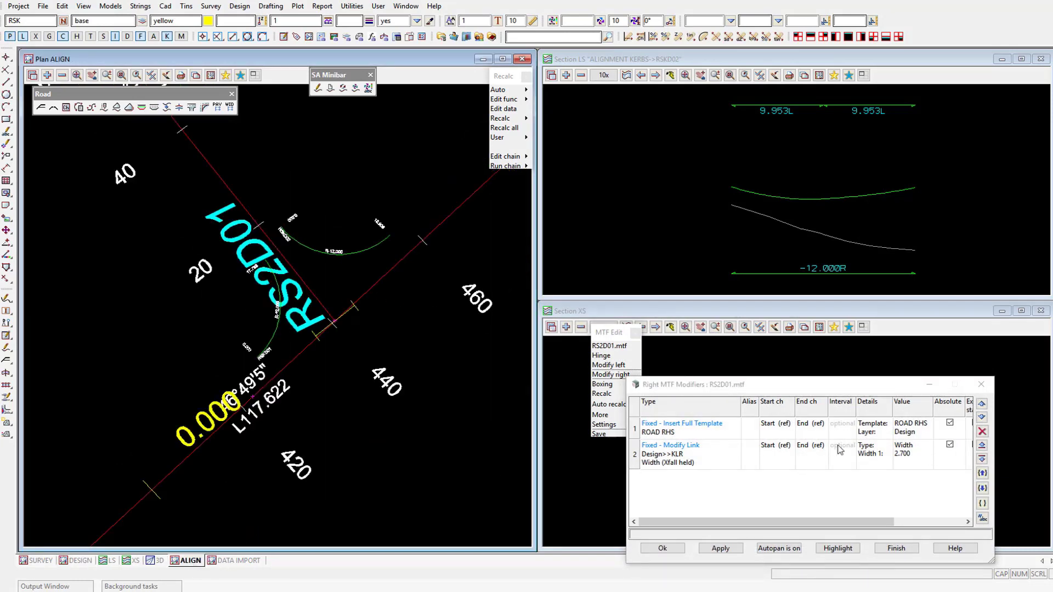
double_click(782, 432)
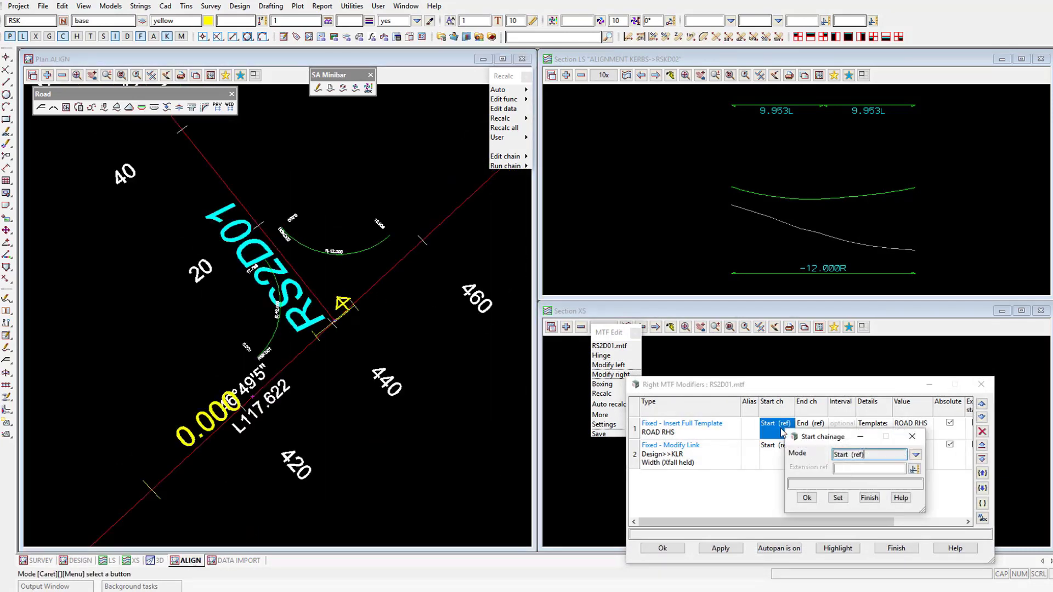
click(915, 454)
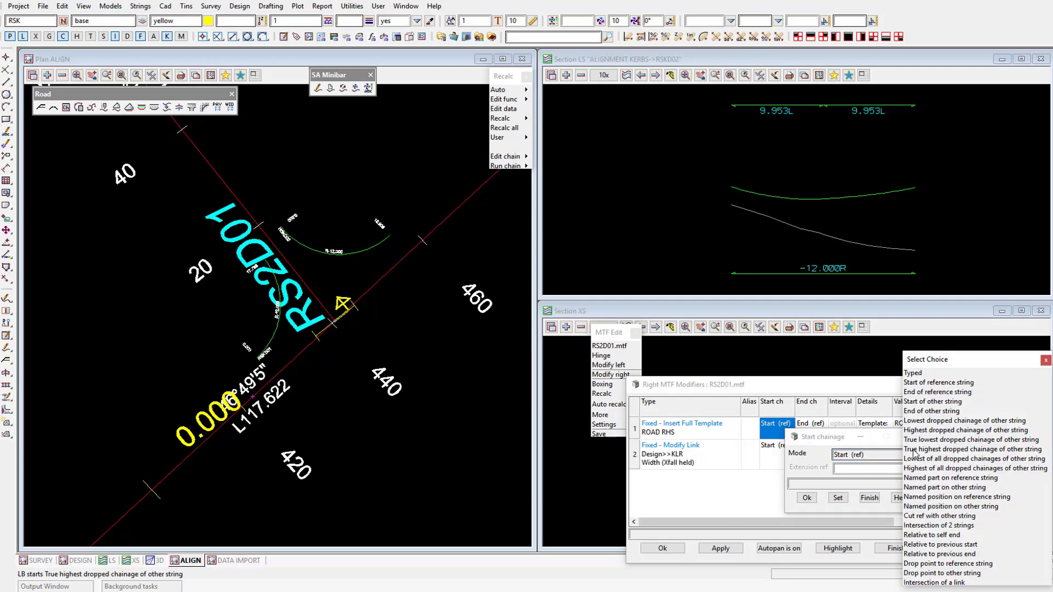
click(939, 432)
click(913, 469)
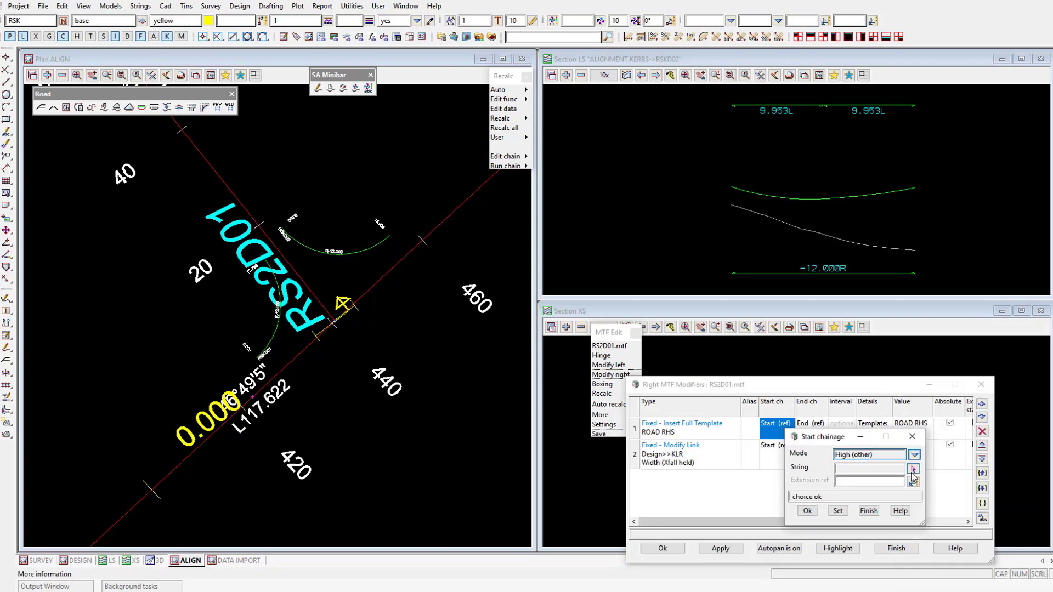
click(362, 250)
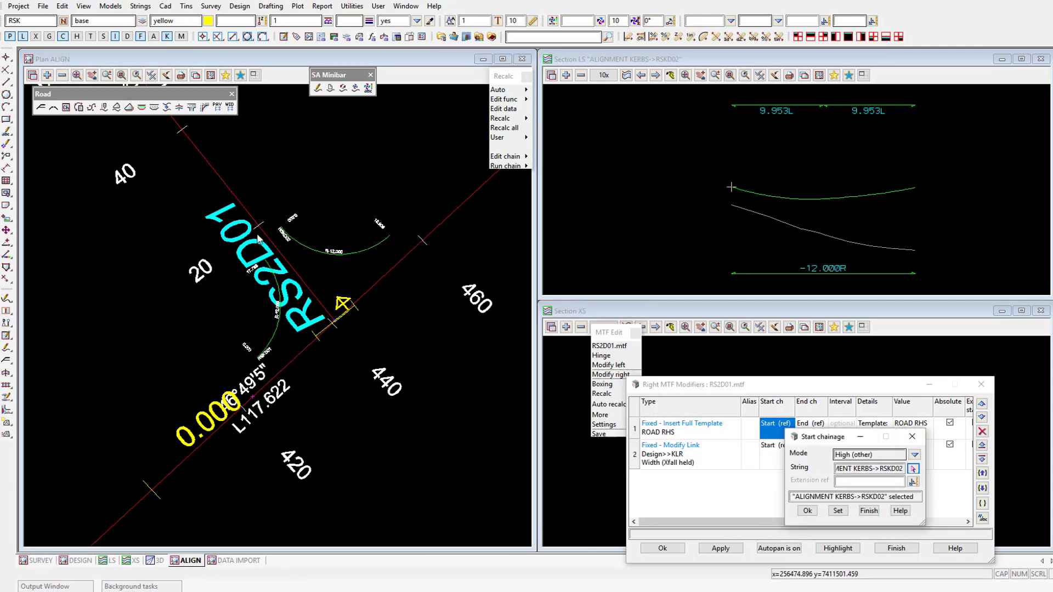
click(807, 510)
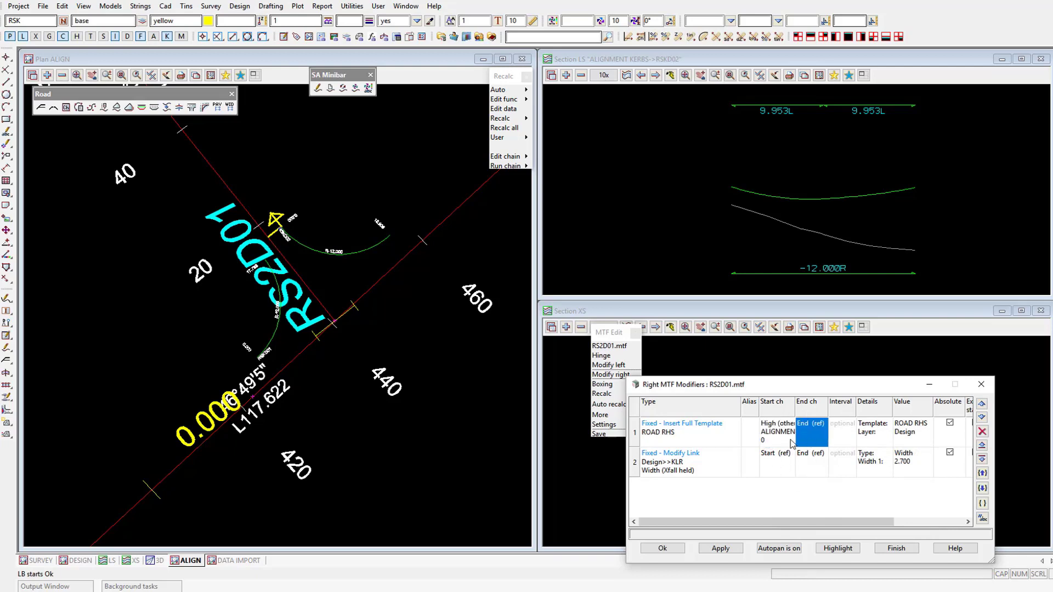
Copy the ROAD RHS template's start chainage to the start chainage of the KLR Modify Link row below it.
key(ctrl+c)
click(777, 463)
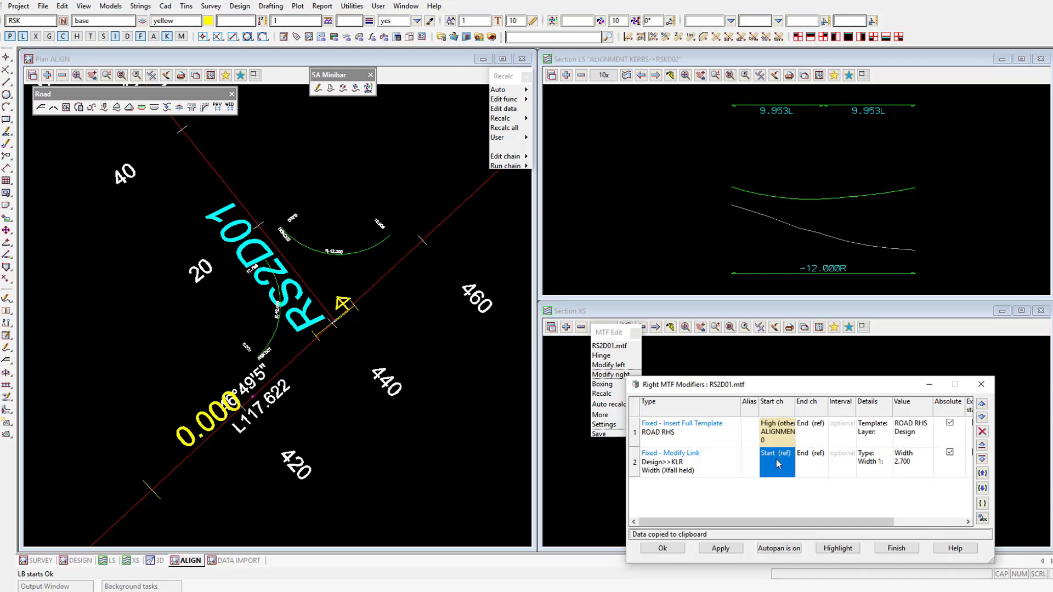
key(ctrl+v)
Apply and accept the right modifiers of RS2D01.mtf, and check them in the DESIGN plan view.
click(720, 548)
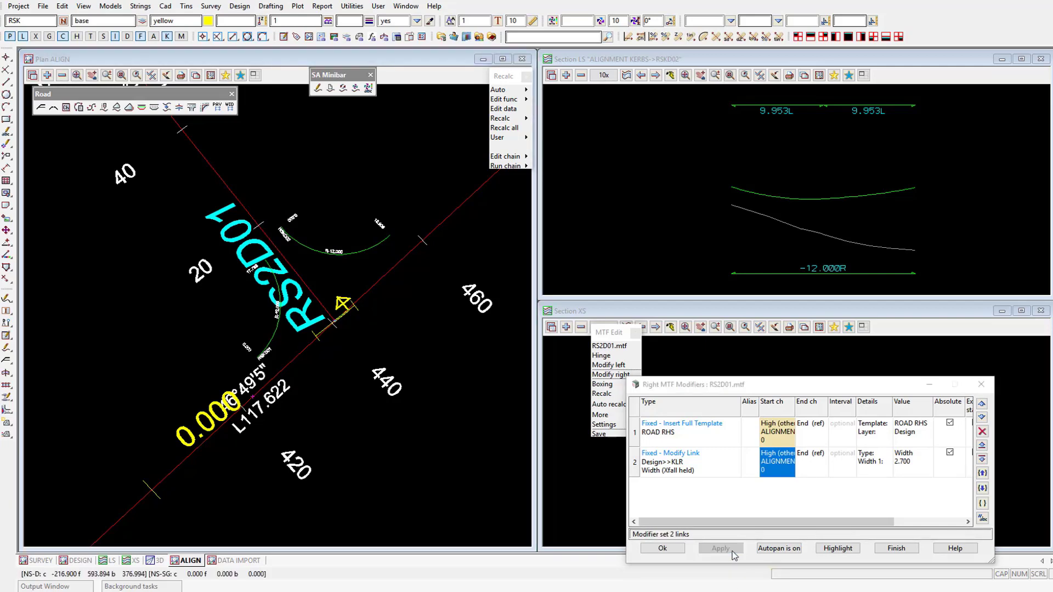
click(661, 548)
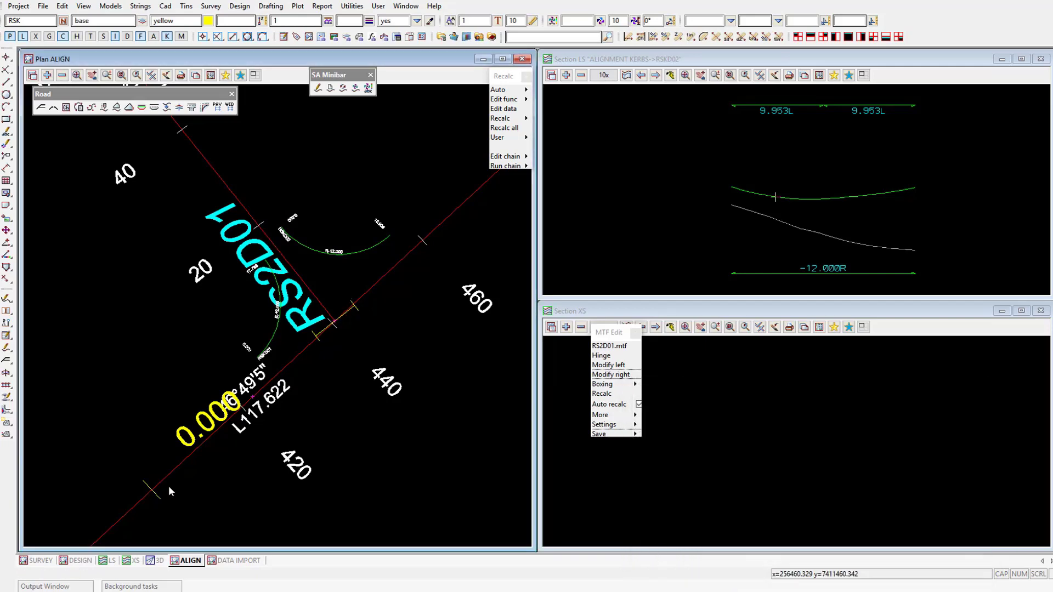
click(87, 559)
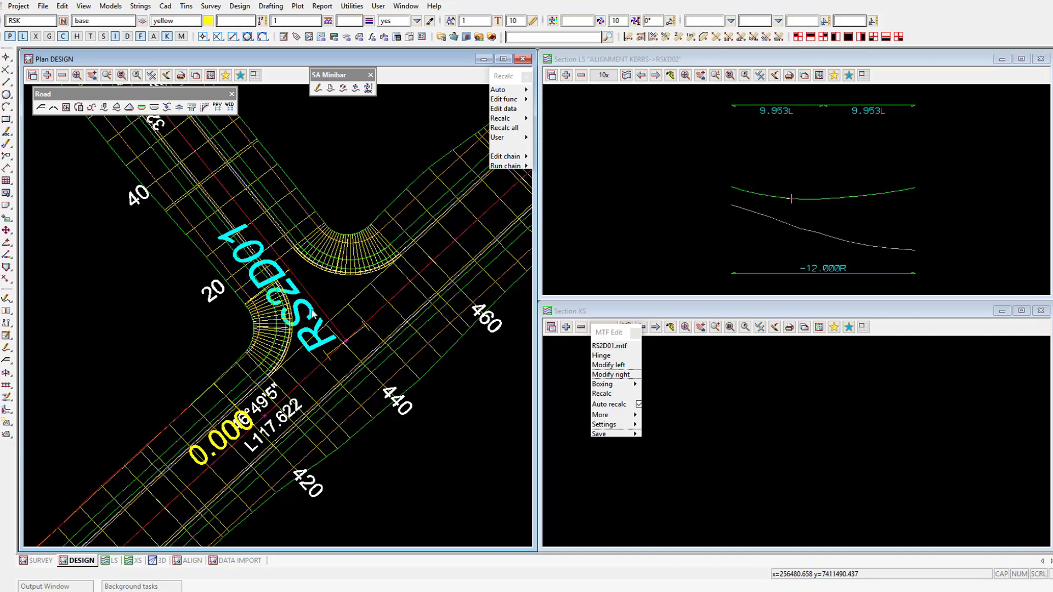
Start creating a super tin named SUPER DESIGN, with tin SUPER DESIGN as its model.
click(185, 10)
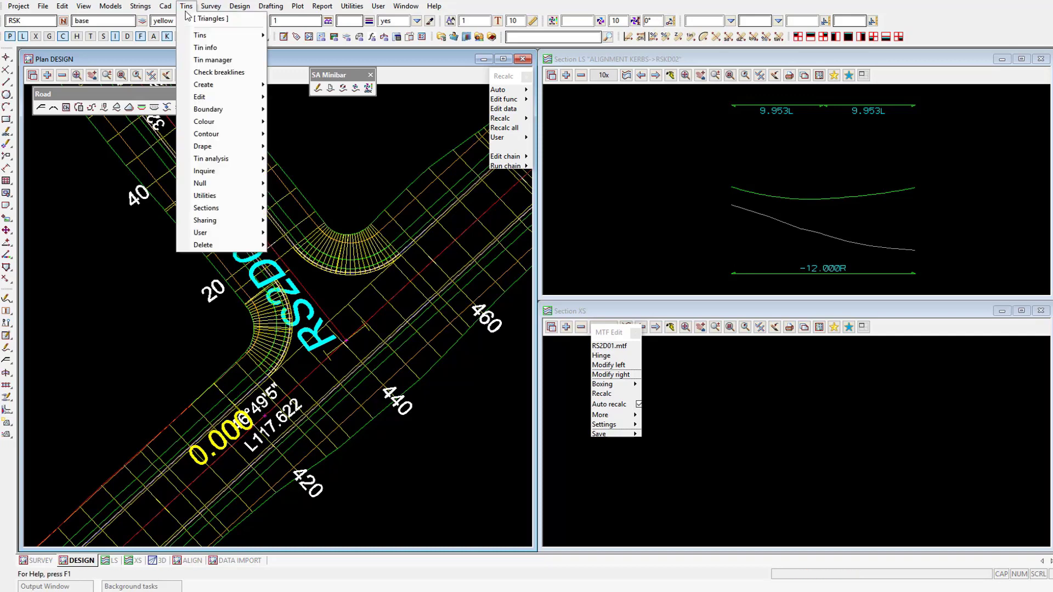
mouse_move(219, 85)
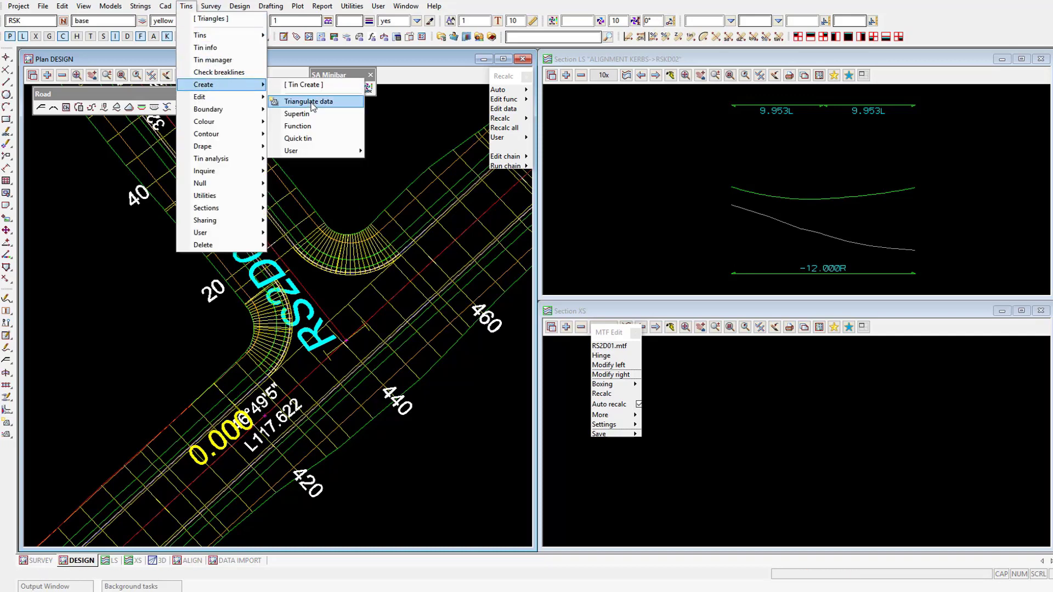
click(299, 114)
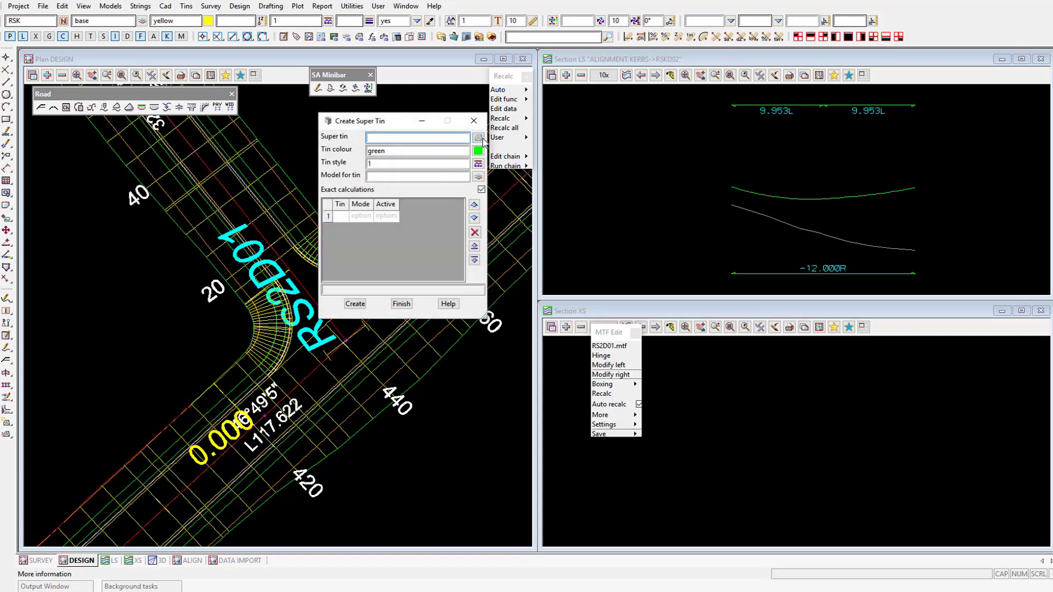
click(478, 138)
click(418, 136)
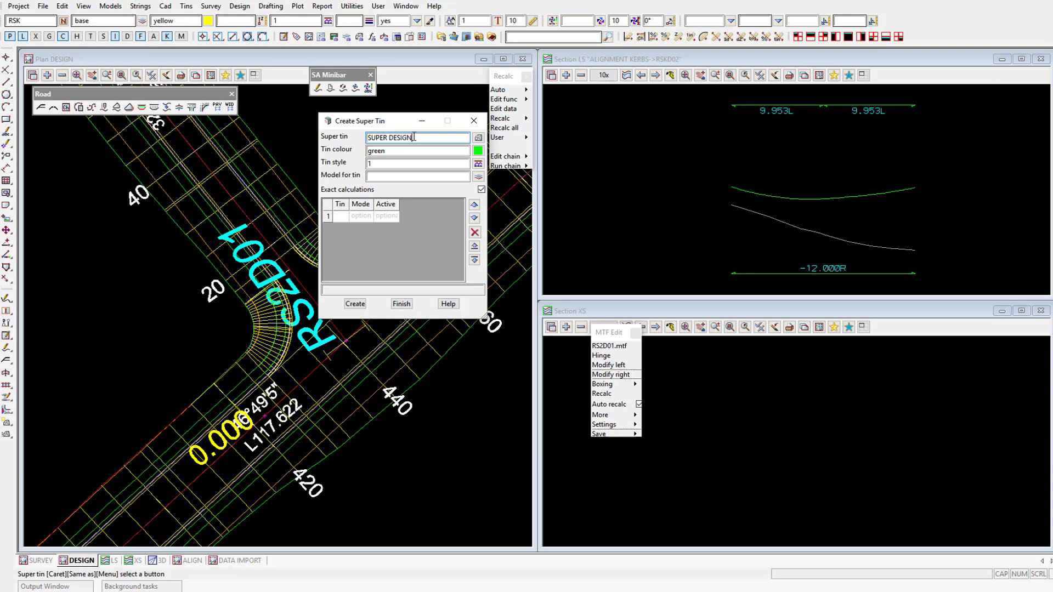
key(Return)
Add the tins SURVEY, RS2B01 and RS2D01 to the super tin's list, in that order.
click(340, 216)
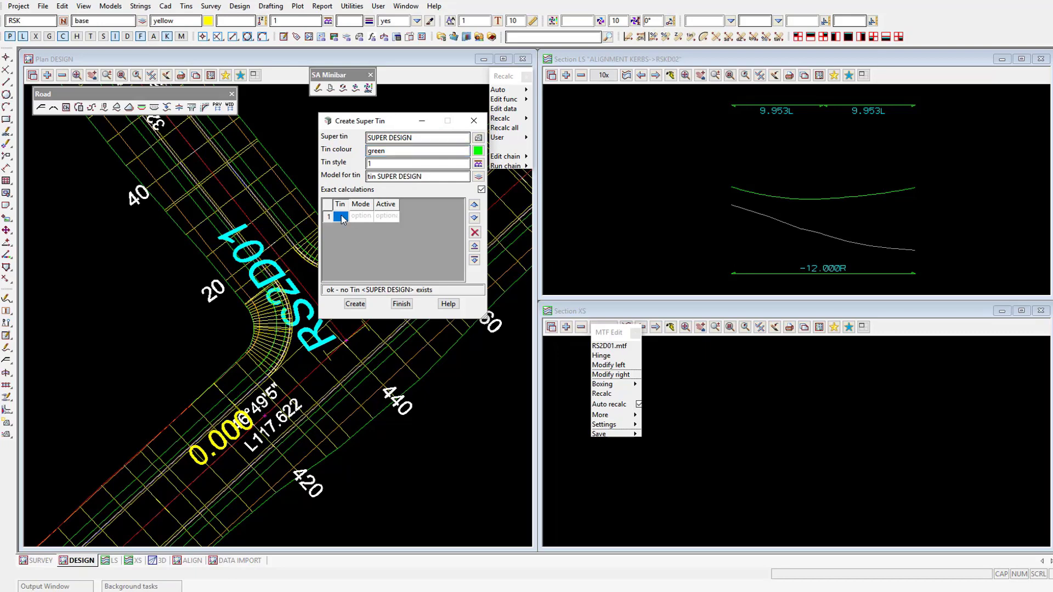
click(372, 273)
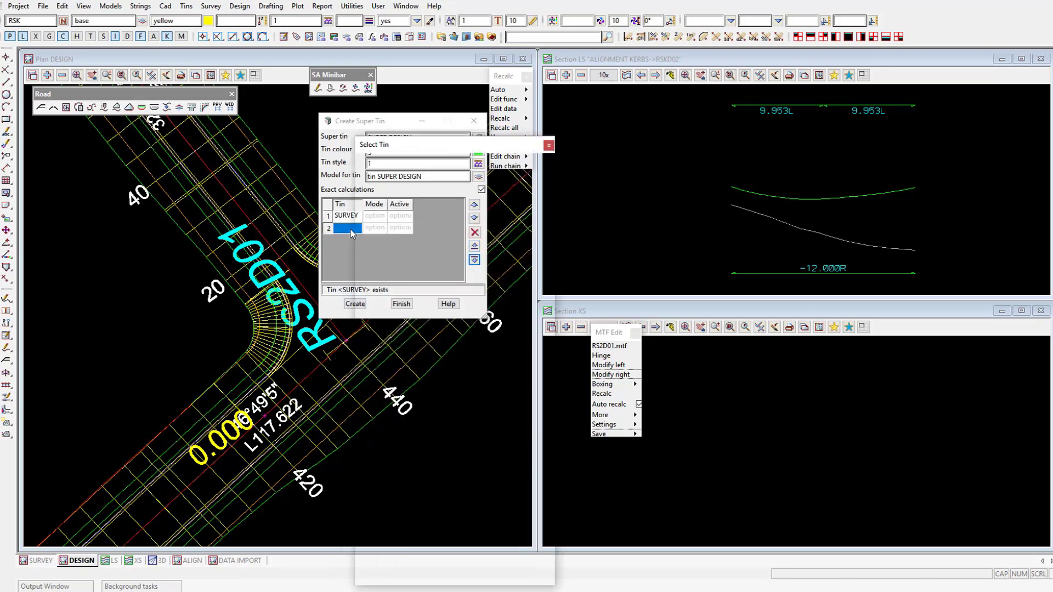
click(351, 233)
double_click(382, 213)
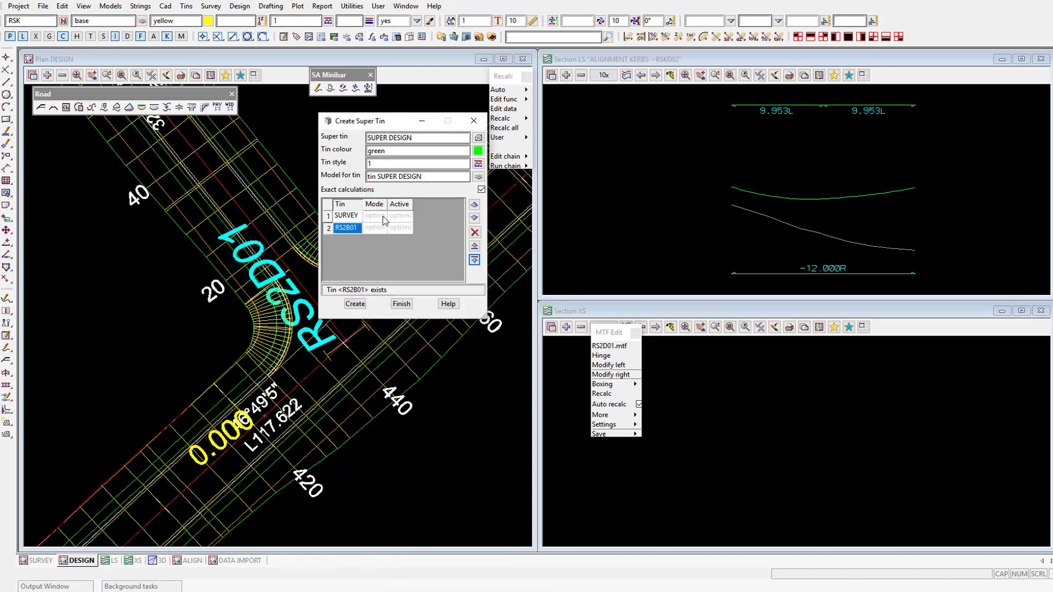
click(475, 260)
click(351, 241)
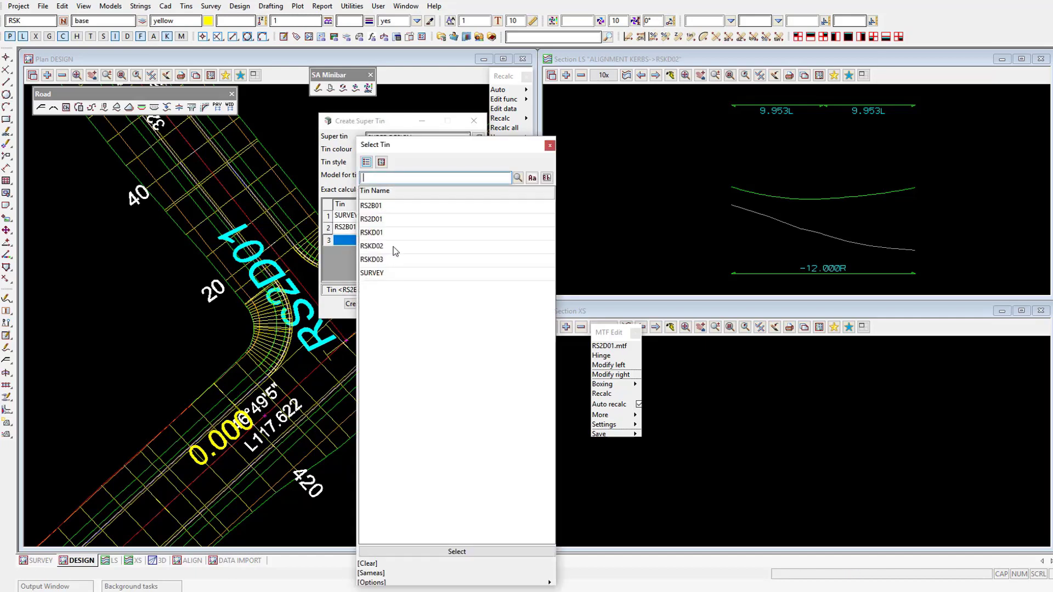
double_click(385, 220)
Add the kerb return tins RSKD01 and RSKD02 below RS2D01 and create the super tin.
click(474, 260)
click(342, 251)
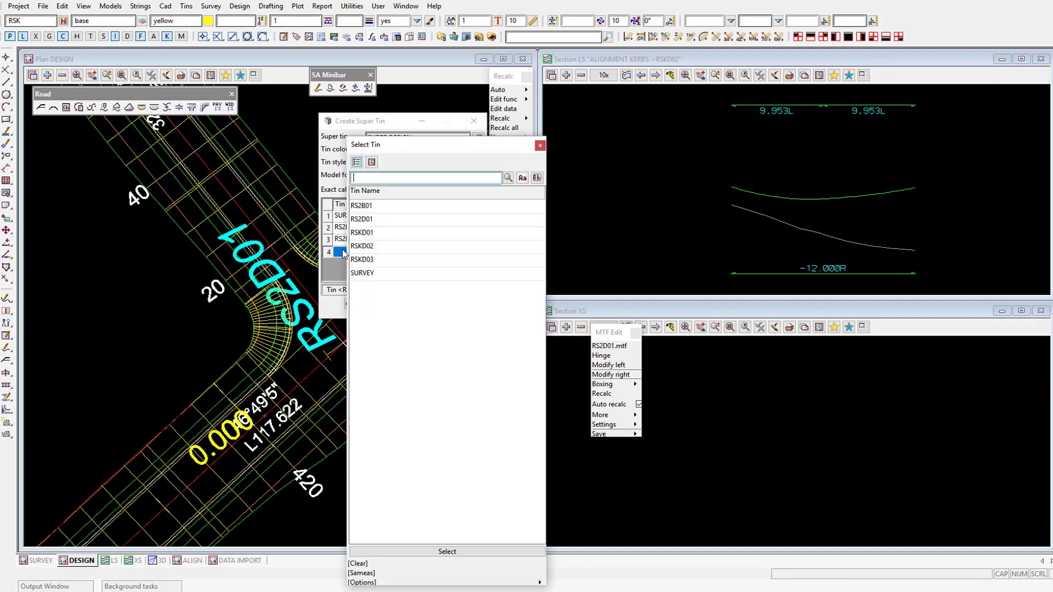
double_click(383, 233)
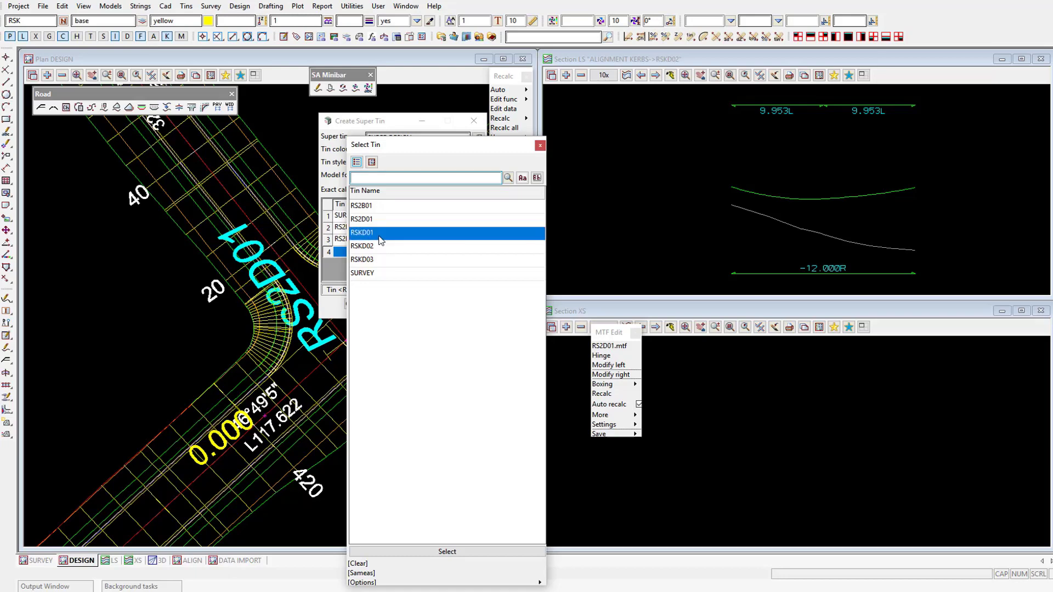
click(474, 259)
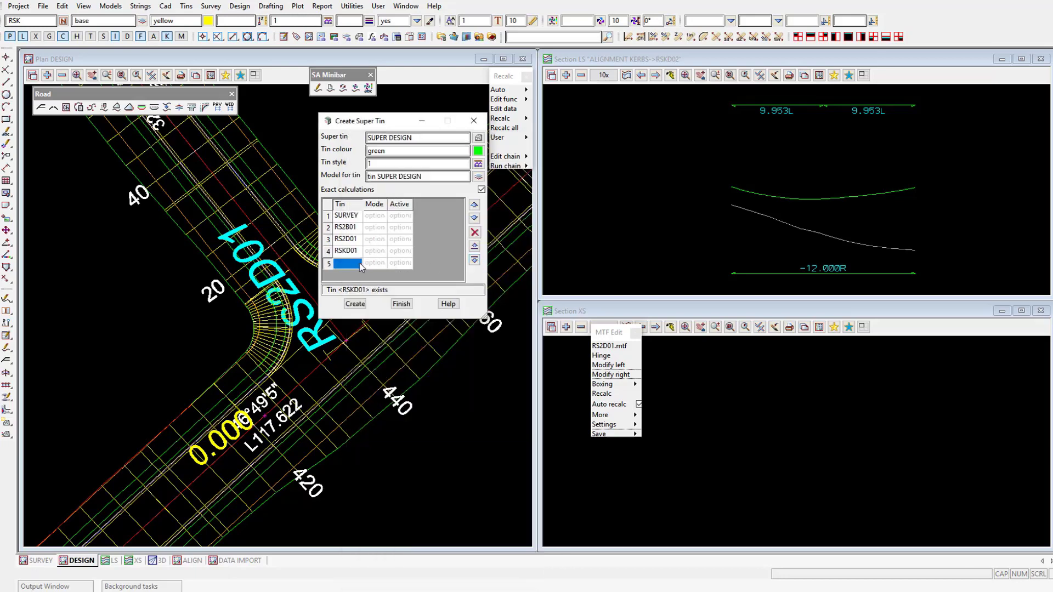
click(358, 265)
double_click(393, 247)
click(473, 259)
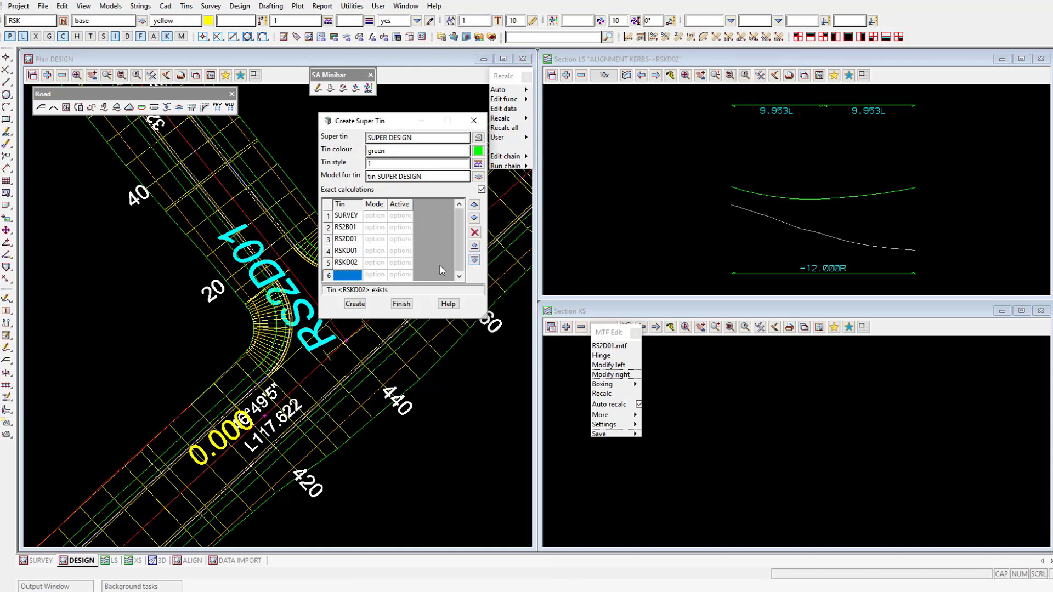
click(362, 303)
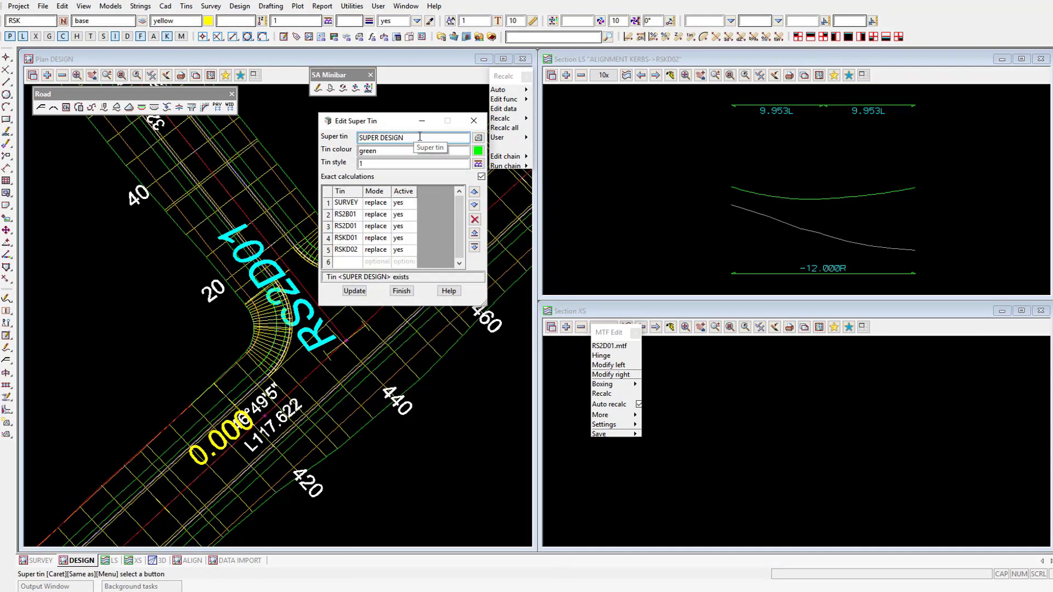
Add the model tin SUPER DESIGN to the 3D perspective view and inspect the intersection of RS2D01 and RS2B01.
drag(400, 120, 329, 129)
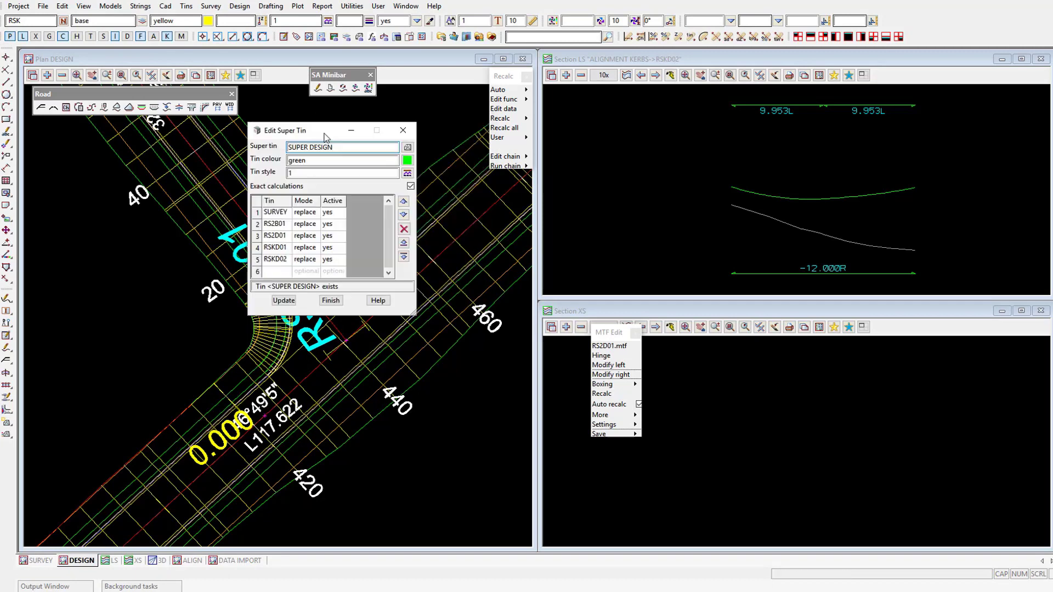
click(154, 560)
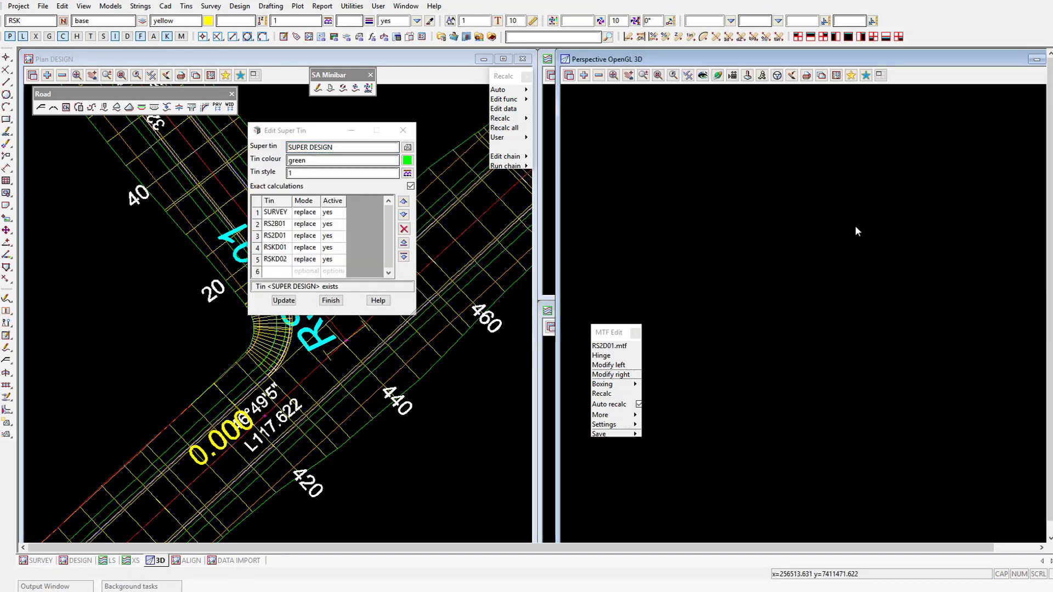
click(583, 75)
scroll(694, 362, down, 5)
scroll(693, 361, down, 1)
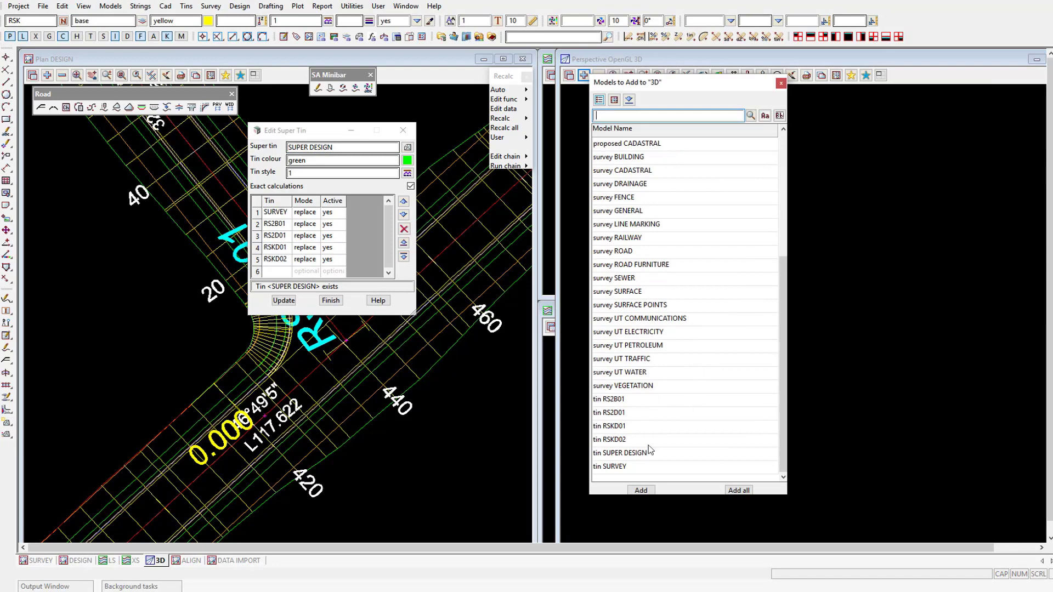
double_click(634, 455)
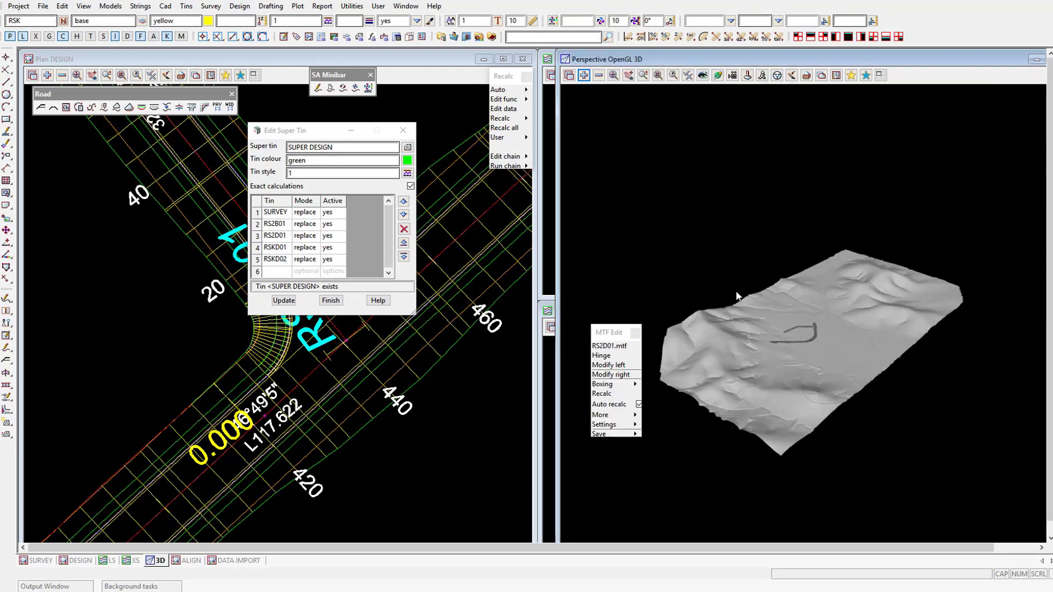
scroll(821, 321, up, 5)
scroll(821, 321, up, 8)
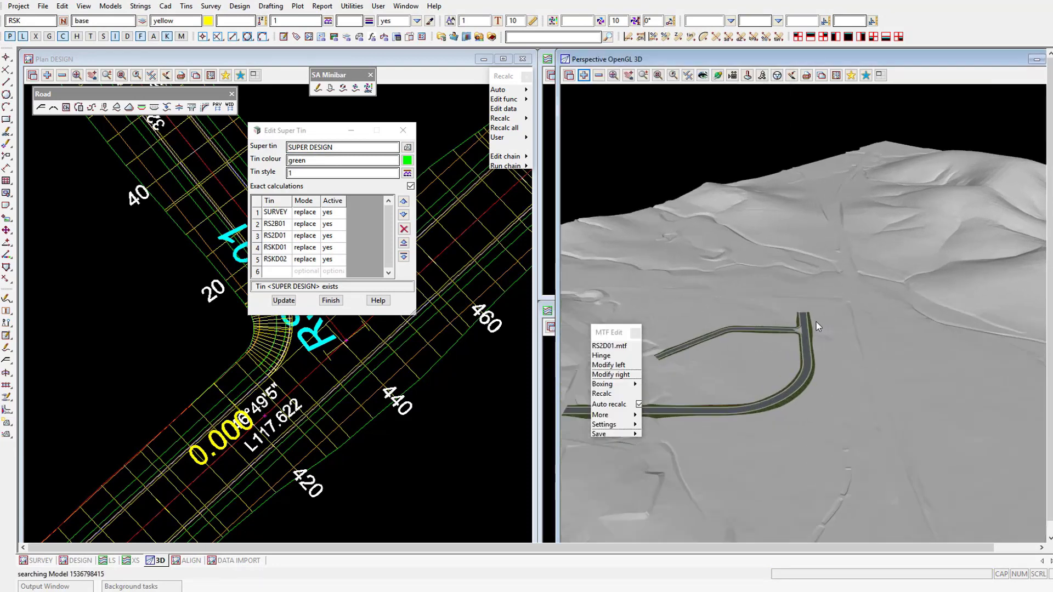
scroll(765, 349, up, 5)
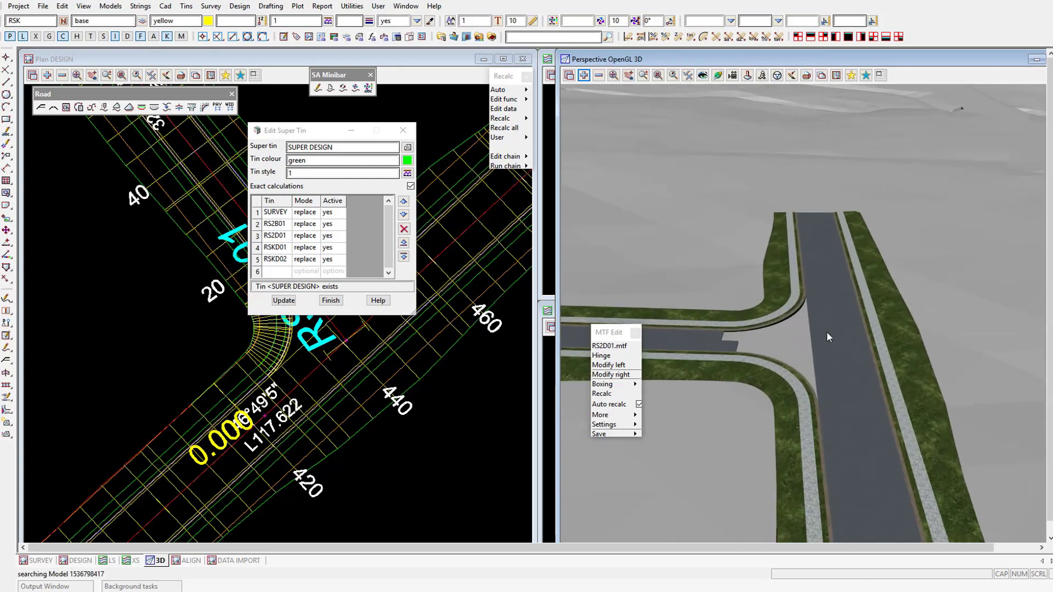
click(717, 75)
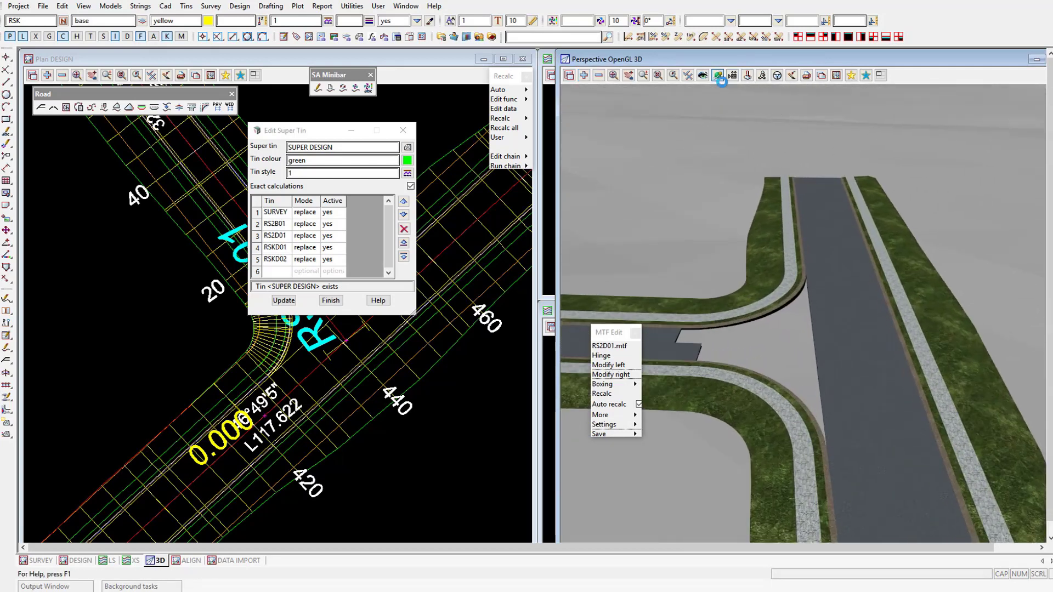
drag(859, 336, 786, 284)
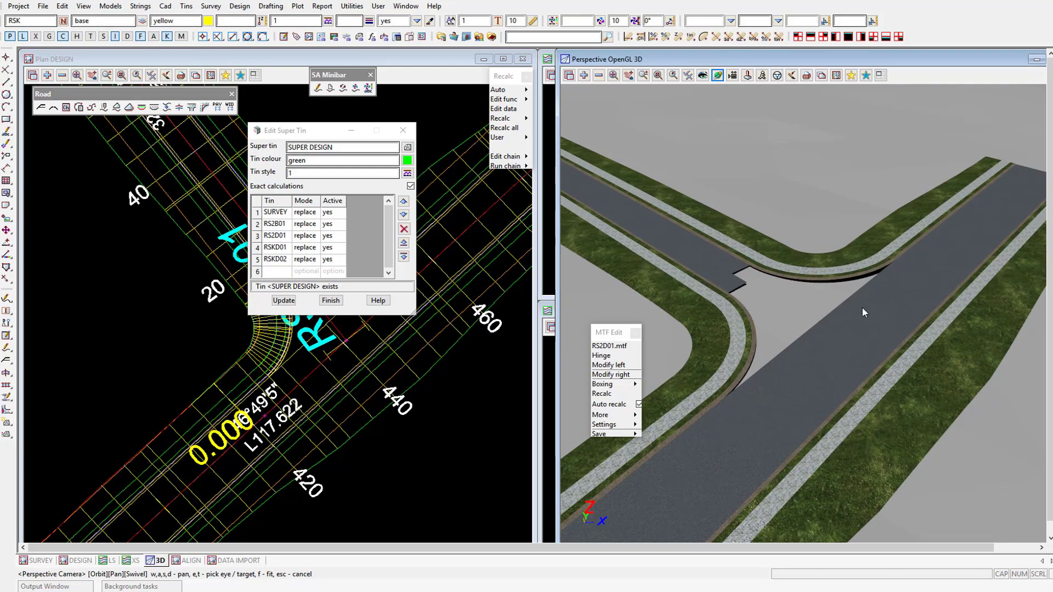
Close the super tin editor, finish the MTF edit of RS2D01.mtf and save its changes.
click(330, 300)
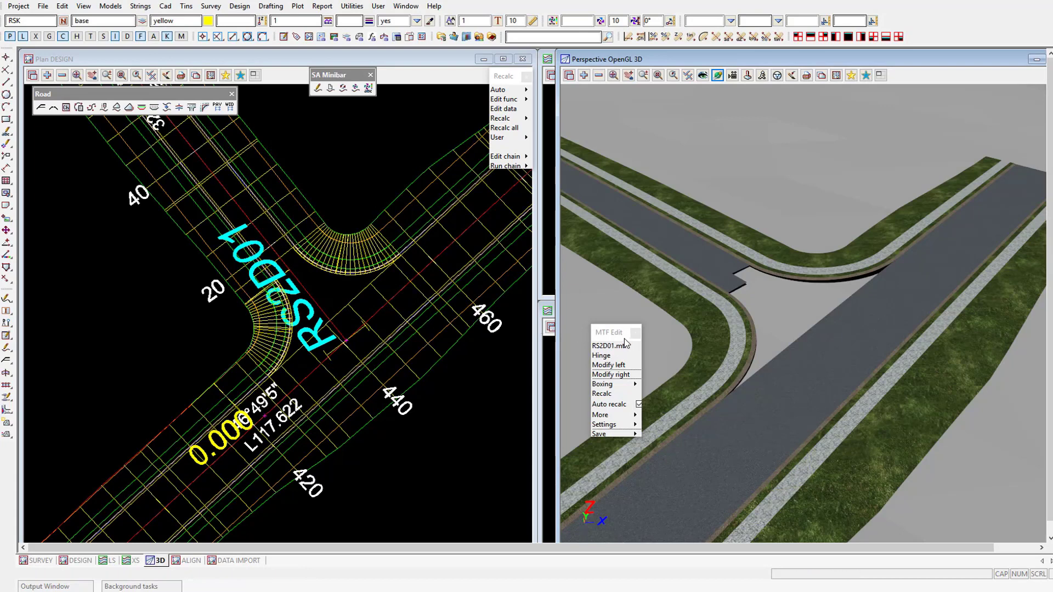
key(space)
mouse_move(192, 358)
click(219, 374)
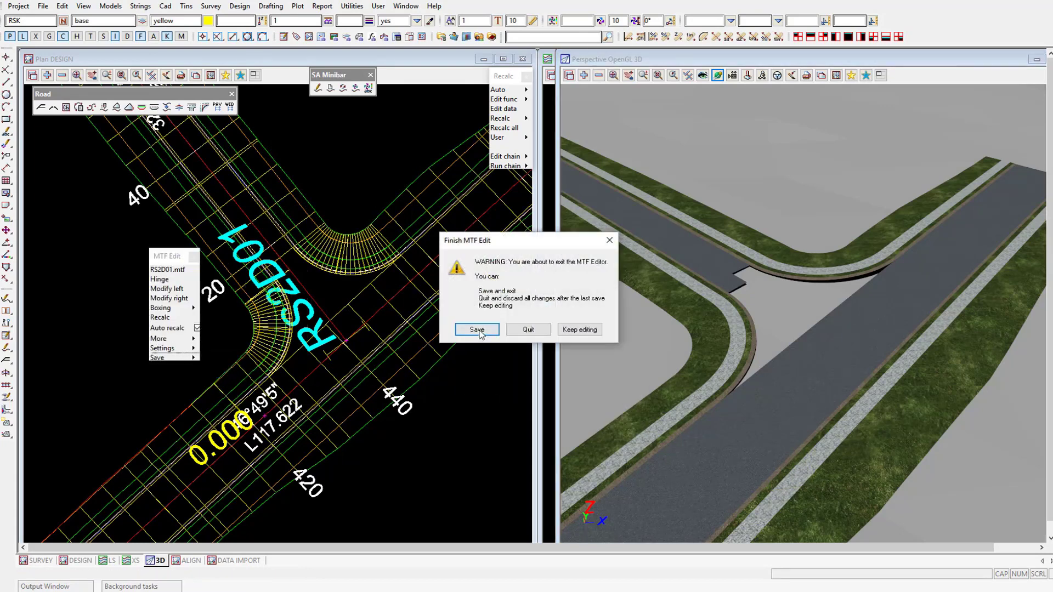
click(477, 330)
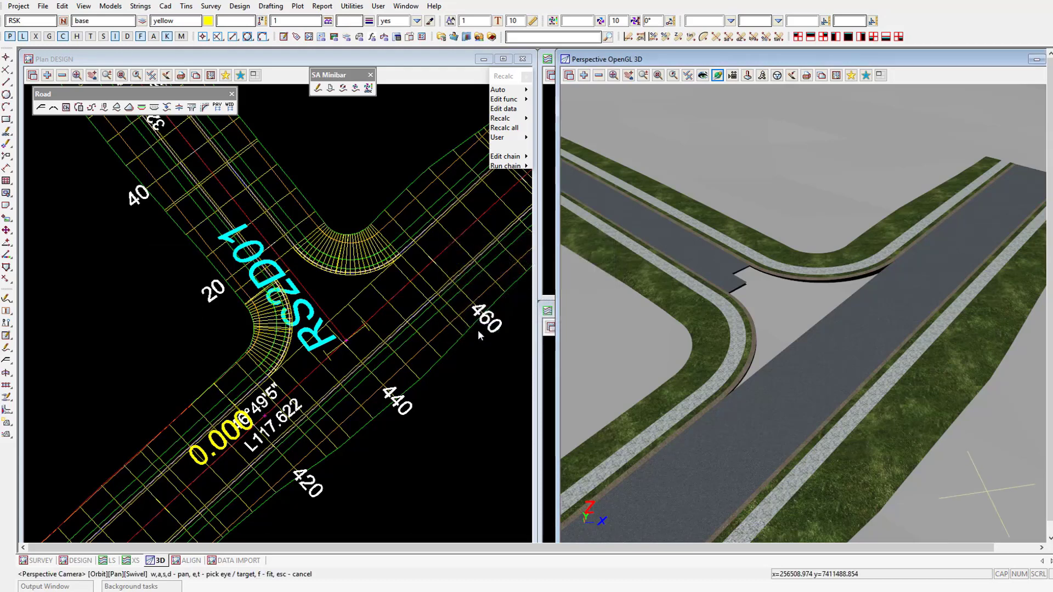
Open the template of kerb return RSKD01 for editing by picking its cross sections in the DESIGN plan.
mouse_move(58, 586)
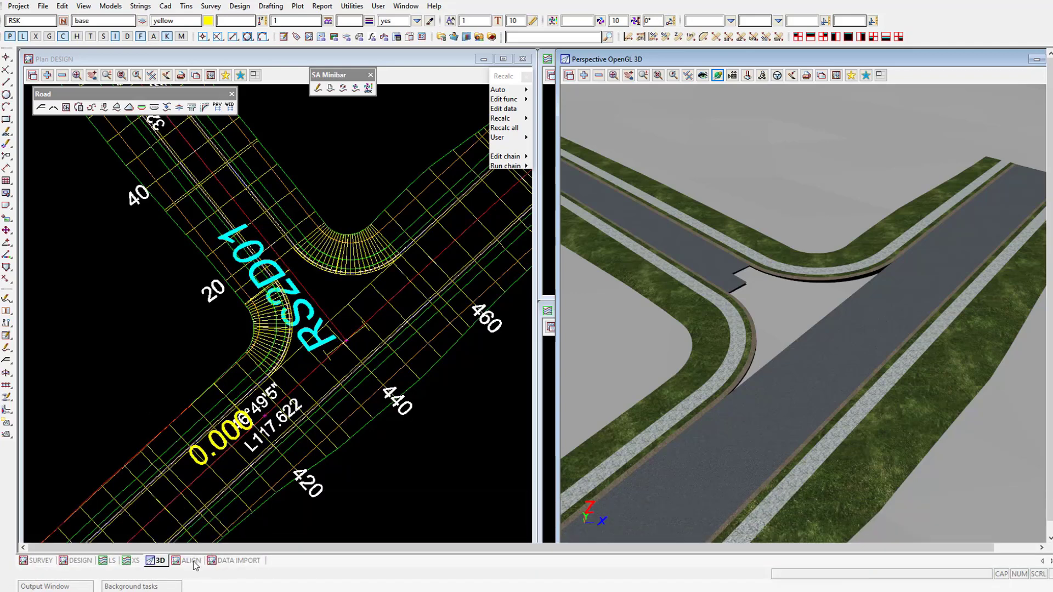
click(191, 561)
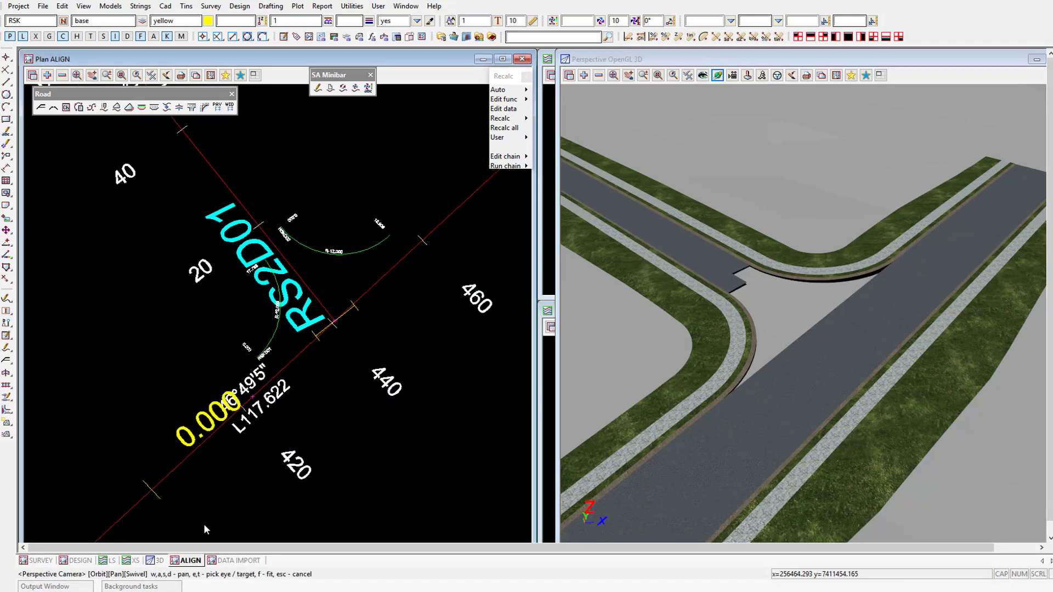
click(79, 560)
click(503, 108)
click(269, 347)
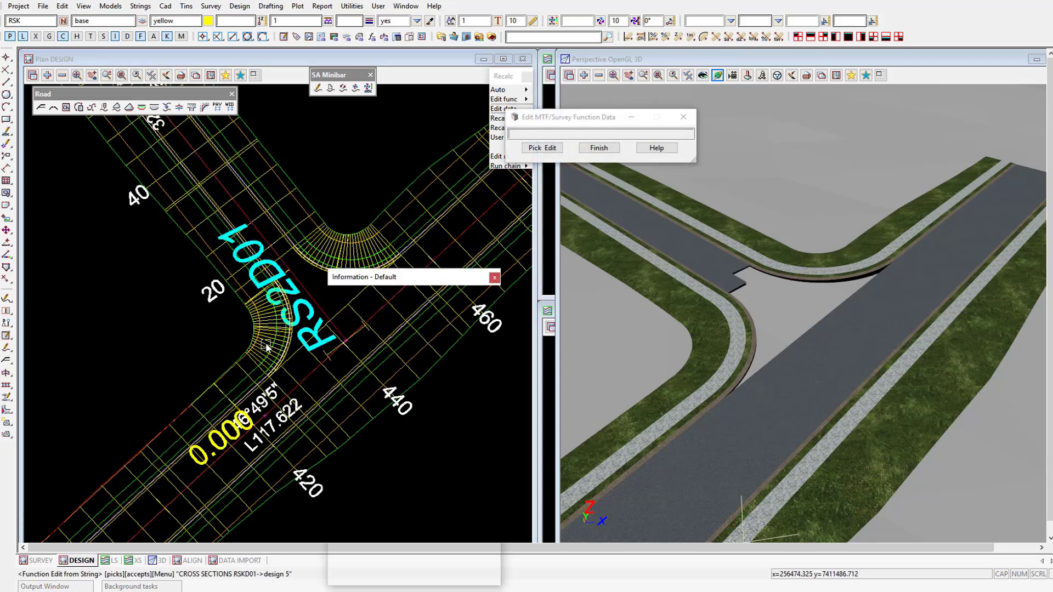
middle_click(268, 346)
Resize the 3D perspective view so it fits the half of the workspace beside the DESIGN plan.
click(880, 75)
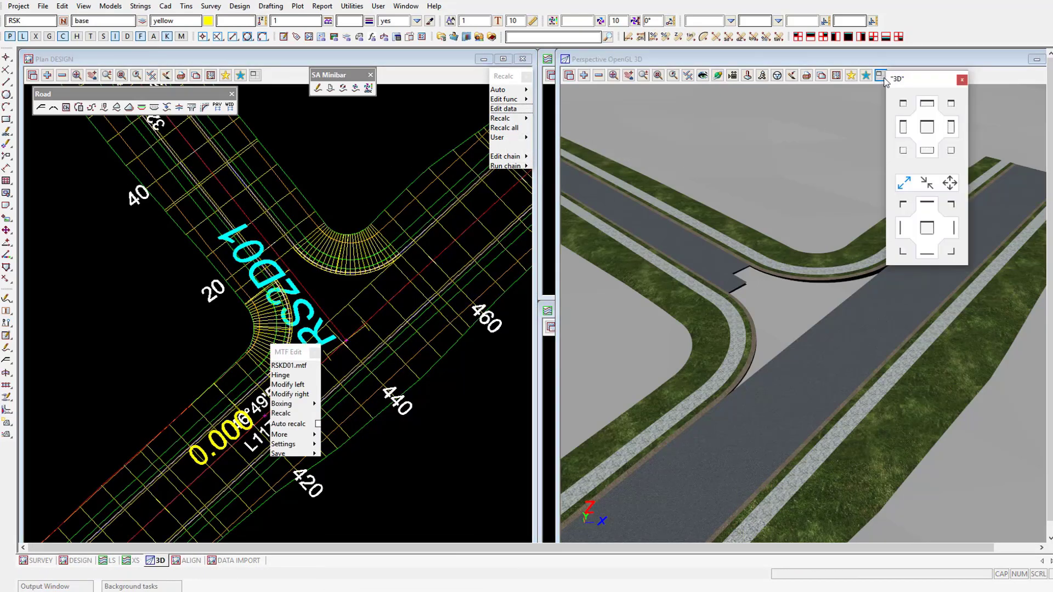
click(948, 129)
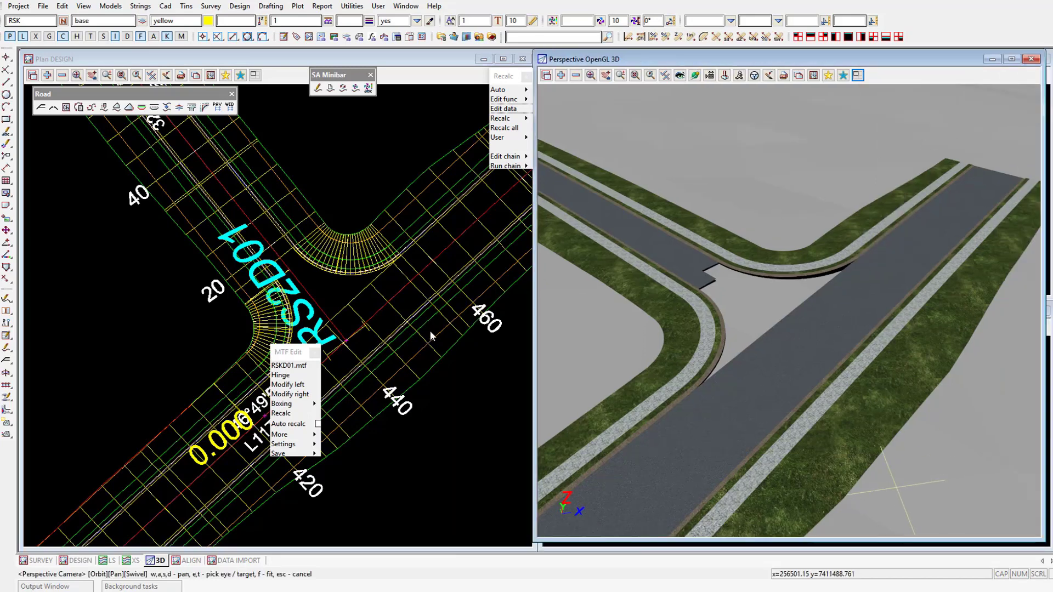
click(857, 75)
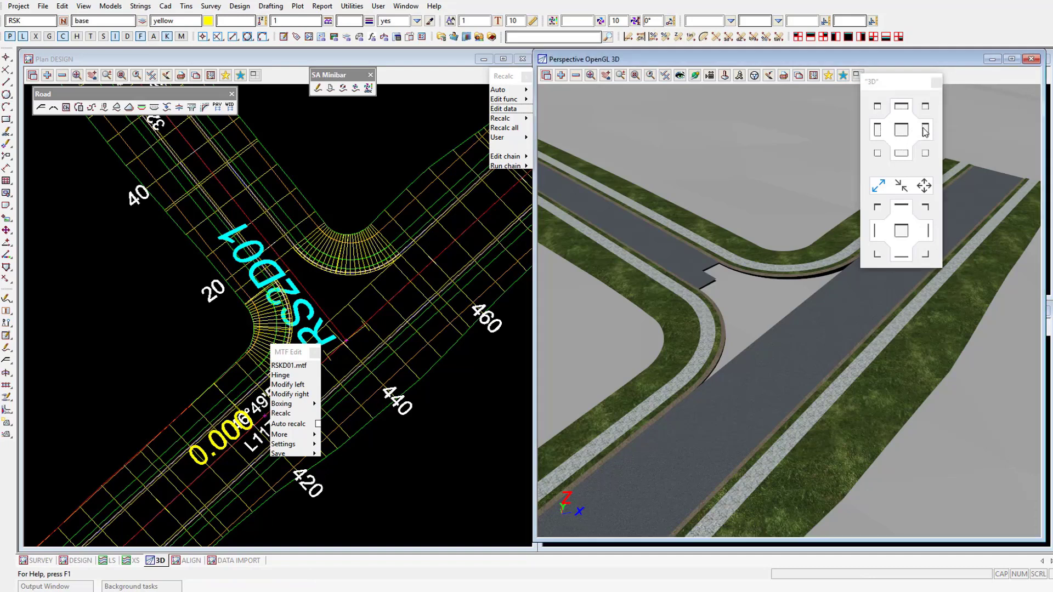
click(924, 130)
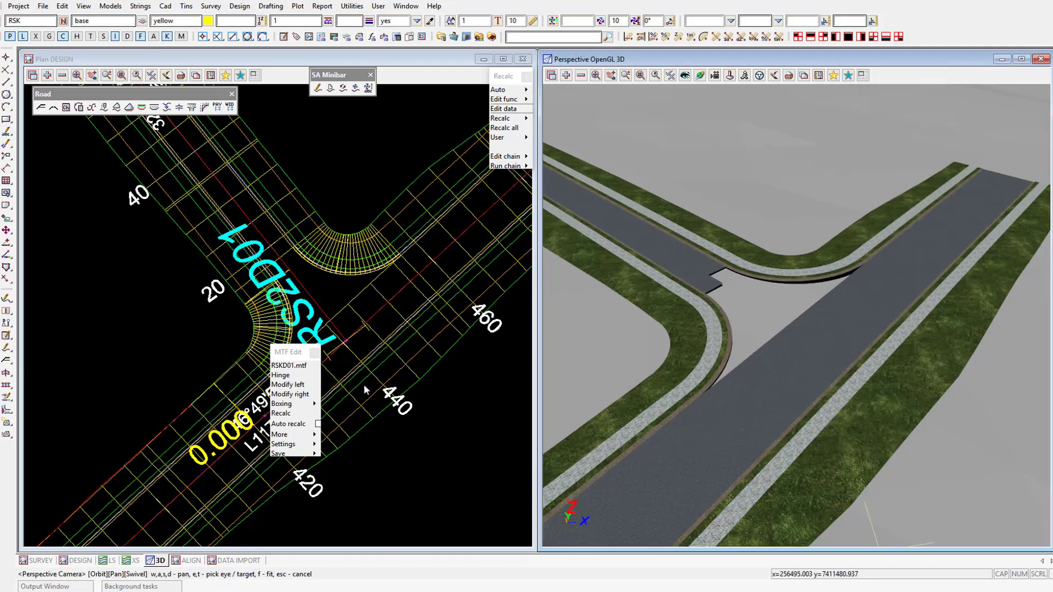
Turn on automatic recalculation for RSKD01.mtf and add an MTF Snippet modifier to its right side.
drag(287, 353, 113, 284)
click(143, 356)
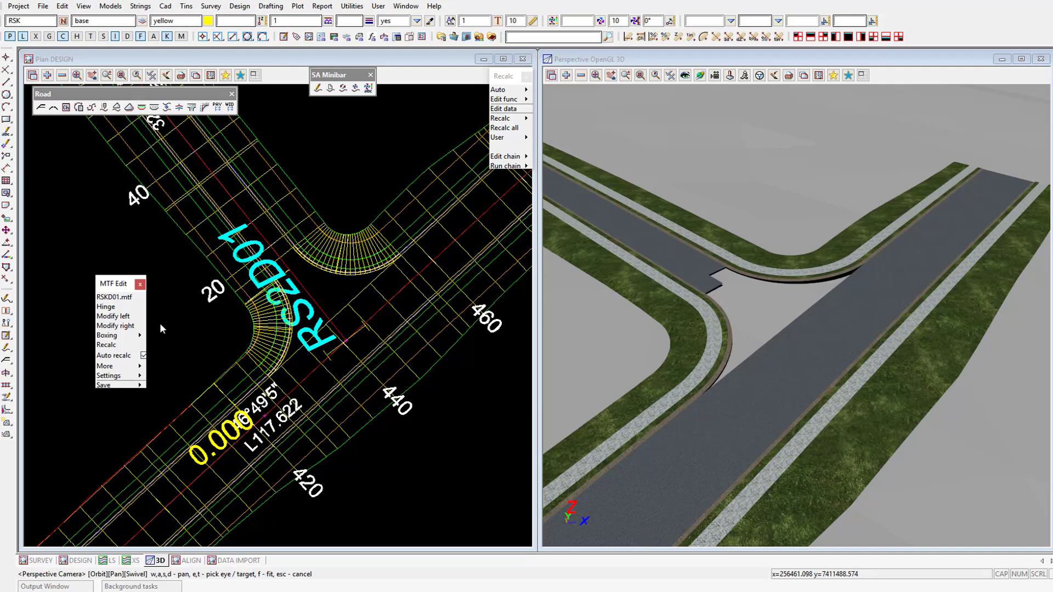
click(115, 325)
click(147, 374)
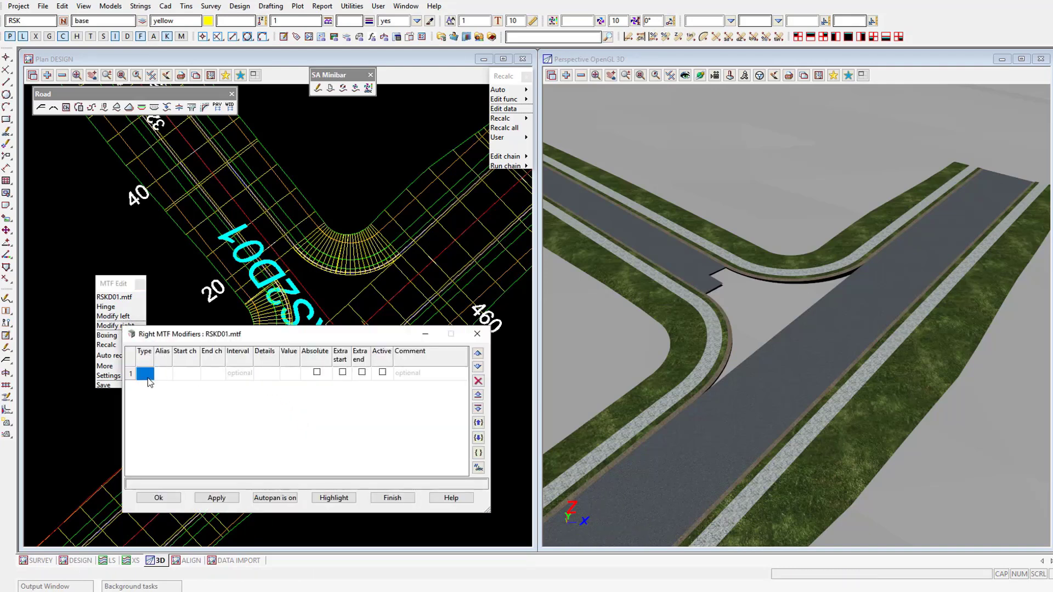
click(164, 447)
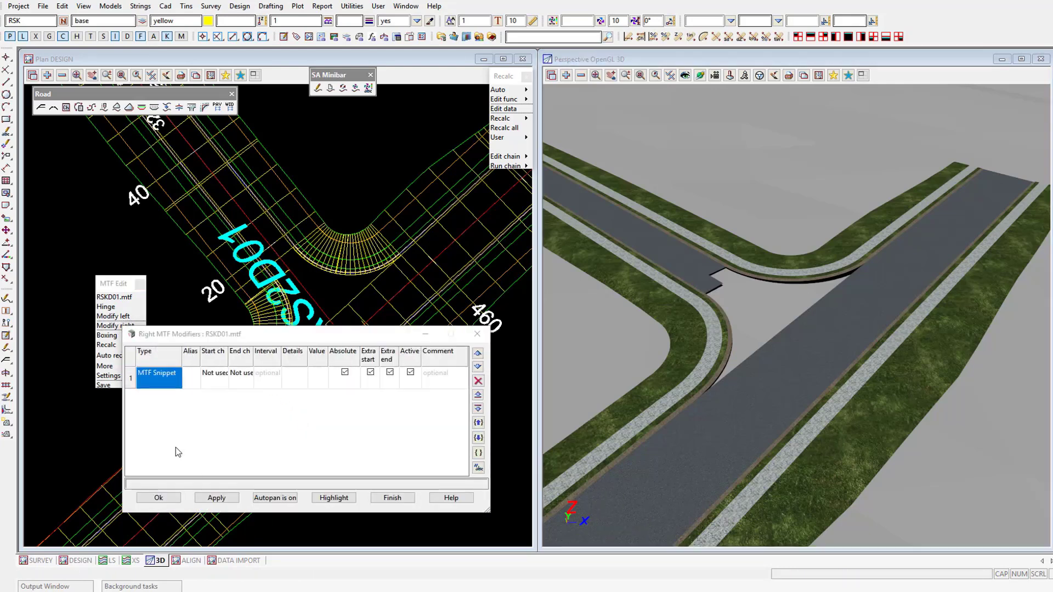
Choose INS_K_INT_PAV_GRADE.mtfsnippet as the snippet file for the RSKD01 modifier.
click(946, 120)
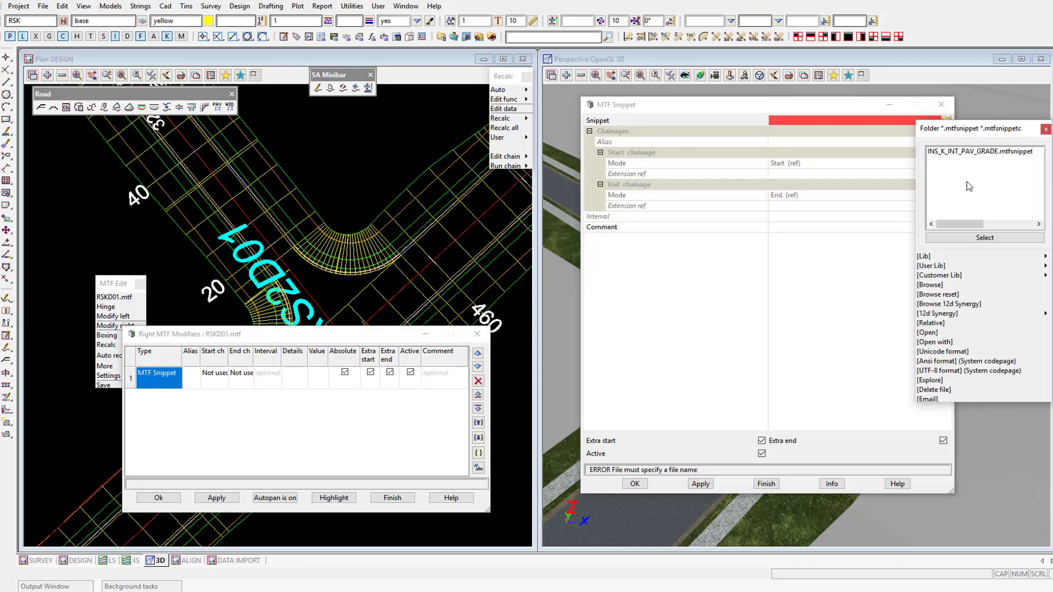
click(1050, 257)
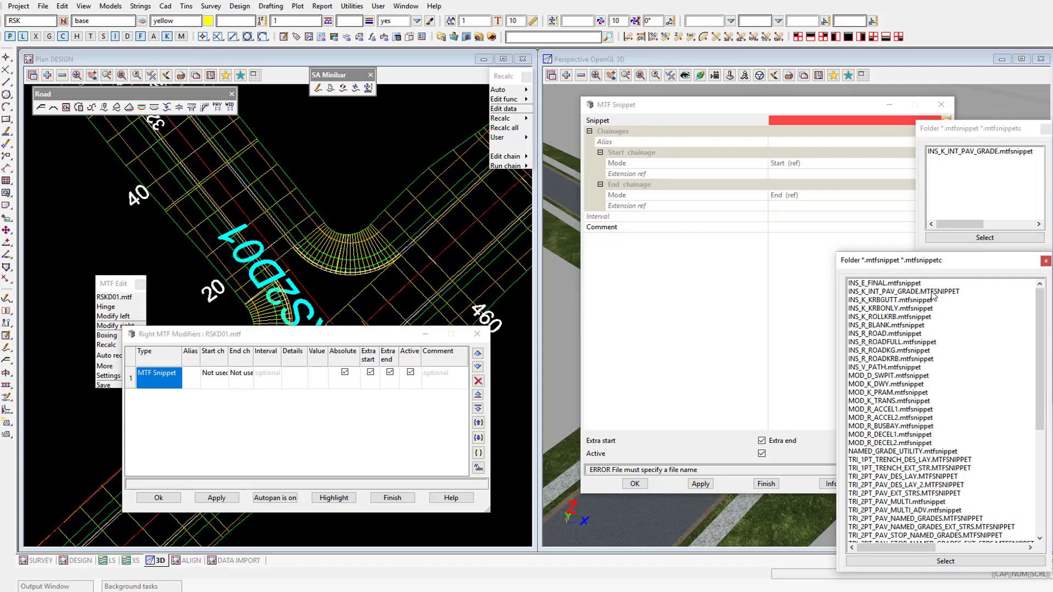
click(1045, 261)
click(1045, 130)
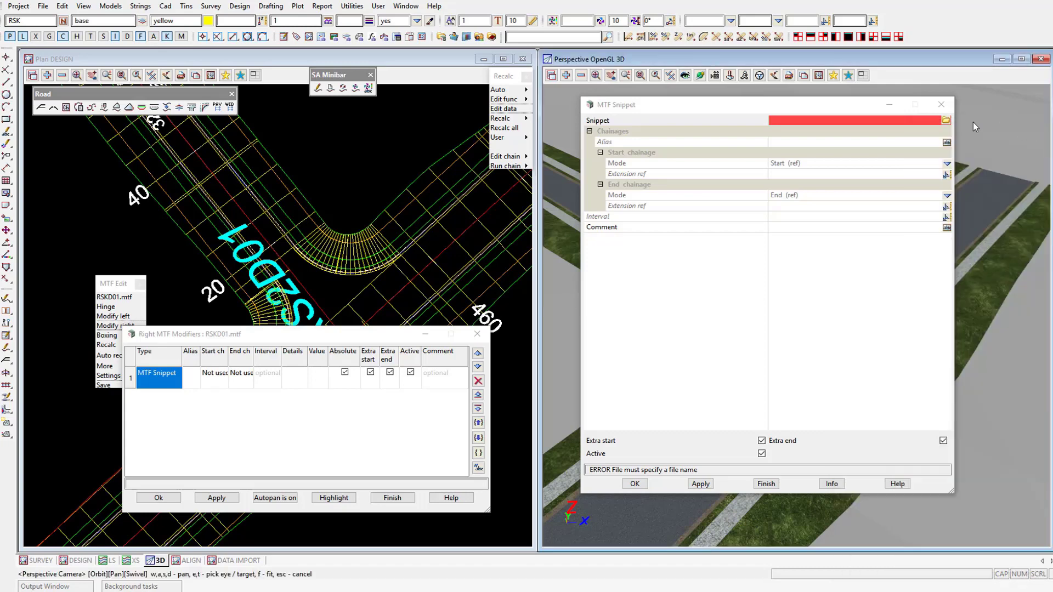
click(946, 122)
double_click(950, 152)
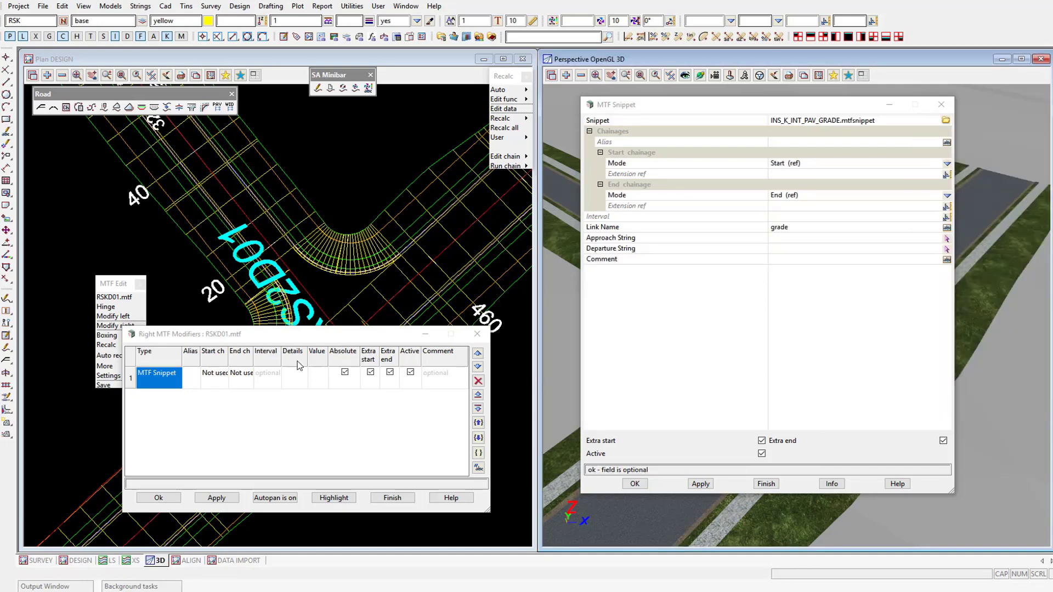
Set the RSKD01 snippet's approach string to DESIGN RS2B01->KLL and its departure string to ALIGNMENT 2->RS2D01.
drag(286, 334, 317, 465)
scroll(310, 354, up, 3)
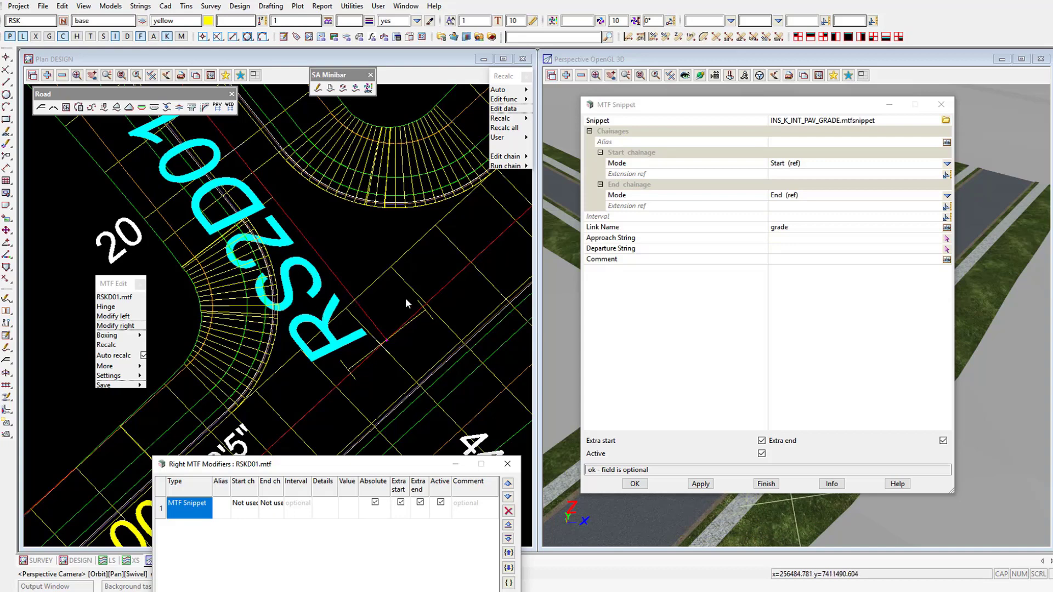
click(945, 242)
click(285, 364)
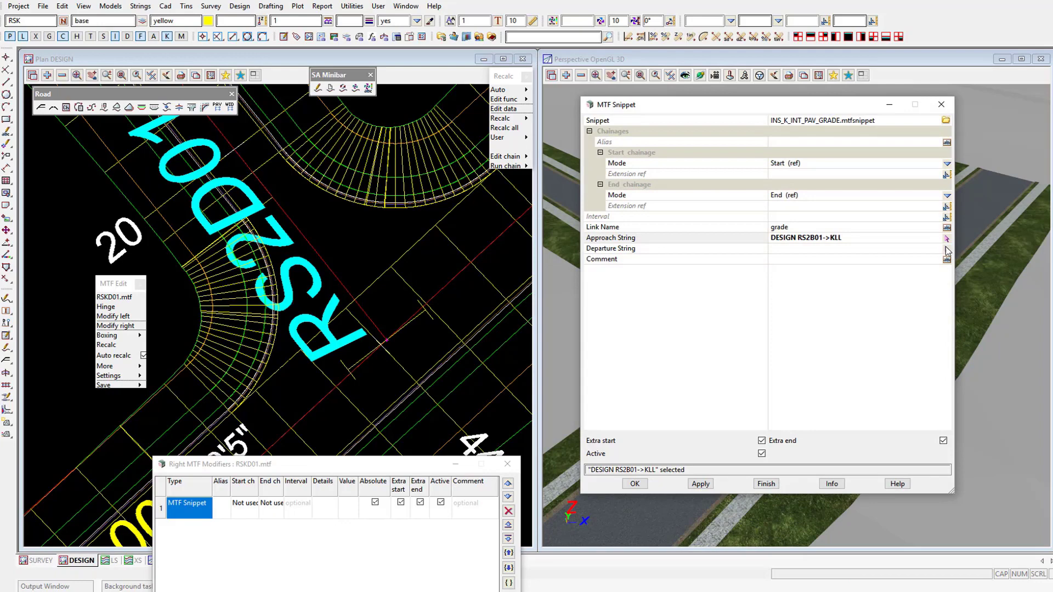
click(946, 250)
click(319, 257)
middle_click(319, 256)
Apply the pavement snippet to RSKD01 and check the intersection surface in the 3D perspective view.
click(700, 485)
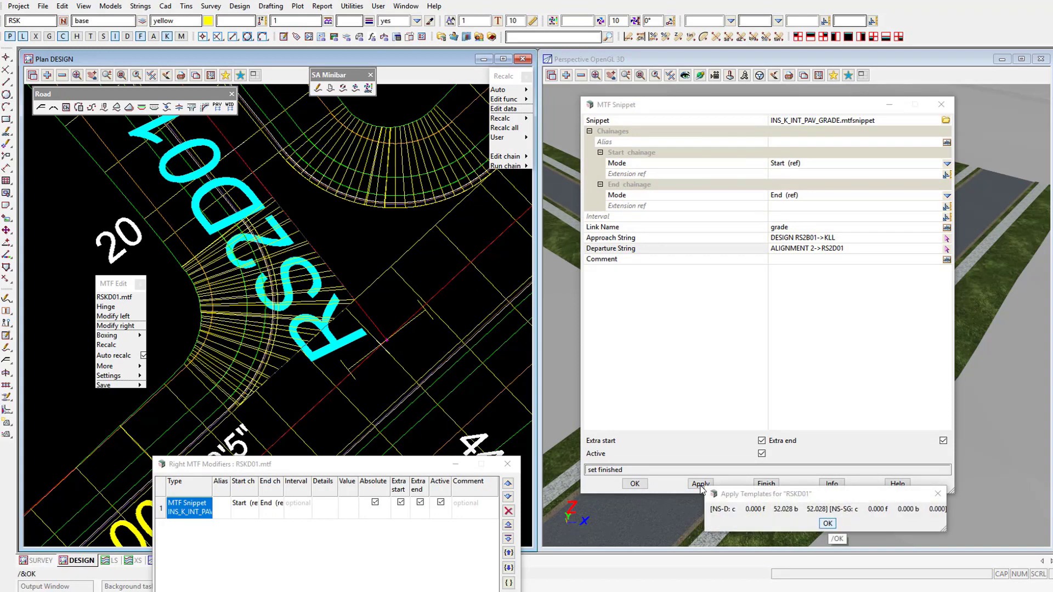
click(828, 524)
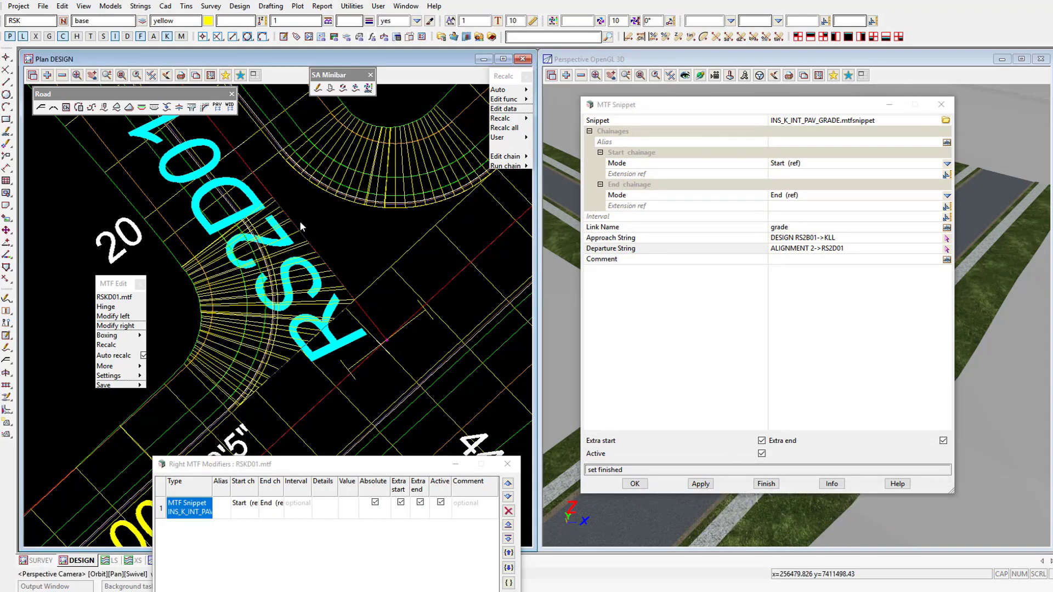
drag(665, 106, 273, 138)
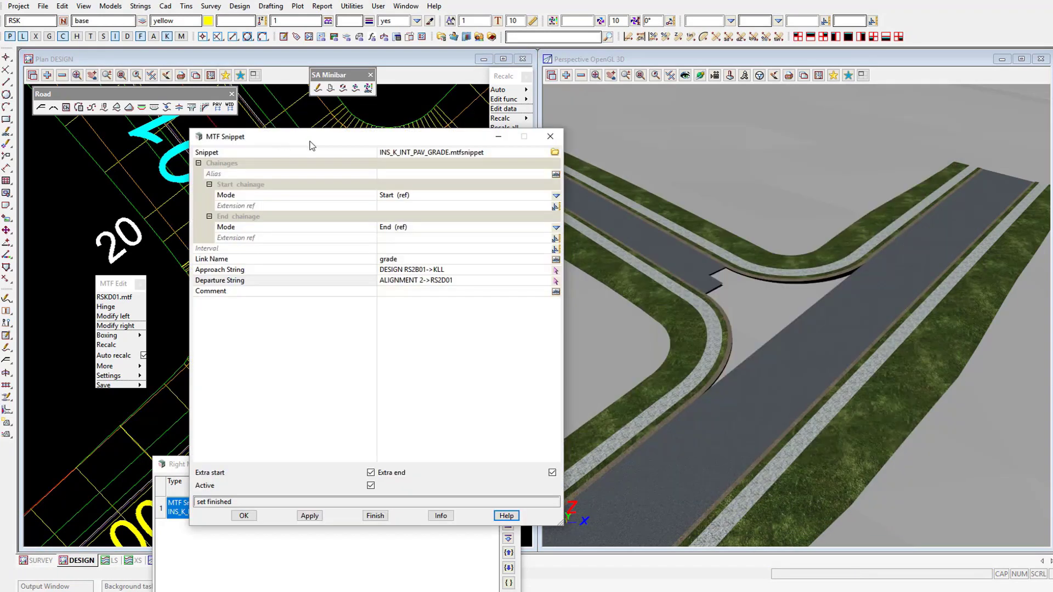
click(947, 71)
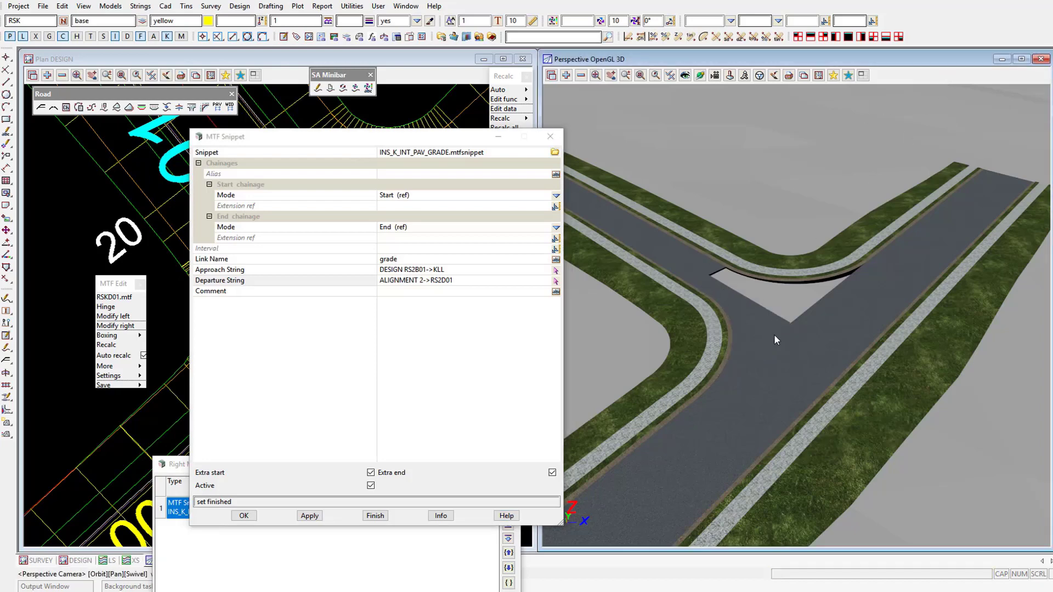
Accept the snippet, close the right modifiers and finish the RSKD01.mtf edit with its changes saved.
click(244, 515)
drag(244, 470, 453, 257)
click(396, 414)
click(126, 385)
click(165, 406)
click(477, 333)
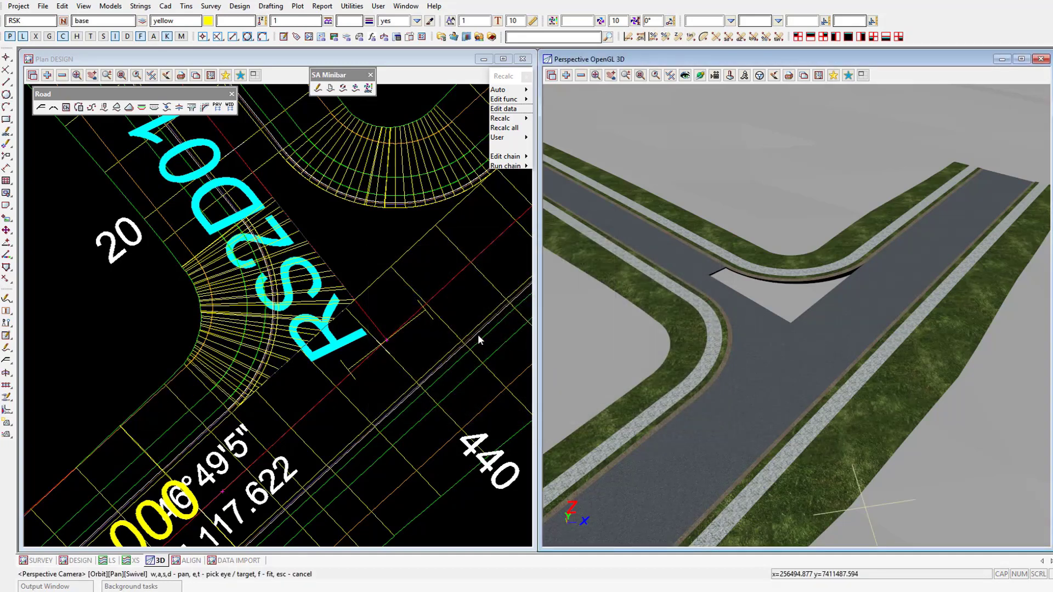
Open the template of kerb return RSKD02 for editing and bring up its right-side modifiers.
click(502, 109)
click(406, 165)
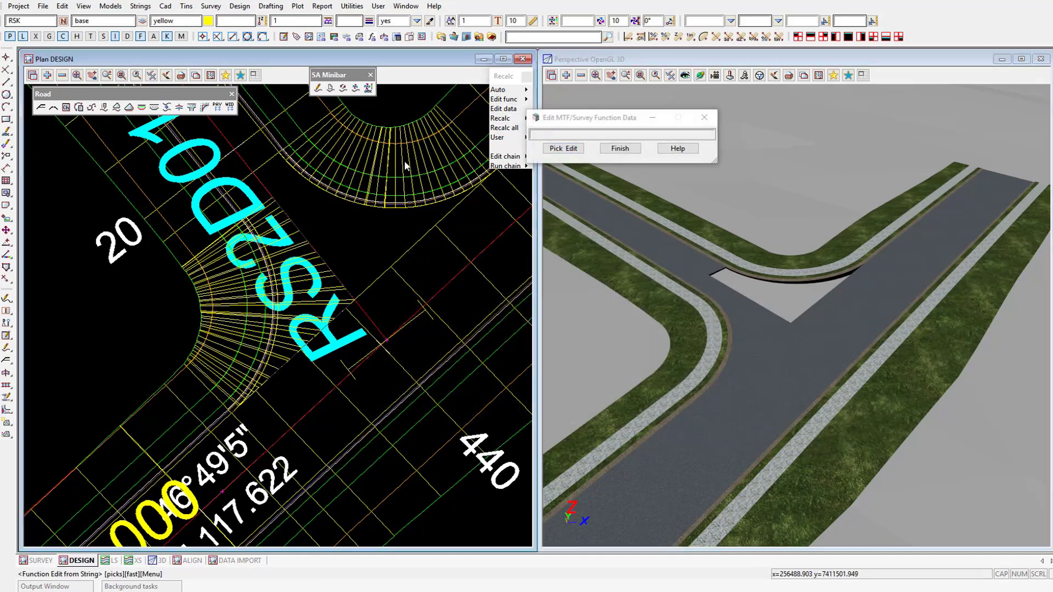
middle_click(406, 164)
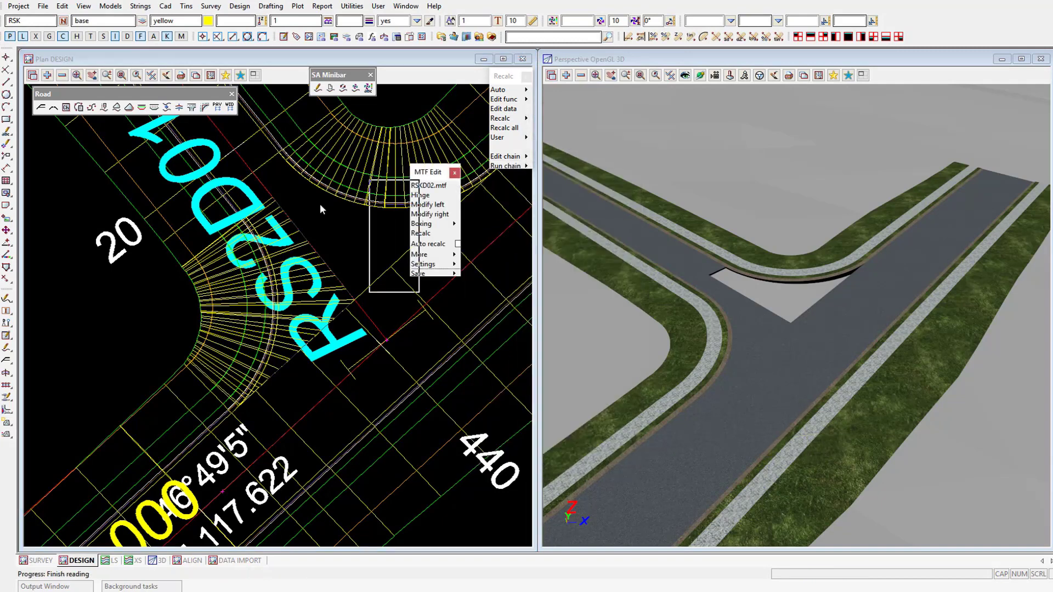
click(337, 250)
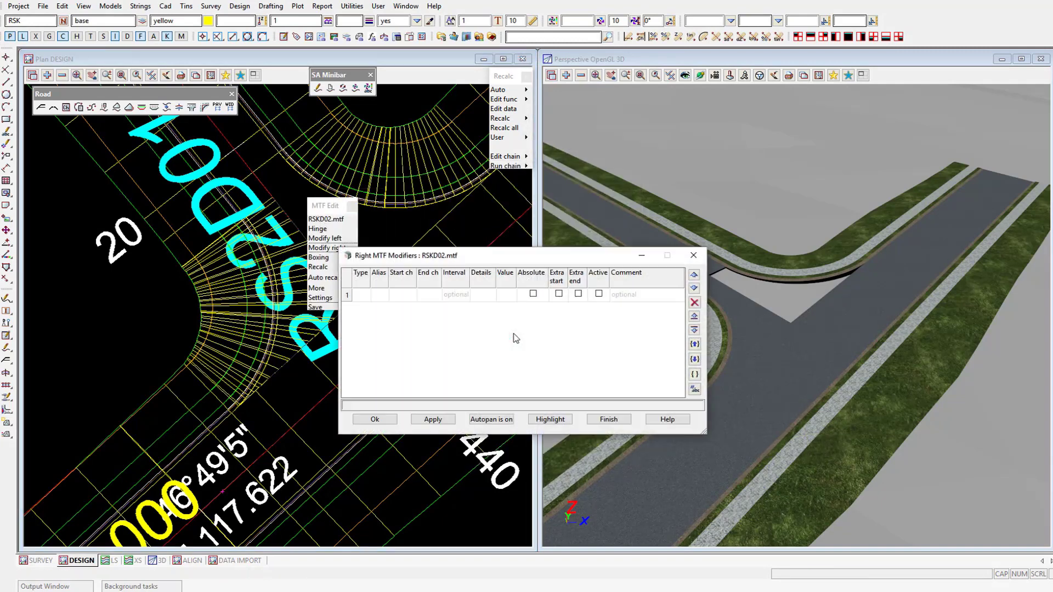
Add an MTF Snippet modifier to the right side of RSKD02.mtf using INS_K_INT_PAV_GRADE.mtfsnippet.
click(368, 297)
mouse_move(408, 321)
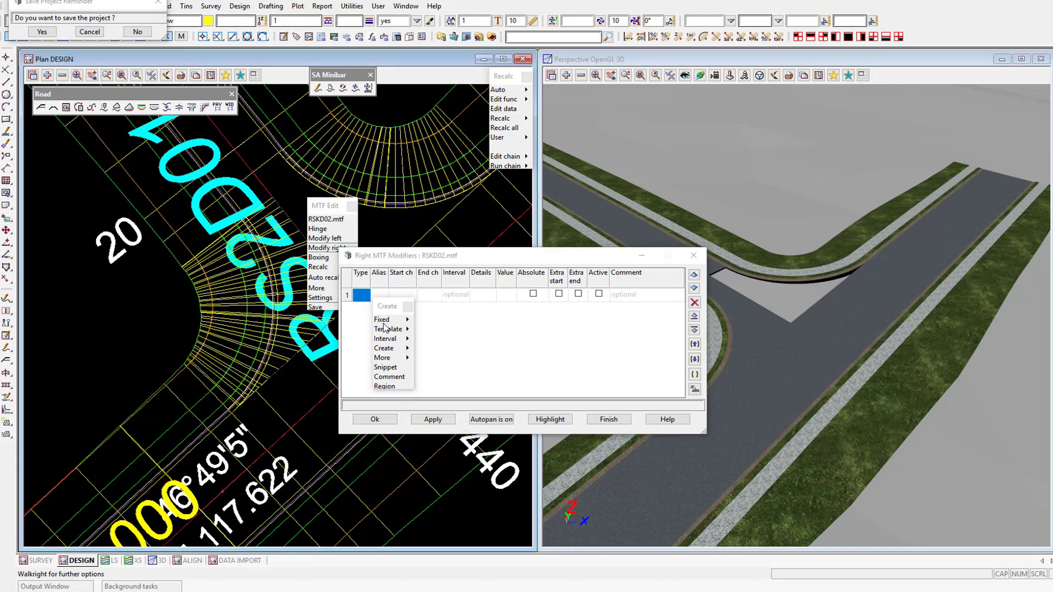
click(385, 367)
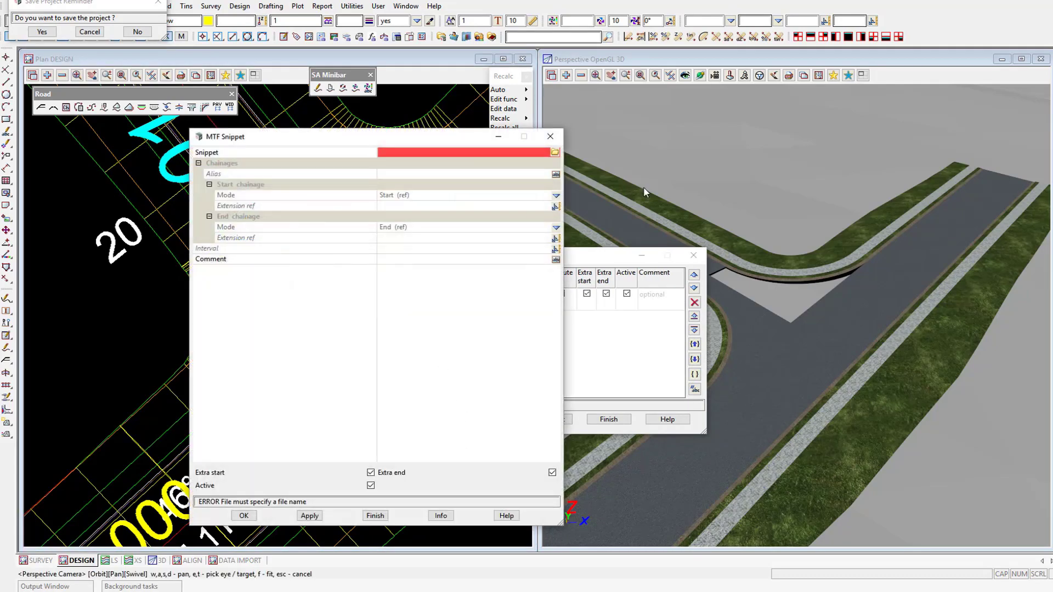
click(555, 152)
double_click(598, 176)
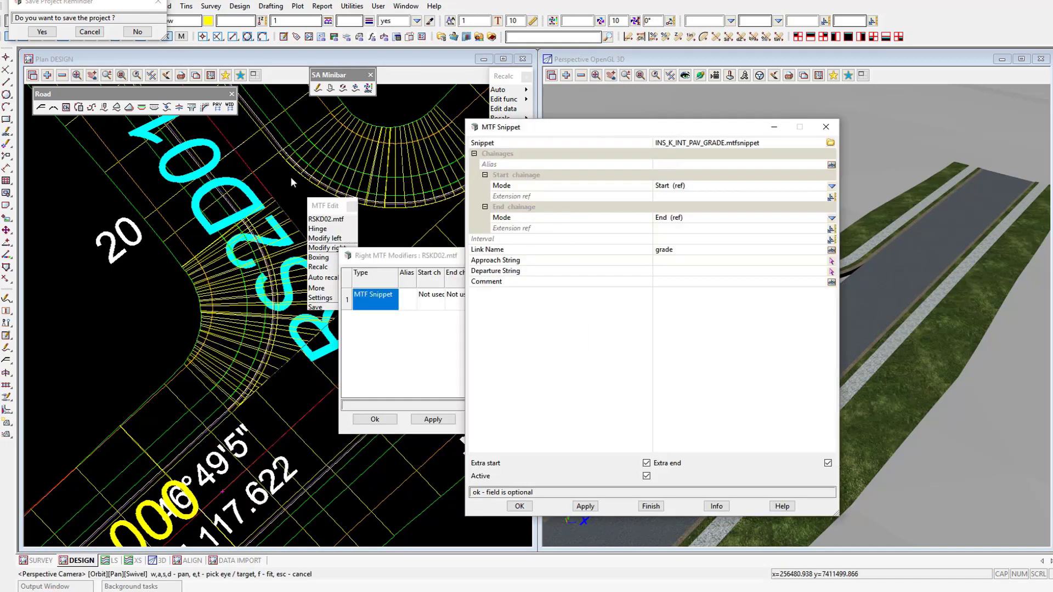
Move the RSKD02 editing dialogs clear of the intersection in plan and turn on automatic recalculation.
drag(324, 207, 413, 169)
drag(381, 267, 282, 385)
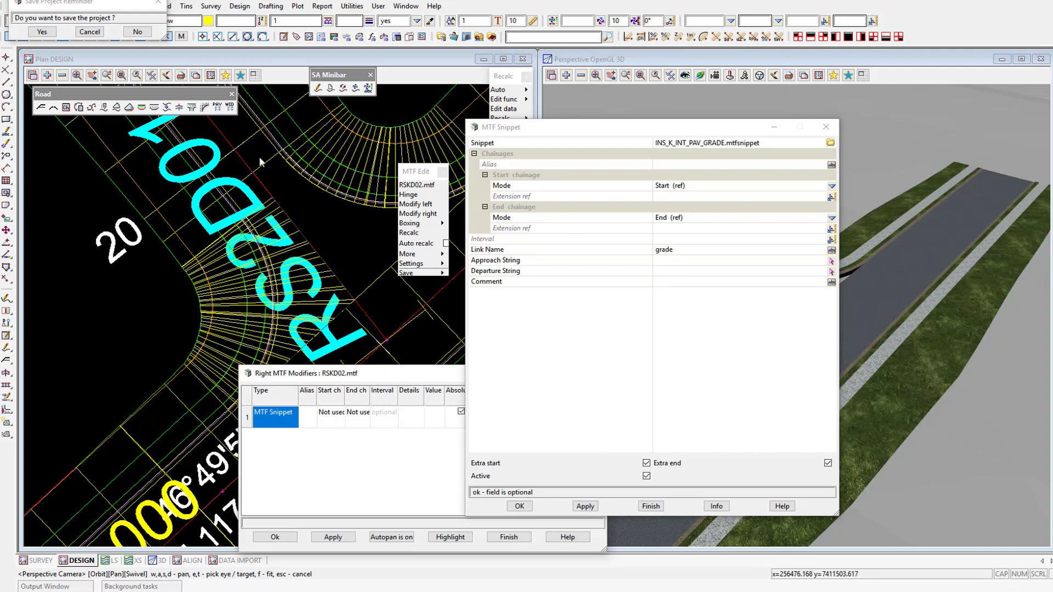
click(446, 243)
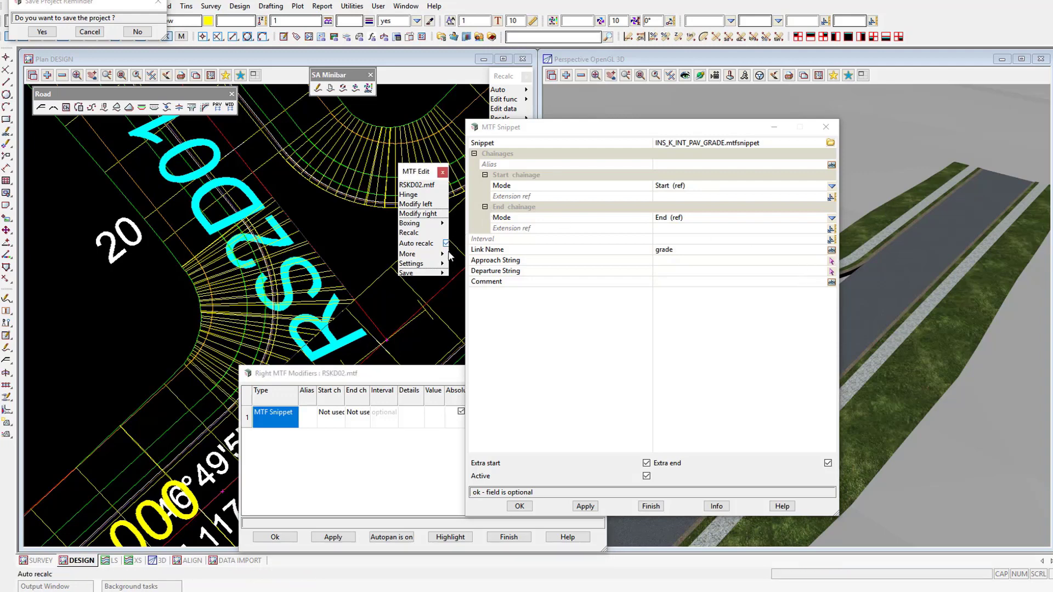
Set the RSKD02 snippet's approach string to ALIGNMENT 2->RS2D01 and its departure string to DESIGN RS2B01->KLL.
click(831, 261)
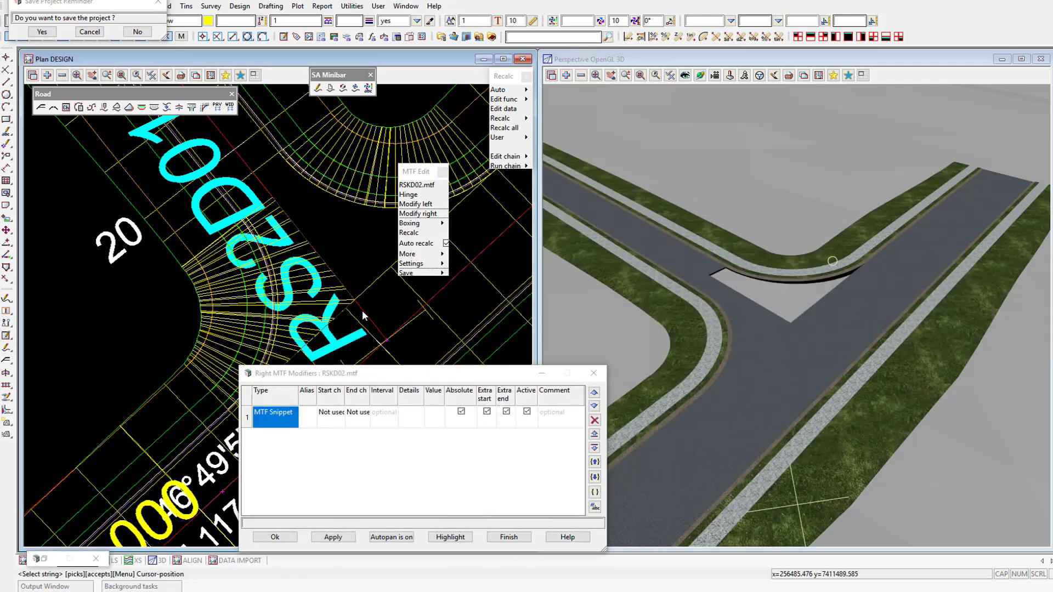
click(377, 321)
middle_click(376, 321)
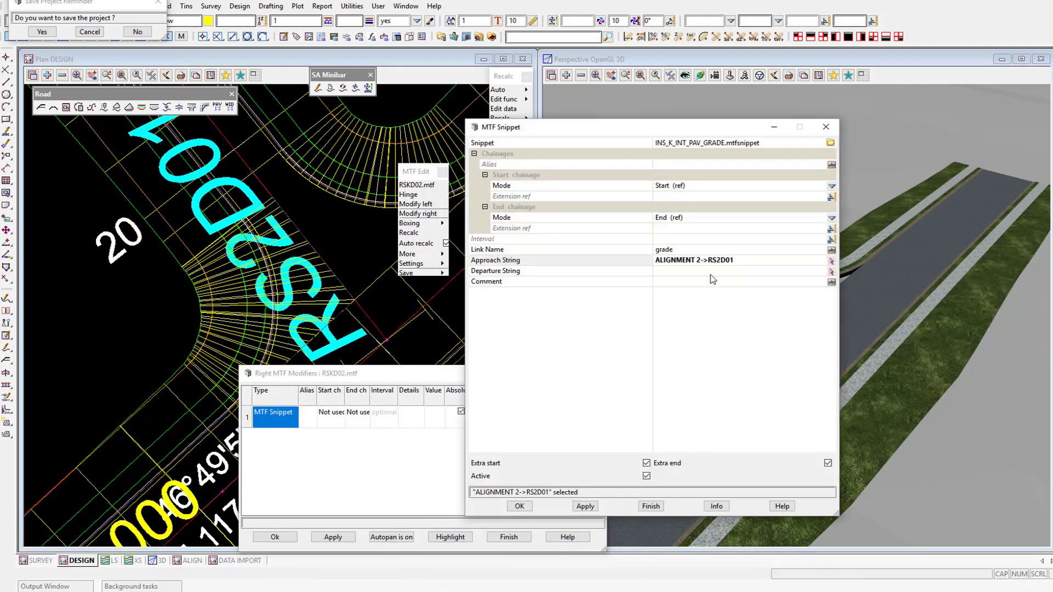
click(831, 271)
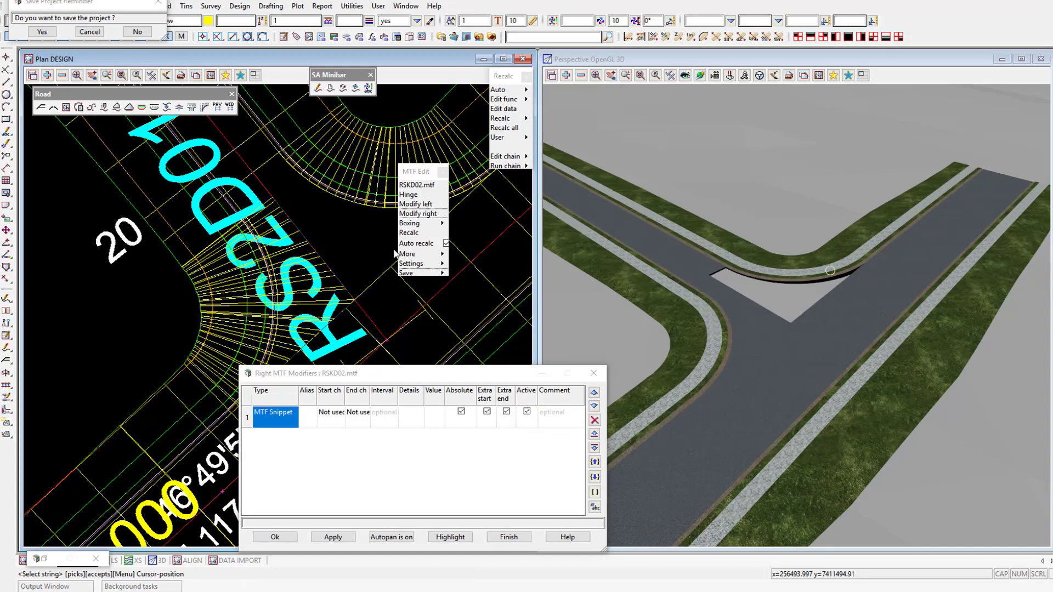
middle_click(376, 282)
Apply the snippet to RSKD02, exit the template editor with the changes saved, and save the project.
click(586, 506)
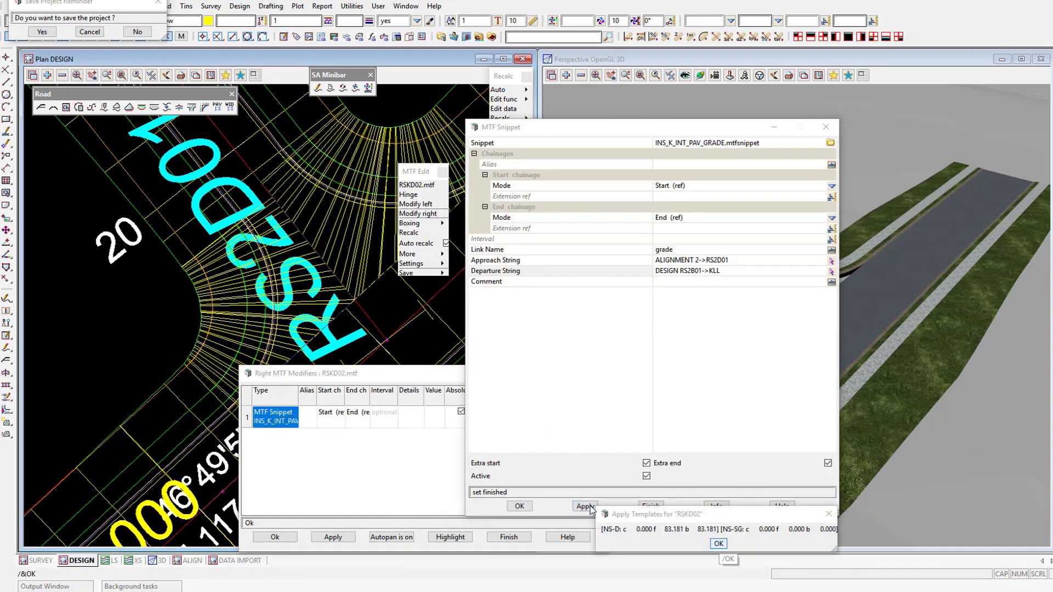
click(526, 507)
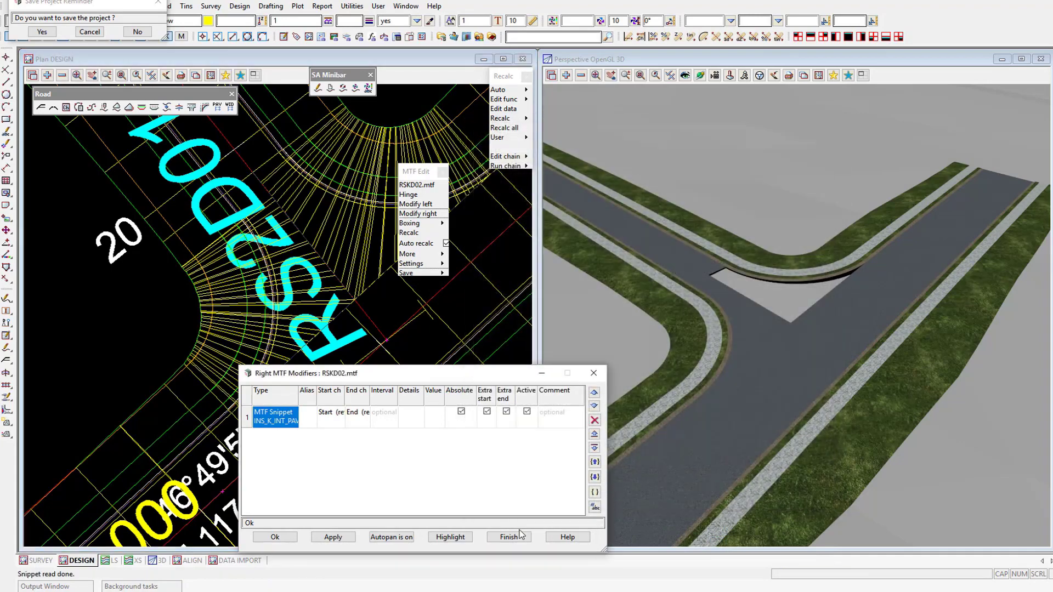
click(518, 537)
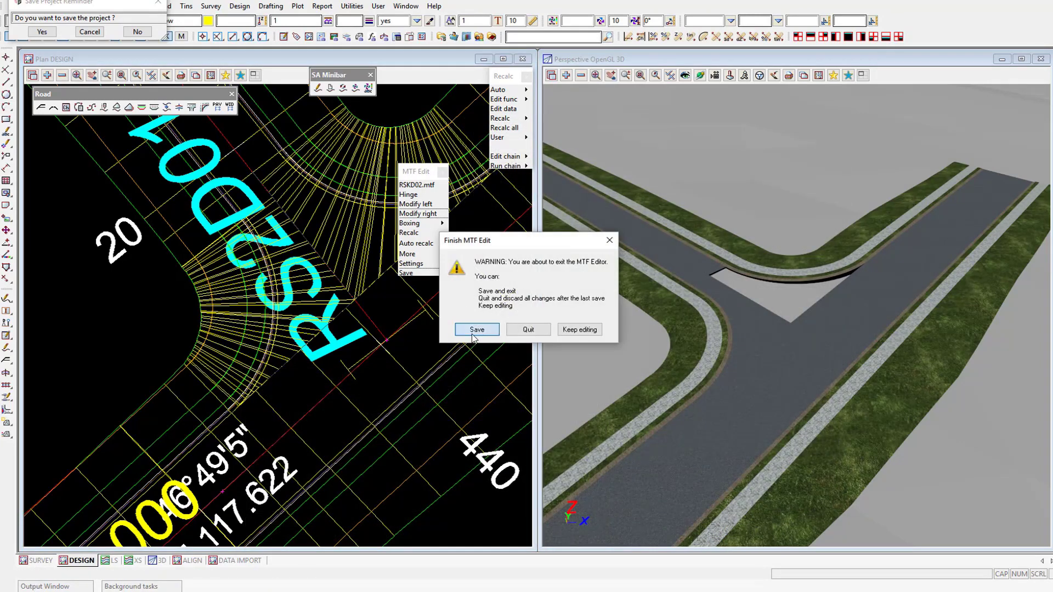
click(476, 330)
click(929, 77)
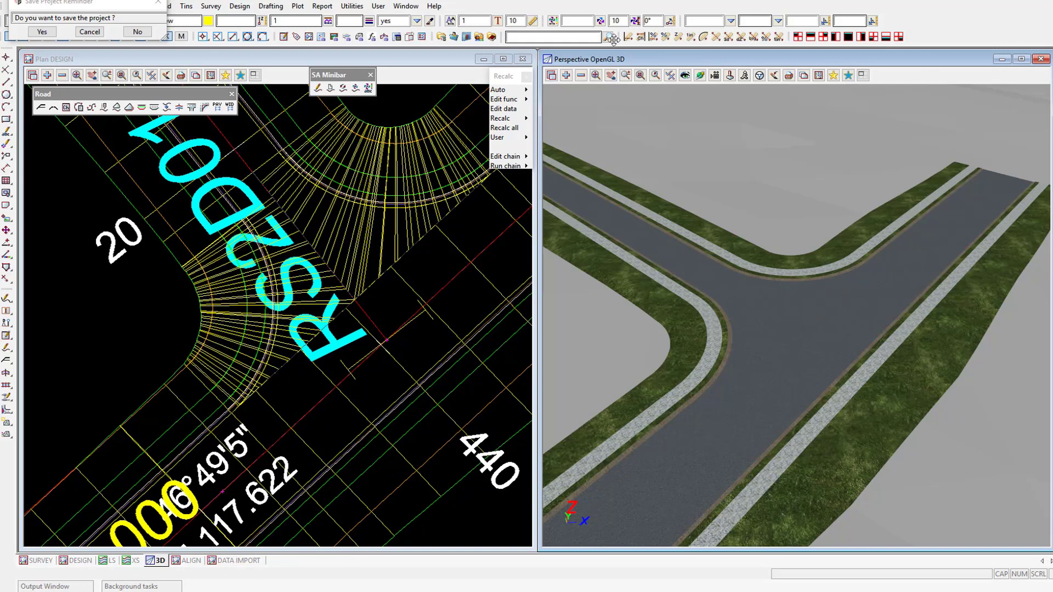
click(50, 34)
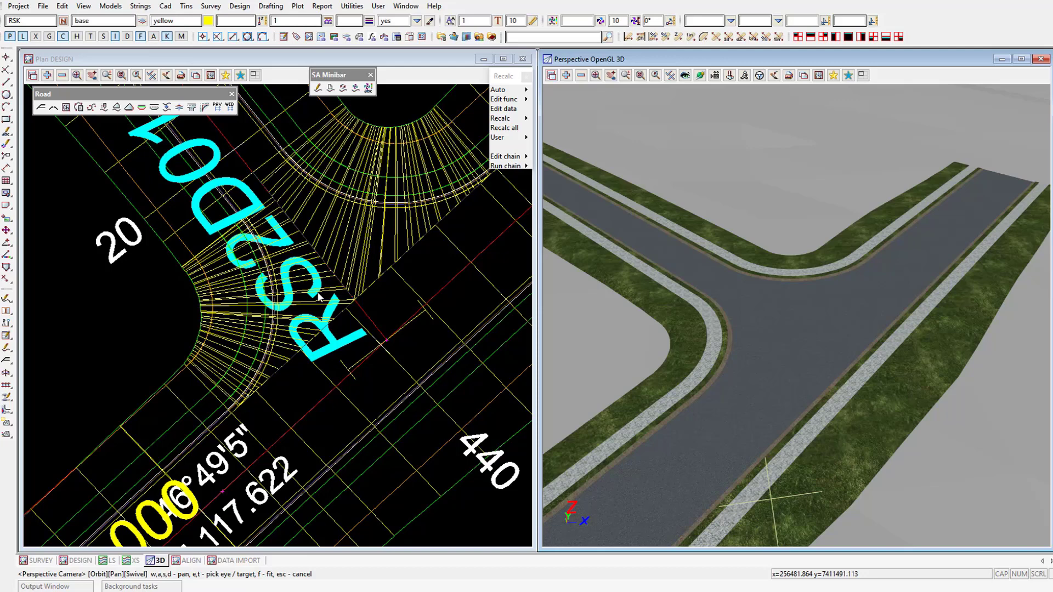
Examine the intersection contours in the ALIGN plan view by adding the tin SUPER DESIGN model and removing it again.
click(191, 561)
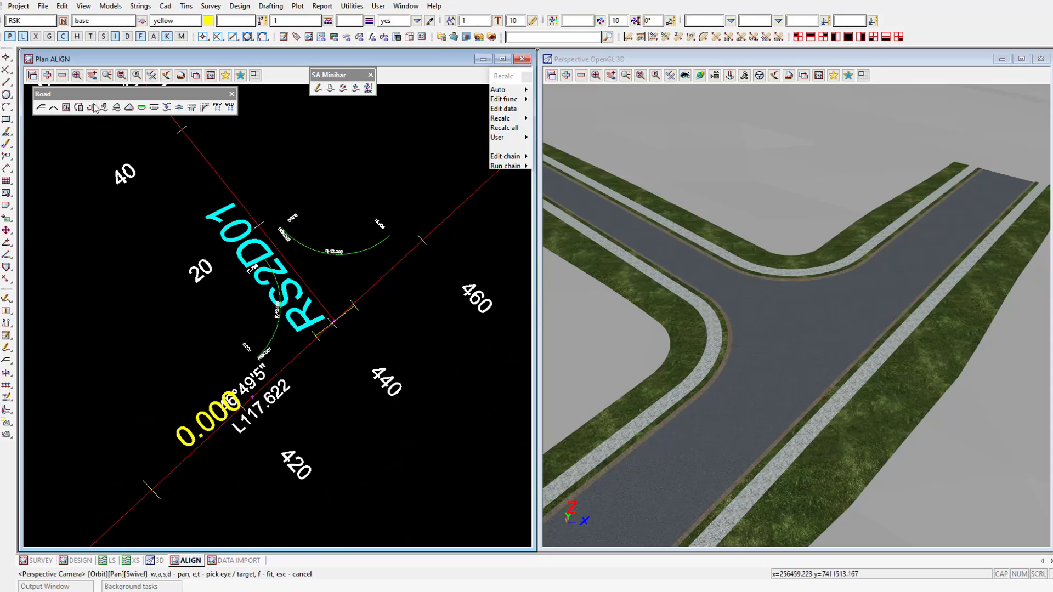
click(47, 75)
scroll(175, 394, down, 4)
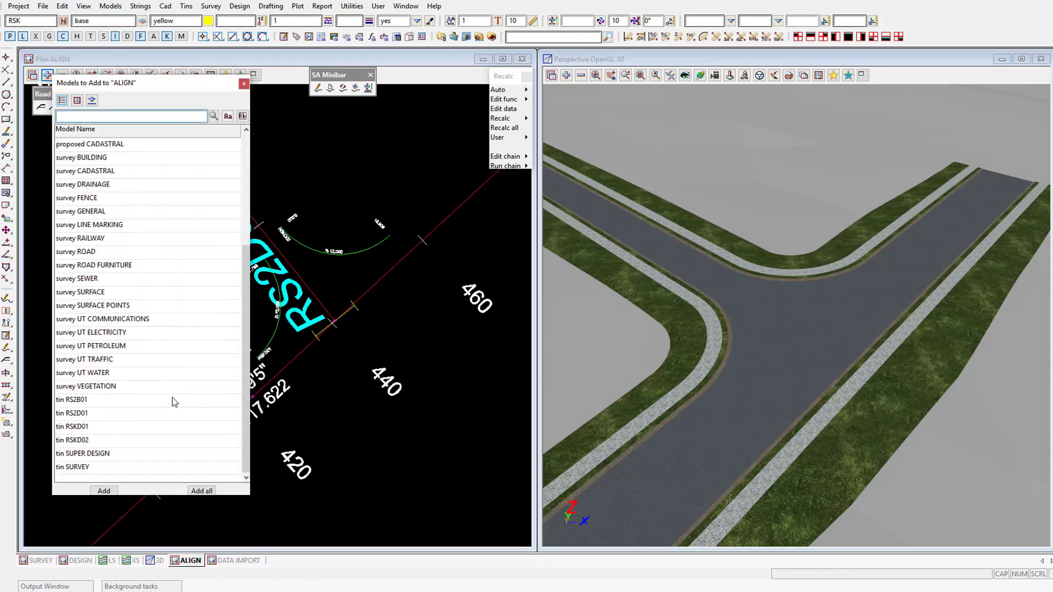
double_click(95, 455)
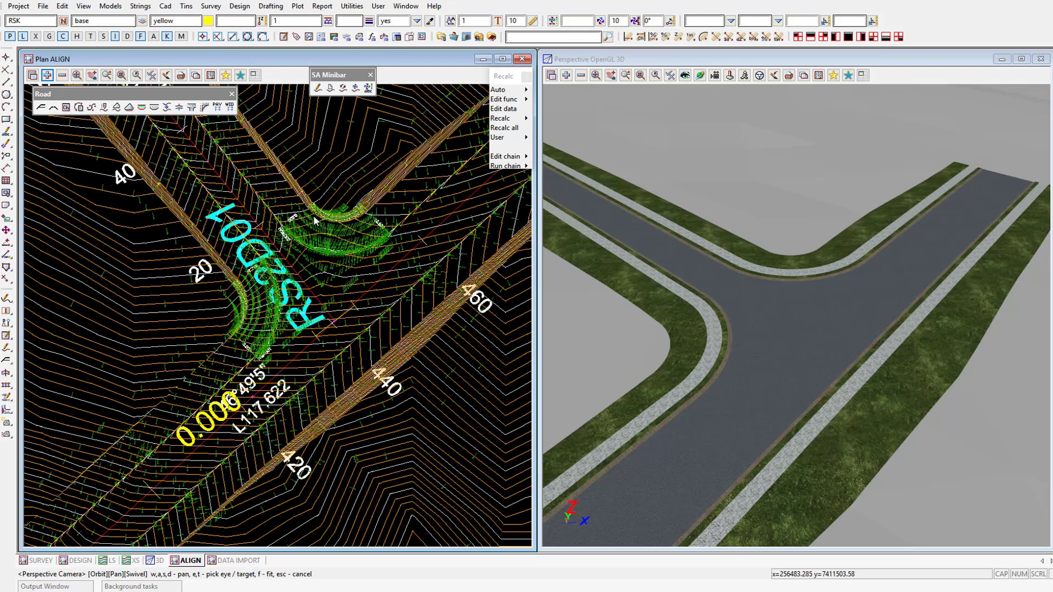
scroll(314, 258, up, 2)
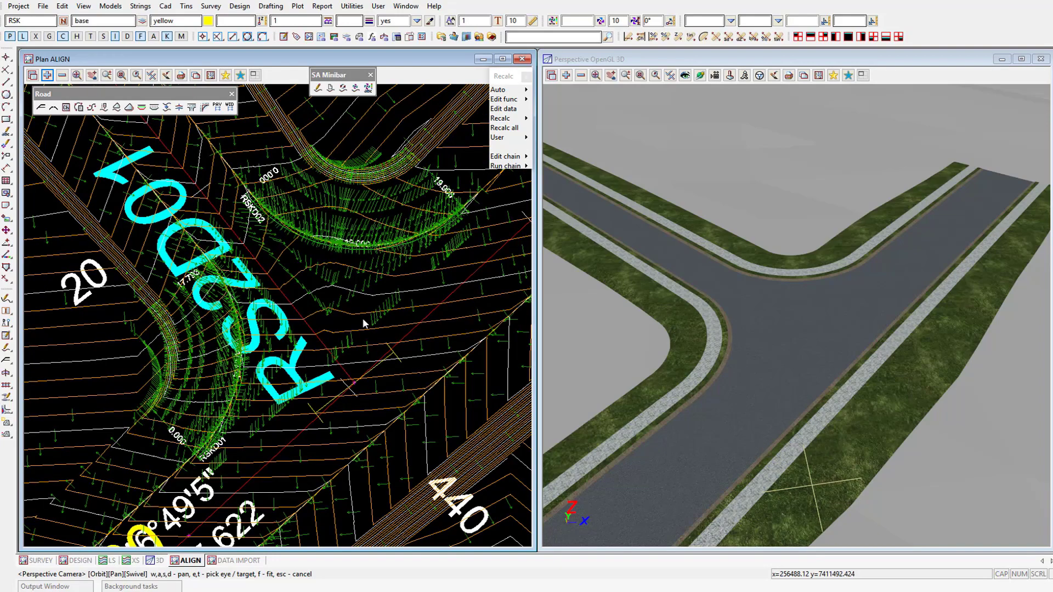
scroll(363, 318, up, 1)
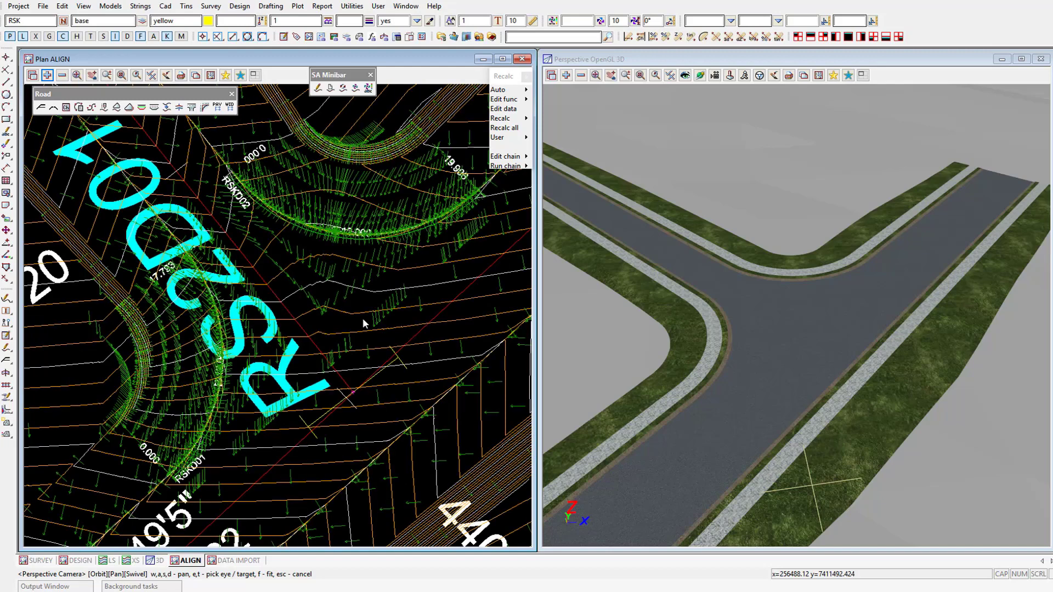
scroll(363, 318, up, 1)
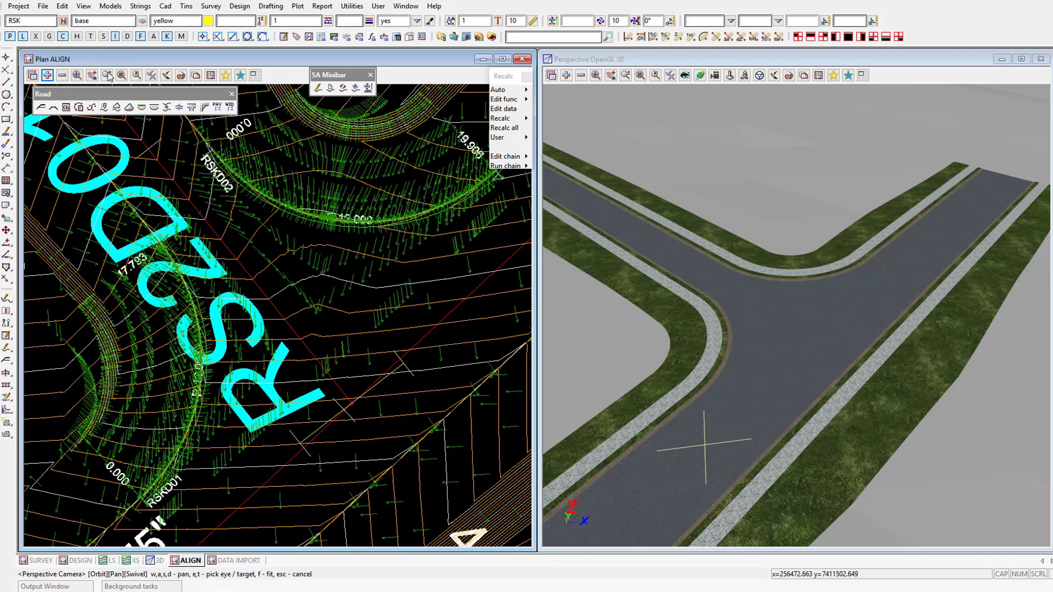
click(62, 74)
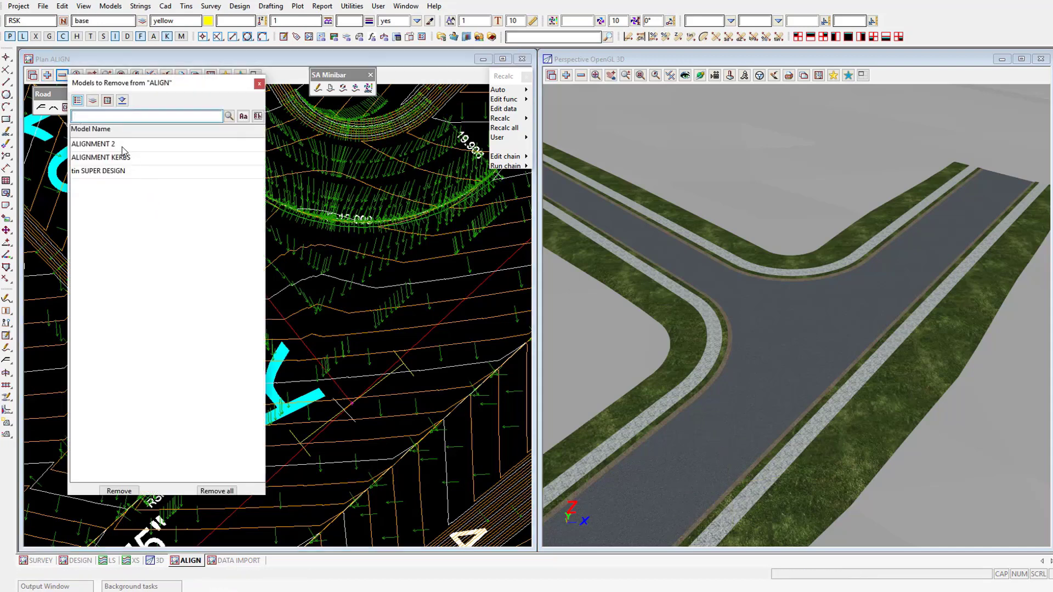
double_click(122, 175)
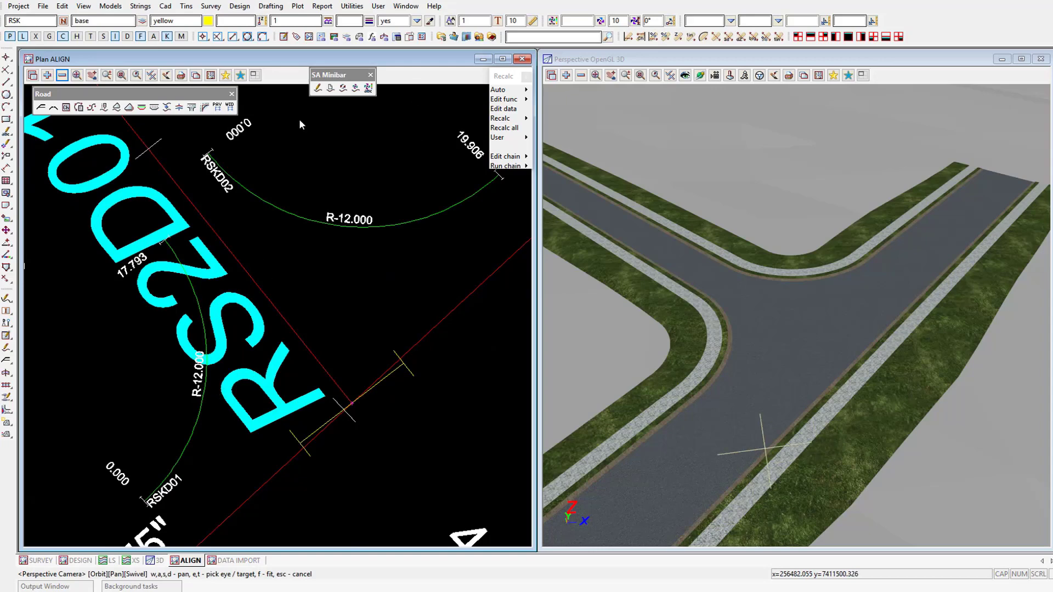
Open the parts of super alignment RSKD01 in ALIGNMENT KERBS for editing and expand its horizontal Fx compound.
click(317, 89)
click(200, 388)
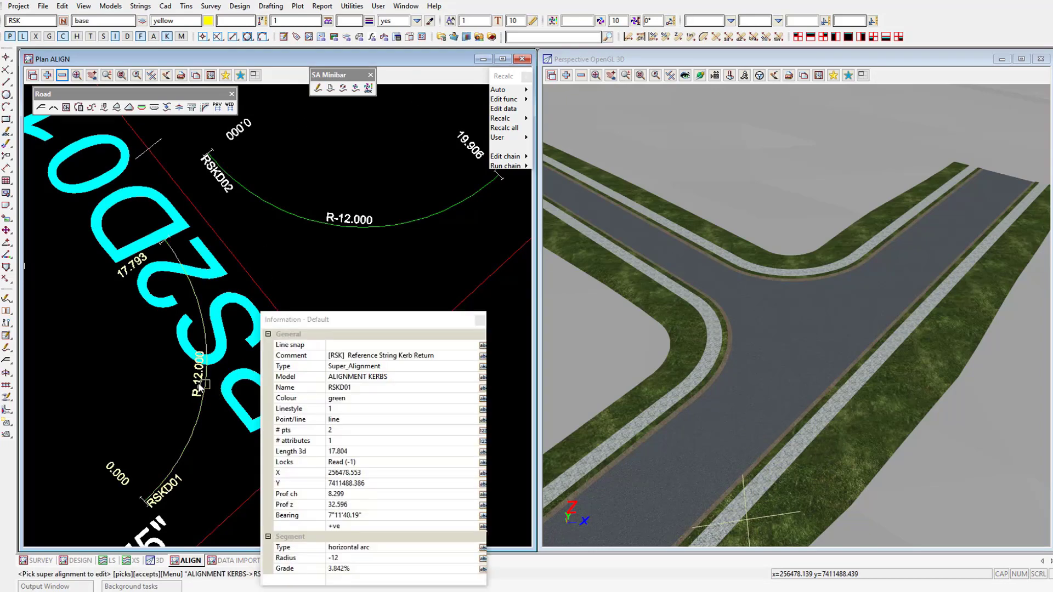
middle_click(200, 389)
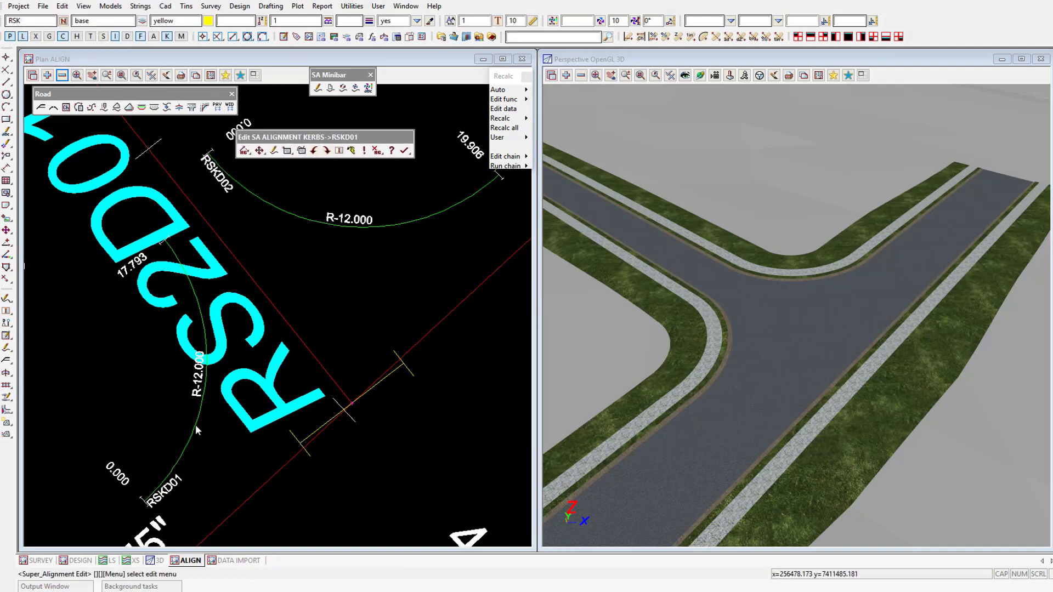
click(286, 151)
click(353, 189)
double_click(354, 179)
double_click(359, 191)
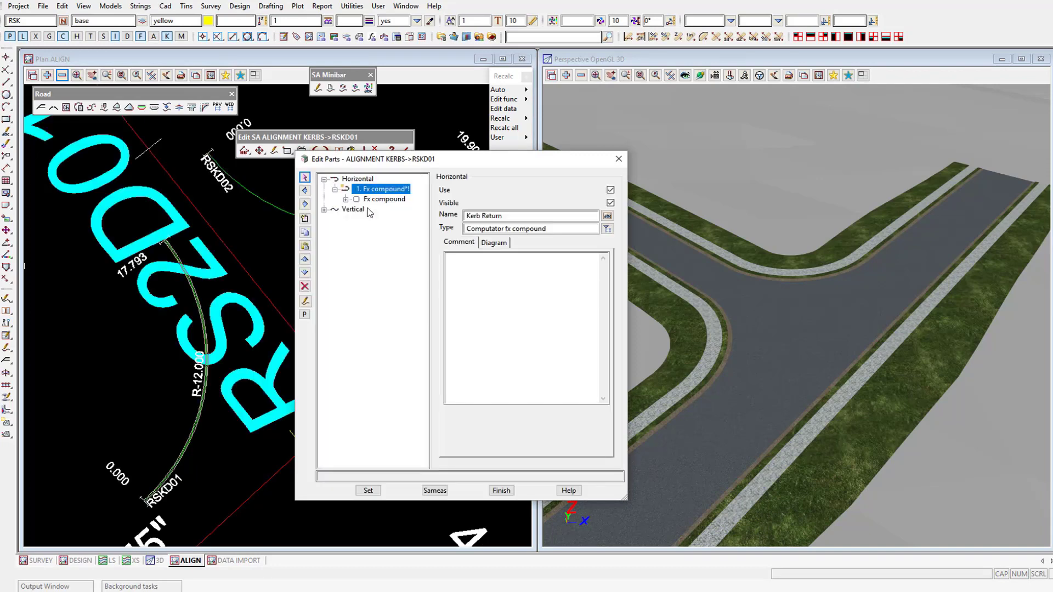
double_click(374, 202)
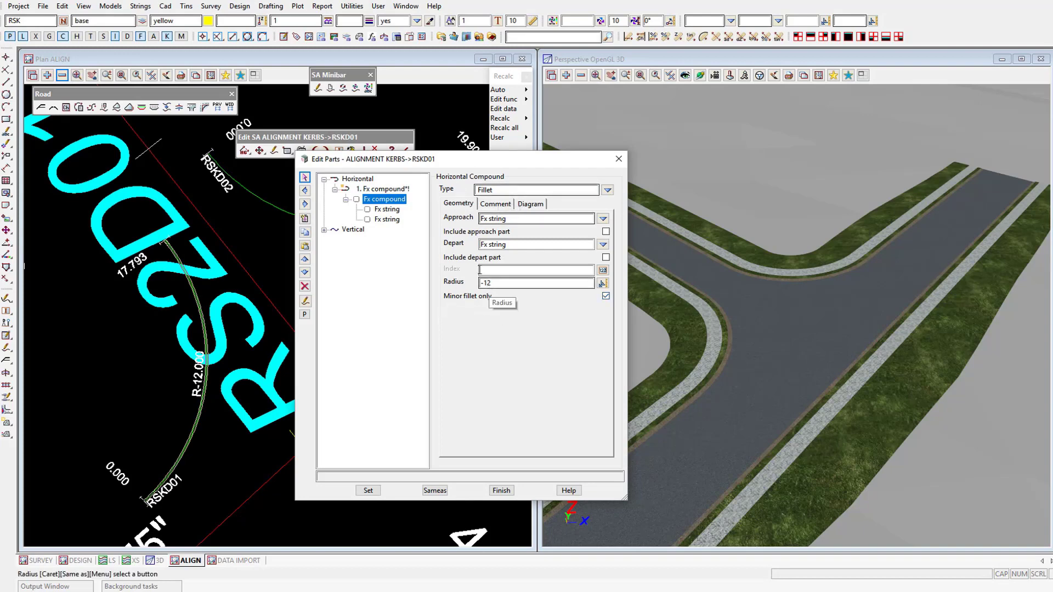
Change the type of RSKD01's horizontal Fx compound to Three-centred Curve.
click(394, 212)
click(391, 215)
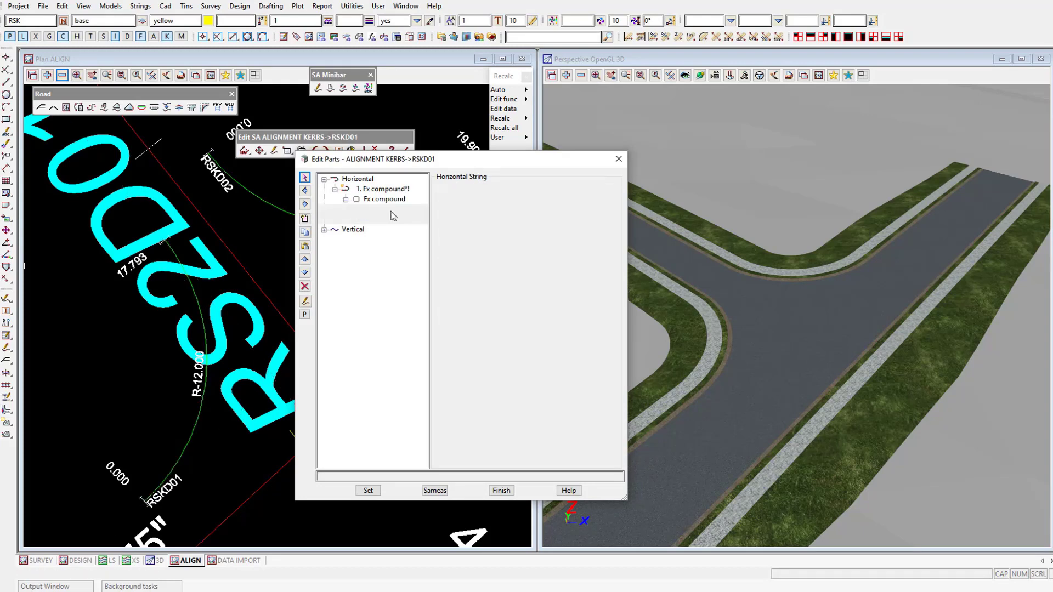
click(387, 199)
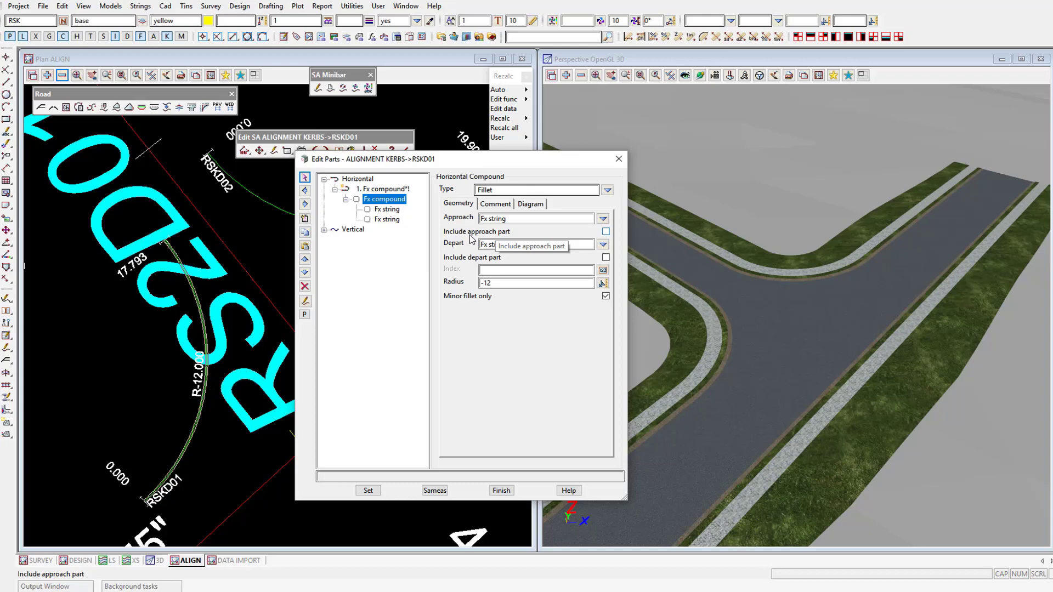
click(606, 191)
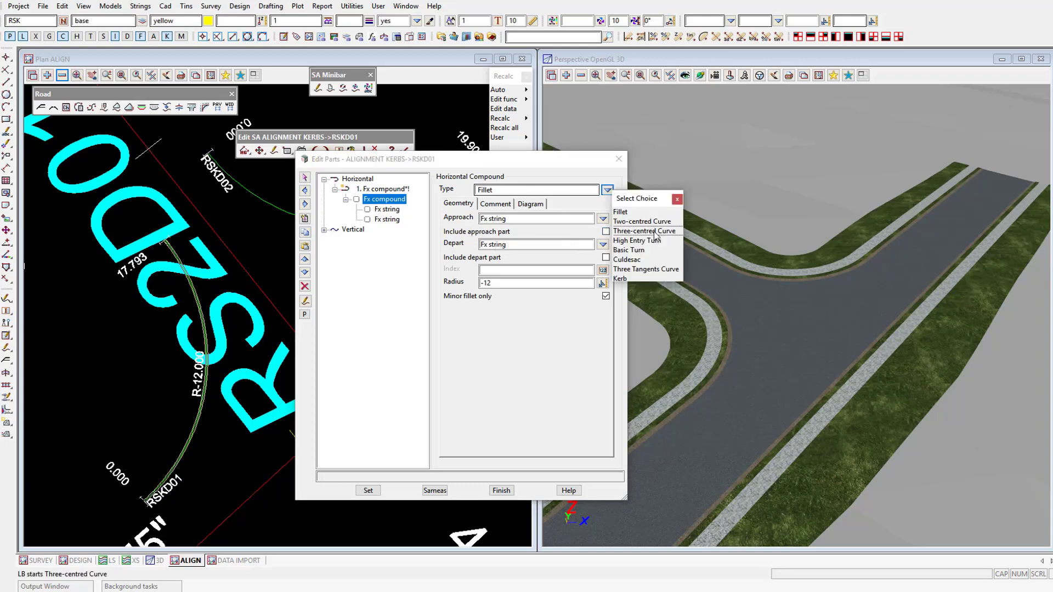
click(654, 232)
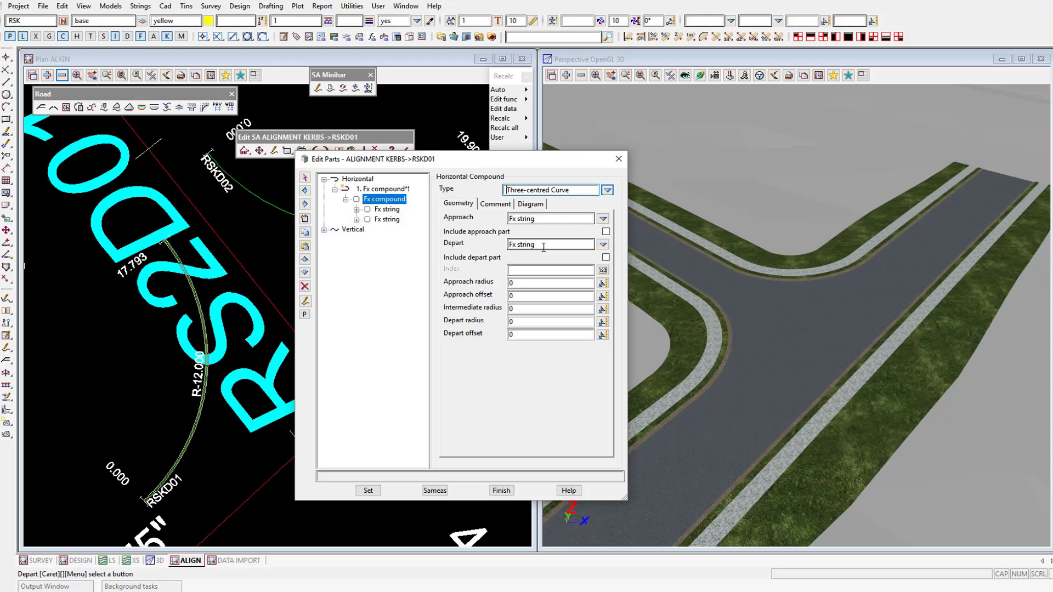
Set the three-centred curve's approach radius to -15, approach offset to -1, intermediate radius to 10, depart radius to 30 and depart offset to -1.
click(534, 280)
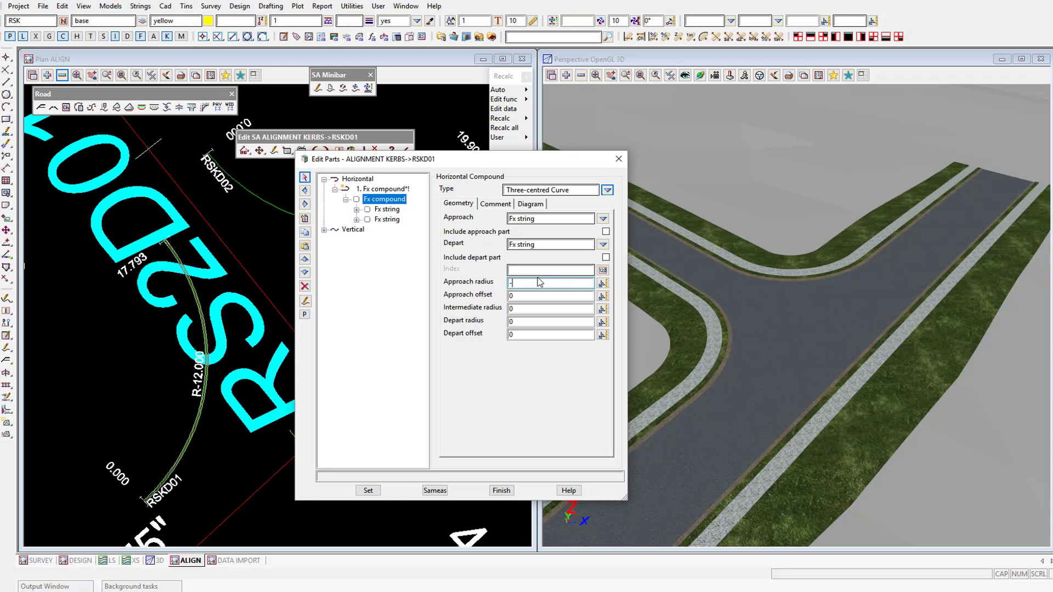
key(Tab)
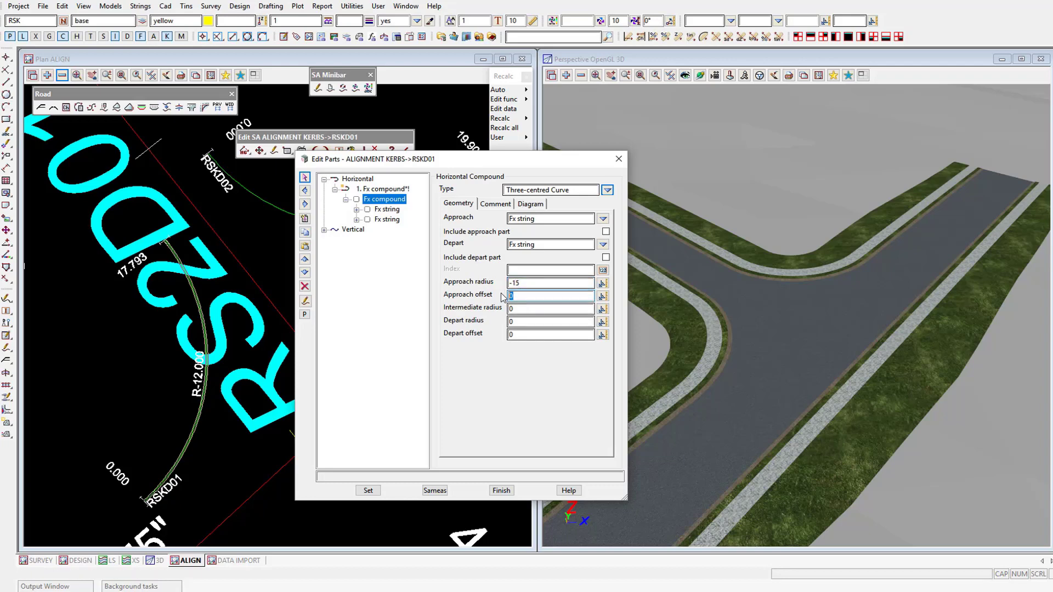
click(521, 310)
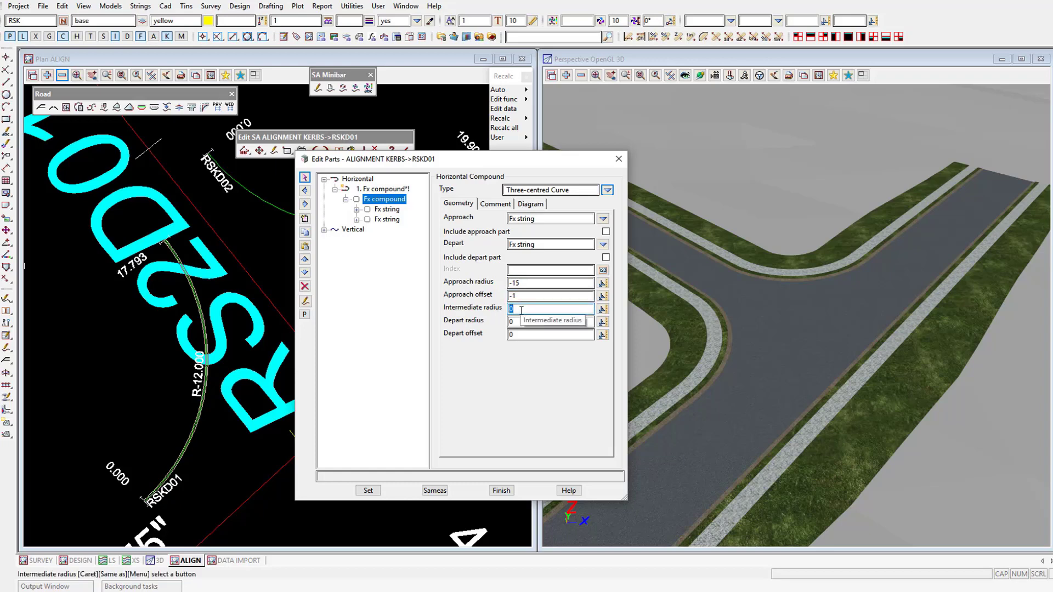
text(10)
key(Tab)
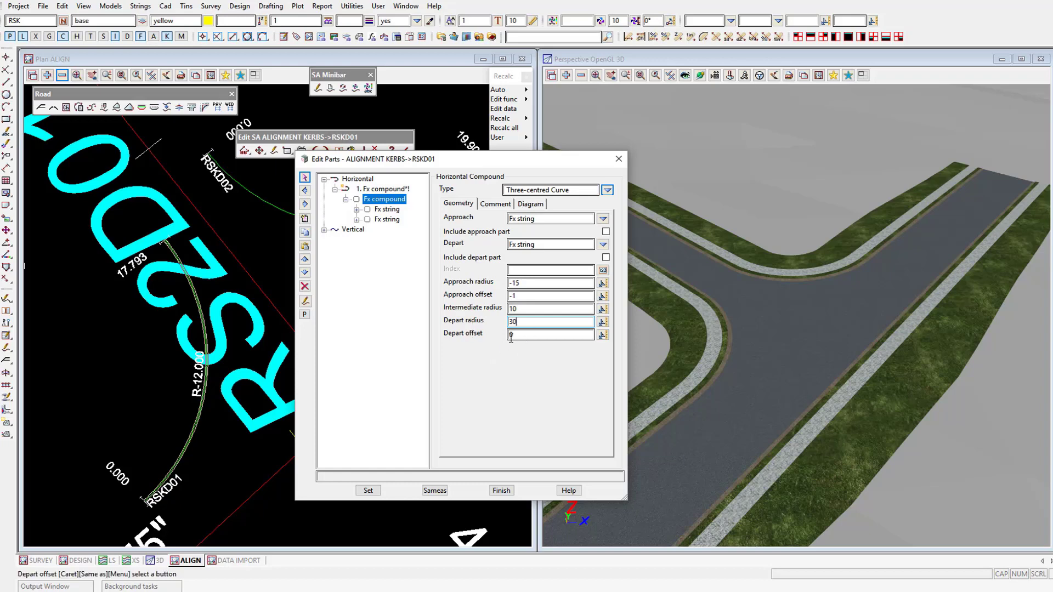
key(Tab)
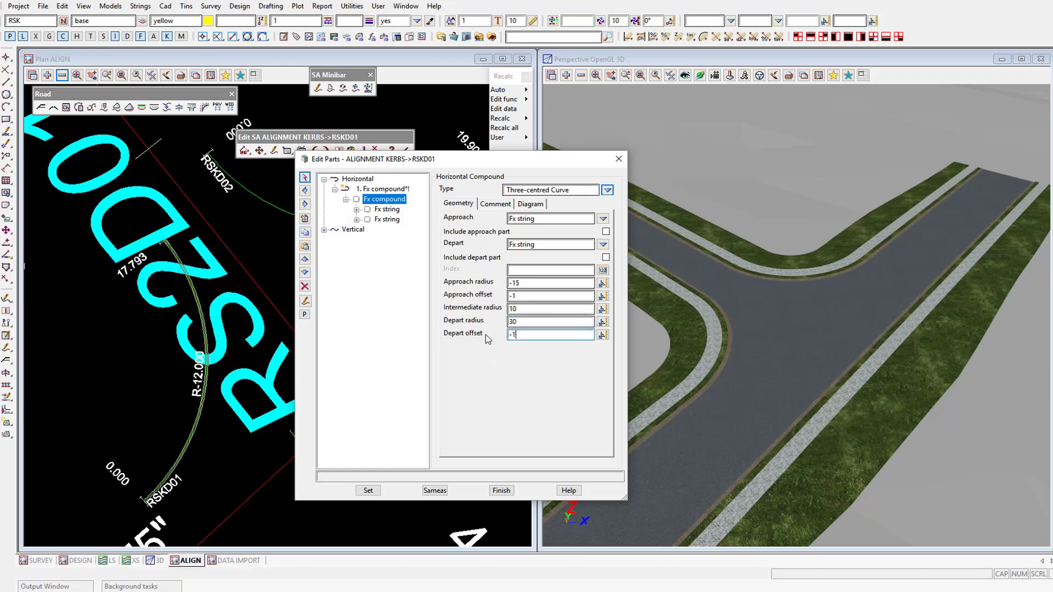
Apply the entered three-centred curve radii and offsets to RSKD01's horizontal compound part.
click(366, 489)
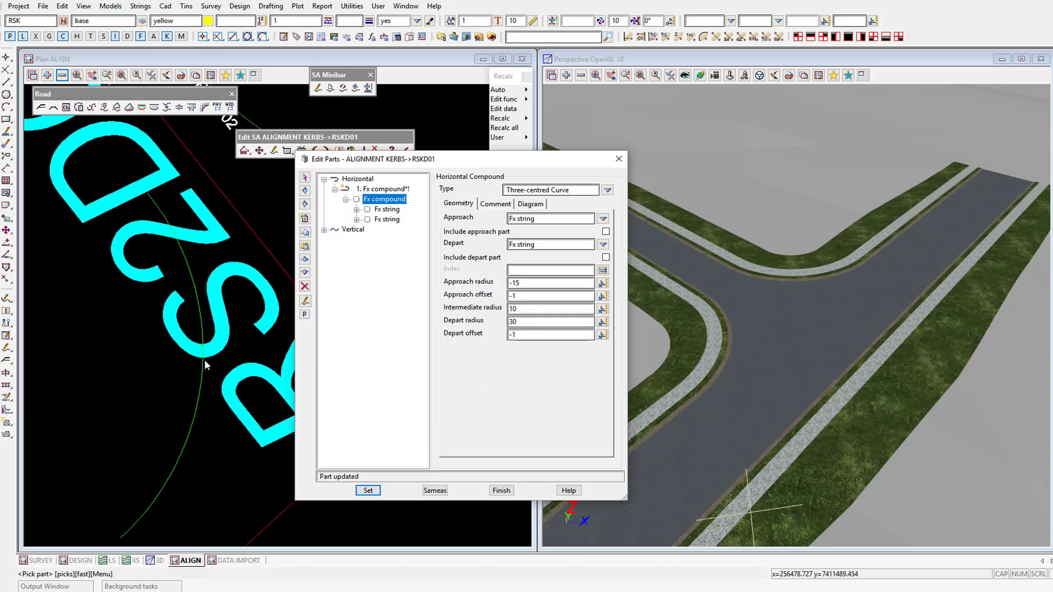
scroll(207, 366, down, 2)
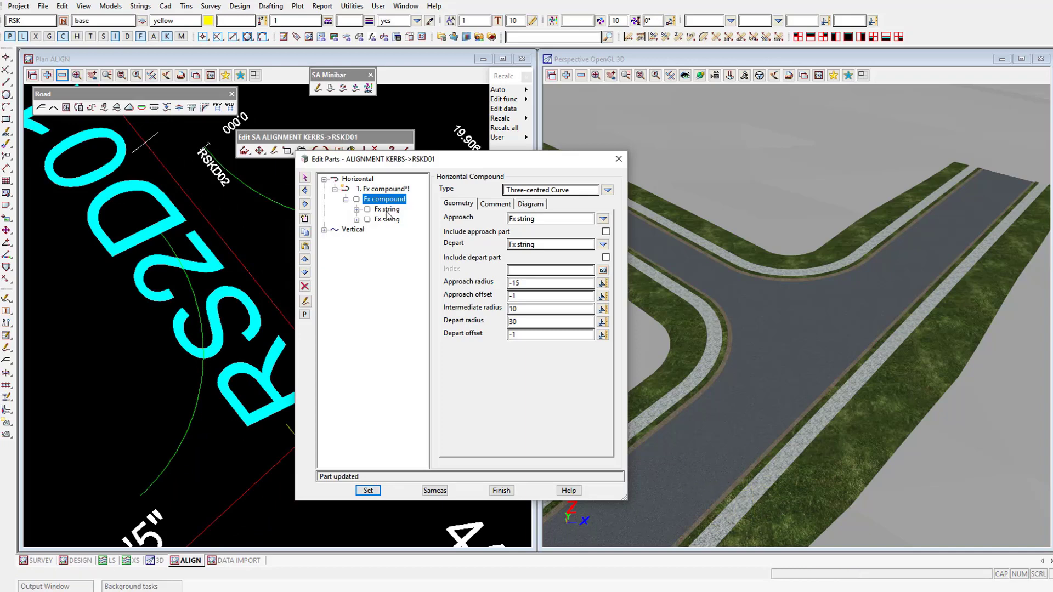
drag(478, 162, 748, 142)
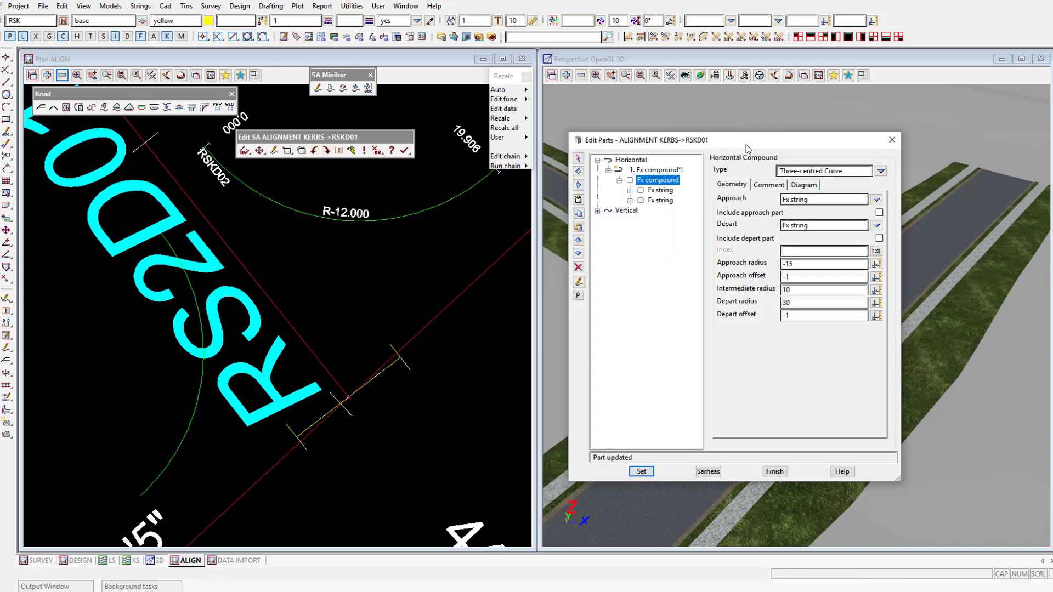
Set the compound's first Fx string to reference ALIGNMENT 2->RS2B01 with an offset of -4.2 and apply it.
click(670, 191)
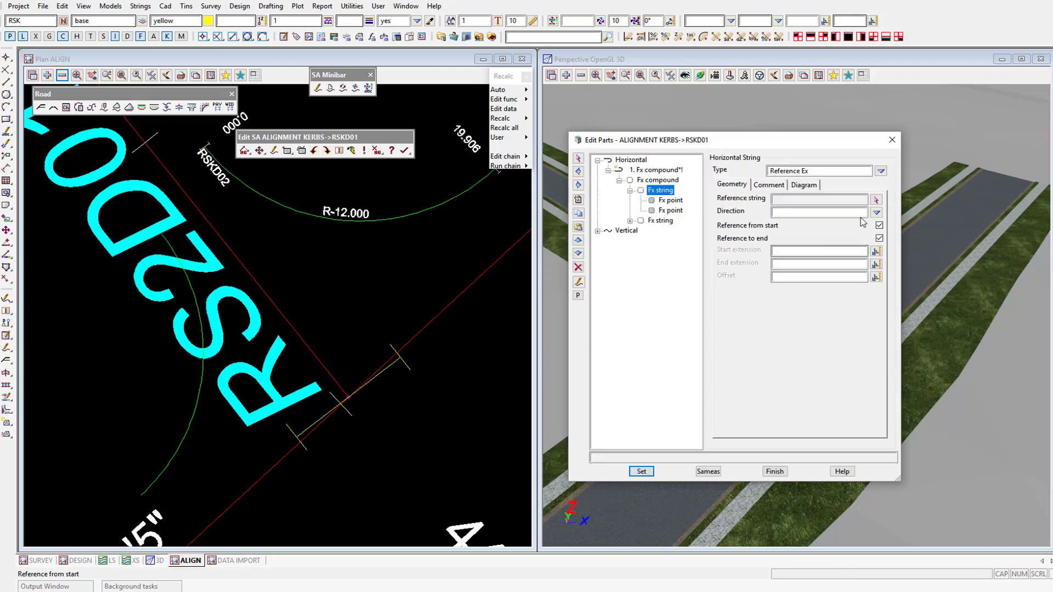
click(877, 201)
click(256, 482)
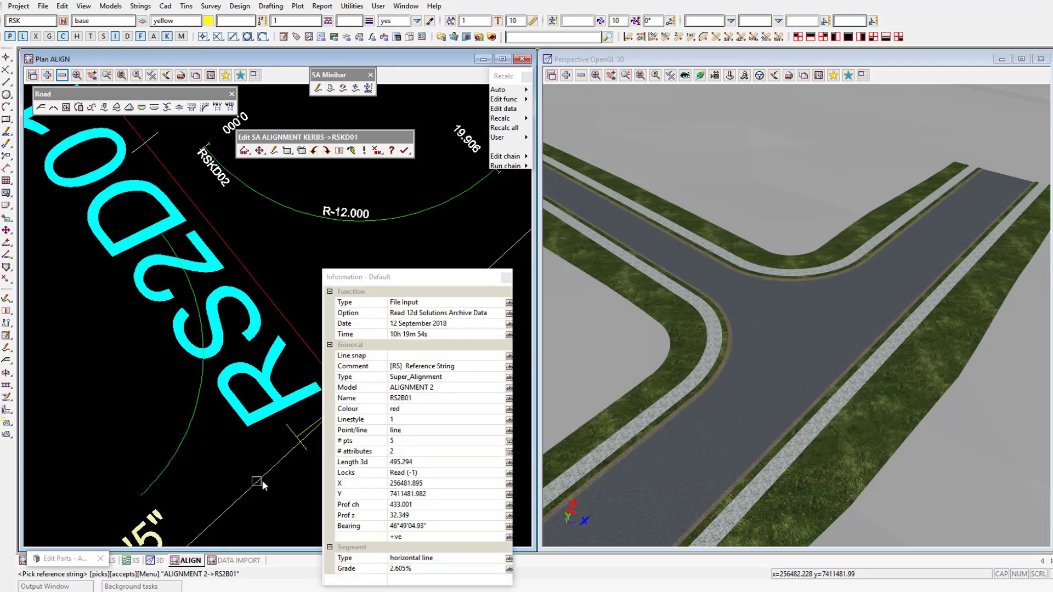
middle_click(256, 482)
click(797, 277)
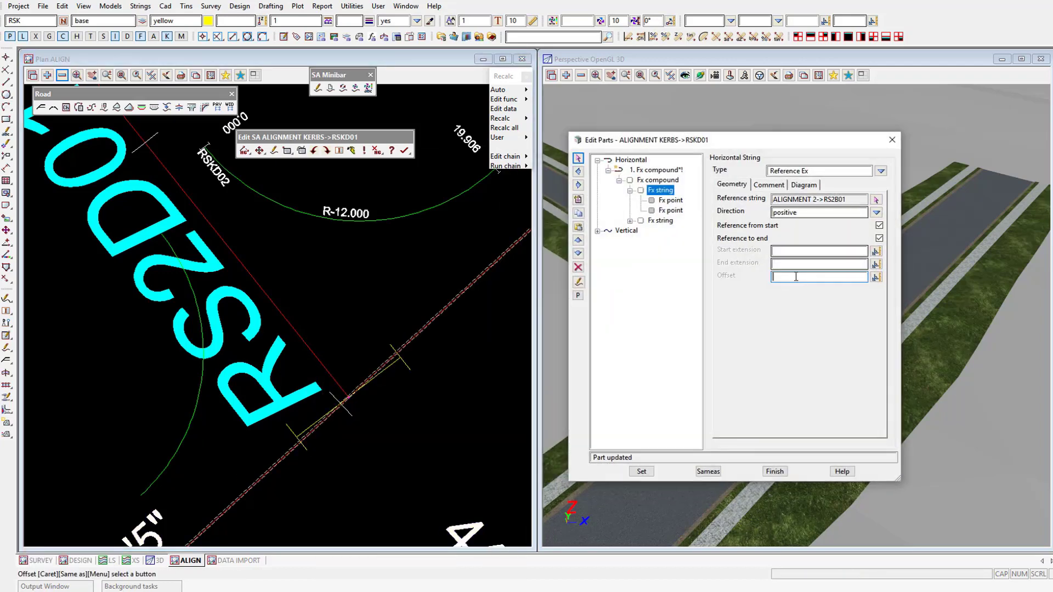
text(-4.)
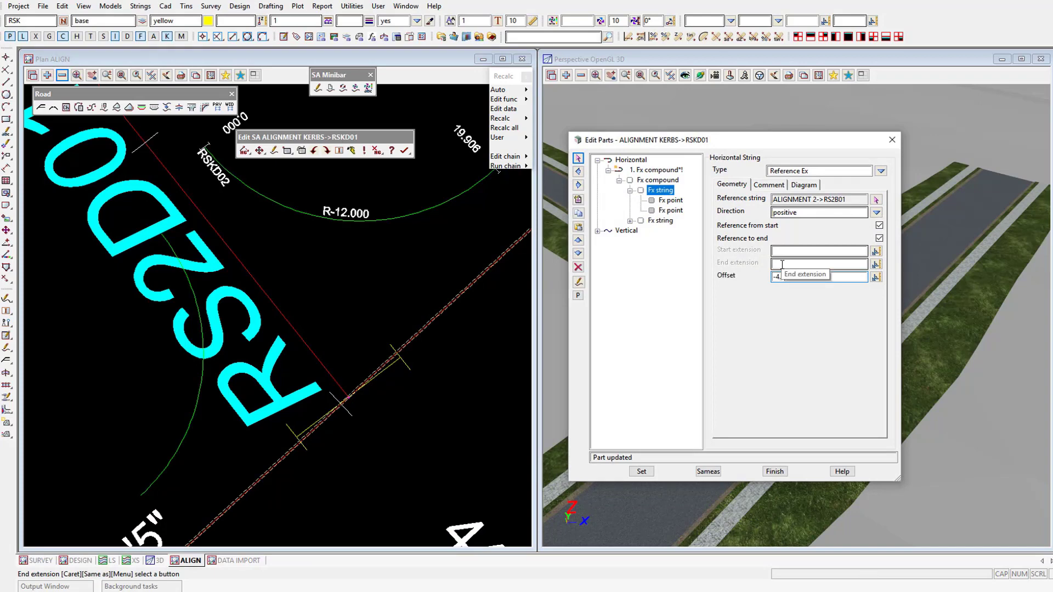
text(2)
click(641, 471)
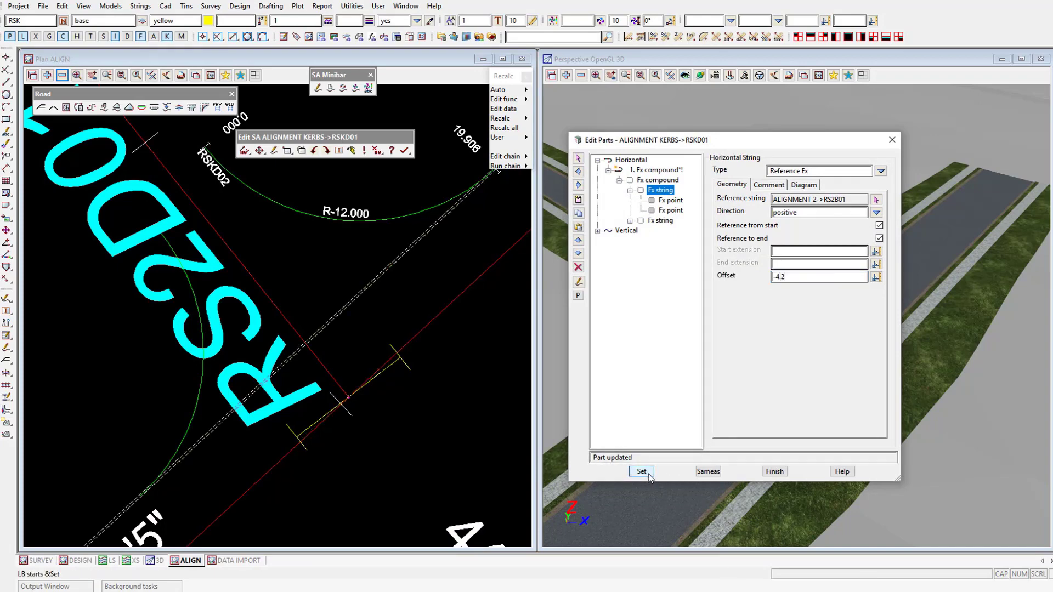
click(183, 188)
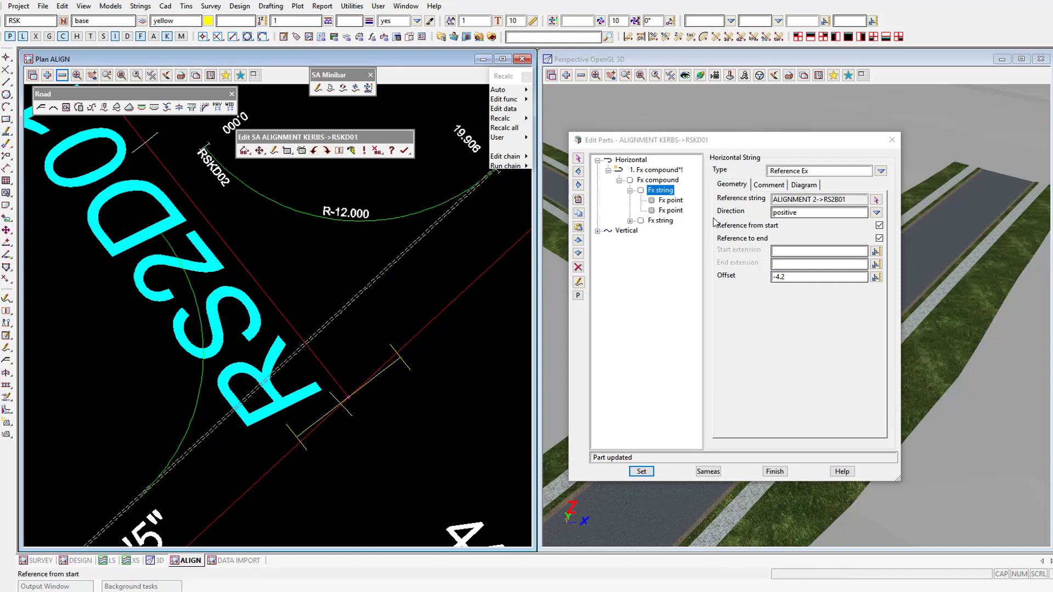
Set the compound's second Fx string to reference ALIGNMENT 2->RS2D01 with an offset of -2.7 and apply it.
click(670, 221)
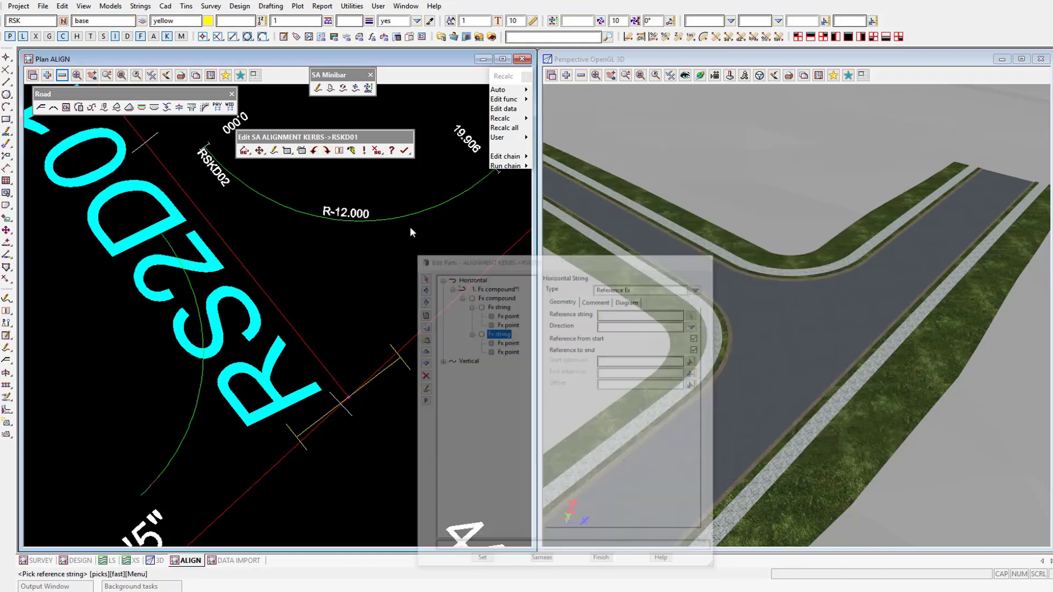
click(212, 230)
middle_click(212, 230)
click(824, 278)
text(-2.7)
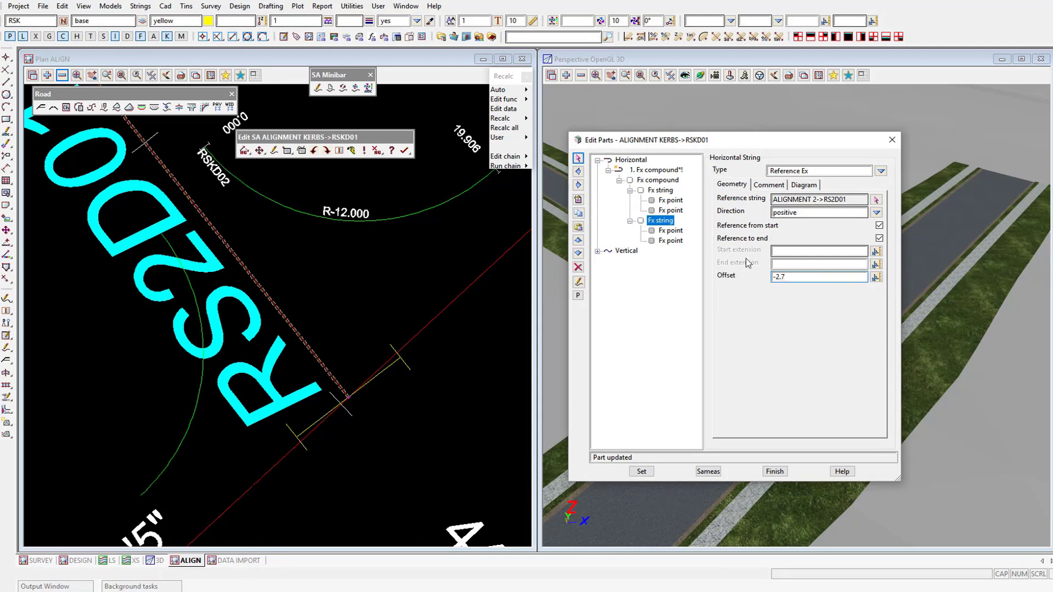
click(640, 471)
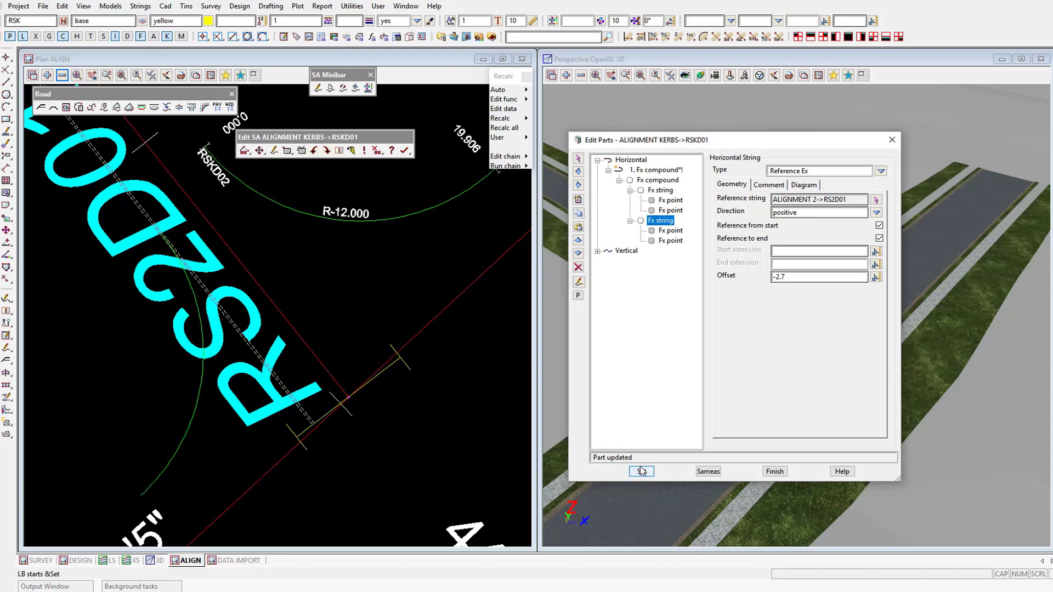
Set the three-centred curve's intermediate radius to -10 and depart radius to -30, and apply the change.
click(415, 78)
scroll(407, 104, down, 2)
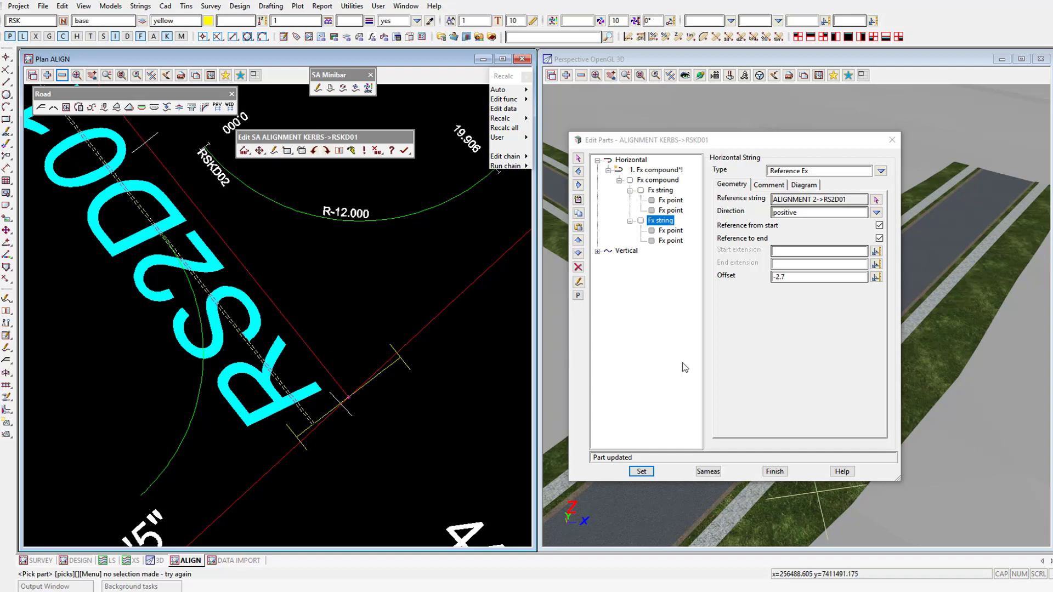
click(658, 180)
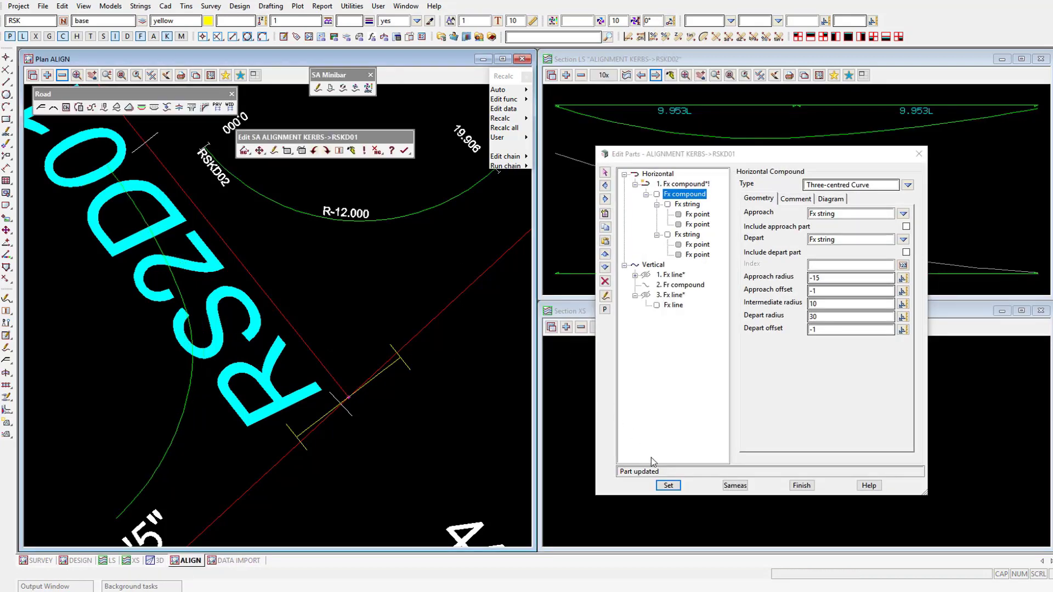
click(811, 303)
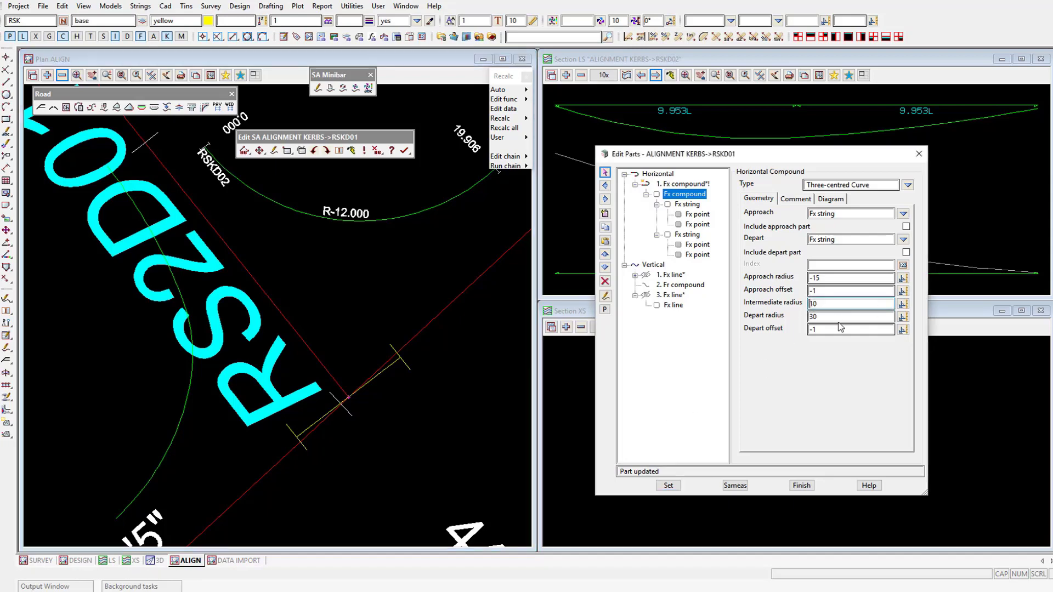
key(Tab)
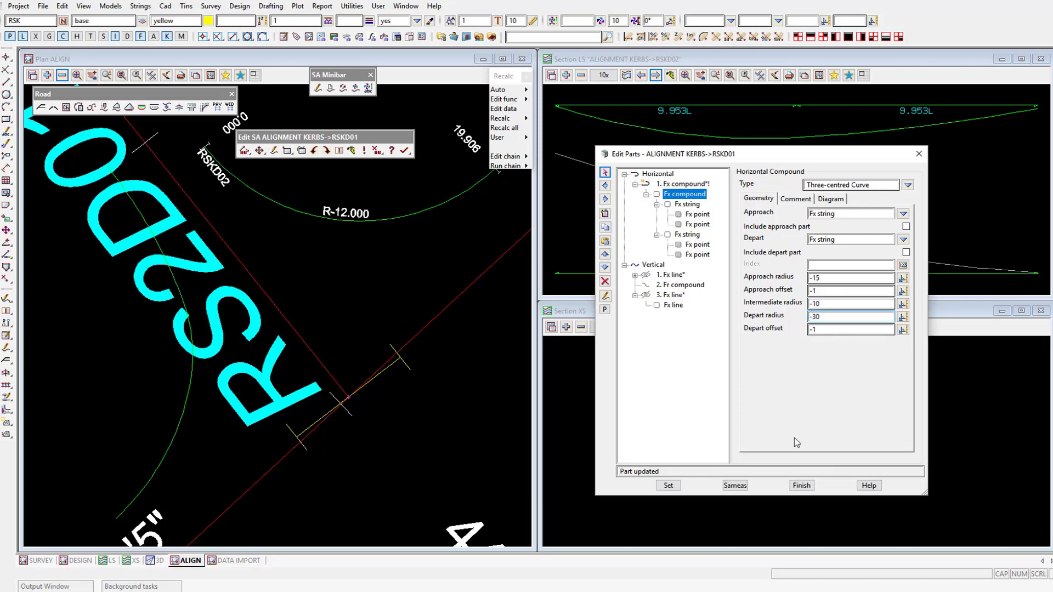
click(671, 485)
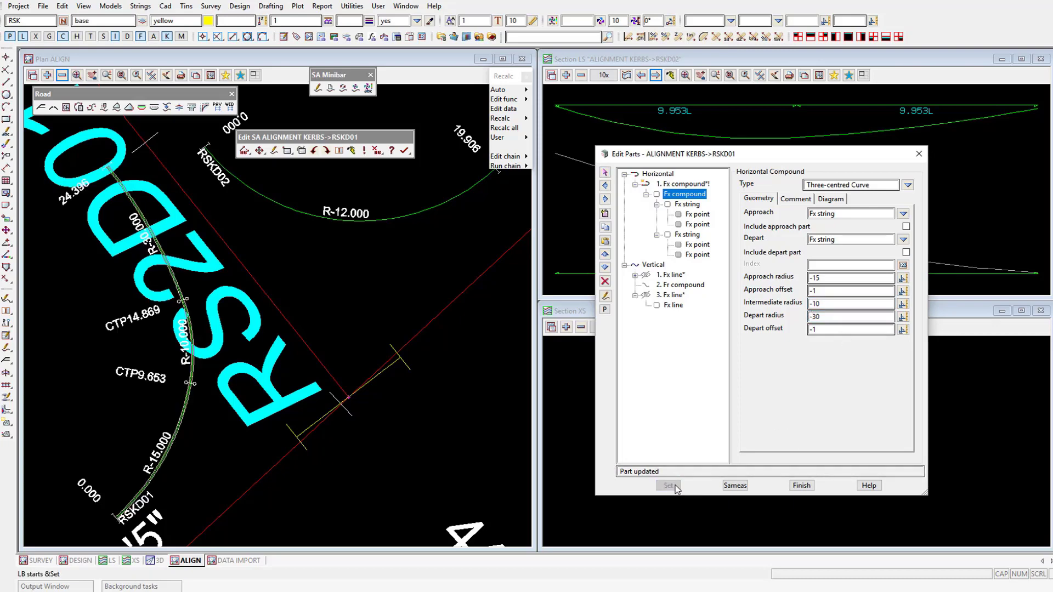
Profile RSKD01 in the LS section view and set the vertex index of its third vertical part's Fx line to 4.
drag(713, 154, 727, 239)
click(640, 76)
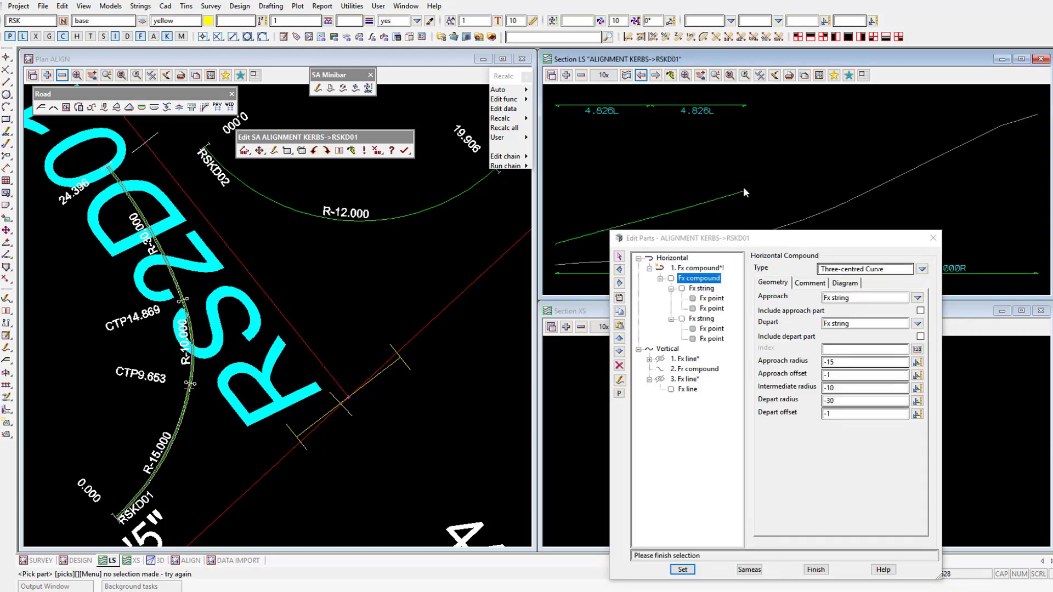
click(694, 389)
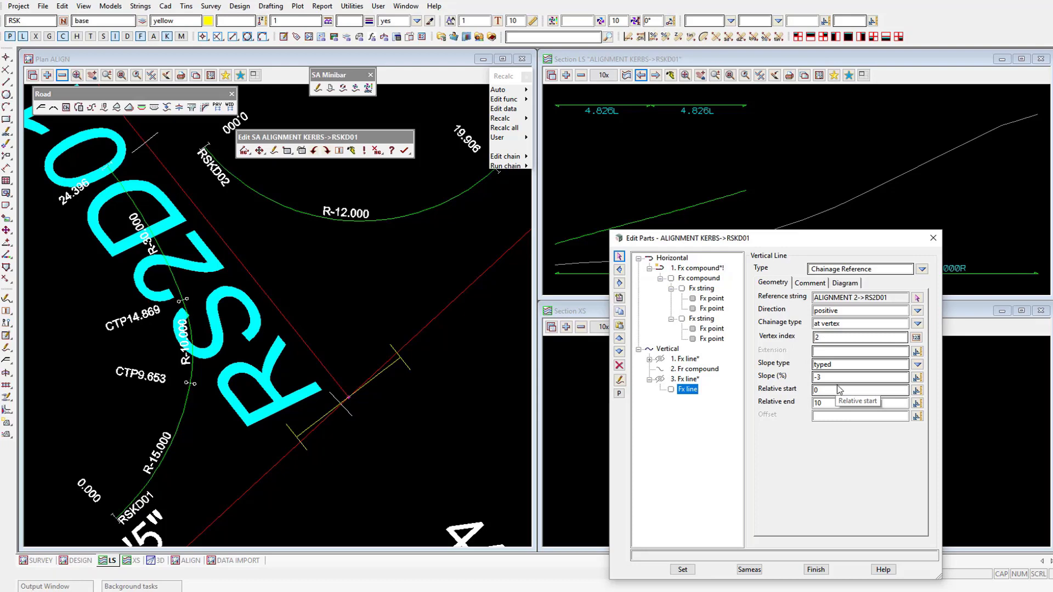
click(826, 337)
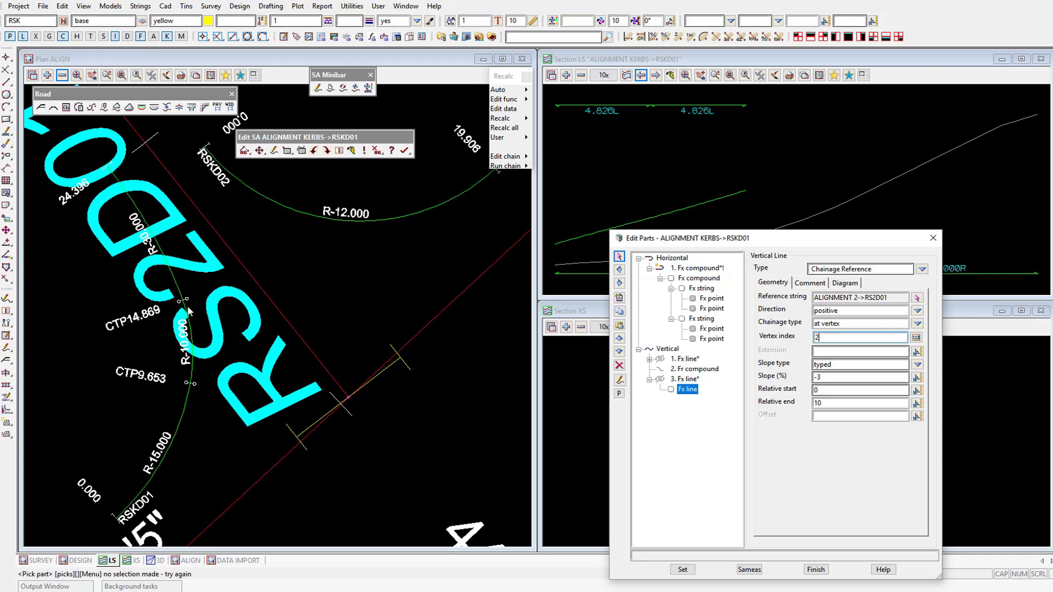
drag(825, 336, 804, 338)
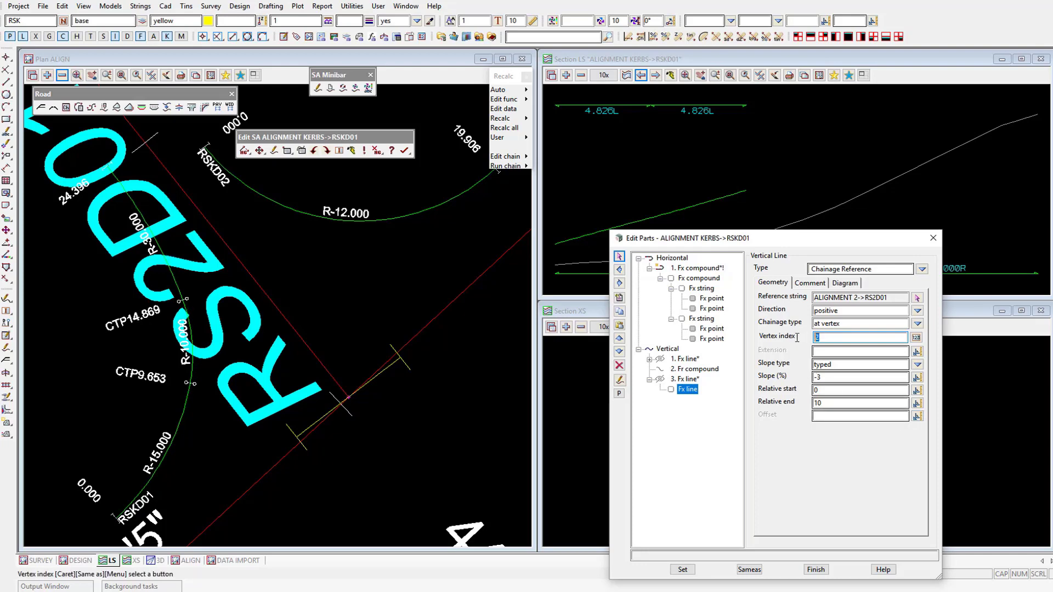
text(4)
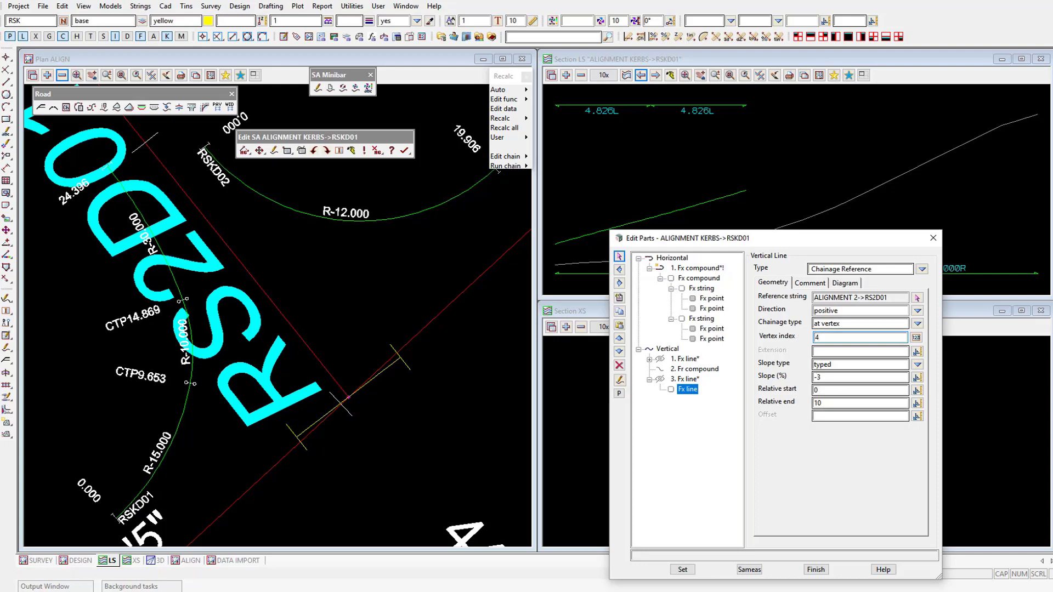
click(681, 570)
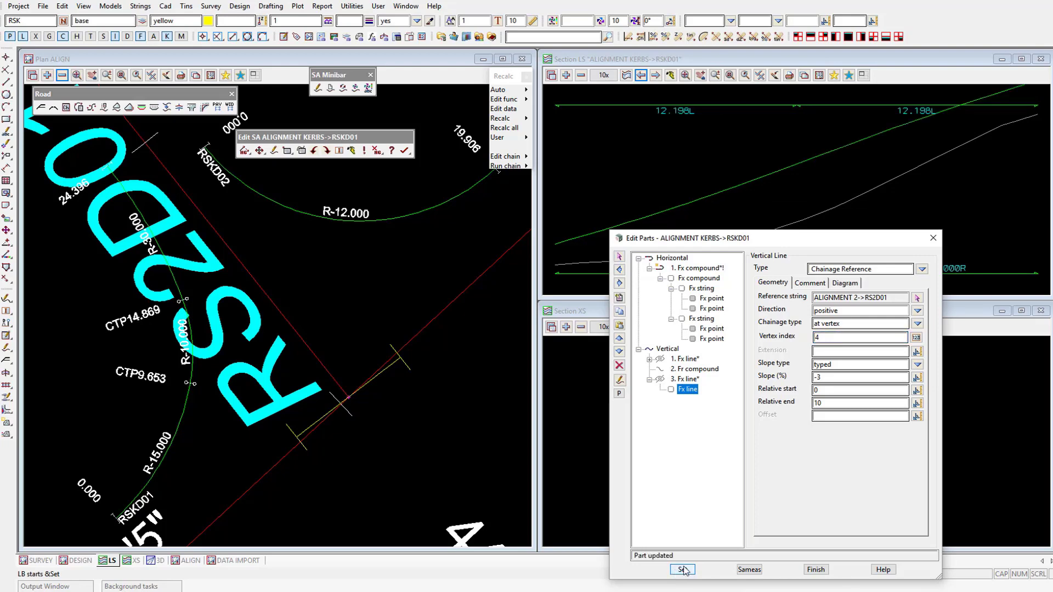
Reapply the vertical line part, then finish and accept the RSKD01 super alignment edit.
click(927, 66)
scroll(903, 141, down, 5)
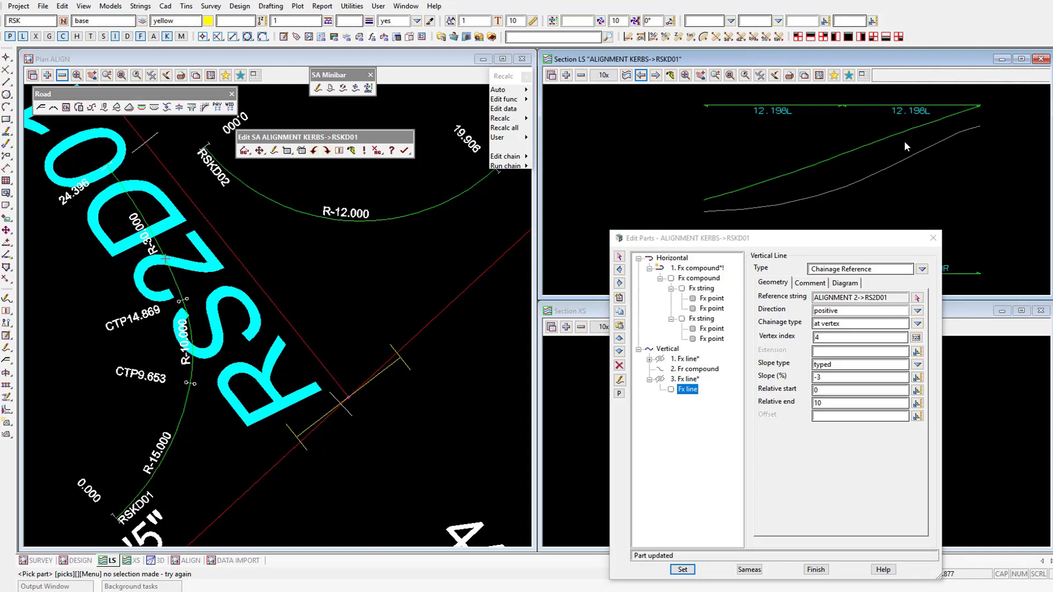
click(683, 570)
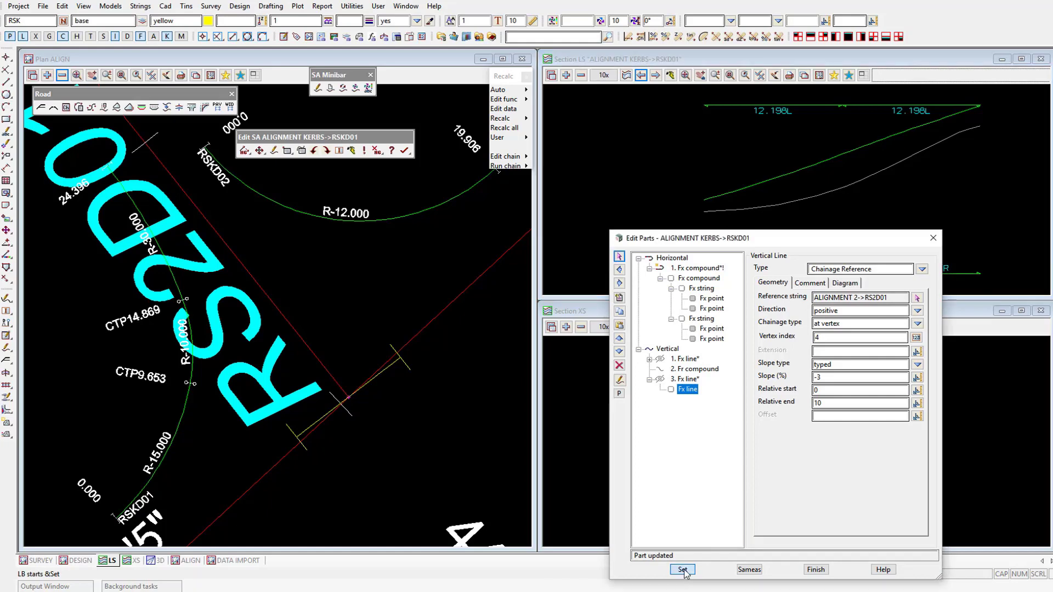
click(815, 569)
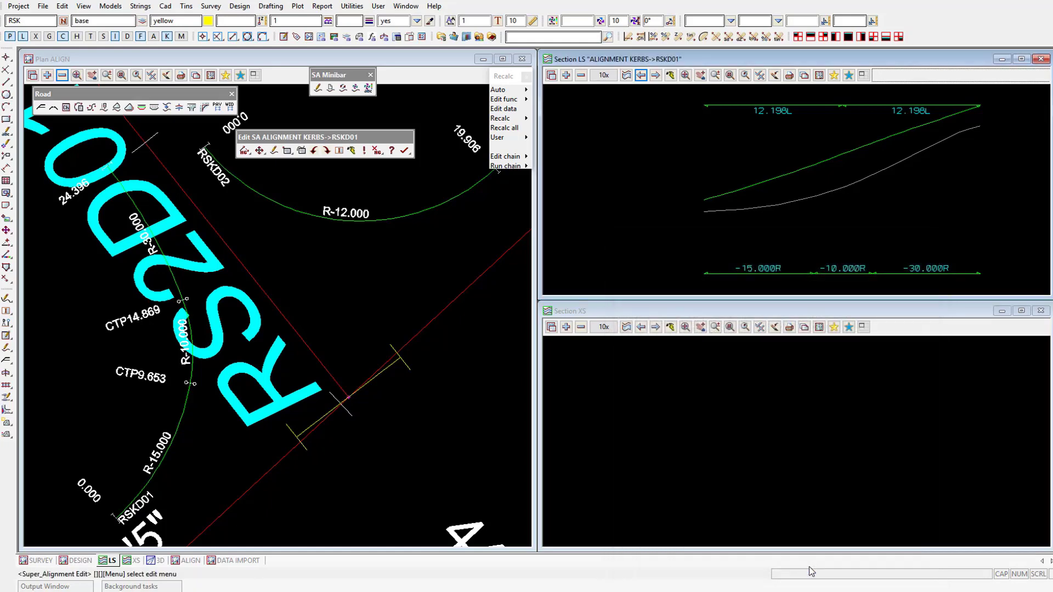
click(404, 151)
click(437, 191)
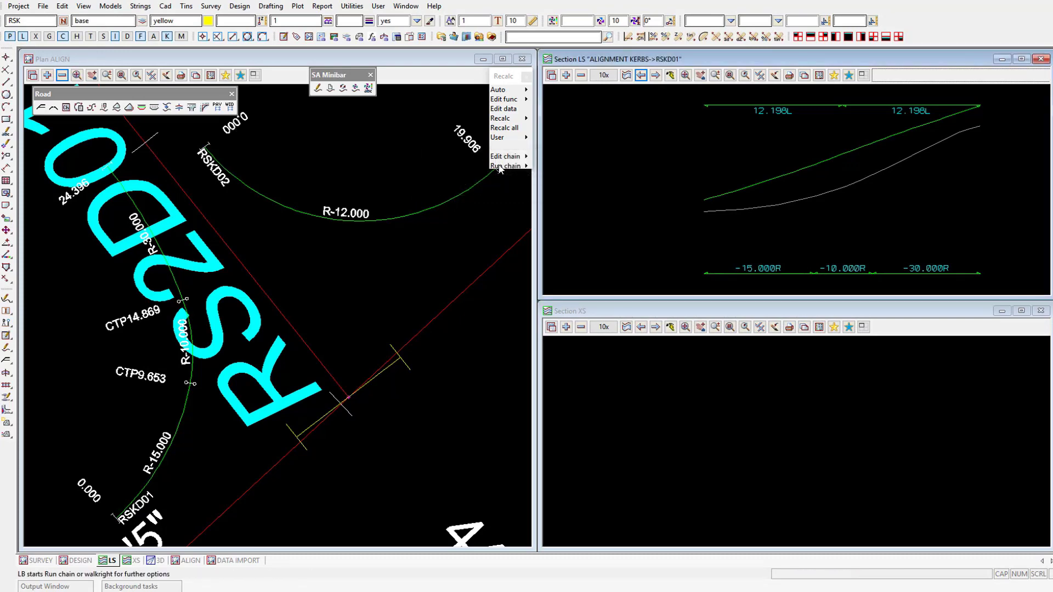
Create a new chain file named DESIGN and write it to disk.
click(364, 7)
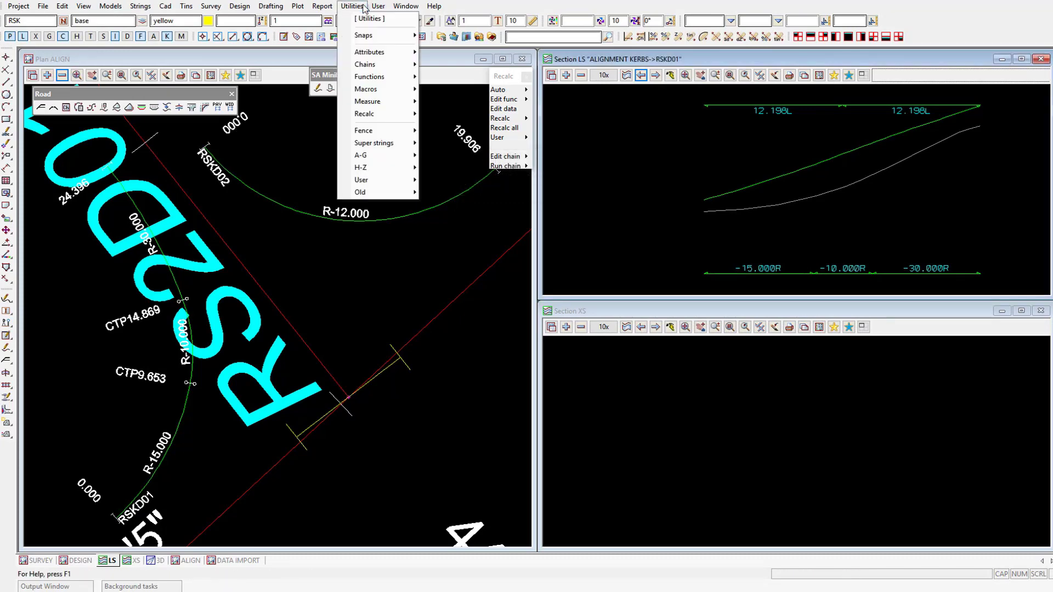
mouse_move(378, 64)
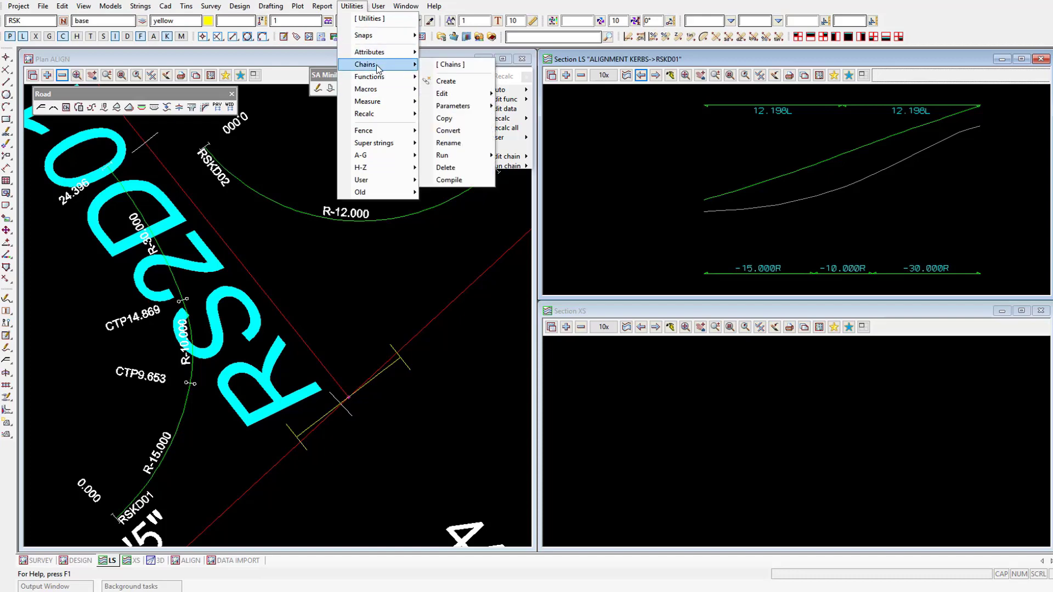
click(445, 80)
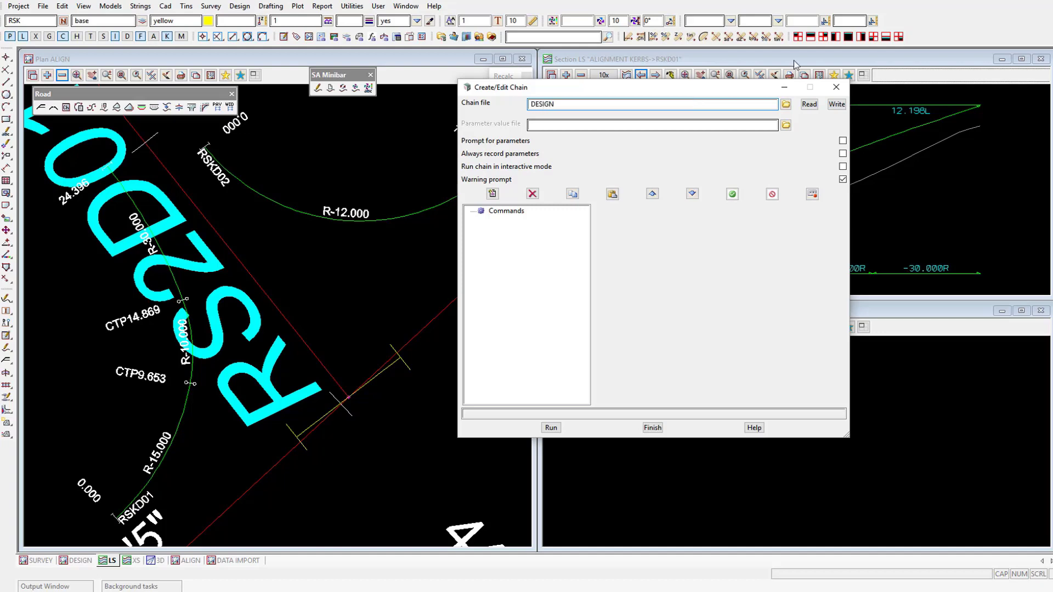
click(836, 105)
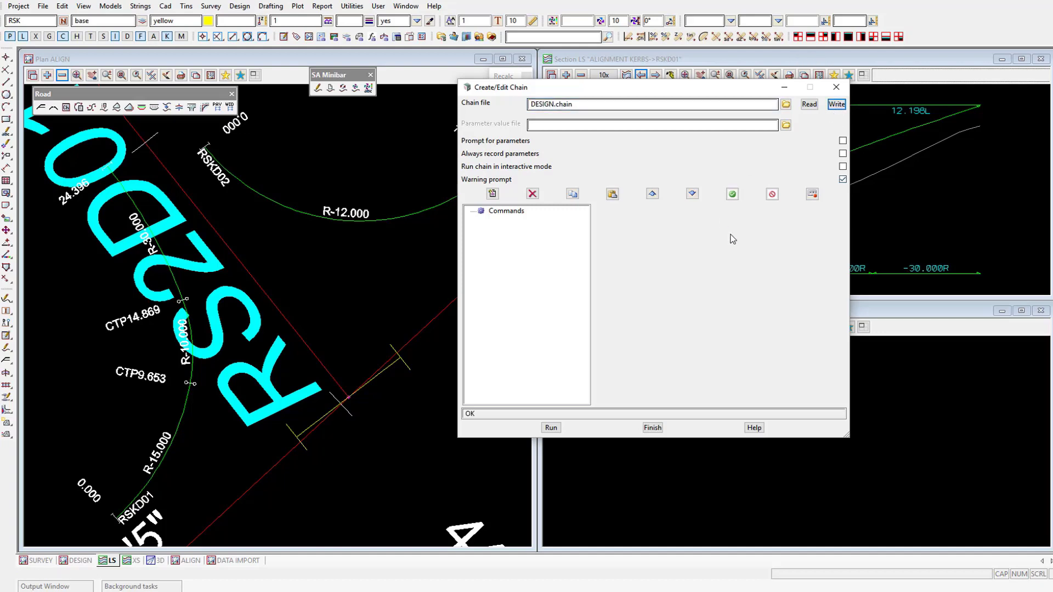
Add a Function command for RS2B01 to the DESIGN chain, followed by a new blank command.
click(492, 193)
click(835, 211)
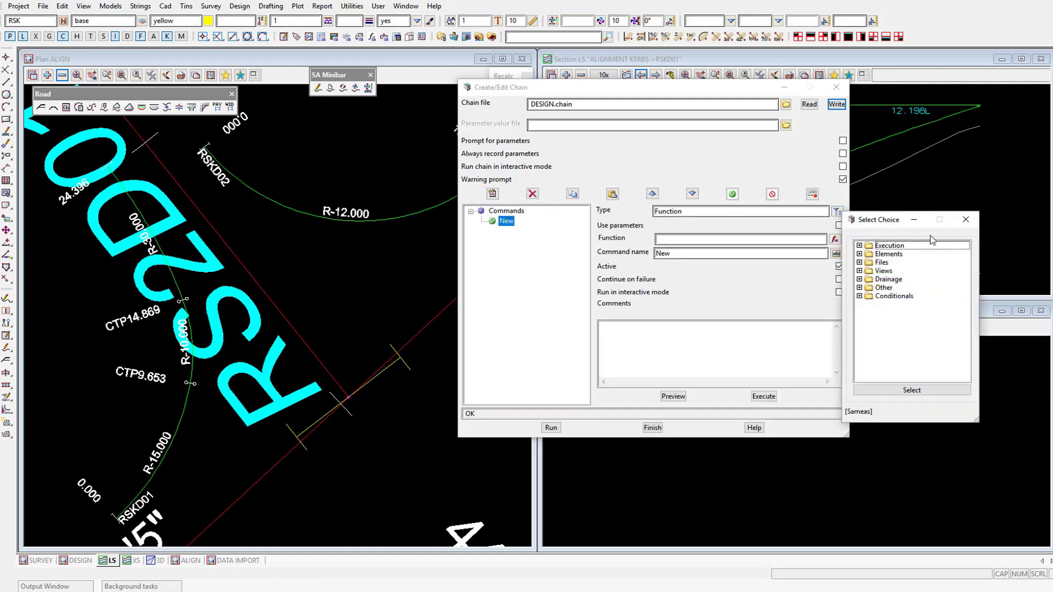
click(965, 219)
click(834, 240)
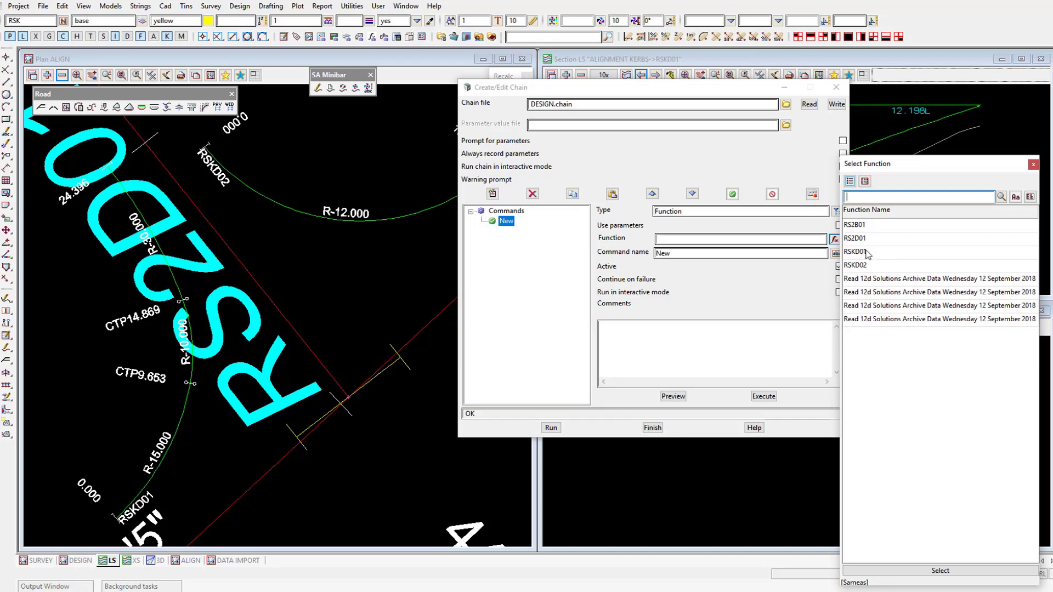
double_click(858, 225)
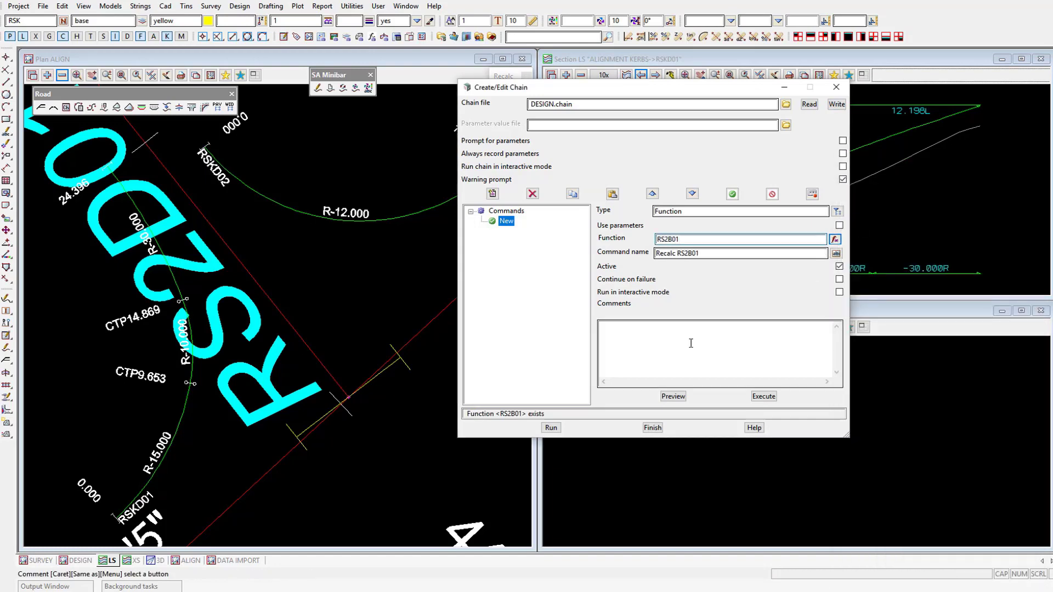
click(492, 194)
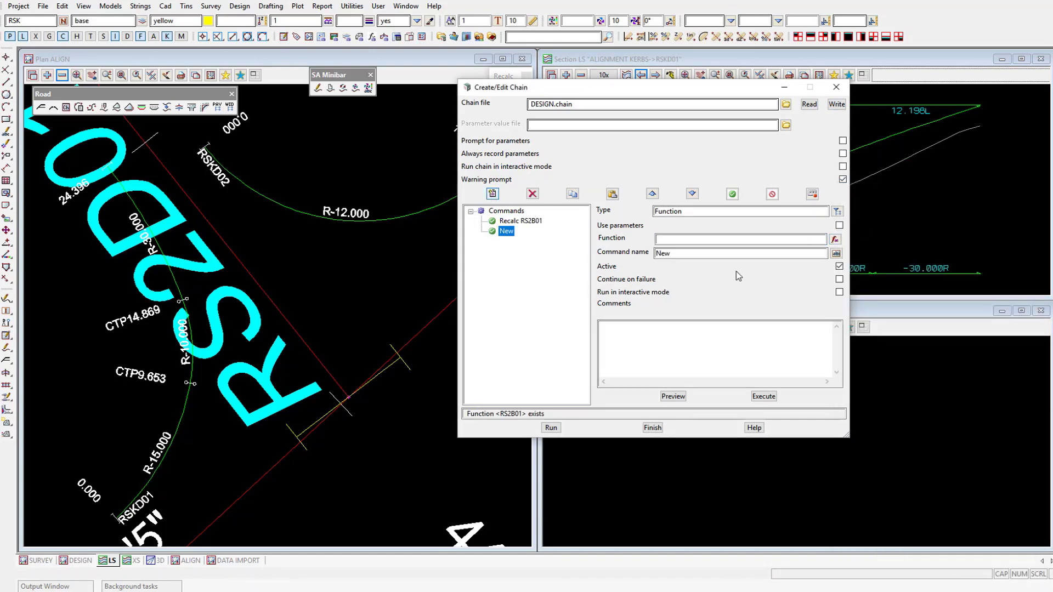
Assign the RS2D01 function to the blank command in the DESIGN chain.
click(835, 240)
click(872, 240)
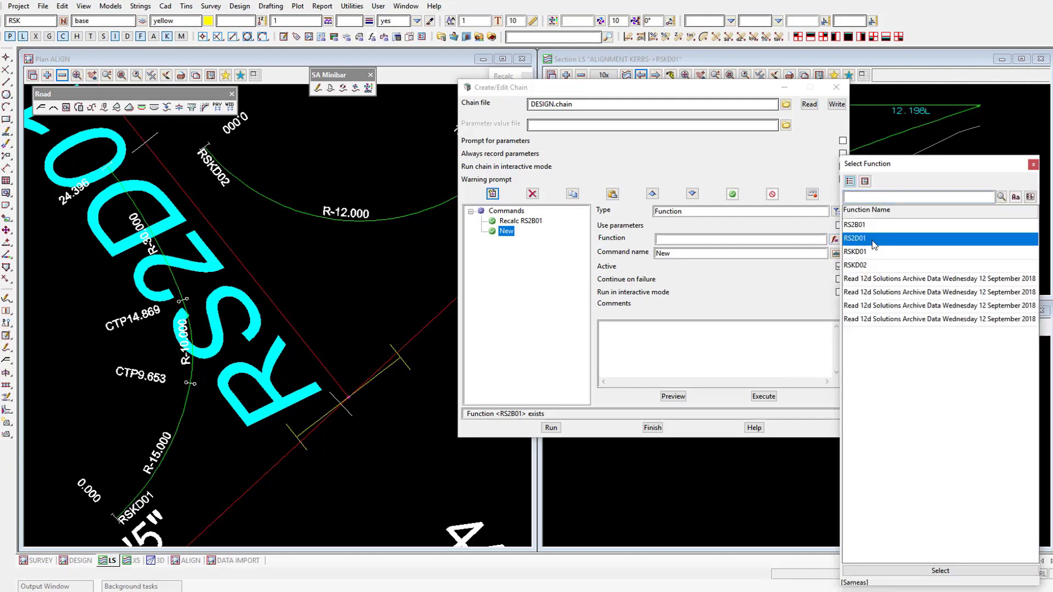
double_click(873, 241)
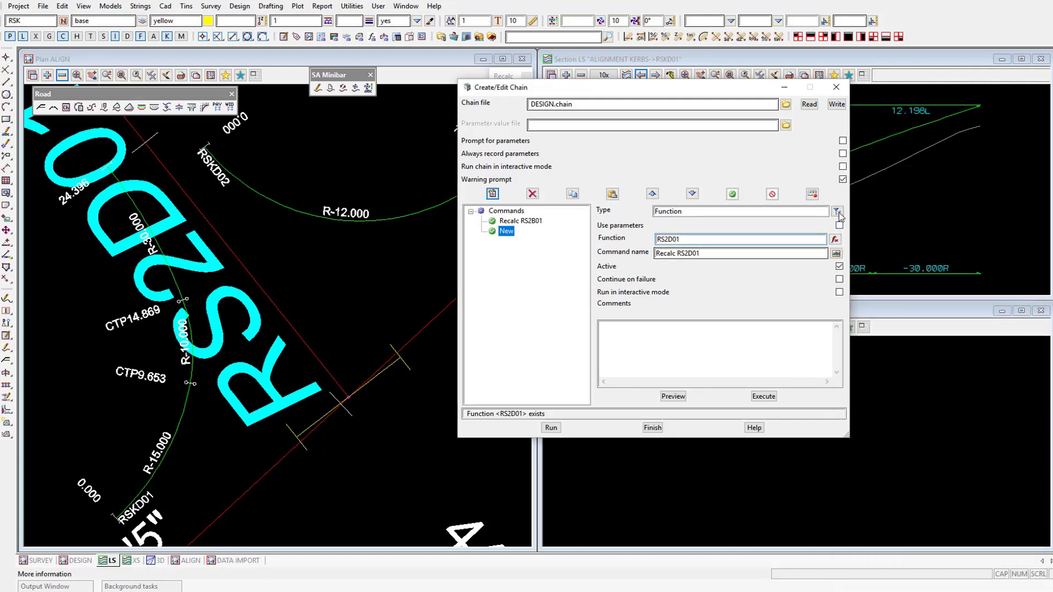
click(836, 211)
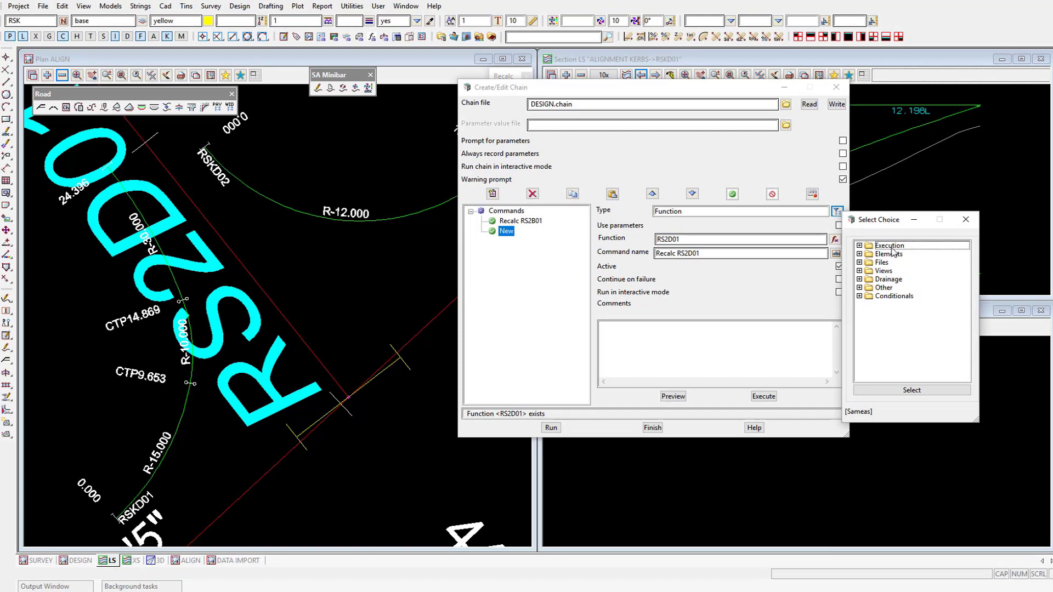
click(966, 220)
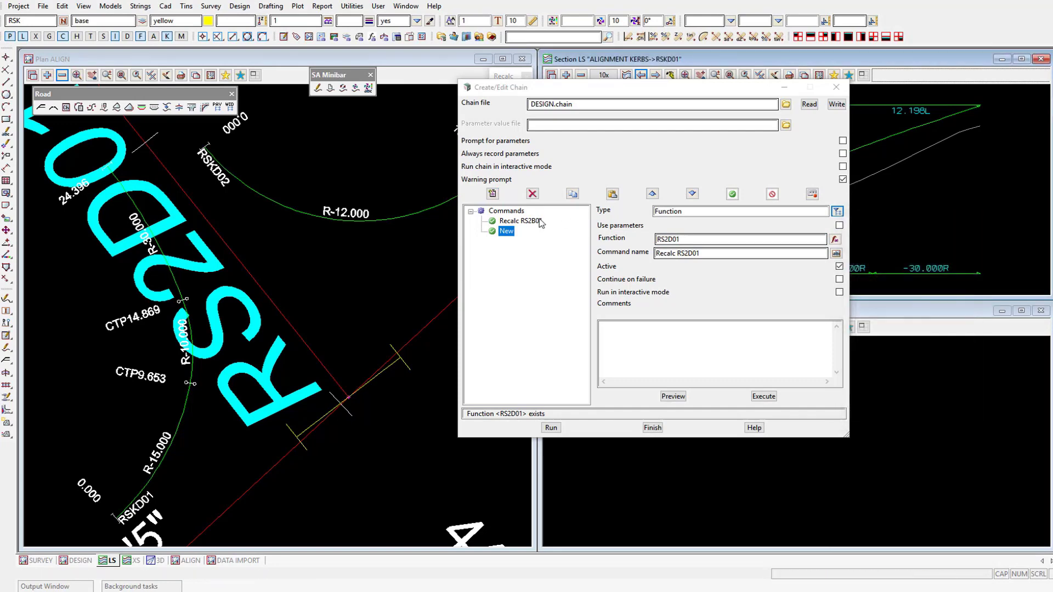
Add another Function command to the chain that recalculates RSKD01.
click(492, 195)
click(835, 240)
double_click(880, 252)
Add a Function command for RSKD02 and write the chain, replacing the existing DESIGN.chain file.
click(491, 194)
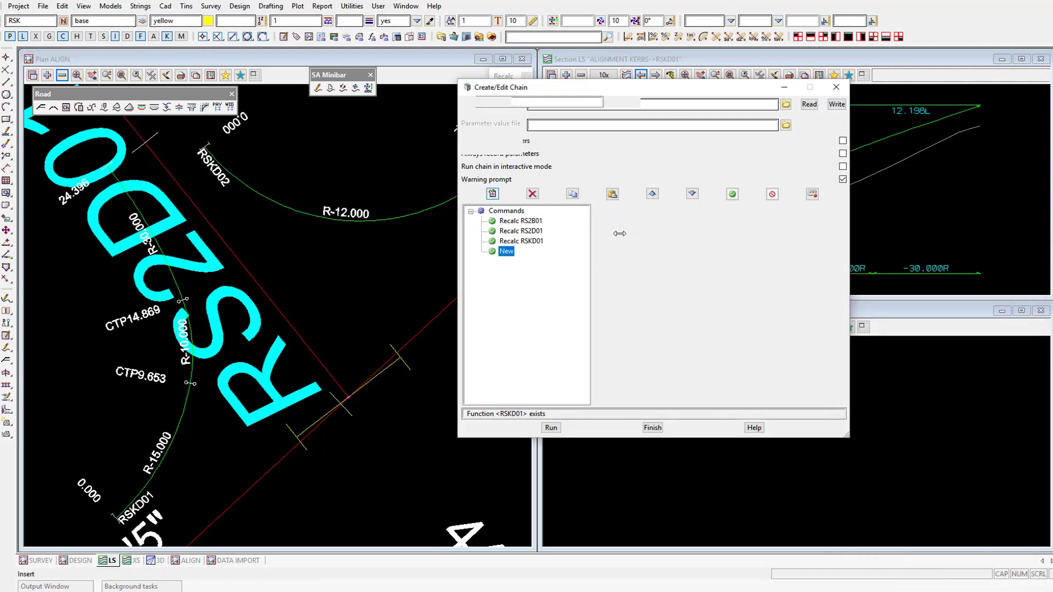
click(837, 211)
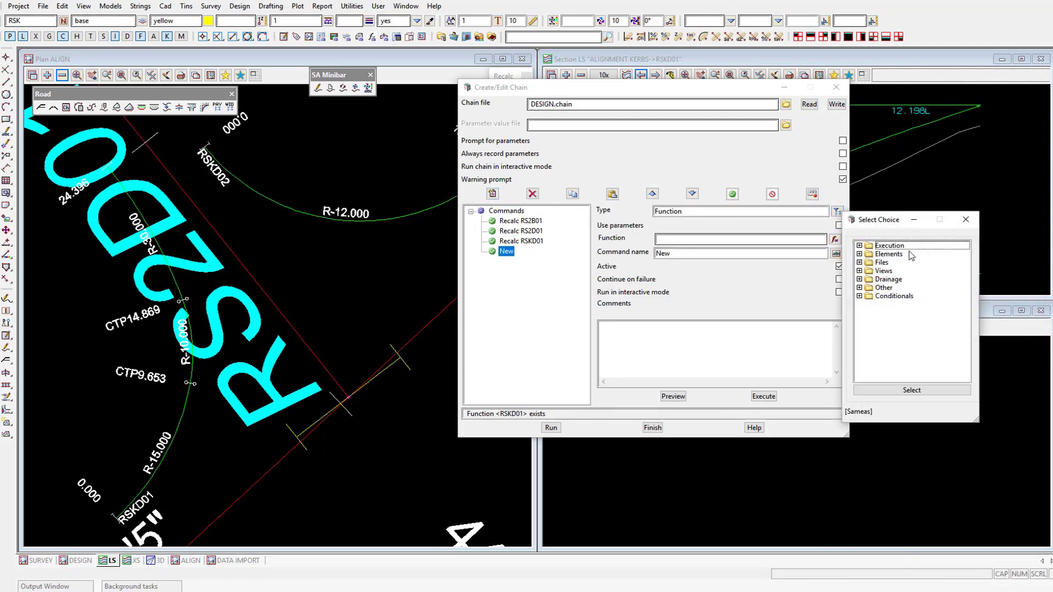
click(965, 219)
click(834, 240)
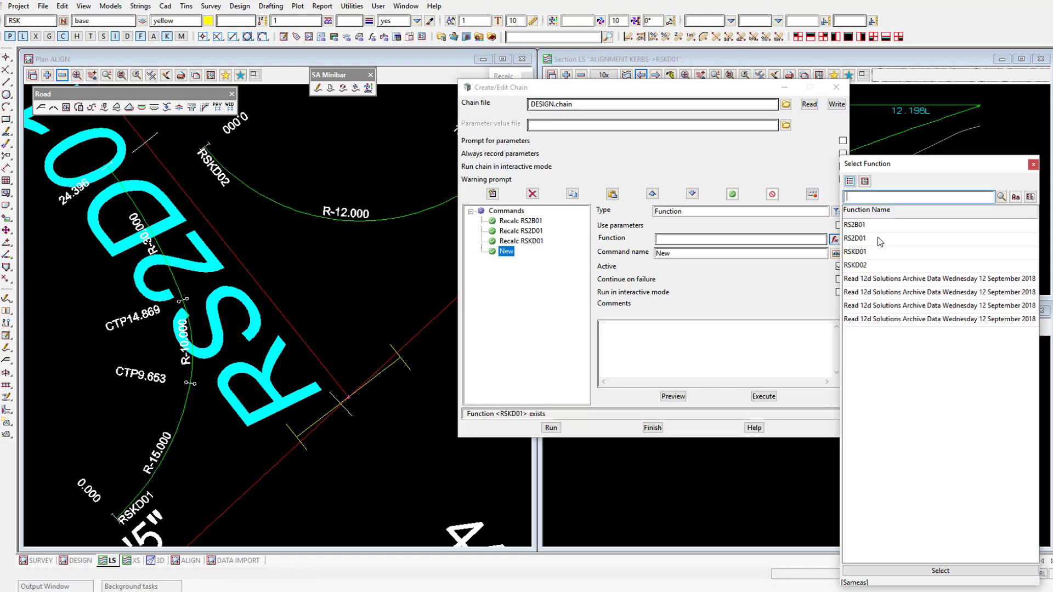
double_click(870, 265)
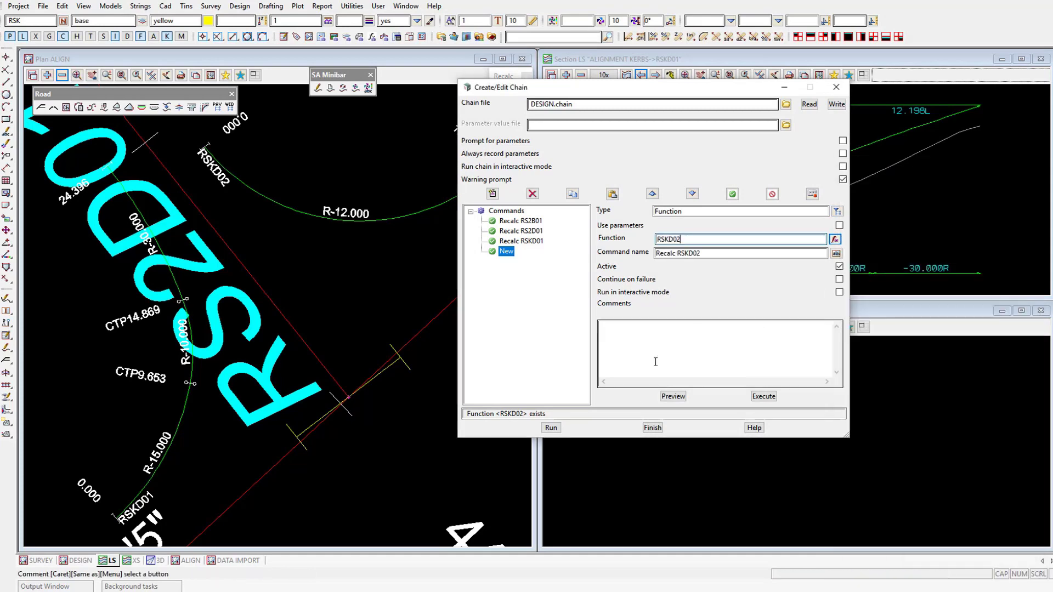
click(836, 104)
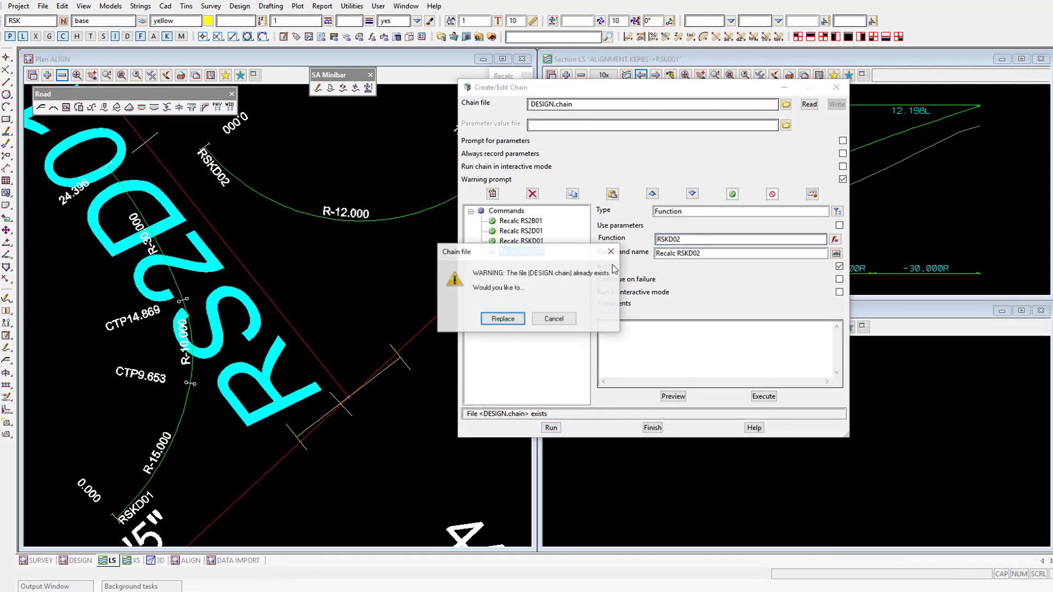
click(502, 319)
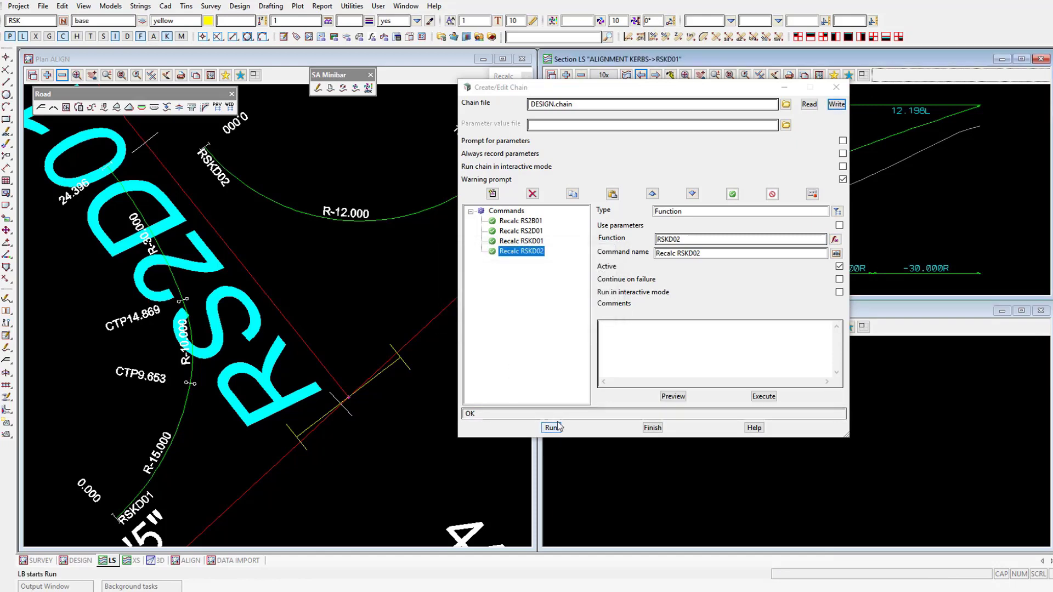
Add a Redraw all views command, write it over the existing DESIGN.chain file and finish editing the chain.
click(493, 193)
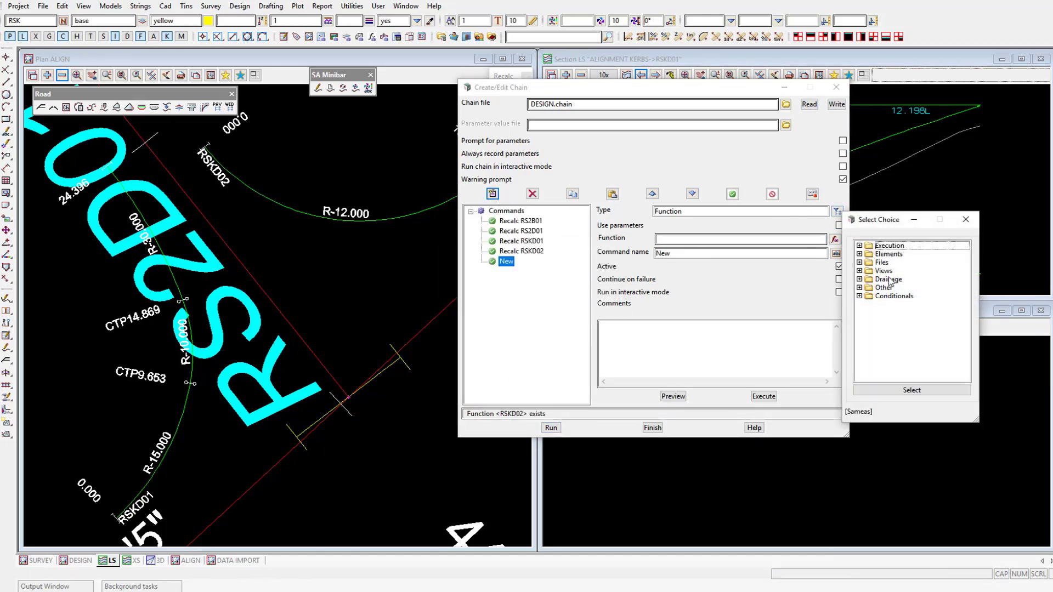
double_click(884, 270)
double_click(899, 279)
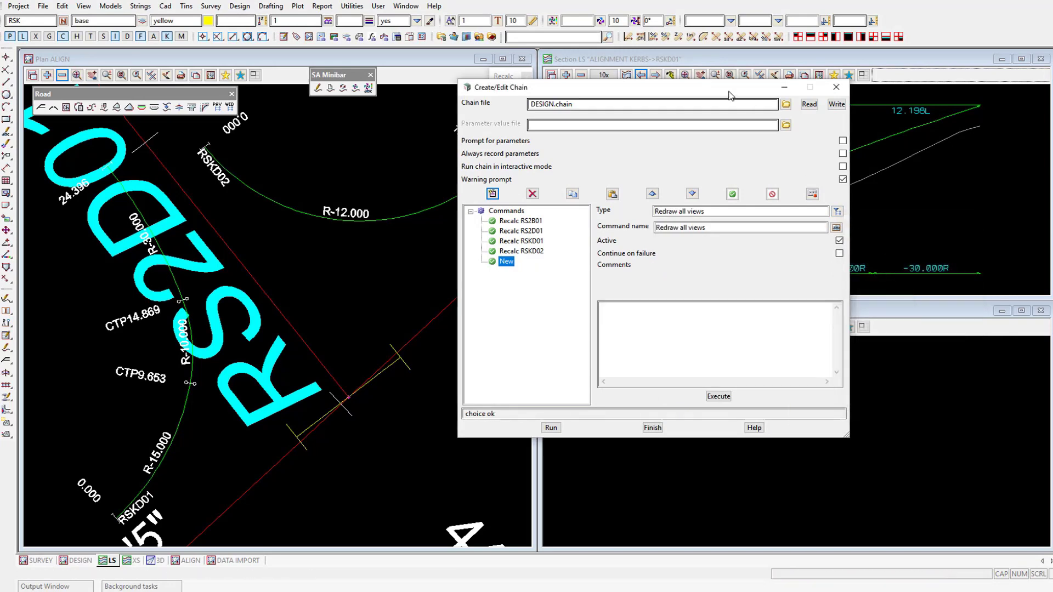
click(836, 104)
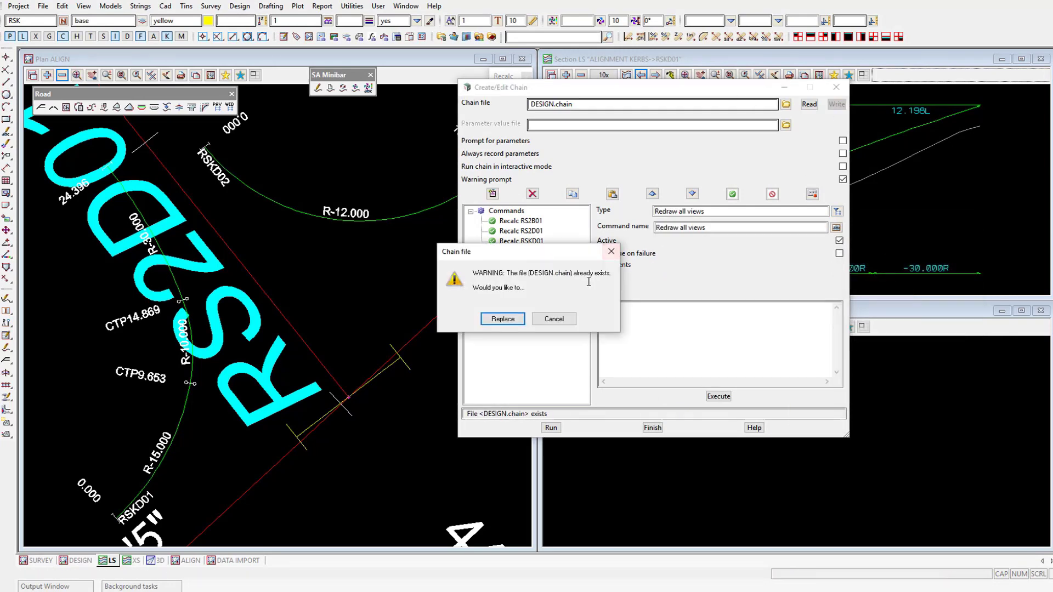
click(513, 319)
click(651, 427)
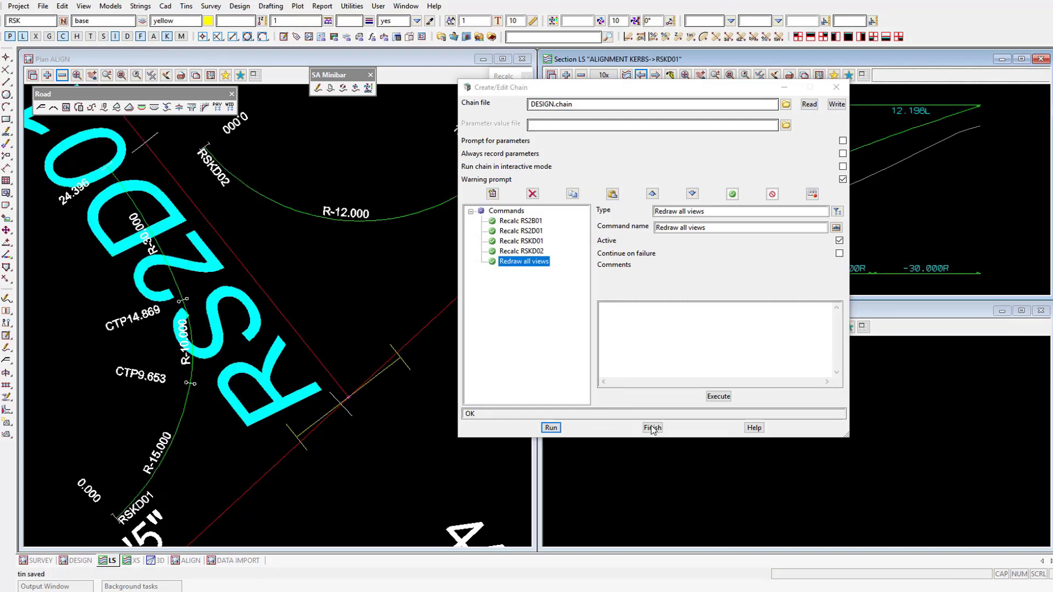
click(651, 427)
click(651, 427)
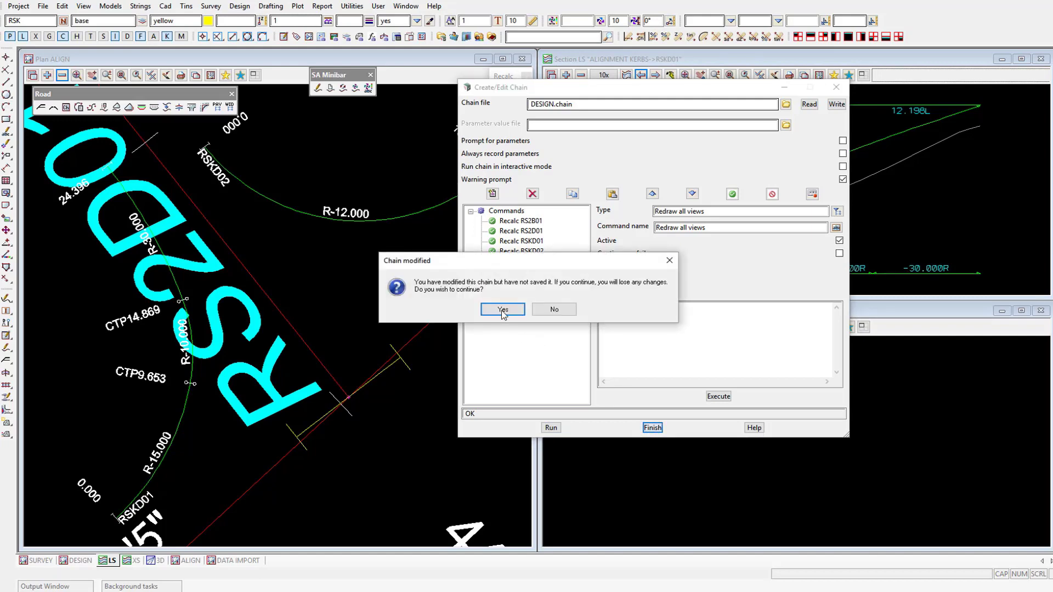
click(502, 310)
Show the 3D perspective view and open kerb return RSKD02 in the plan view for super alignment editing.
click(159, 560)
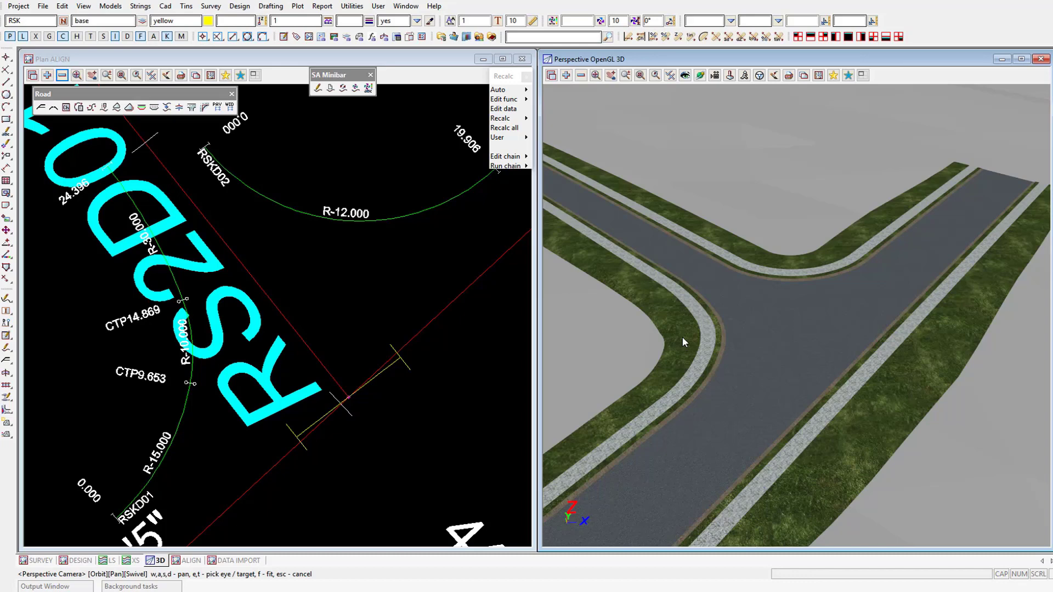
scroll(452, 285, down, 2)
scroll(412, 222, up, 2)
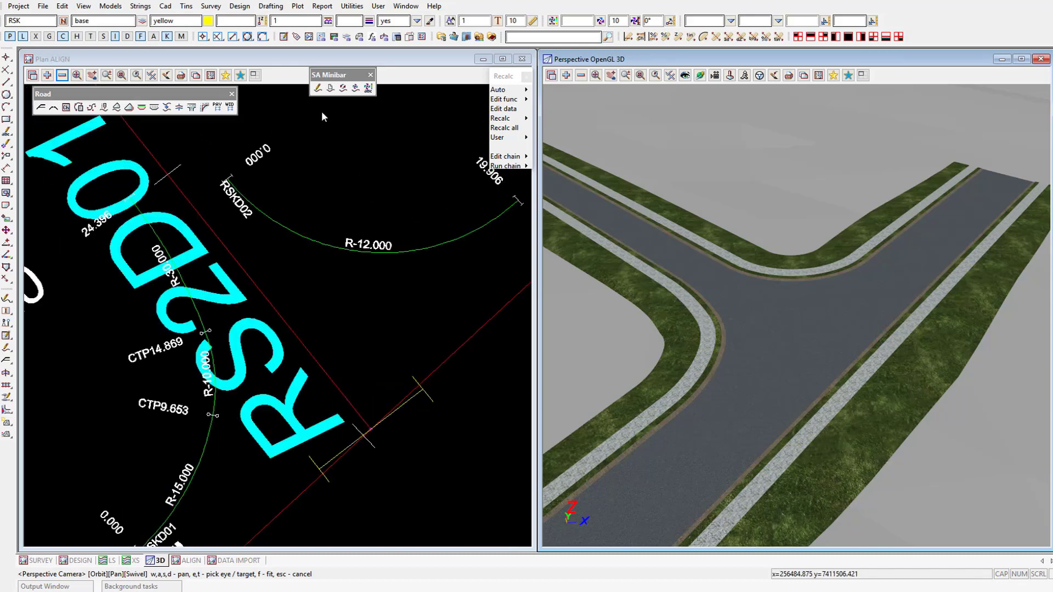
click(317, 89)
click(341, 247)
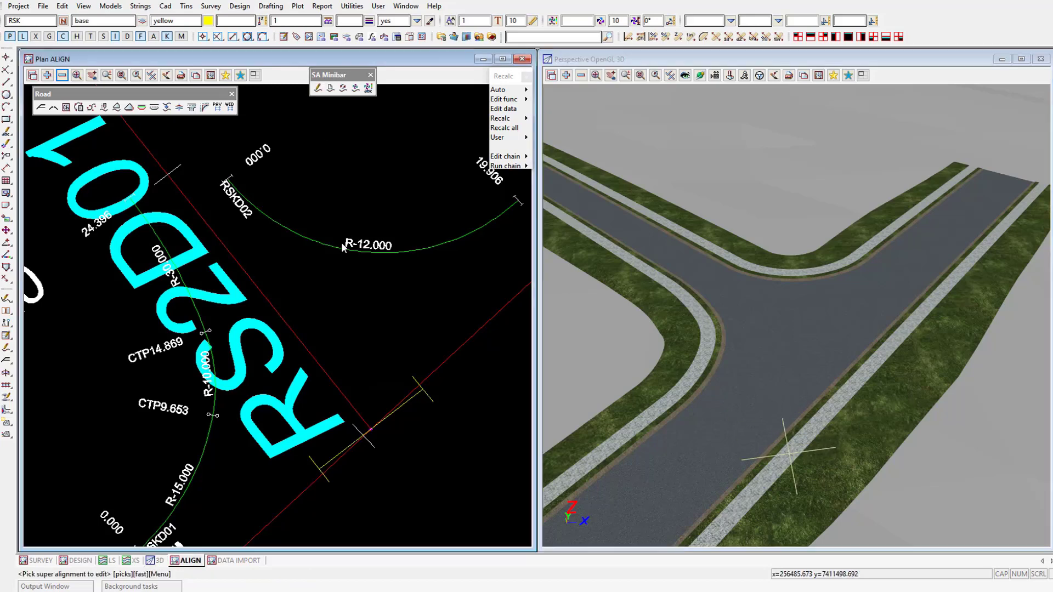
middle_click(341, 247)
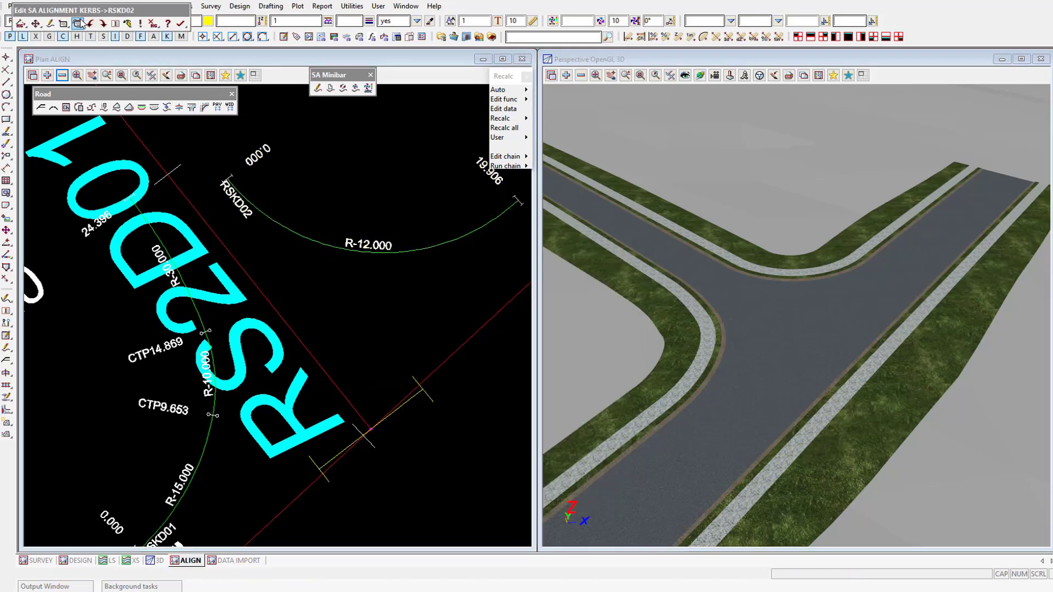
Open RSKD02's parts for editing and change its horizontal Fx compound type to Two-centred Curve.
click(63, 23)
drag(186, 41, 717, 97)
double_click(254, 63)
double_click(255, 73)
double_click(667, 136)
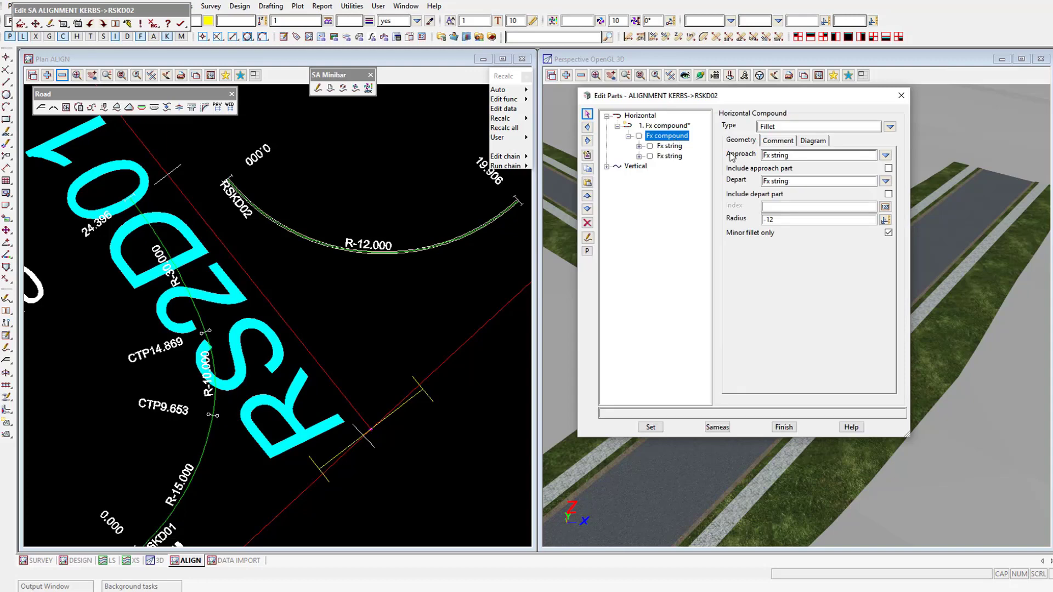
click(889, 127)
click(907, 158)
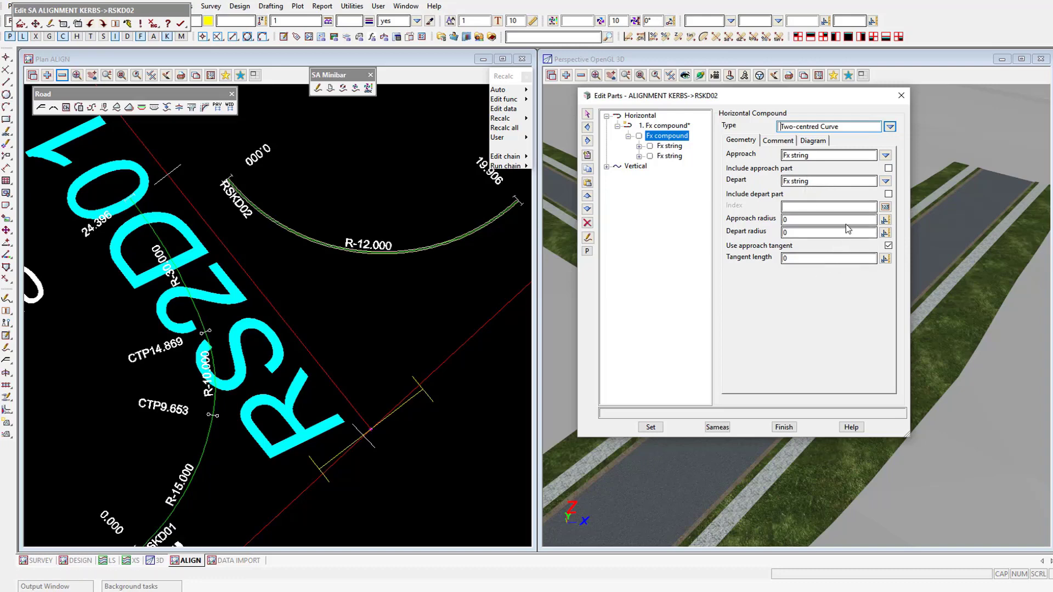
Set the two-centred curve's approach radius to -15, depart radius to -30 and tangent length to 18, and apply it.
click(827, 220)
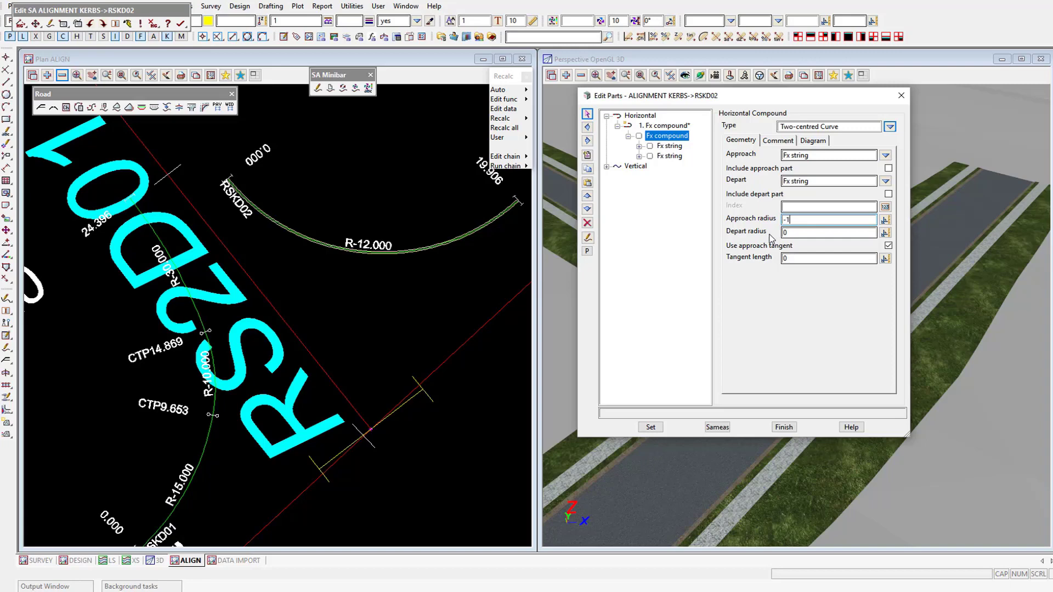
key(Tab)
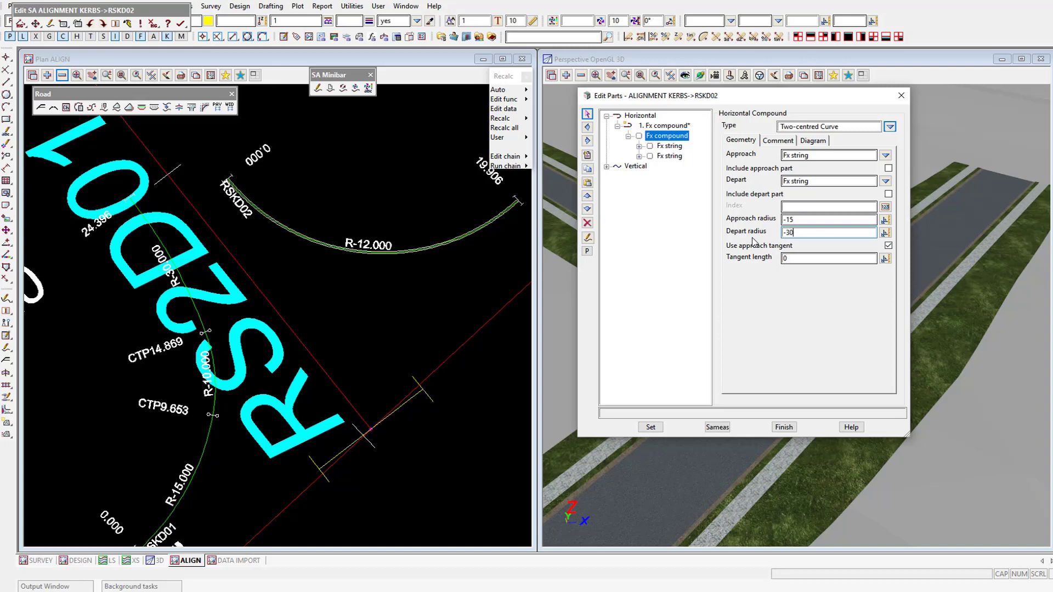
key(Tab)
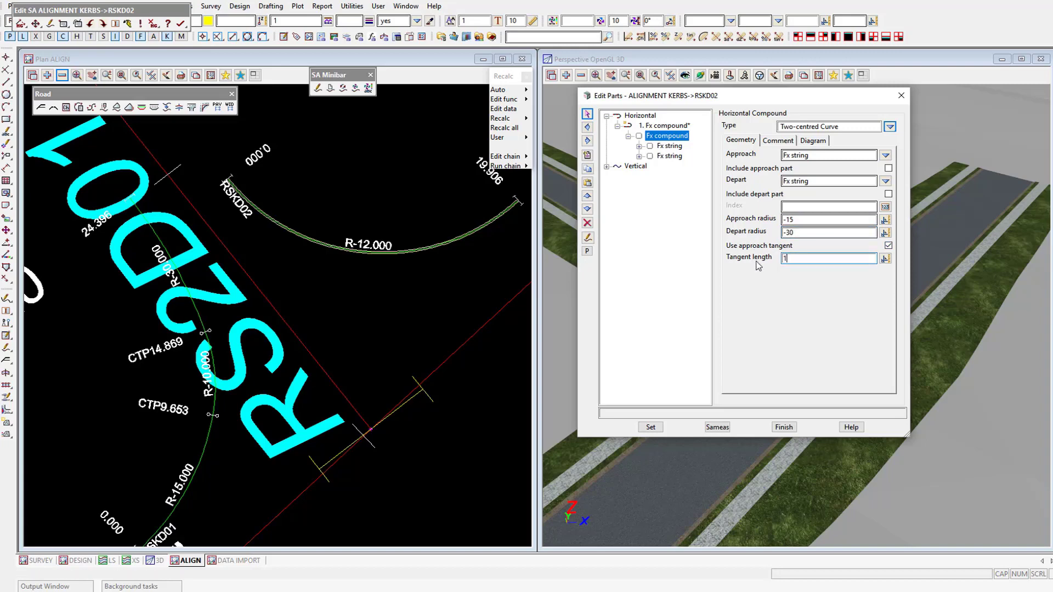
click(659, 431)
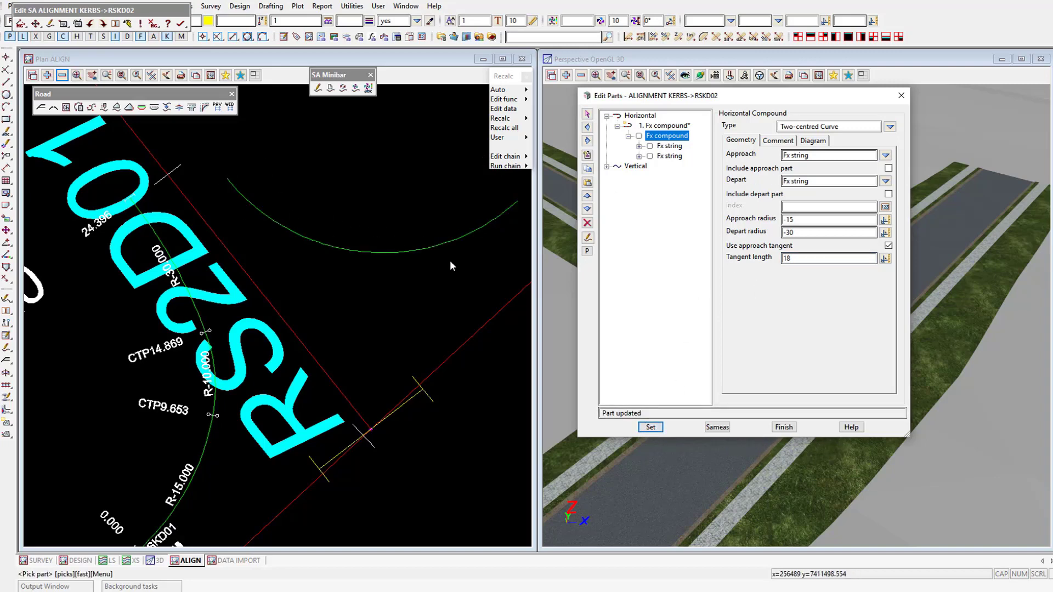
Reference the compound's approach Fx string to RS2D01 in the negative direction with an offset of -2.7, and apply it.
click(669, 145)
click(885, 155)
click(248, 267)
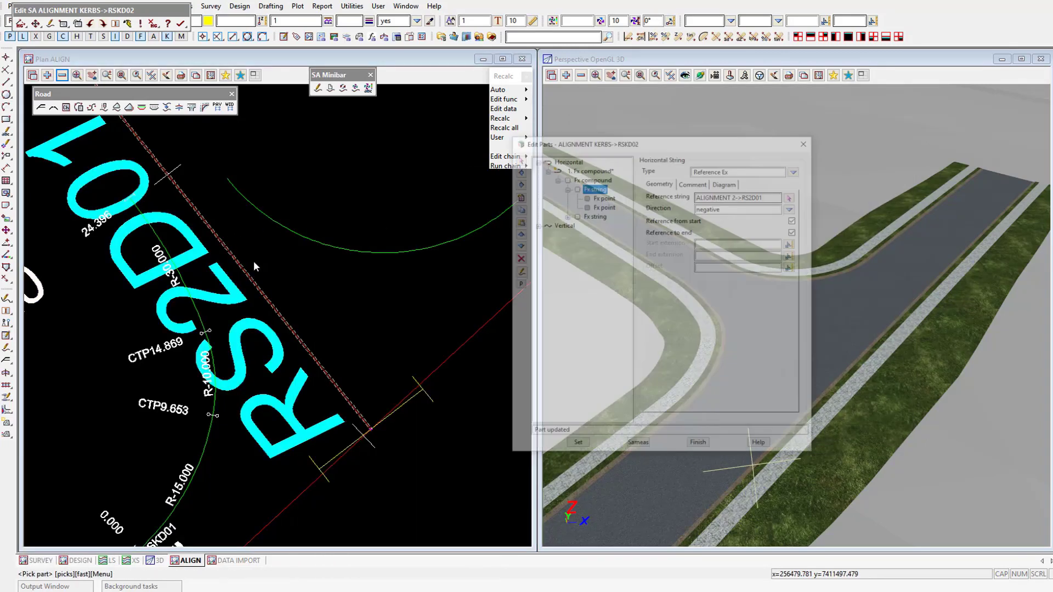
click(831, 233)
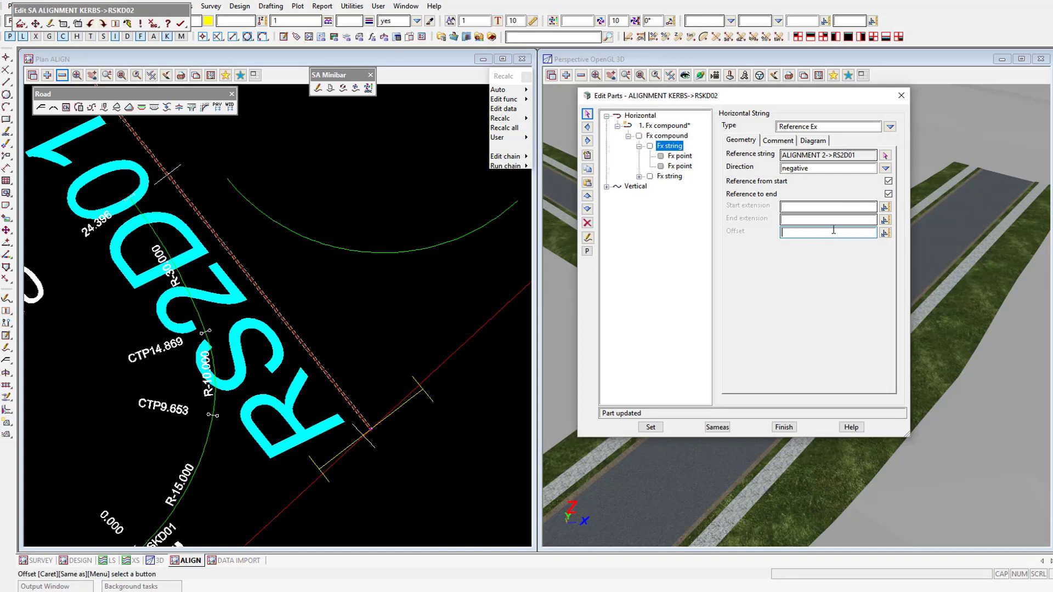
text(-2.7)
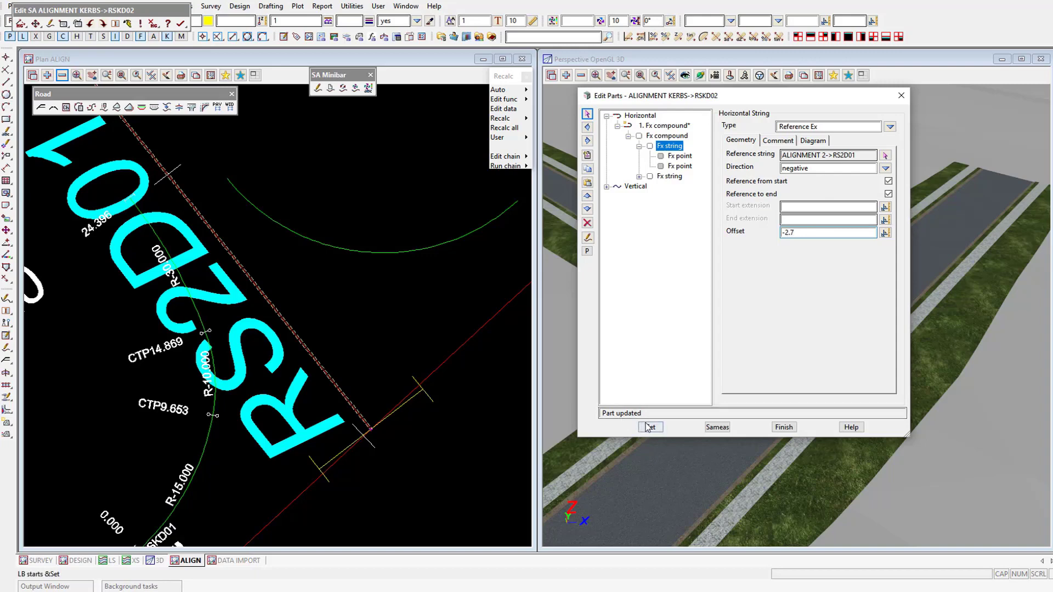
key(Return)
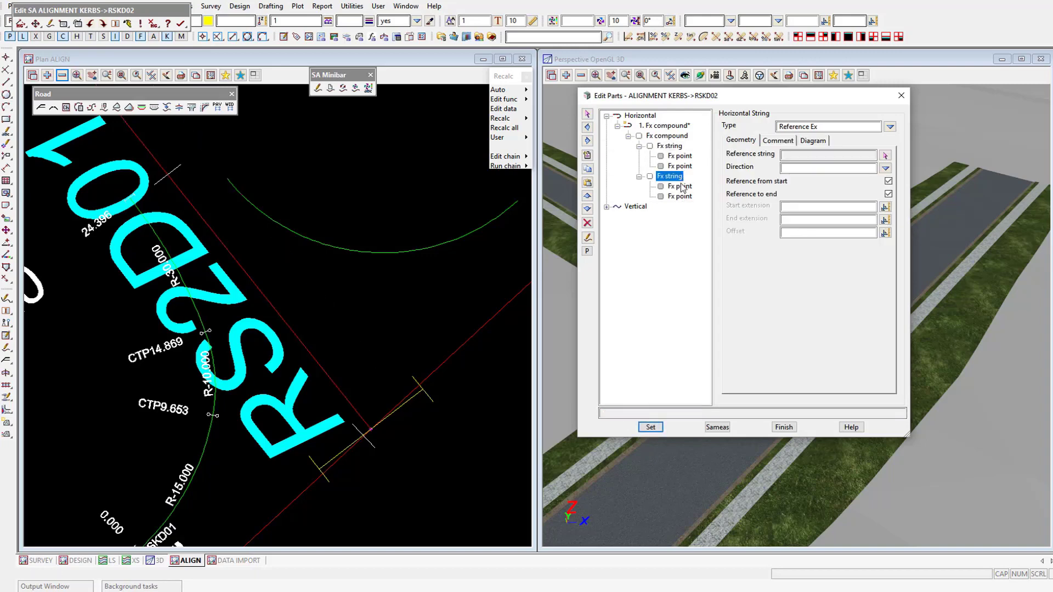
Reference the compound's depart Fx string to RS2B01 in the positive direction with an offset of -4.2, and apply it.
click(885, 155)
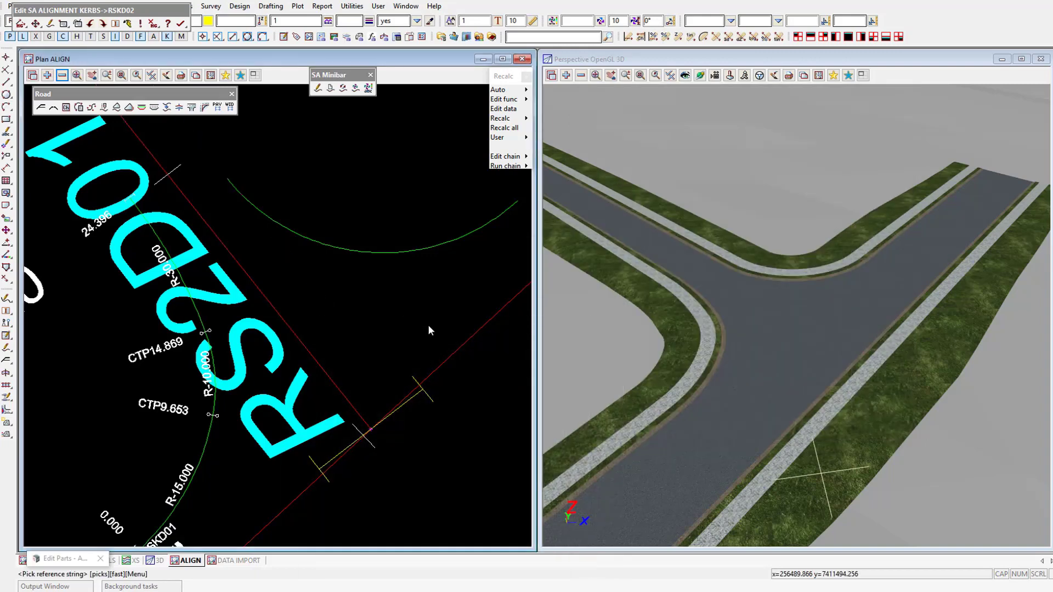
click(472, 328)
click(475, 331)
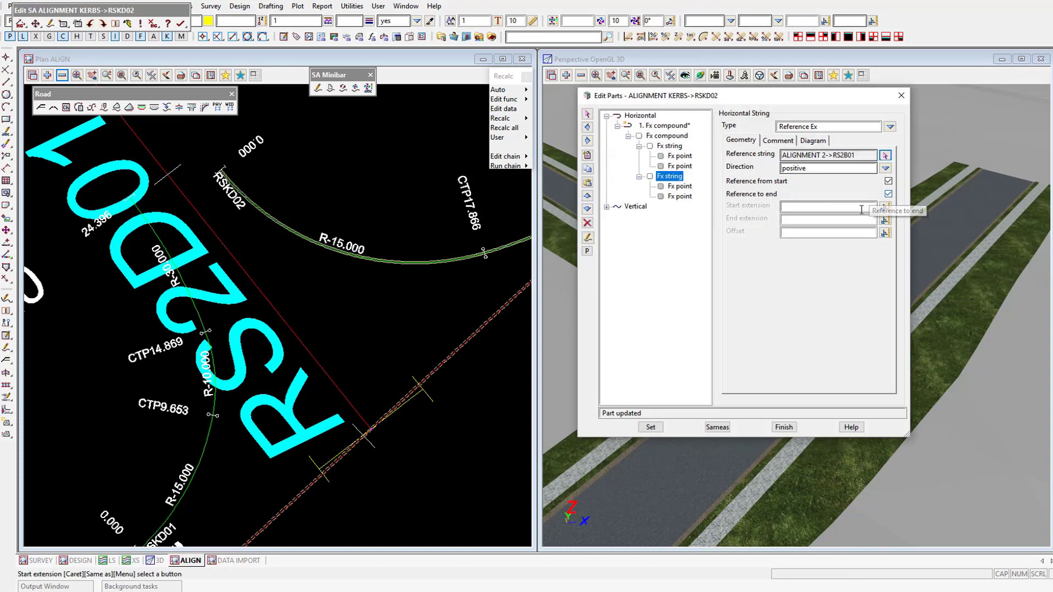
click(829, 233)
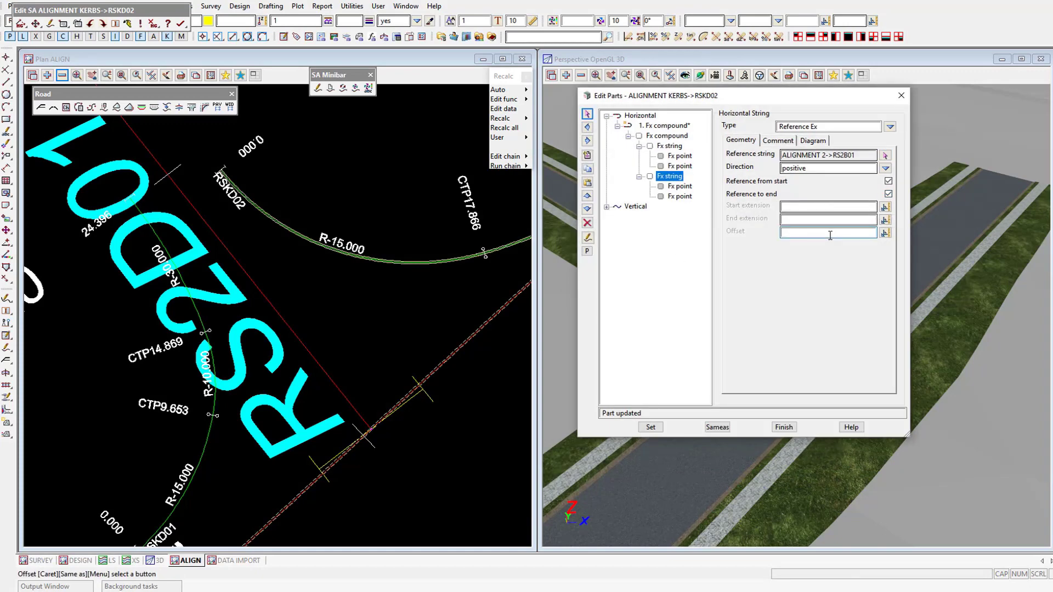
text(-4.2)
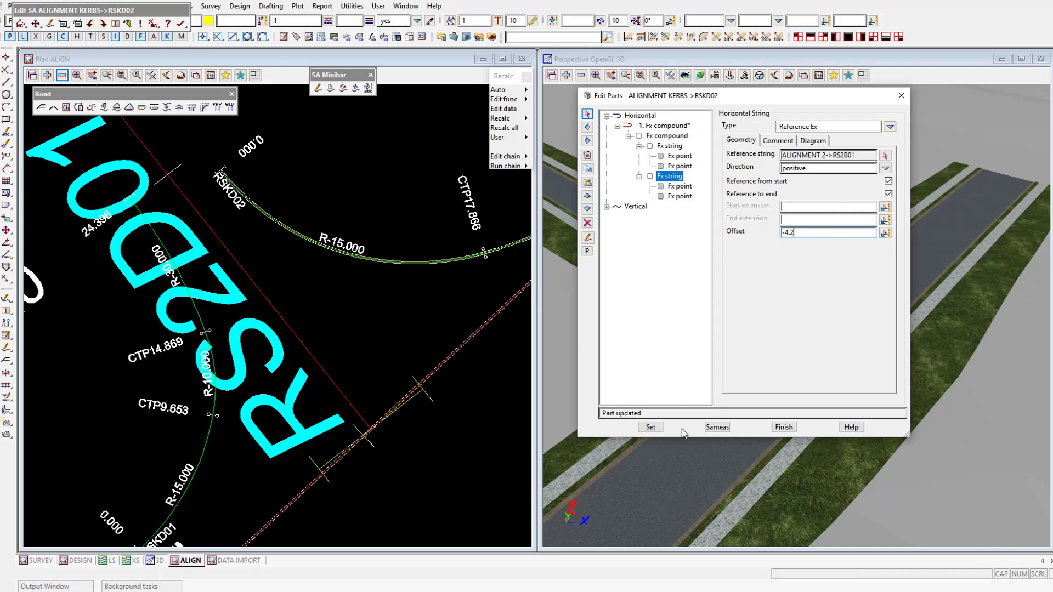
click(657, 429)
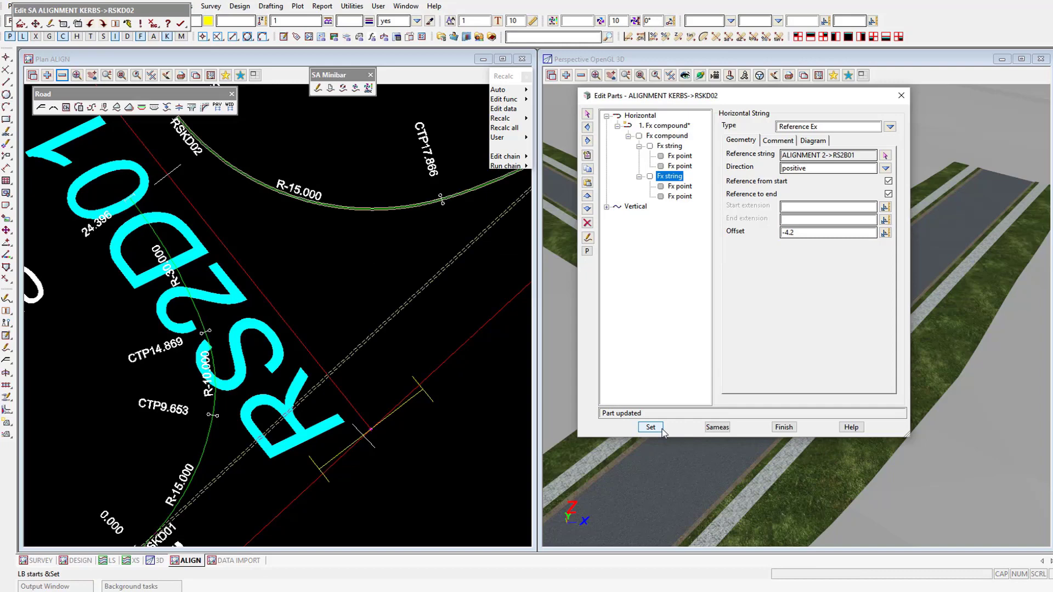
Bring up the long section view and profile kerb string RSKD02 in it.
click(1001, 59)
drag(800, 99, 817, 255)
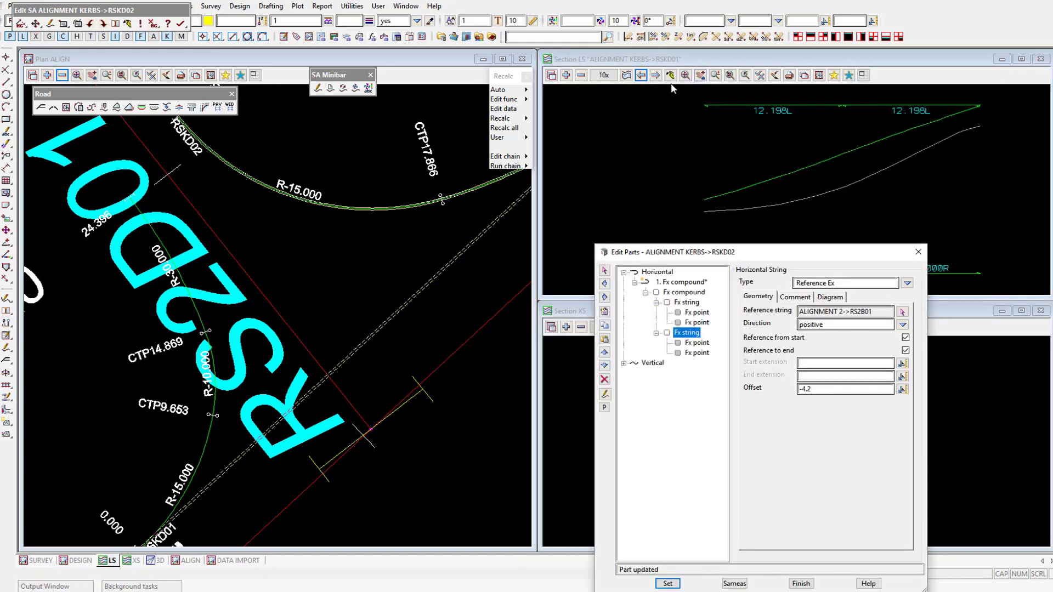
click(656, 77)
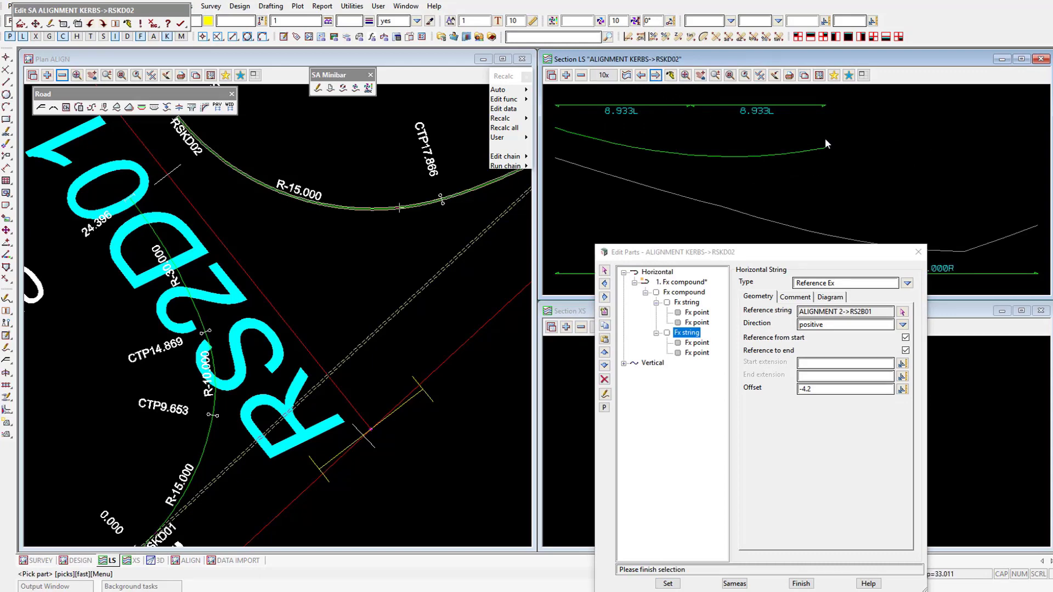
Set the vertex index of RSKD02's last vertical Fx line to 3, apply it, and finish editing the string.
double_click(658, 364)
double_click(677, 395)
click(673, 403)
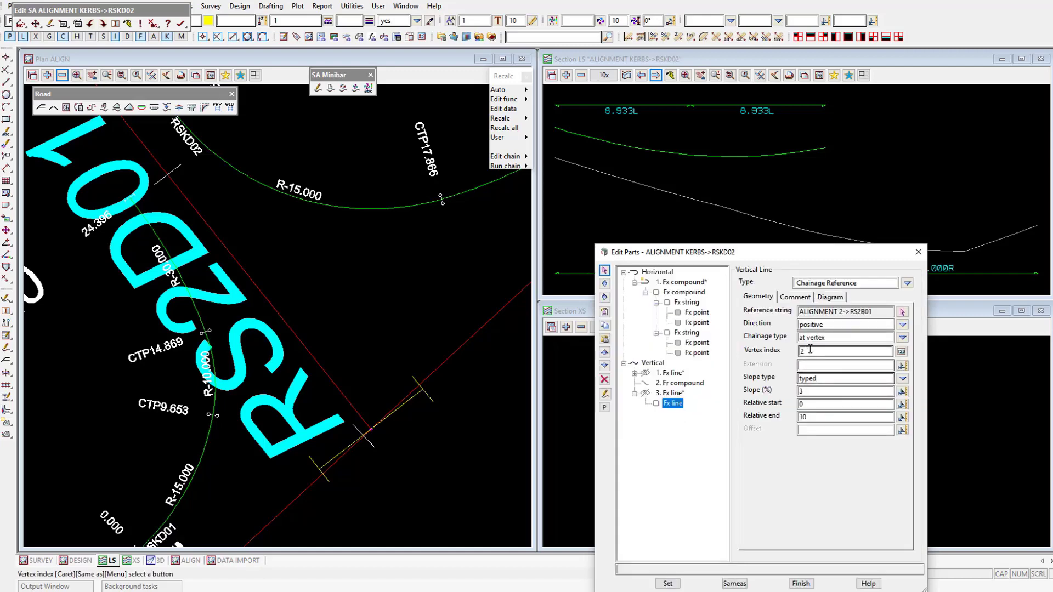
double_click(809, 353)
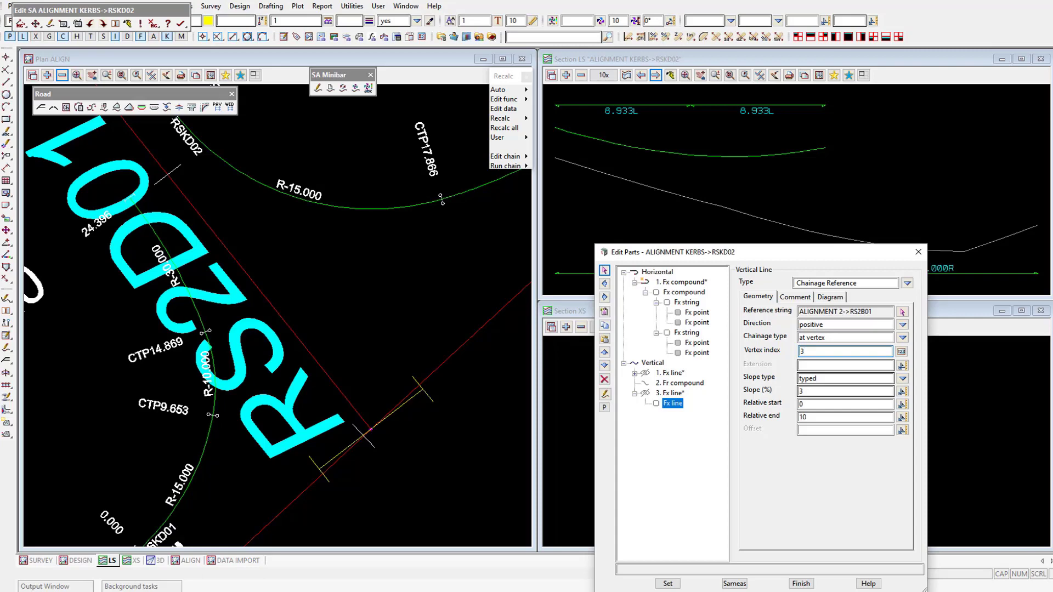
scroll(348, 373, down, 5)
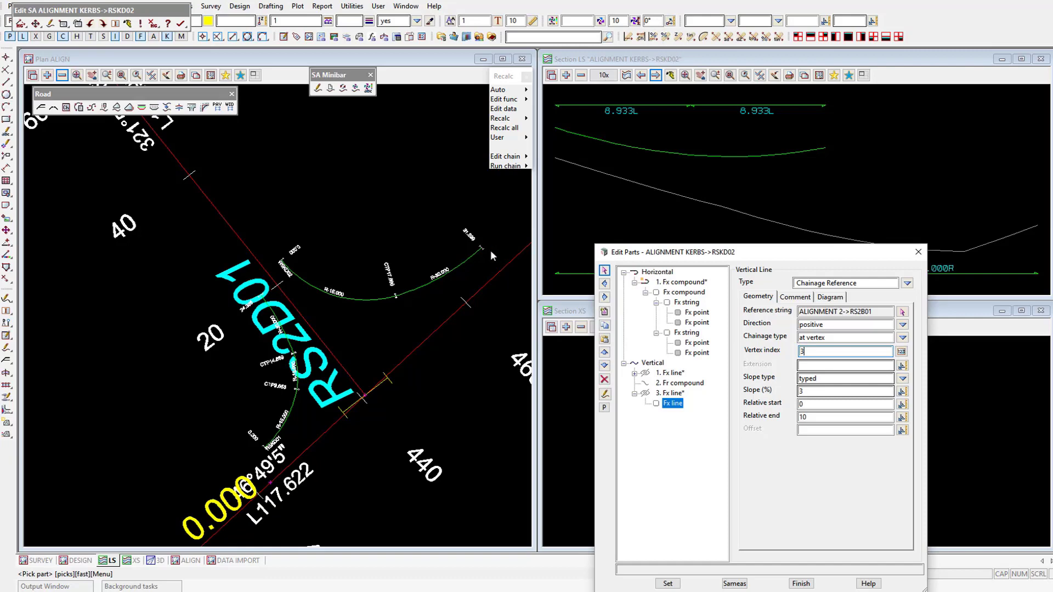
click(667, 583)
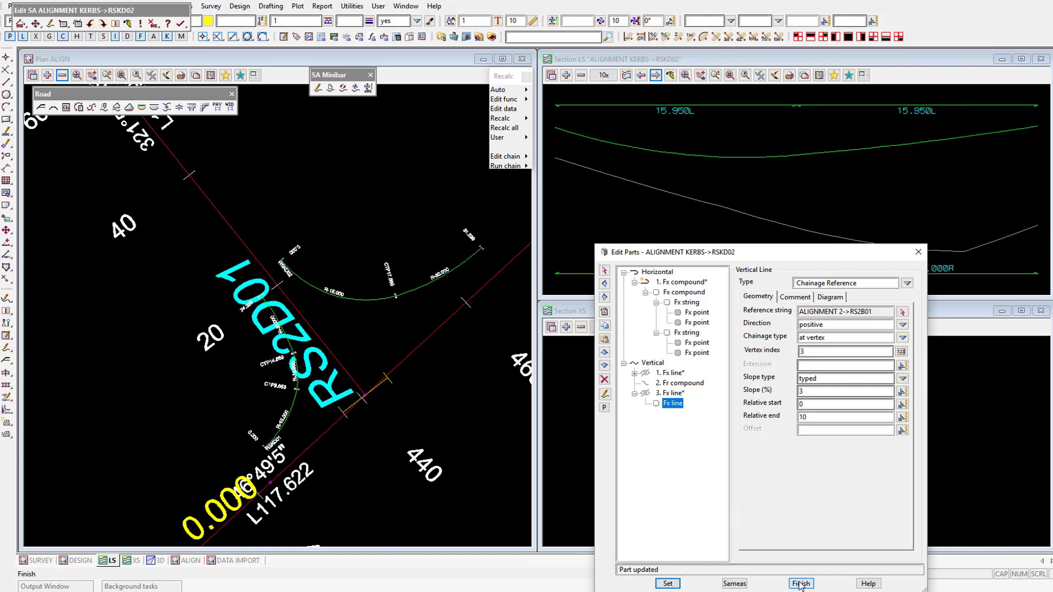
click(799, 584)
click(180, 24)
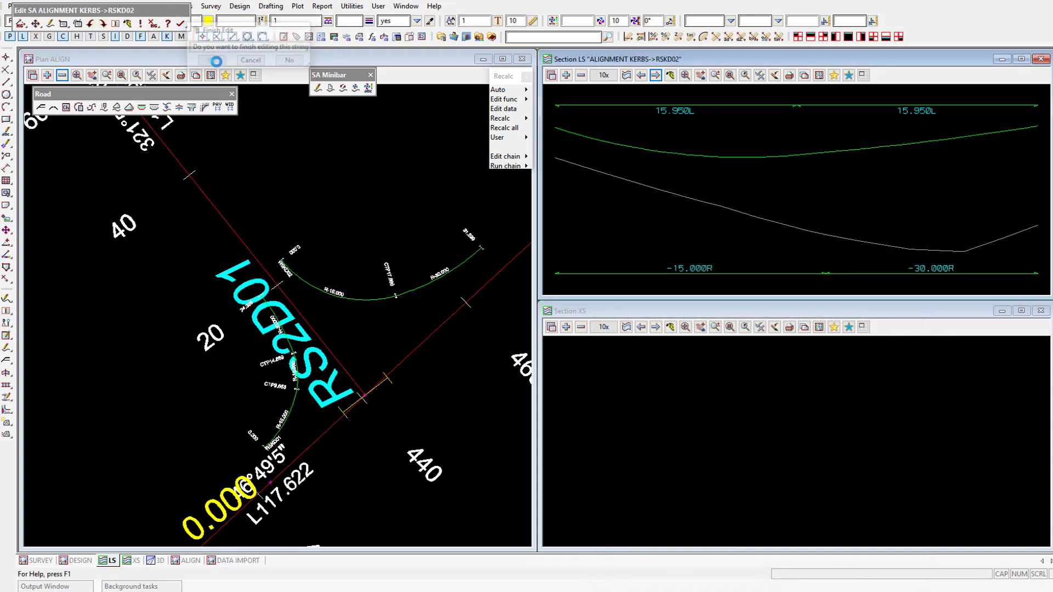
click(212, 61)
Run the DESIGN chain and bring up the 3D perspective view.
click(515, 165)
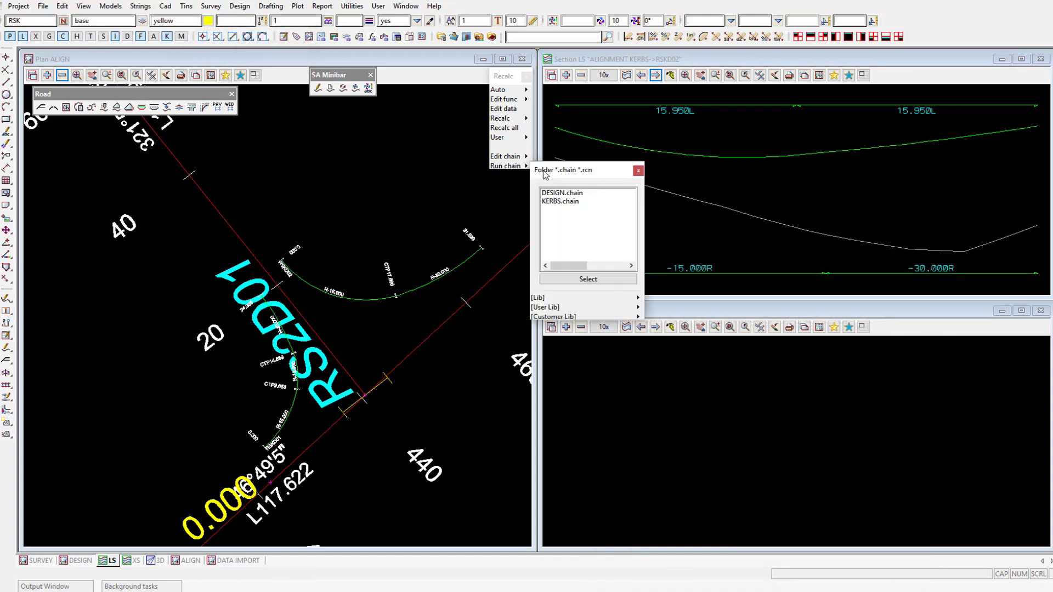
double_click(568, 193)
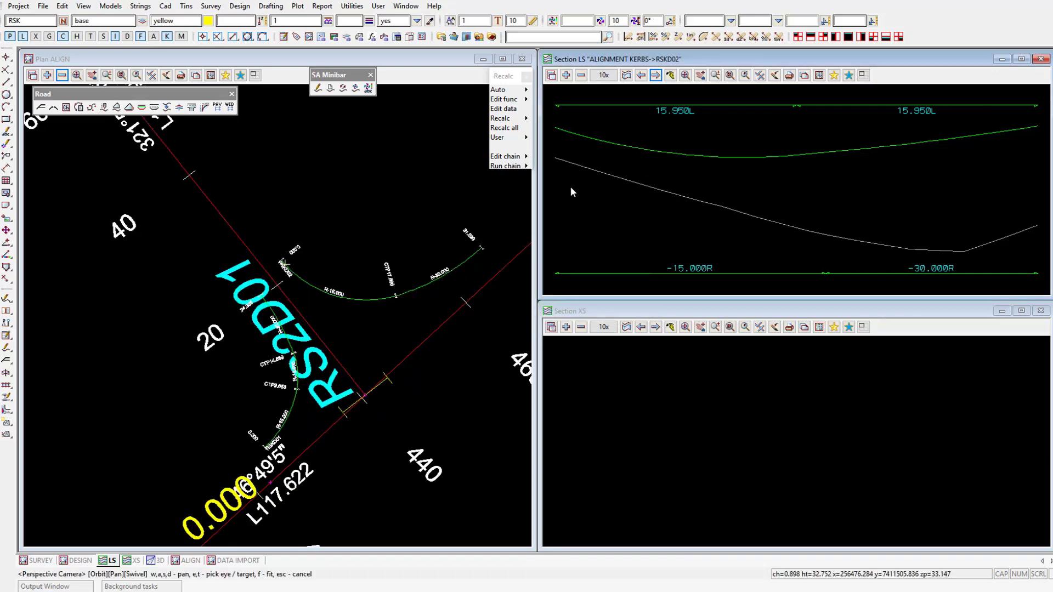
click(163, 563)
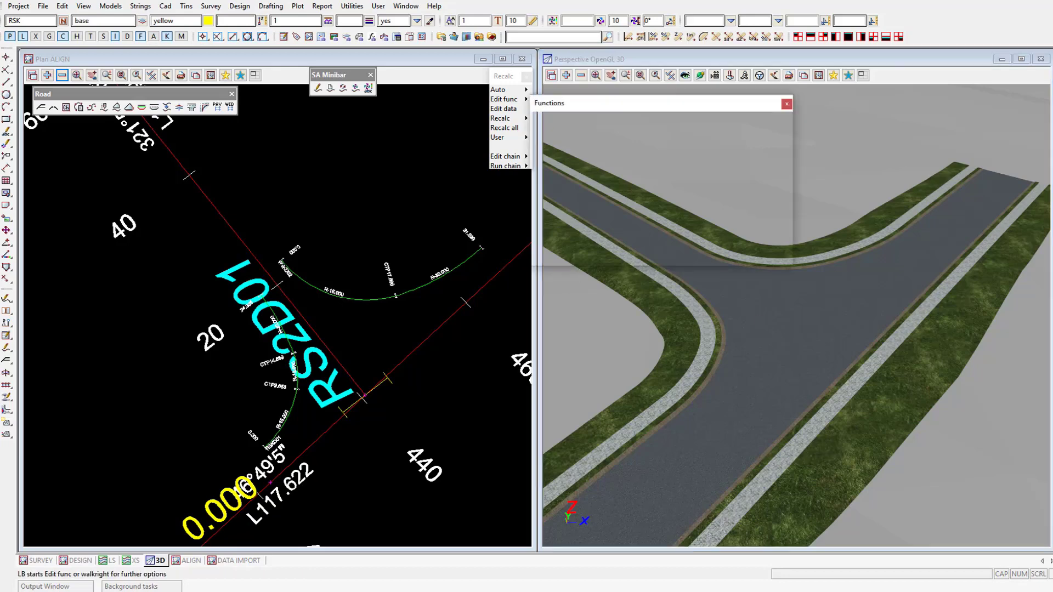
Add the tin SUPER DESIGN model to the ALIGN plan view.
click(48, 75)
scroll(167, 355, down, 3)
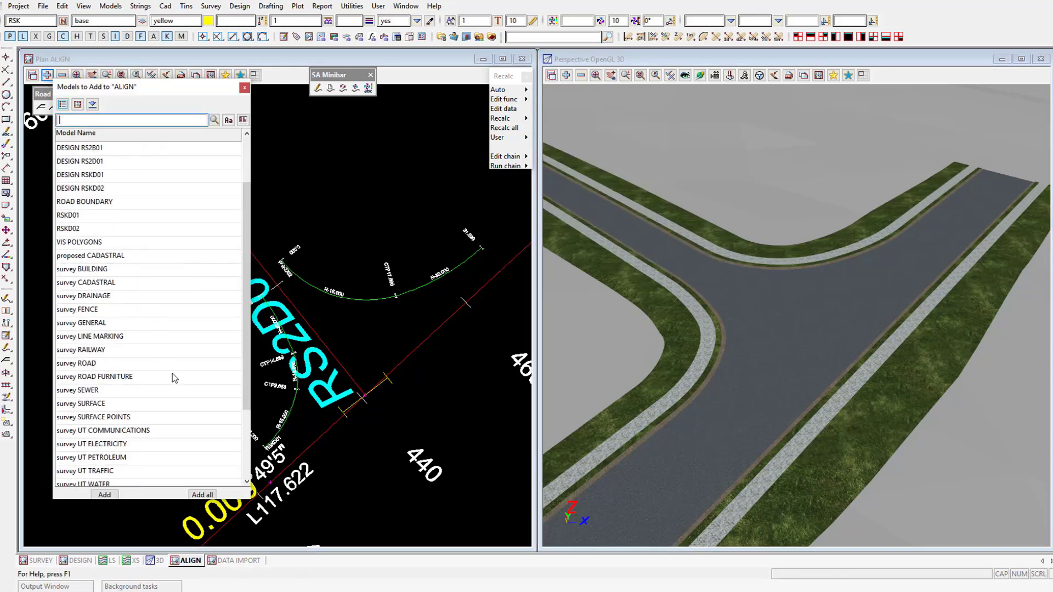
drag(246, 390, 241, 441)
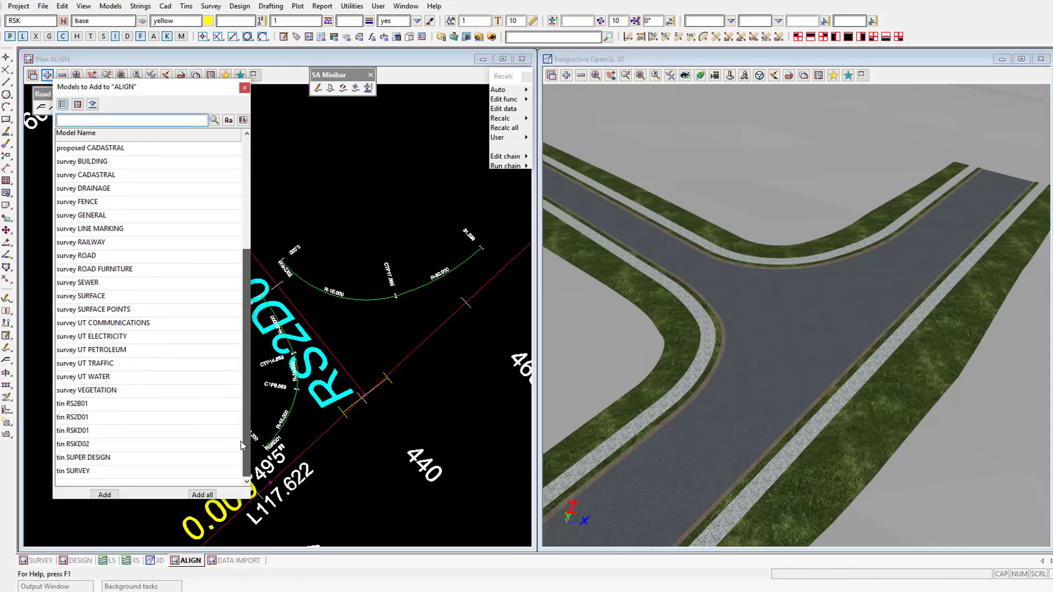
double_click(105, 458)
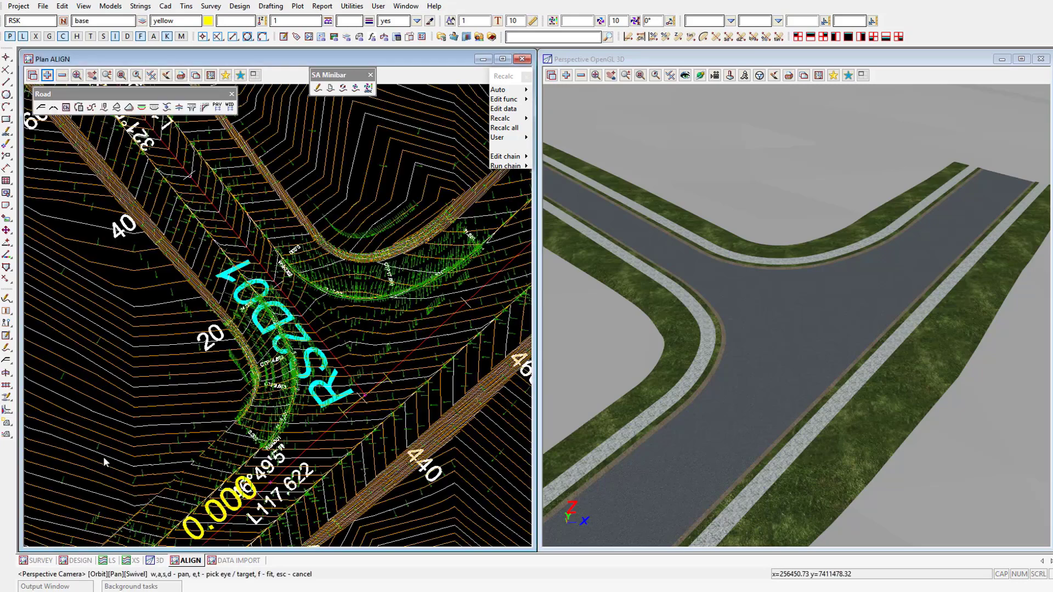
scroll(299, 367, up, 1)
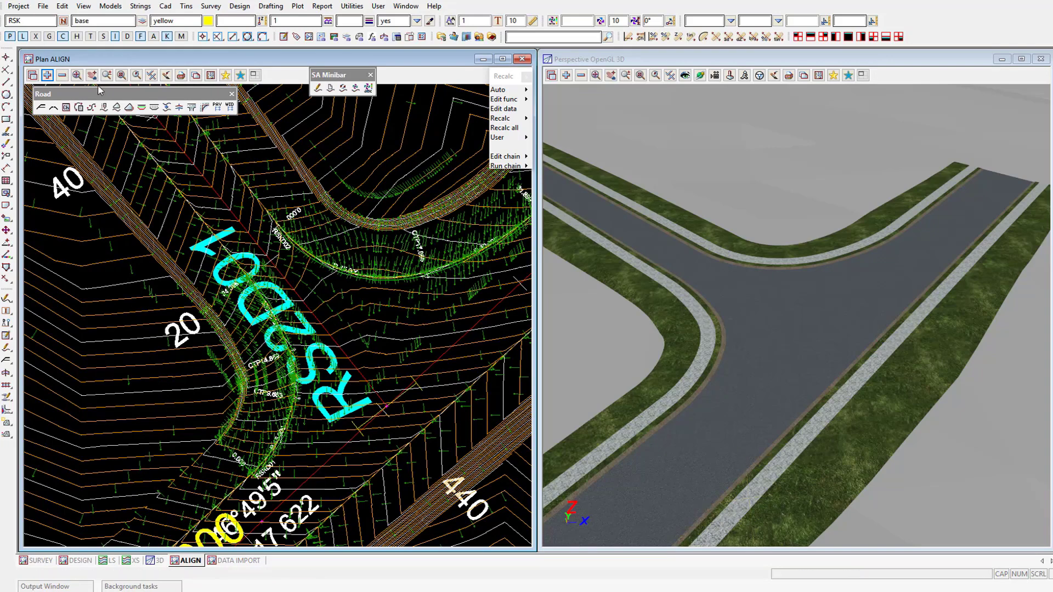
click(63, 75)
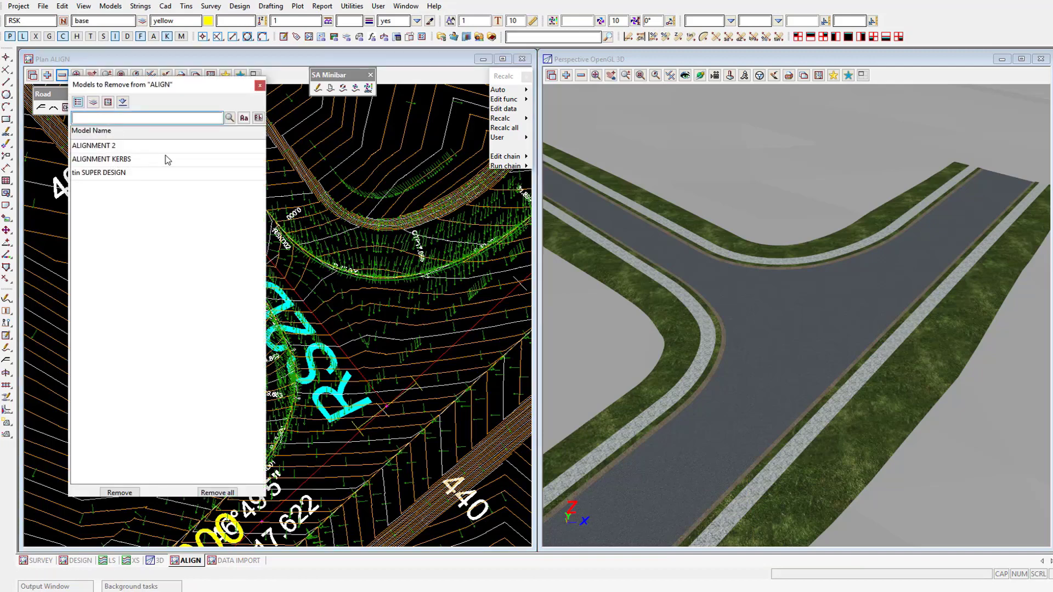
click(260, 87)
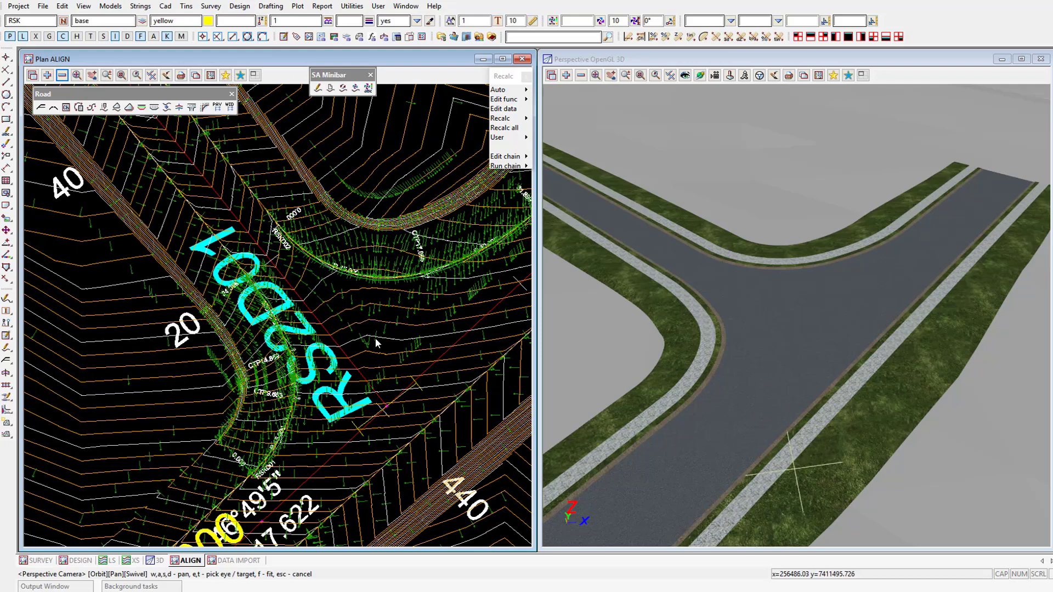
Examine the rebuilt kerb returns and the open end of the side road in the 3D perspective view.
scroll(375, 338, down, 2)
click(903, 74)
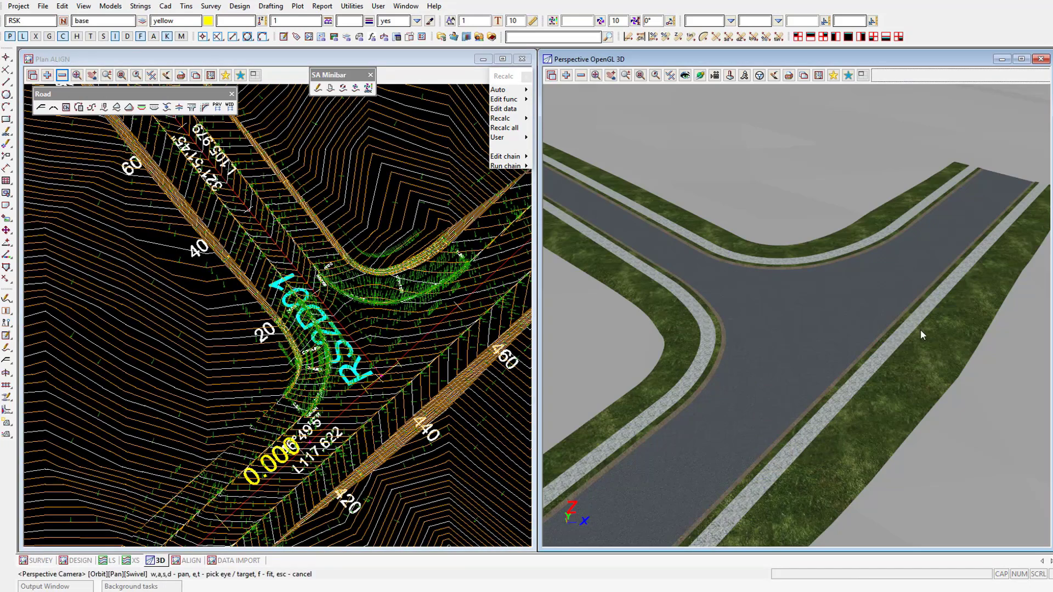
scroll(920, 329, down, 5)
scroll(918, 362, down, 6)
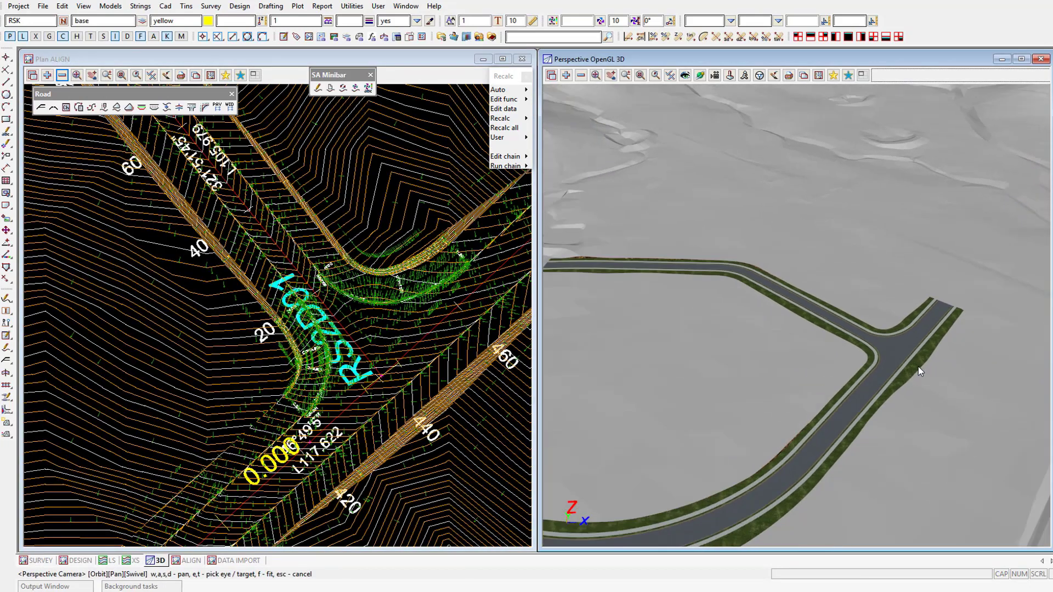
scroll(674, 293, up, 8)
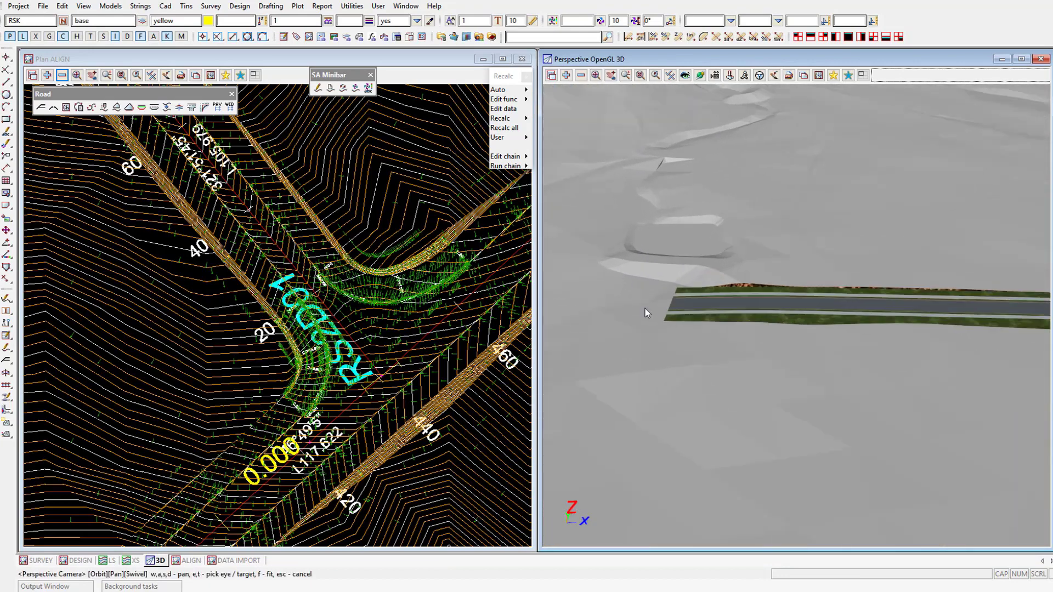
scroll(798, 336, down, 2)
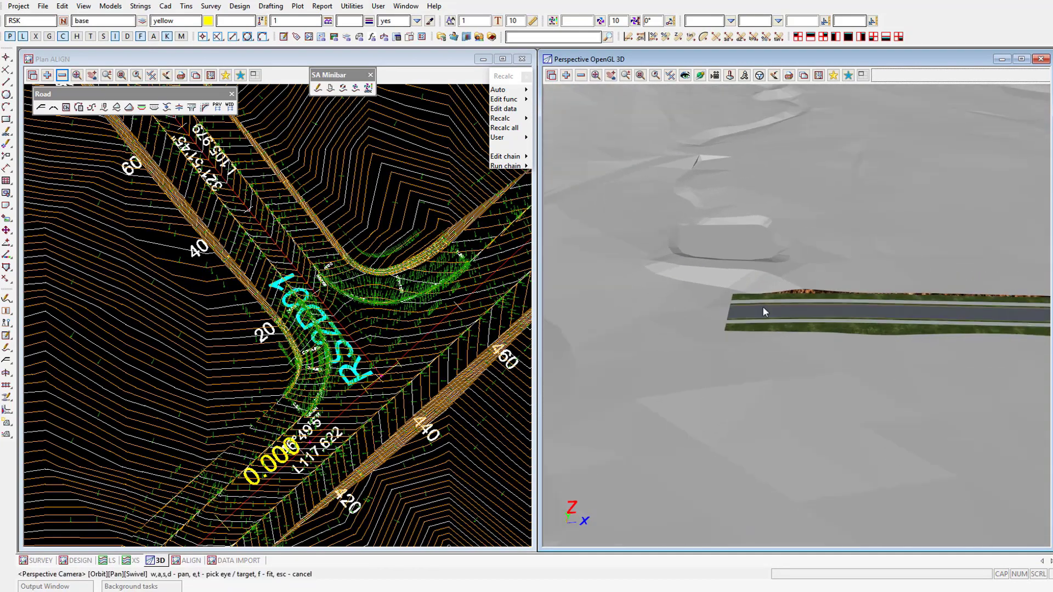
Remove the tin SUPER DESIGN model from the ALIGN plan view.
click(64, 78)
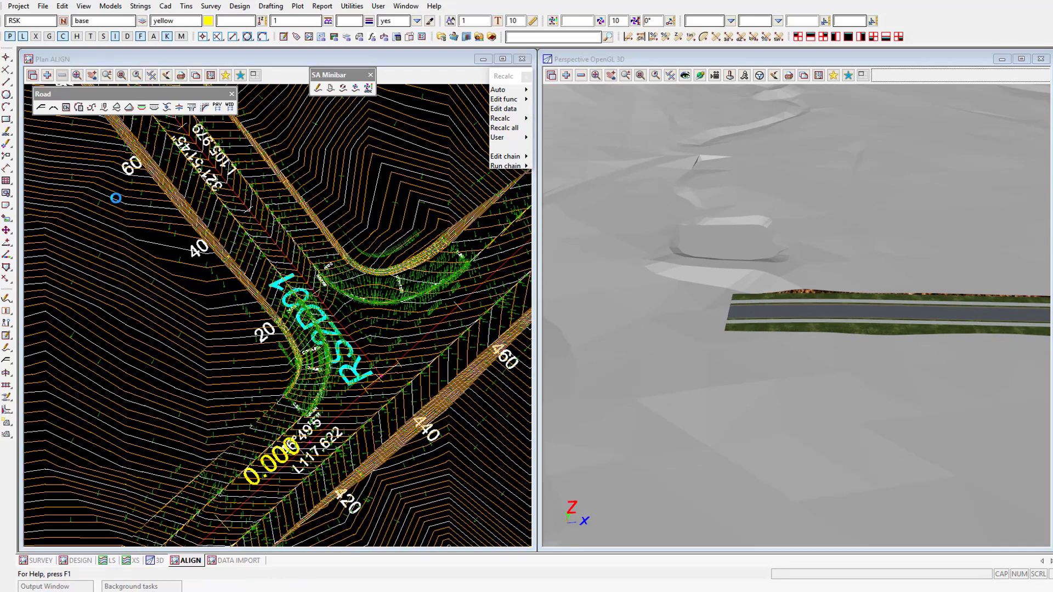
click(113, 175)
scroll(411, 392, down, 15)
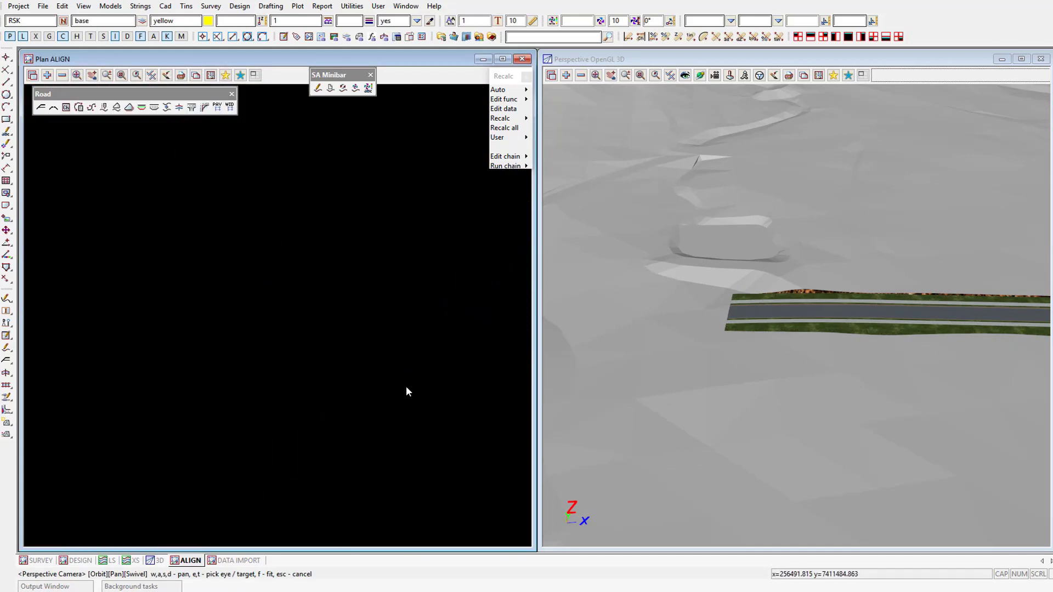
scroll(283, 290, up, 1)
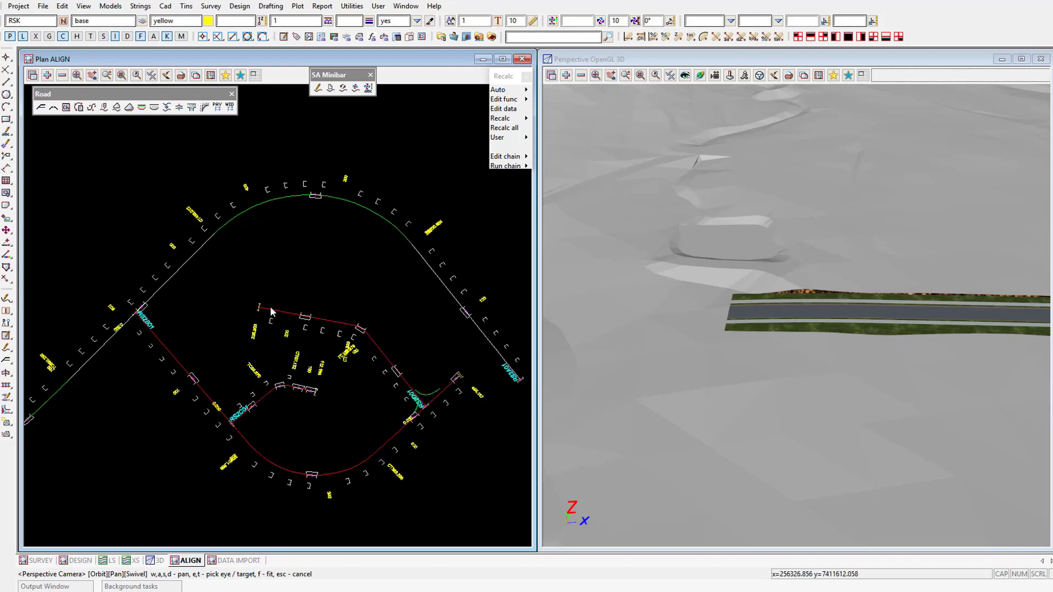
scroll(263, 311, up, 5)
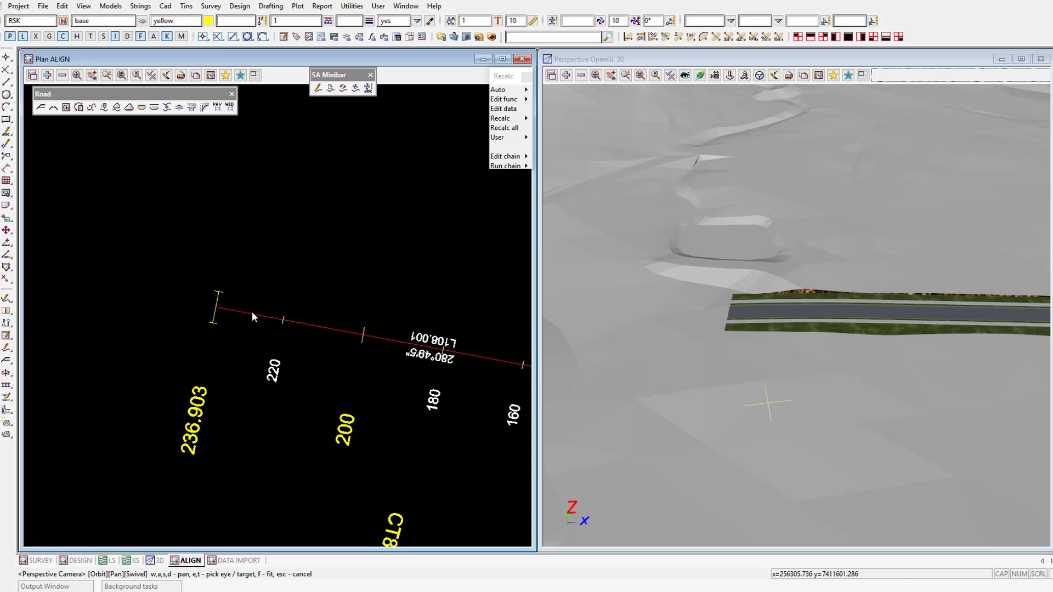
Start the kerb return and cul-de-sac computator, switch it to Culdesac, and uncover the road end in the plan.
click(204, 107)
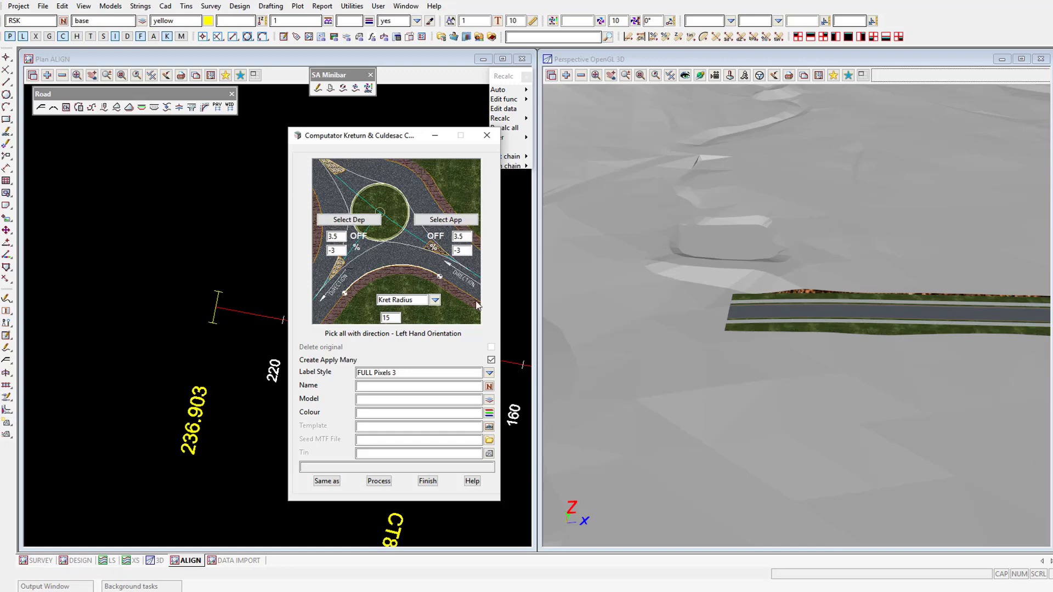
click(435, 300)
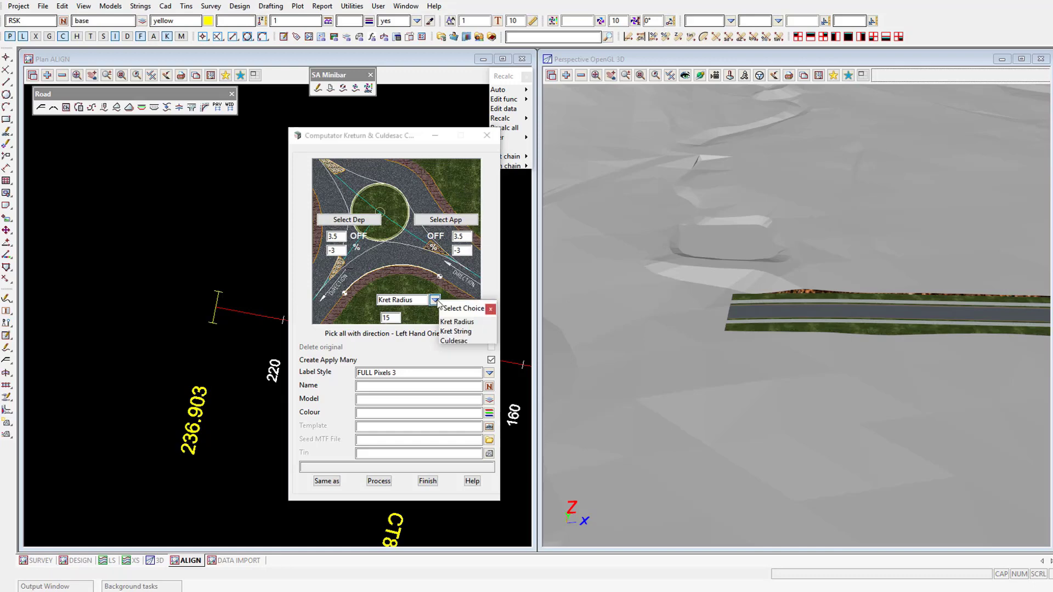
click(454, 341)
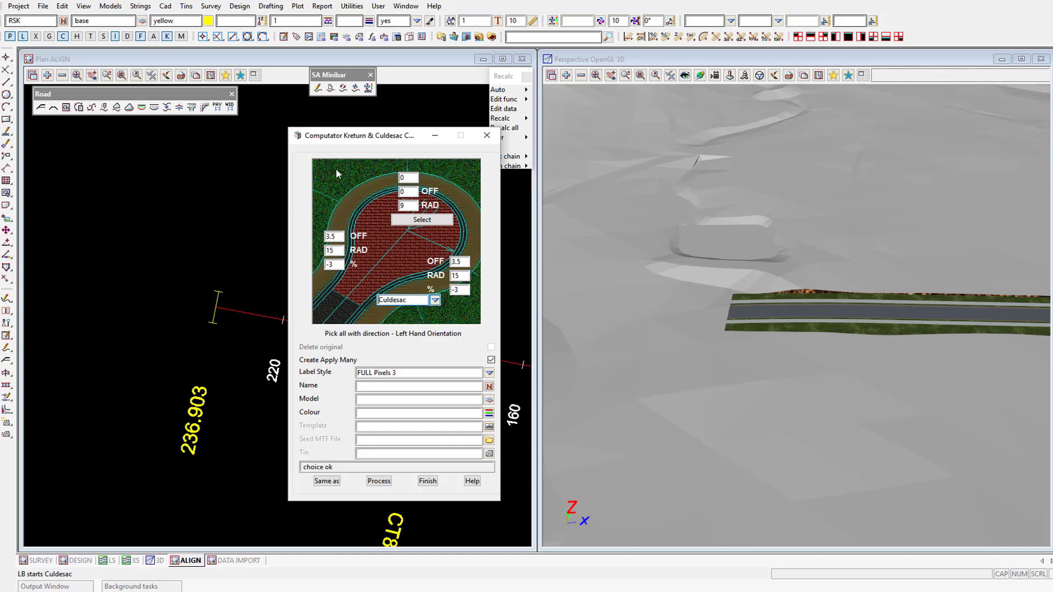
drag(347, 140, 636, 176)
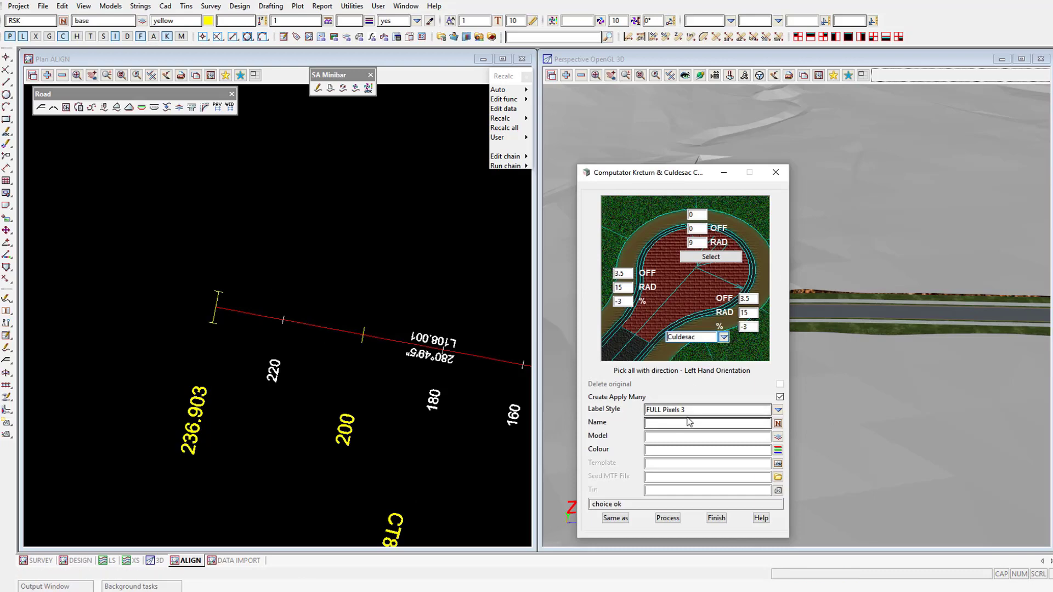
Set the approach and departure side offsets of the cul-de-sac both to 2.7.
double_click(621, 274)
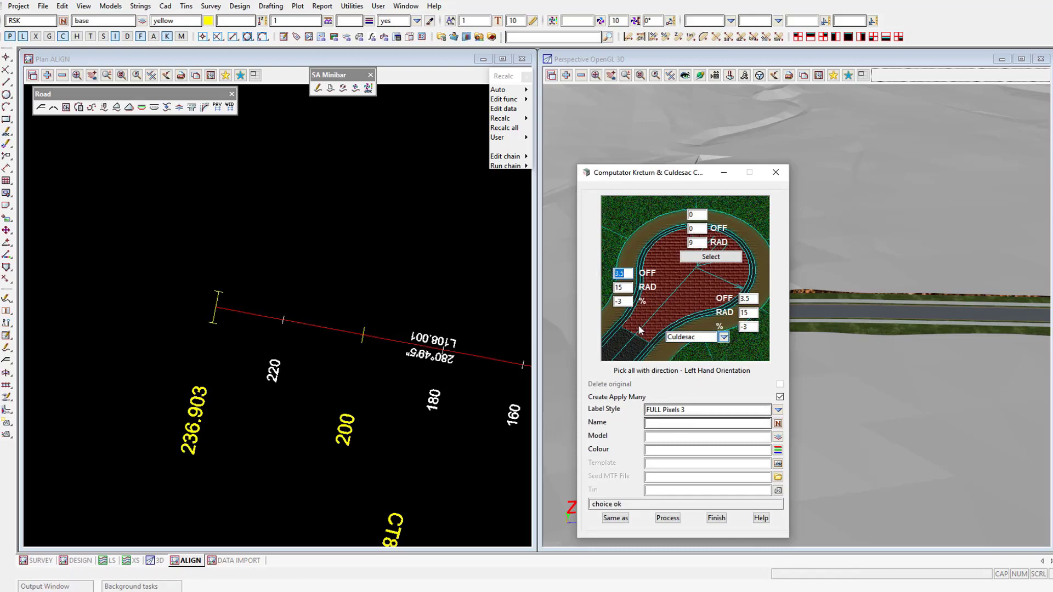
text(2.7)
double_click(747, 299)
text(2)
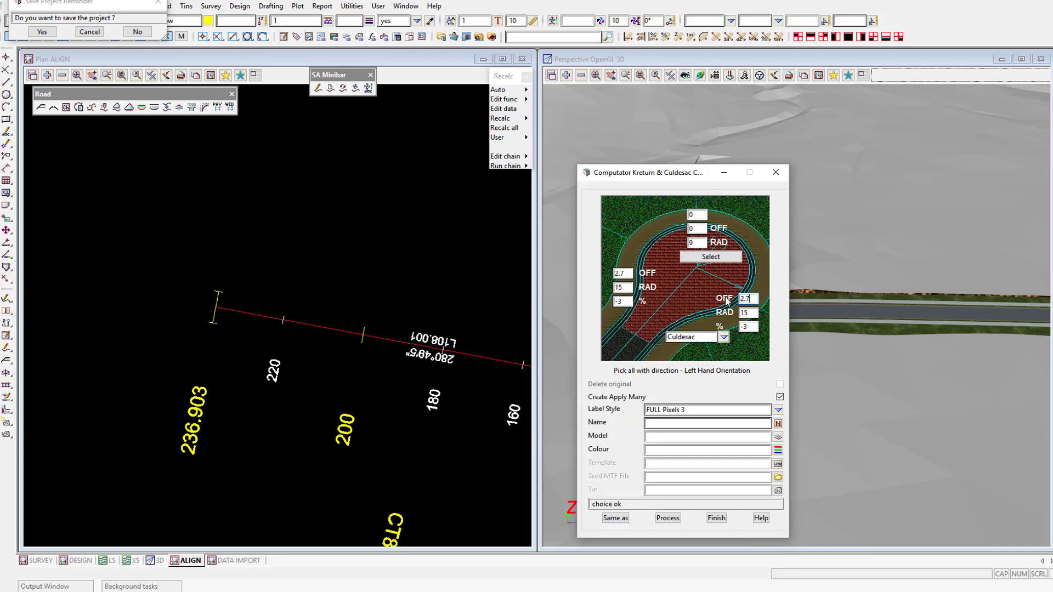
click(702, 215)
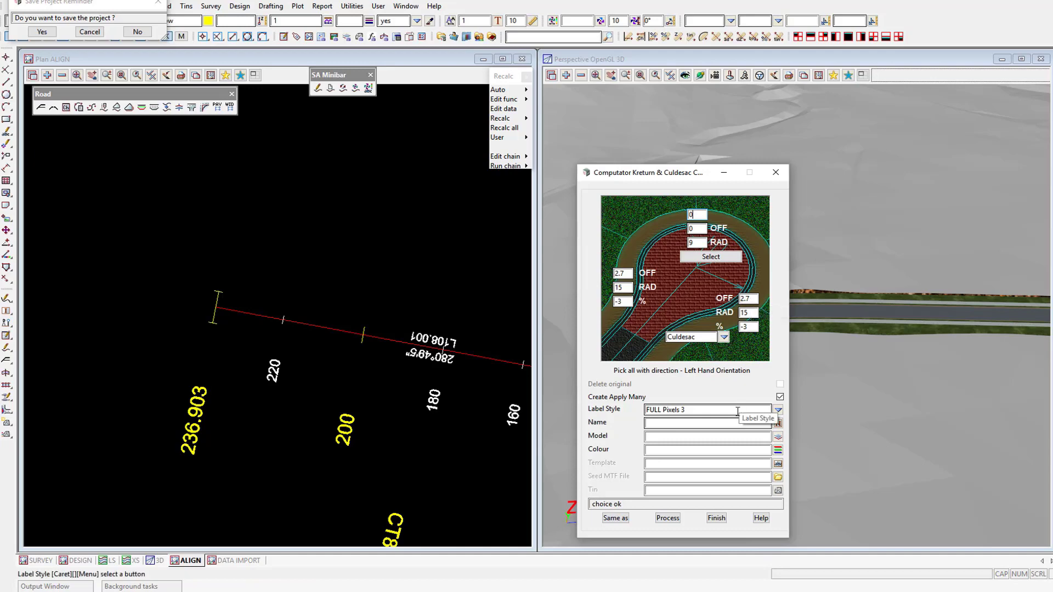
Set the cul-de-sac's label style to KERBS LHS and its name to RSKD03.
click(778, 410)
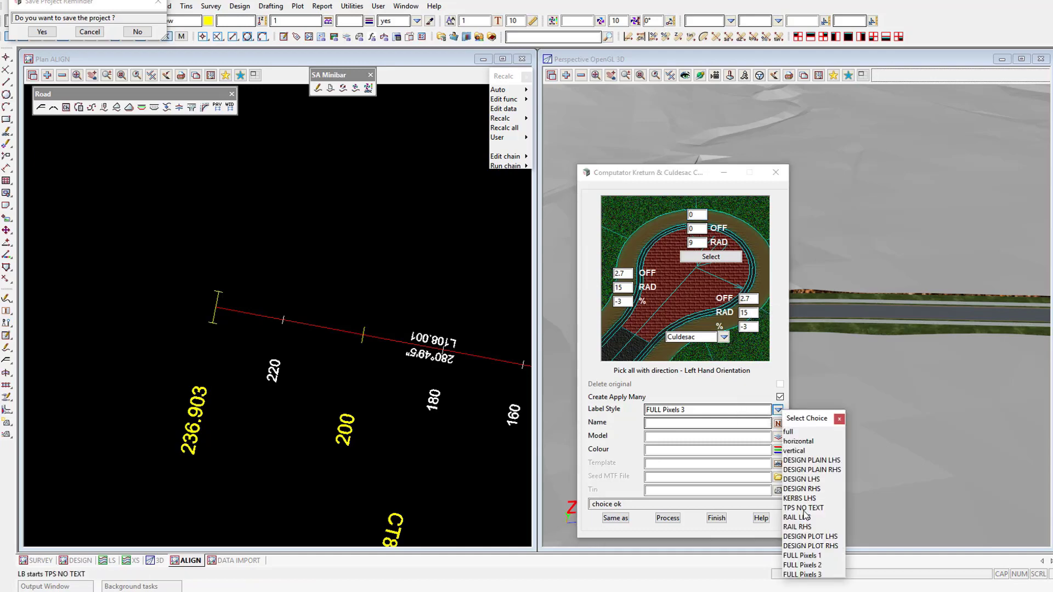
click(799, 497)
click(715, 424)
text(RSKD03)
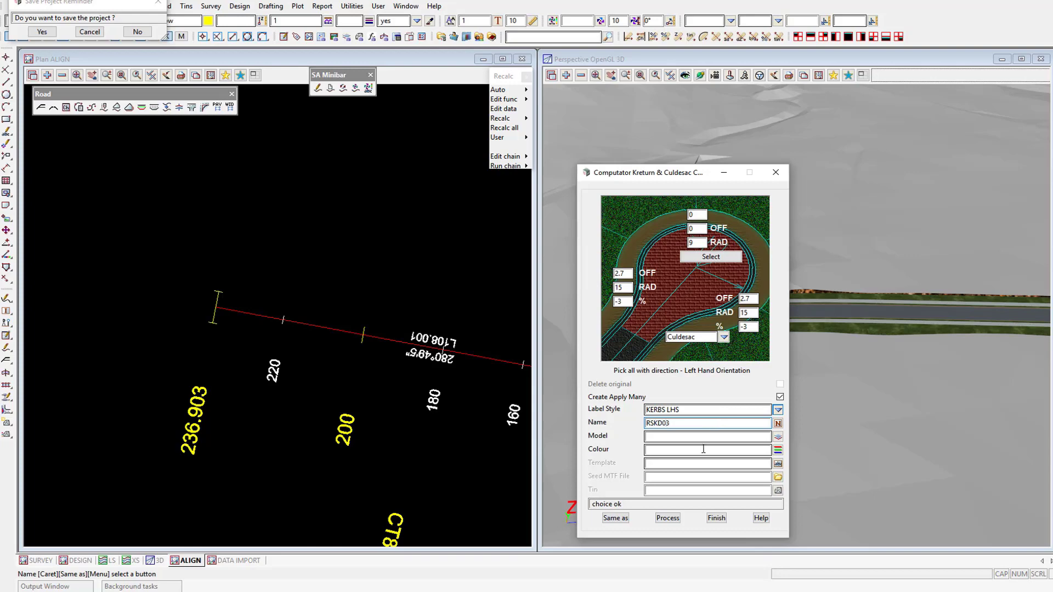
Assign the cul-de-sac to the ALIGNMENT KERBS model with colour green, and turn off Create Apply Many.
click(681, 439)
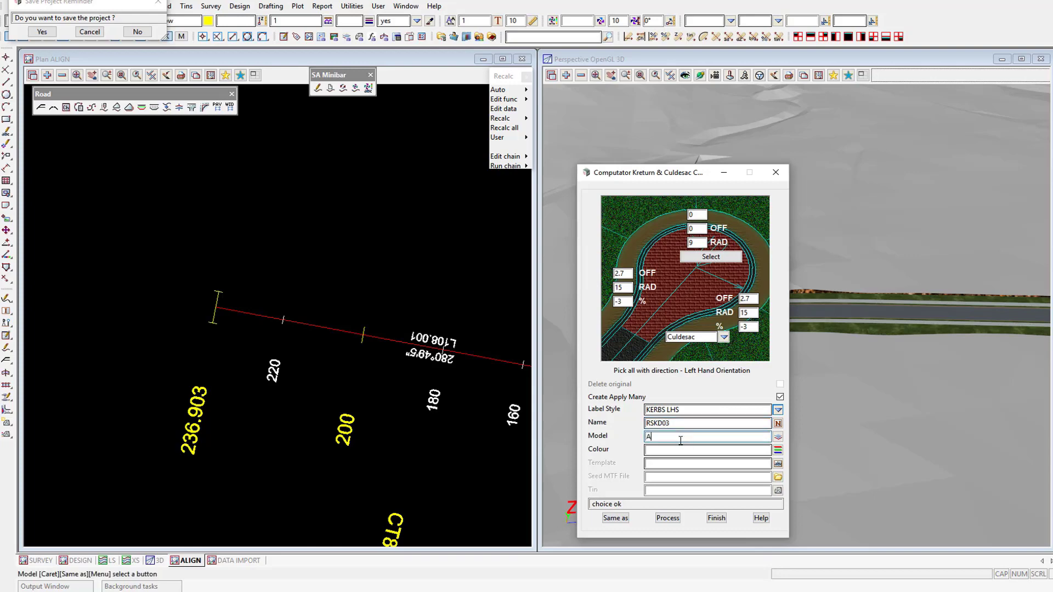
text(ALI)
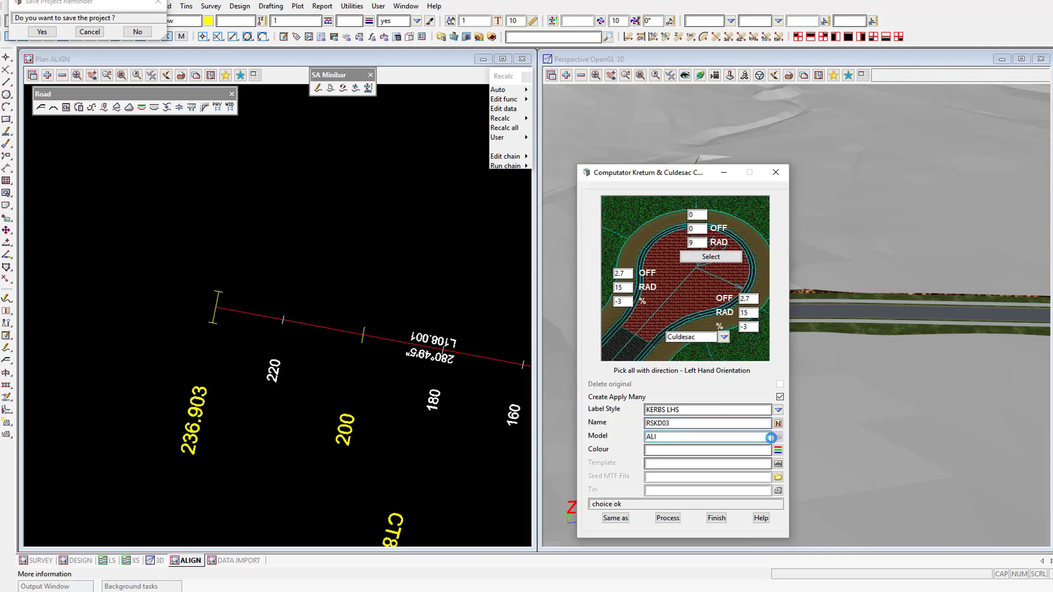
click(777, 437)
click(815, 233)
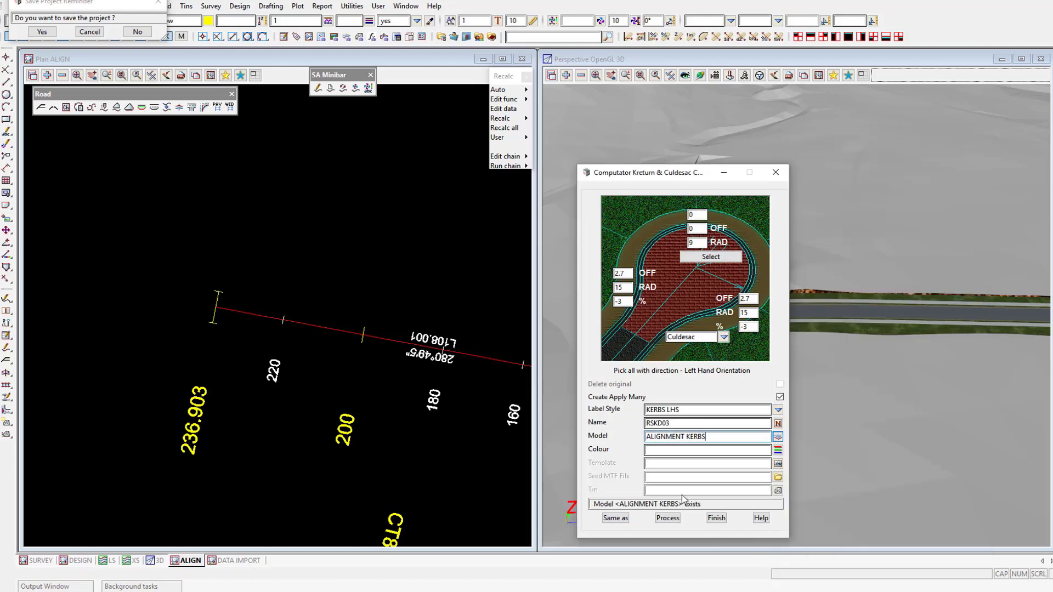
click(670, 450)
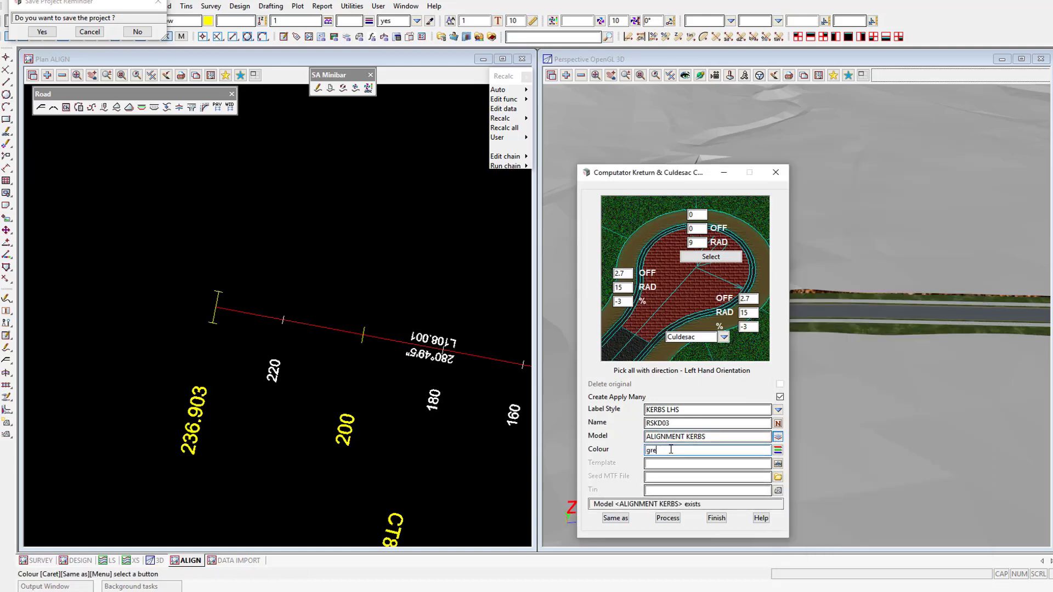
click(779, 397)
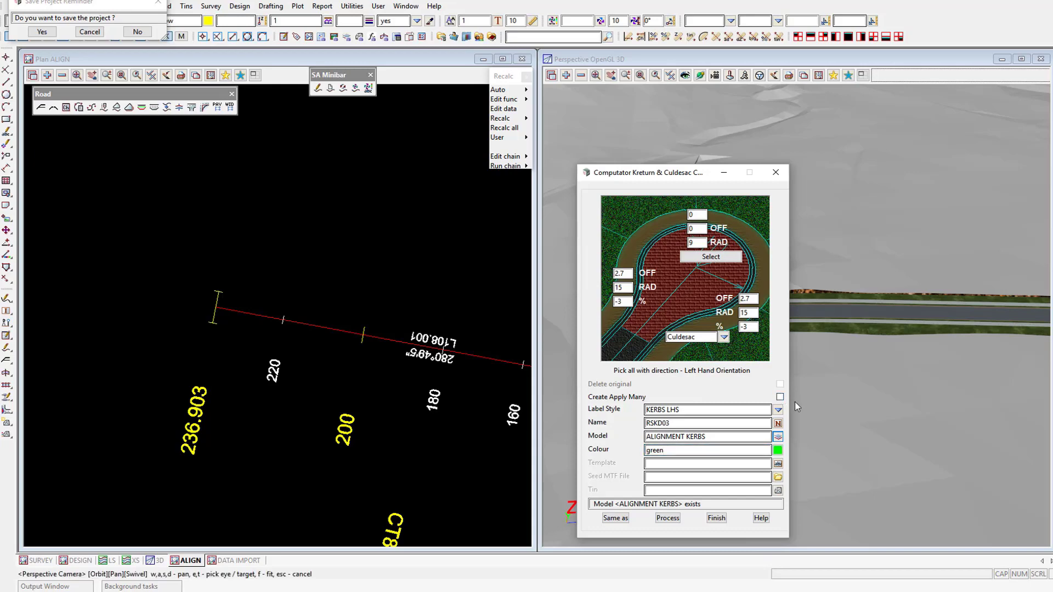
Select the side road centreline RS2D01 as the reference string and process the cul-de-sac kerb RSKD03.
click(710, 256)
click(321, 328)
middle_click(321, 340)
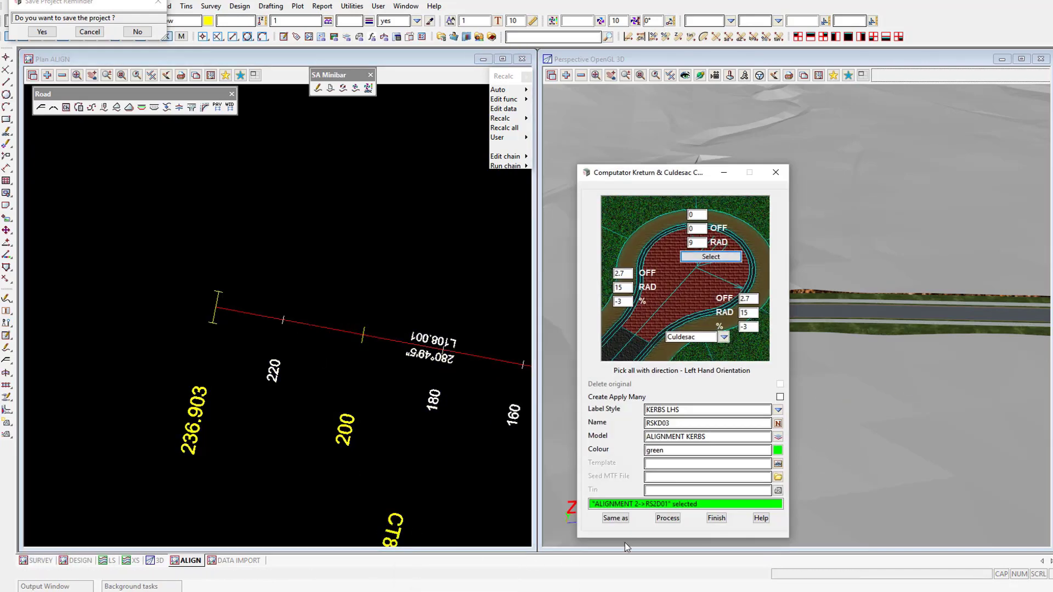
click(668, 519)
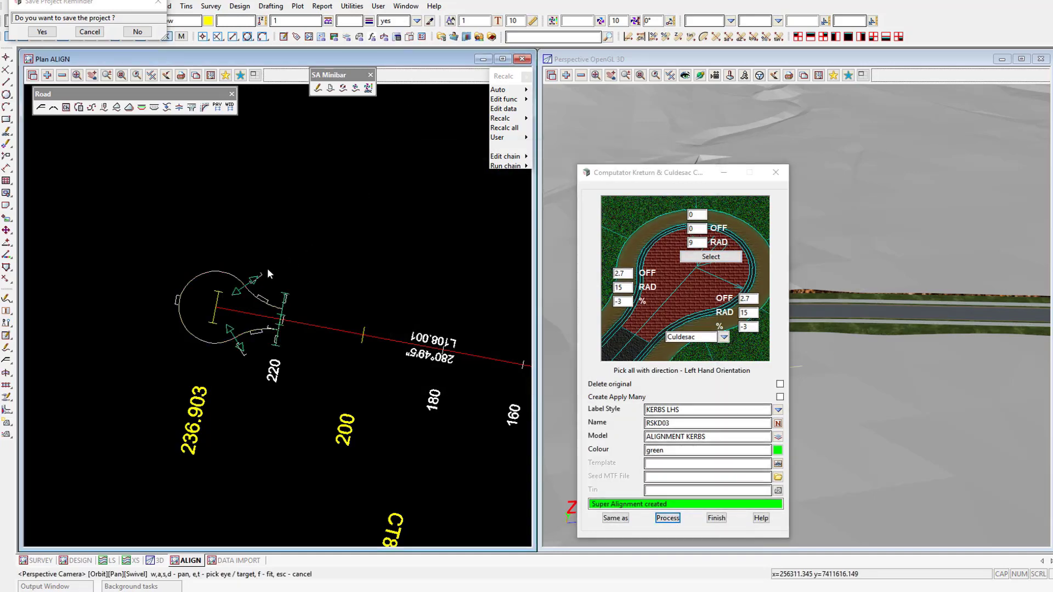
scroll(249, 304, up, 3)
scroll(432, 333, down, 2)
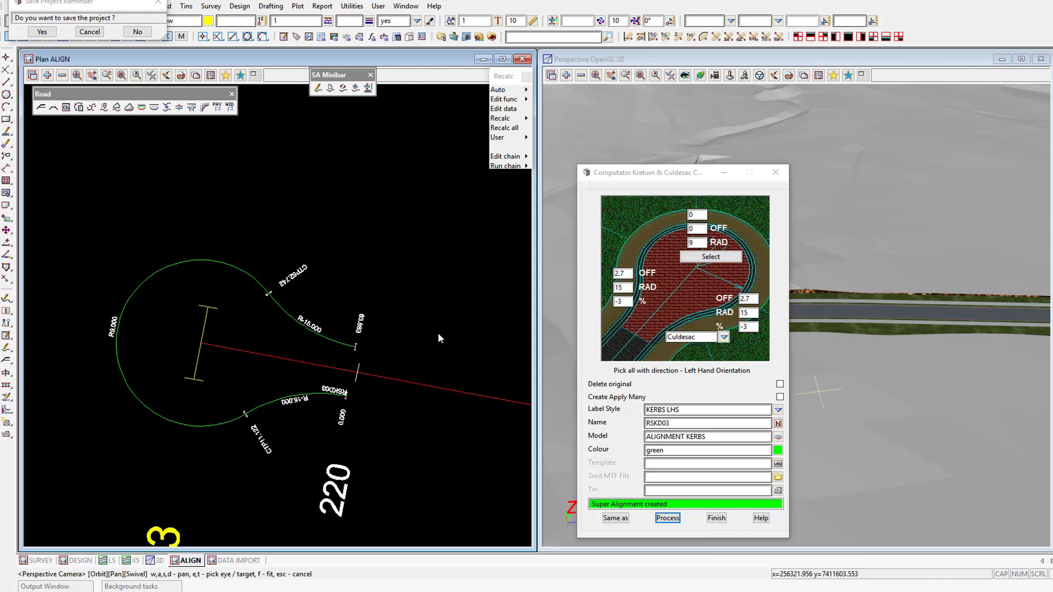
Try a cul-de-sac with a bulb offset of 1 by processing the computator again.
click(705, 214)
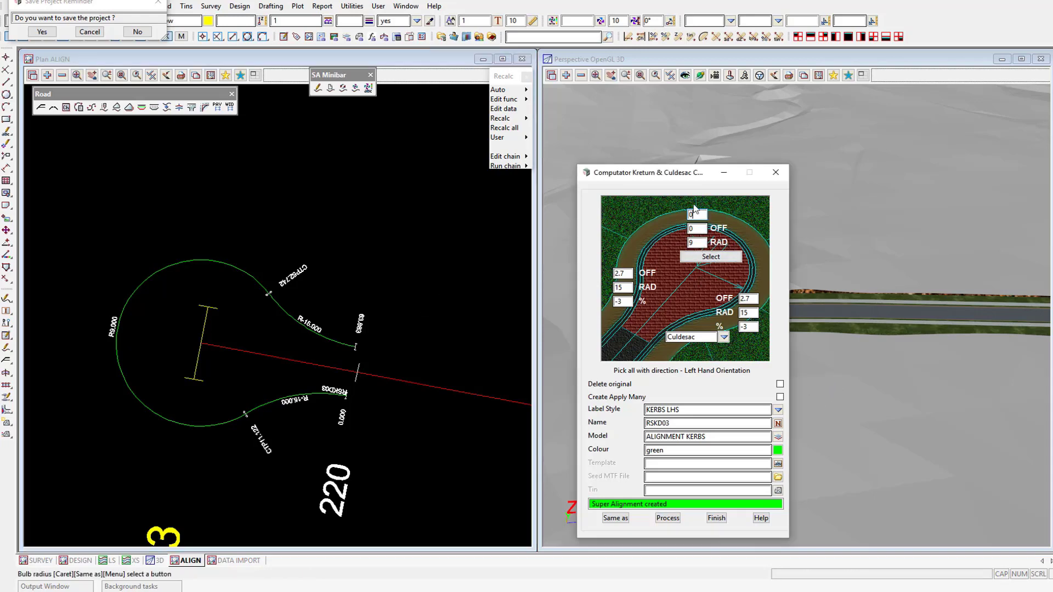
key(Tab)
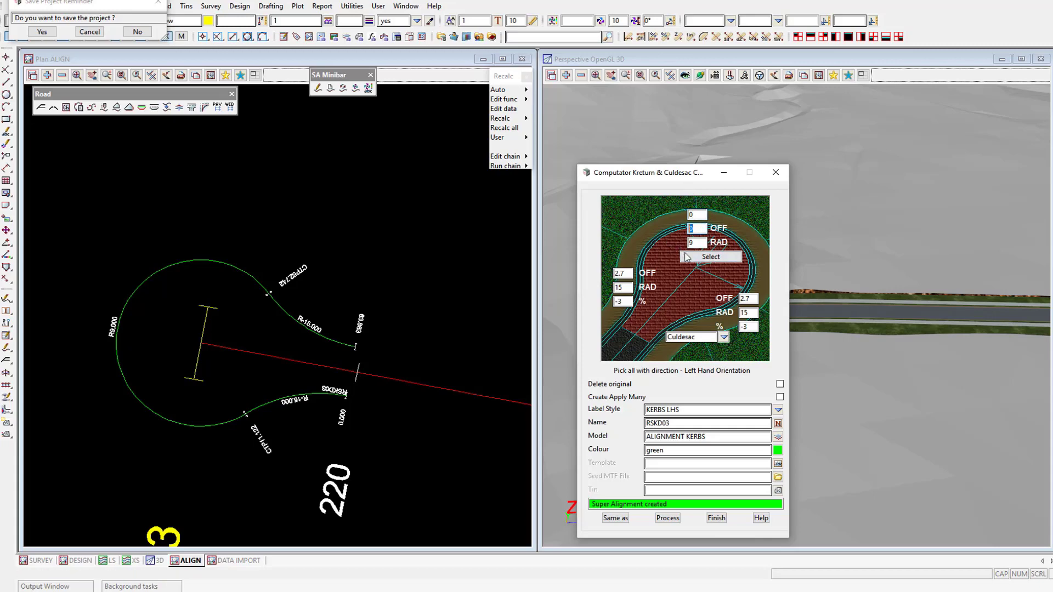
text(1)
click(666, 518)
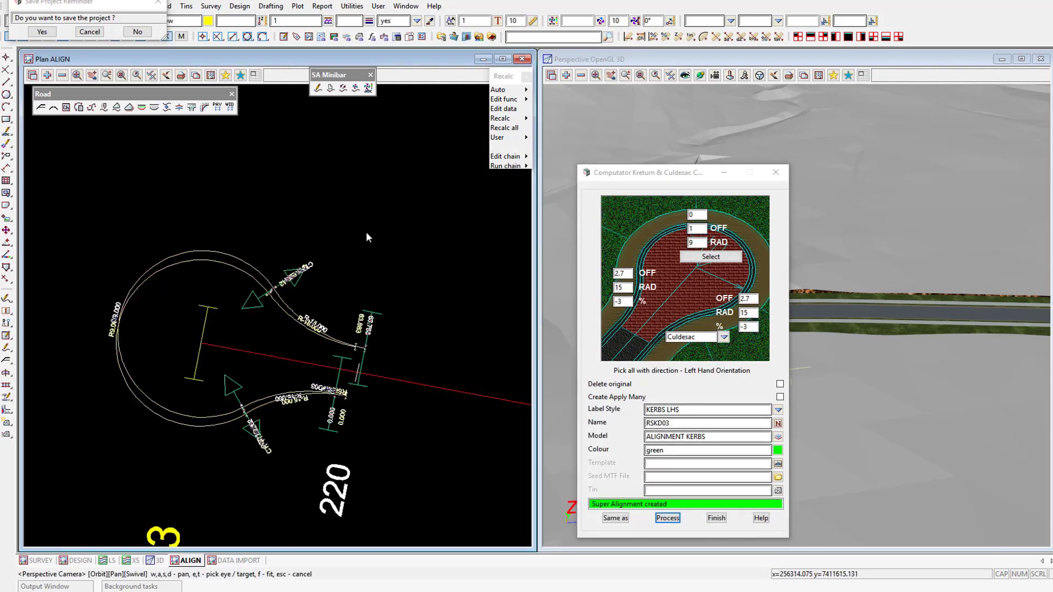
Try a cul-de-sac with the bulb offset set to -5.
click(694, 228)
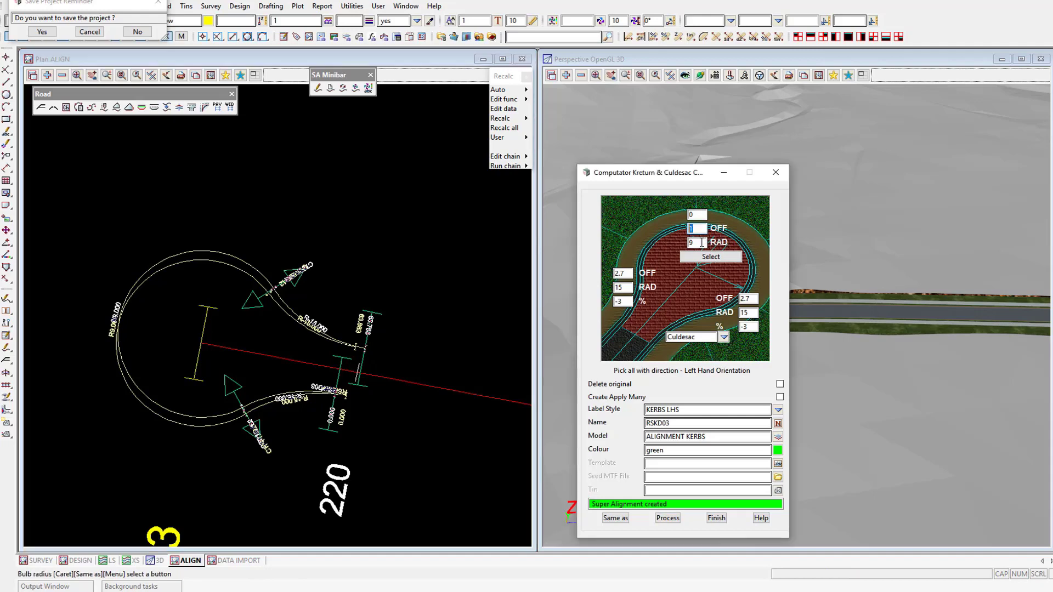
text(-5)
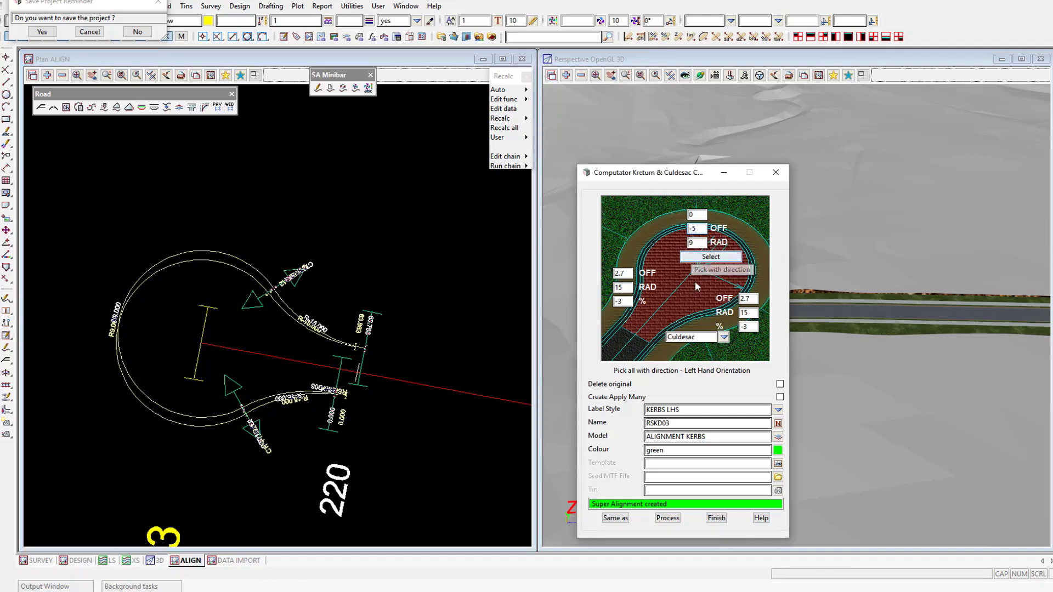
click(668, 519)
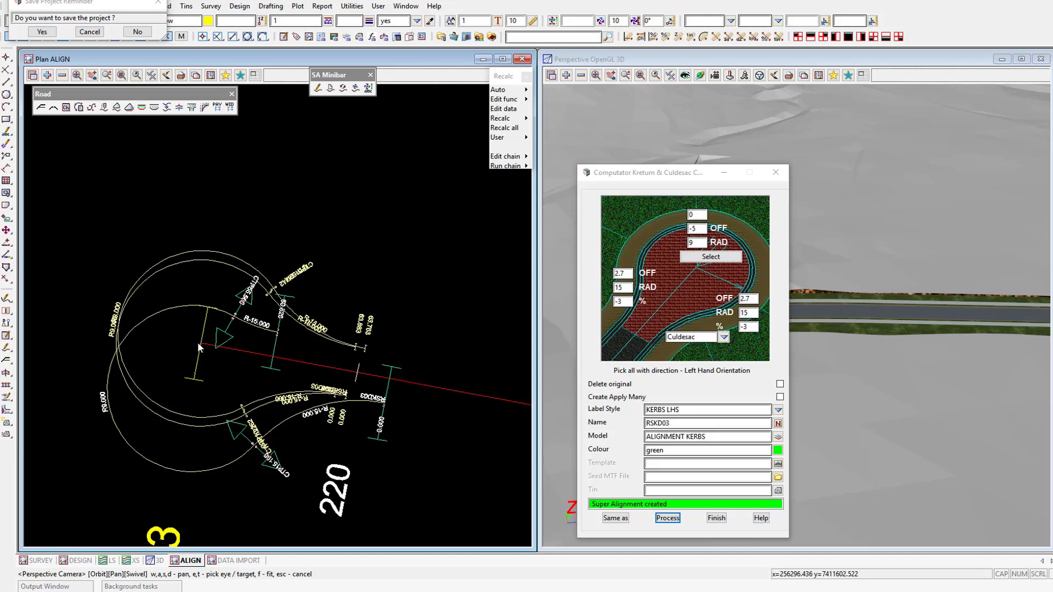
Set the centre projection to -9 and process the cul-de-sac set back along the centreline.
click(698, 243)
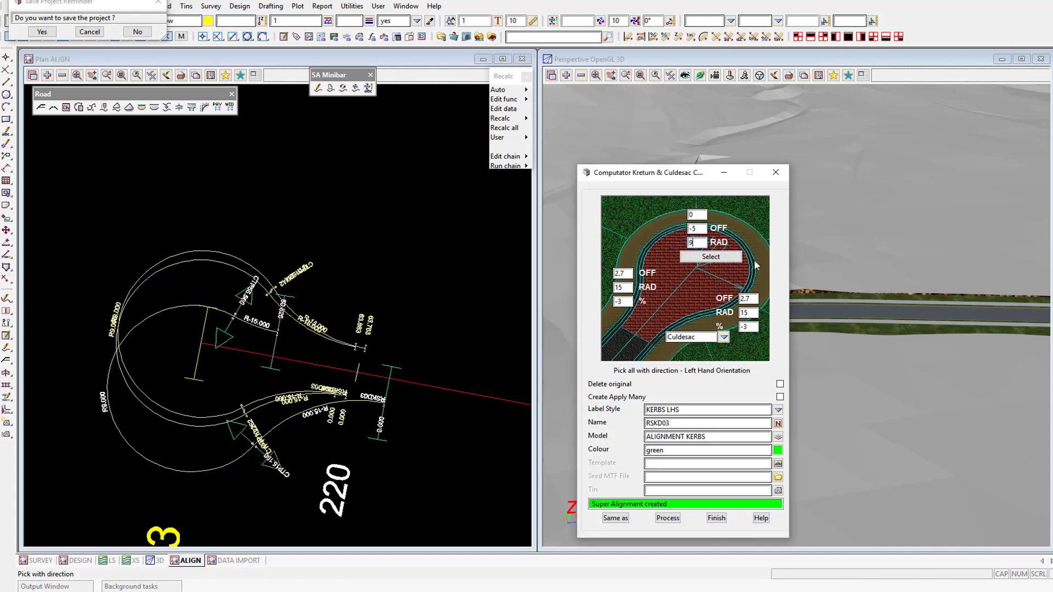
double_click(693, 215)
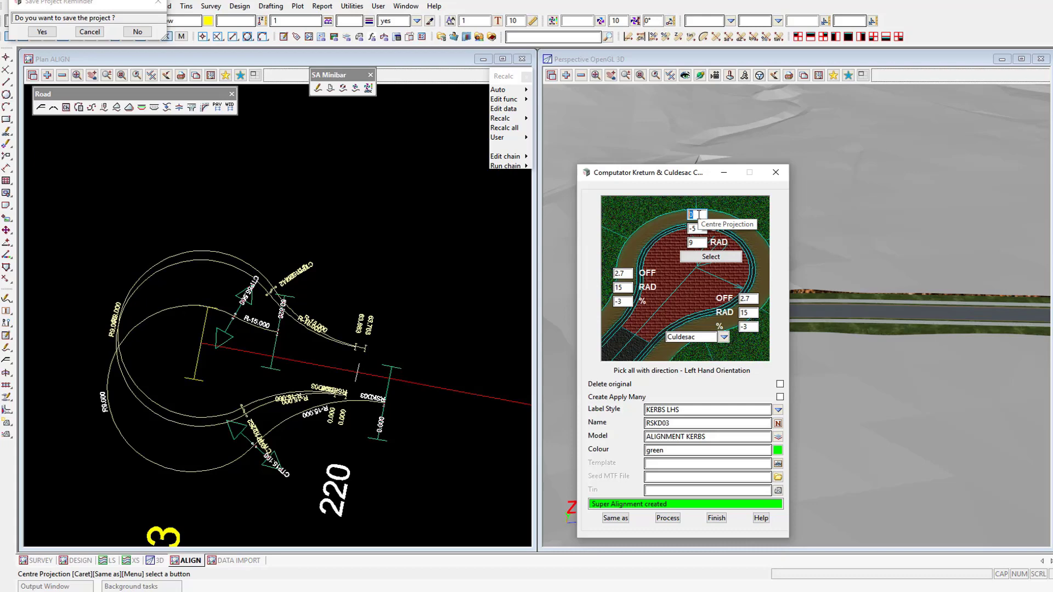
text(-)
text(9)
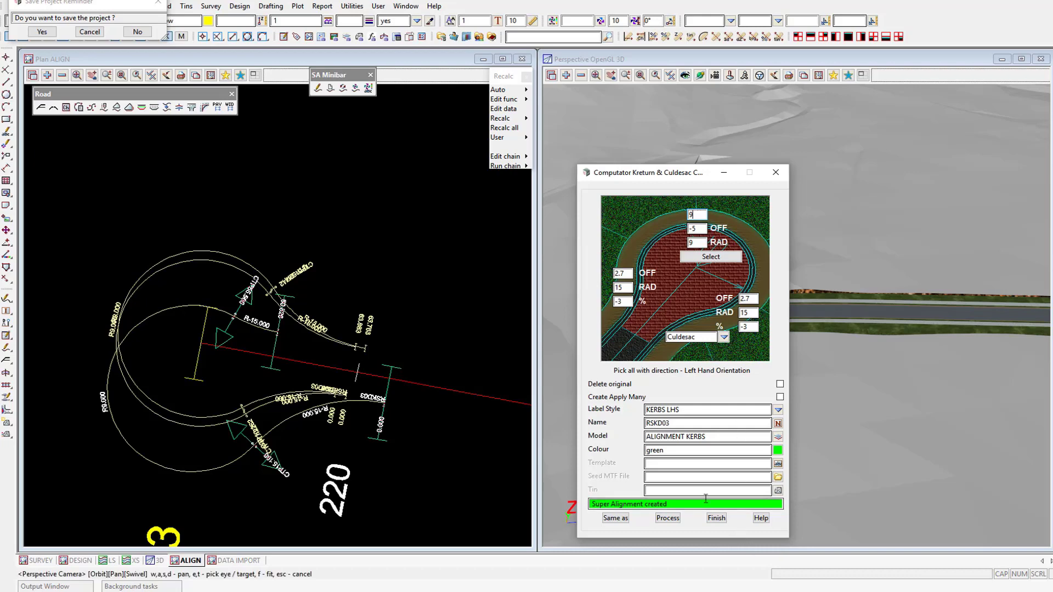
click(668, 518)
click(668, 518)
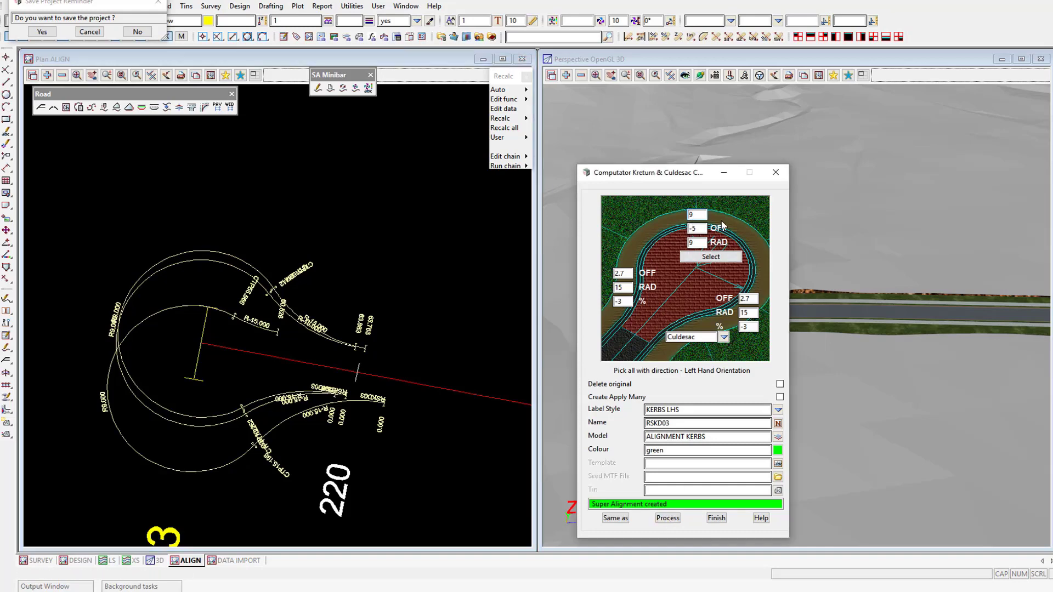
text(-)
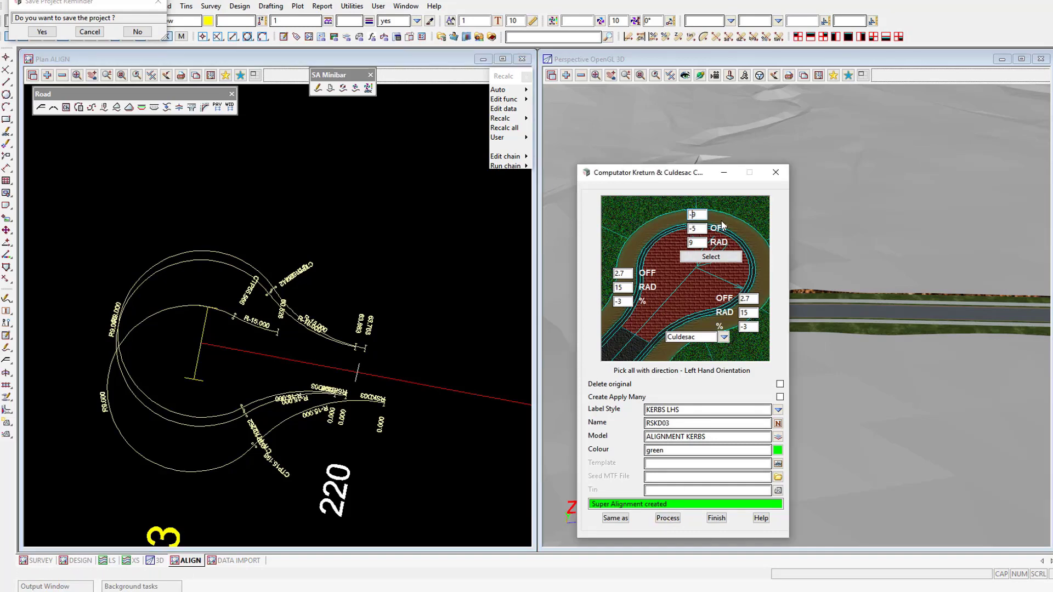
click(666, 518)
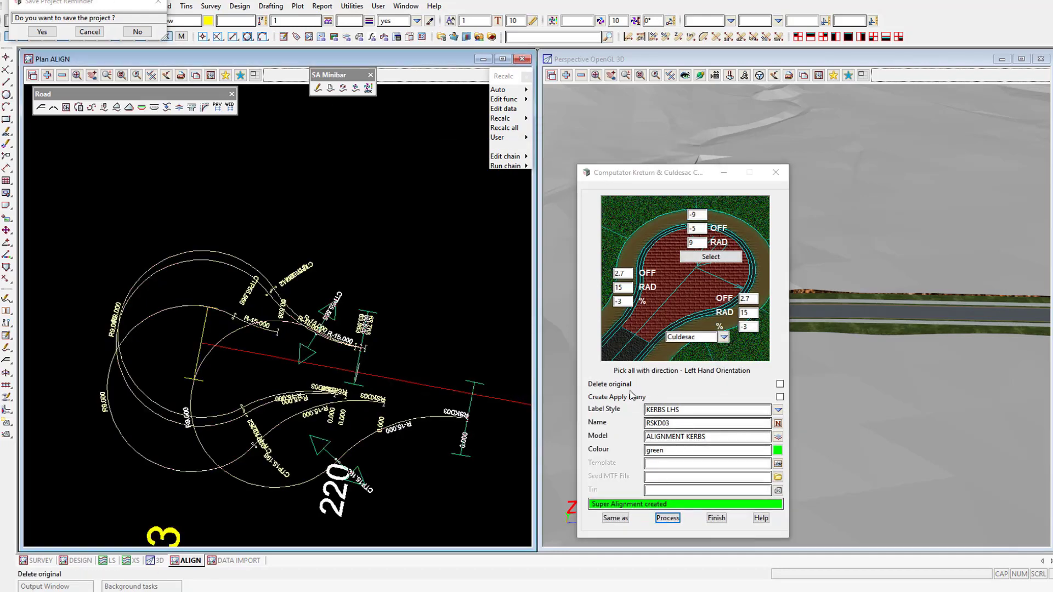
Set the bulb offset to 0 and process the cul-de-sac kerb centred on the road centreline.
drag(700, 229, 630, 236)
key(BackSpace)
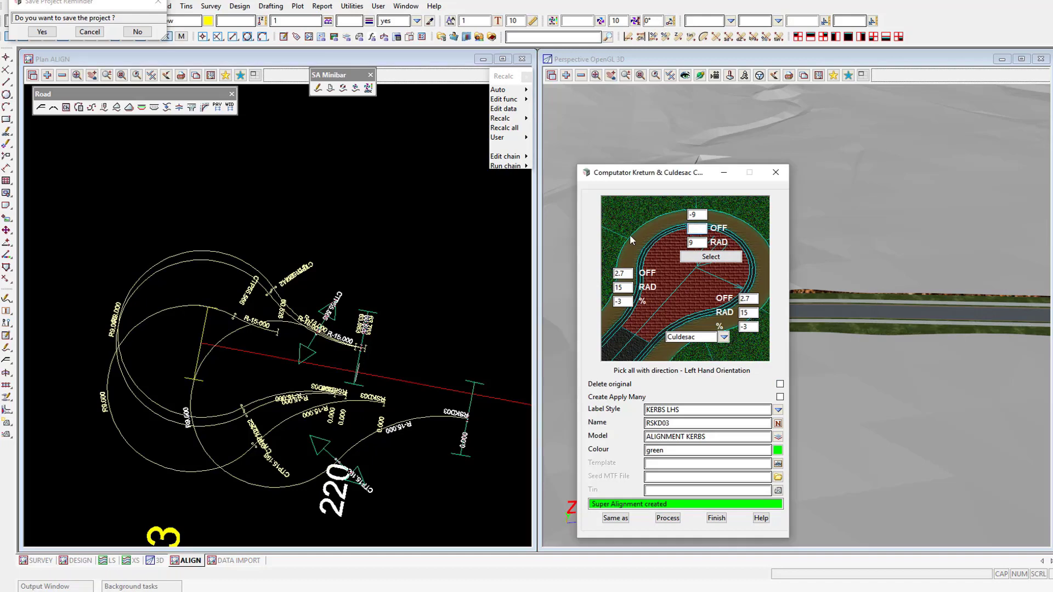
text(0)
click(668, 517)
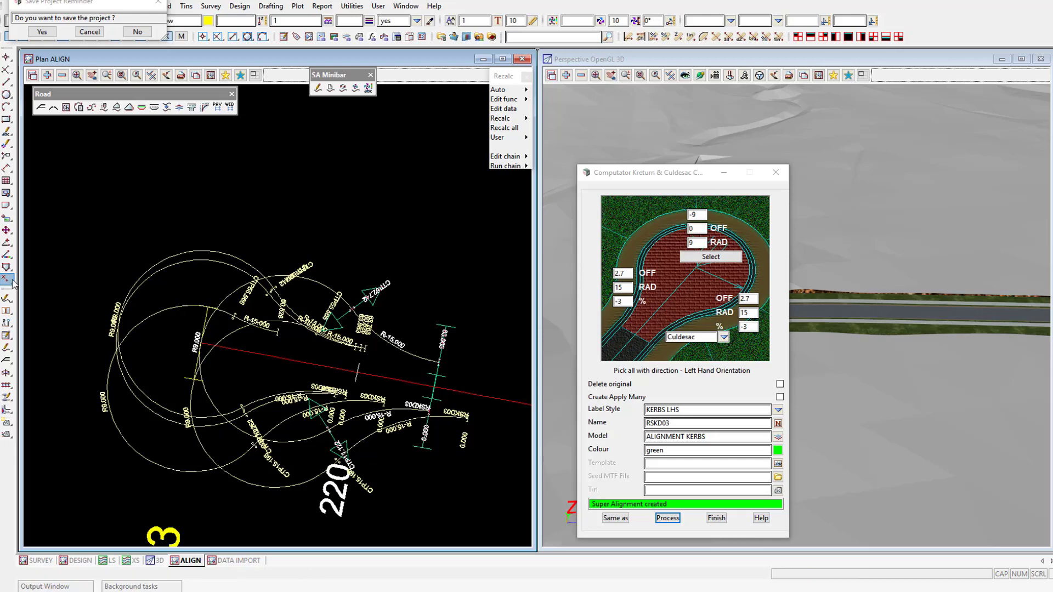
Delete the trial cul-de-sacs, keeping only the one with centre projection -9 and bulb offset 0, and close the computator.
mouse_move(12, 280)
click(49, 281)
click(187, 253)
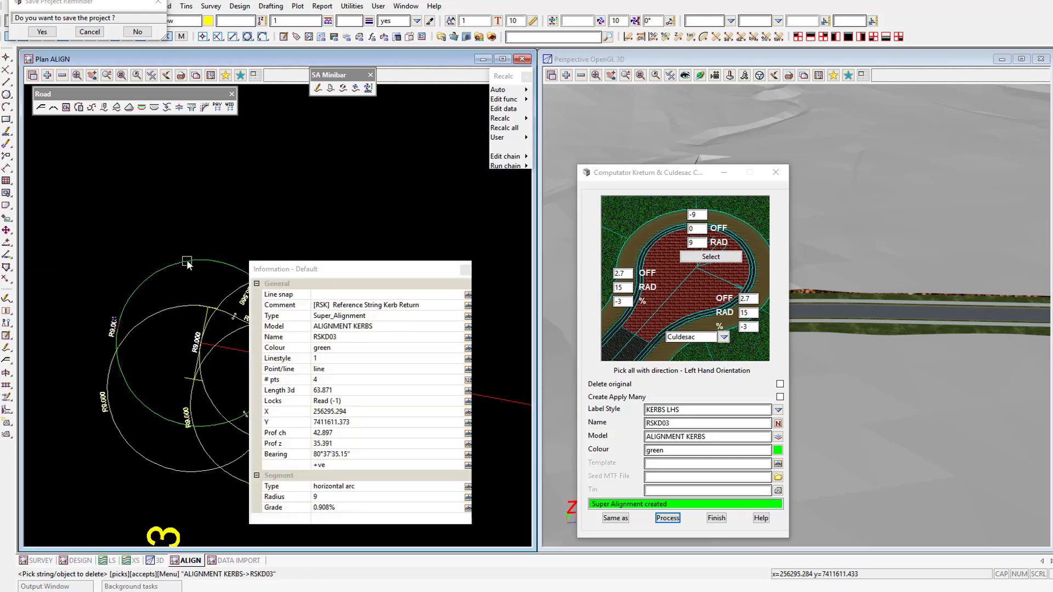
middle_click(186, 259)
click(287, 275)
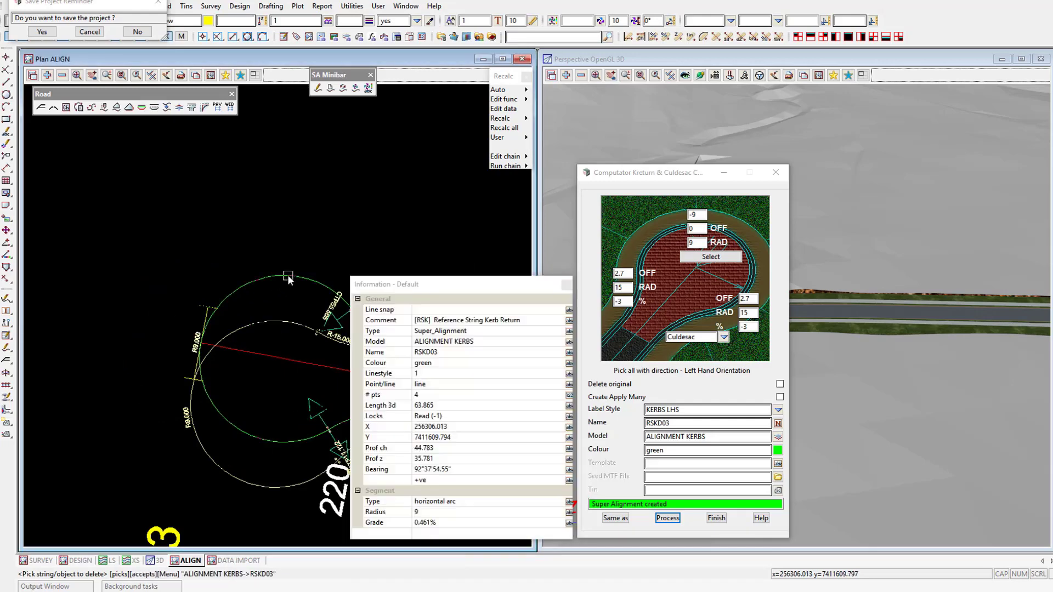
middle_click(282, 327)
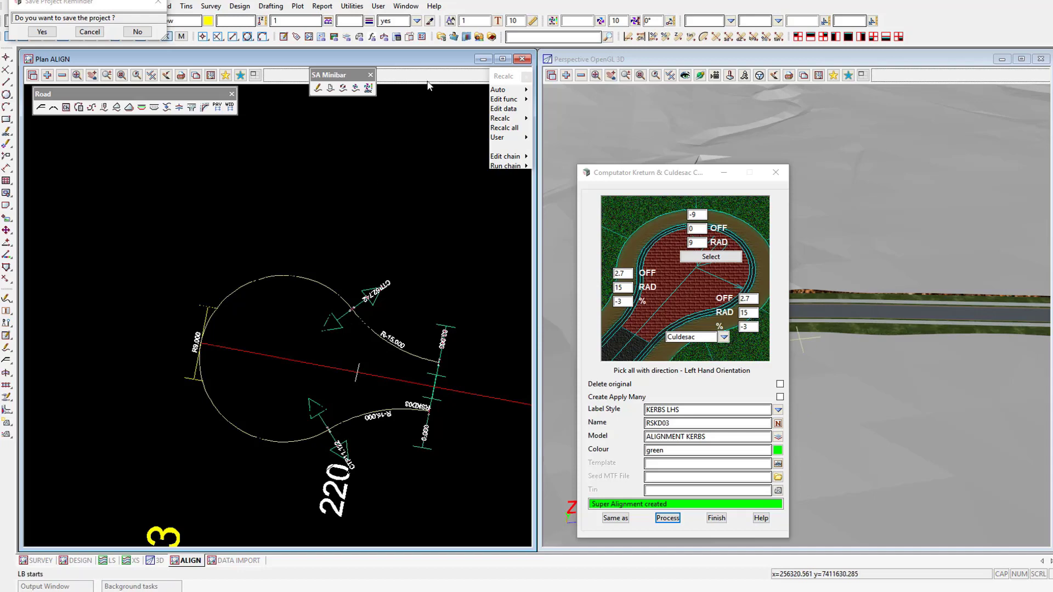
scroll(403, 226, down, 1)
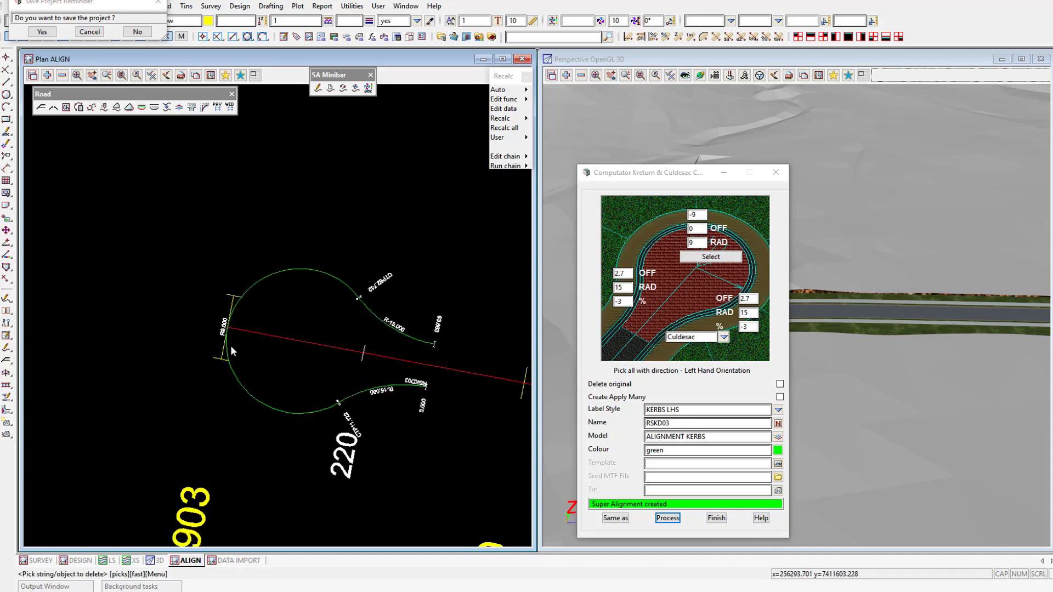
click(716, 518)
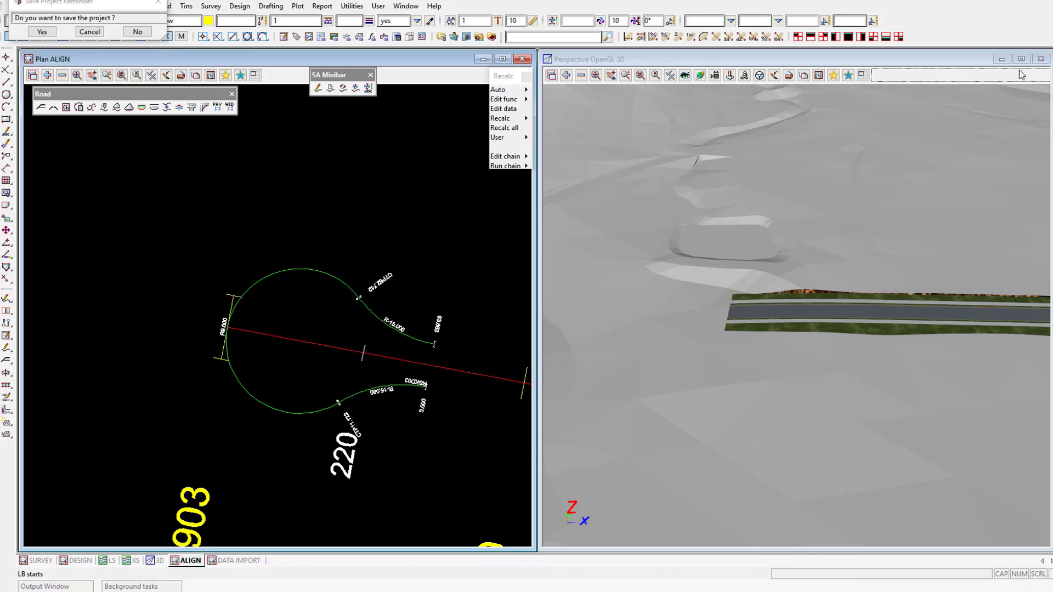
Uncover the LS section view, profile the cul-de-sac kerb RSKD03 in it, and save the project.
click(1001, 61)
click(1001, 60)
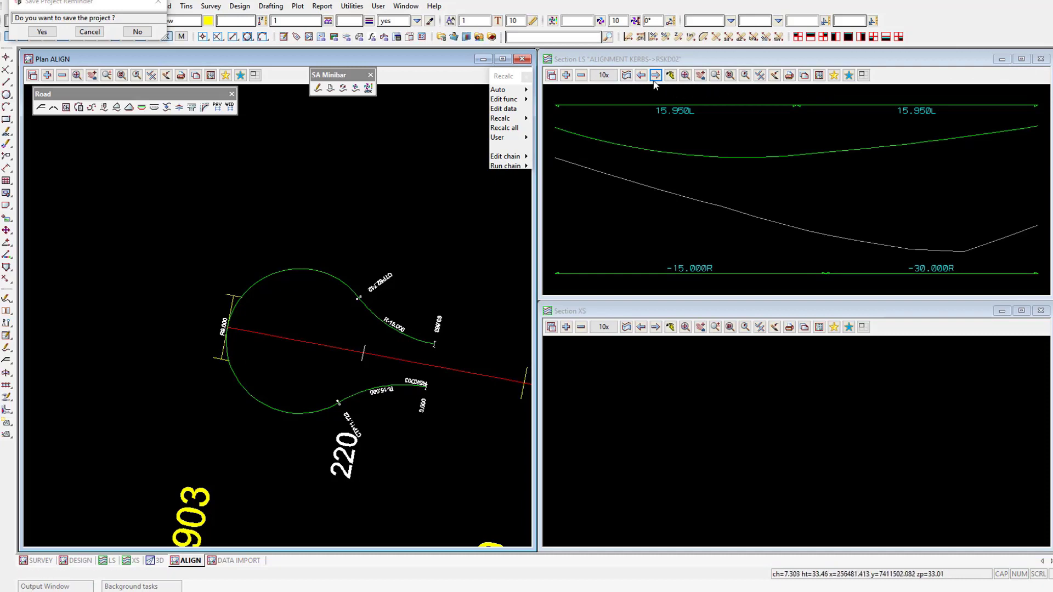
click(310, 270)
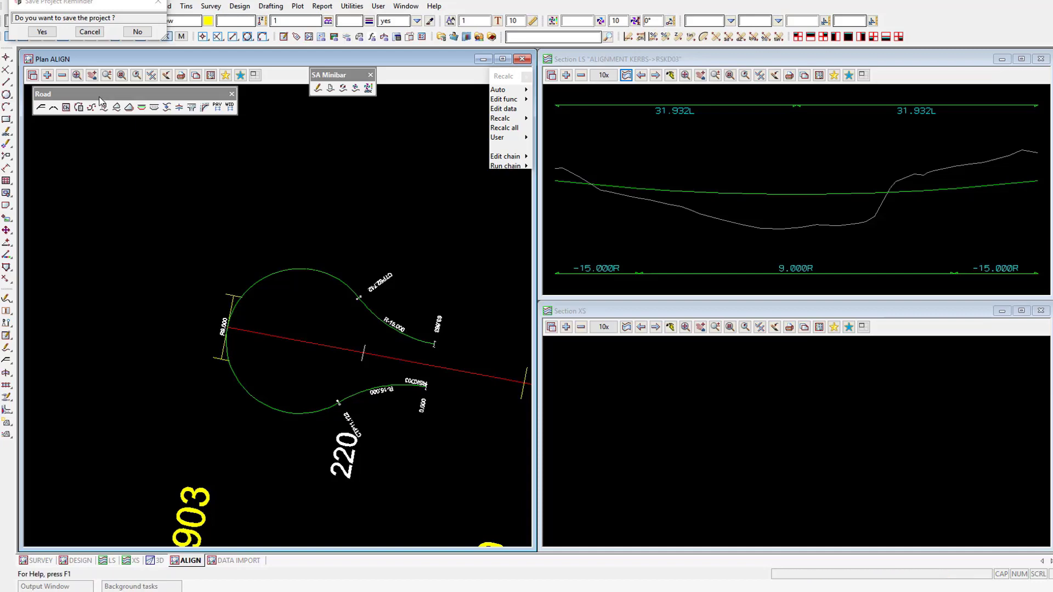
click(51, 32)
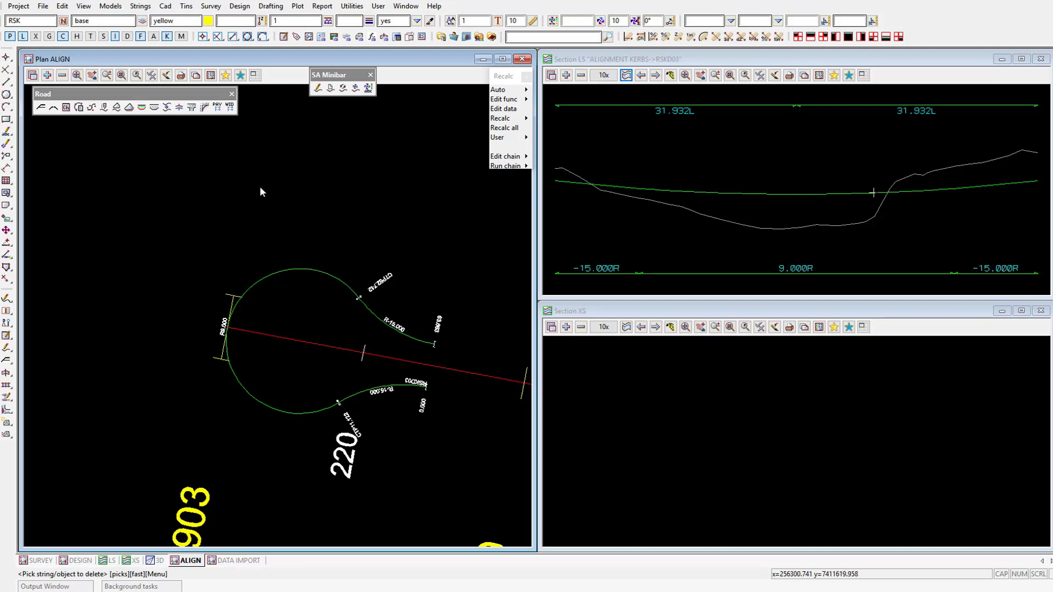
click(247, 6)
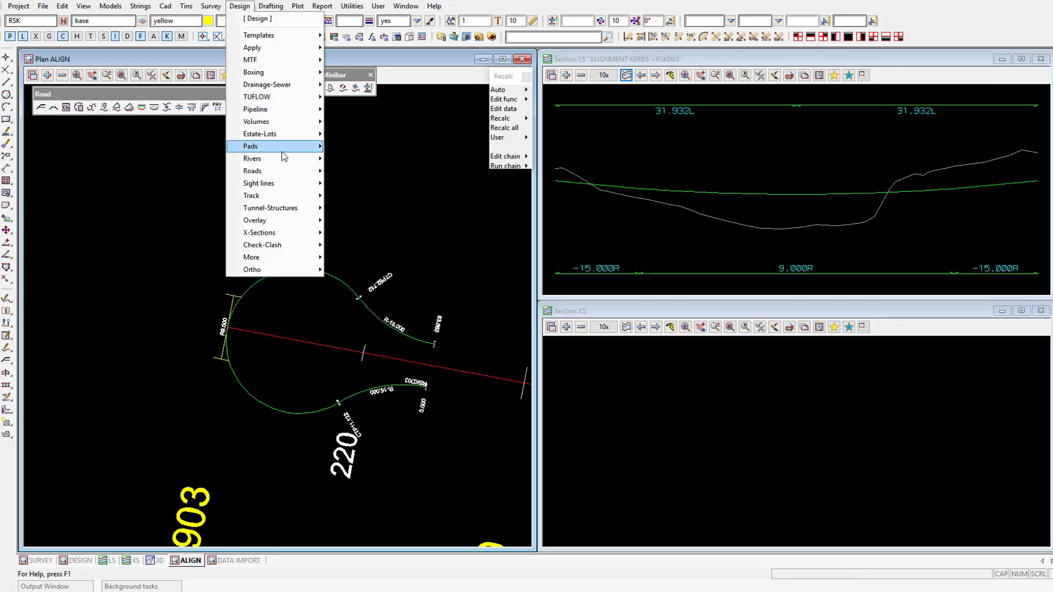
mouse_move(277, 176)
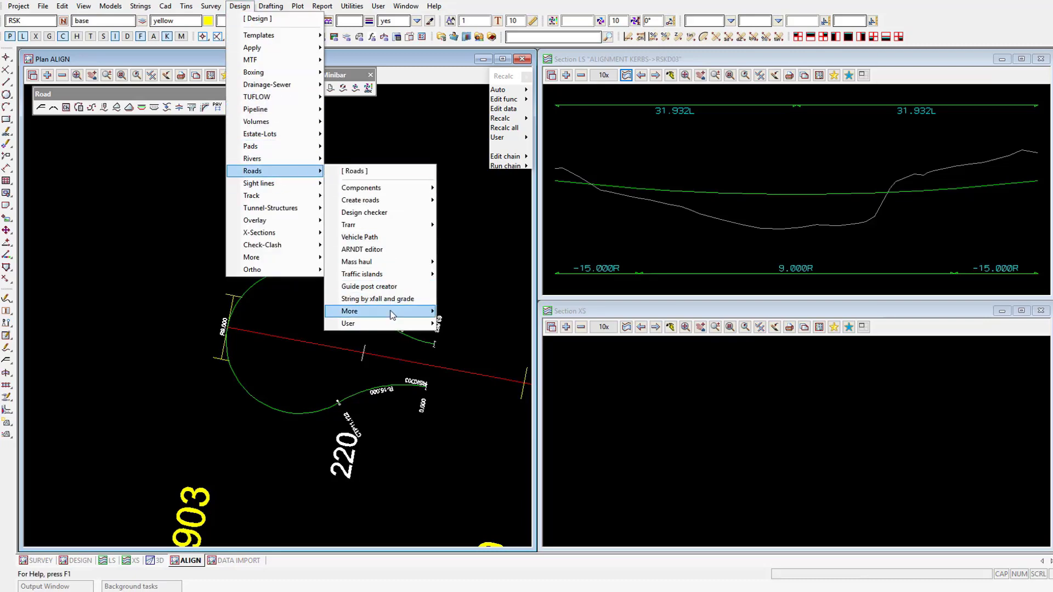
mouse_move(390, 312)
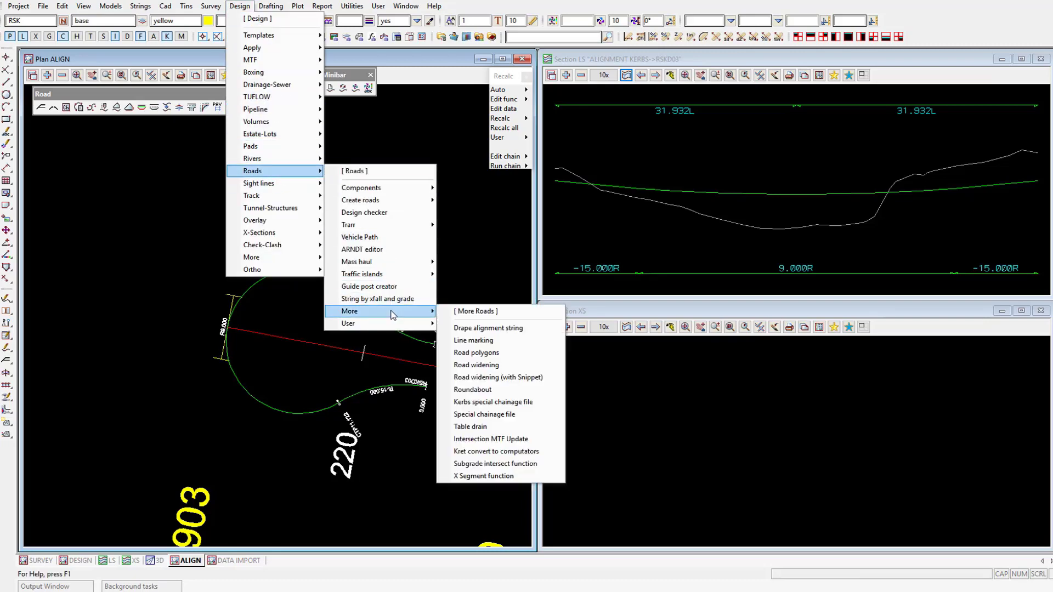
click(520, 365)
click(381, 134)
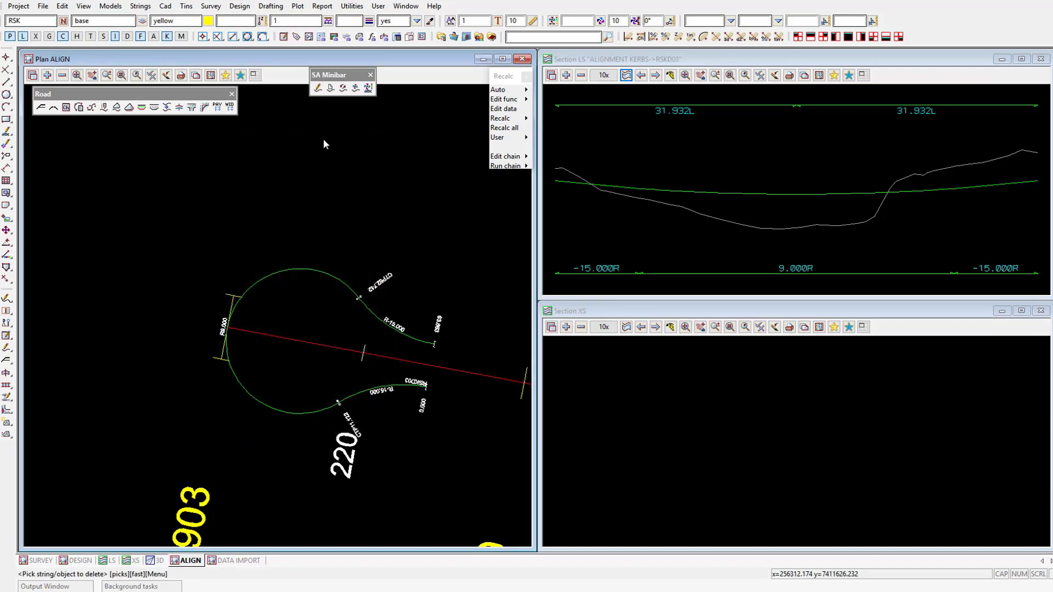
Start a road widening function named WID RS2D01 with both the minimum and maximum tins enabled.
click(140, 109)
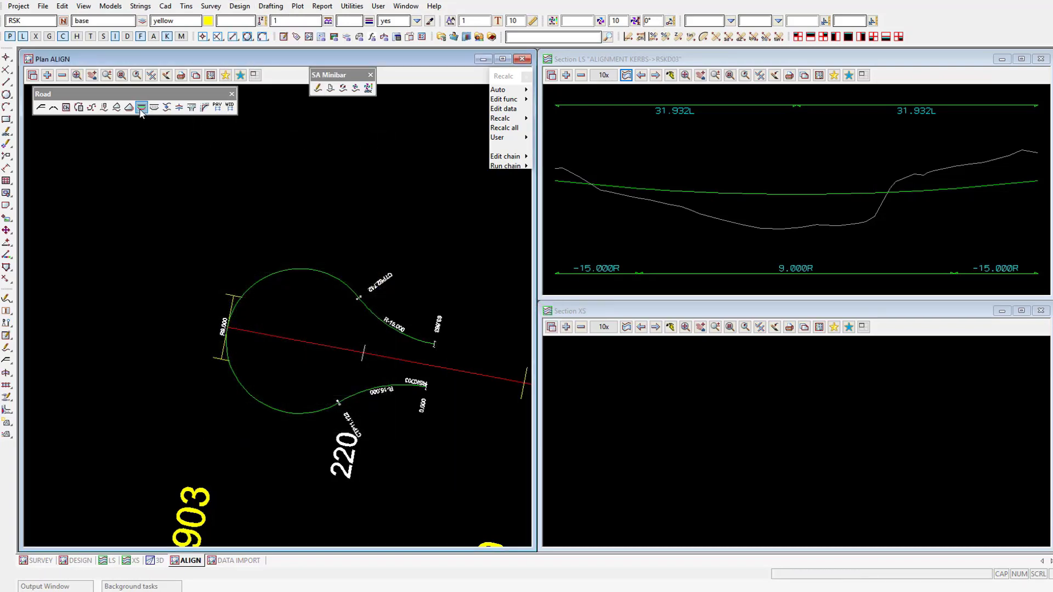
drag(278, 135, 623, 177)
click(725, 203)
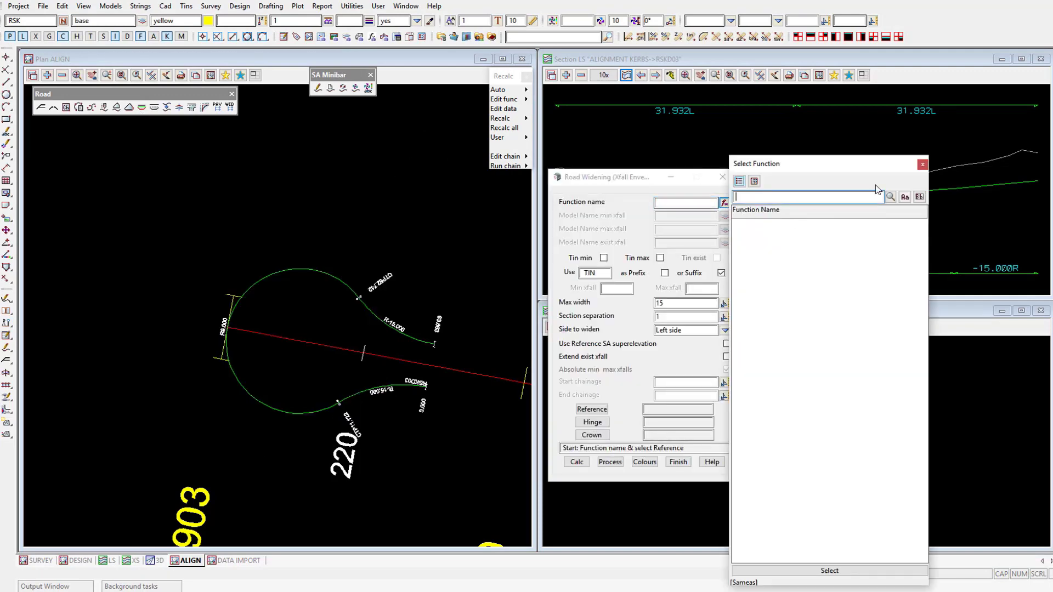
click(921, 164)
click(696, 201)
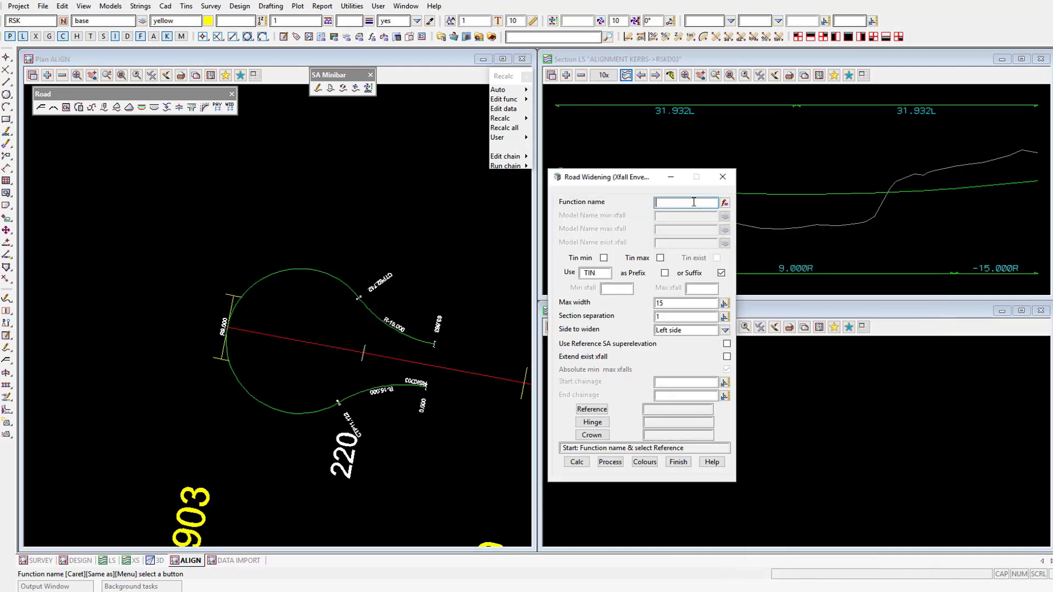
text(WID RS2D01)
click(603, 259)
click(661, 258)
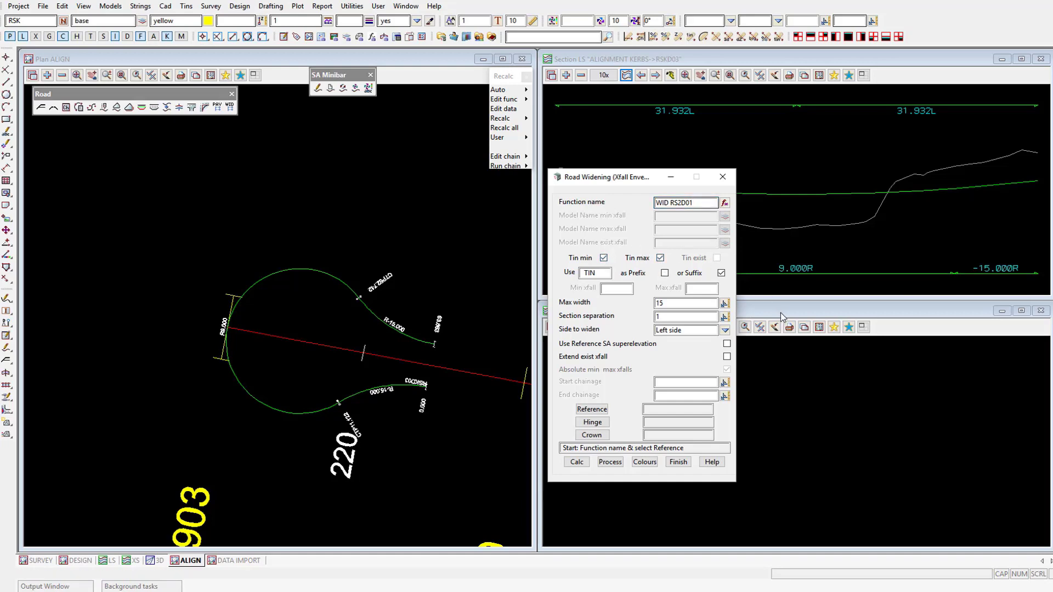
Set the widening's min xfall to -3 and max xfall to 3, and pick the side road centreline as reference.
click(604, 288)
text(-3)
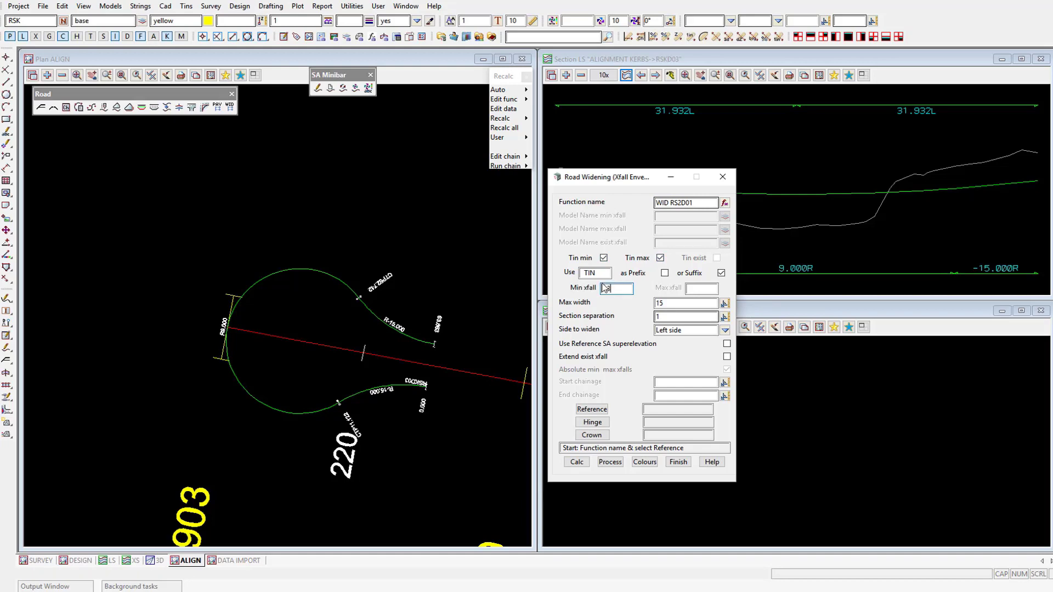
click(692, 289)
text(3)
click(592, 411)
click(593, 412)
click(324, 347)
middle_click(329, 347)
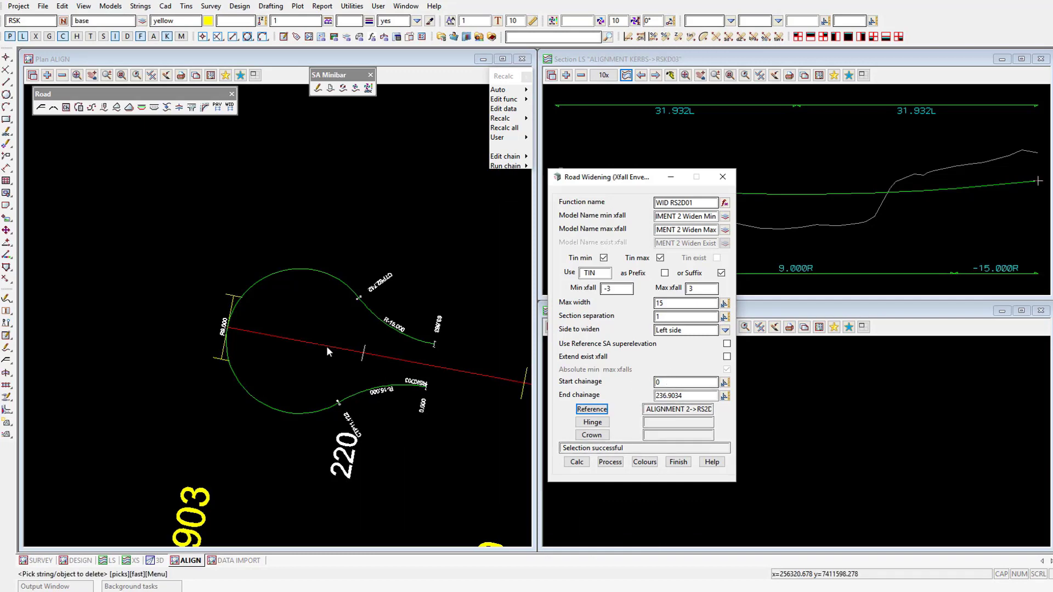
Set the widening's start chainage to 210 and its side to Both sides, and process the crossfall envelope.
double_click(673, 382)
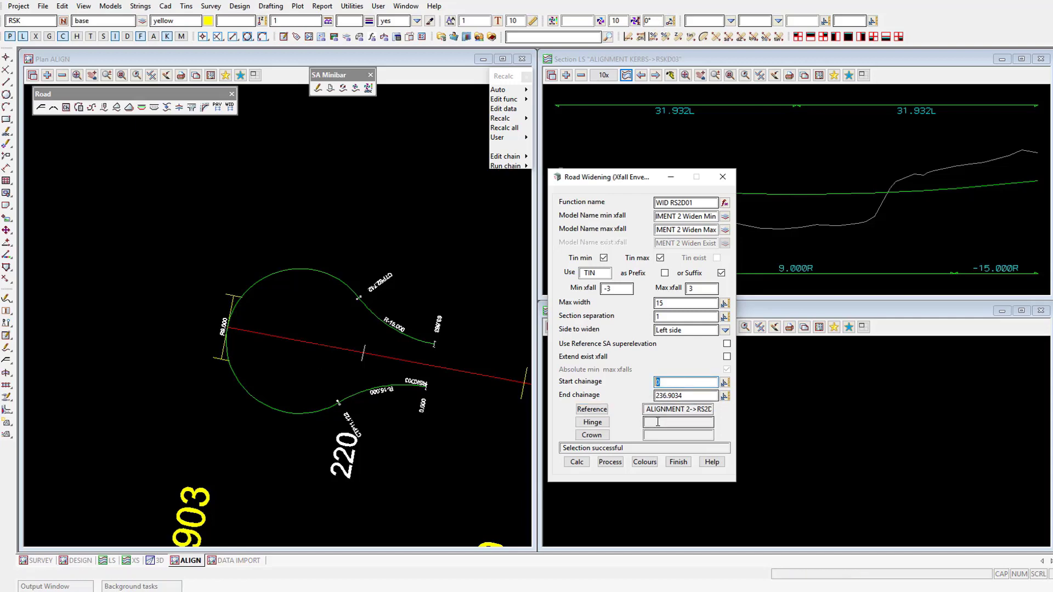
text(210)
scroll(355, 372, down, 1)
scroll(410, 374, down, 1)
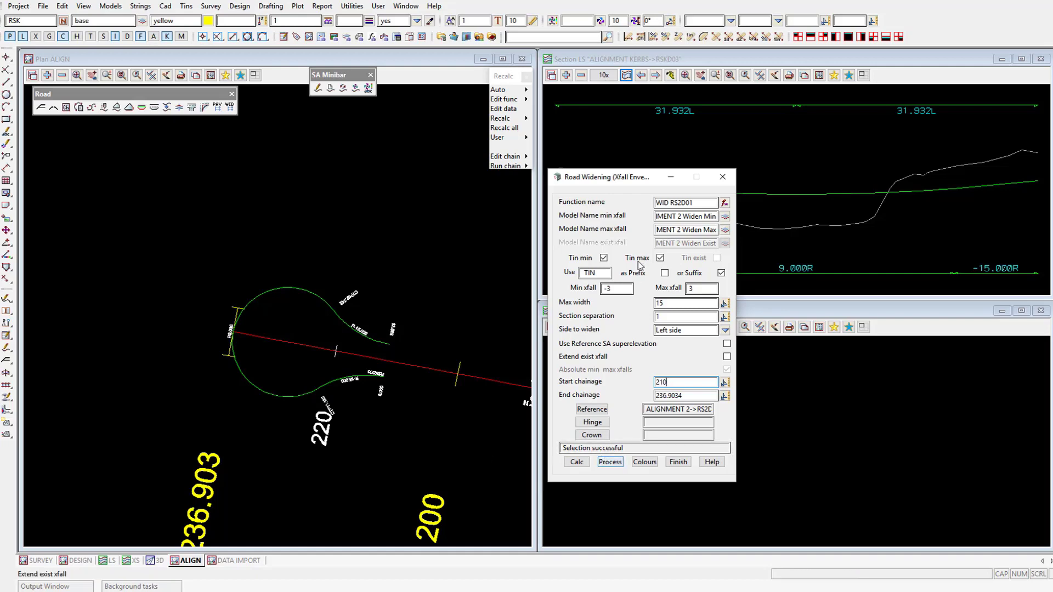
click(664, 317)
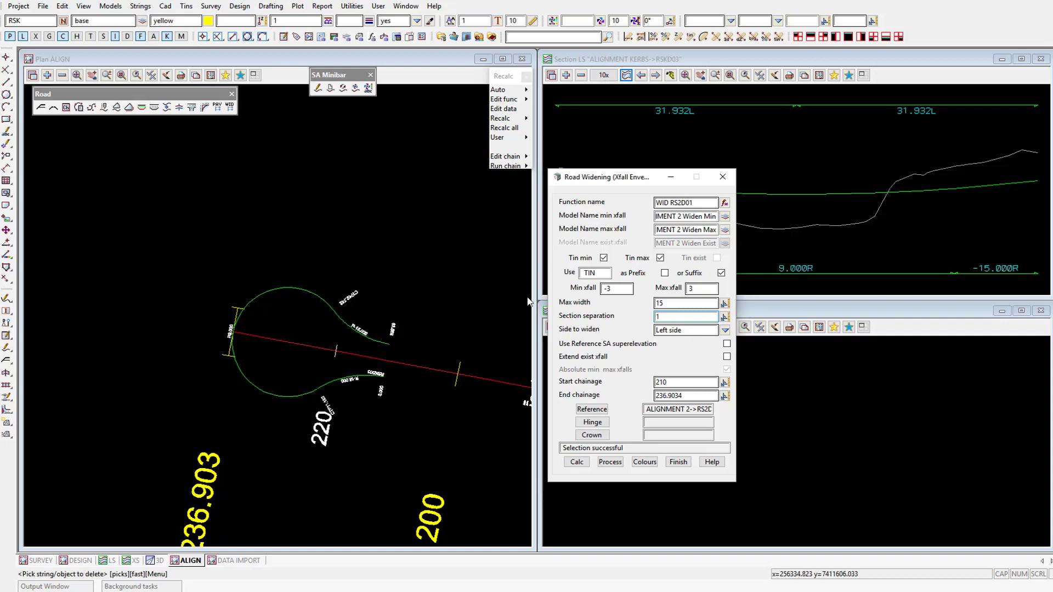
click(661, 302)
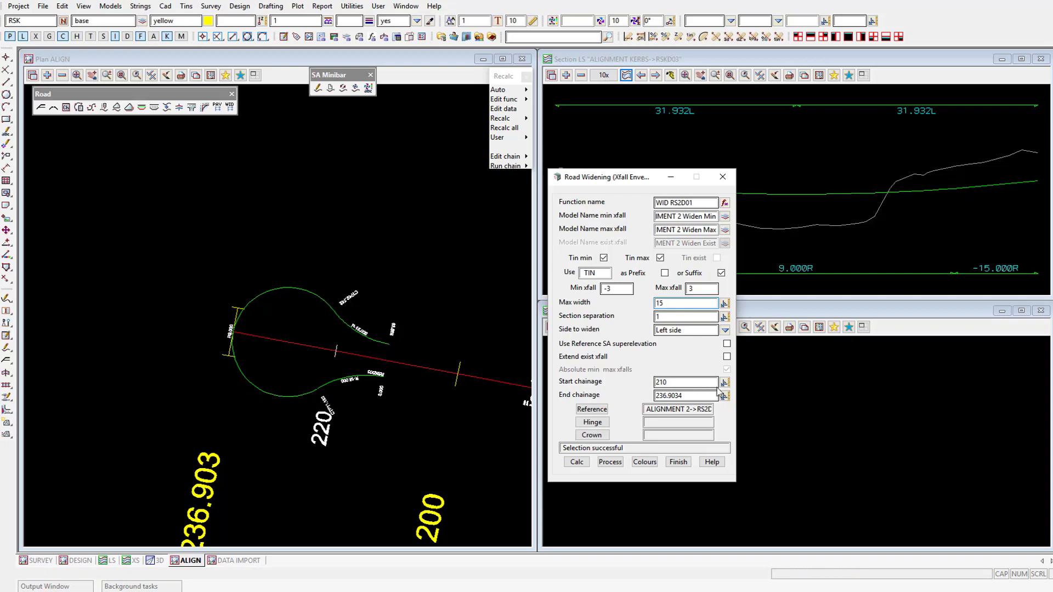
click(724, 330)
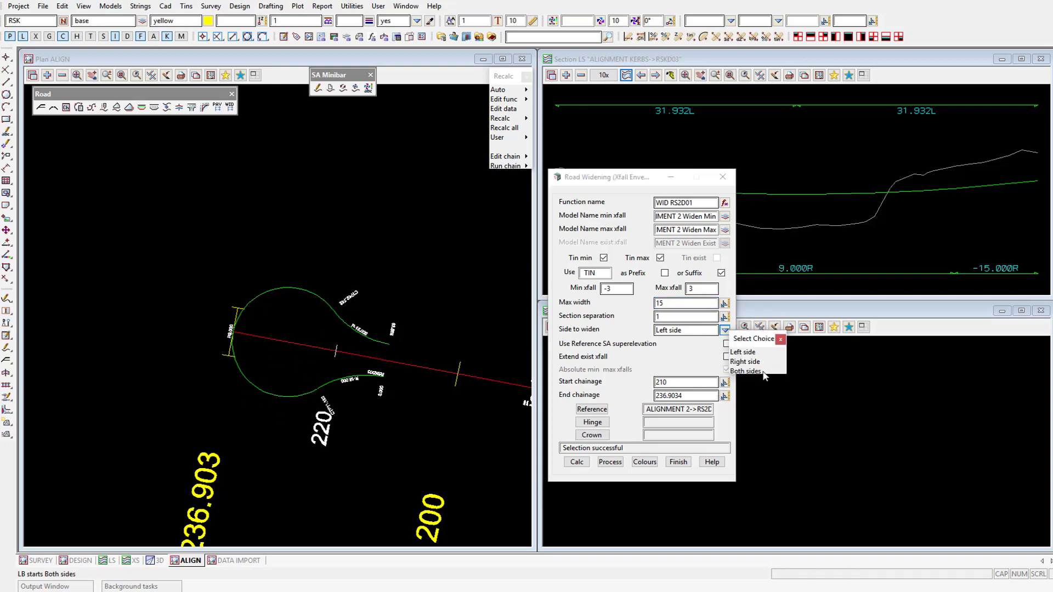
click(763, 371)
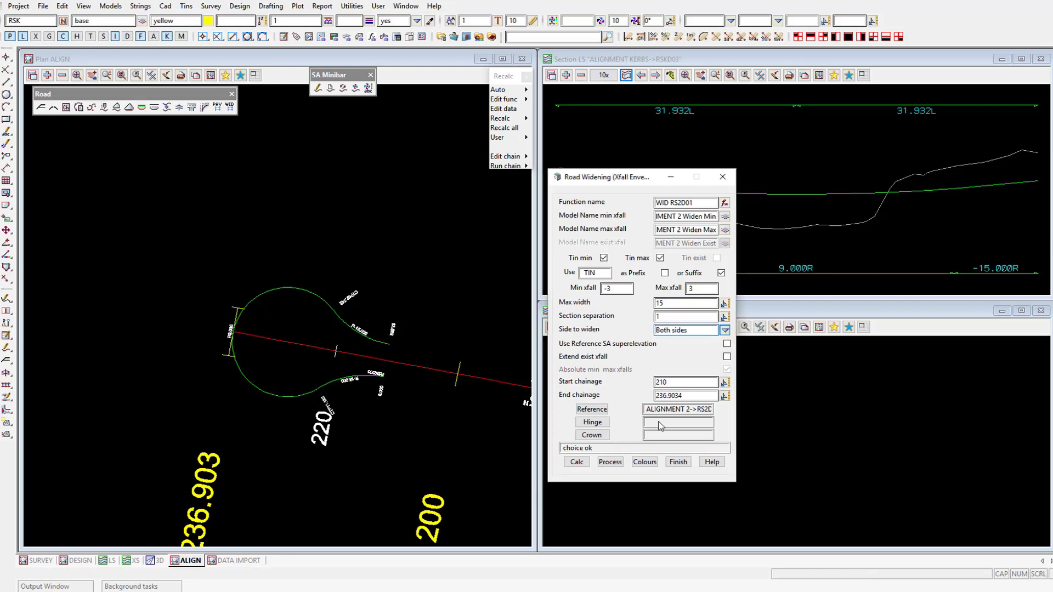
click(617, 464)
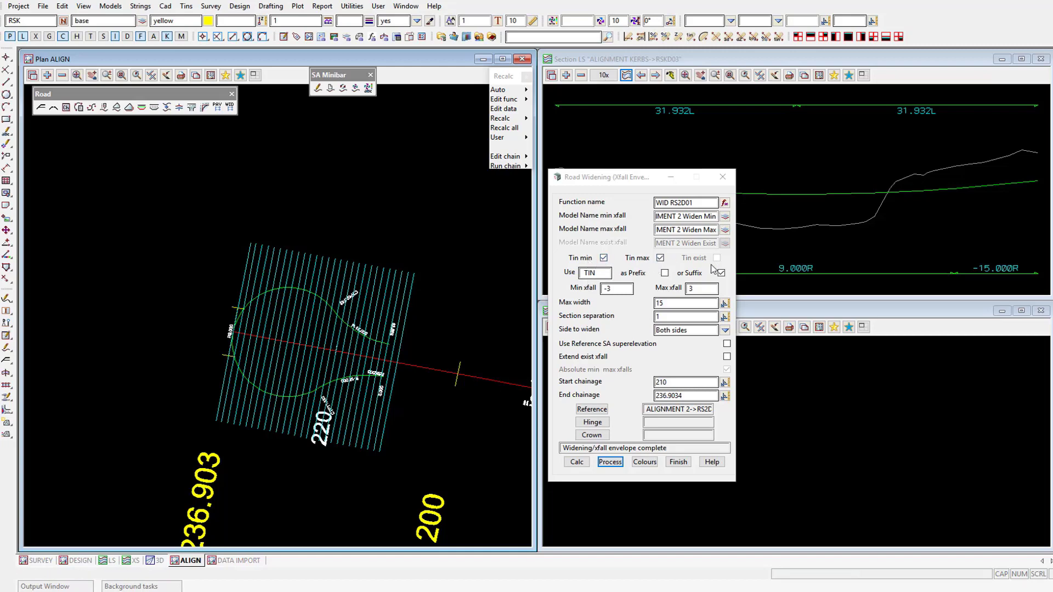
Add the models ALIGNMENT 2 Widen Max Tin and ALIGNMENT 2 Widen Min Tin to the LS section view.
drag(639, 178, 727, 366)
click(566, 75)
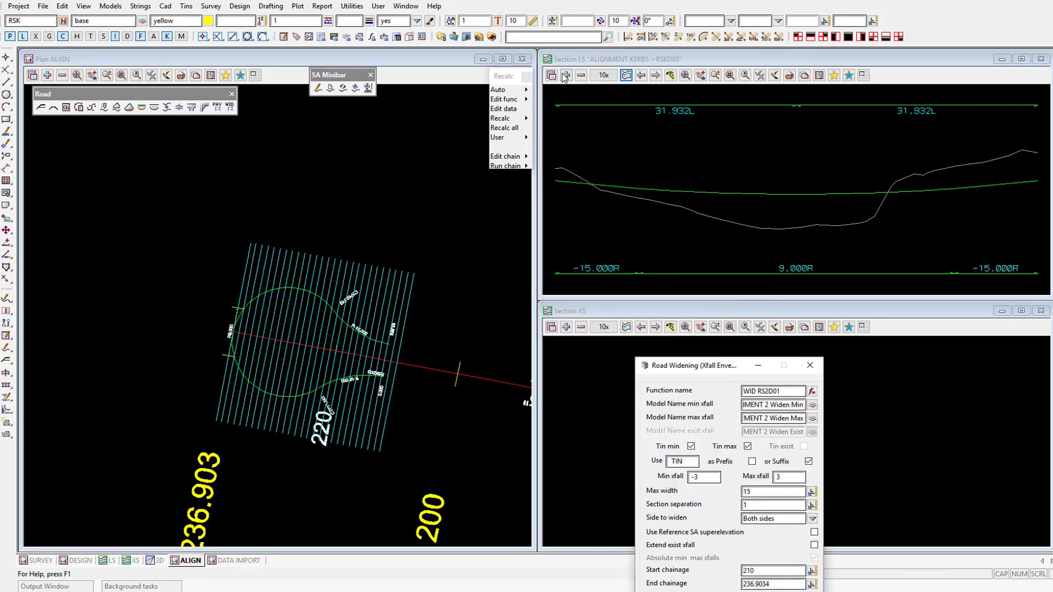
scroll(717, 283, down, 3)
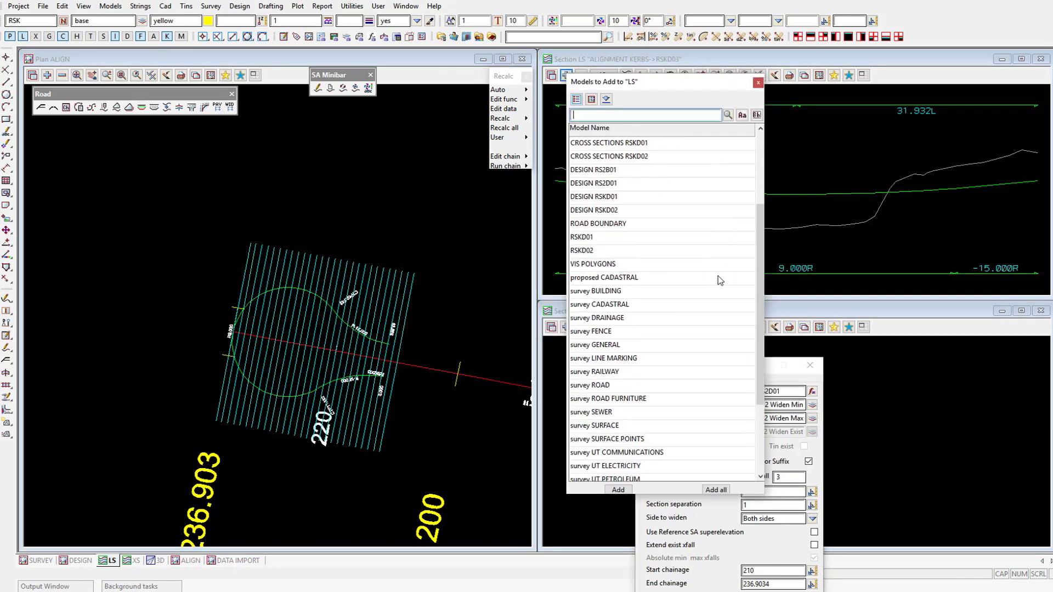
scroll(718, 276, up, 3)
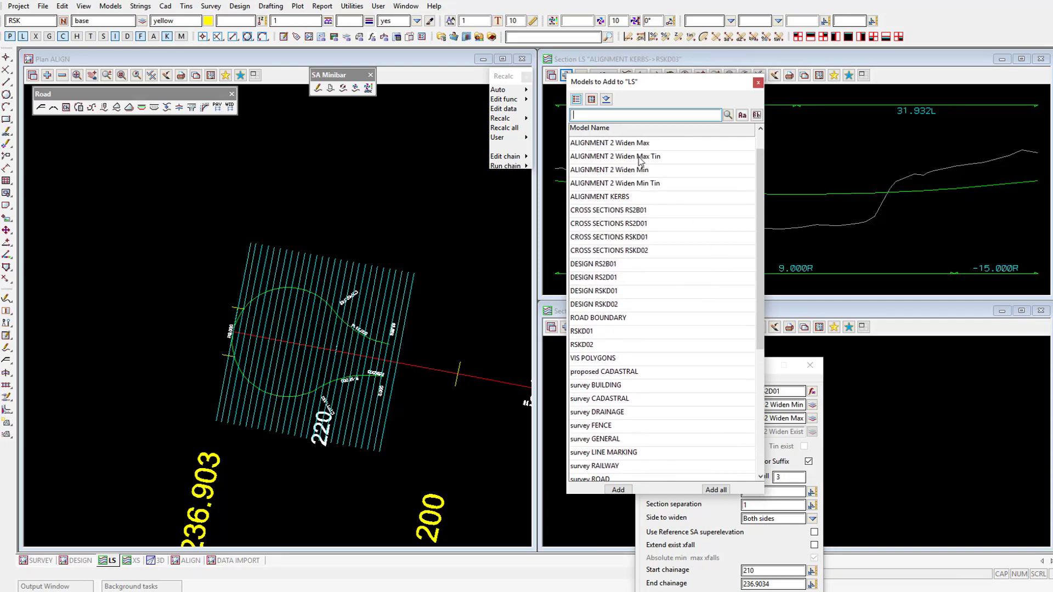
click(640, 160)
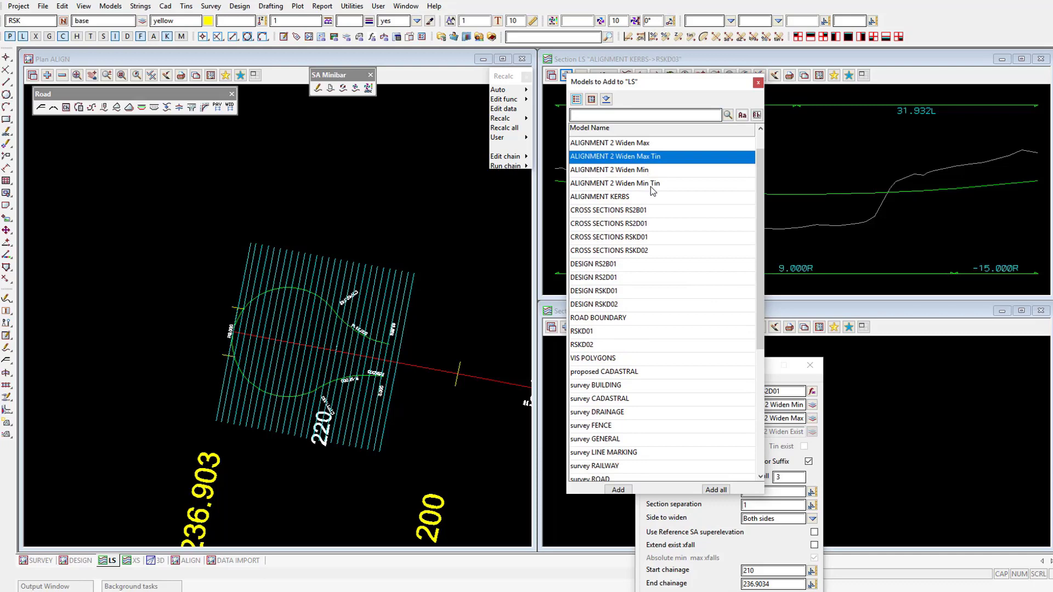
ctrl+click(650, 187)
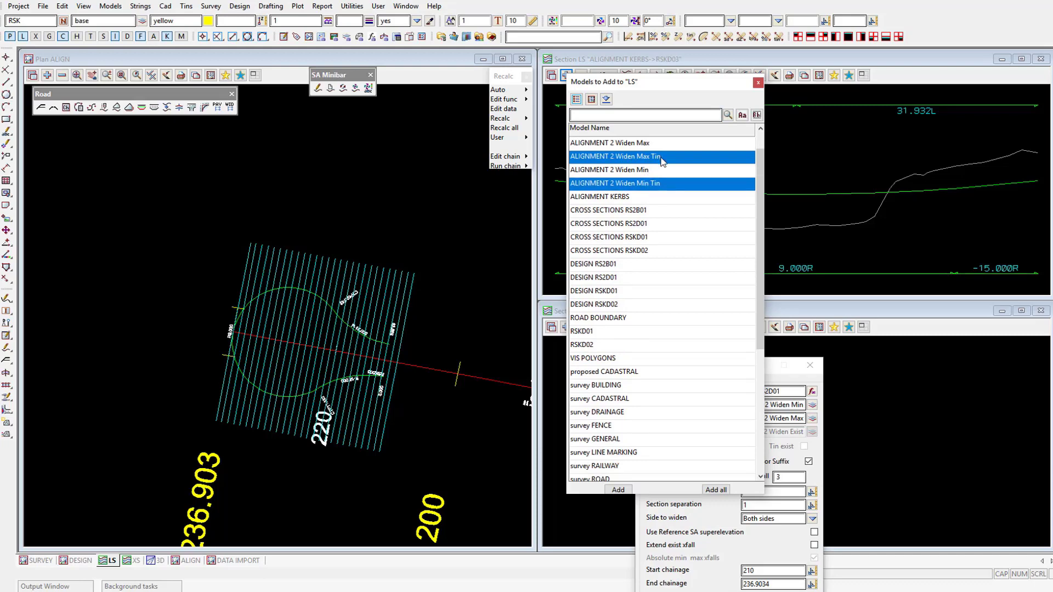
click(618, 489)
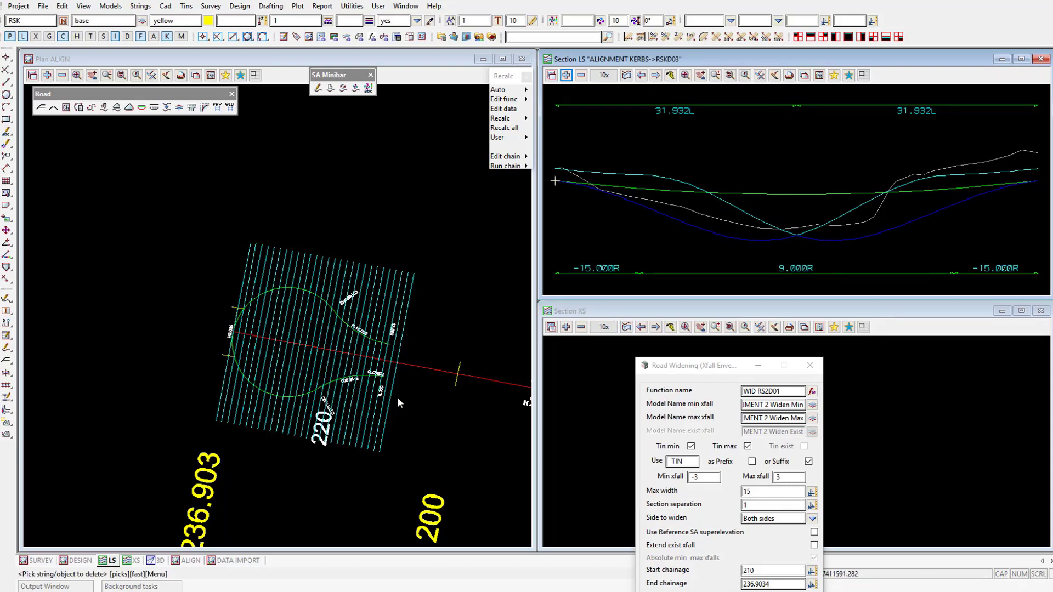
Reprocess the crossfall envelope around the cul-de-sac and finish the road widening function.
scroll(394, 395, up, 2)
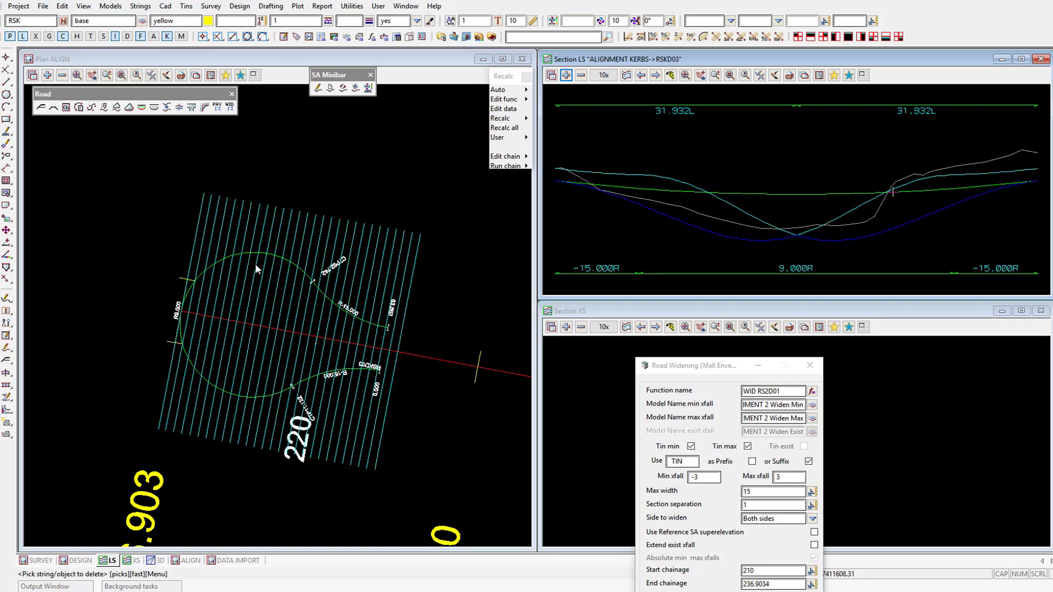
drag(674, 366, 667, 185)
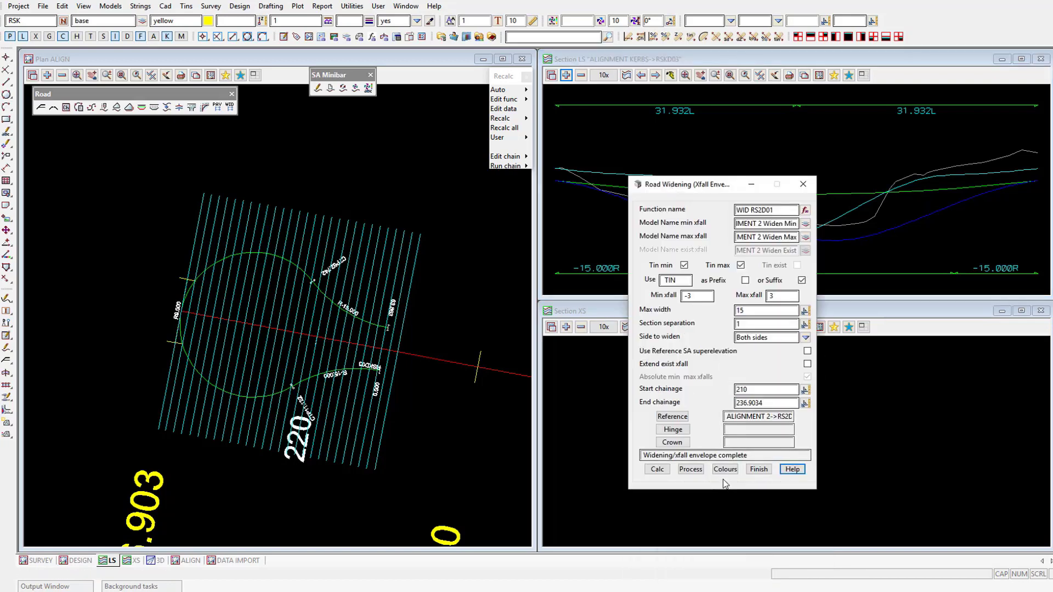
click(691, 469)
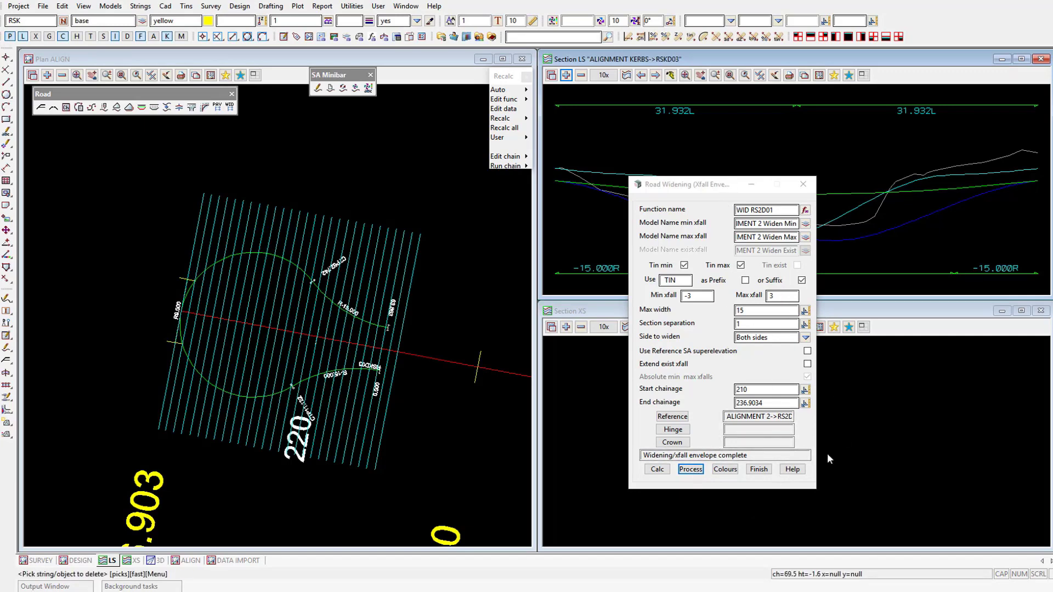
click(758, 468)
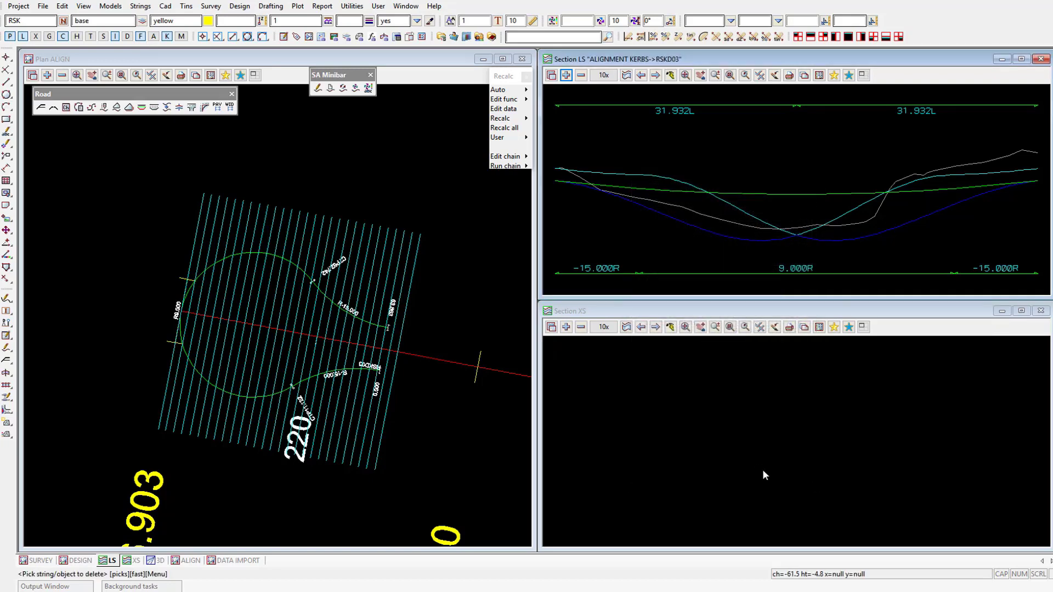
Open the cul-de-sac kerb RSKD03 for super alignment editing and bring up its parts editor.
click(318, 88)
click(750, 192)
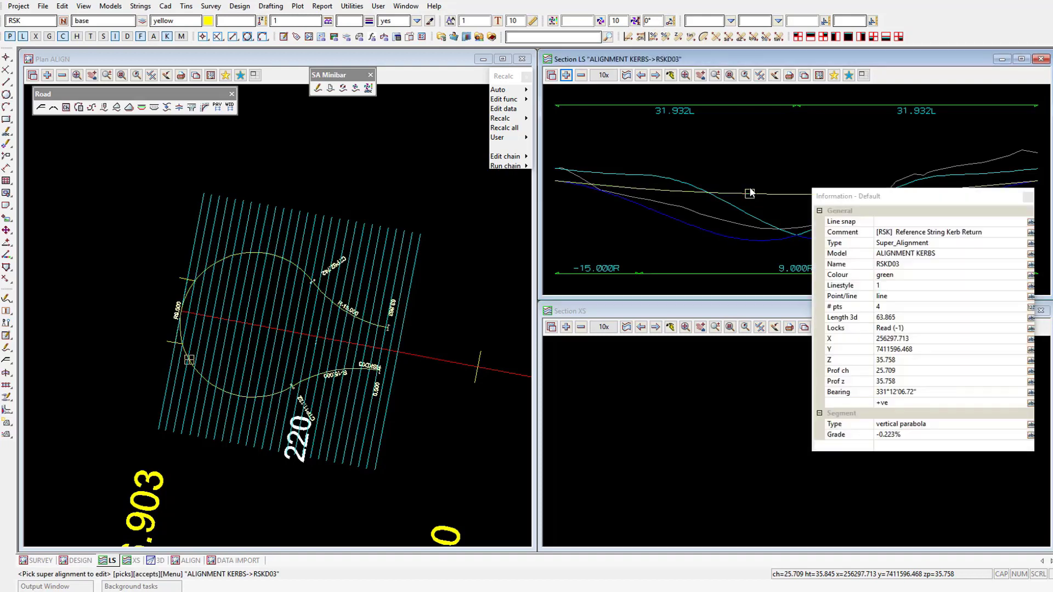
middle_click(750, 193)
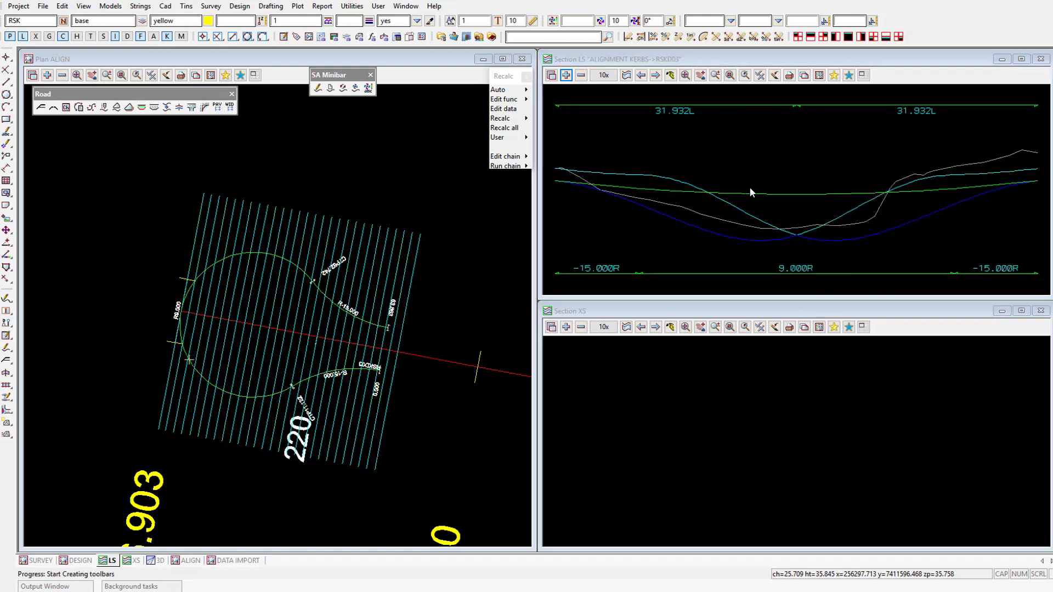
click(64, 25)
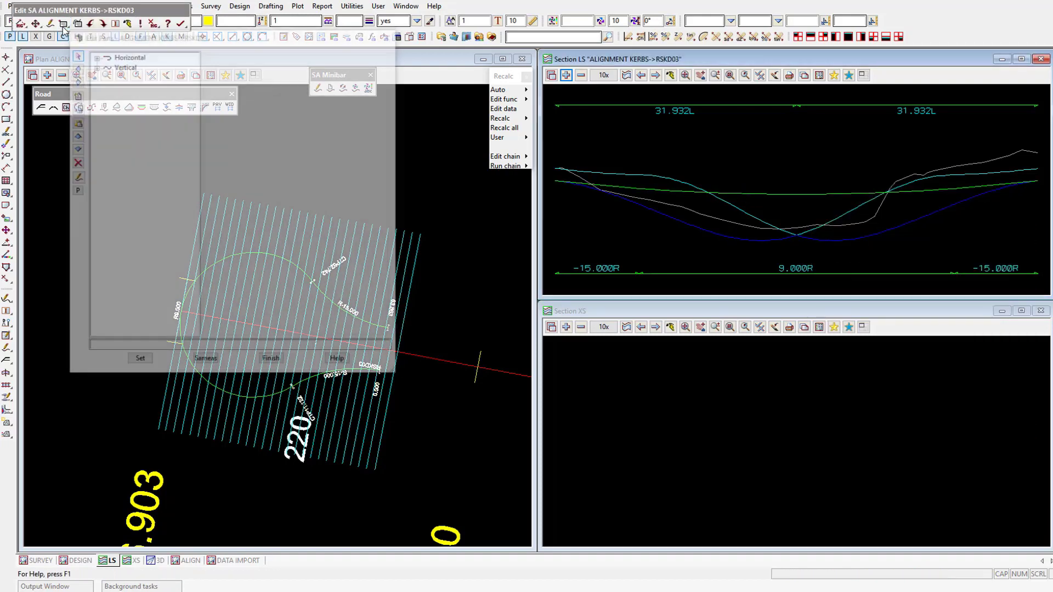
drag(144, 36, 166, 98)
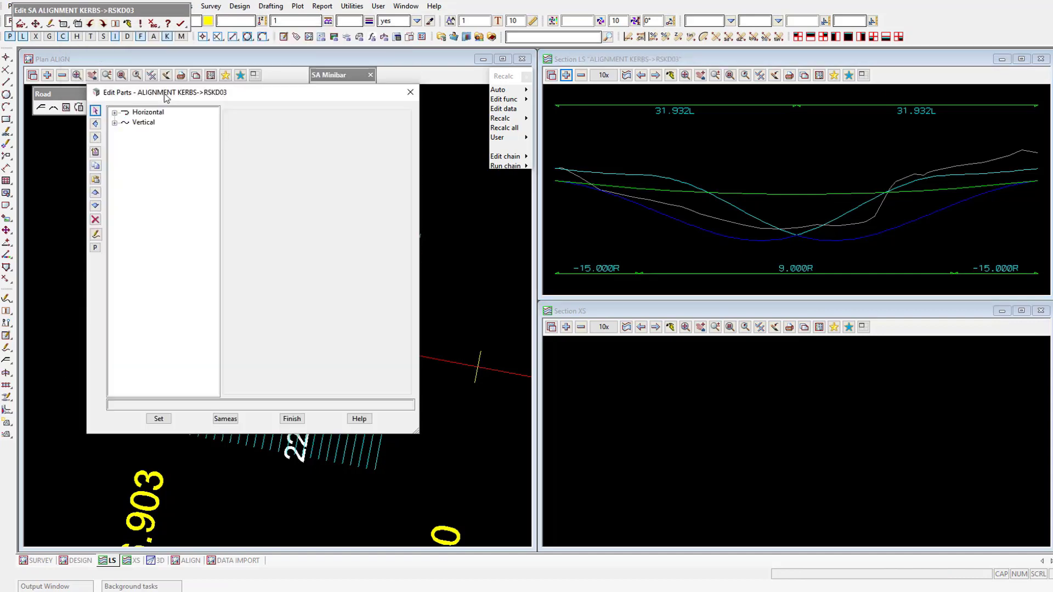
Expand RSKD03's horizontal and vertical parts and review the cul-de-sac compound geometry and its reference string.
double_click(148, 112)
double_click(173, 123)
double_click(172, 134)
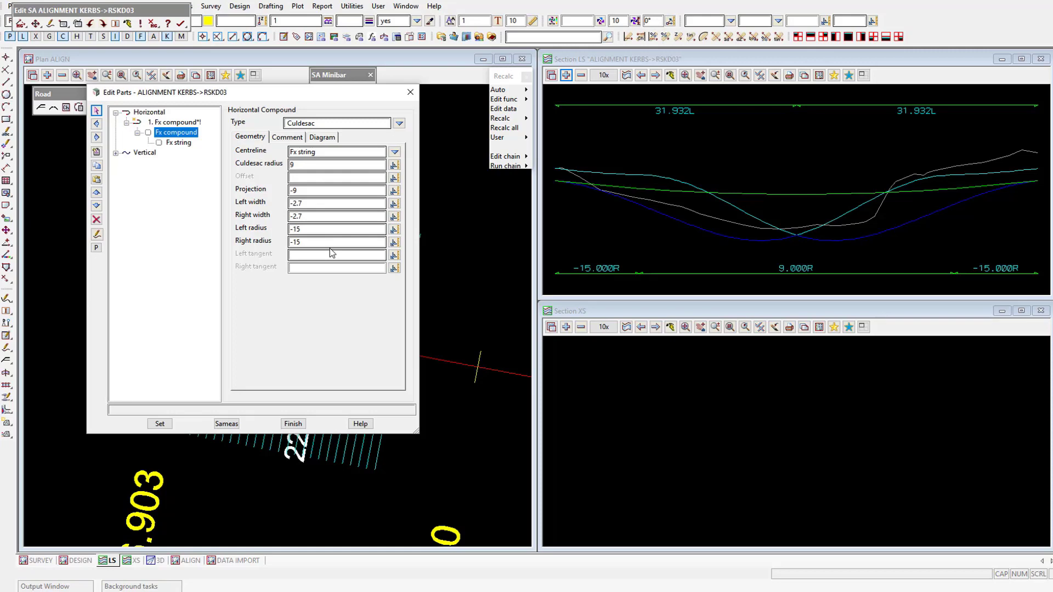
click(177, 143)
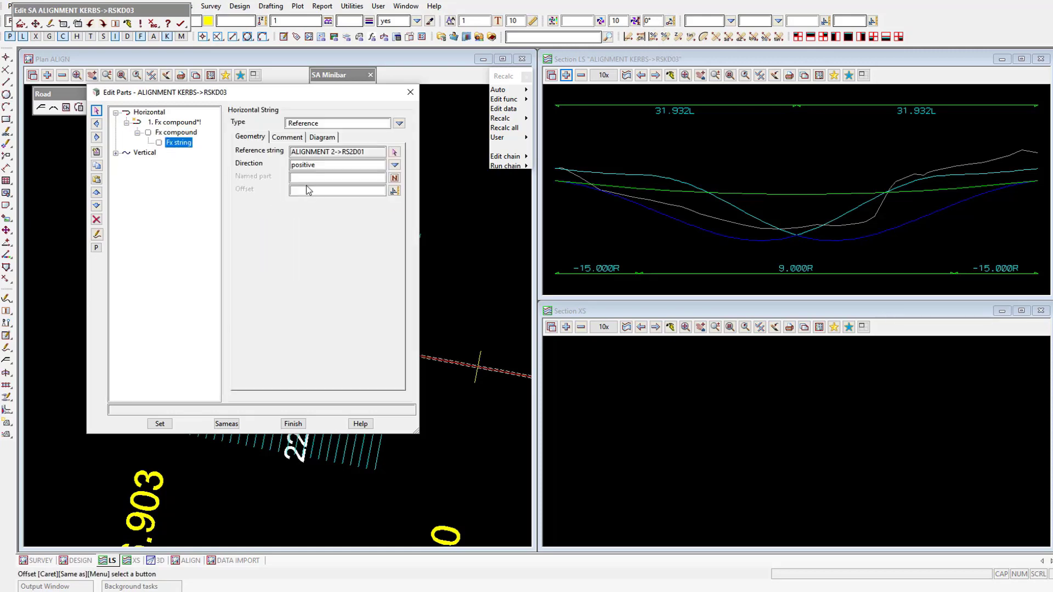
double_click(147, 156)
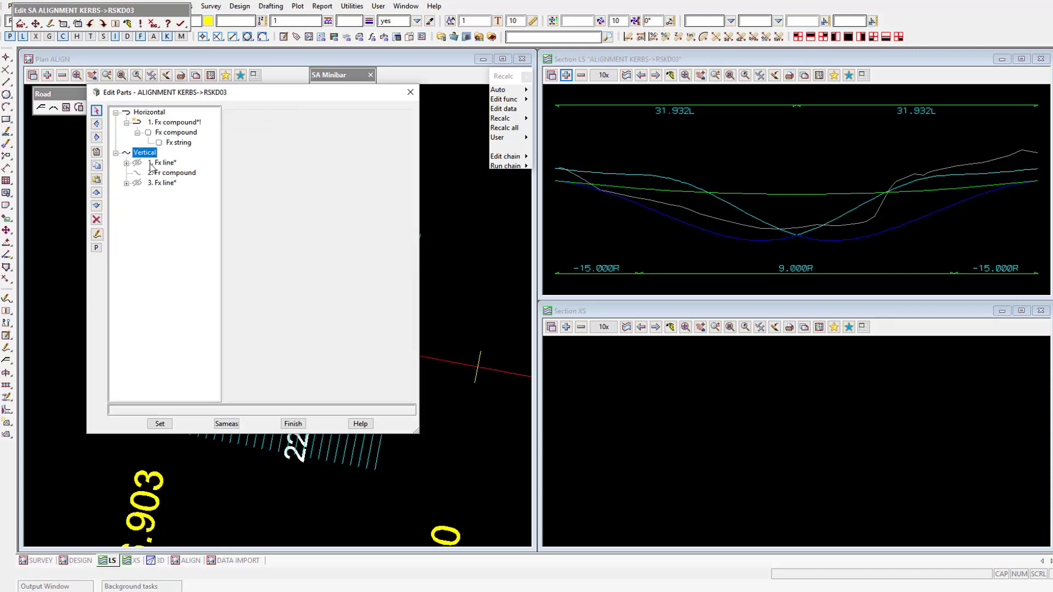
drag(202, 103, 338, 177)
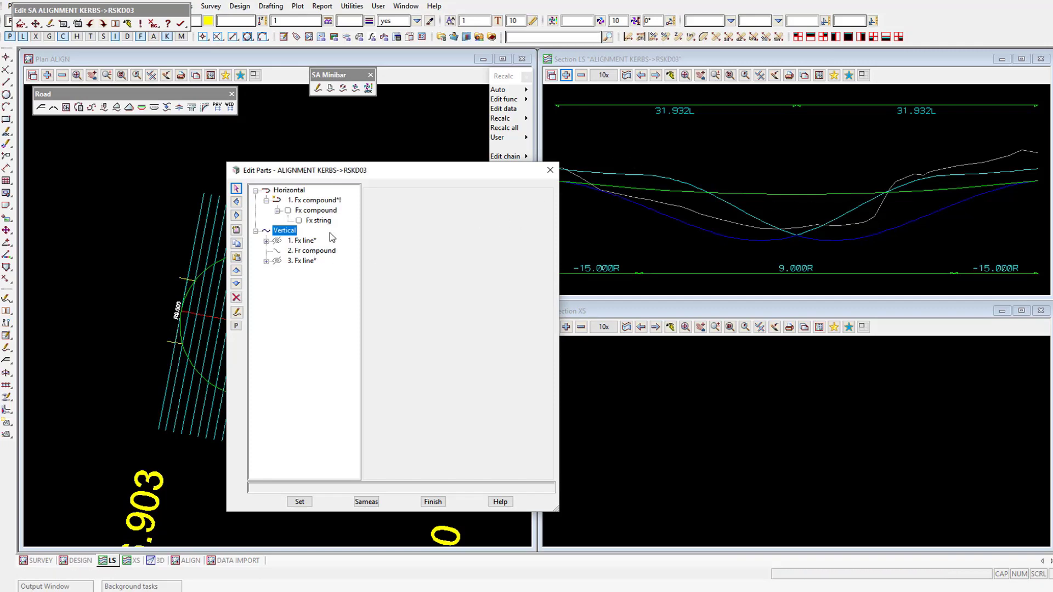
Insert a Computator fixed points part after the free compound in RSKD03's vertical parts.
drag(335, 171, 652, 188)
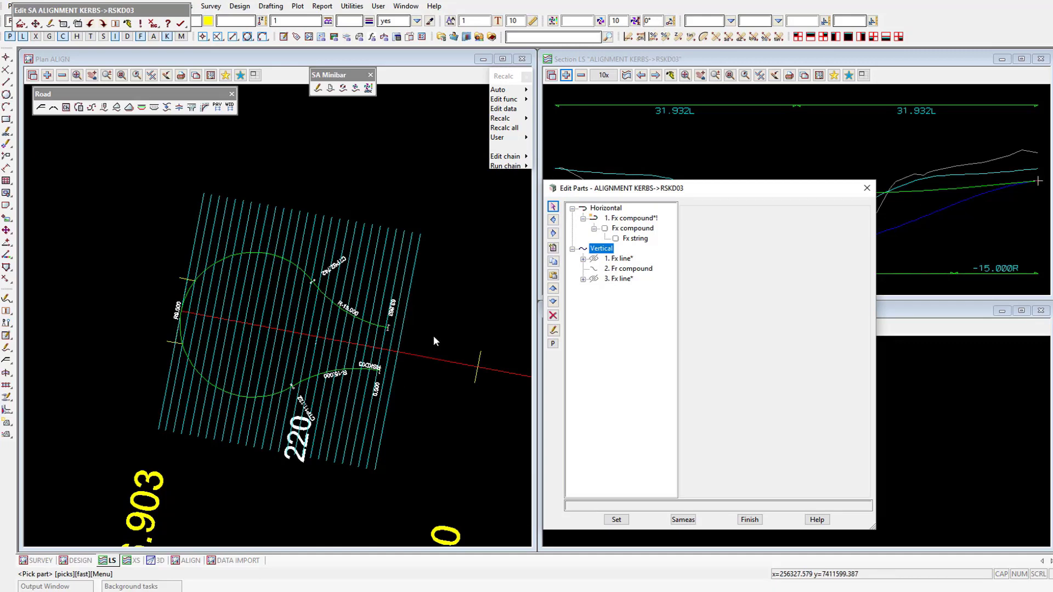
click(625, 268)
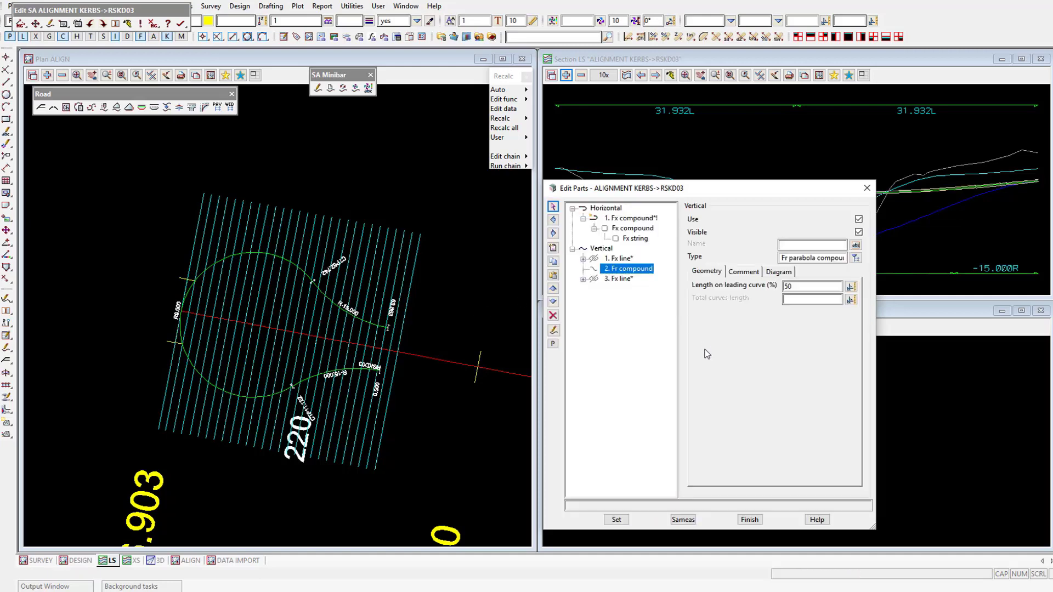
click(553, 248)
click(854, 258)
double_click(913, 376)
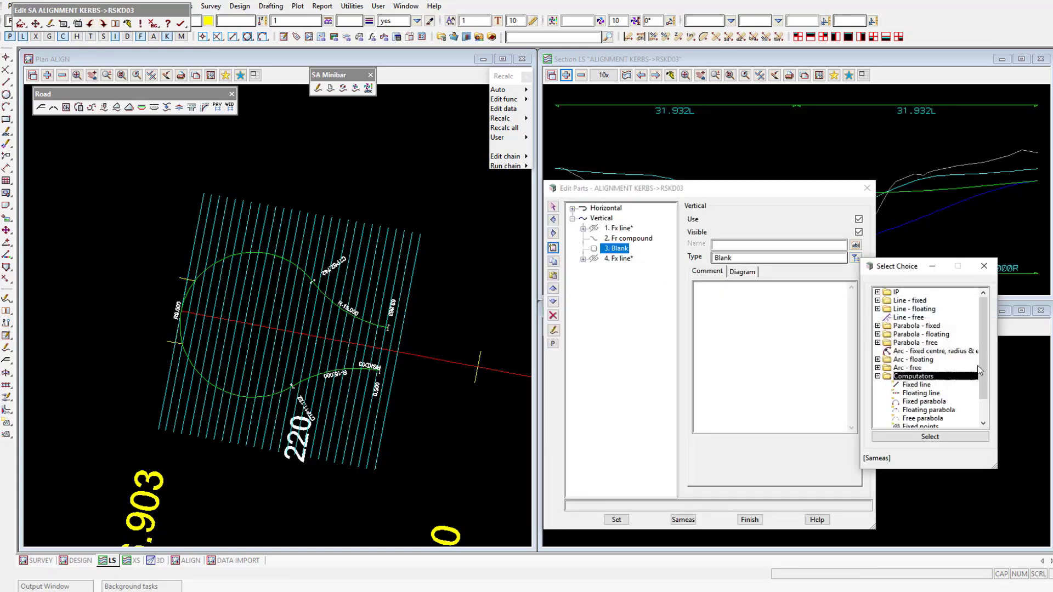
drag(981, 357, 981, 414)
double_click(919, 402)
click(630, 258)
drag(605, 188, 233, 195)
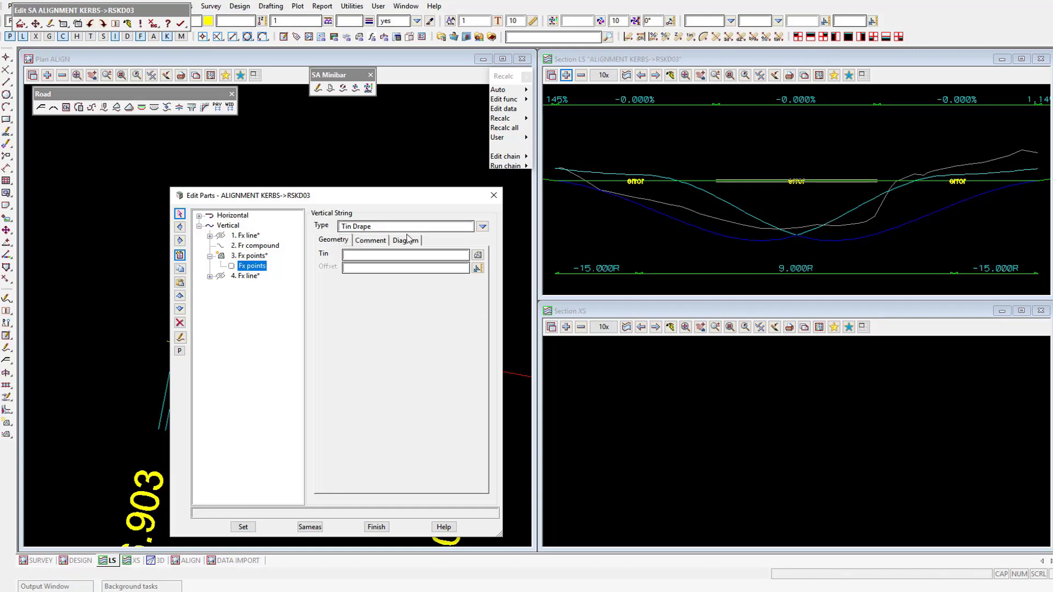
Set the fixed points to Tin Drape Ex on the tin ALIGNMENT 2 Widen Max and apply it.
click(482, 226)
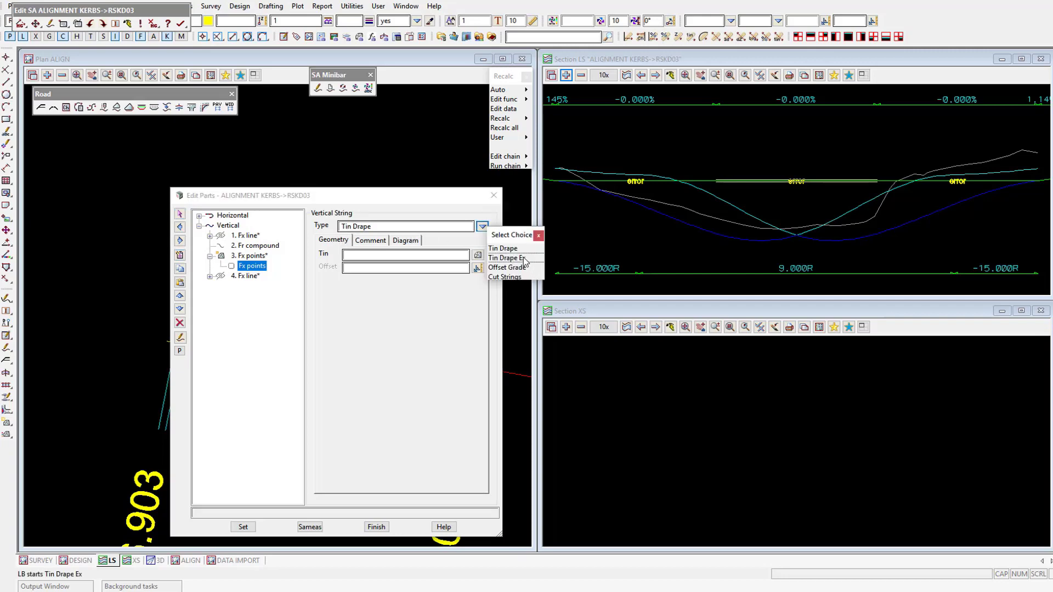
click(522, 258)
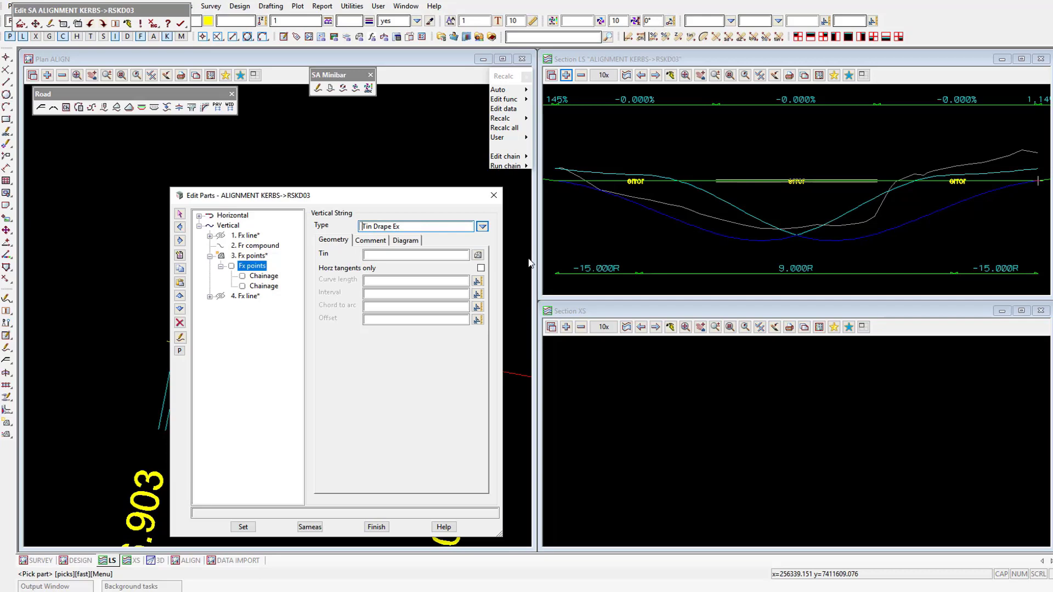
click(478, 255)
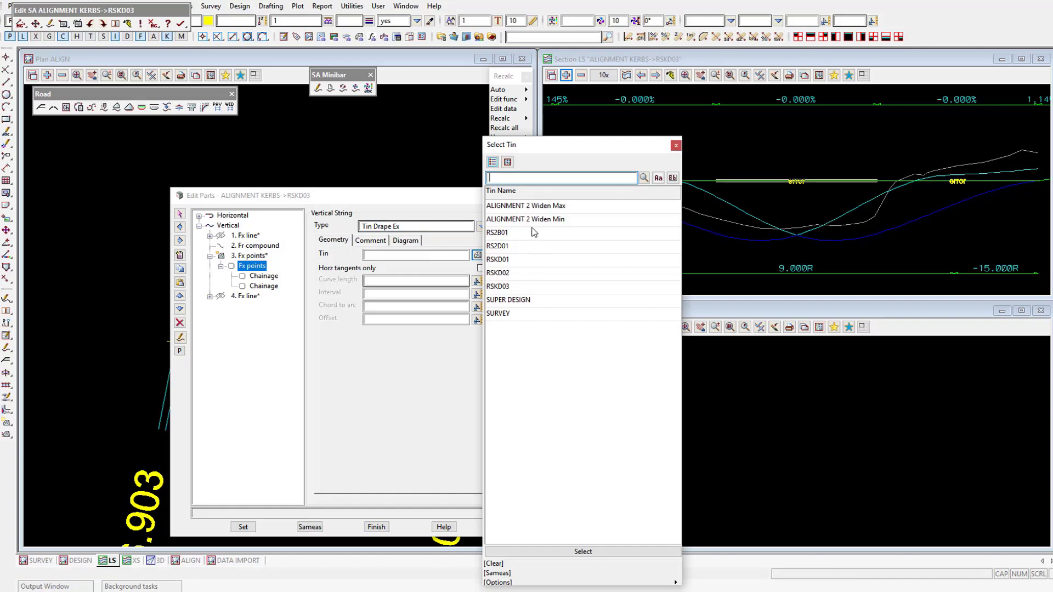
click(575, 206)
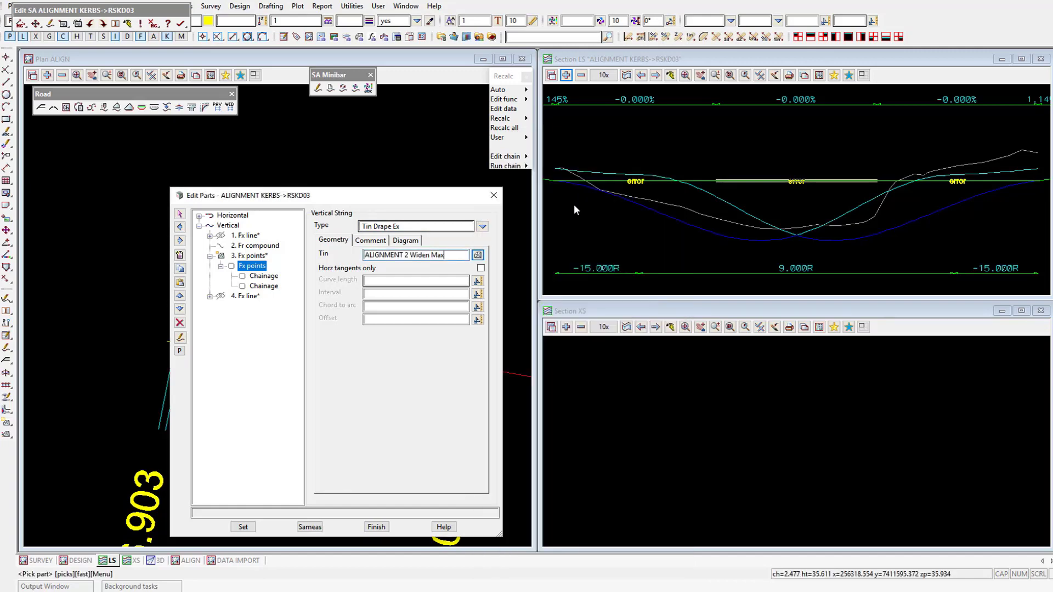
click(243, 525)
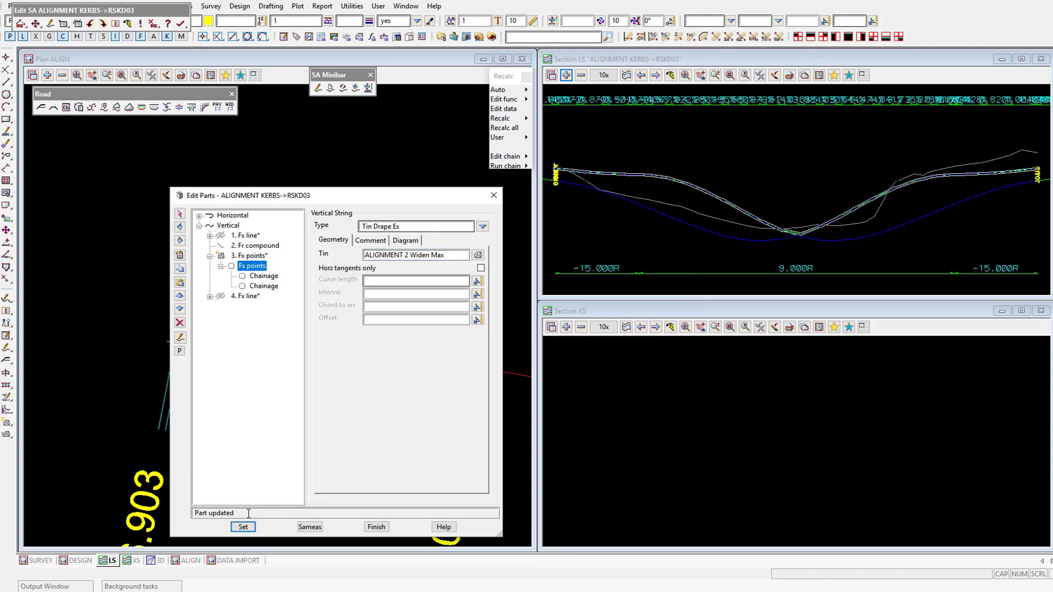
Start the tin drape at a fixed chainage value of 15 and apply the change.
click(264, 277)
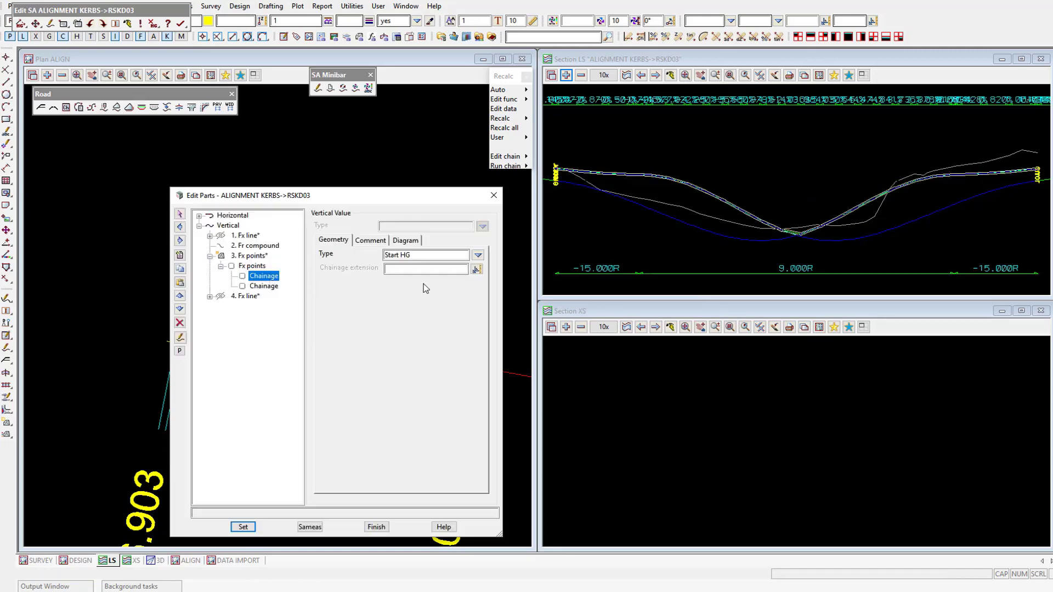
click(478, 254)
click(505, 306)
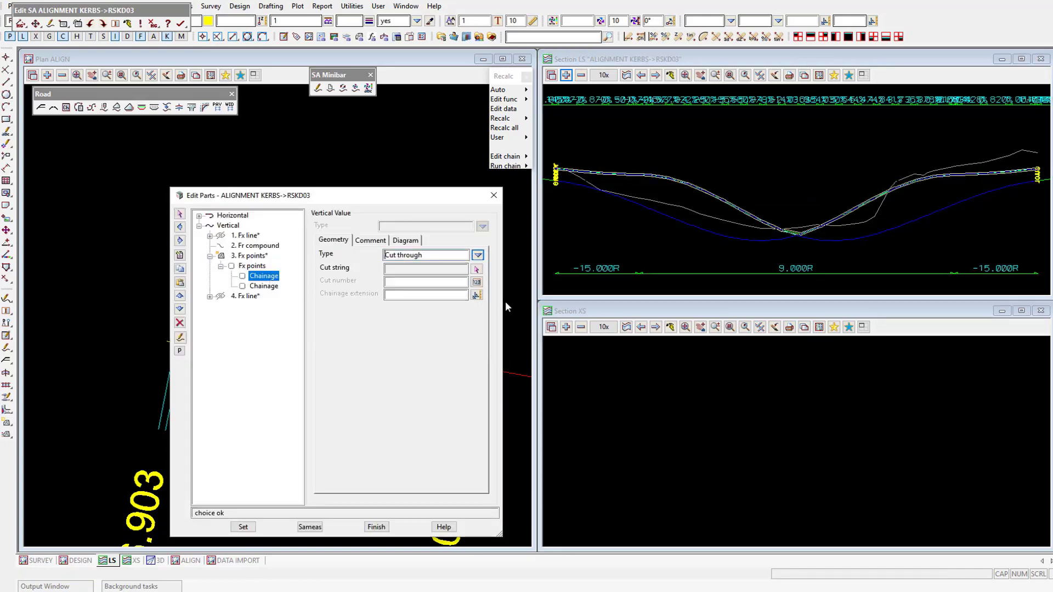
click(478, 255)
click(500, 295)
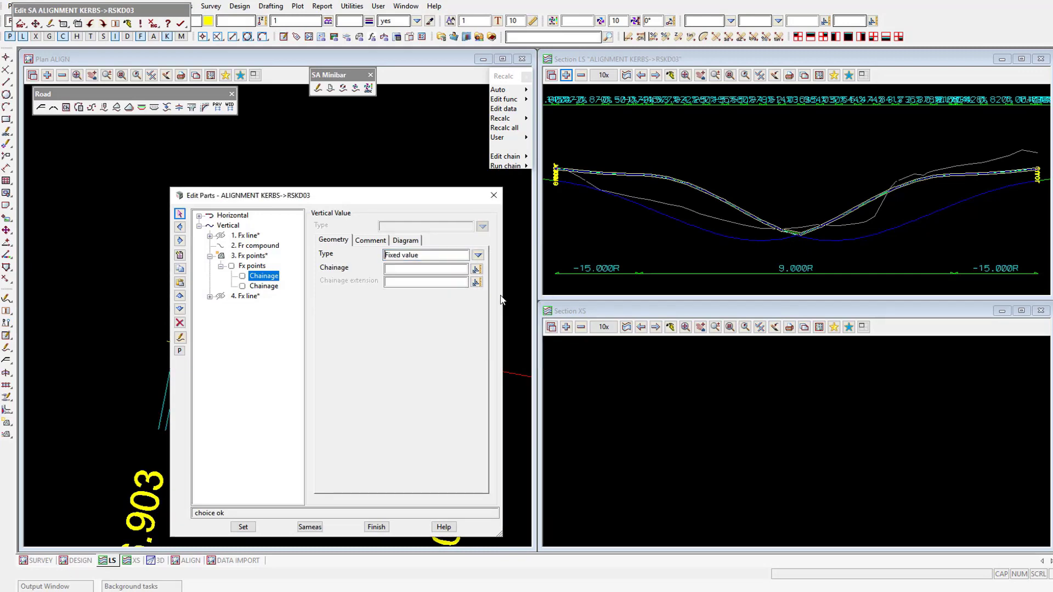
click(436, 270)
text(15)
click(243, 527)
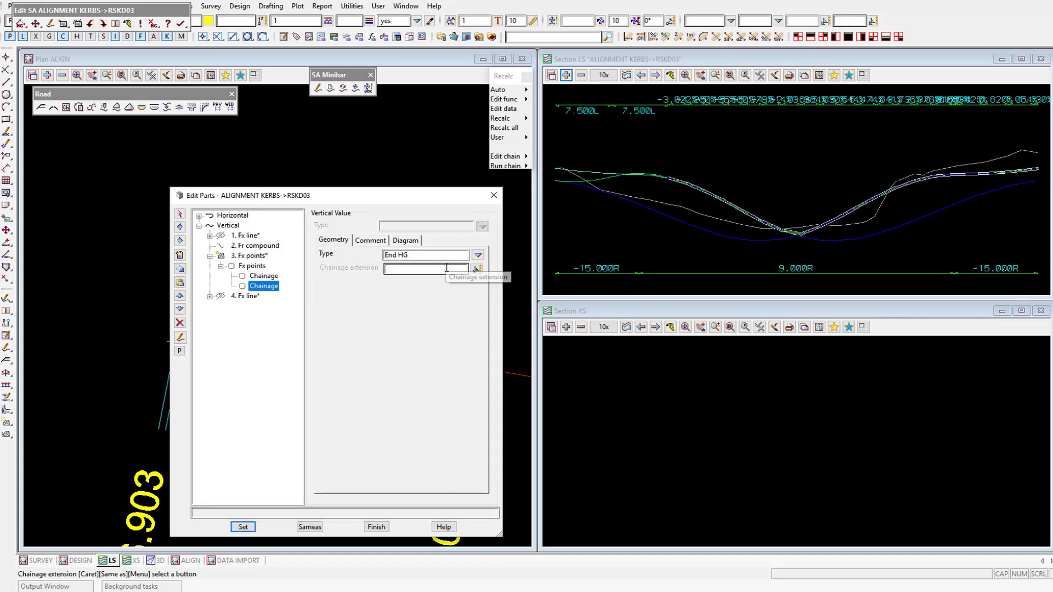
End the tin drape at a fixed chainage value of 29 and apply the change.
click(477, 255)
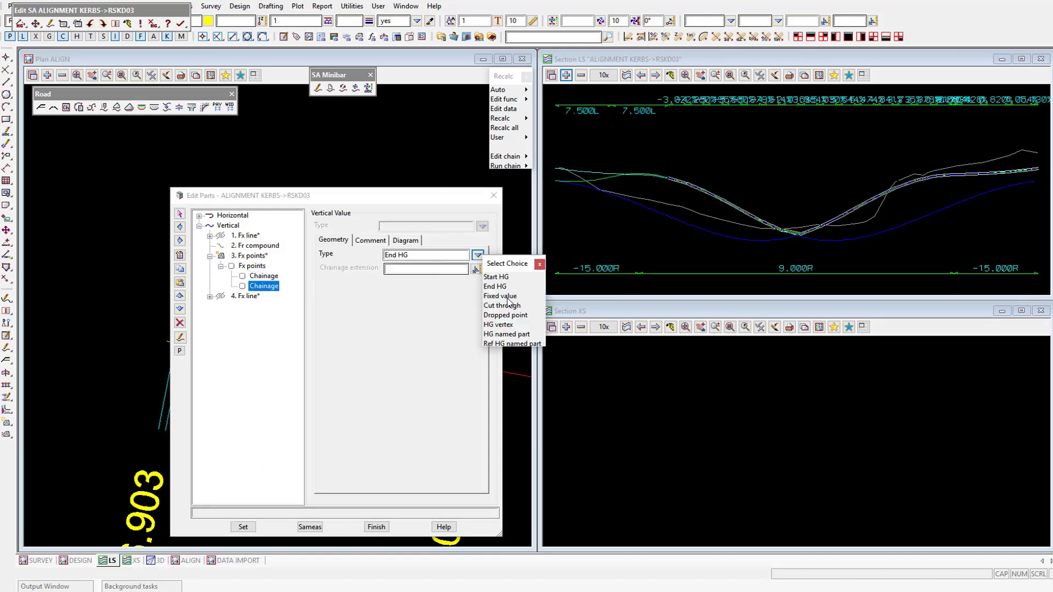
click(505, 296)
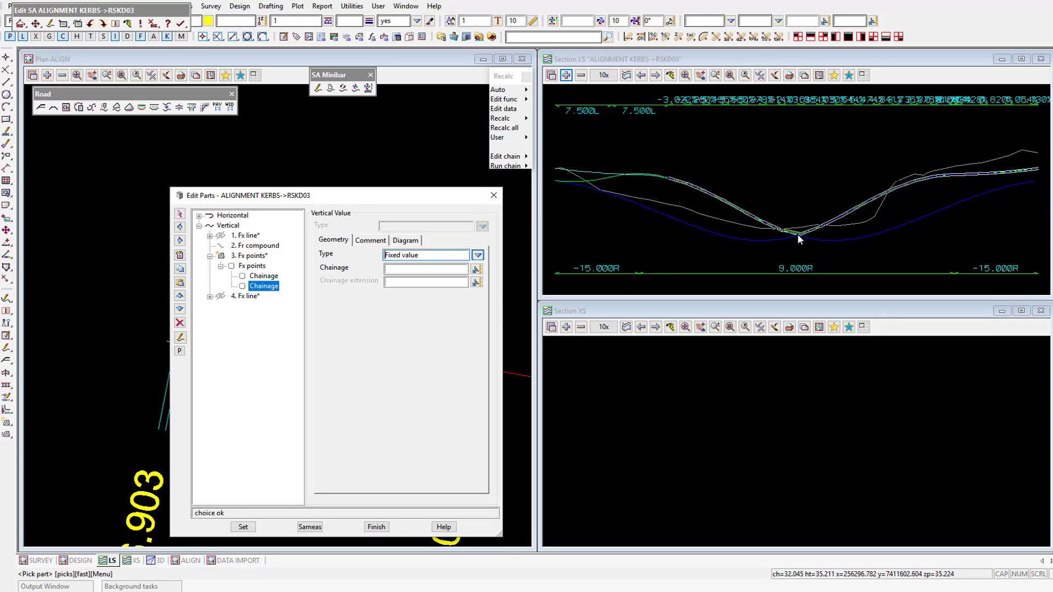
click(430, 269)
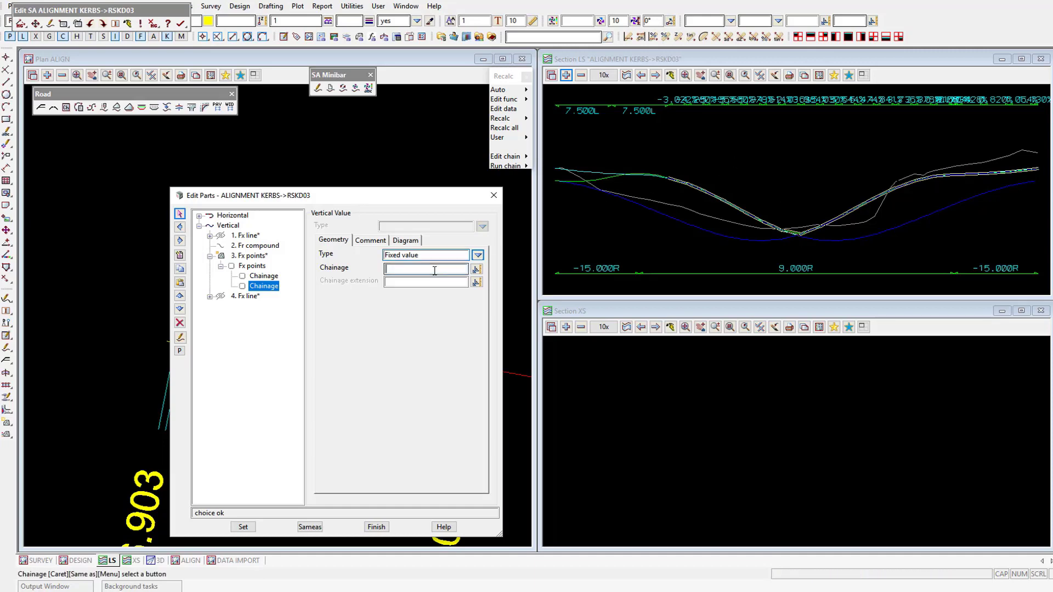
text(29)
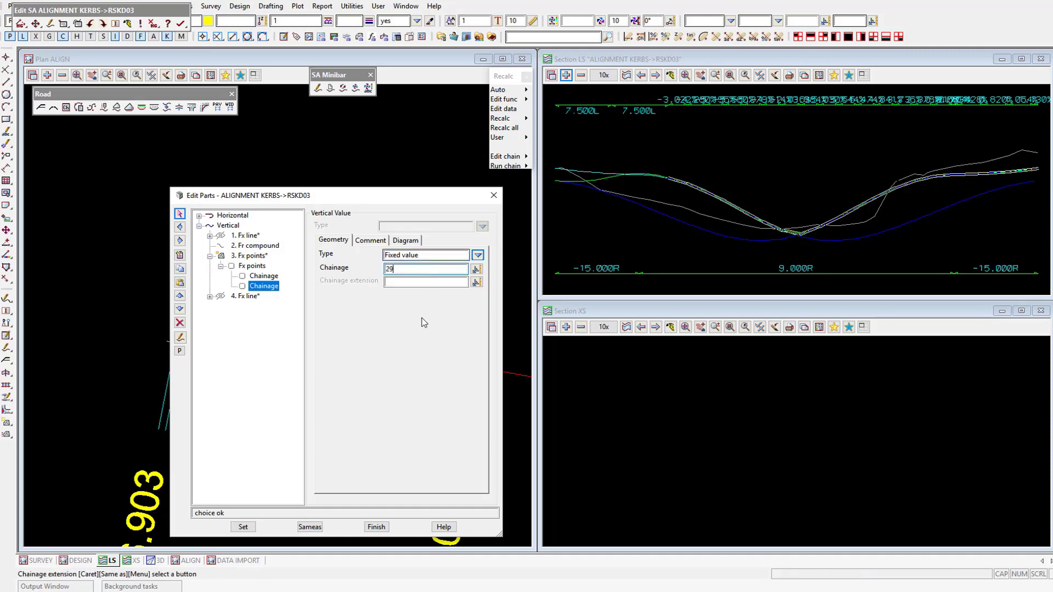
click(243, 527)
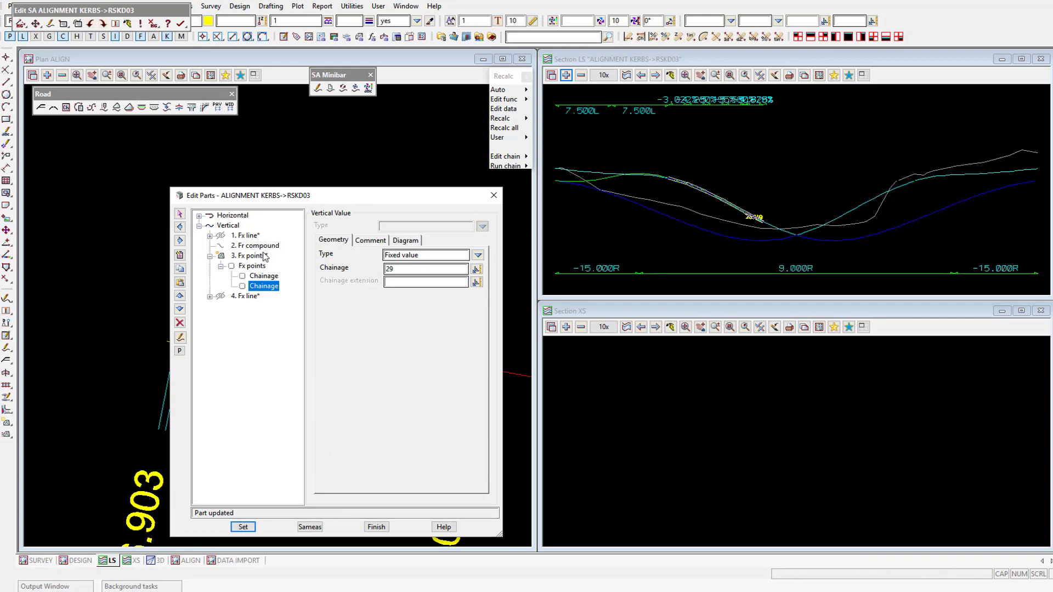
click(262, 276)
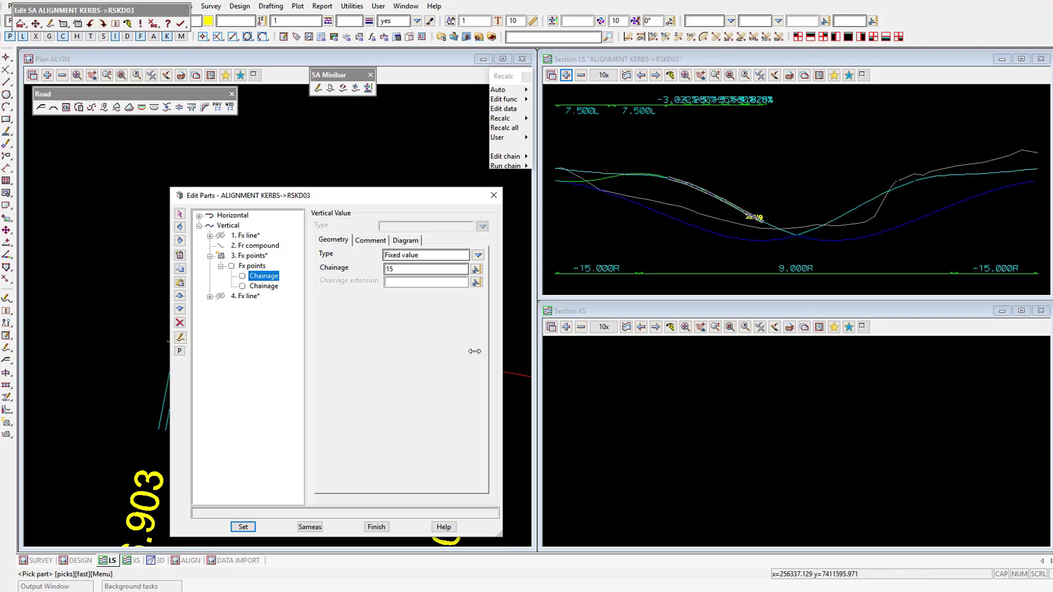
Insert a free compound parabola after the fixed points part with 50% length on the leading curve.
click(249, 256)
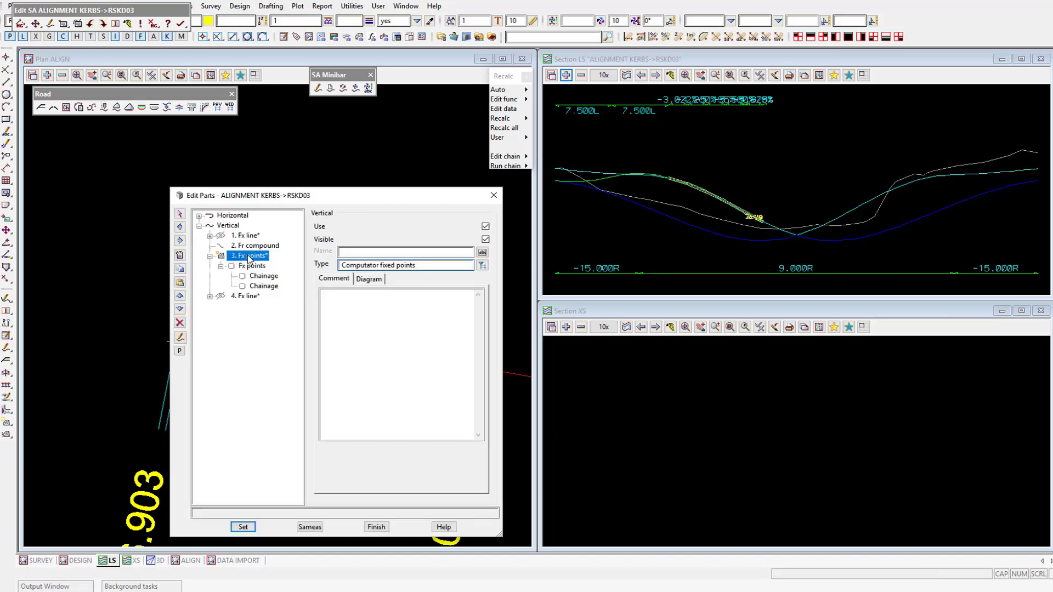
click(179, 256)
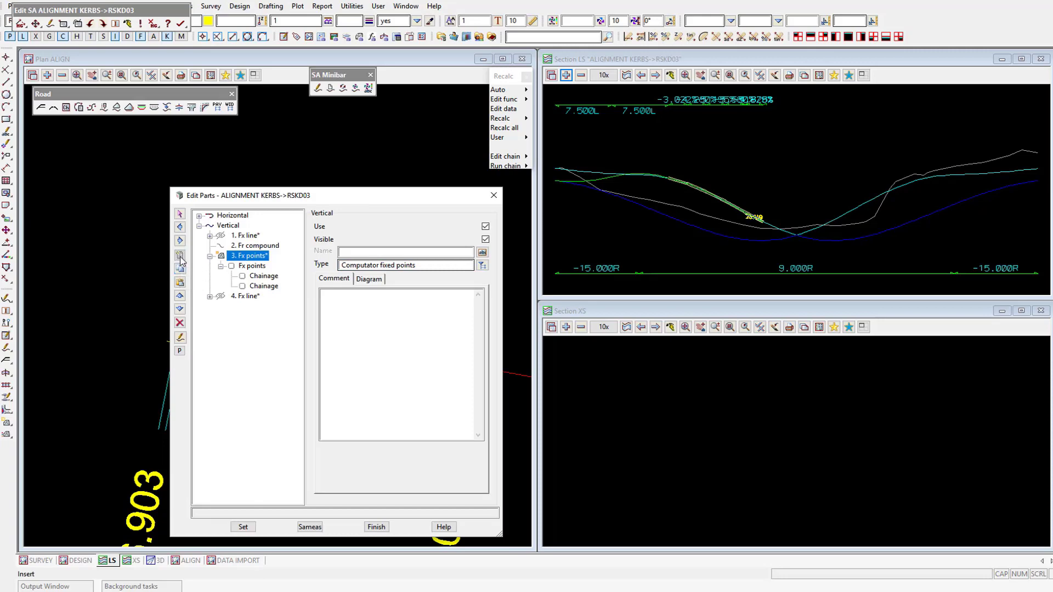
click(482, 265)
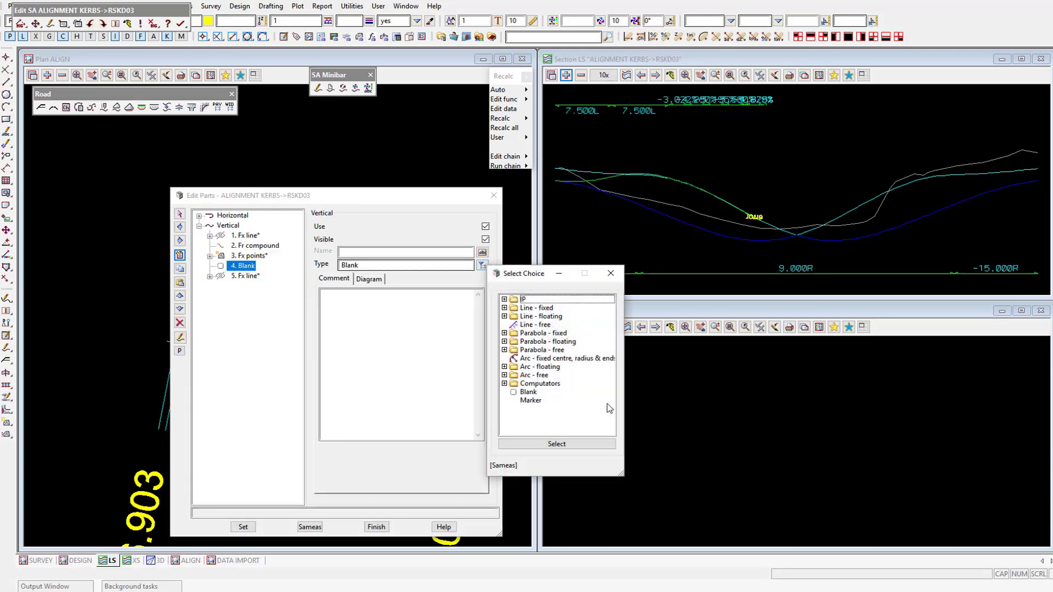
double_click(542, 350)
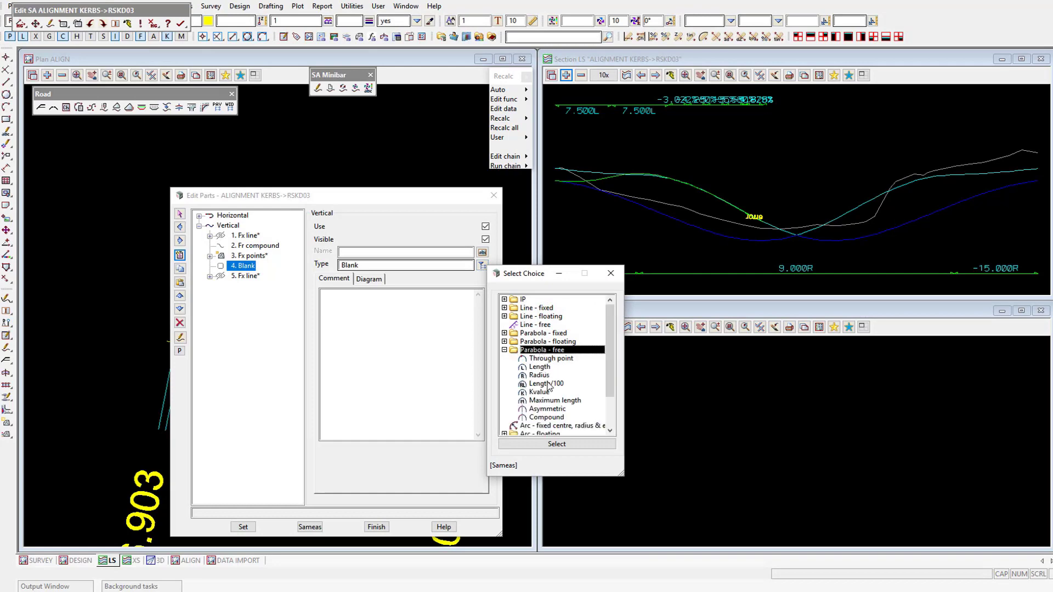
double_click(546, 417)
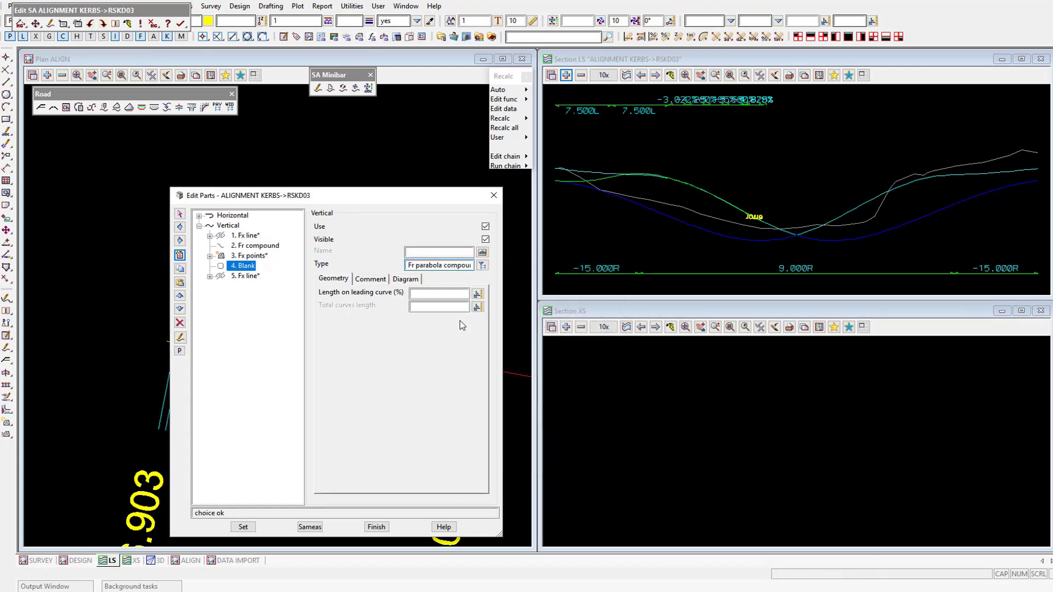
click(446, 295)
text(5)
click(243, 527)
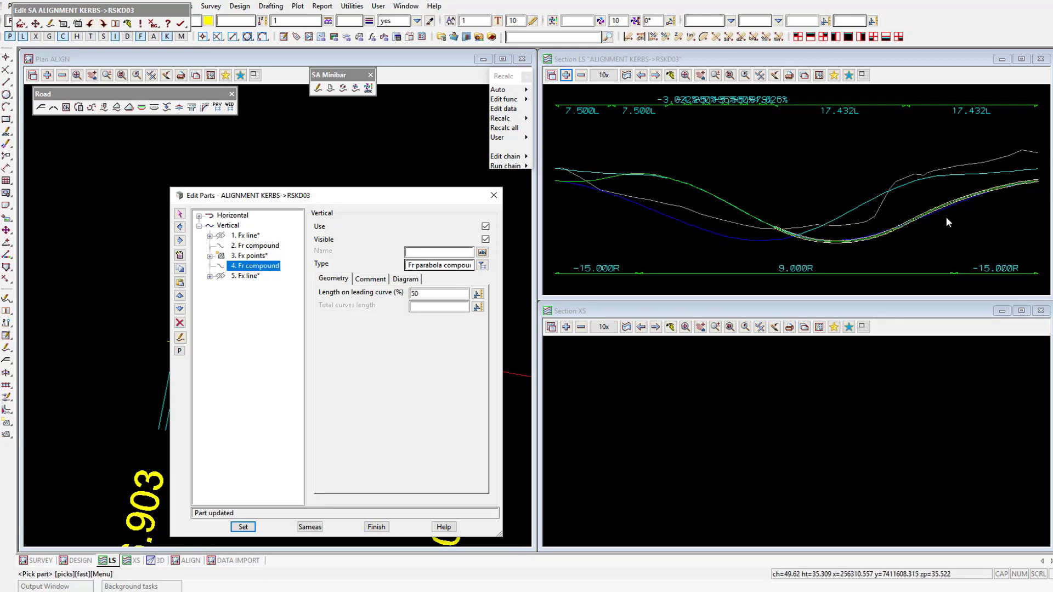
Try leading curve lengths of 60% and 55% on the second free compound and return it to 50%.
click(444, 292)
drag(424, 294, 400, 299)
scroll(958, 216, up, 1)
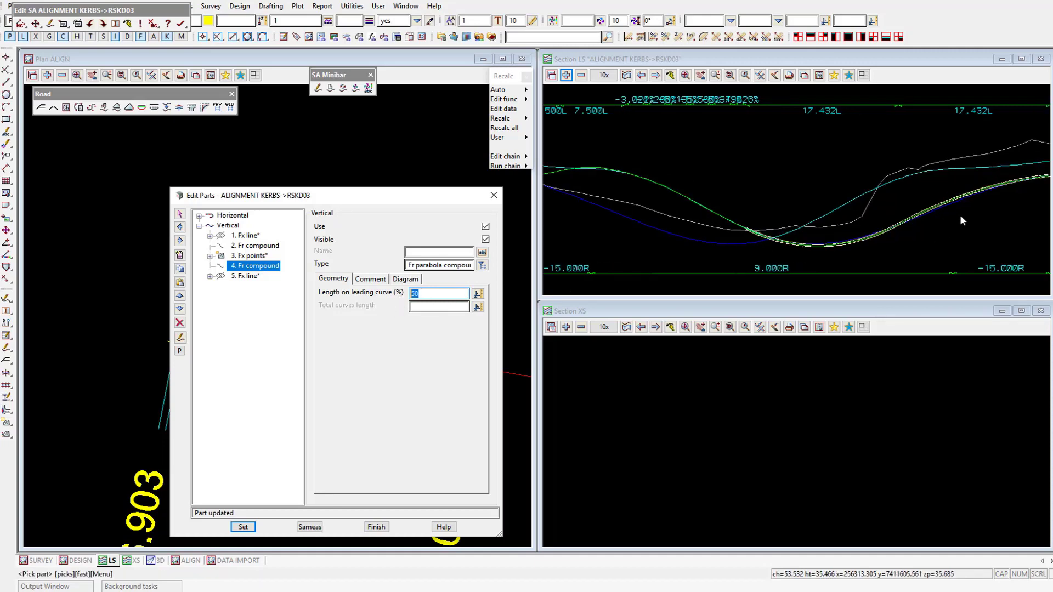
text(6)
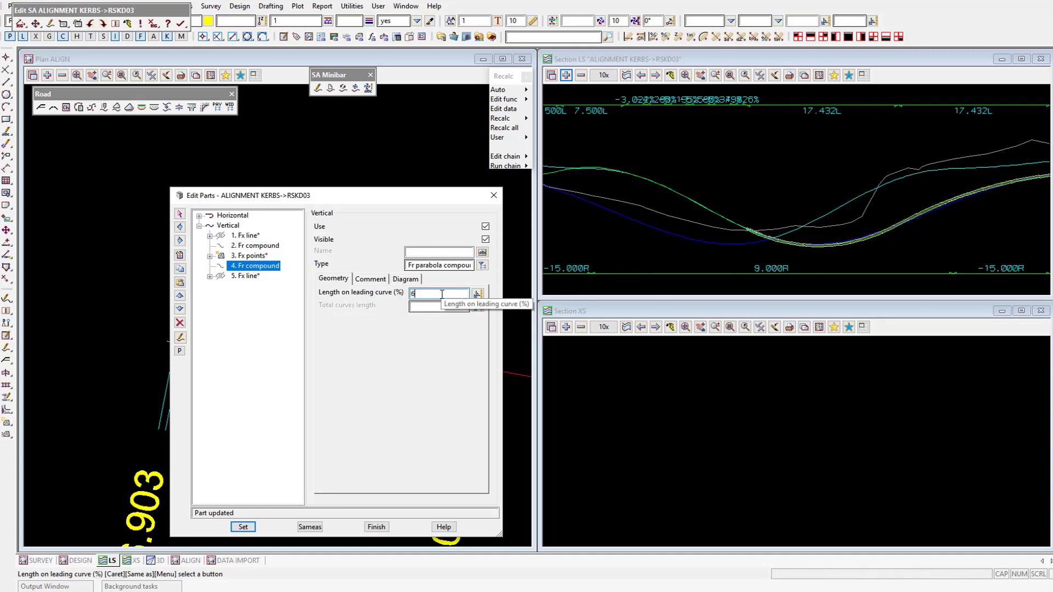
click(241, 527)
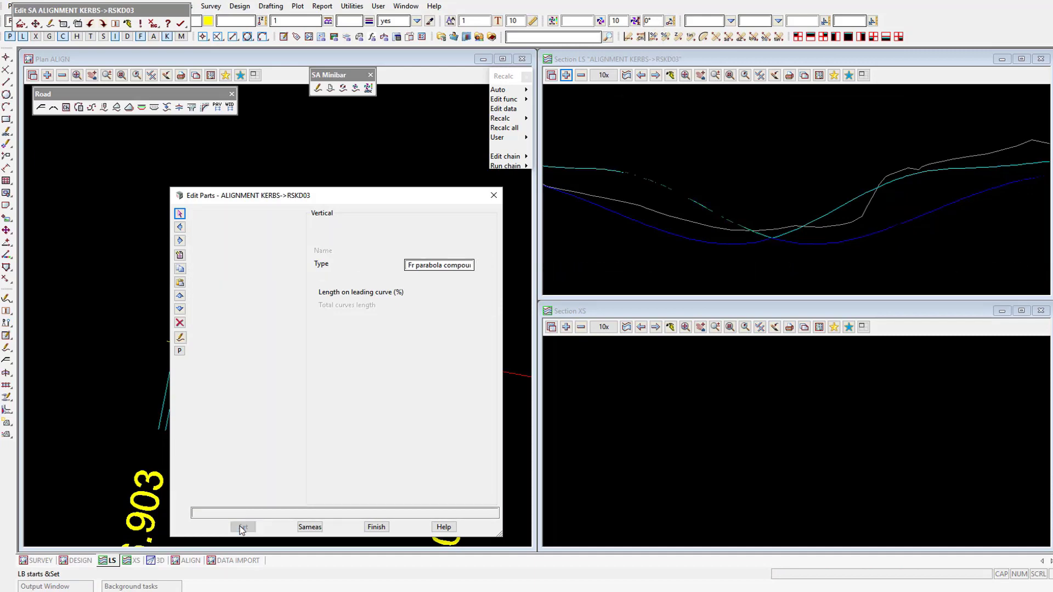
drag(422, 293, 373, 295)
text(55)
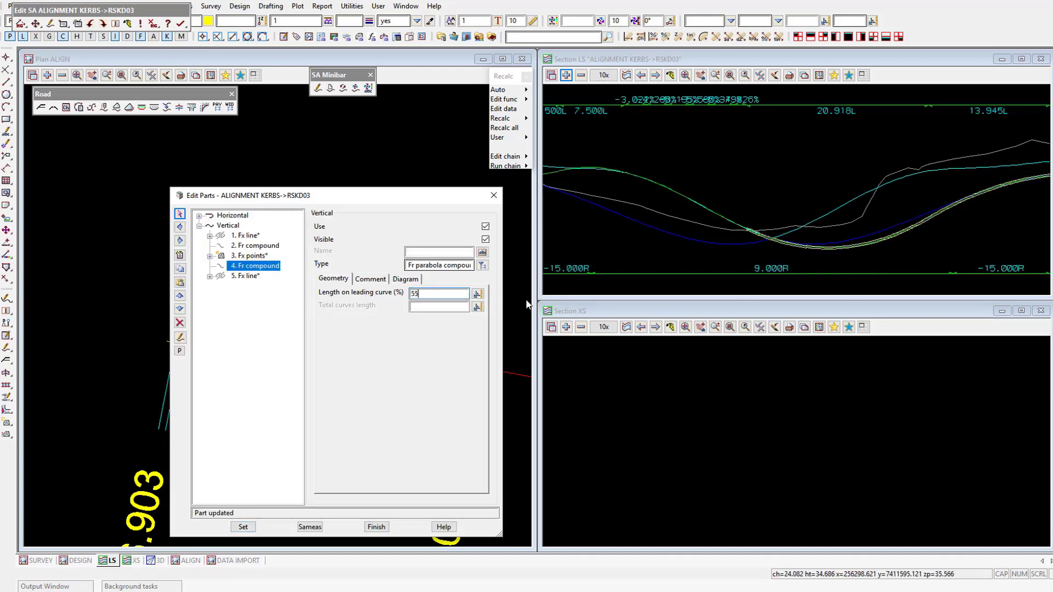
click(245, 526)
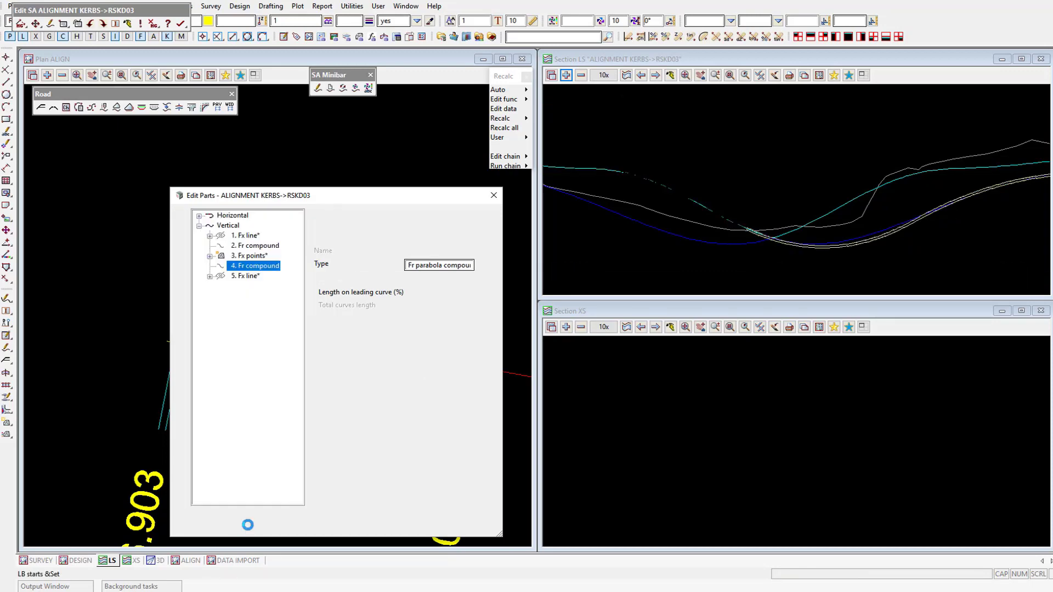
click(430, 296)
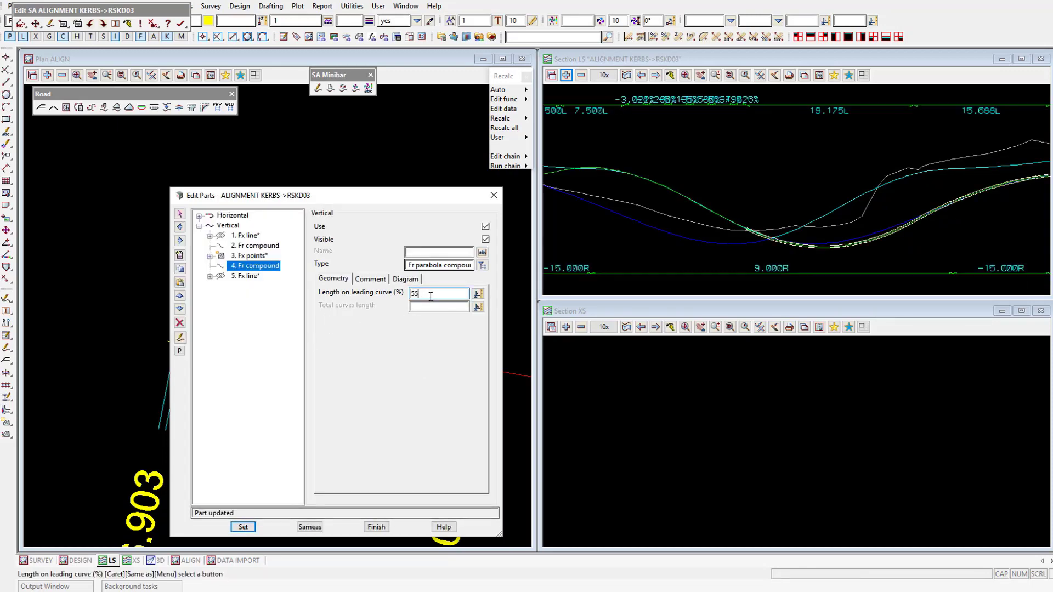
click(243, 527)
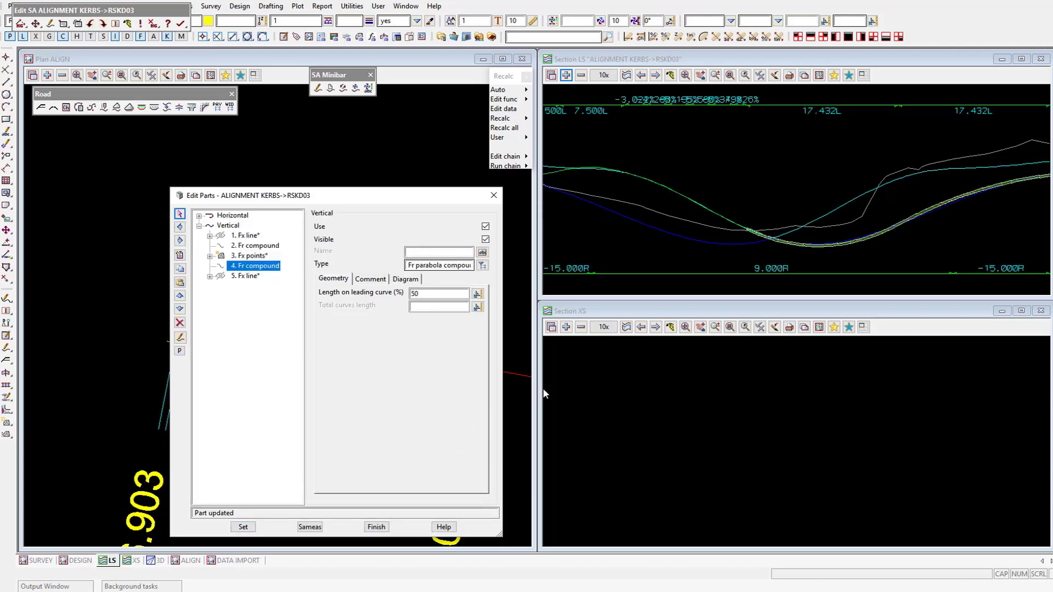
Finish editing RSKD03's parts and leave super alignment editing.
scroll(935, 202, down, 1)
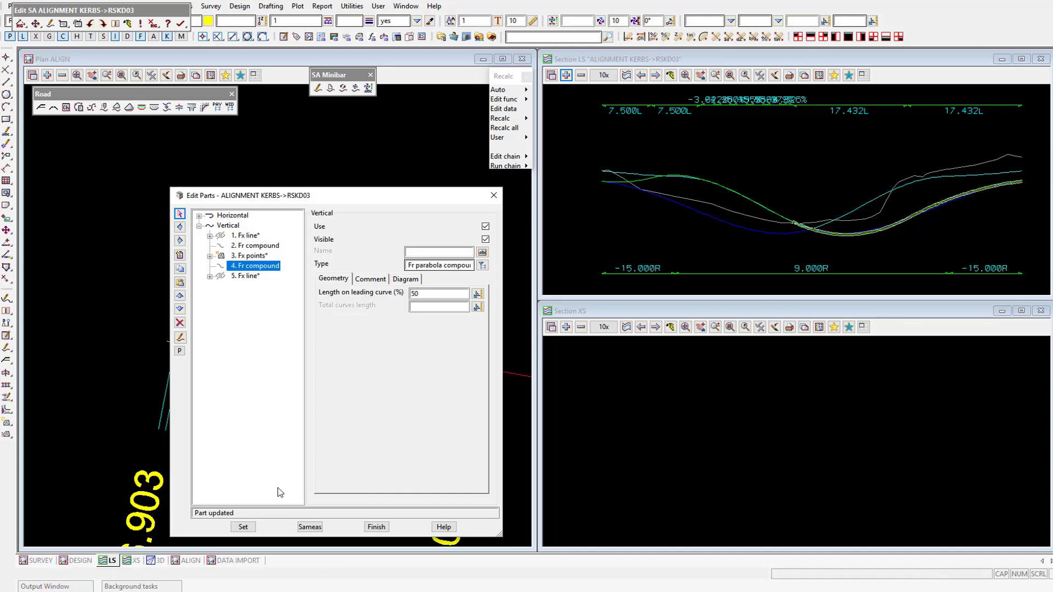
click(383, 529)
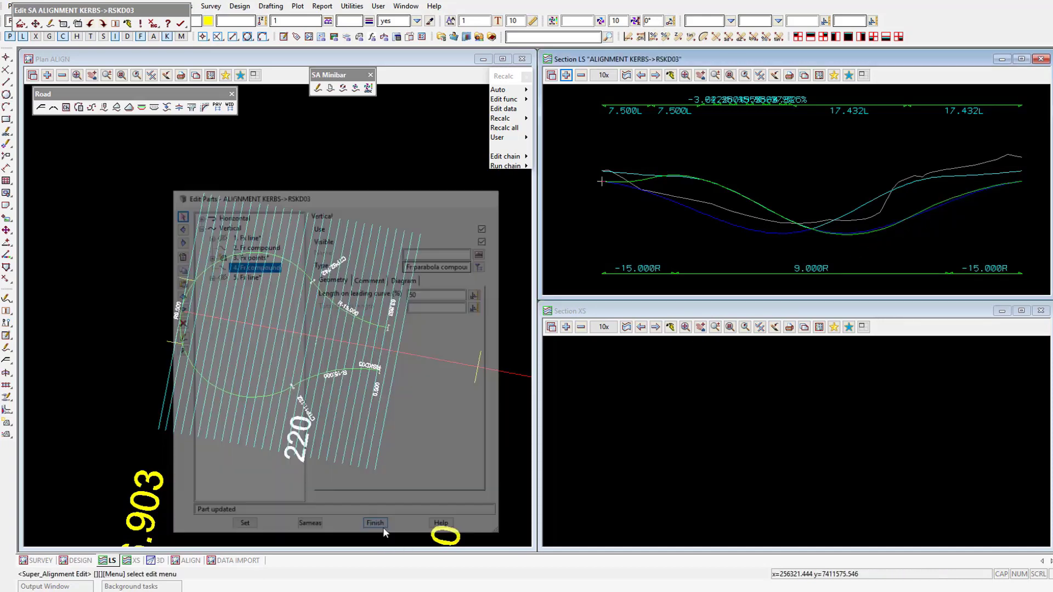
click(202, 68)
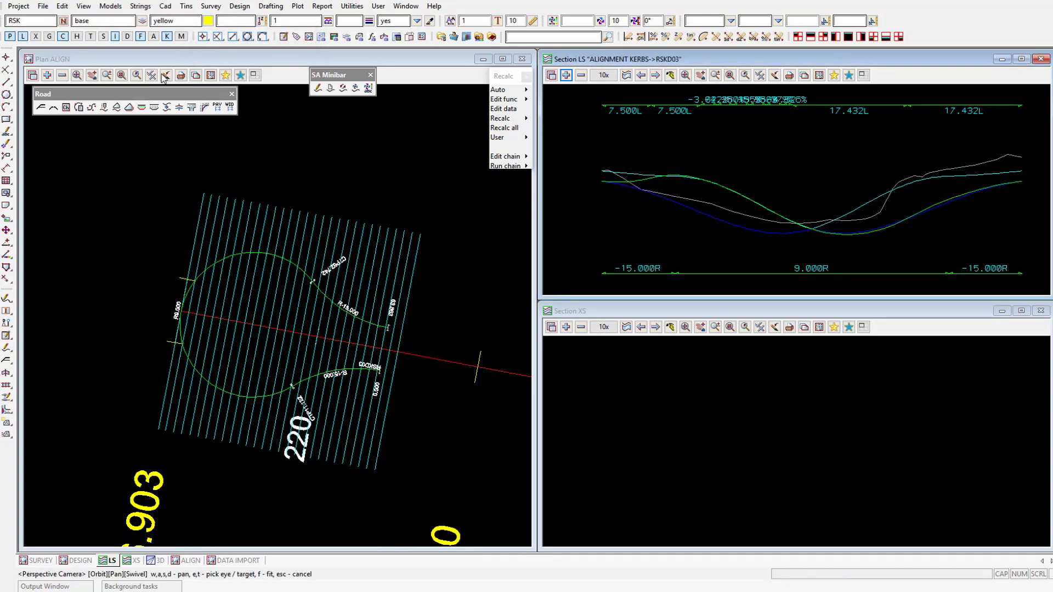
Remove the ALIGNMENT 2 Widen Max and ALIGNMENT 2 Widen Min models from the ALIGN plan view.
click(62, 76)
click(121, 161)
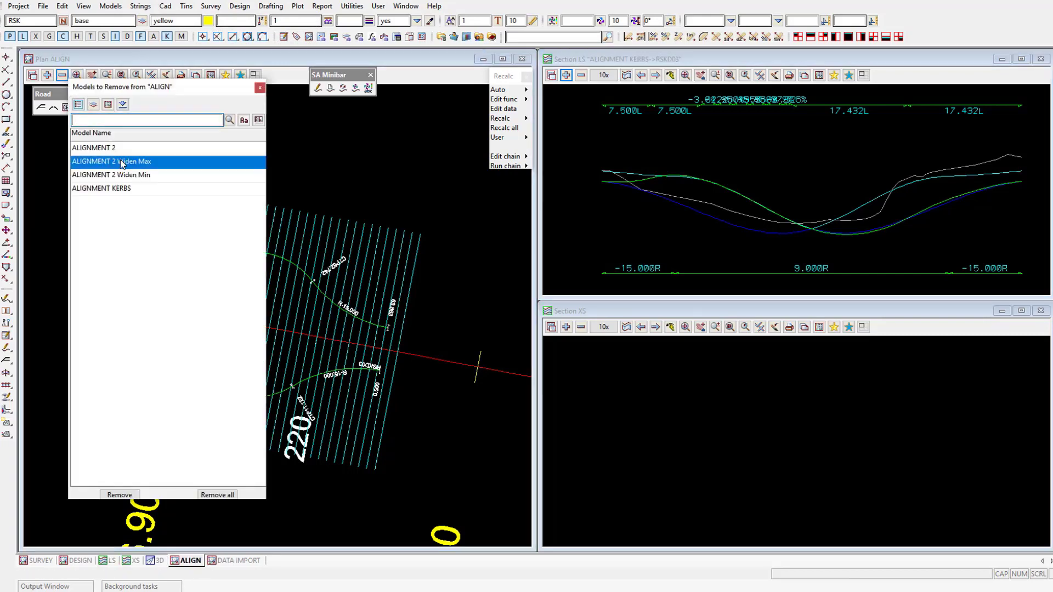
ctrl+click(119, 176)
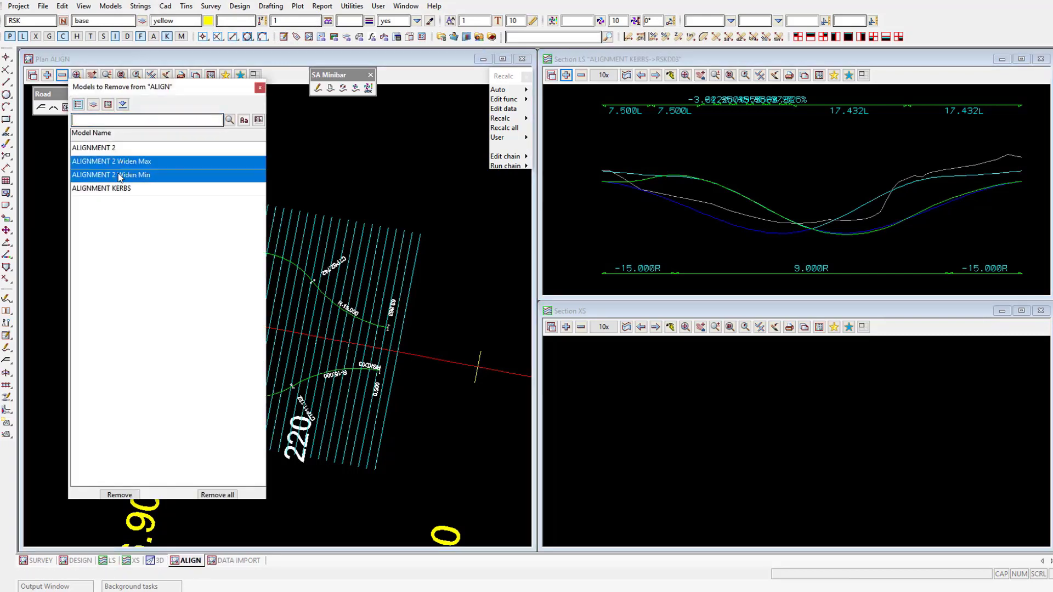
click(122, 495)
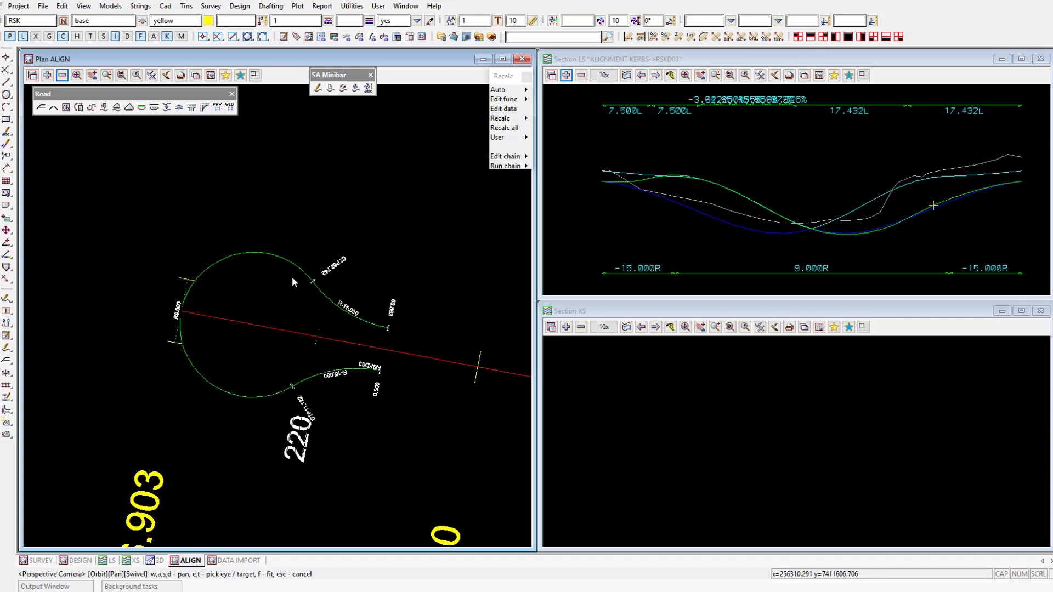
Start the Apply MTF Manager and load the cul-de-sac kerb string RSKD03 into its grid.
click(240, 6)
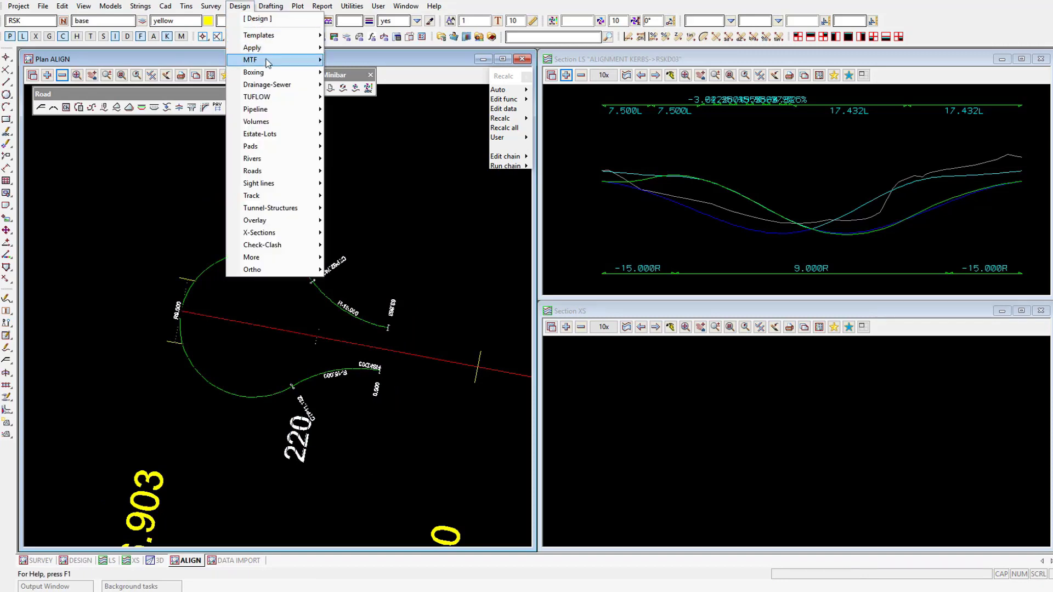
mouse_move(267, 62)
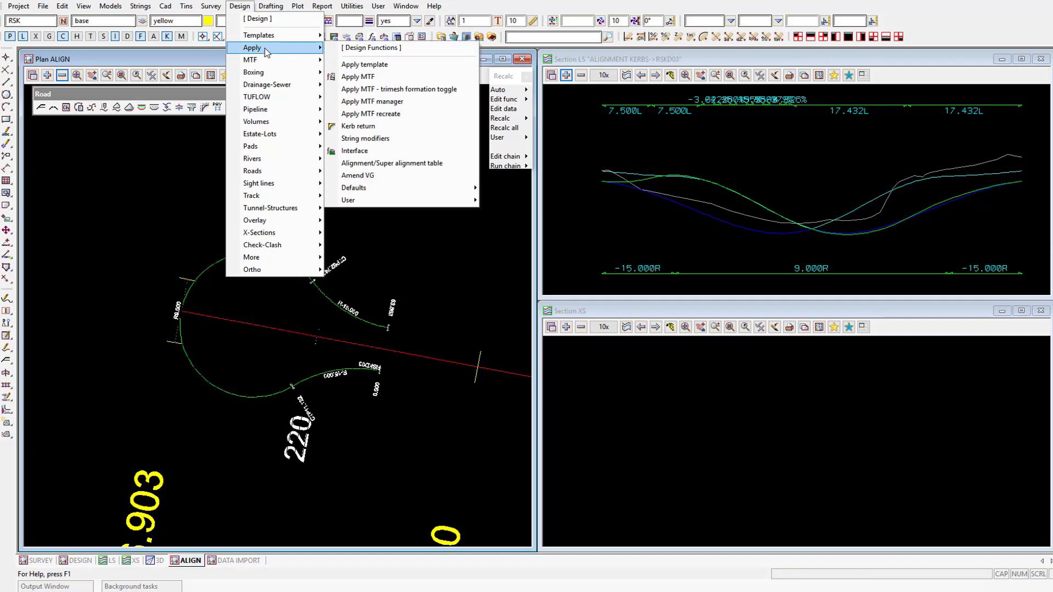
click(393, 102)
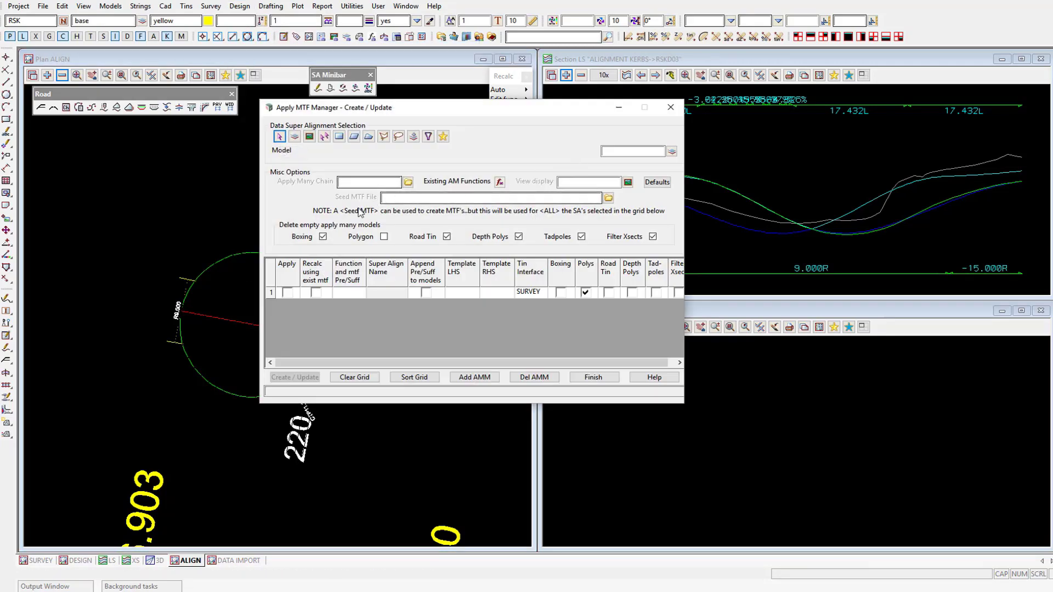
click(278, 138)
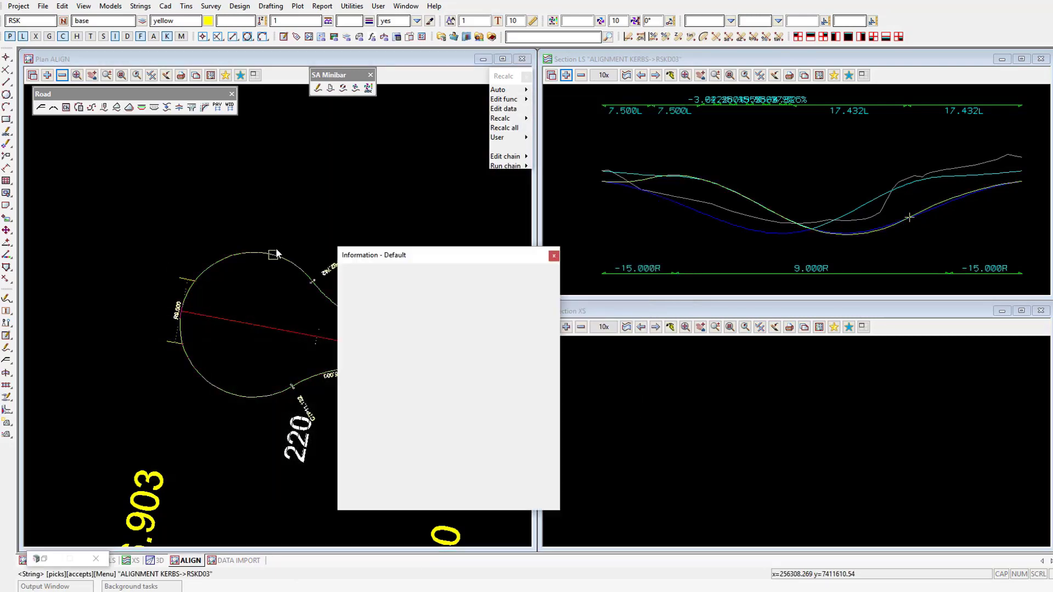
click(275, 249)
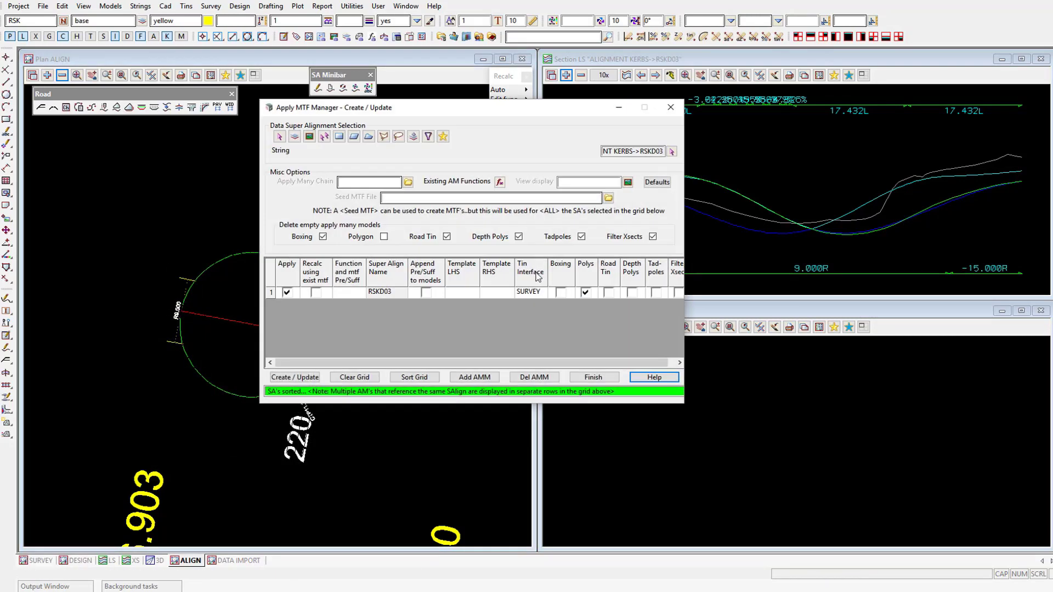
Give RSKD03 the left template KERB LHS, enable its road tin, display it in the DESIGN view and create the apply function.
click(465, 294)
double_click(500, 216)
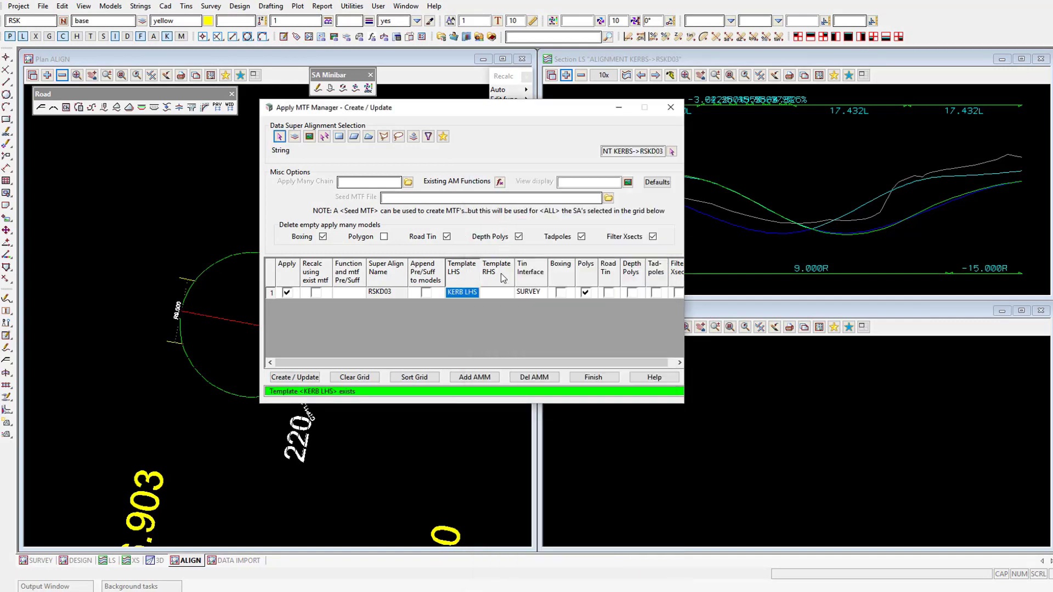
click(609, 292)
click(628, 182)
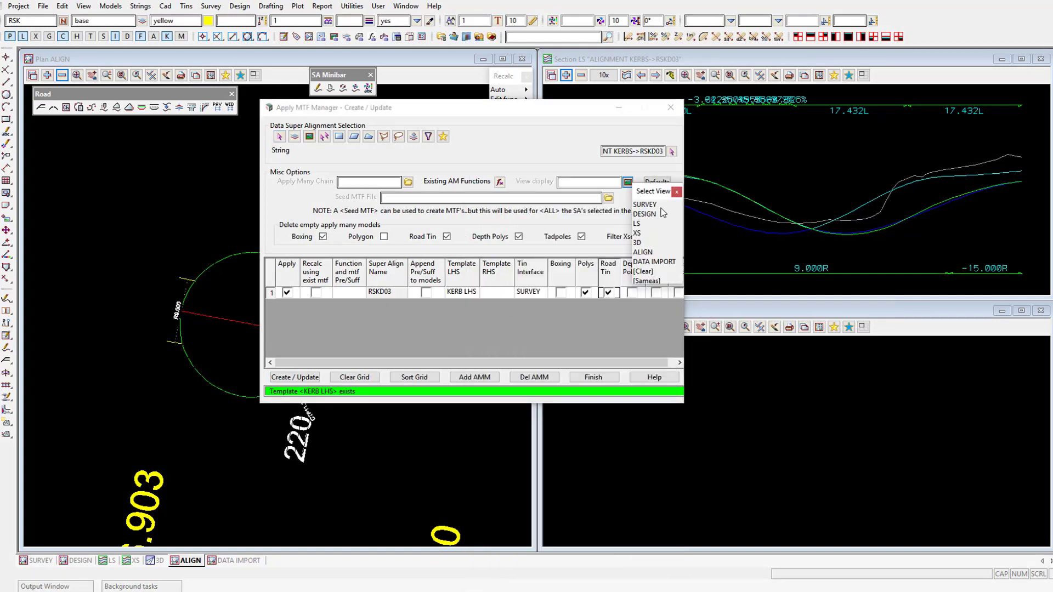
click(658, 213)
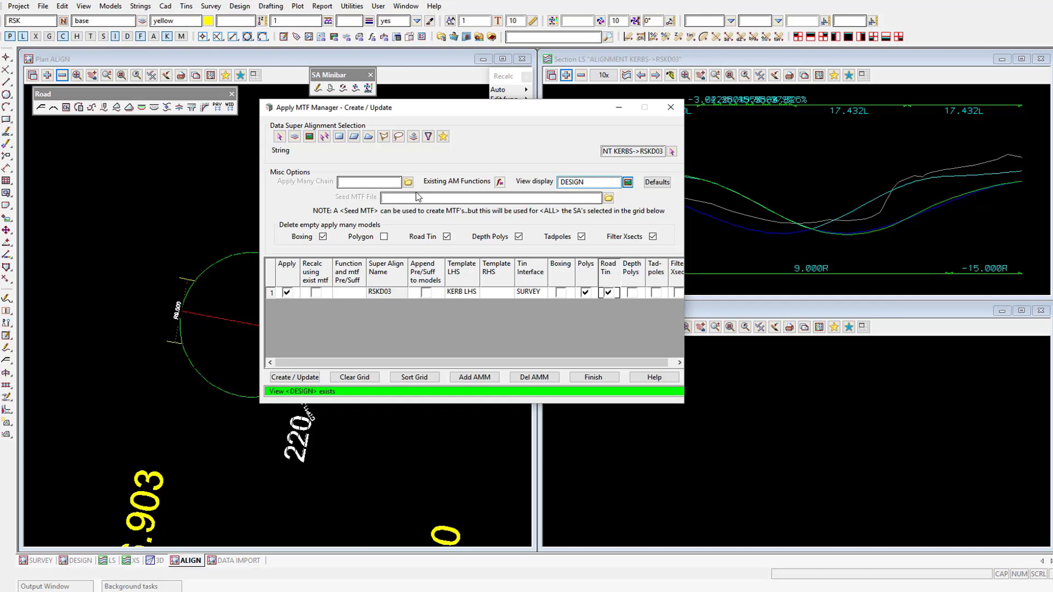
click(303, 378)
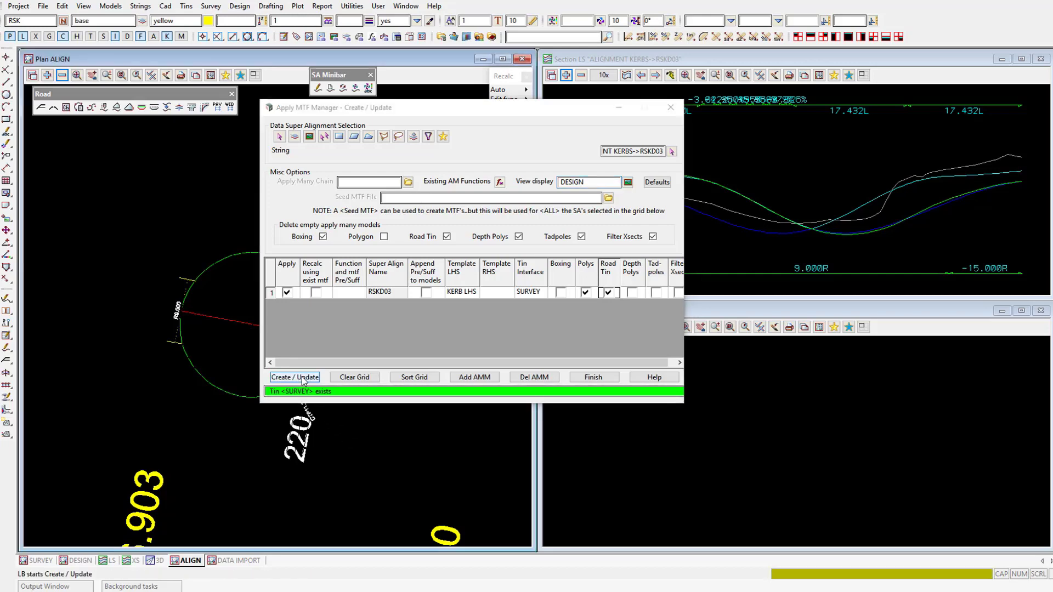
Examine the modelled cul-de-sac kerb RSKD03 in the DESIGN plan and finish the Apply MTF Manager.
click(440, 114)
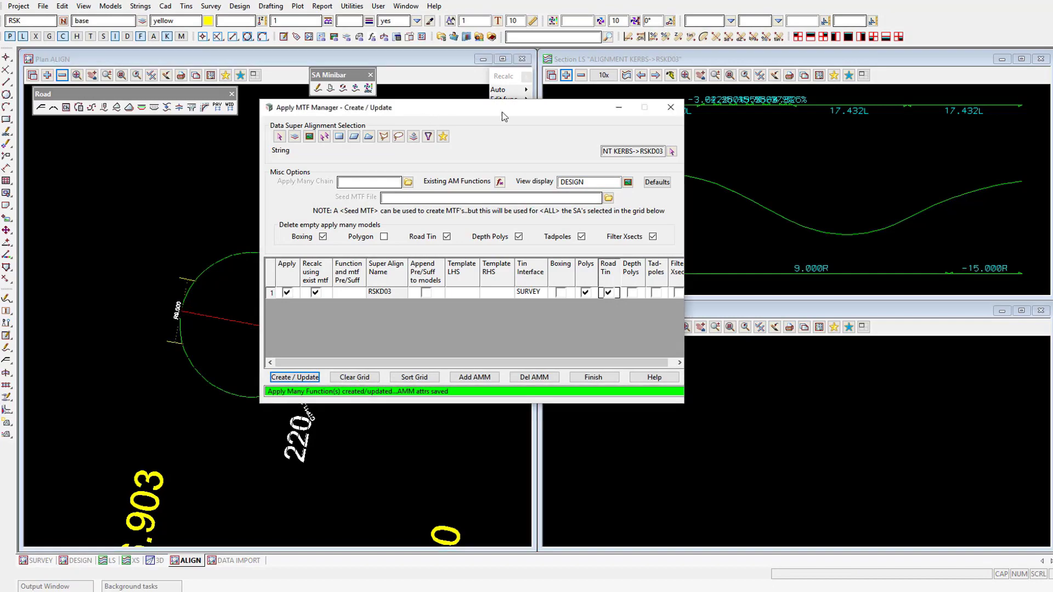
drag(484, 106, 709, 129)
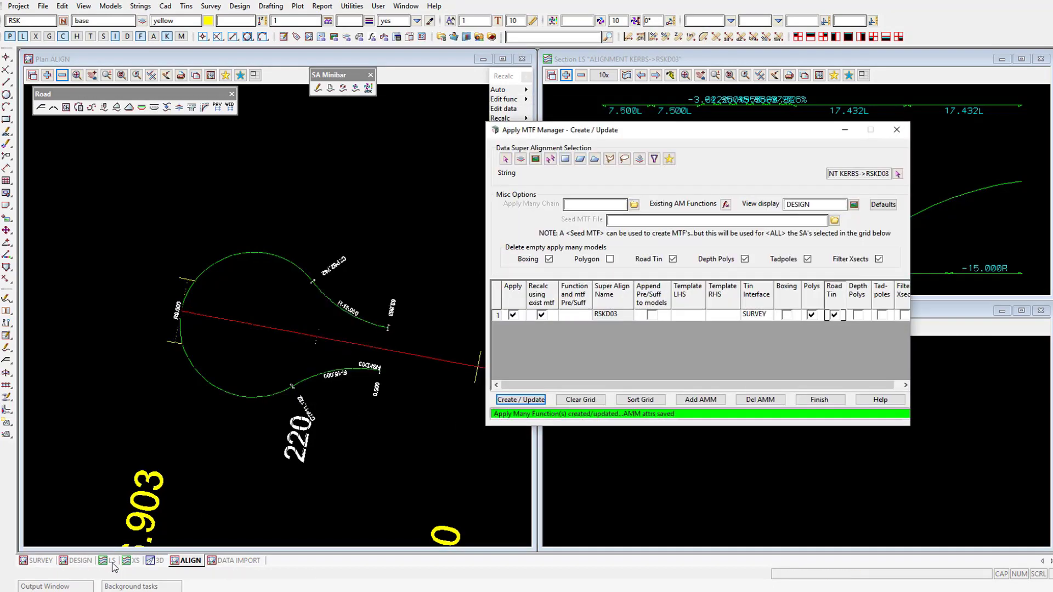
click(81, 562)
scroll(412, 430, down, 8)
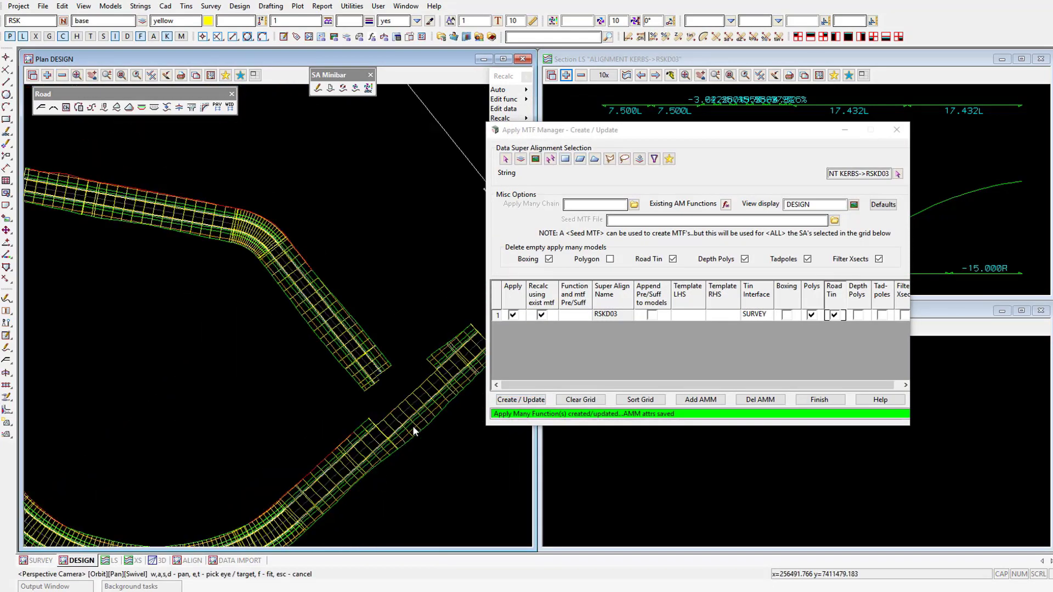
scroll(414, 427, down, 2)
scroll(202, 298, up, 4)
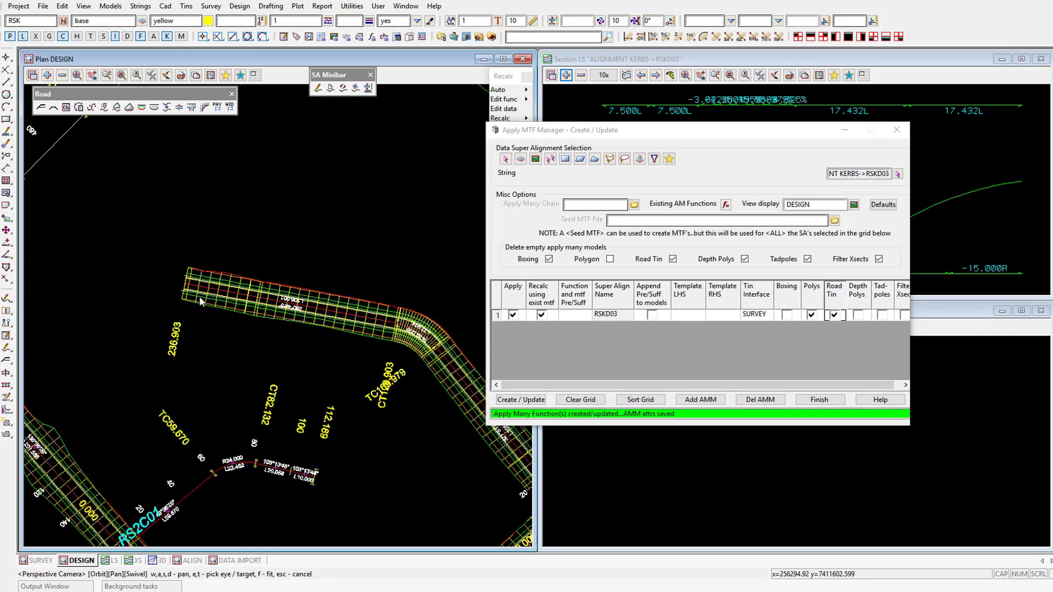
scroll(201, 301, up, 2)
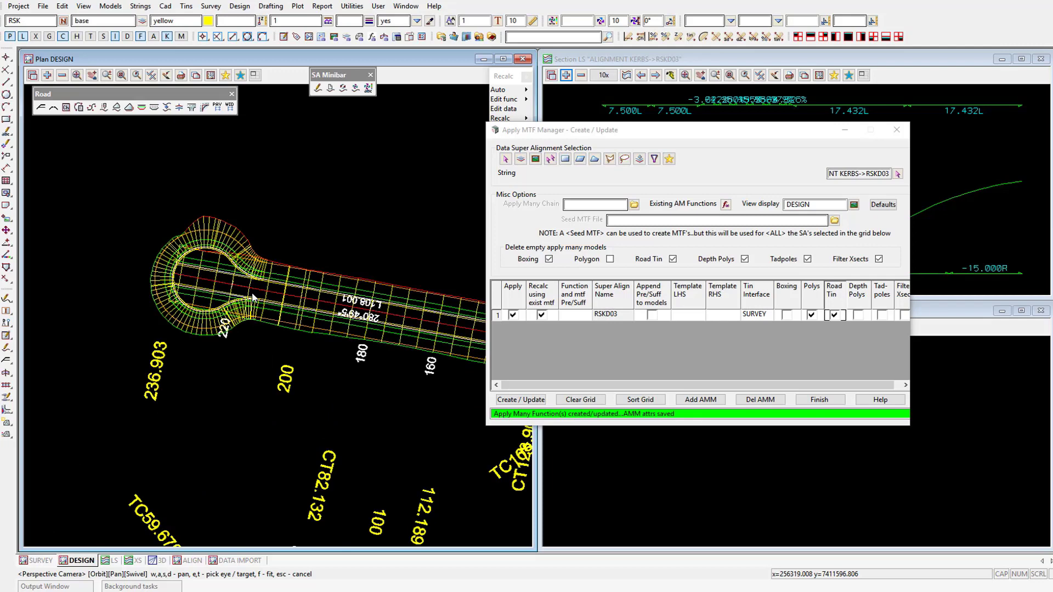
click(818, 399)
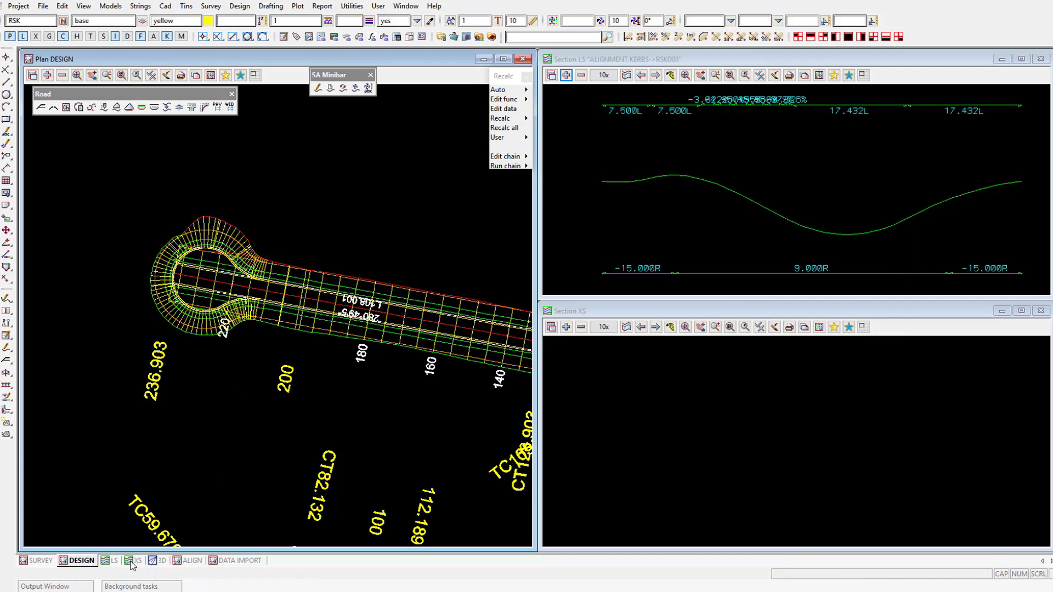
Open the left modifiers of RS2D01.mtf for editing and show the ALIGN plan view.
click(503, 109)
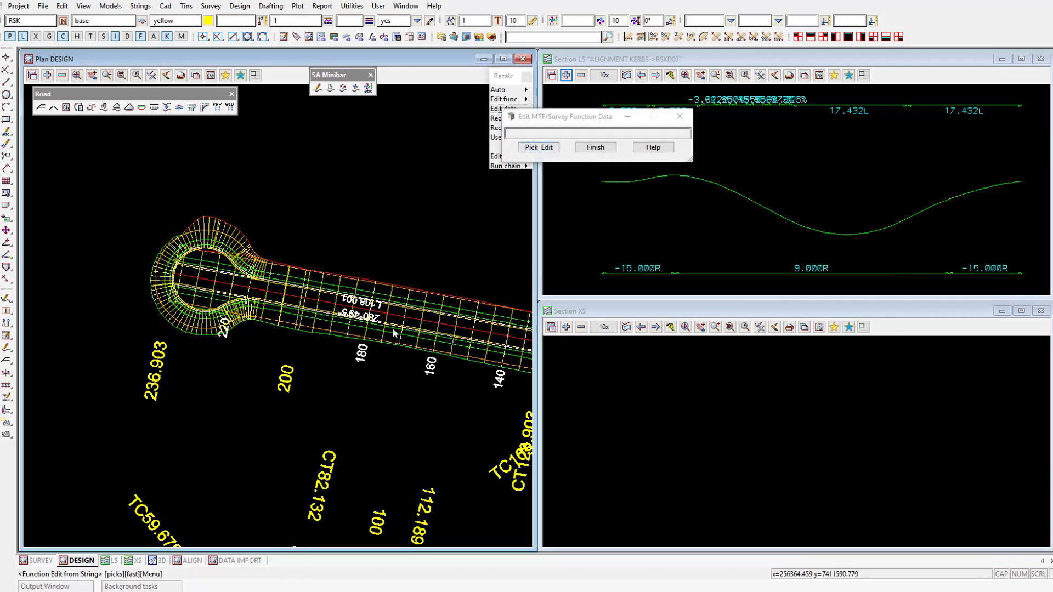
click(385, 313)
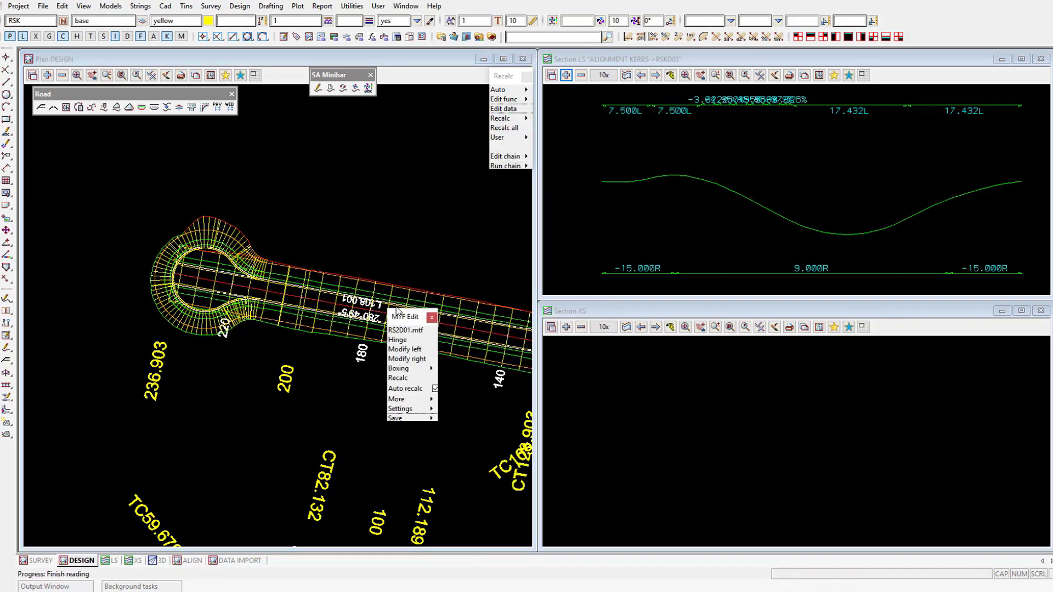
click(392, 192)
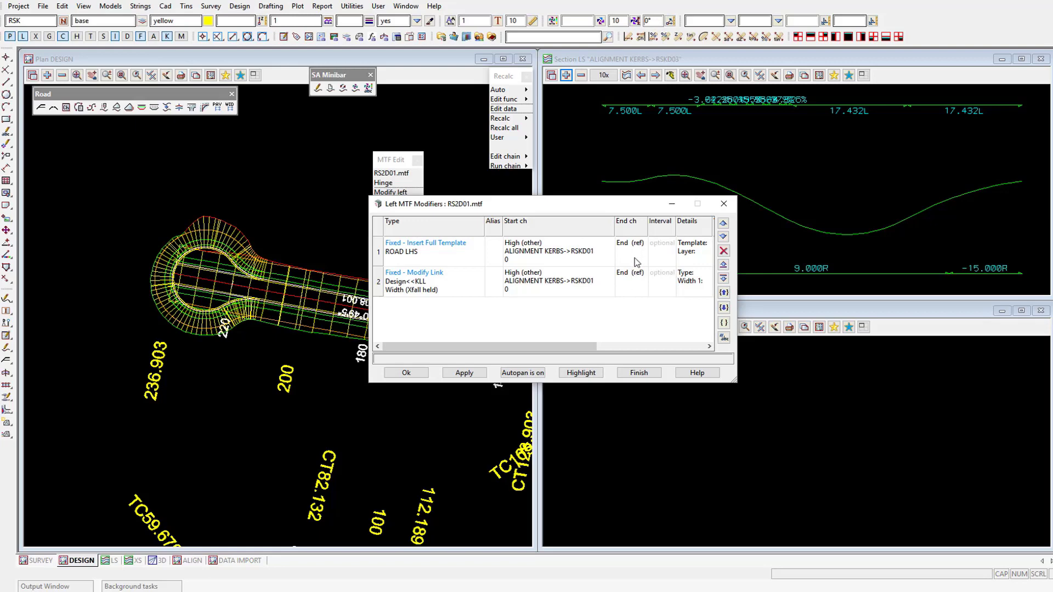
click(192, 560)
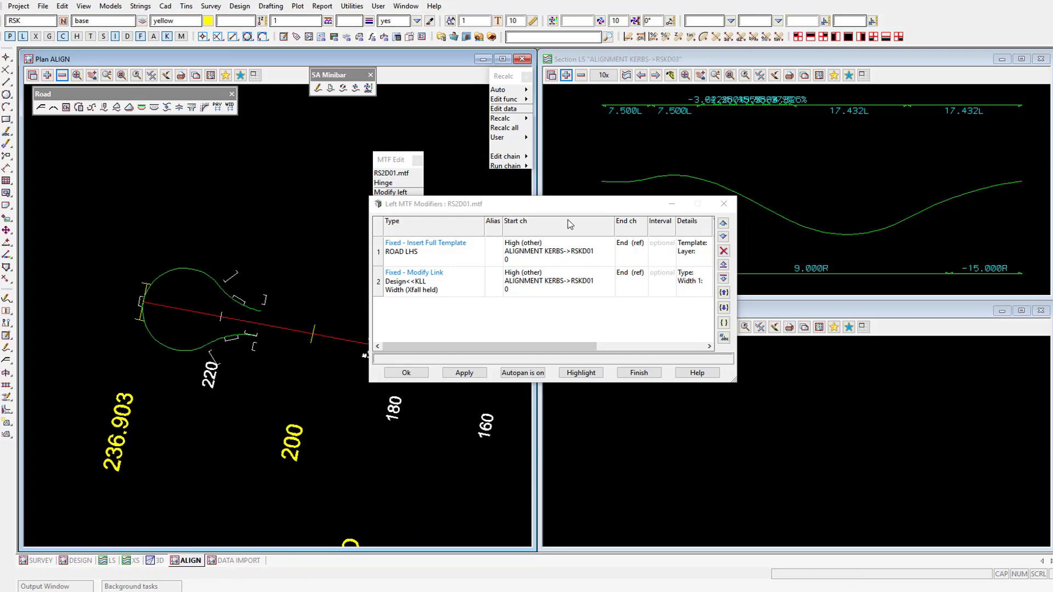
Try to set the ROAD LHS full-template modifier's end chainage to the start of the other string RSKD03.
click(631, 256)
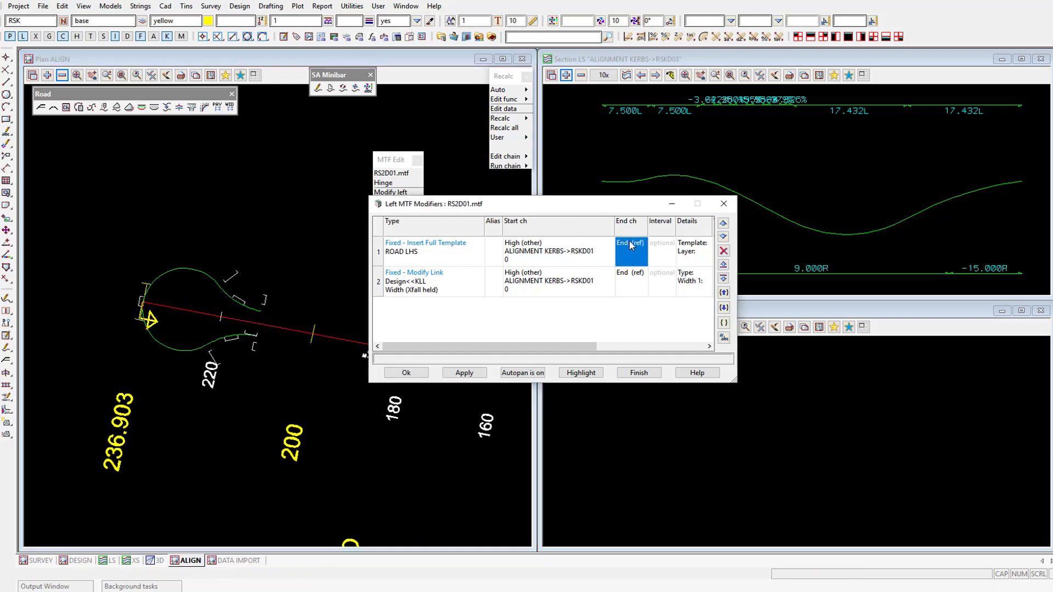
click(629, 245)
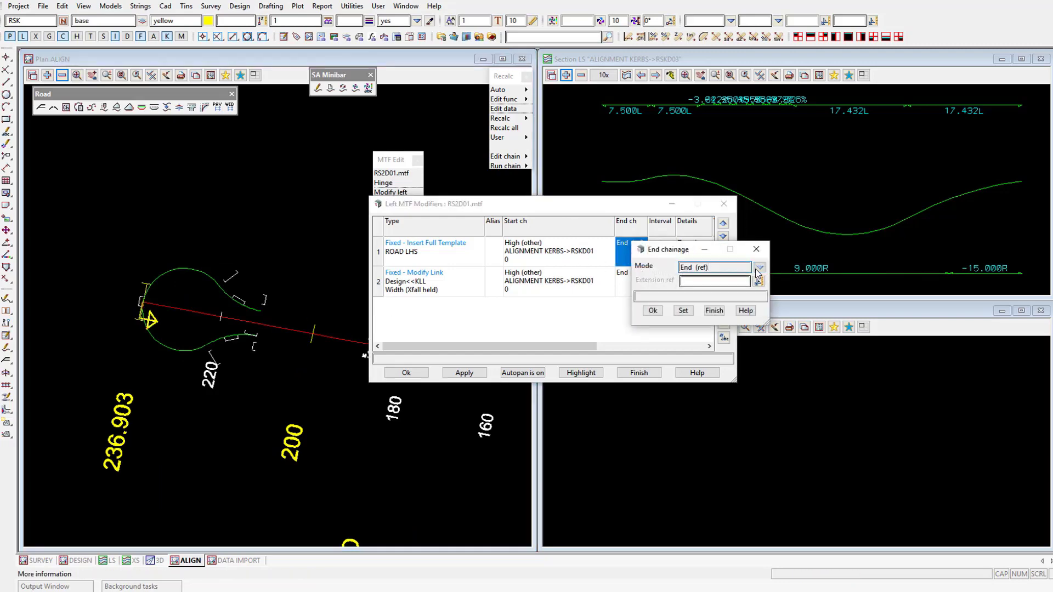
click(759, 267)
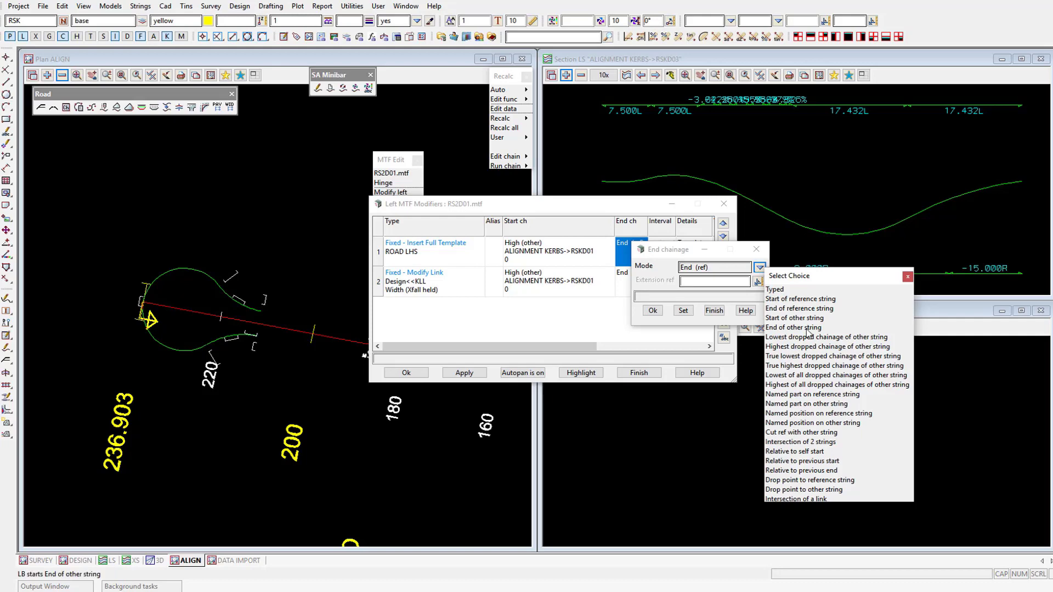
click(804, 317)
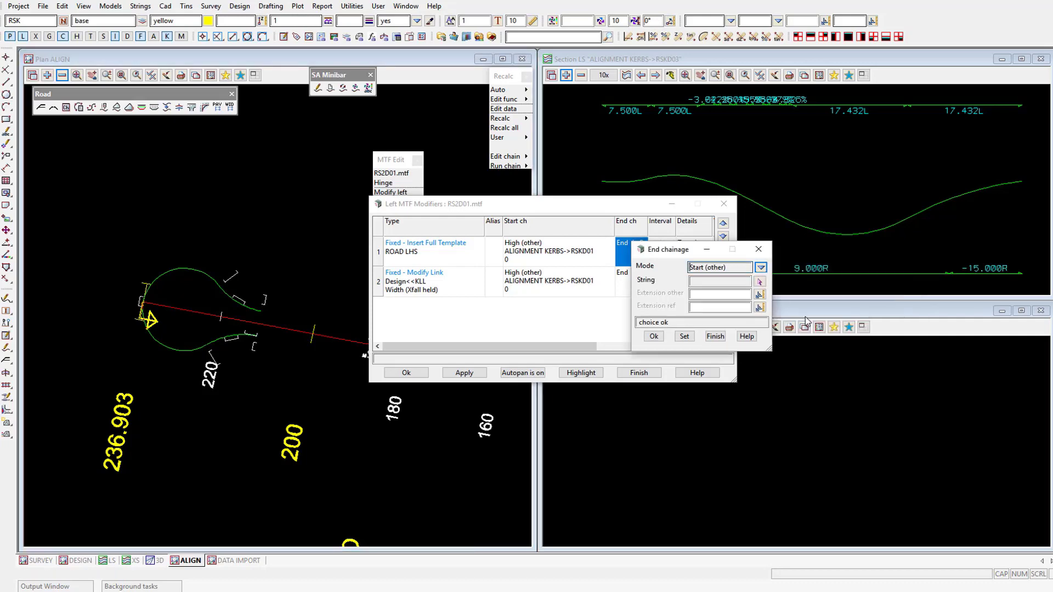
click(760, 281)
click(168, 347)
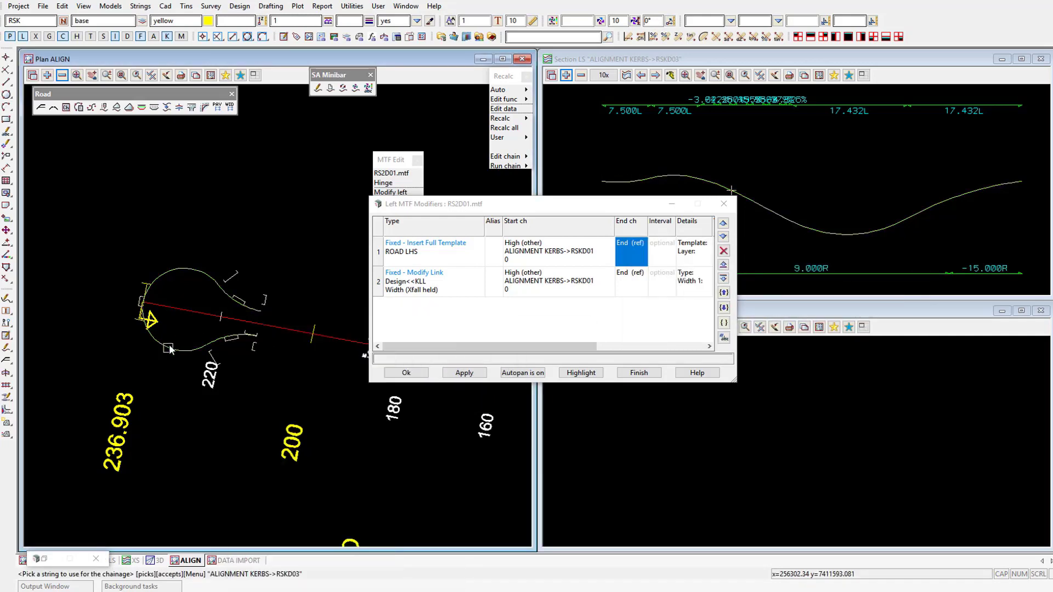
click(681, 337)
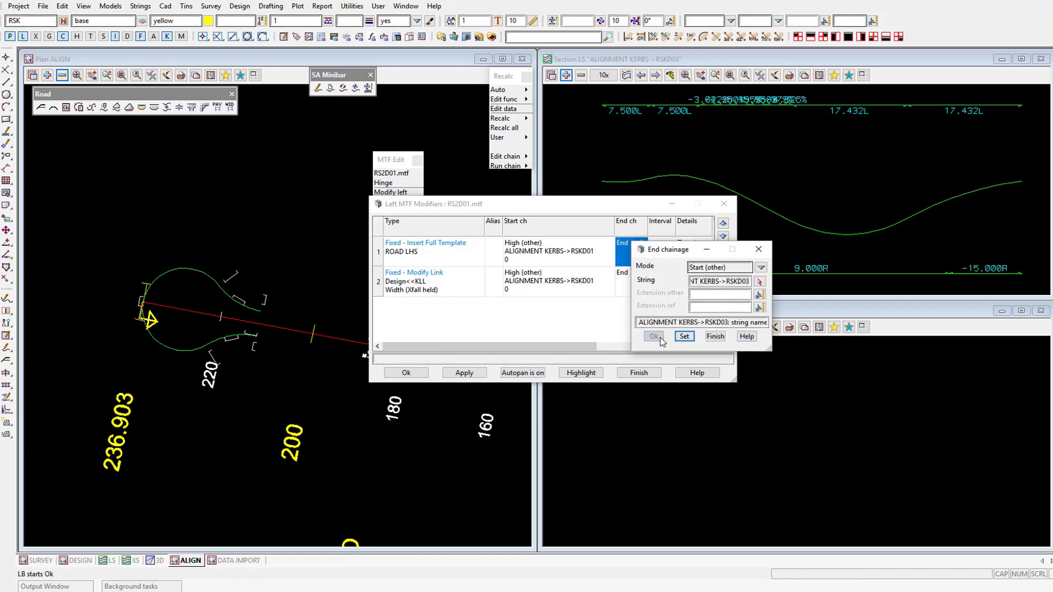
click(654, 338)
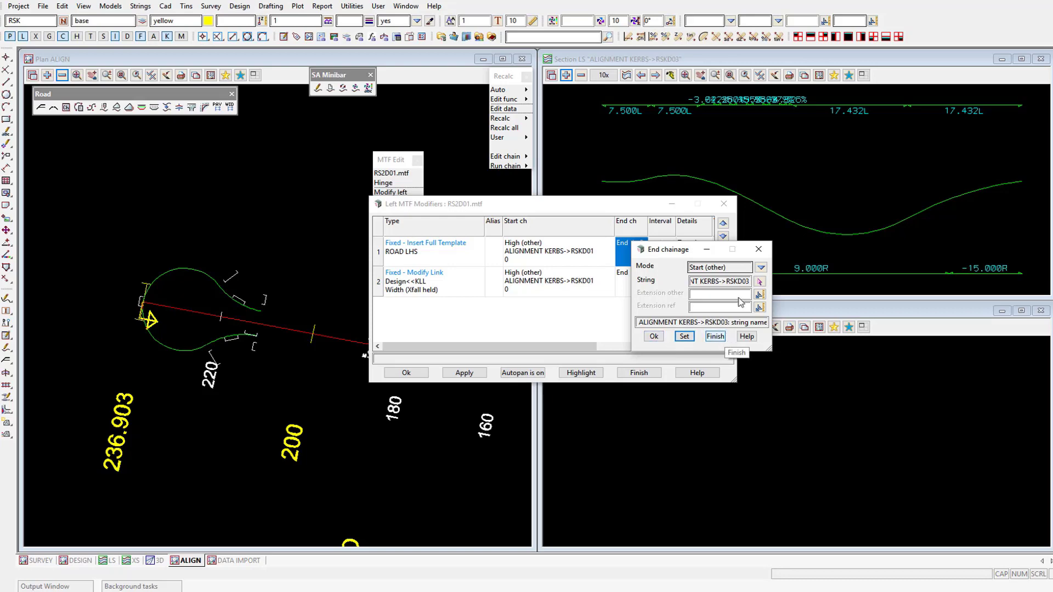
drag(675, 249, 784, 206)
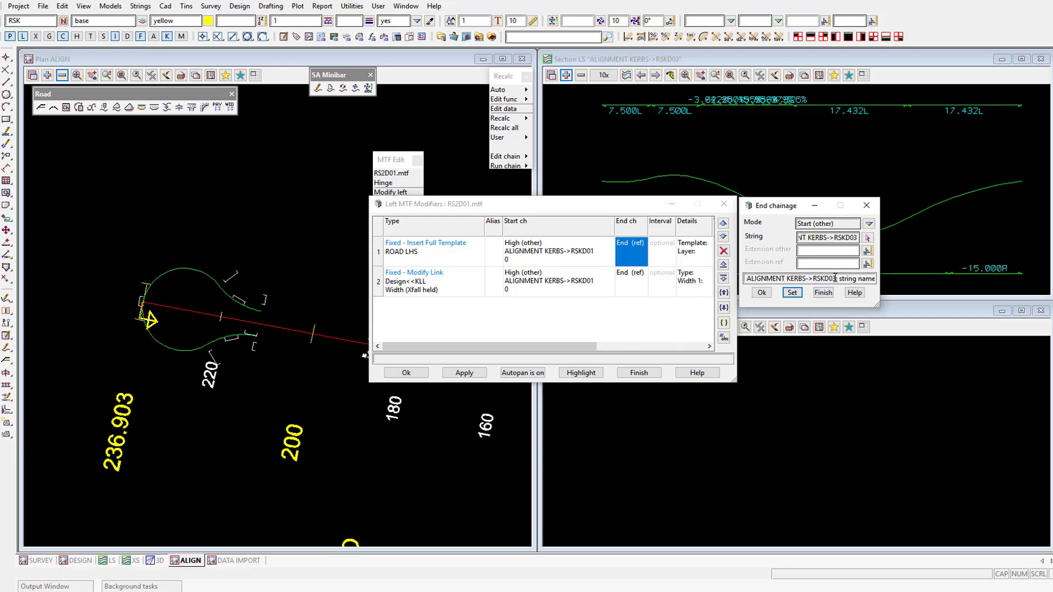
drag(789, 277, 877, 277)
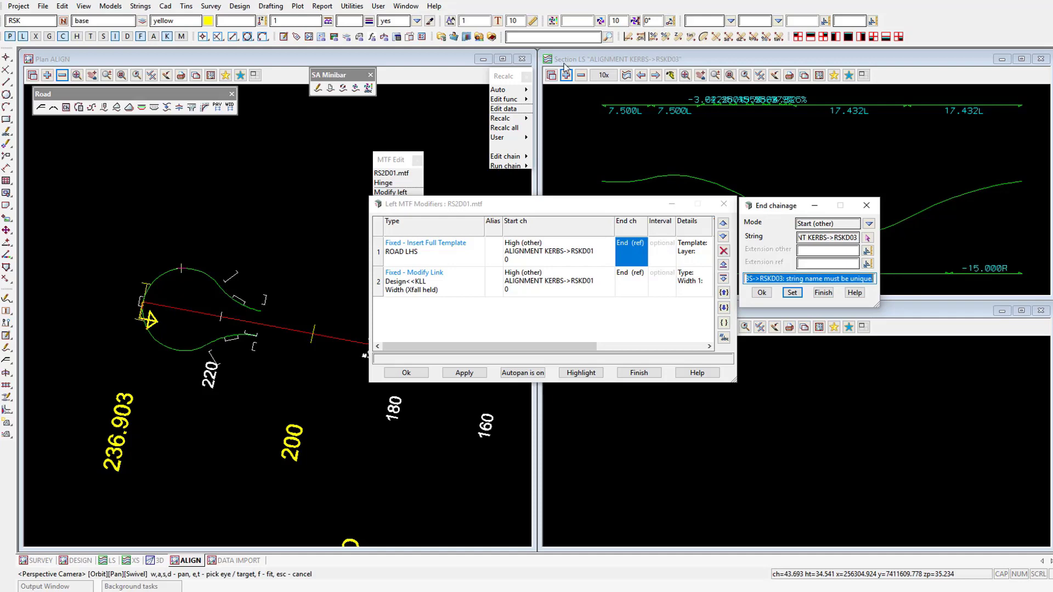
Delete the empty duplicate RSKD03 string from the ALIGNMENT KERBS model using the String Information Table.
click(110, 6)
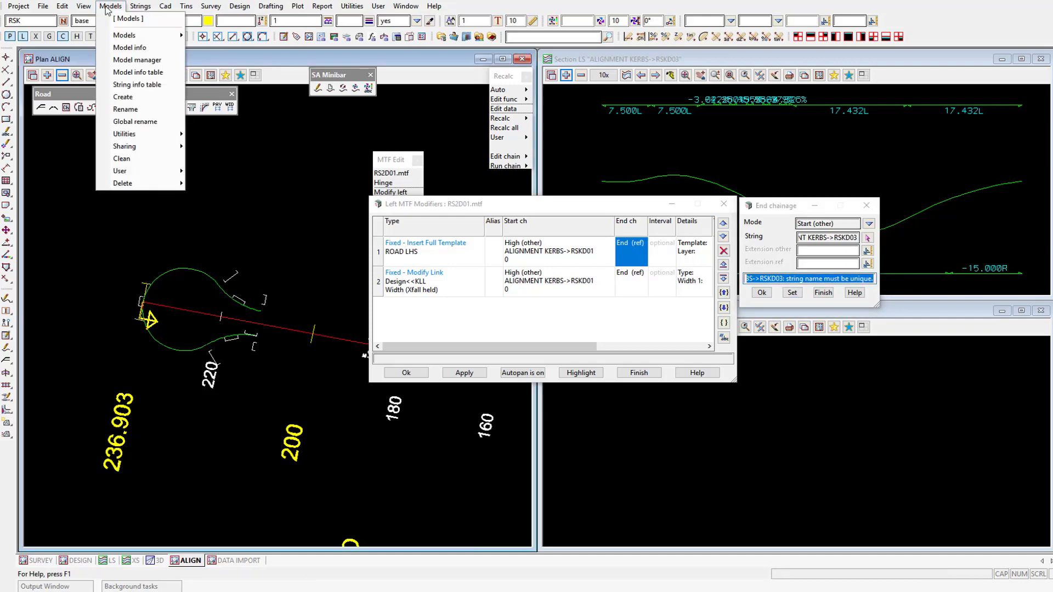
click(144, 85)
click(245, 109)
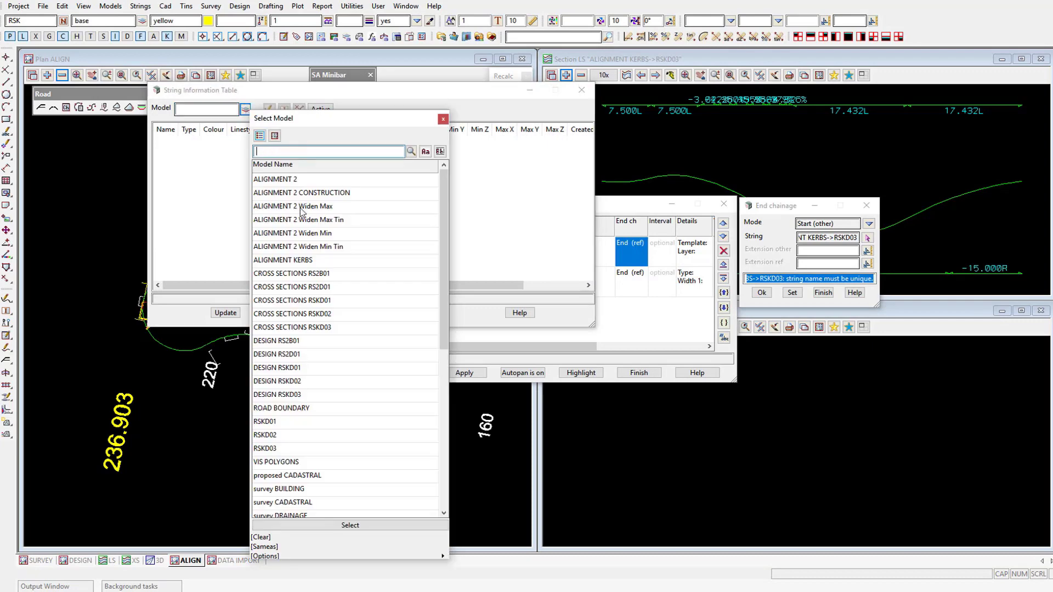
double_click(320, 261)
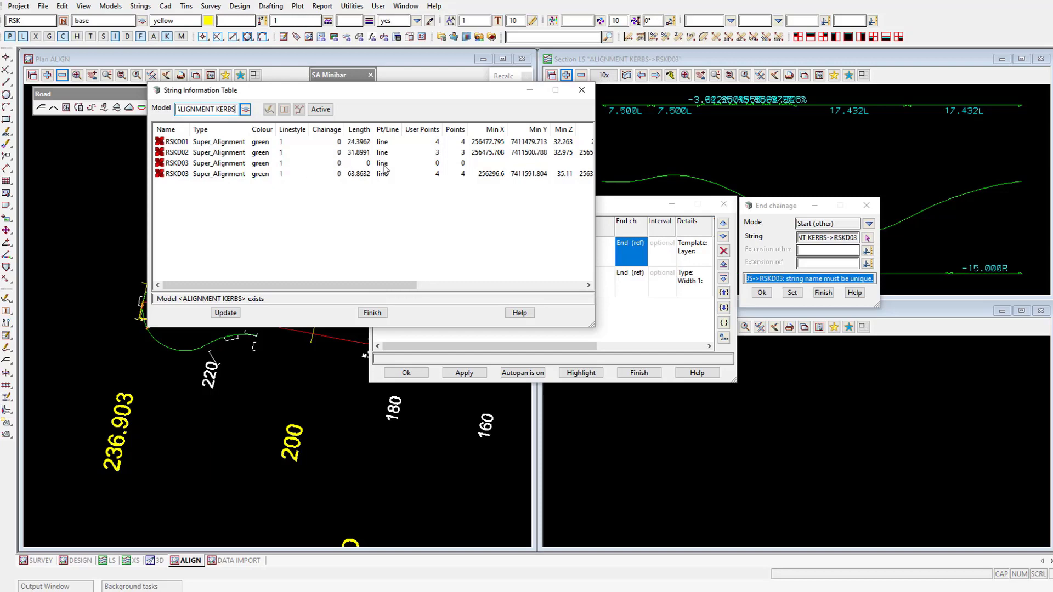
click(234, 167)
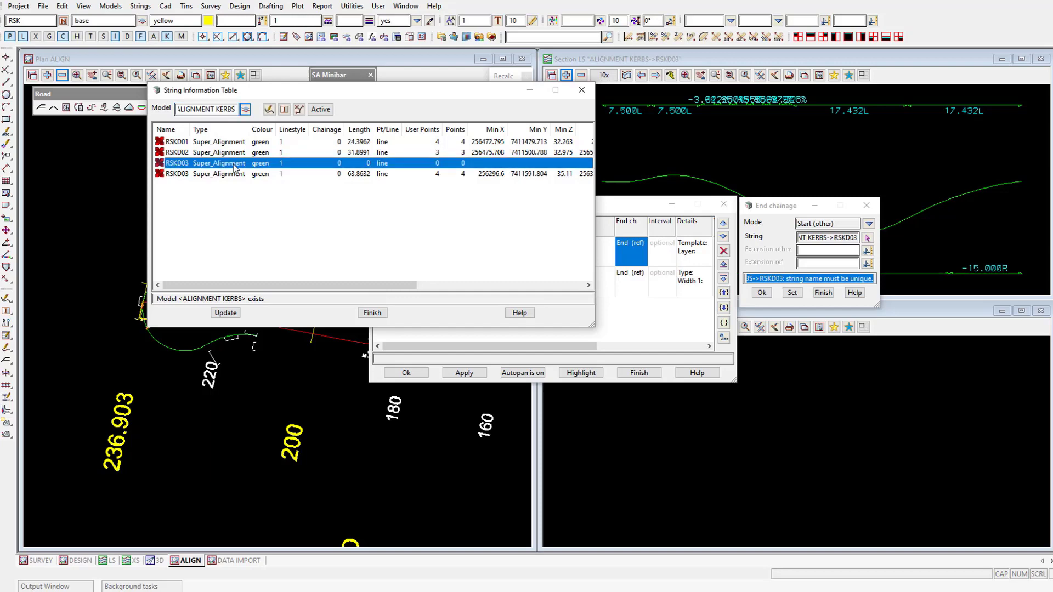
click(301, 117)
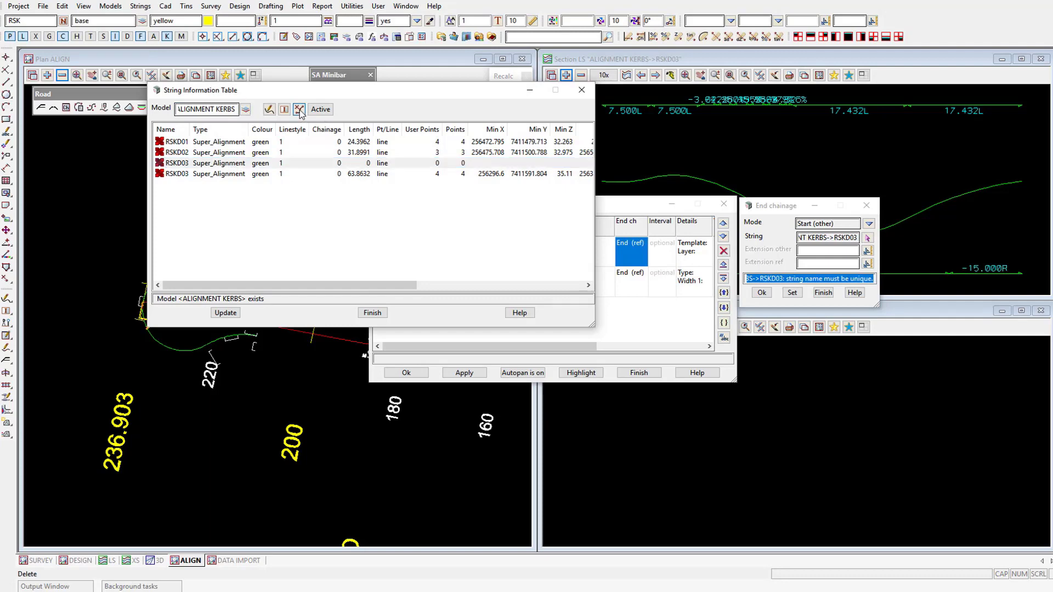
click(224, 312)
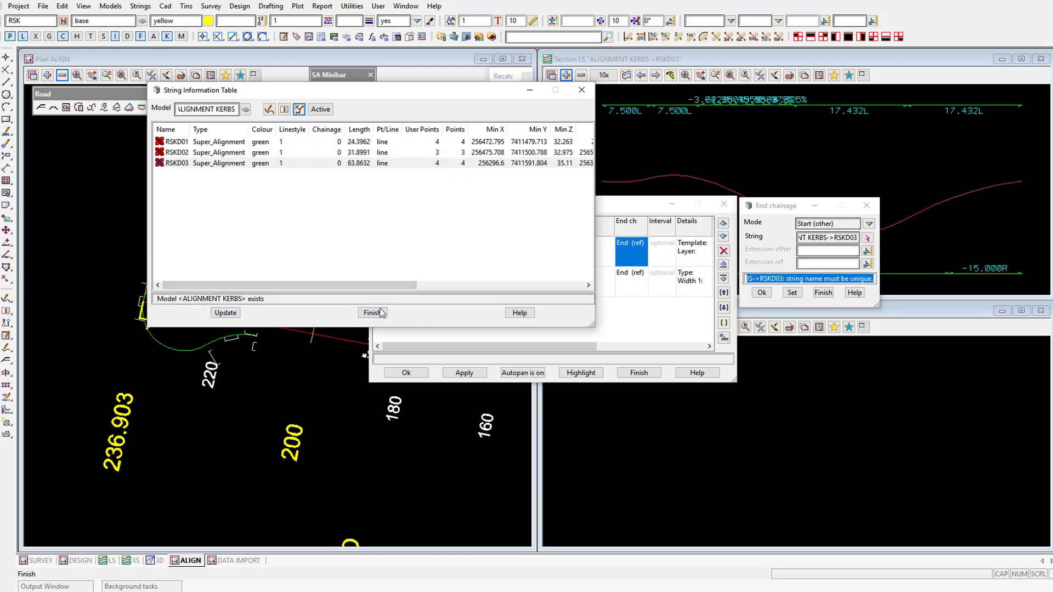
click(372, 312)
Set the ROAD LHS full-template modifier's end chainage to Start (other) of string ALIGNMENT KERBS->RSKD03.
click(795, 293)
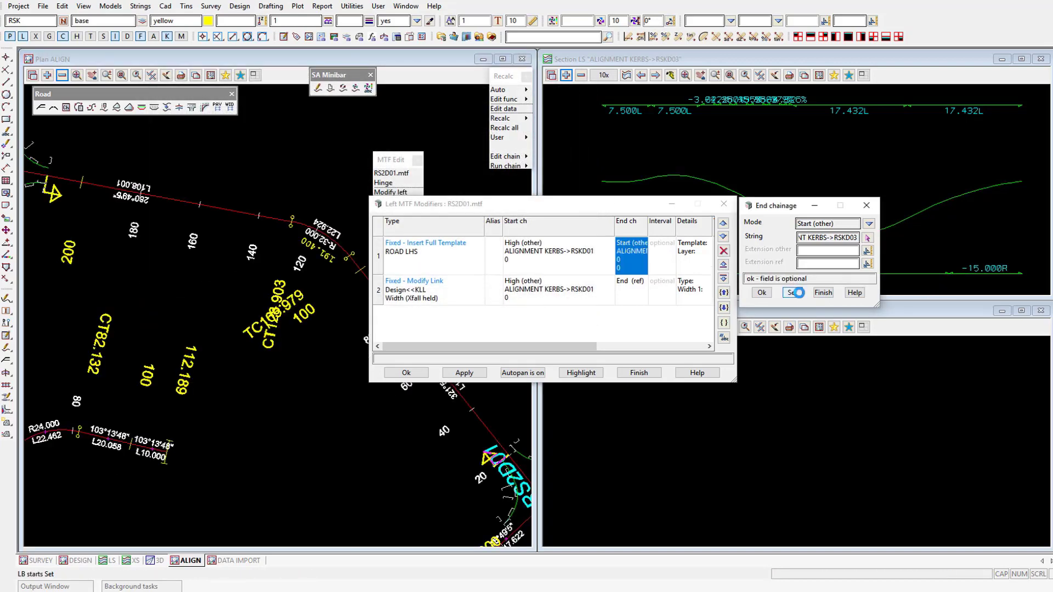
scroll(285, 351, down, 4)
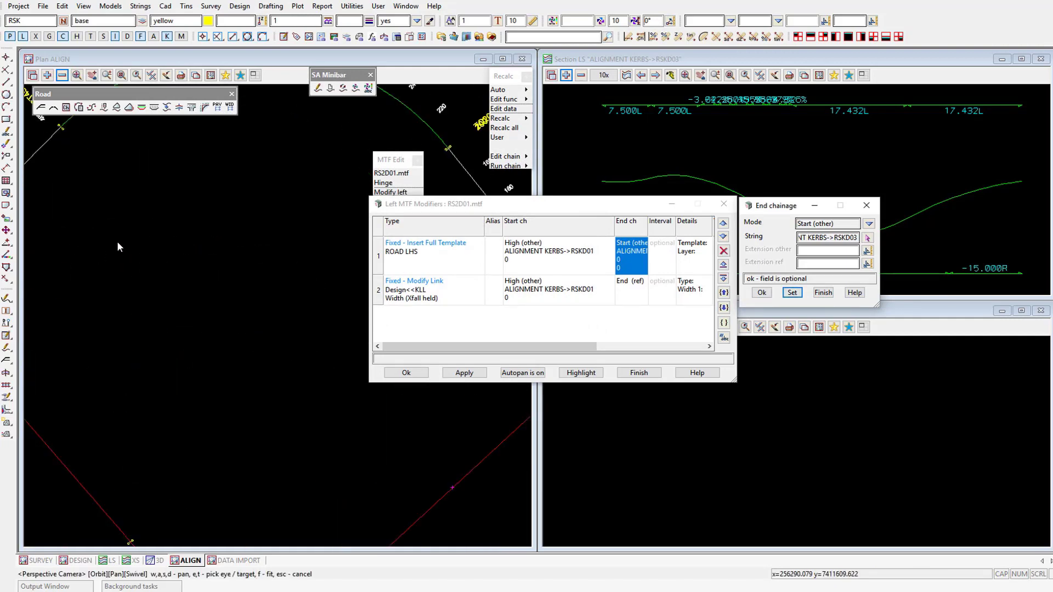
scroll(134, 255, up, 2)
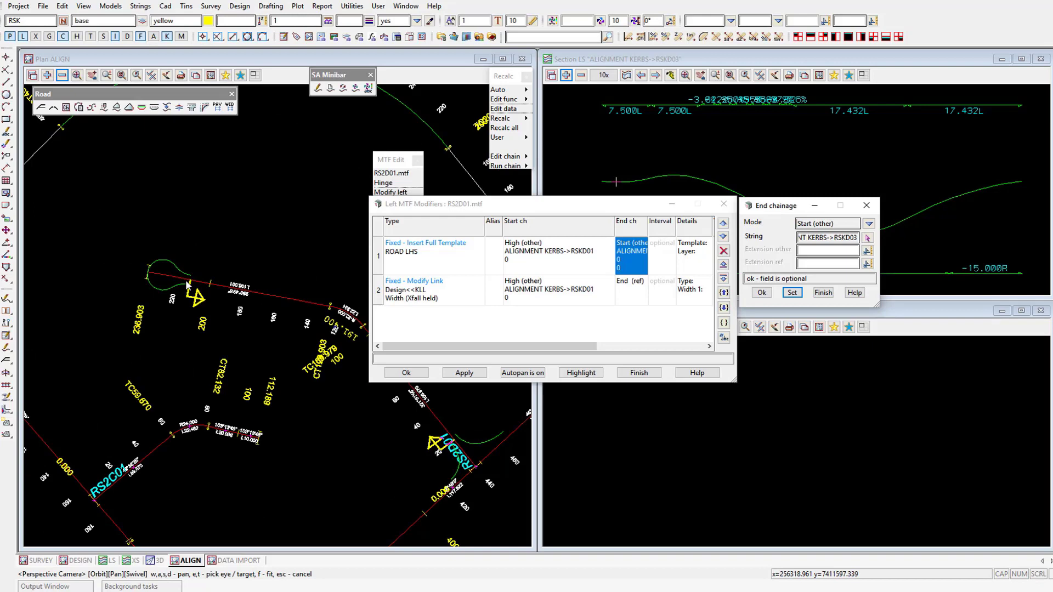
scroll(186, 283, up, 3)
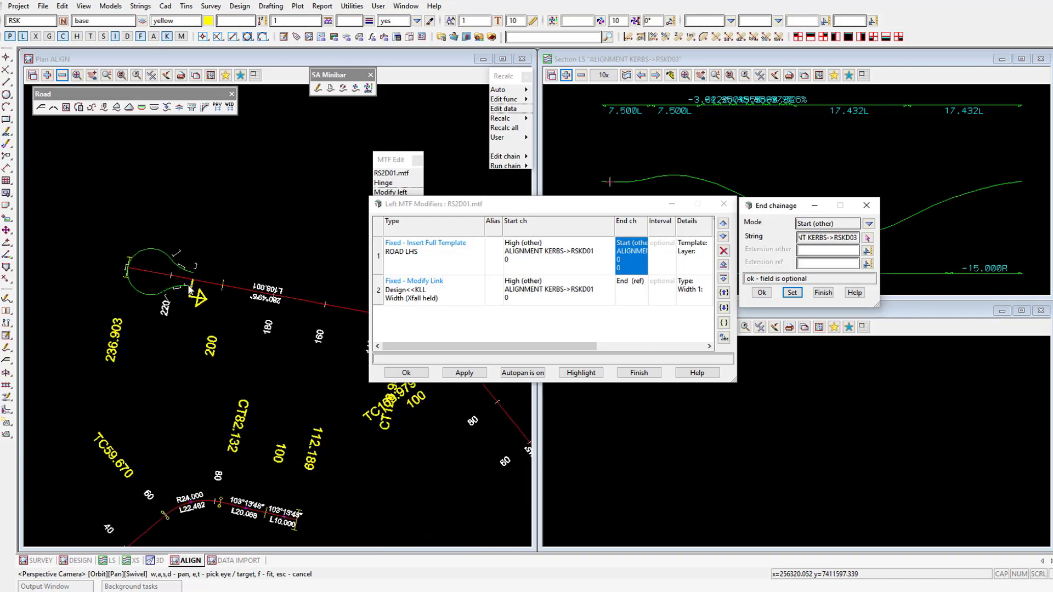
scroll(189, 282, up, 2)
scroll(191, 279, down, 2)
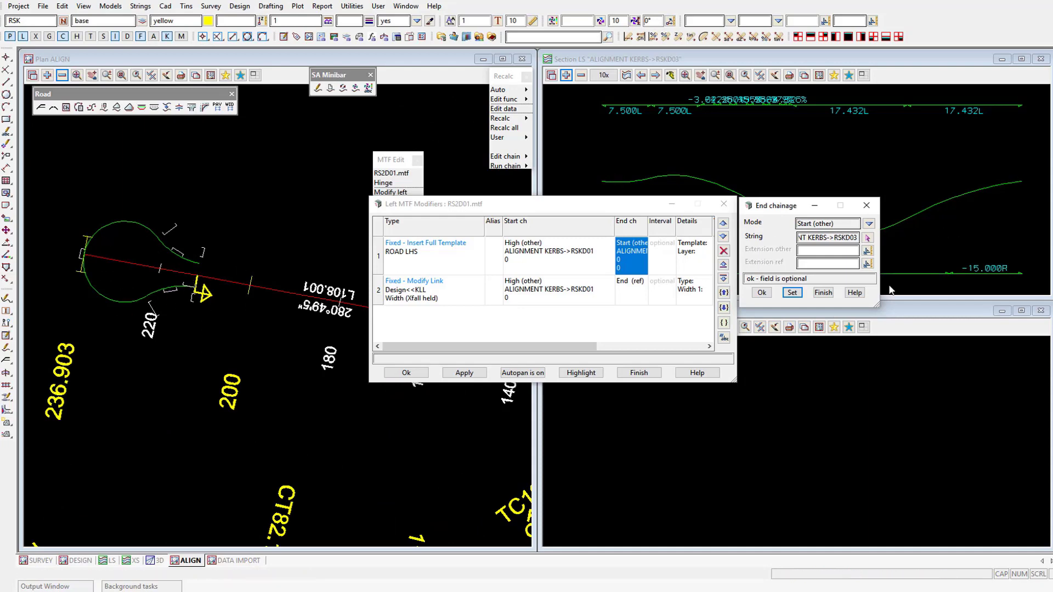
click(755, 295)
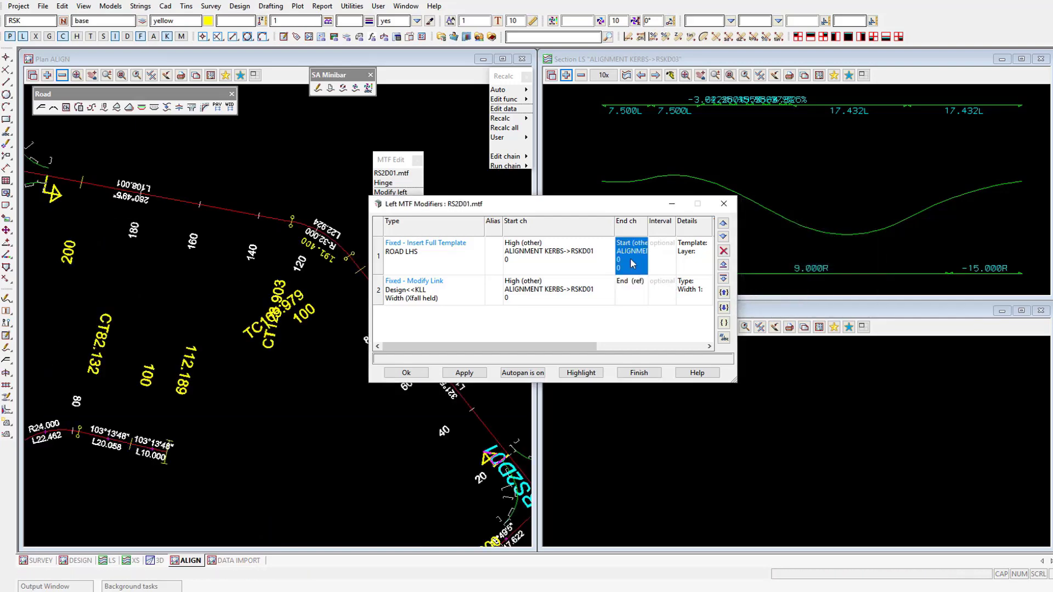
Copy the ROAD LHS end chainage to the Design<<KLL width modifier and apply the left modifiers.
key(ctrl+c)
click(632, 290)
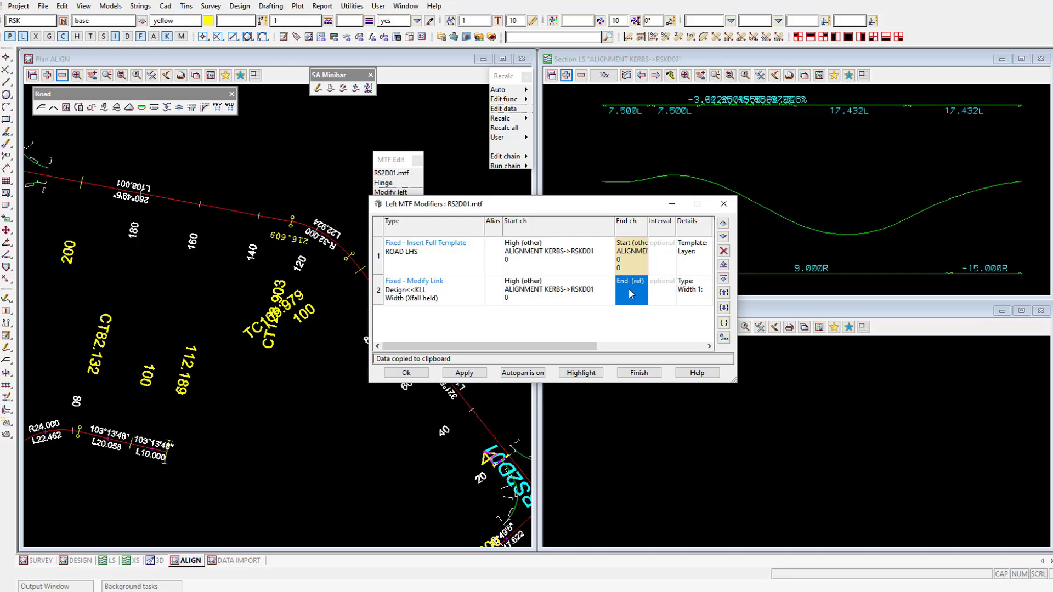
key(ctrl+v)
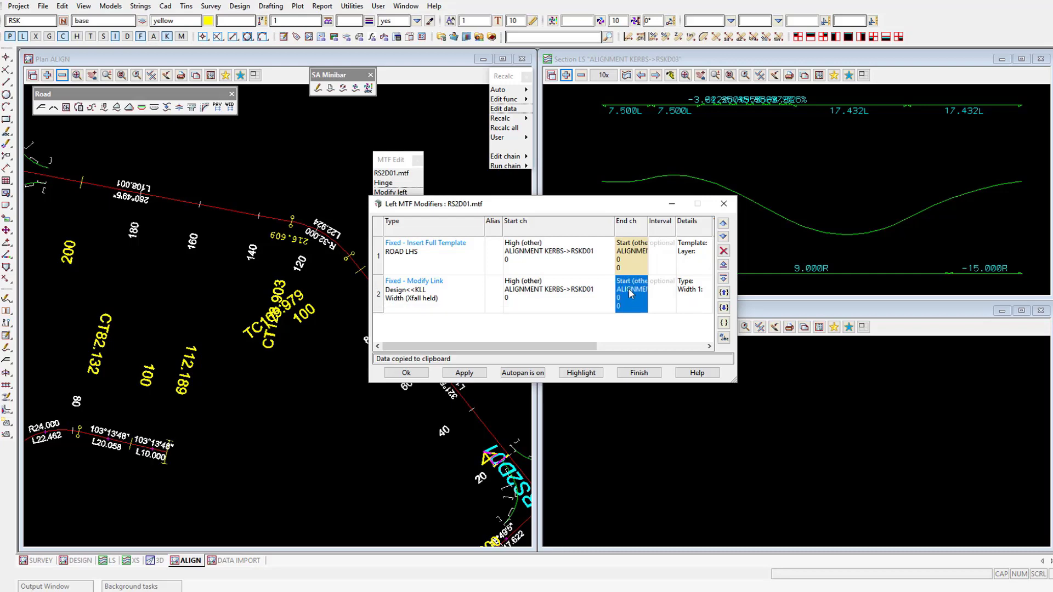
click(464, 373)
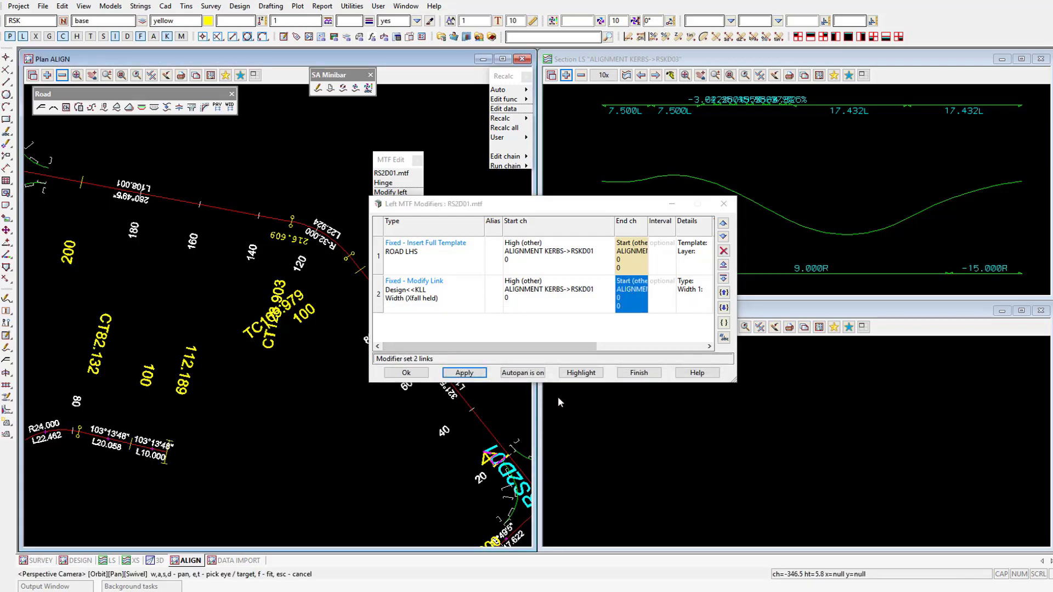
click(417, 375)
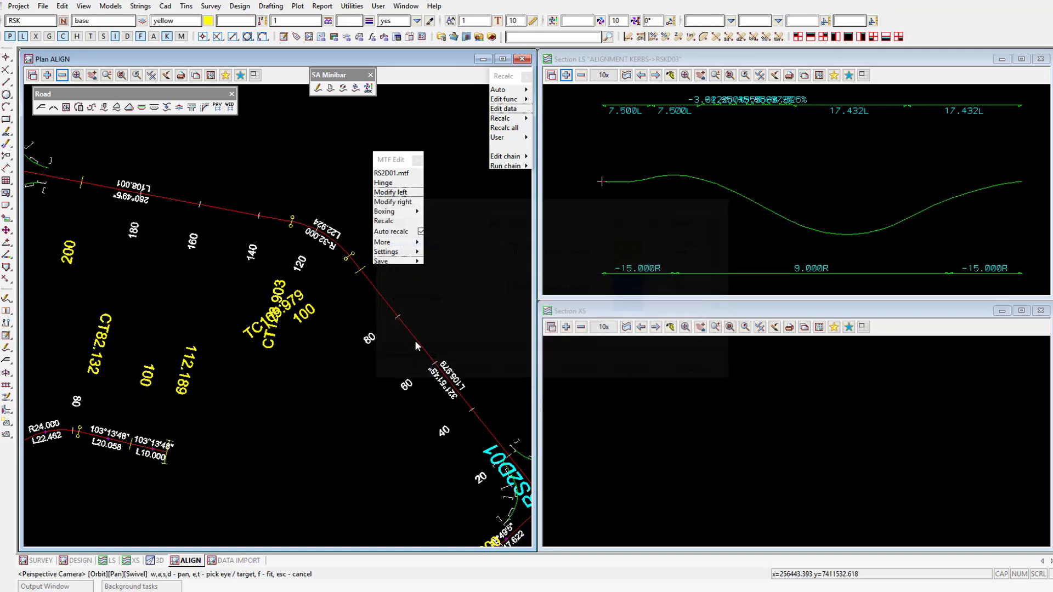
Open the right modifiers of RS2D01.mtf for editing and check the ROAD RHS modifier's start chainage settings.
click(404, 202)
drag(458, 374, 659, 215)
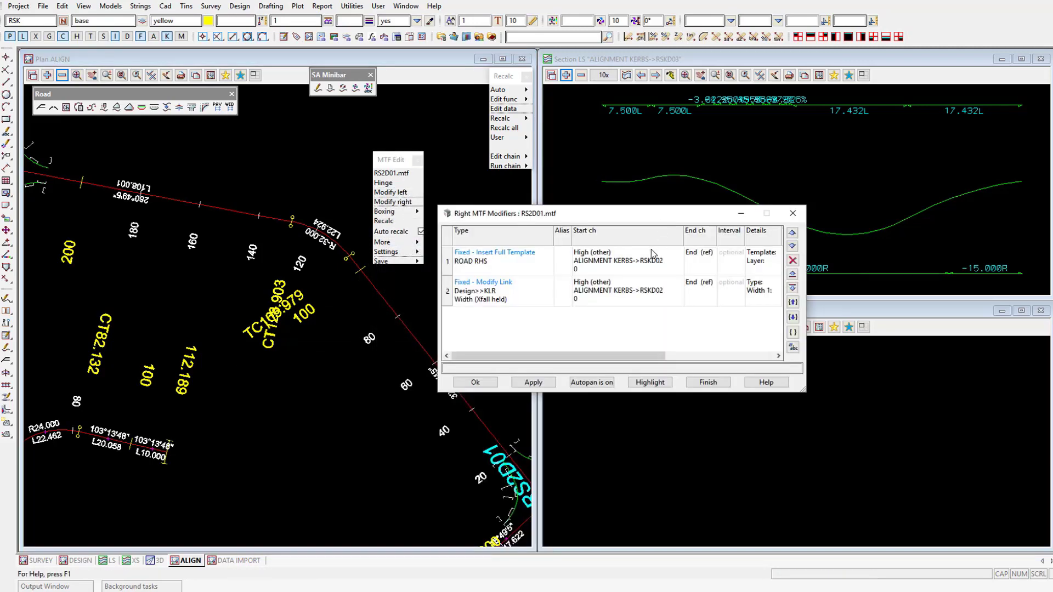
scroll(295, 411, down, 2)
scroll(123, 258, up, 1)
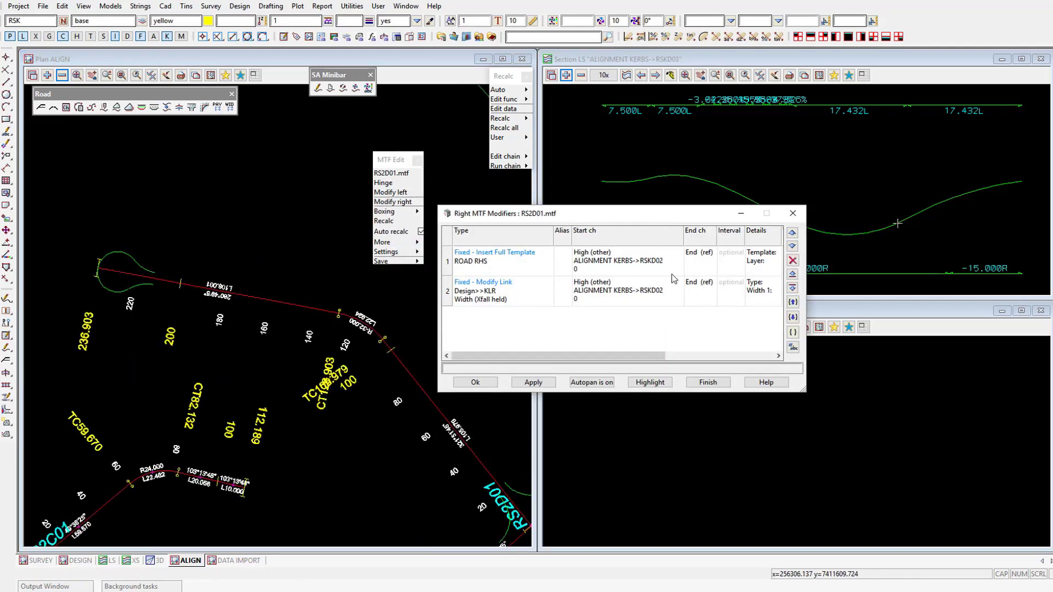
double_click(680, 259)
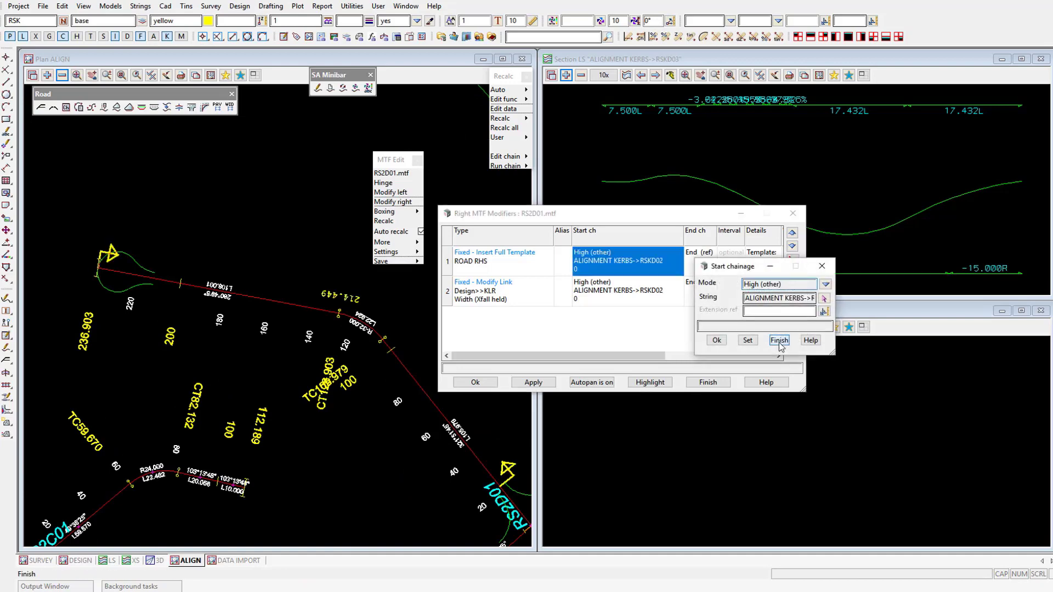
click(779, 340)
Set the ROAD RHS full-template modifier's end chainage to End (other) of string ALIGNMENT KERBS->RSKD03.
double_click(699, 258)
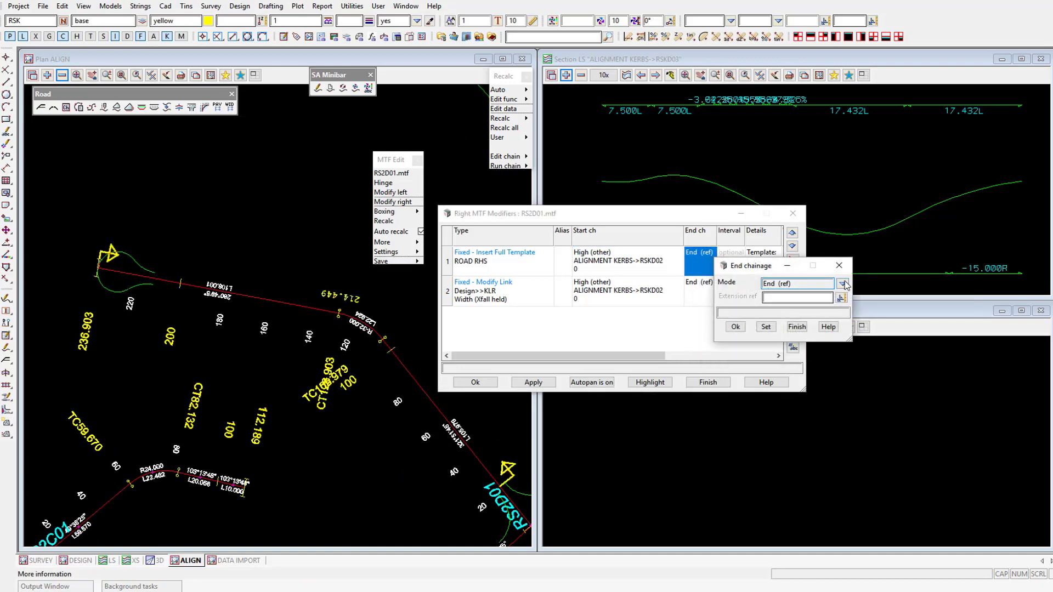
click(842, 283)
click(883, 335)
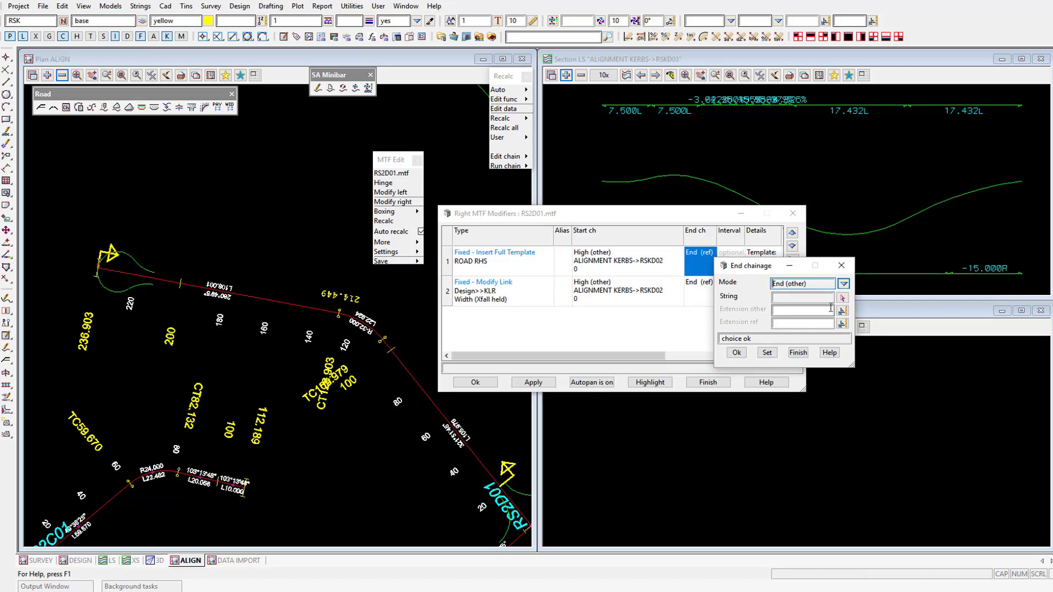
click(843, 299)
click(134, 260)
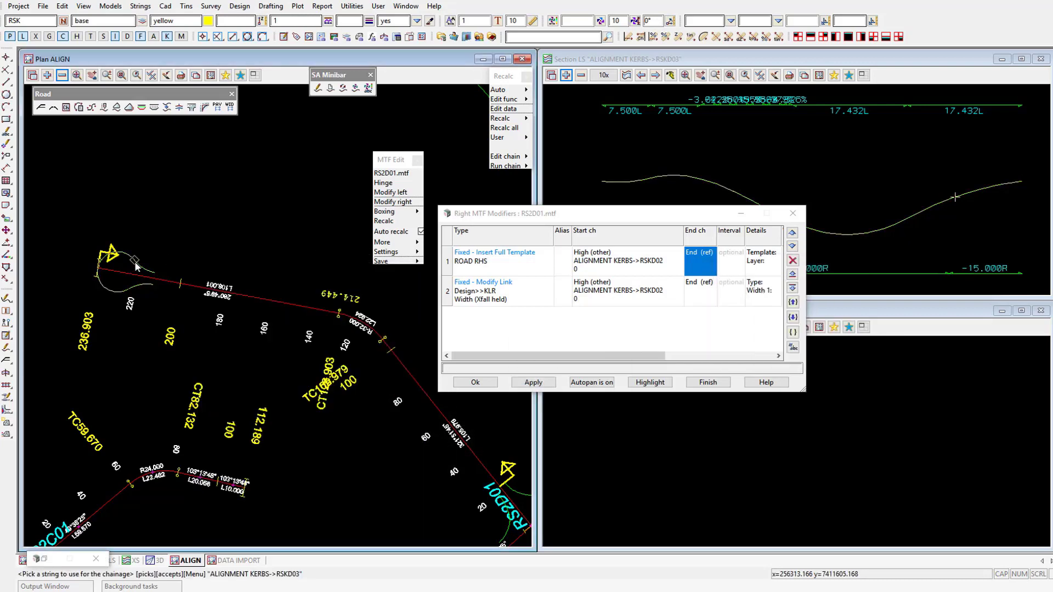
middle_click(134, 261)
click(737, 354)
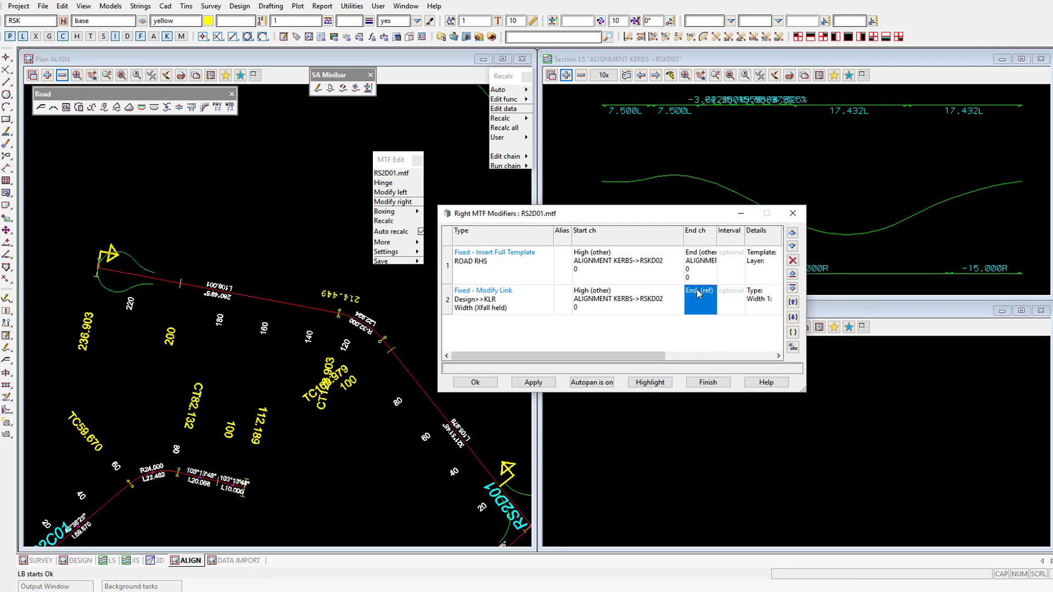
Copy the ROAD RHS end chainage to the Design>>KLR width modifier and apply the right modifiers.
key(ctrl+c)
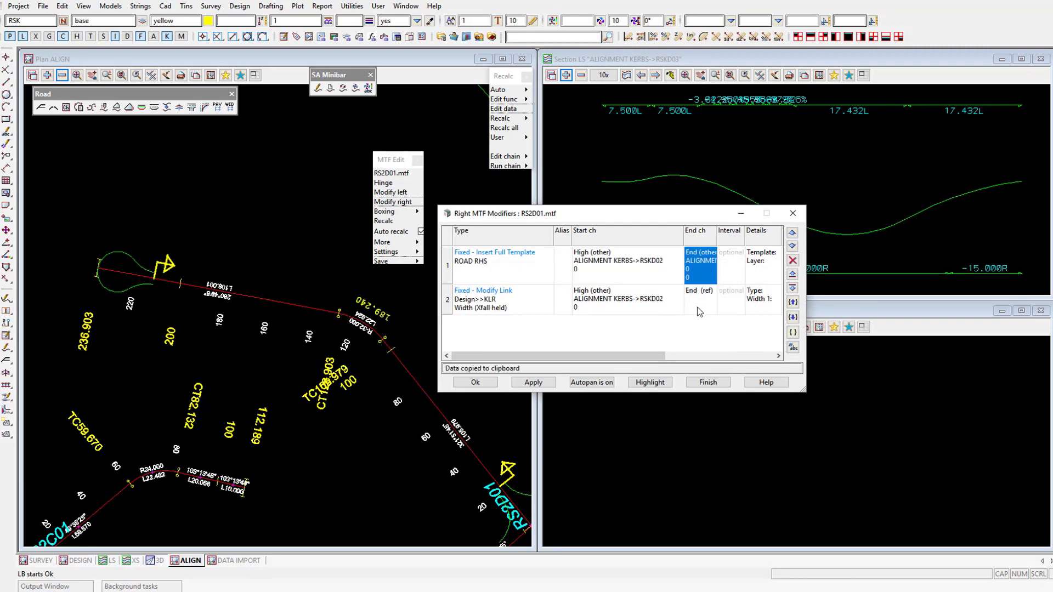
click(699, 308)
key(ctrl+v)
click(533, 382)
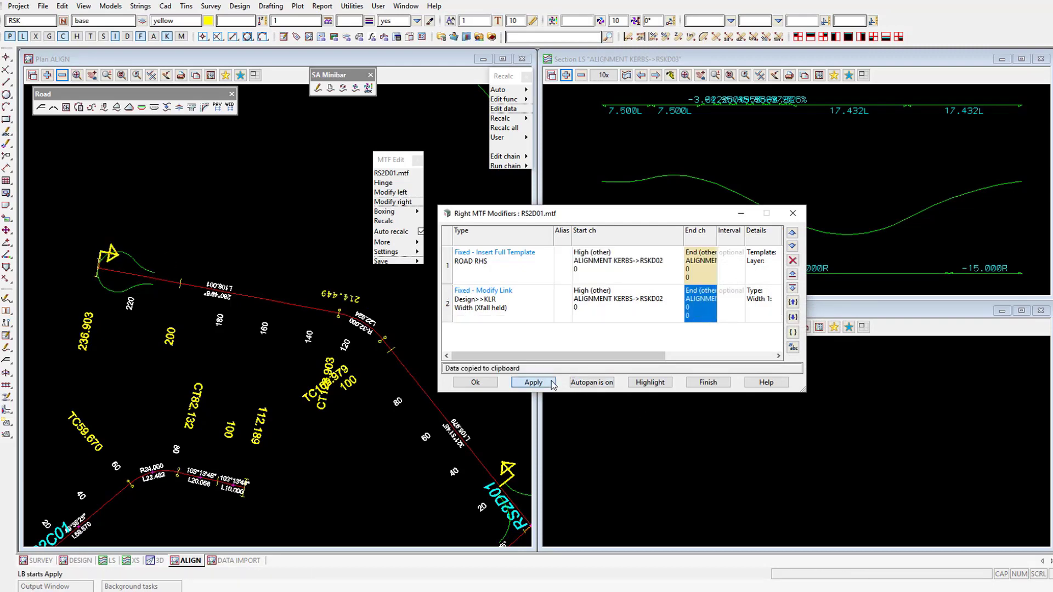
click(497, 384)
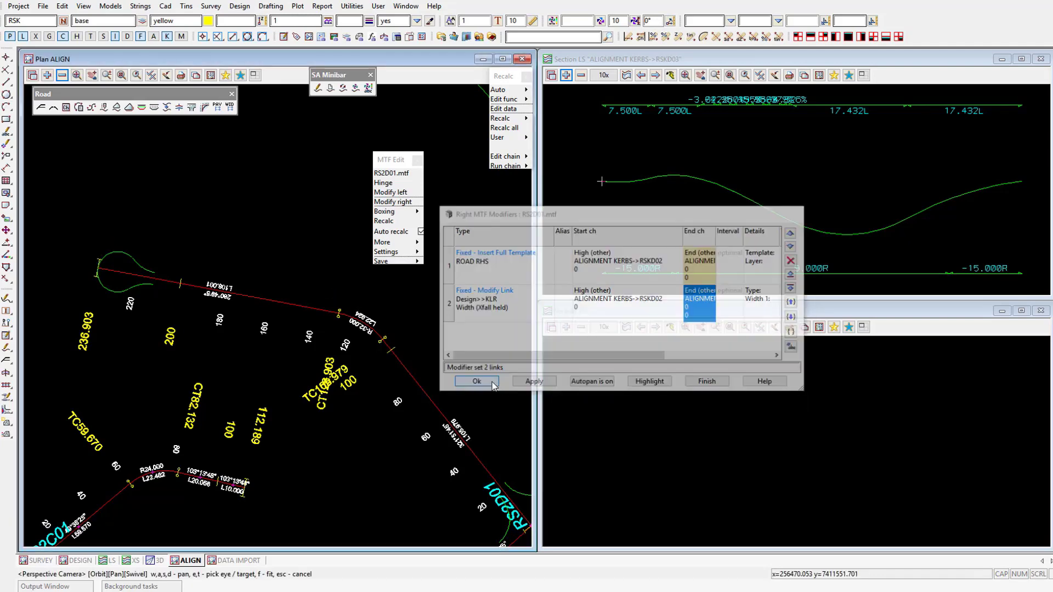
Show the cul-de-sac end of RS2D01 in the DESIGN plan view and bring up the 3D perspective view.
click(77, 559)
scroll(327, 412, down, 5)
scroll(163, 284, up, 1)
scroll(162, 283, up, 2)
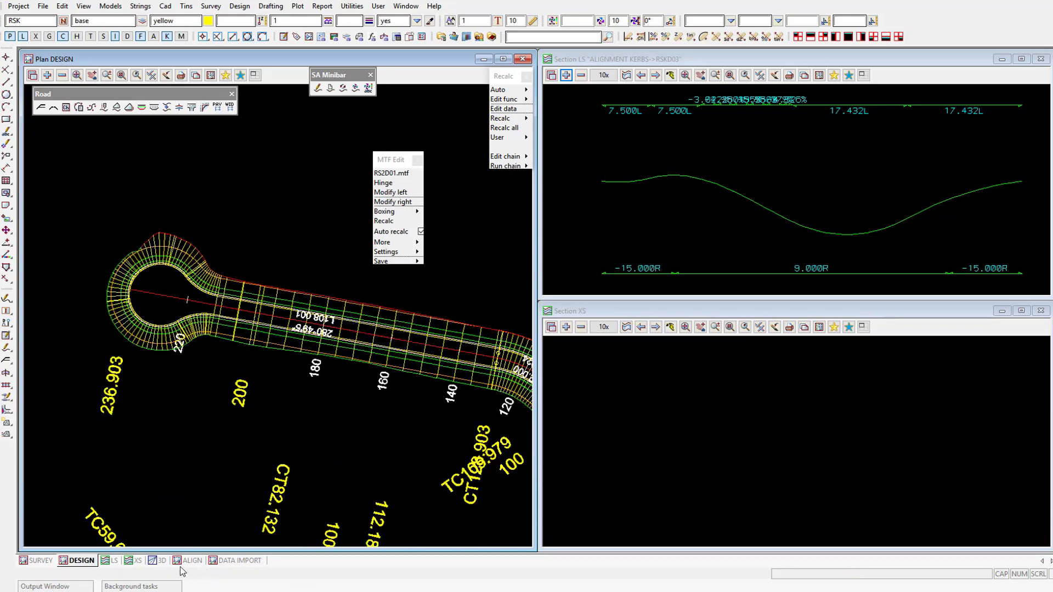
click(157, 560)
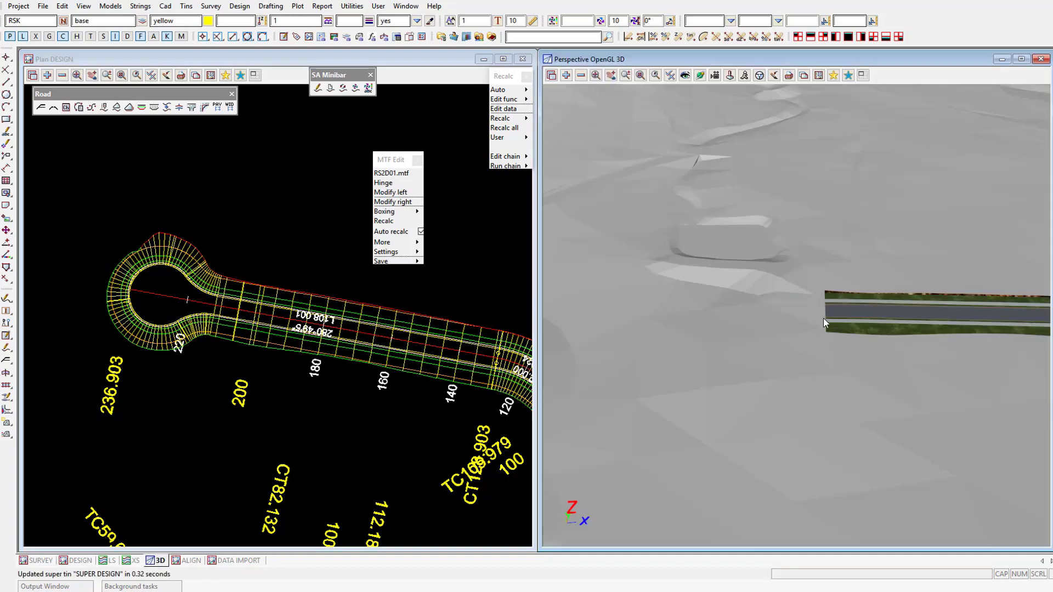
Add the RSKD03 tin to the SUPER DESIGN super tin and update it.
click(185, 6)
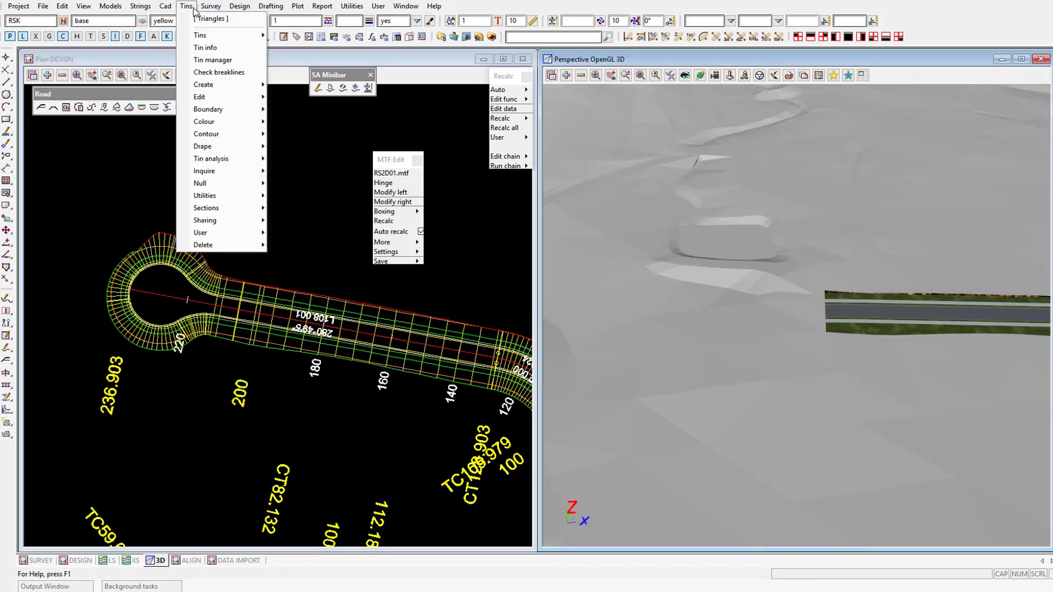
mouse_move(230, 97)
click(330, 127)
click(493, 154)
click(543, 206)
double_click(543, 205)
click(362, 280)
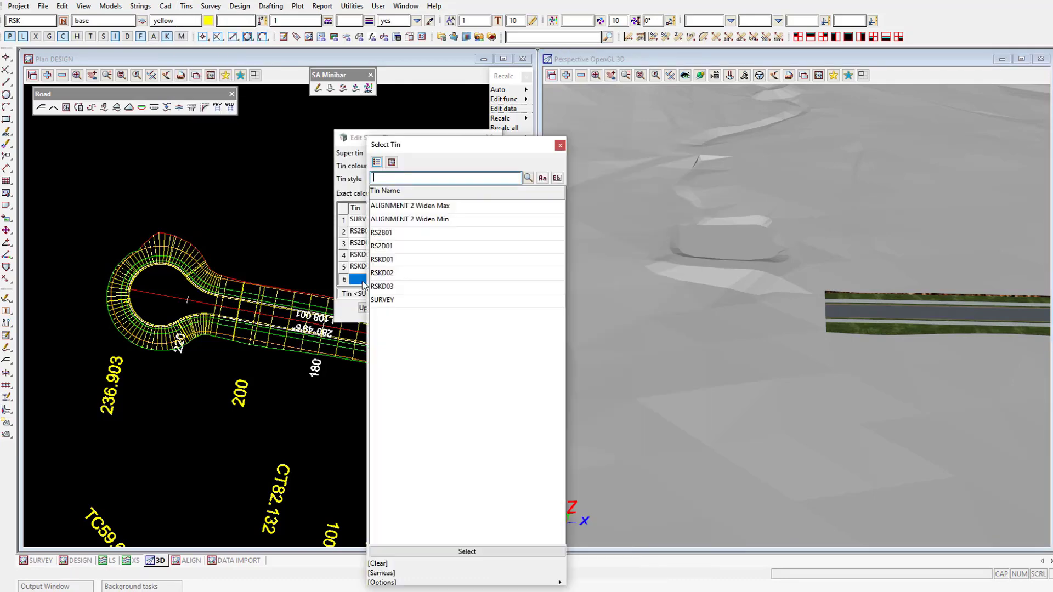
double_click(395, 286)
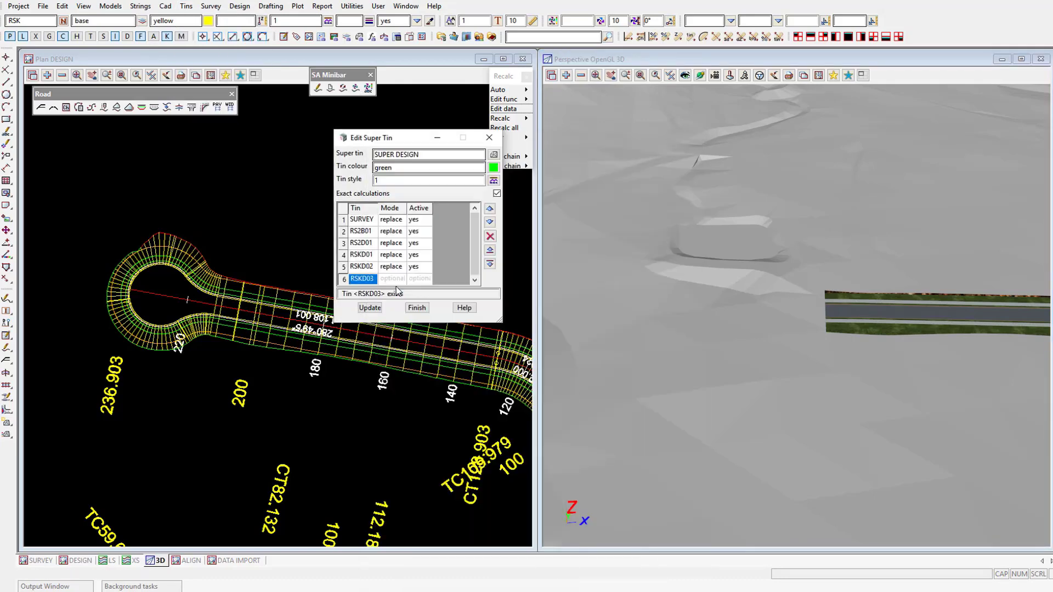
click(369, 308)
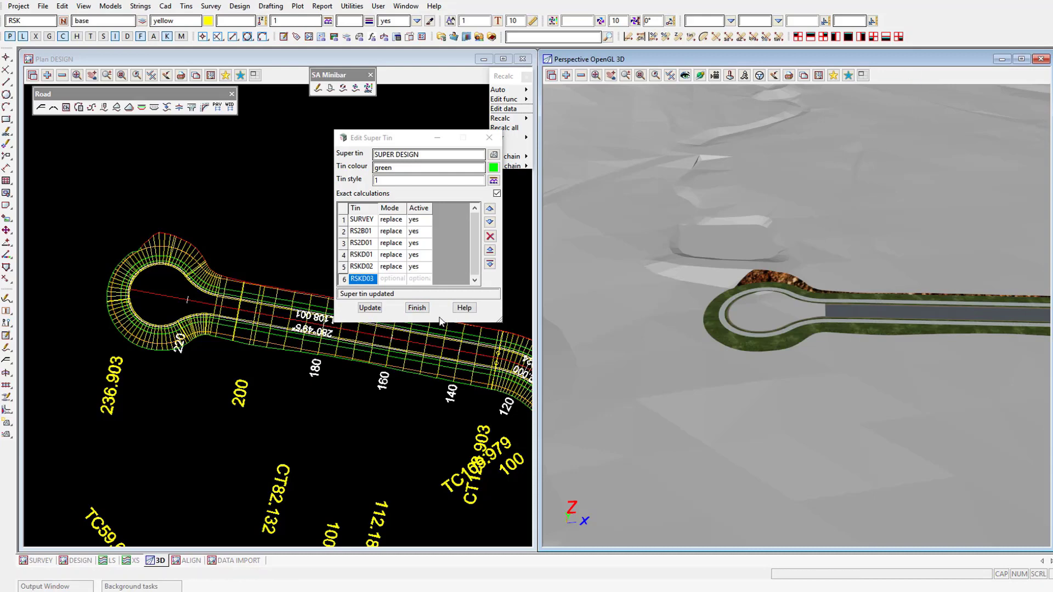
click(417, 307)
Save the RS2D01.mtf changes and finish the MTF edit.
scroll(169, 291, up, 2)
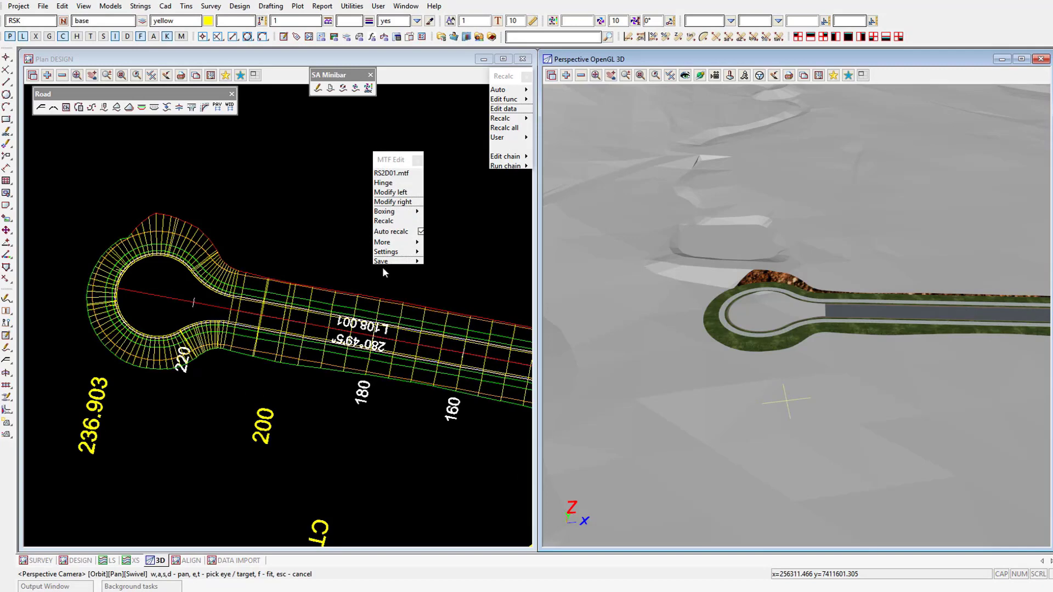
click(405, 262)
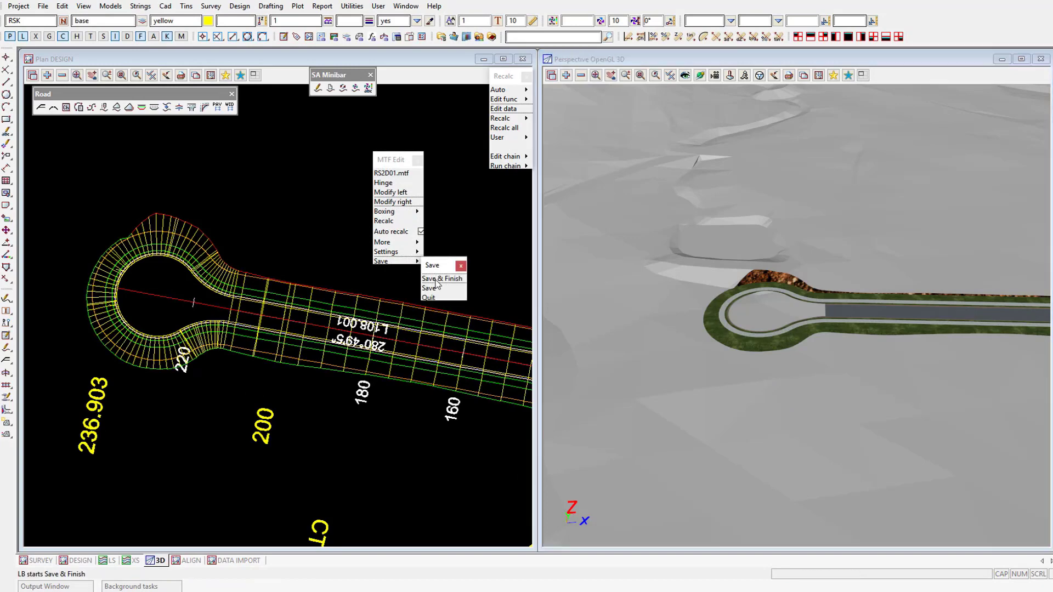
click(436, 280)
click(476, 329)
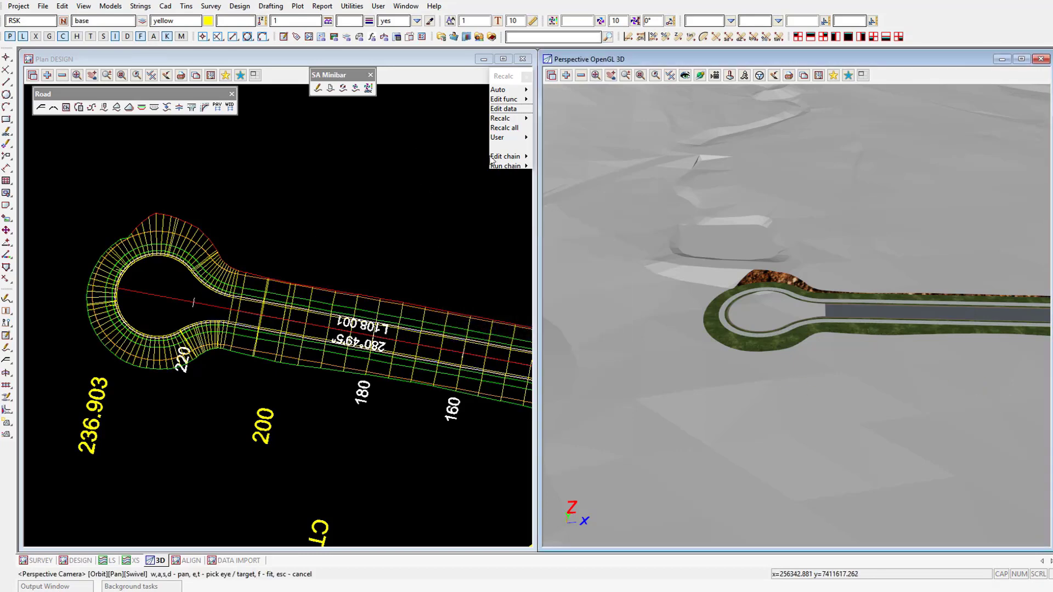
Start a template data edit on kerb RSKD03 and bring up its right modifiers.
click(503, 108)
click(178, 248)
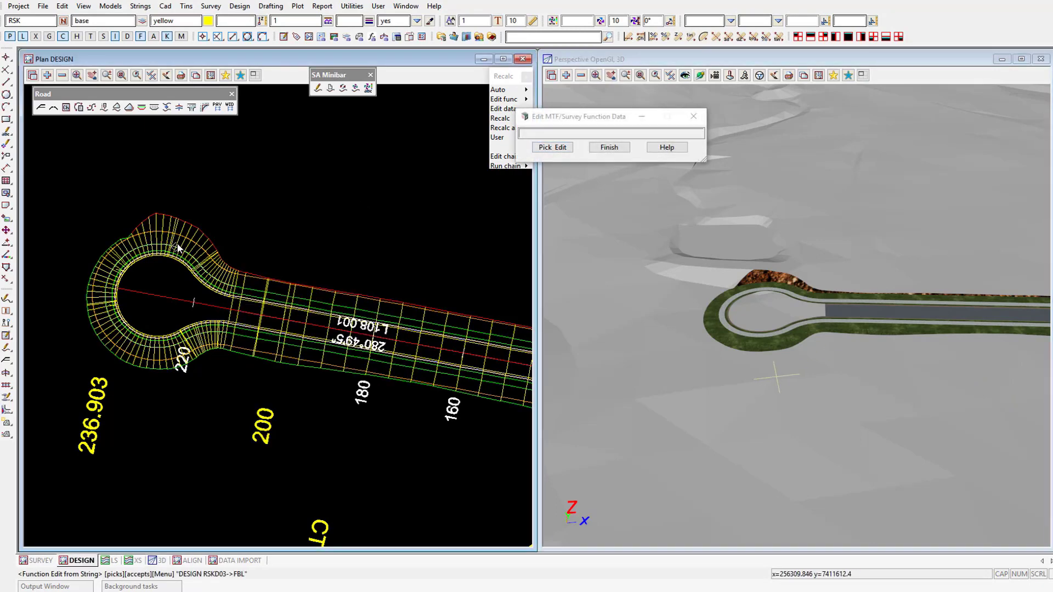
drag(201, 250, 327, 129)
click(329, 175)
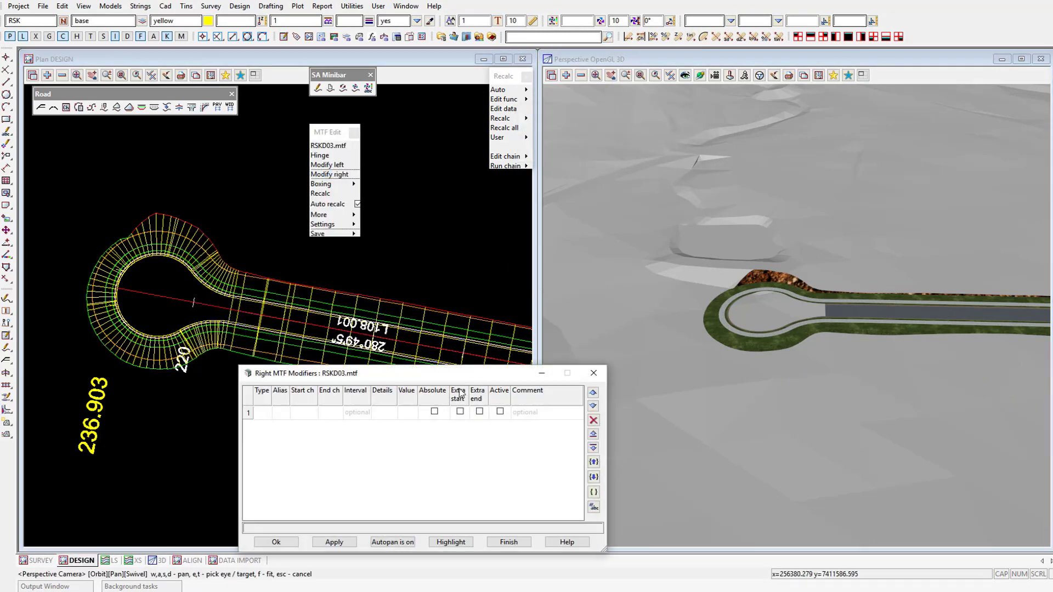
Add an MTF Snippet to the RSKD03 right modifiers using INS_K_INT_PAV_GRADE.mtfsnippet.
click(262, 414)
click(262, 417)
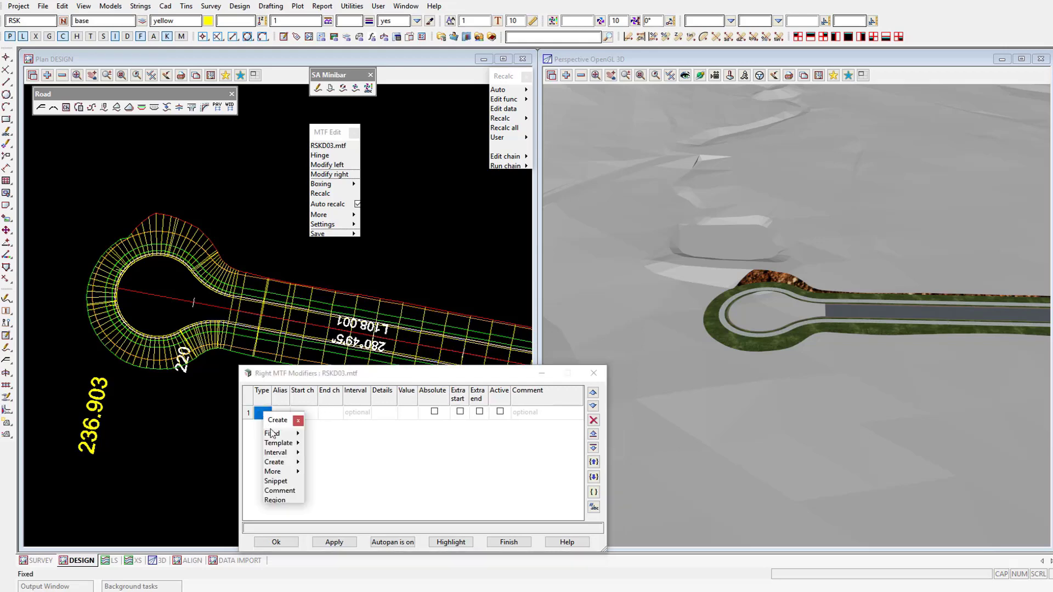
click(275, 482)
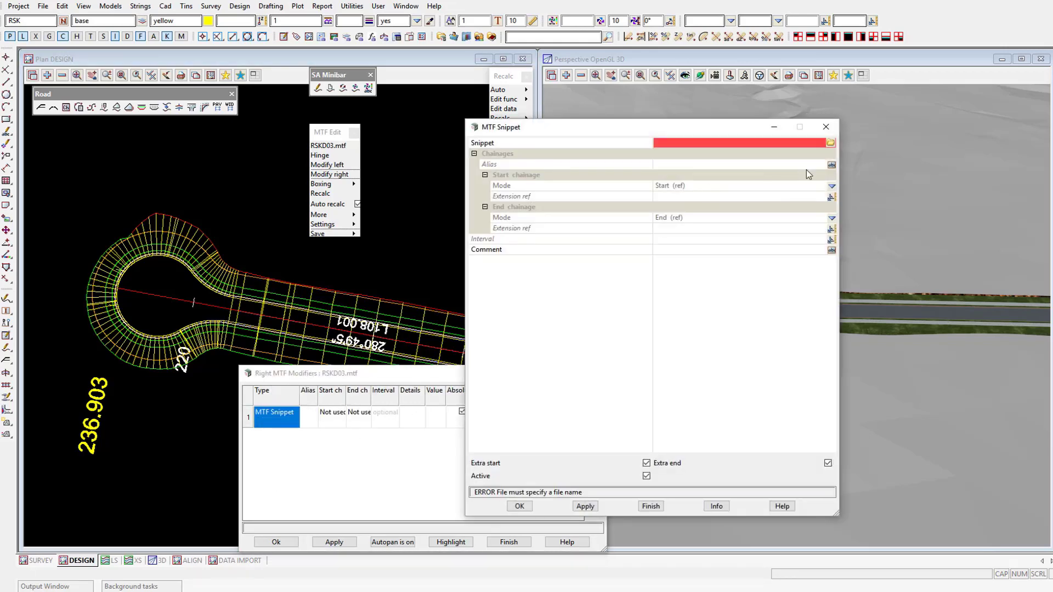
click(829, 143)
double_click(877, 178)
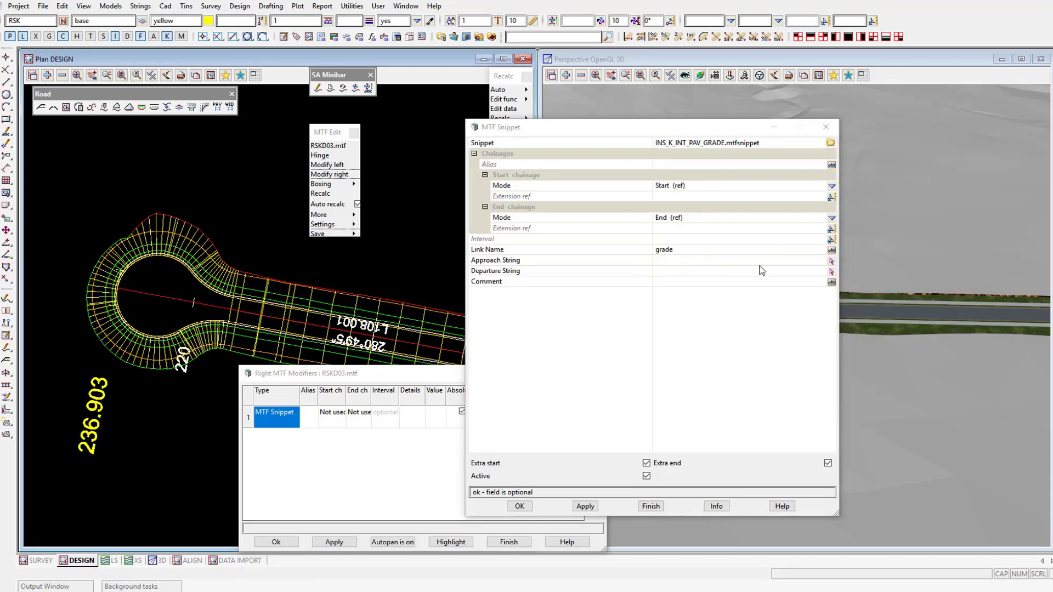
Set both the snippet's approach and departure strings to road centreline ALIGNMENT 2->RS2D01.
click(831, 264)
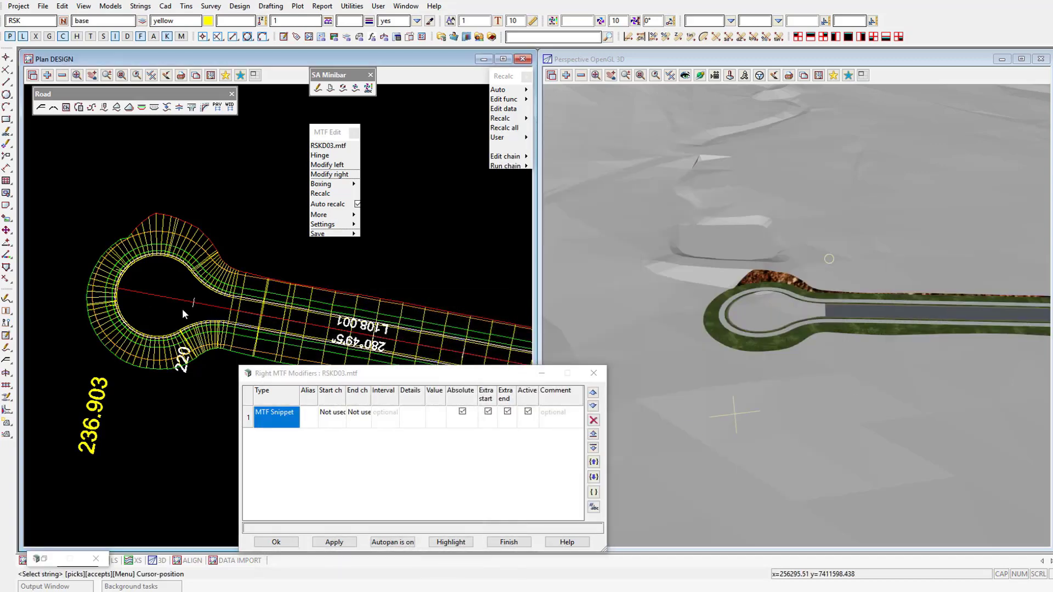
click(166, 299)
middle_click(166, 301)
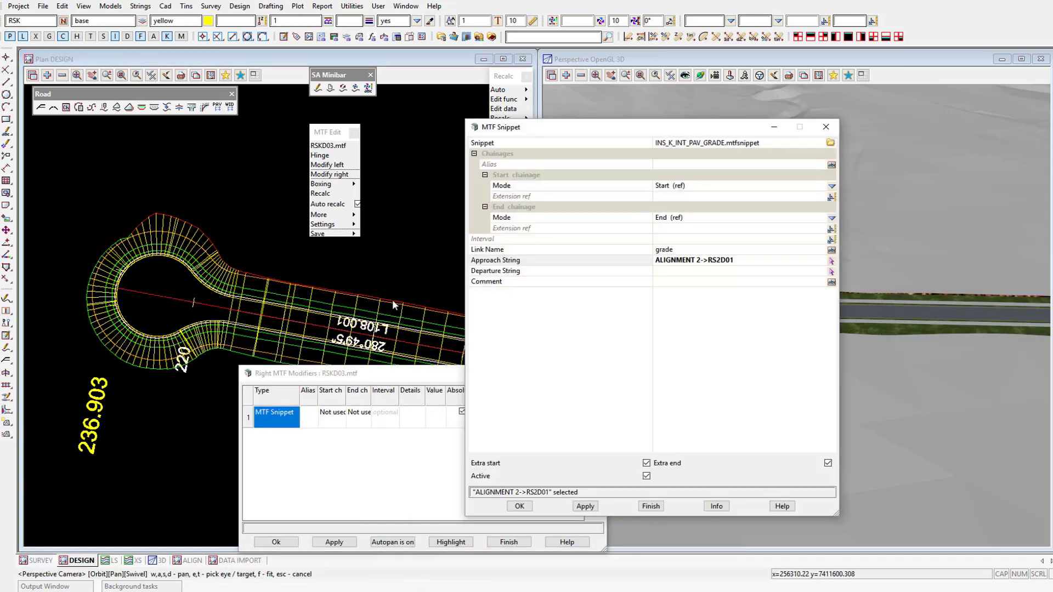
click(831, 272)
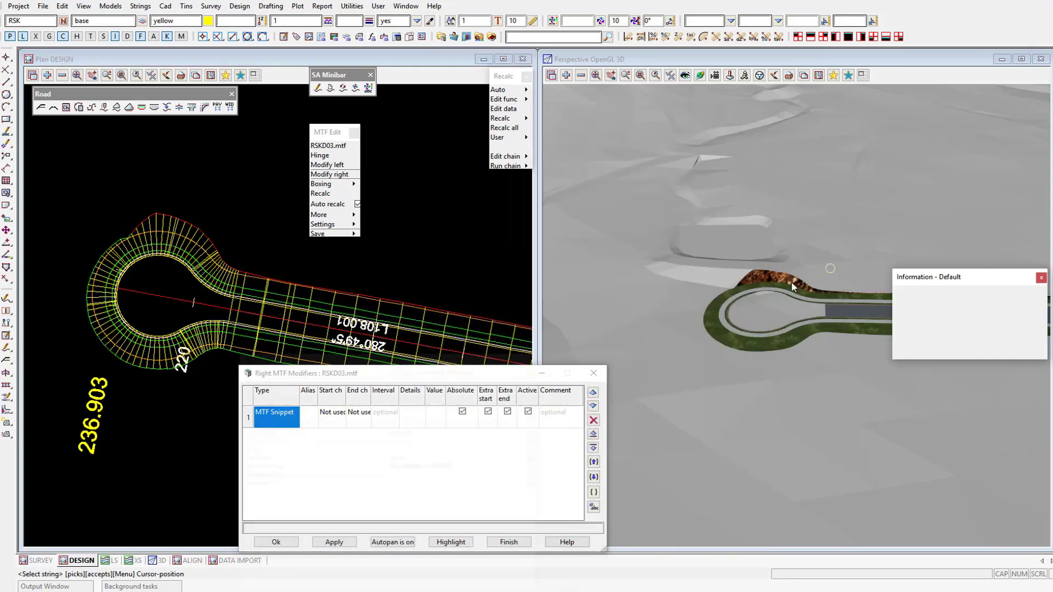
click(163, 297)
middle_click(166, 297)
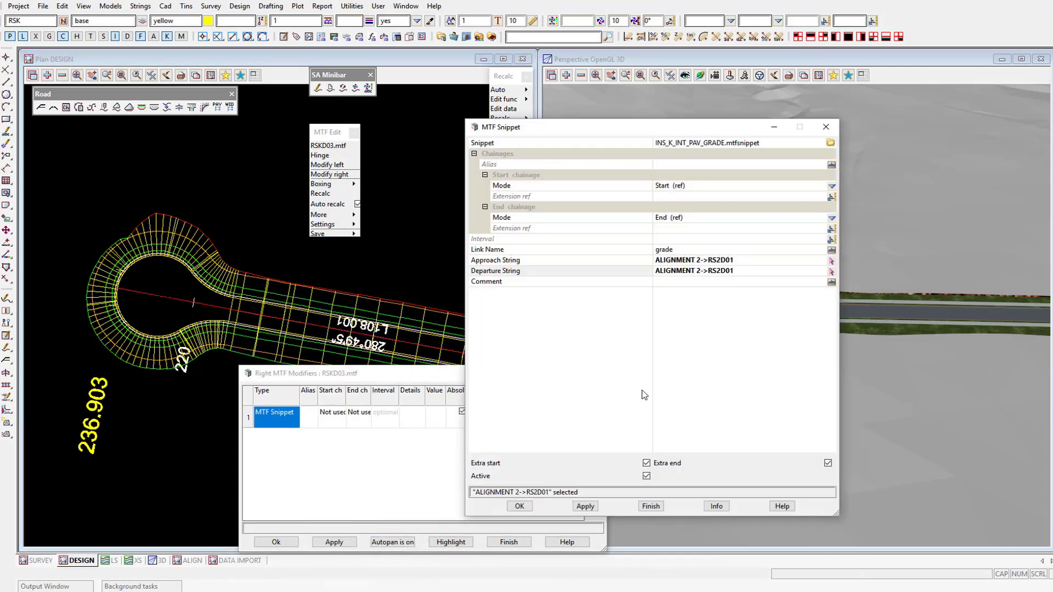
Apply the pavement grade snippet to RSKD03 and refresh the 3D perspective view.
click(585, 506)
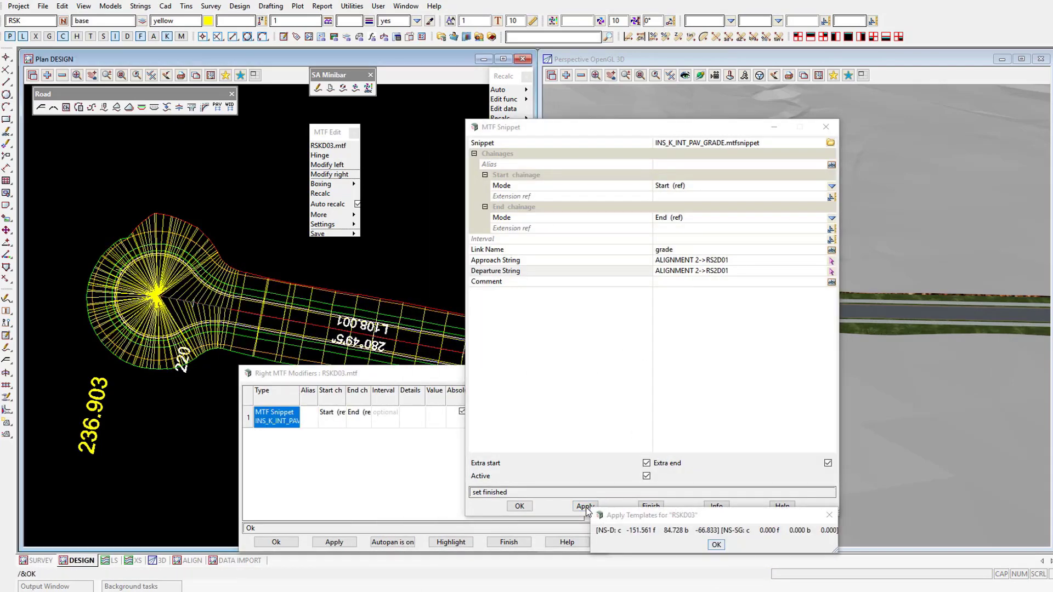
click(716, 544)
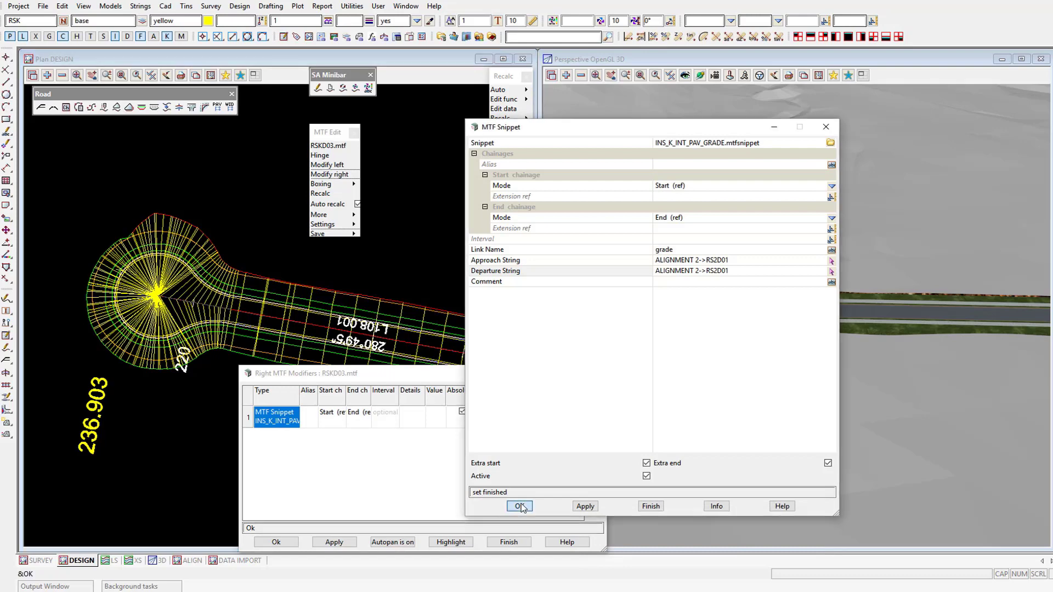
click(519, 506)
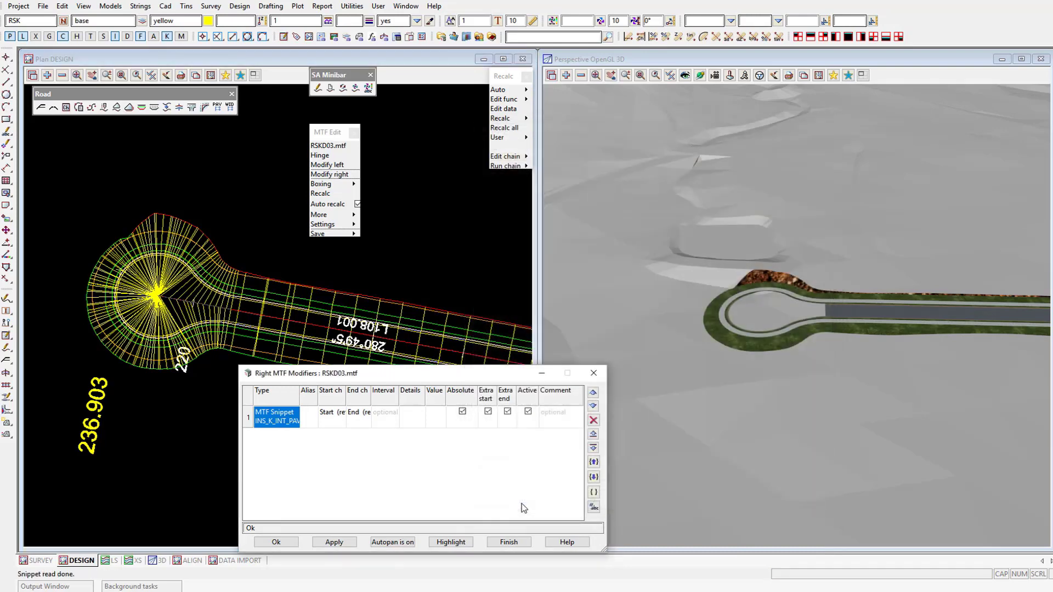
click(979, 80)
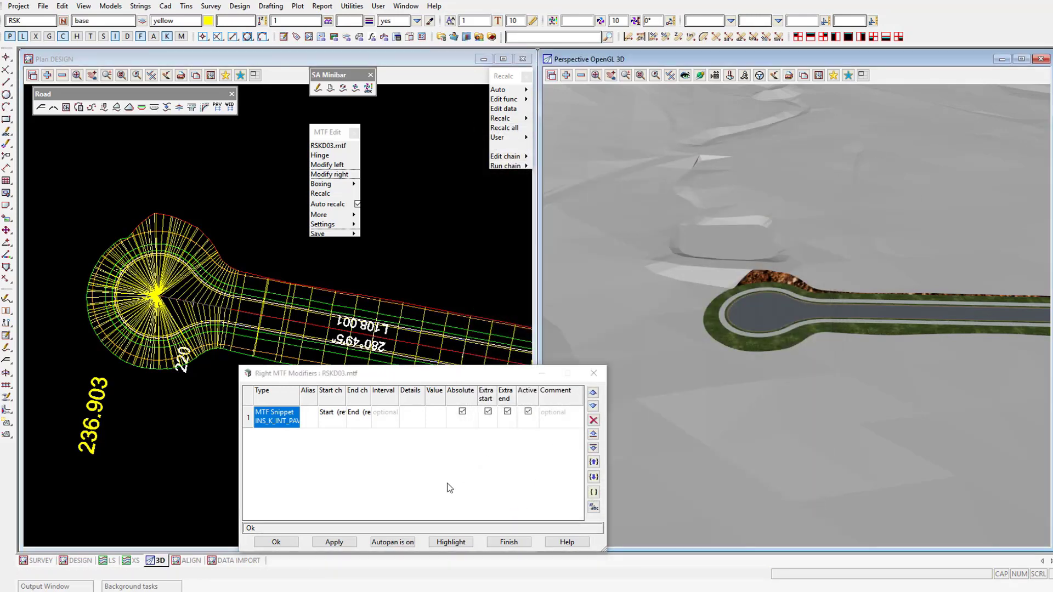
Close the right modifiers, then save RSKD03.mtf and finish its edit.
click(508, 541)
scroll(259, 397, down, 3)
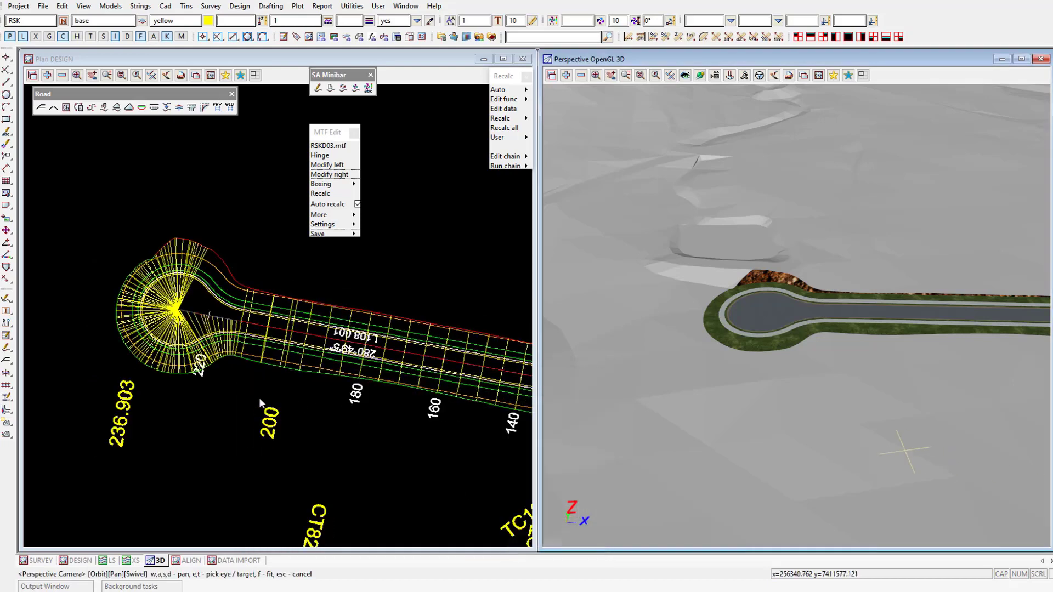
scroll(250, 373, up, 1)
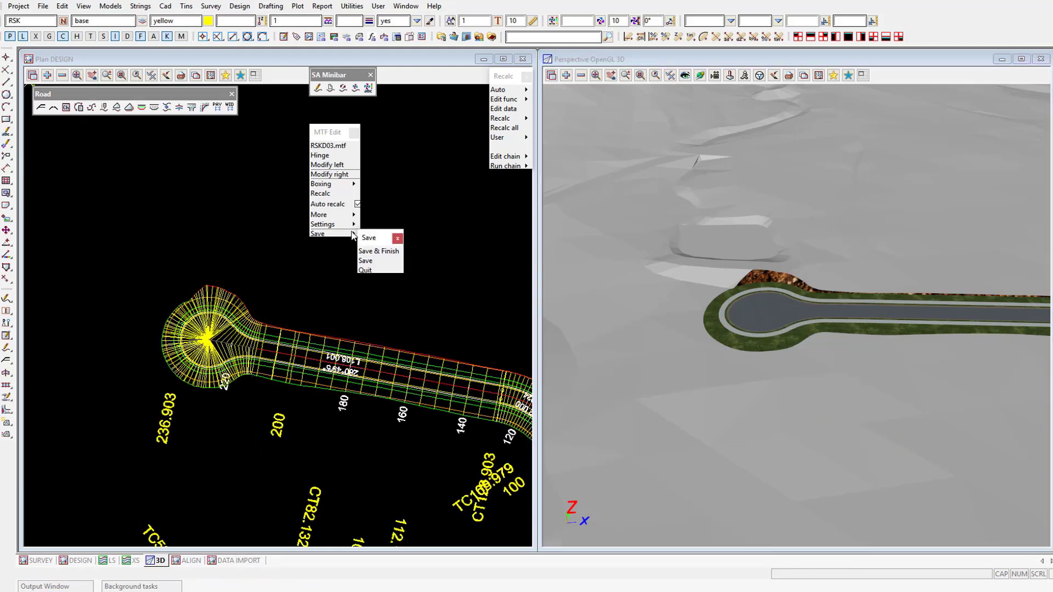
click(376, 255)
click(475, 332)
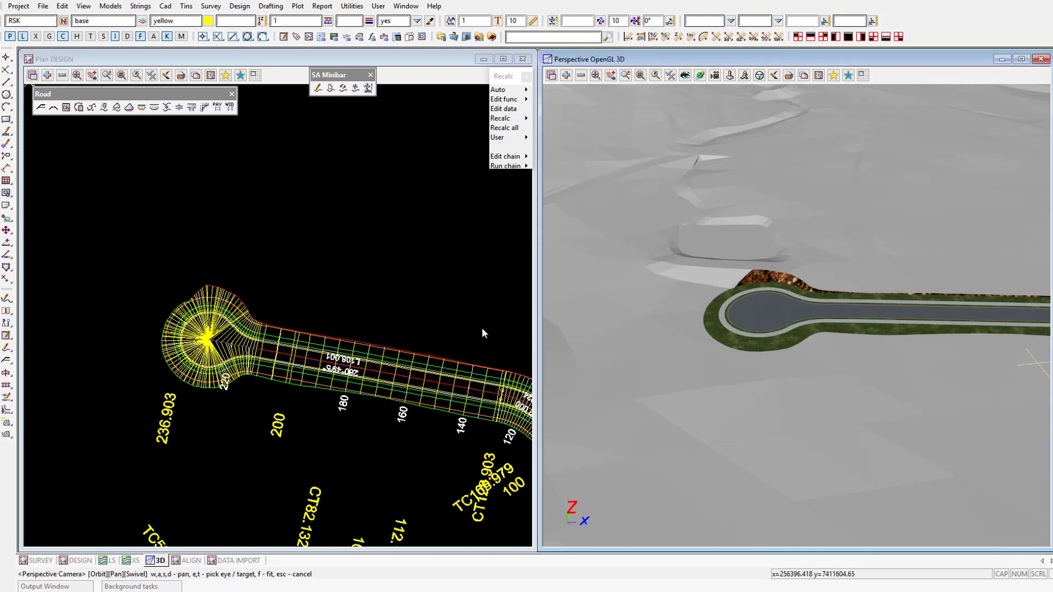
Edit DESIGN.chain and insert a Function command for RSKD03 after Recalc RSKD02.
click(505, 165)
double_click(565, 183)
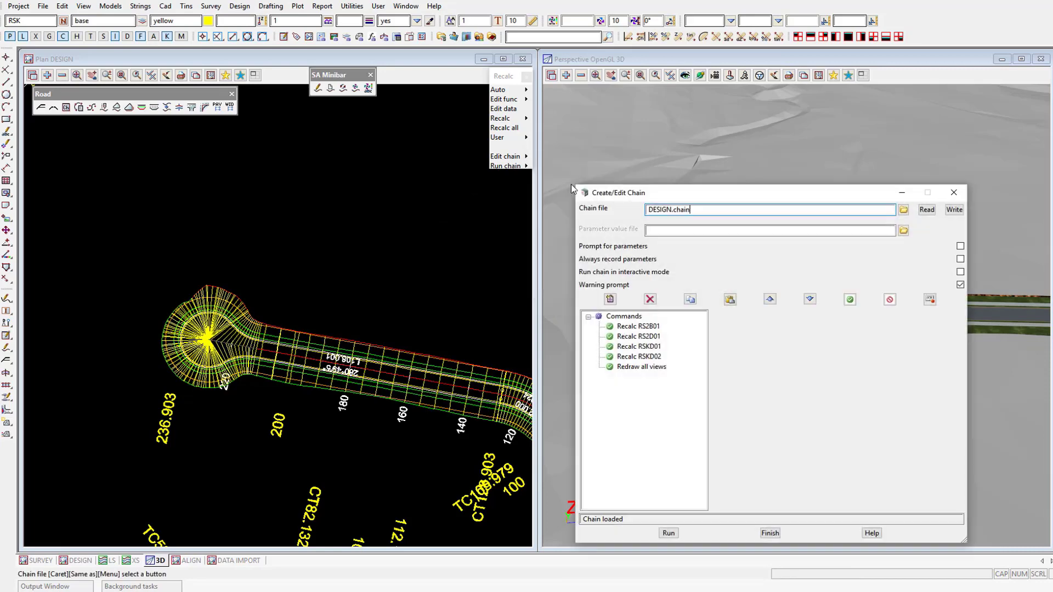
click(636, 356)
click(611, 299)
click(955, 316)
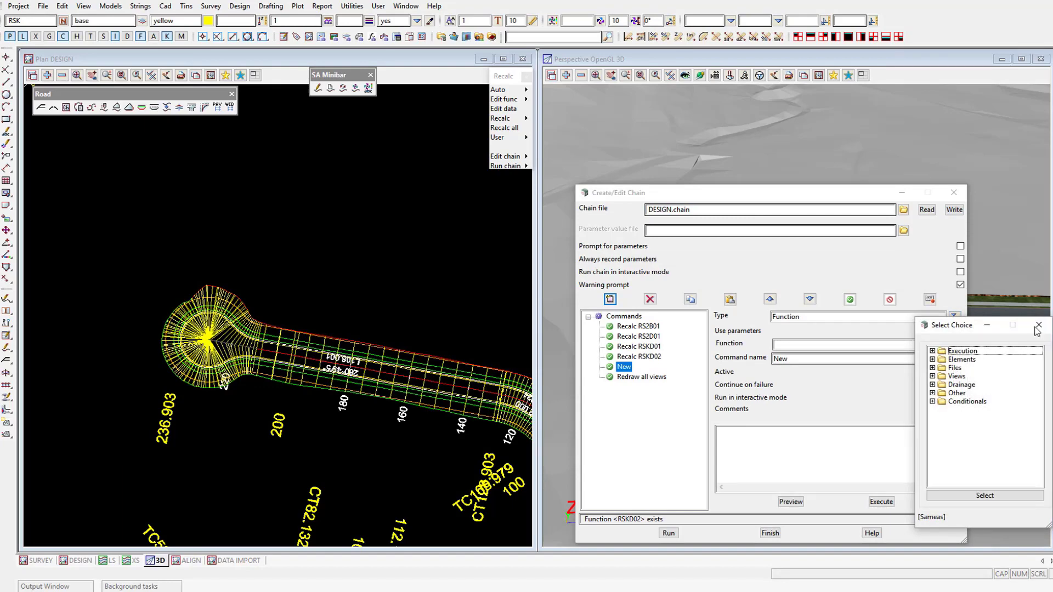
click(1038, 325)
click(954, 344)
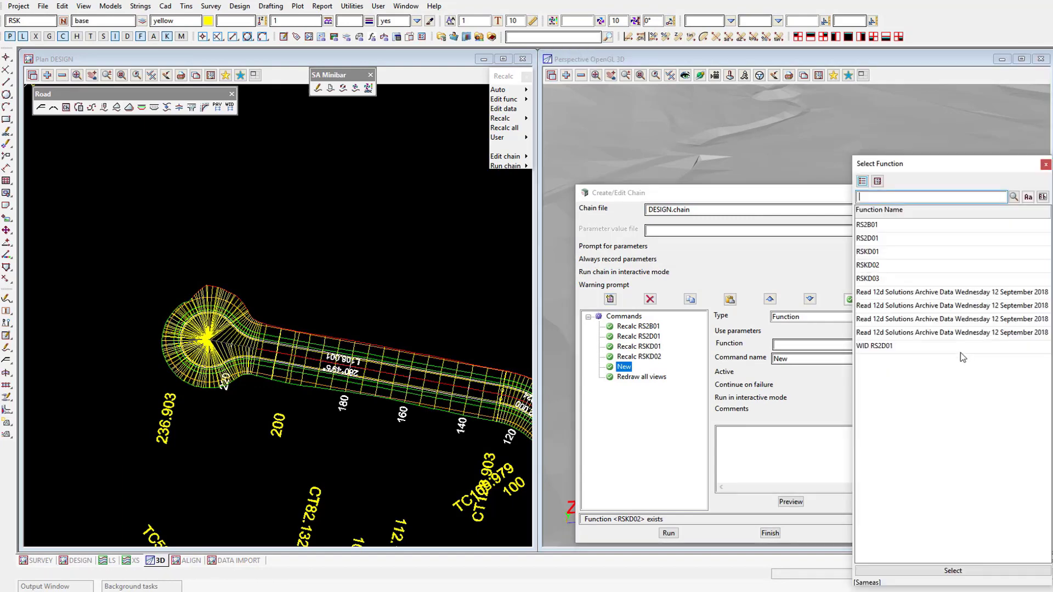
double_click(899, 278)
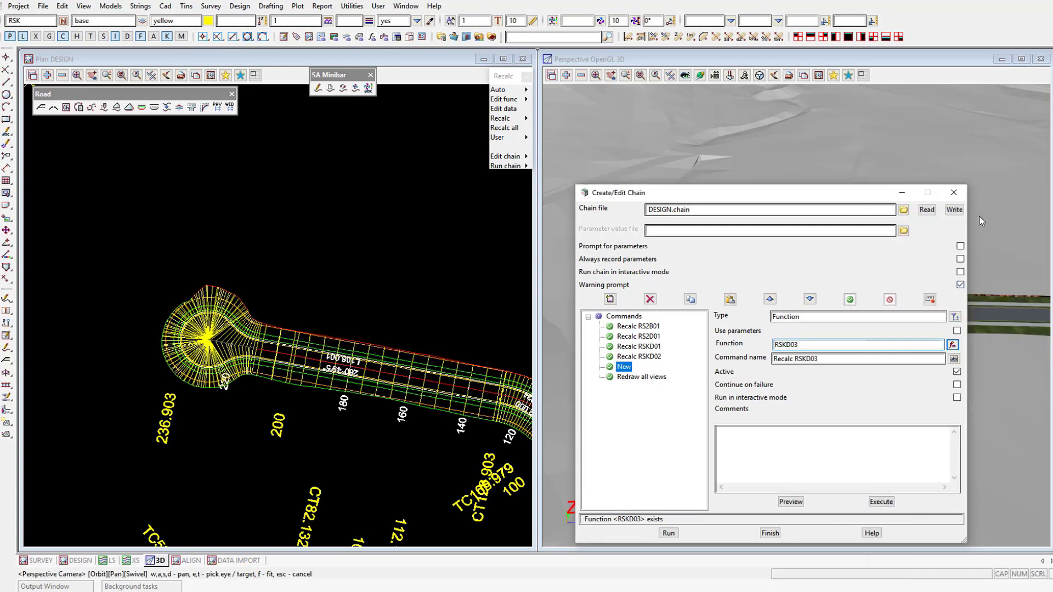
Write the chain over the existing DESIGN.chain file and run it.
click(954, 210)
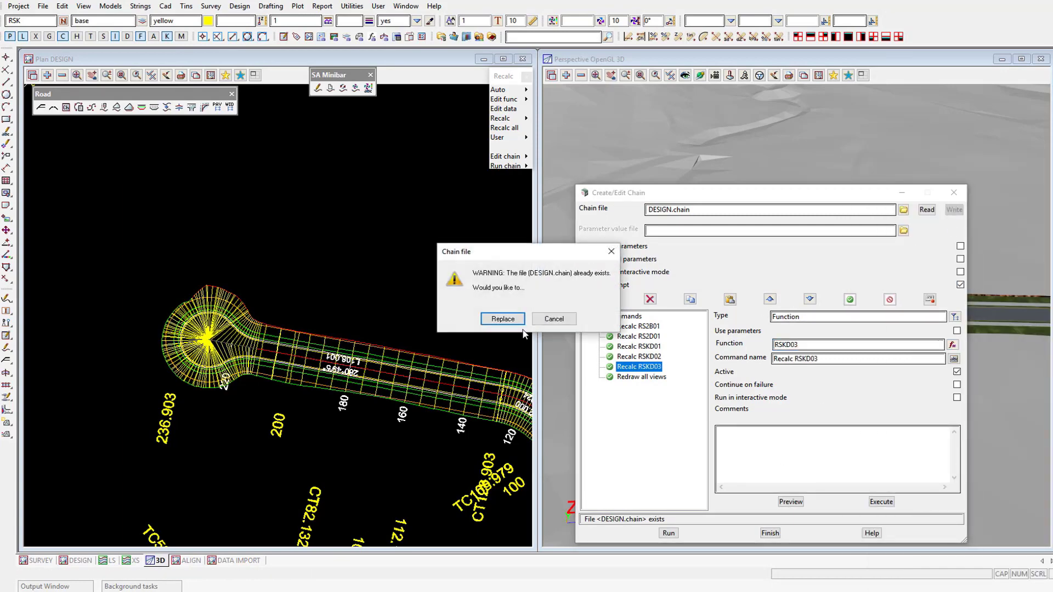
click(503, 317)
click(667, 533)
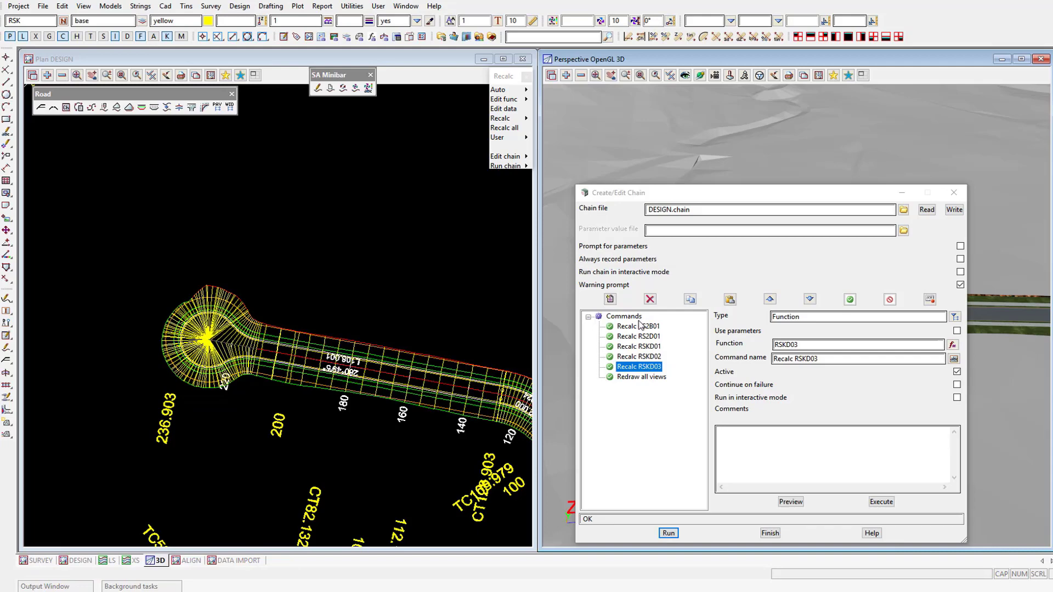
Insert a Resolve SA command at the start of the chain for ALIGNMENT KERBS->RSKD01, picking the kerb in the ALIGN plan view.
click(638, 318)
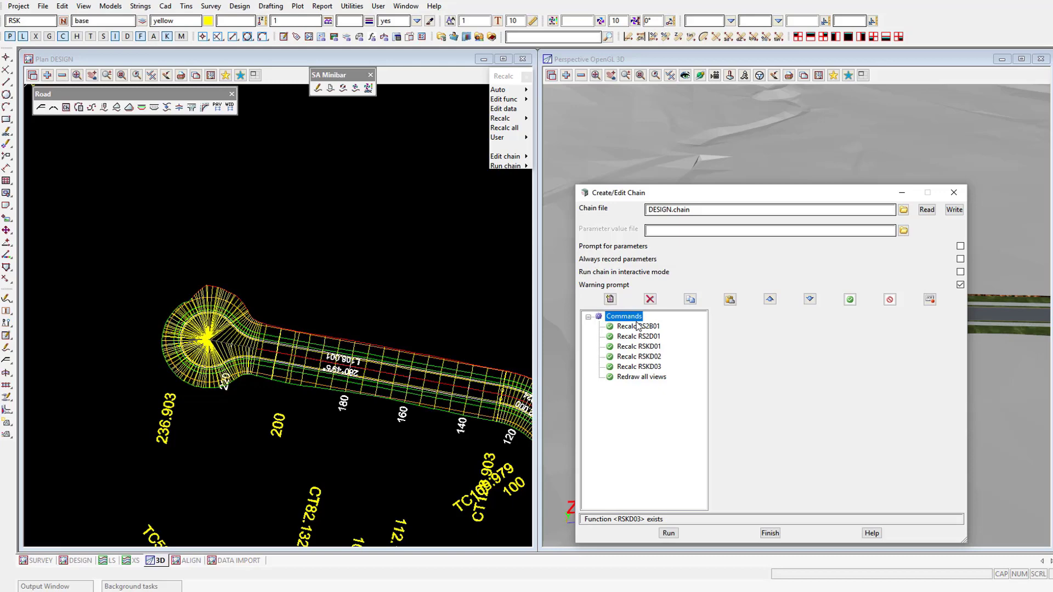
click(191, 562)
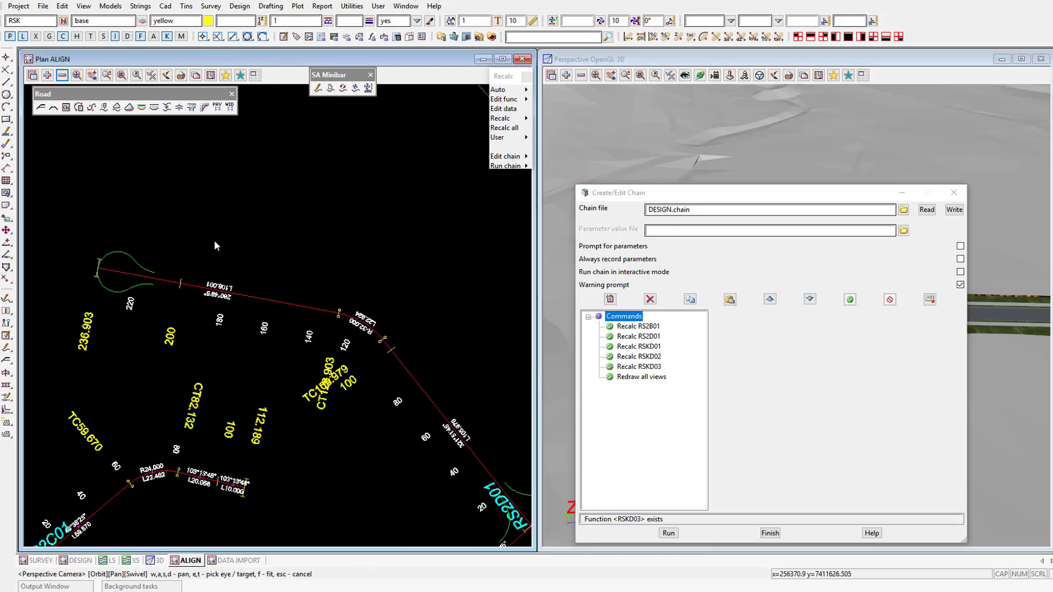
scroll(236, 229, down, 3)
scroll(378, 491, up, 1)
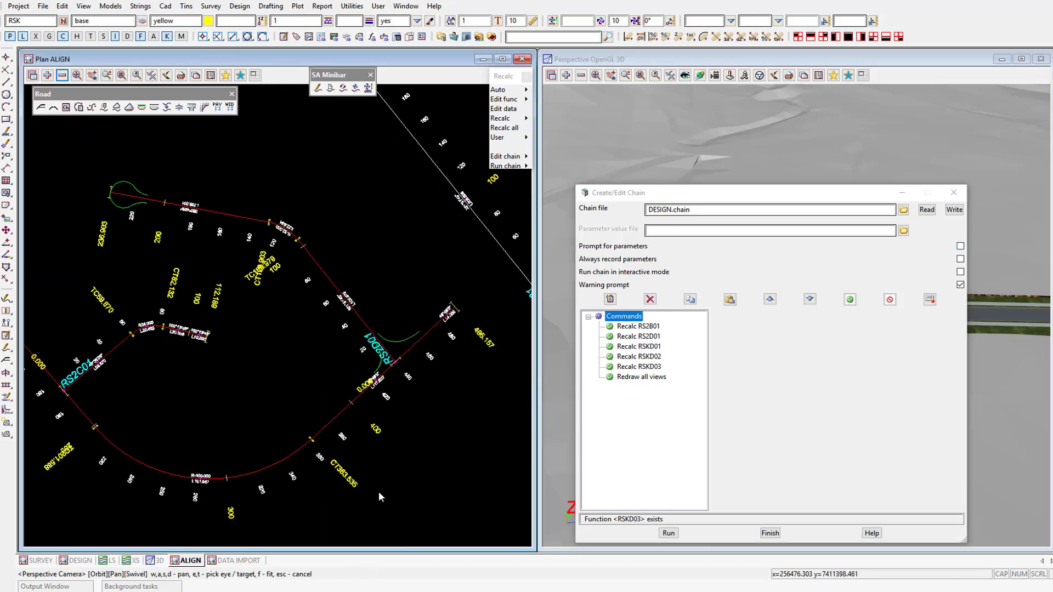
click(609, 299)
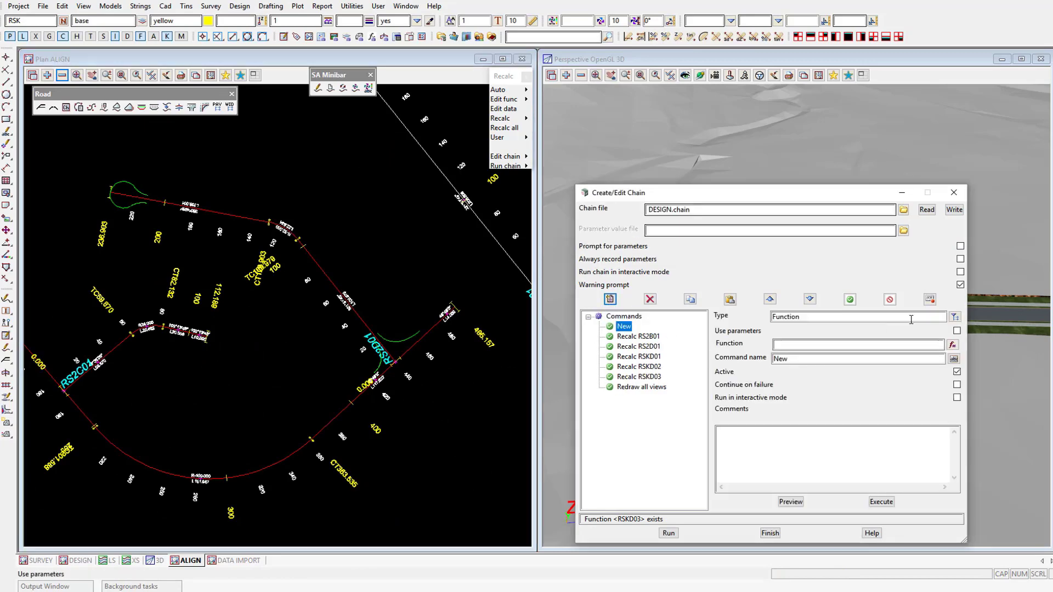
click(954, 316)
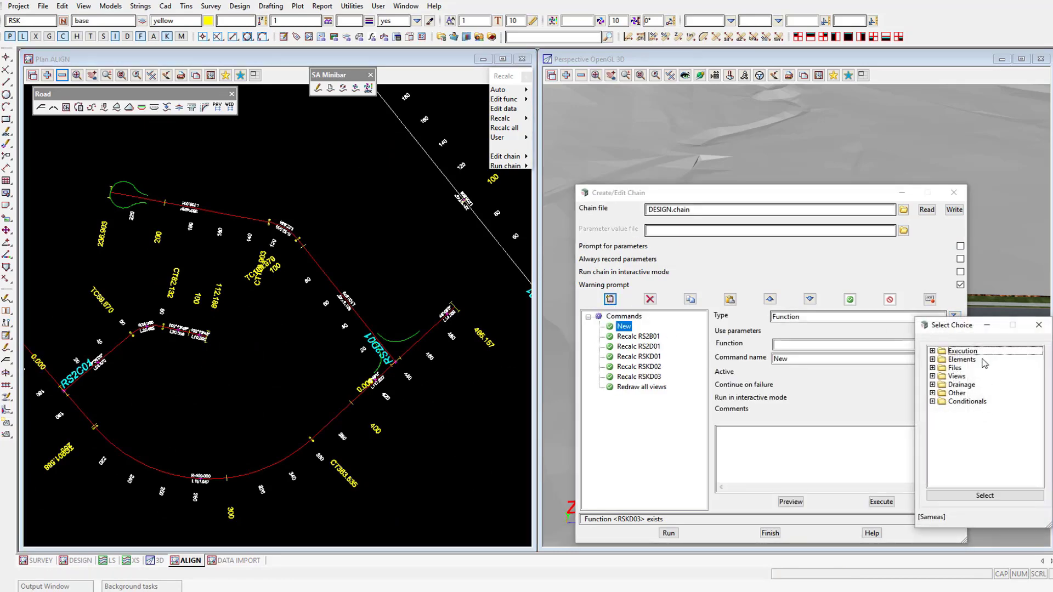
double_click(984, 360)
click(1001, 369)
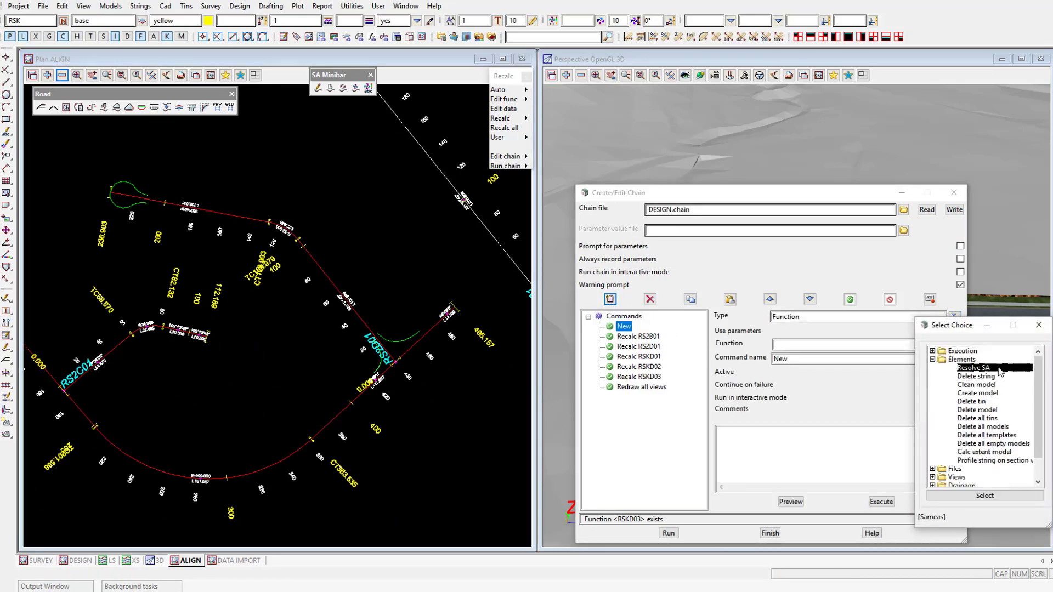
double_click(999, 368)
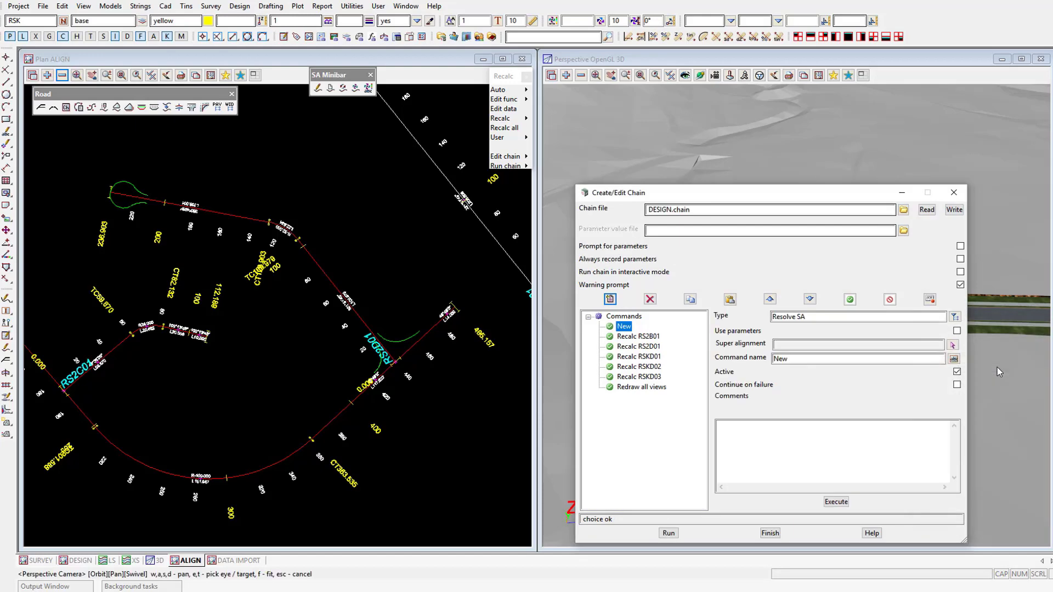
click(952, 345)
click(376, 374)
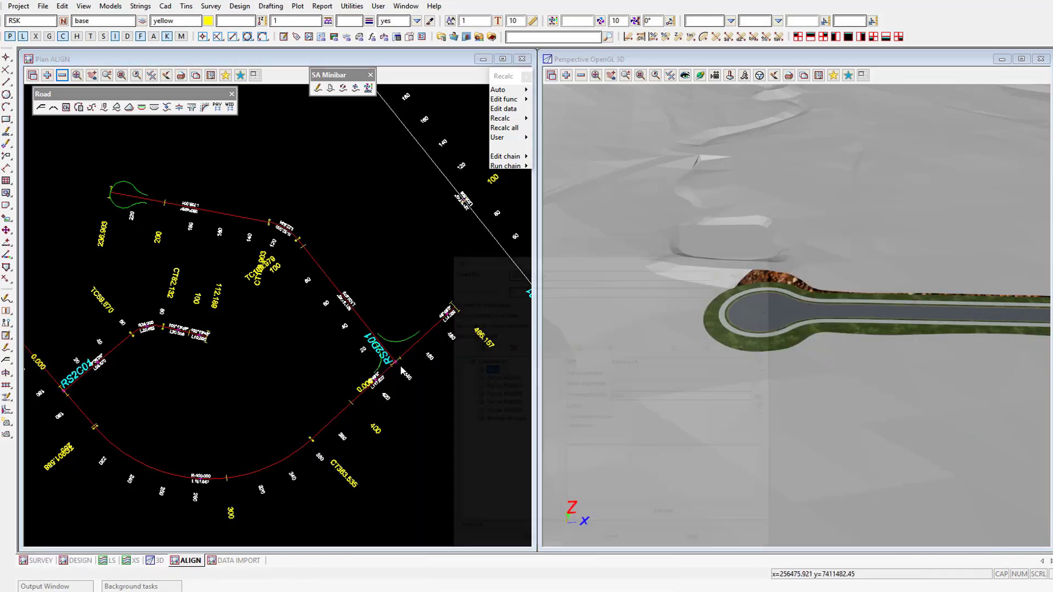
middle_click(377, 374)
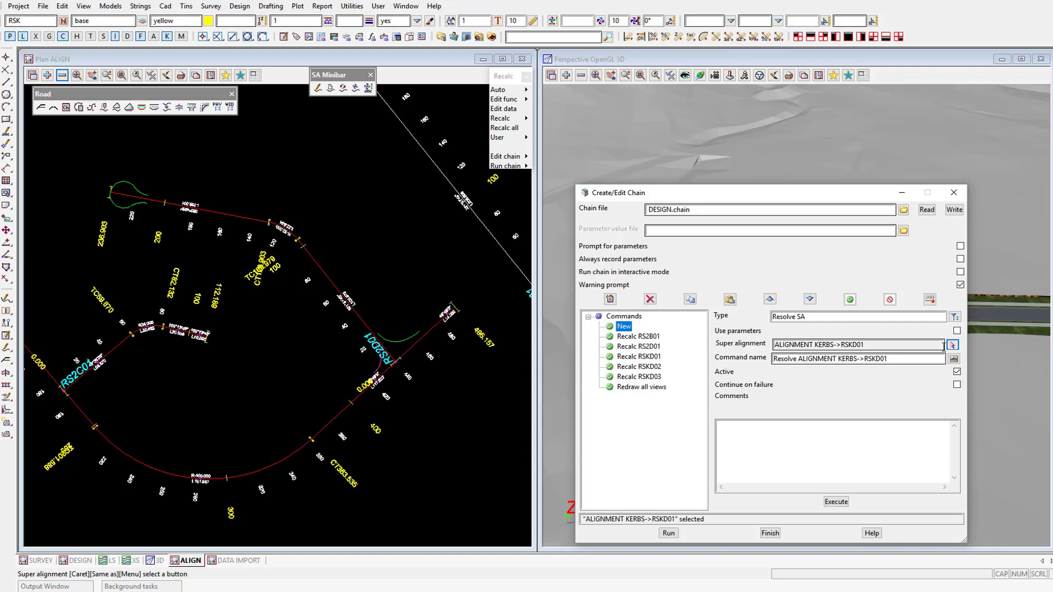
Insert a second Resolve SA command after the first one for kerb super alignment ALIGNMENT KERBS->RSKD02.
click(611, 300)
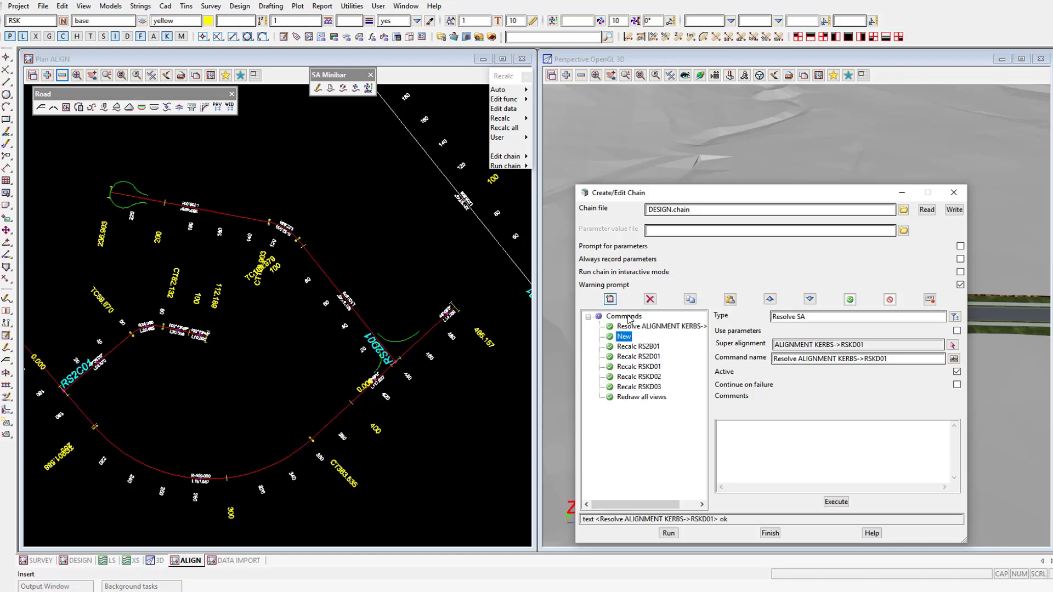
click(954, 317)
double_click(975, 352)
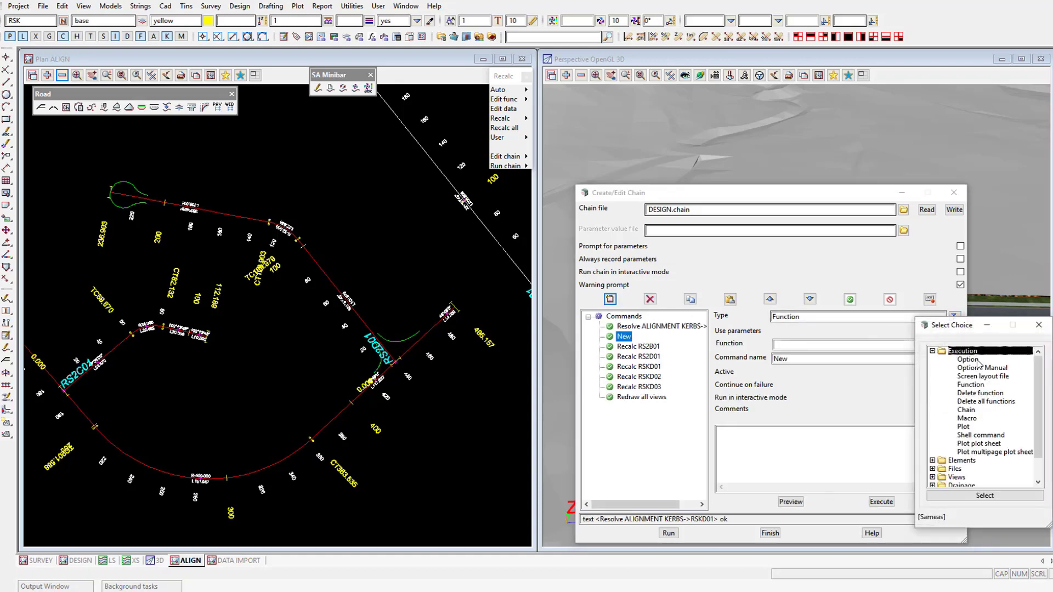
double_click(961, 461)
double_click(966, 469)
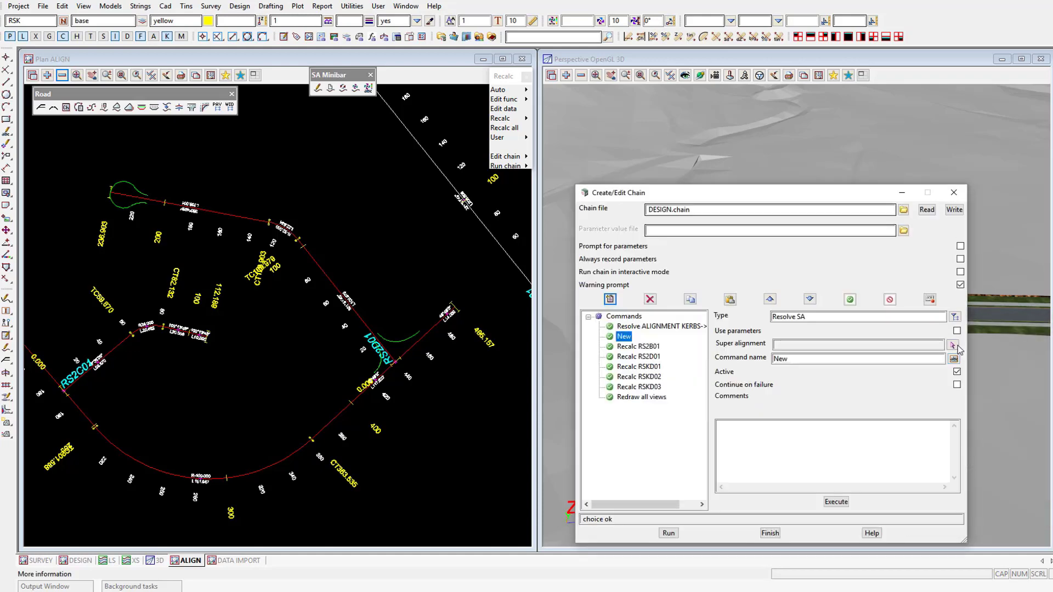
click(952, 345)
click(417, 326)
click(459, 357)
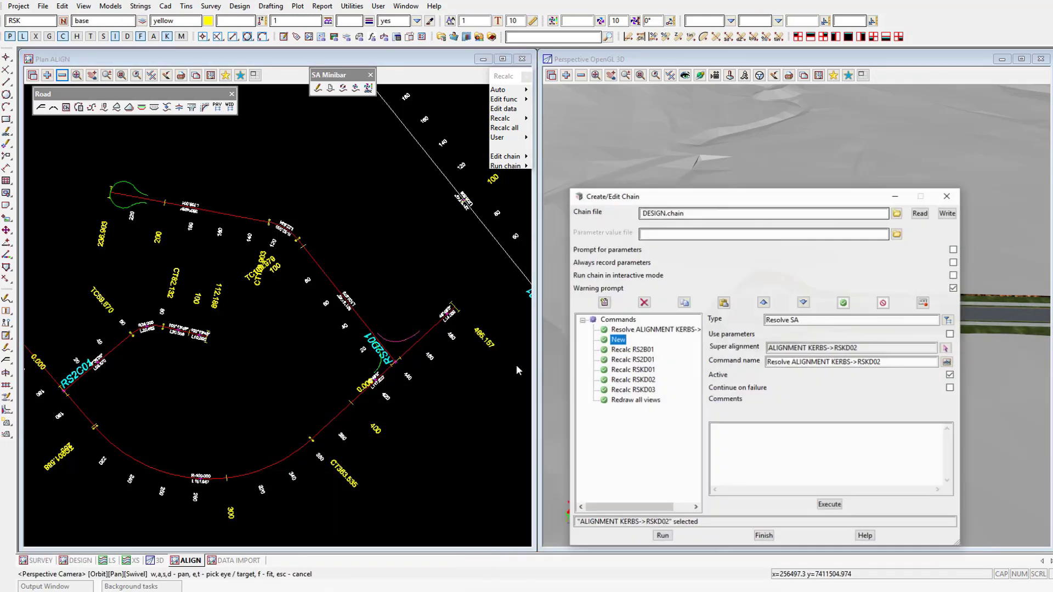
Insert a third Resolve SA command after the first two for kerb super alignment ALIGNMENT KERBS->RSKD03, picking the cul-de-sac kerb in the plan view.
click(957, 319)
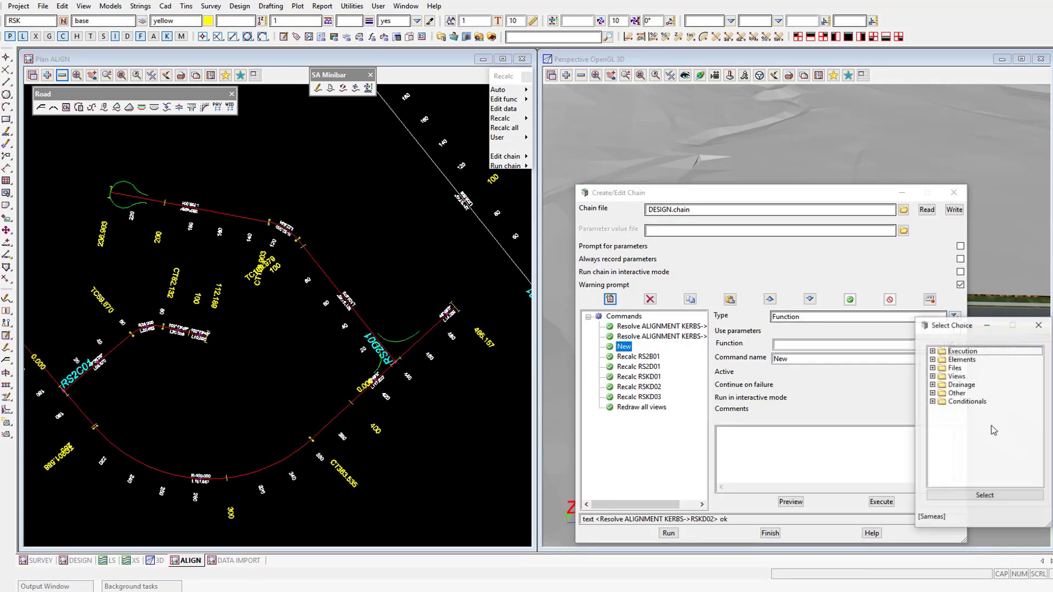
click(968, 360)
double_click(968, 360)
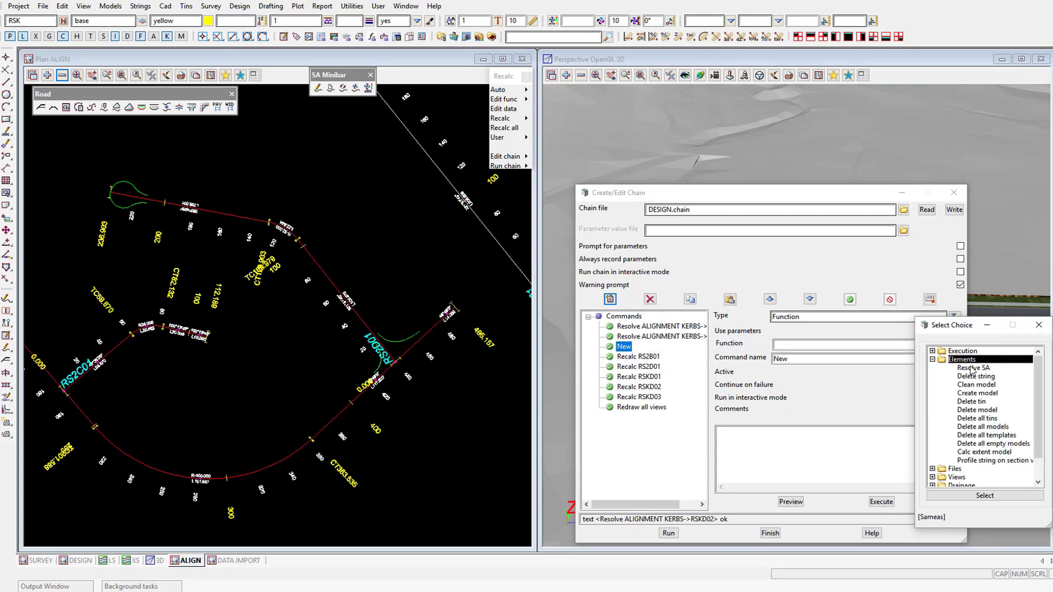
double_click(972, 368)
click(954, 342)
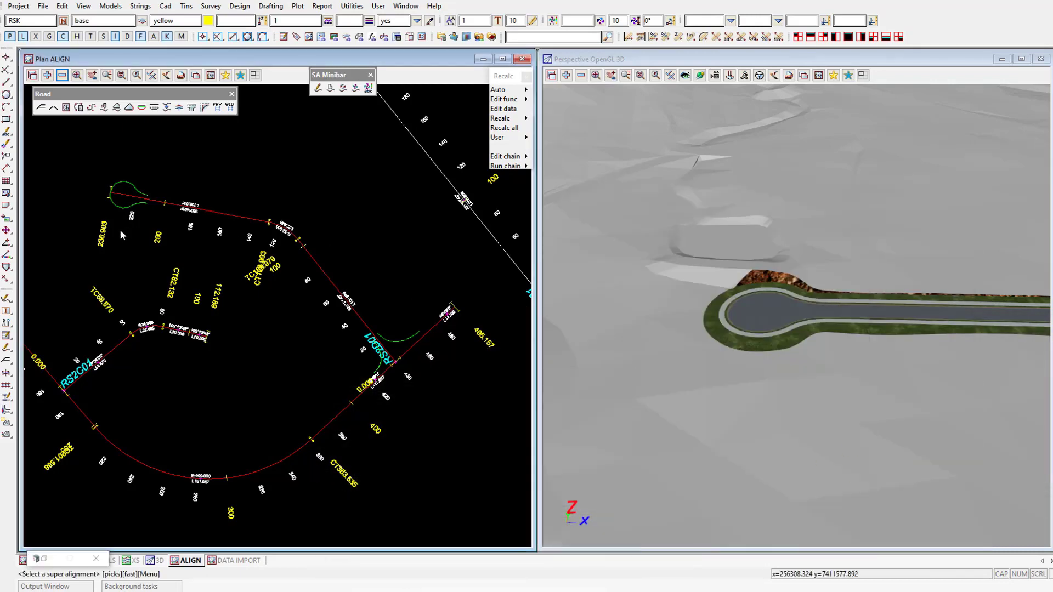
click(128, 233)
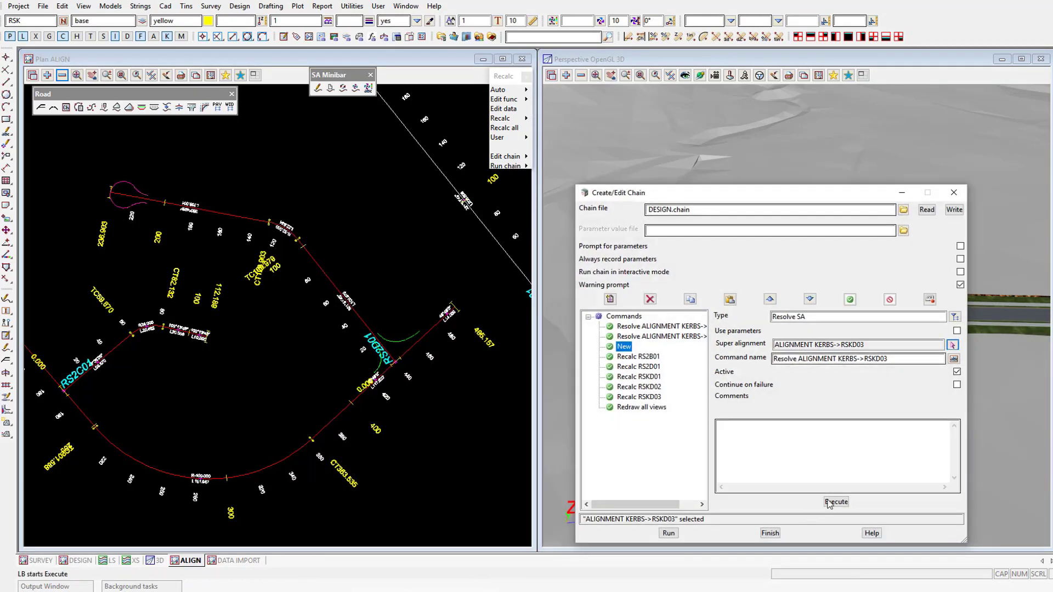
Write the chain with all three Resolve SA commands over the existing DESIGN.chain file, run it and close the chain editor.
click(953, 211)
click(501, 316)
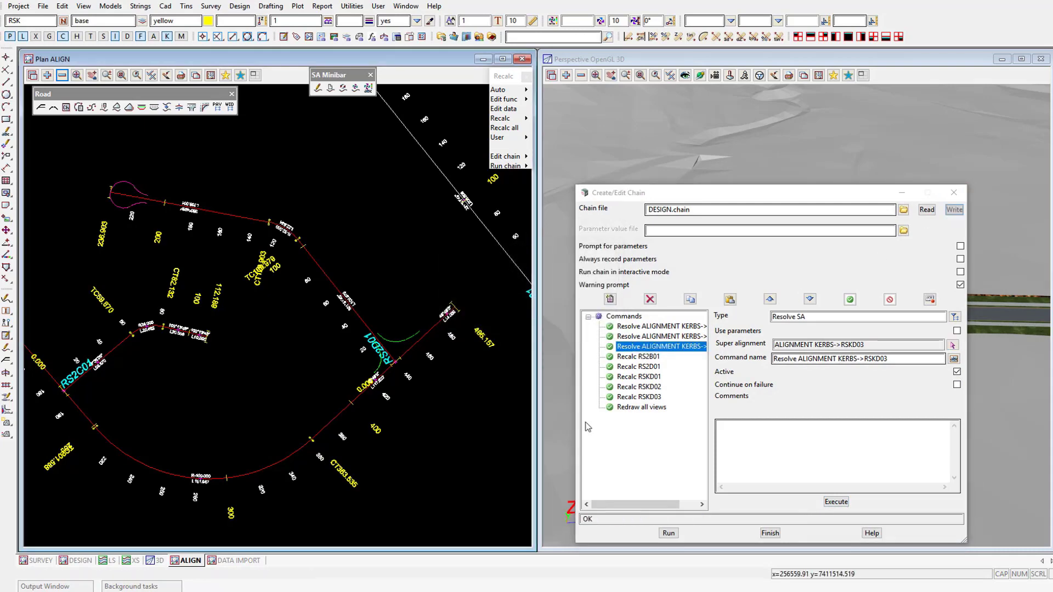
click(668, 535)
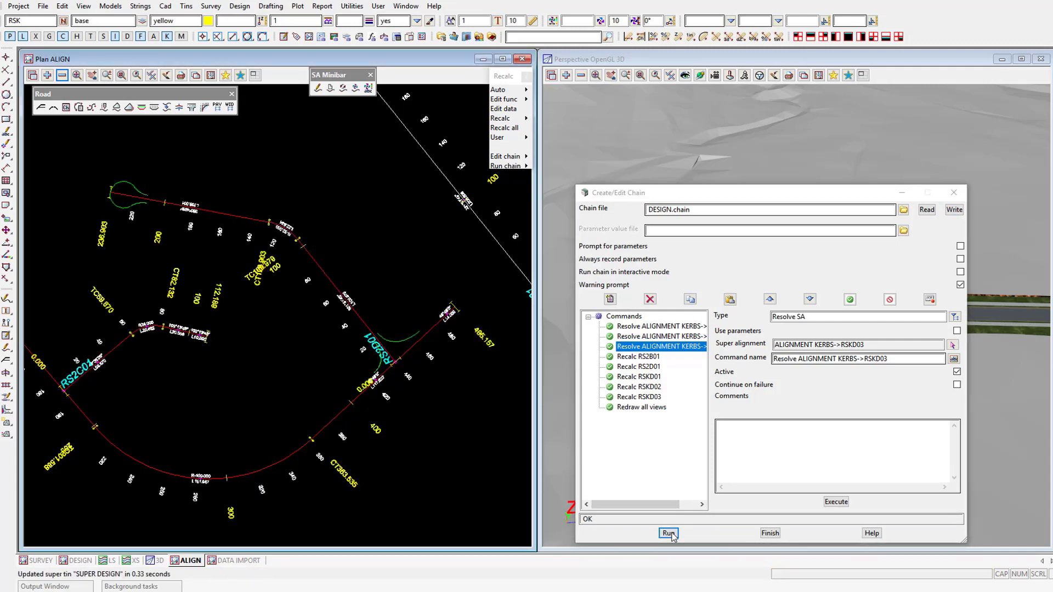
drag(740, 195, 562, 192)
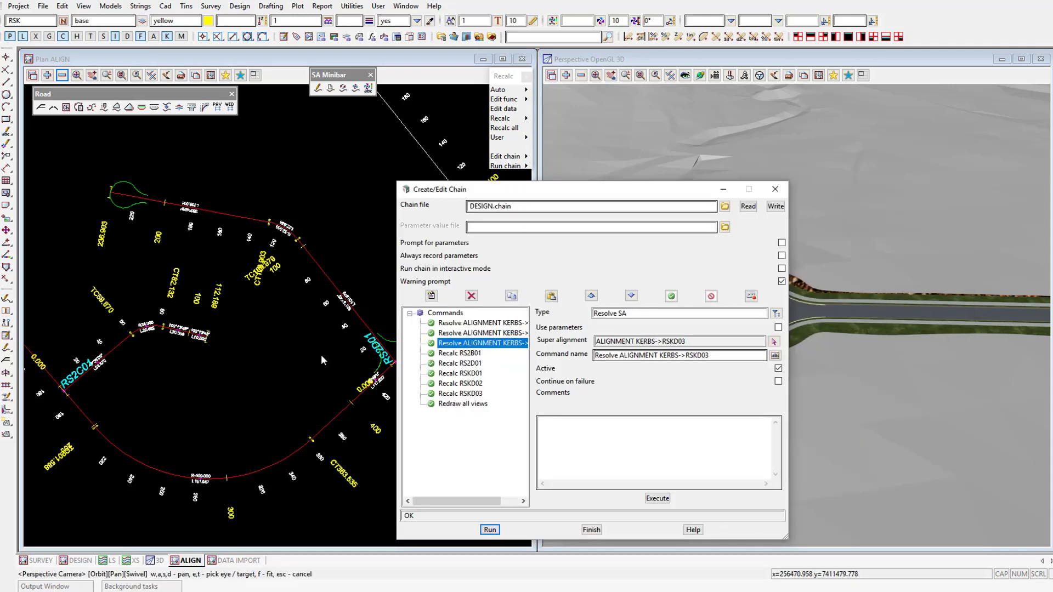
scroll(352, 367, up, 2)
scroll(187, 335, down, 4)
scroll(378, 370, up, 3)
scroll(366, 357, up, 2)
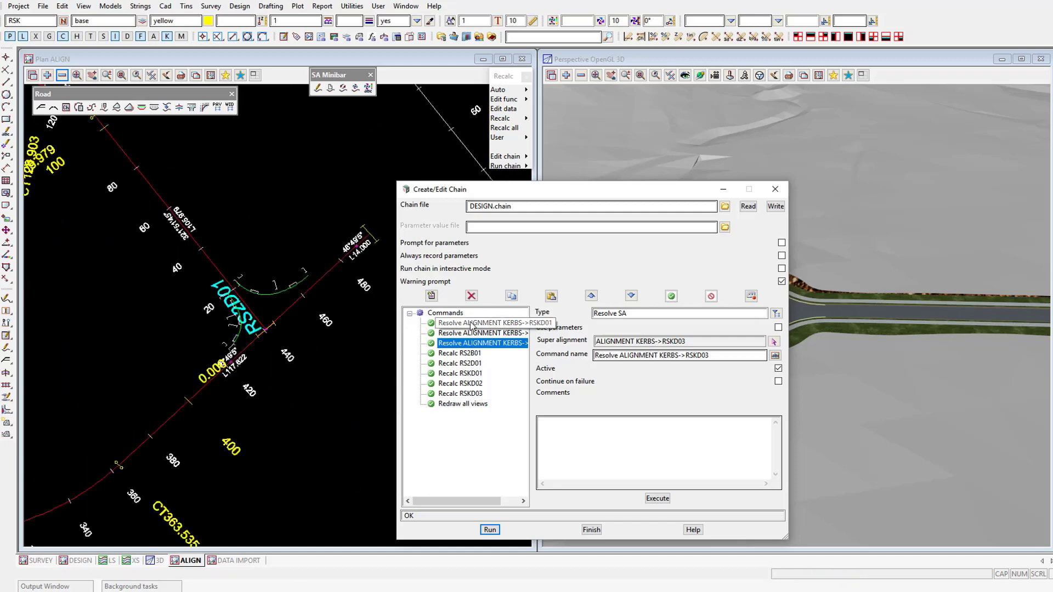
click(591, 530)
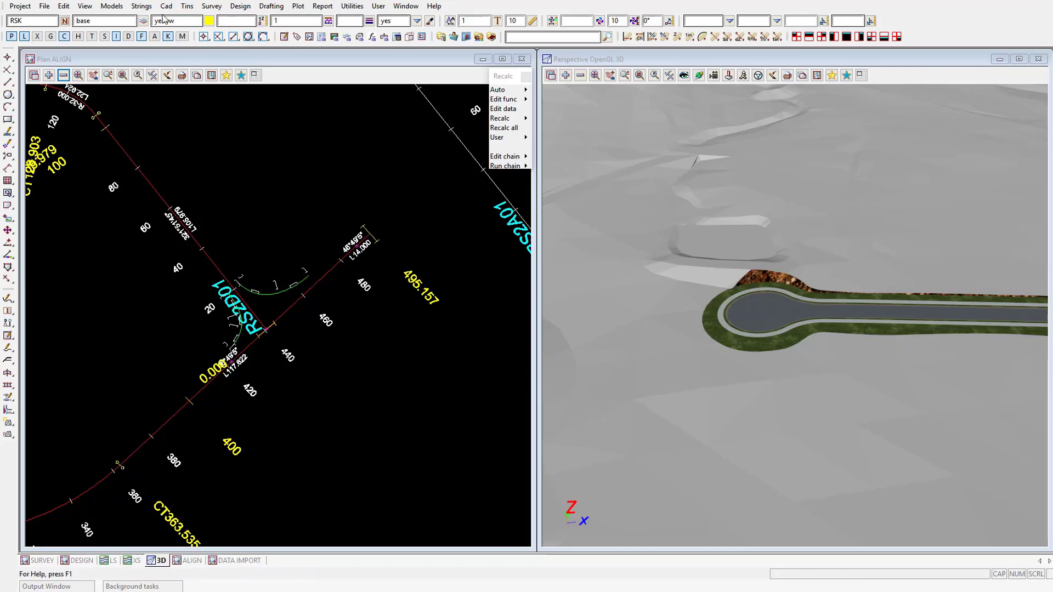
Open the Convert to super alignments utility and examine the available convert modes, leaving the mode at IPs.
click(143, 6)
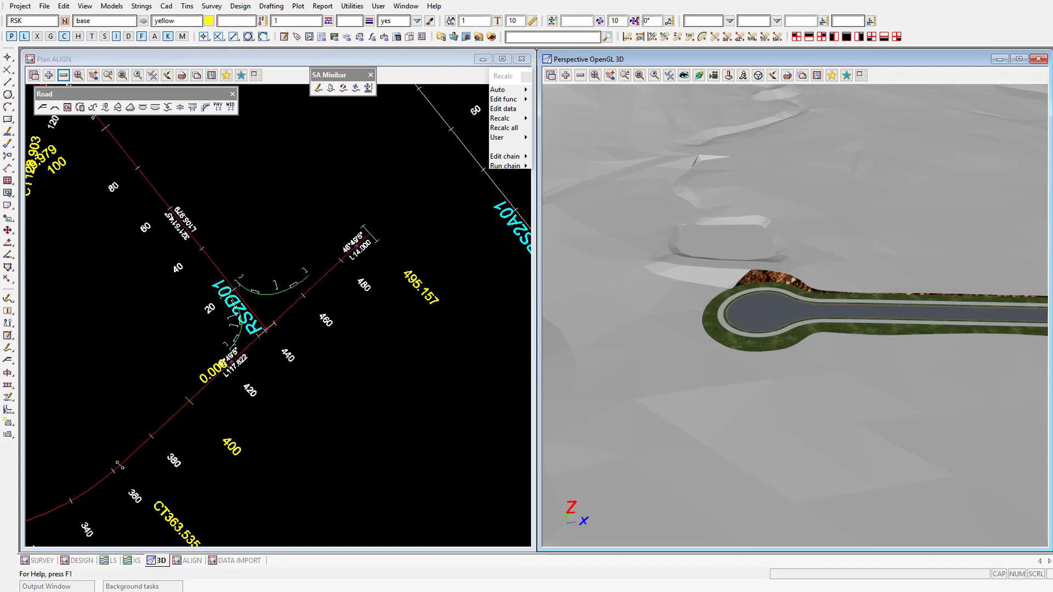
click(349, 7)
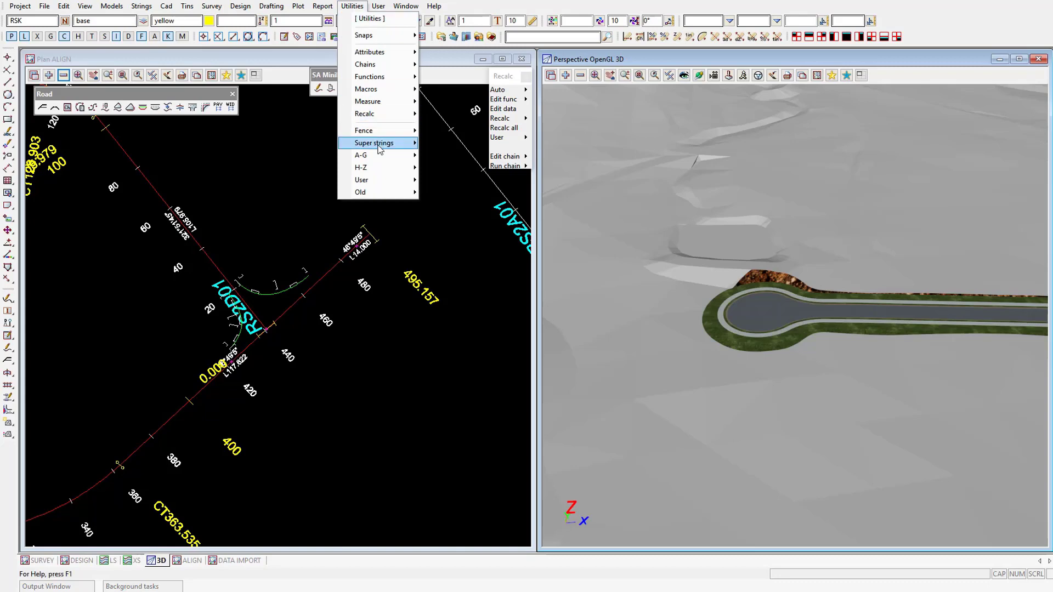
mouse_move(382, 156)
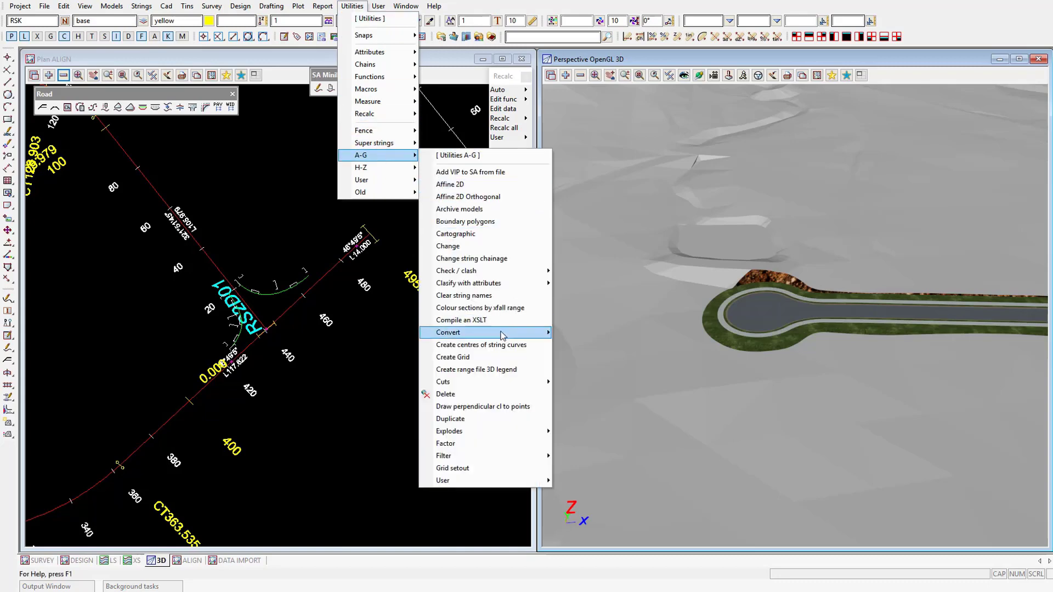
mouse_move(505, 333)
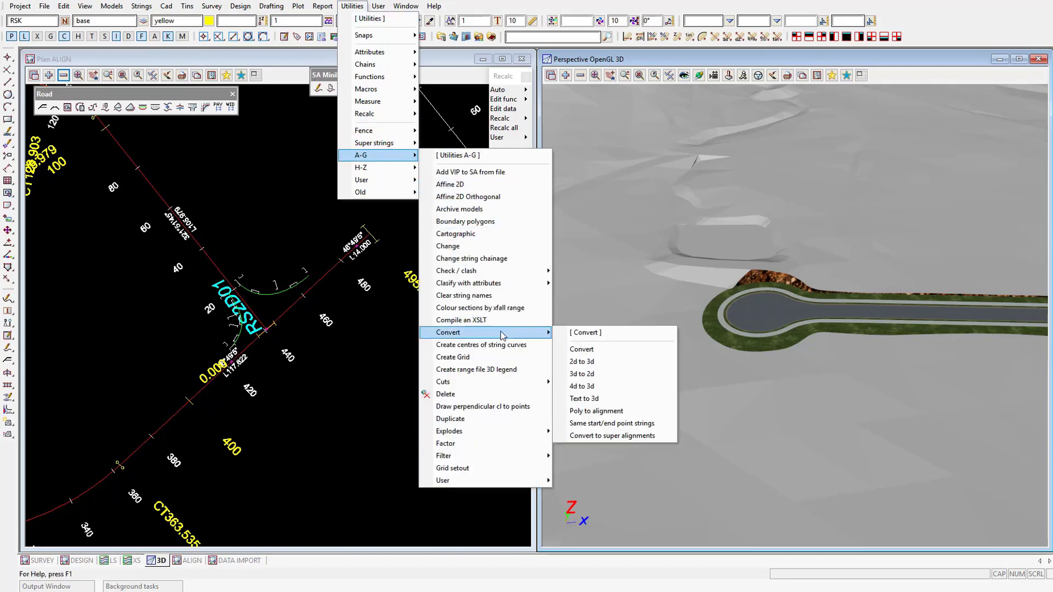
click(627, 435)
drag(658, 431, 283, 192)
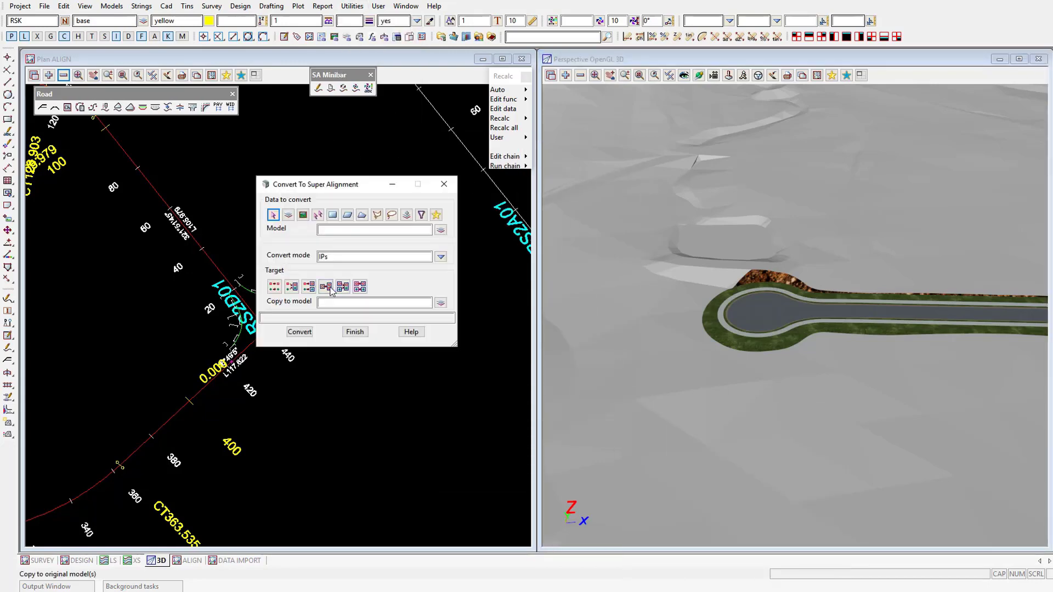
click(440, 257)
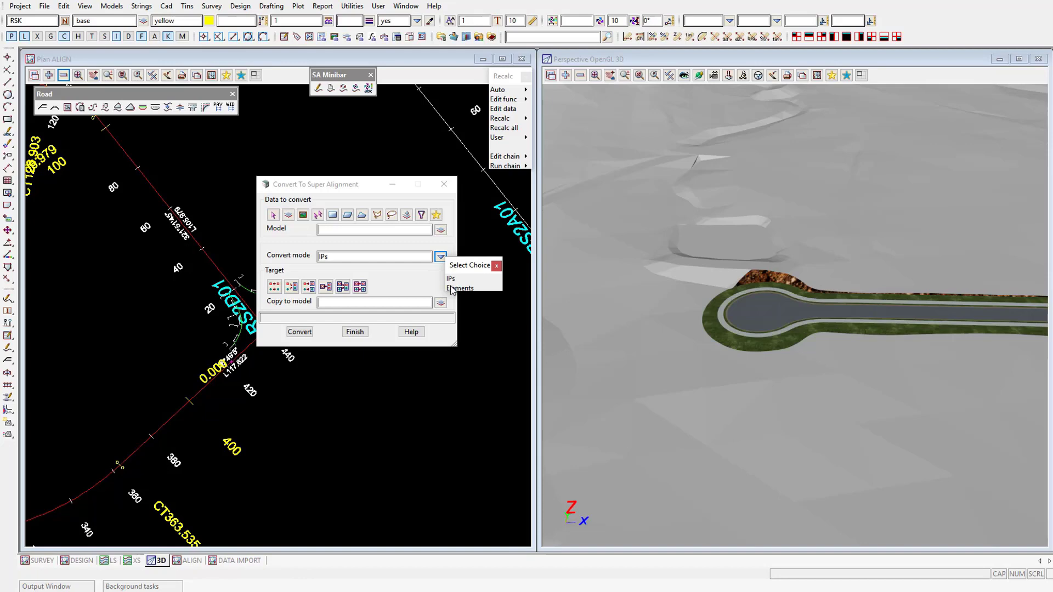
click(497, 266)
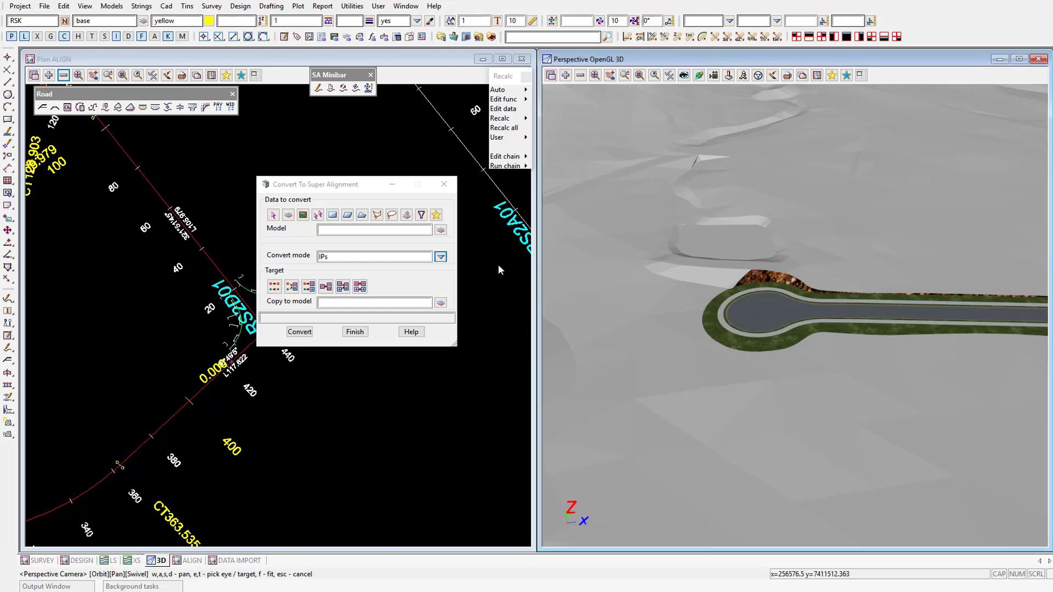